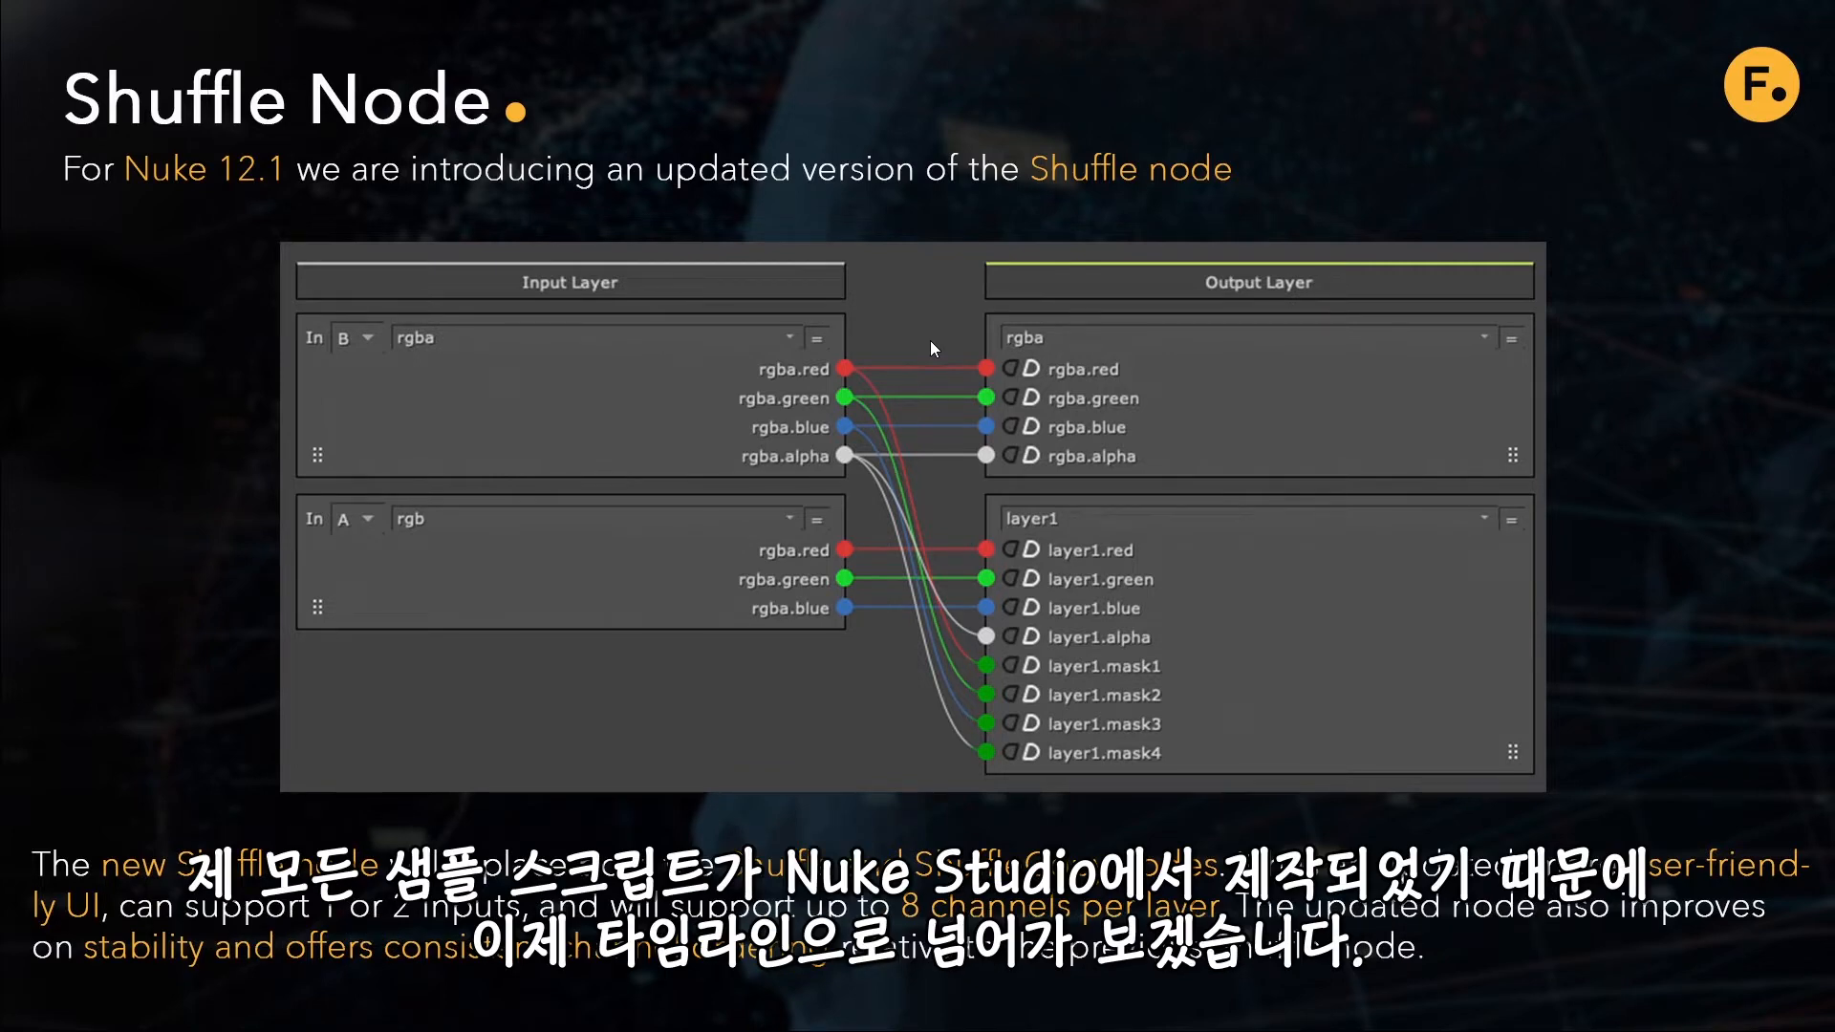
- Leave the full-screen slide and open the shuffle_comp script from the timeline's VFX 1 track in the node graph
key("Escape")
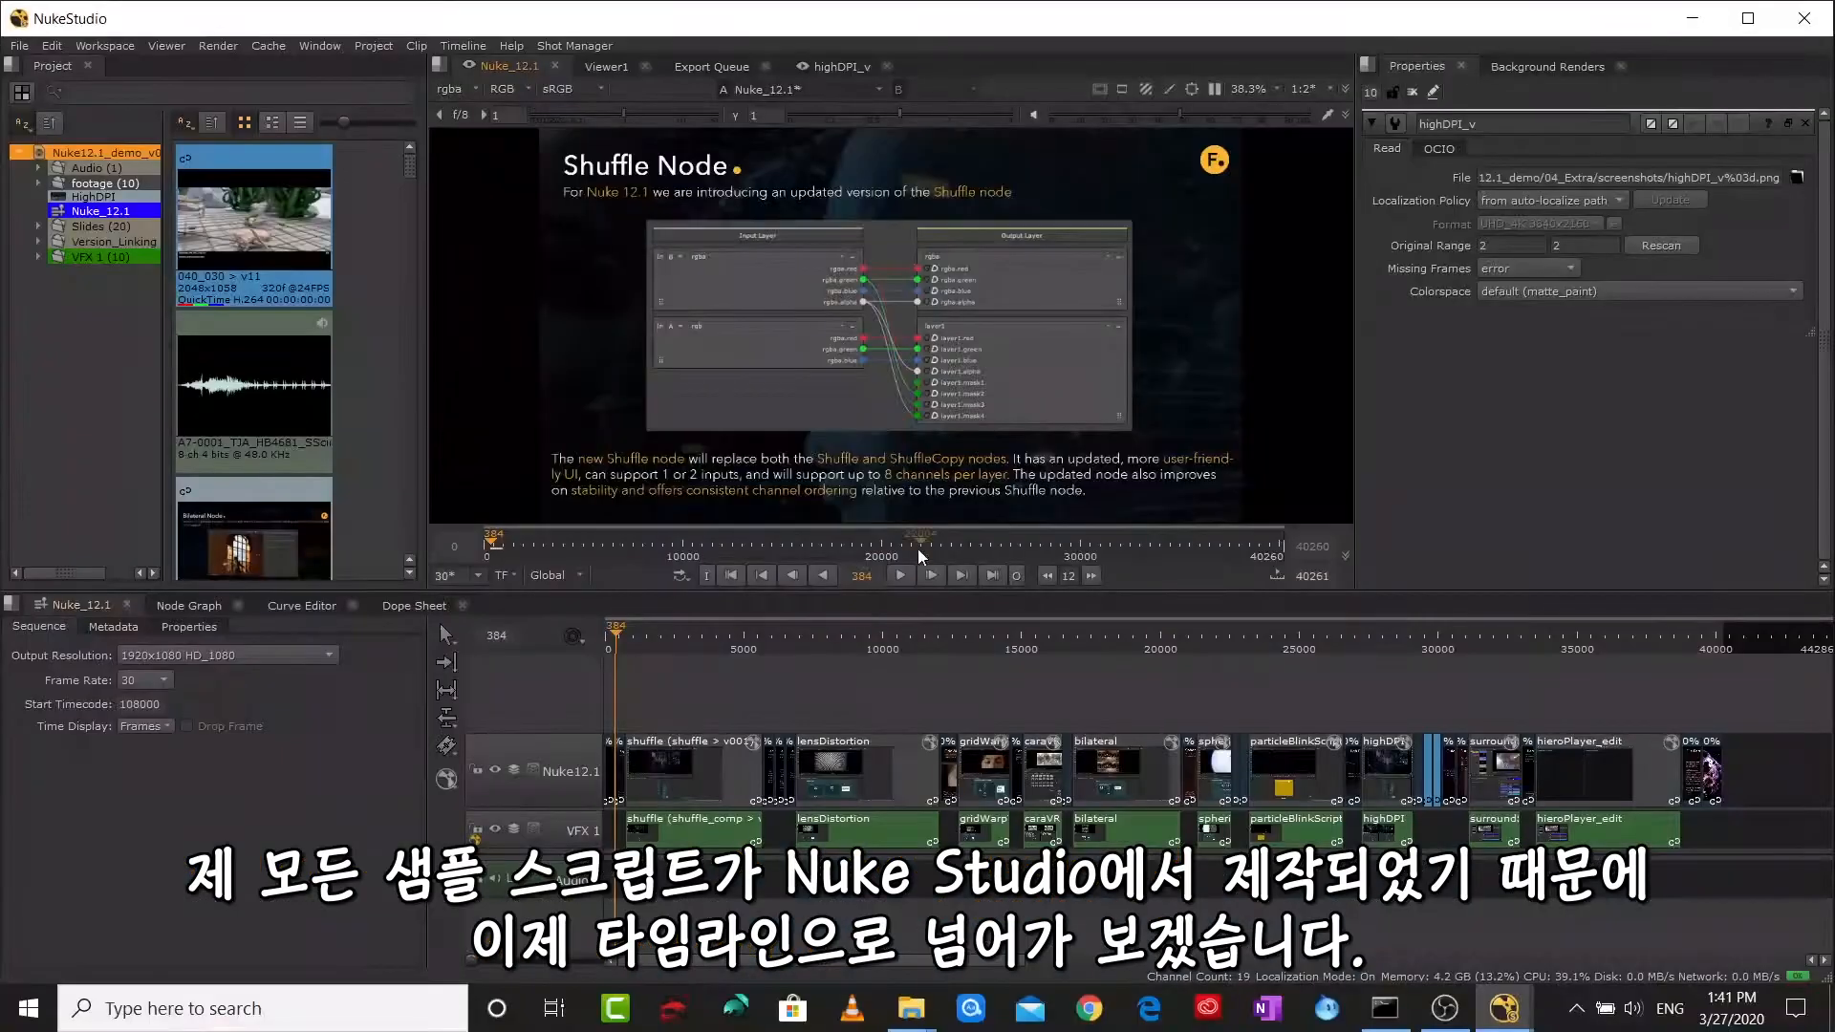
left_click(687, 646)
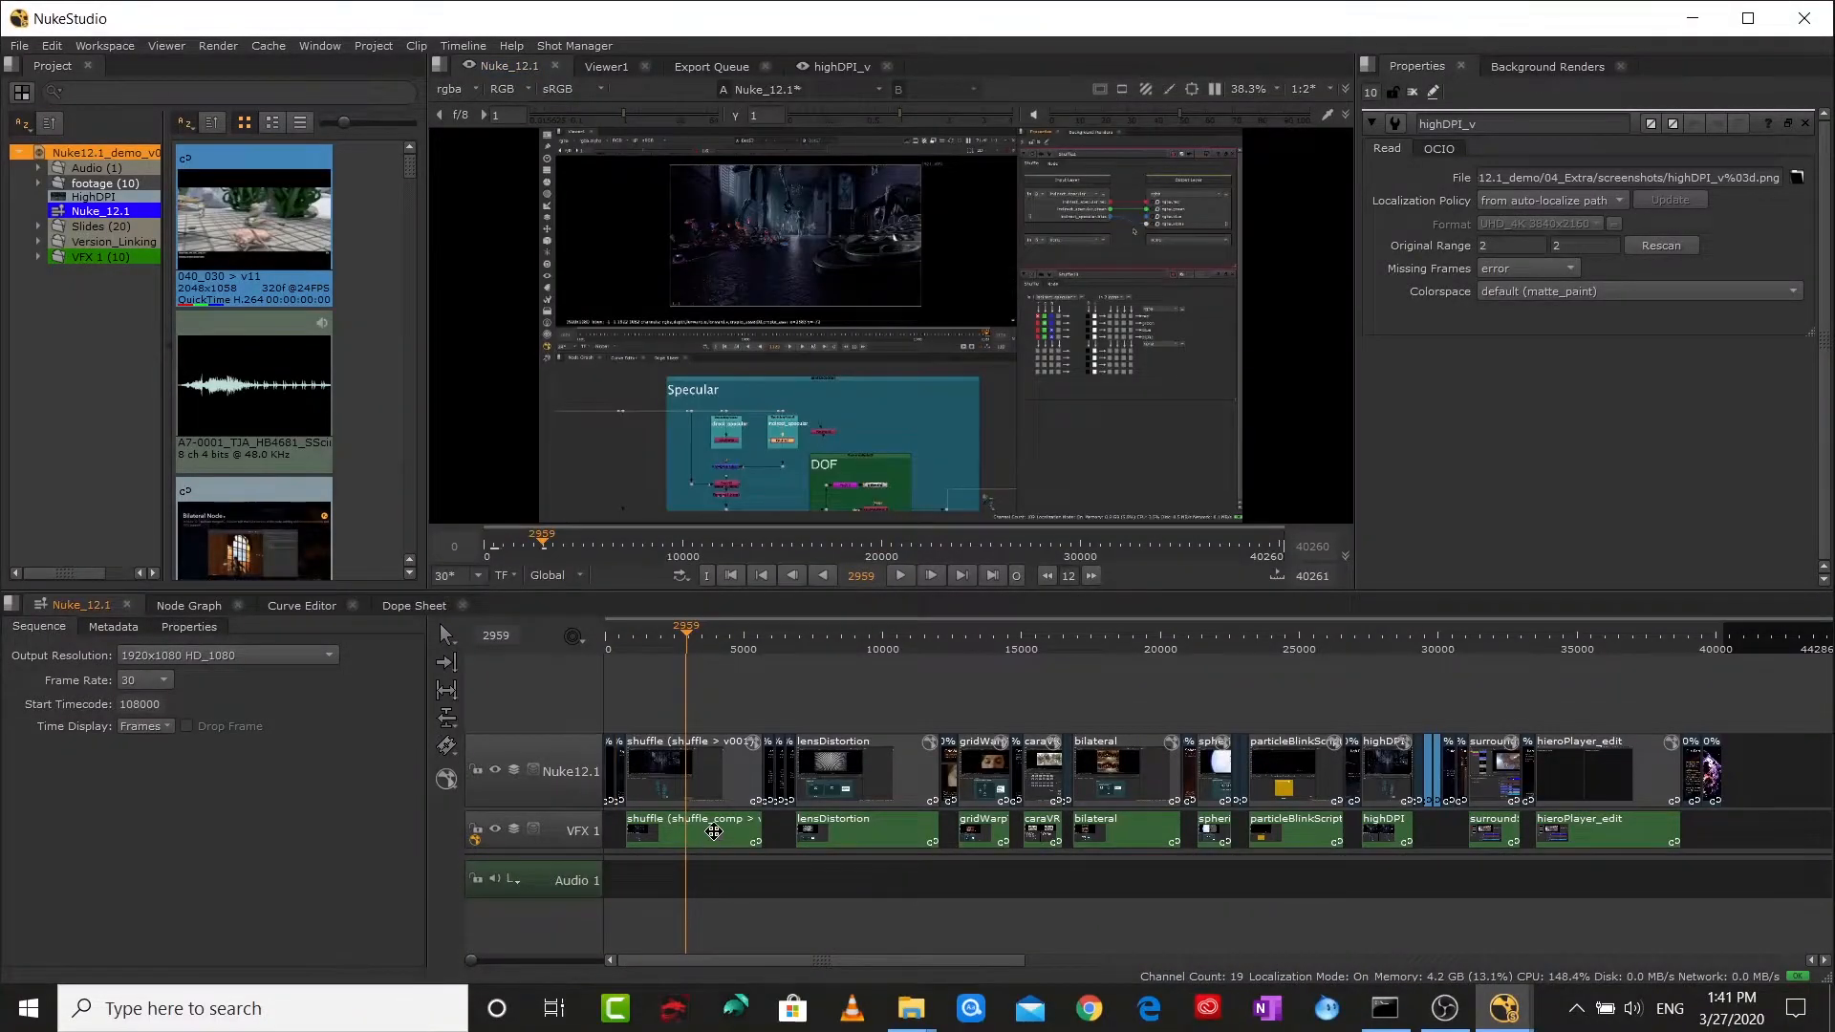
double_click(714, 831)
left_click(1100, 533)
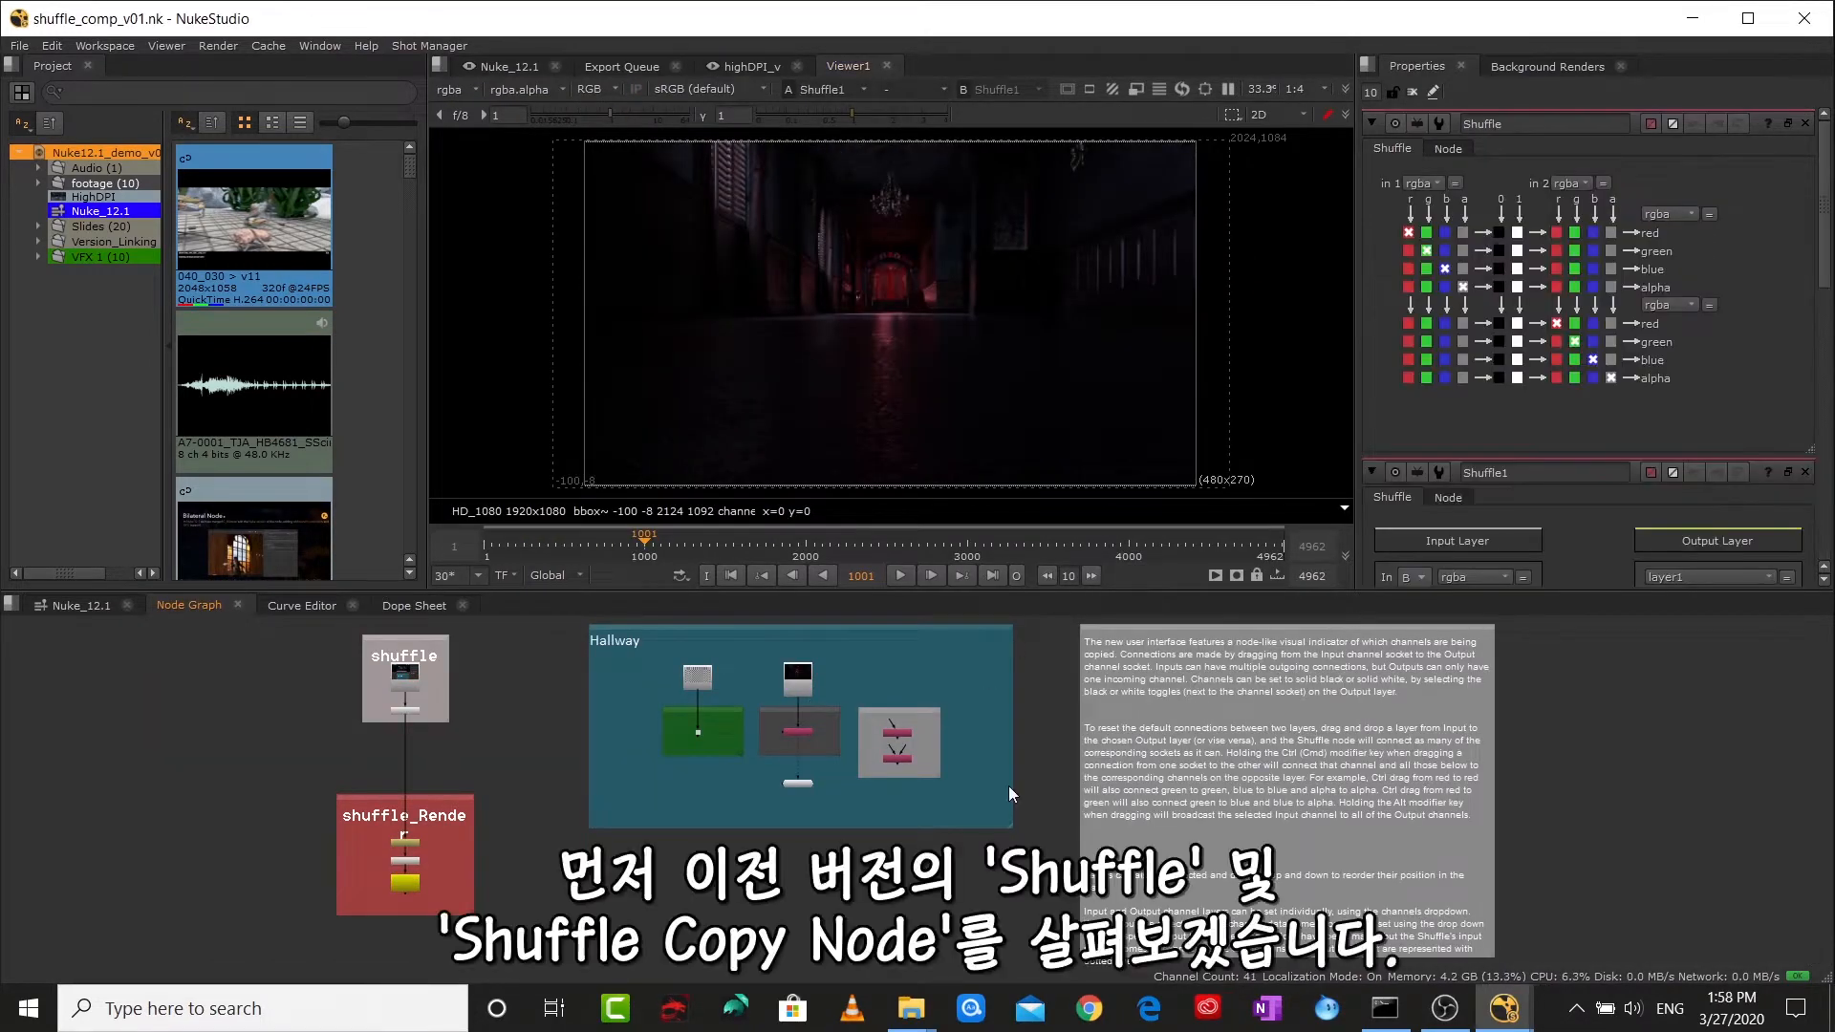
- Examine the channel routing grid of the Shuffle node in the Old backdrop
scroll(904, 742, "up", 3)
scroll(904, 741, "up", 5)
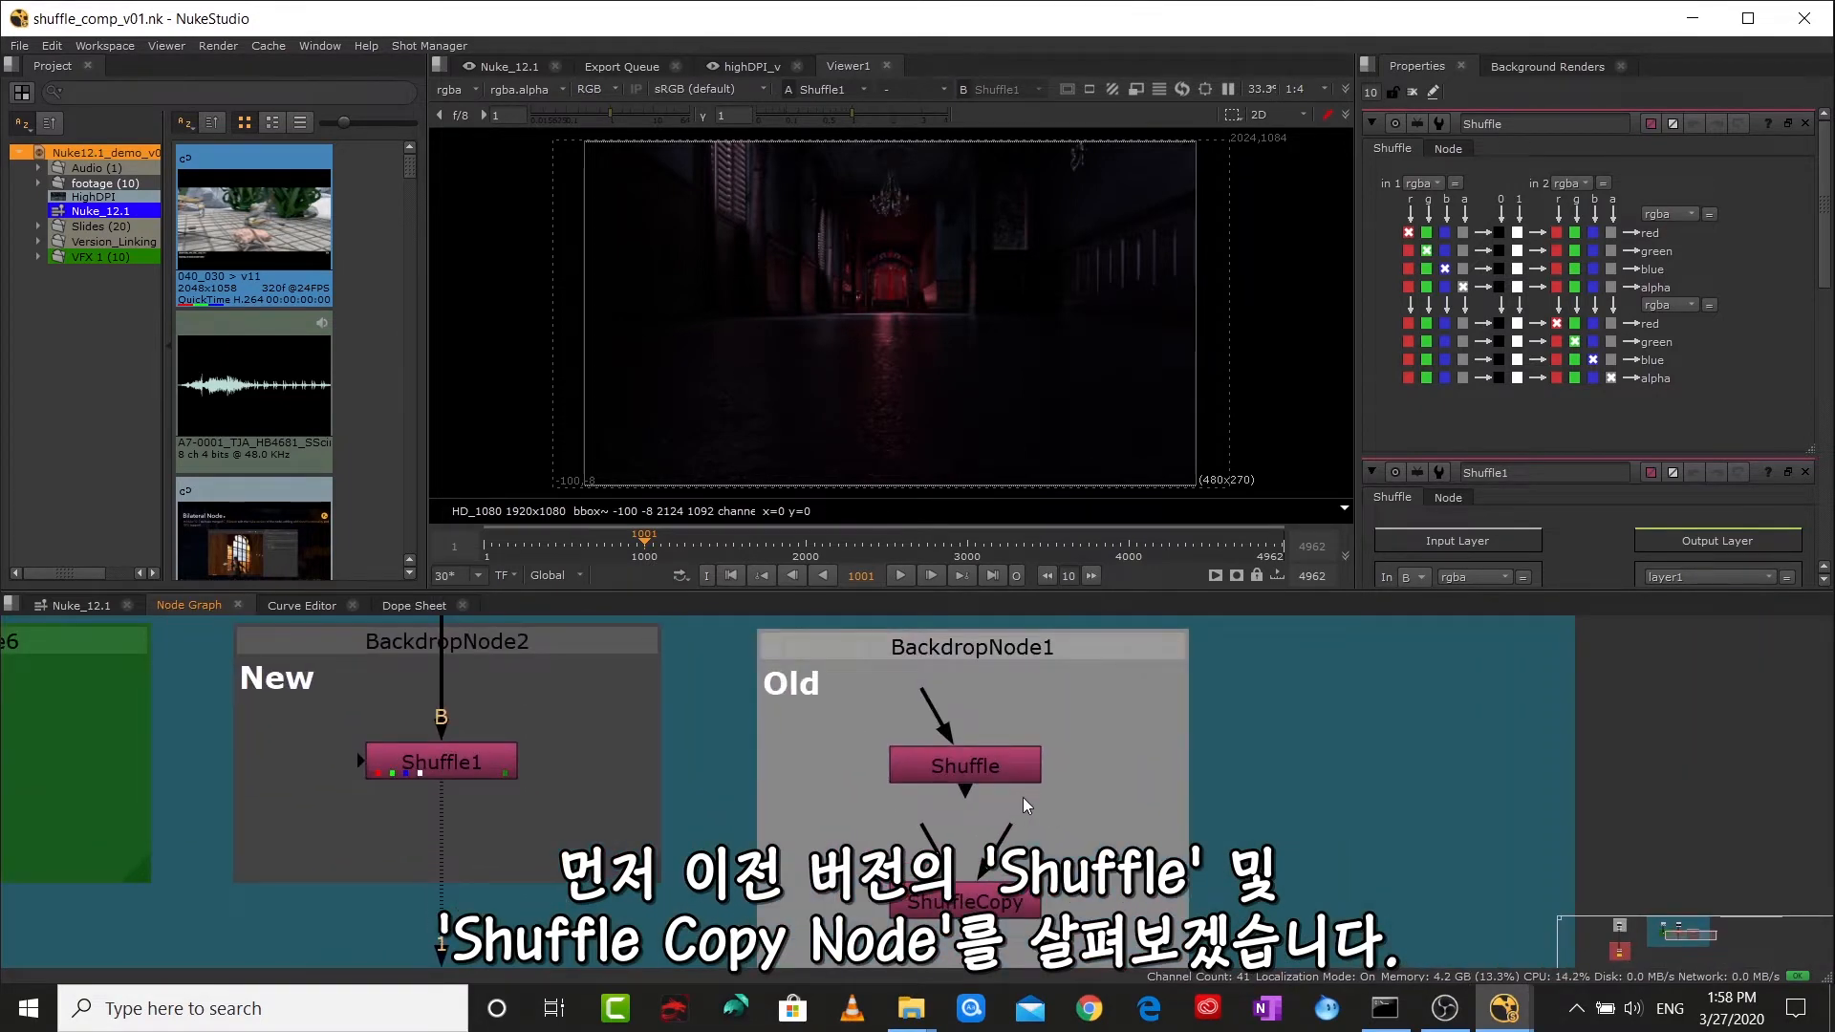
left_click(971, 772)
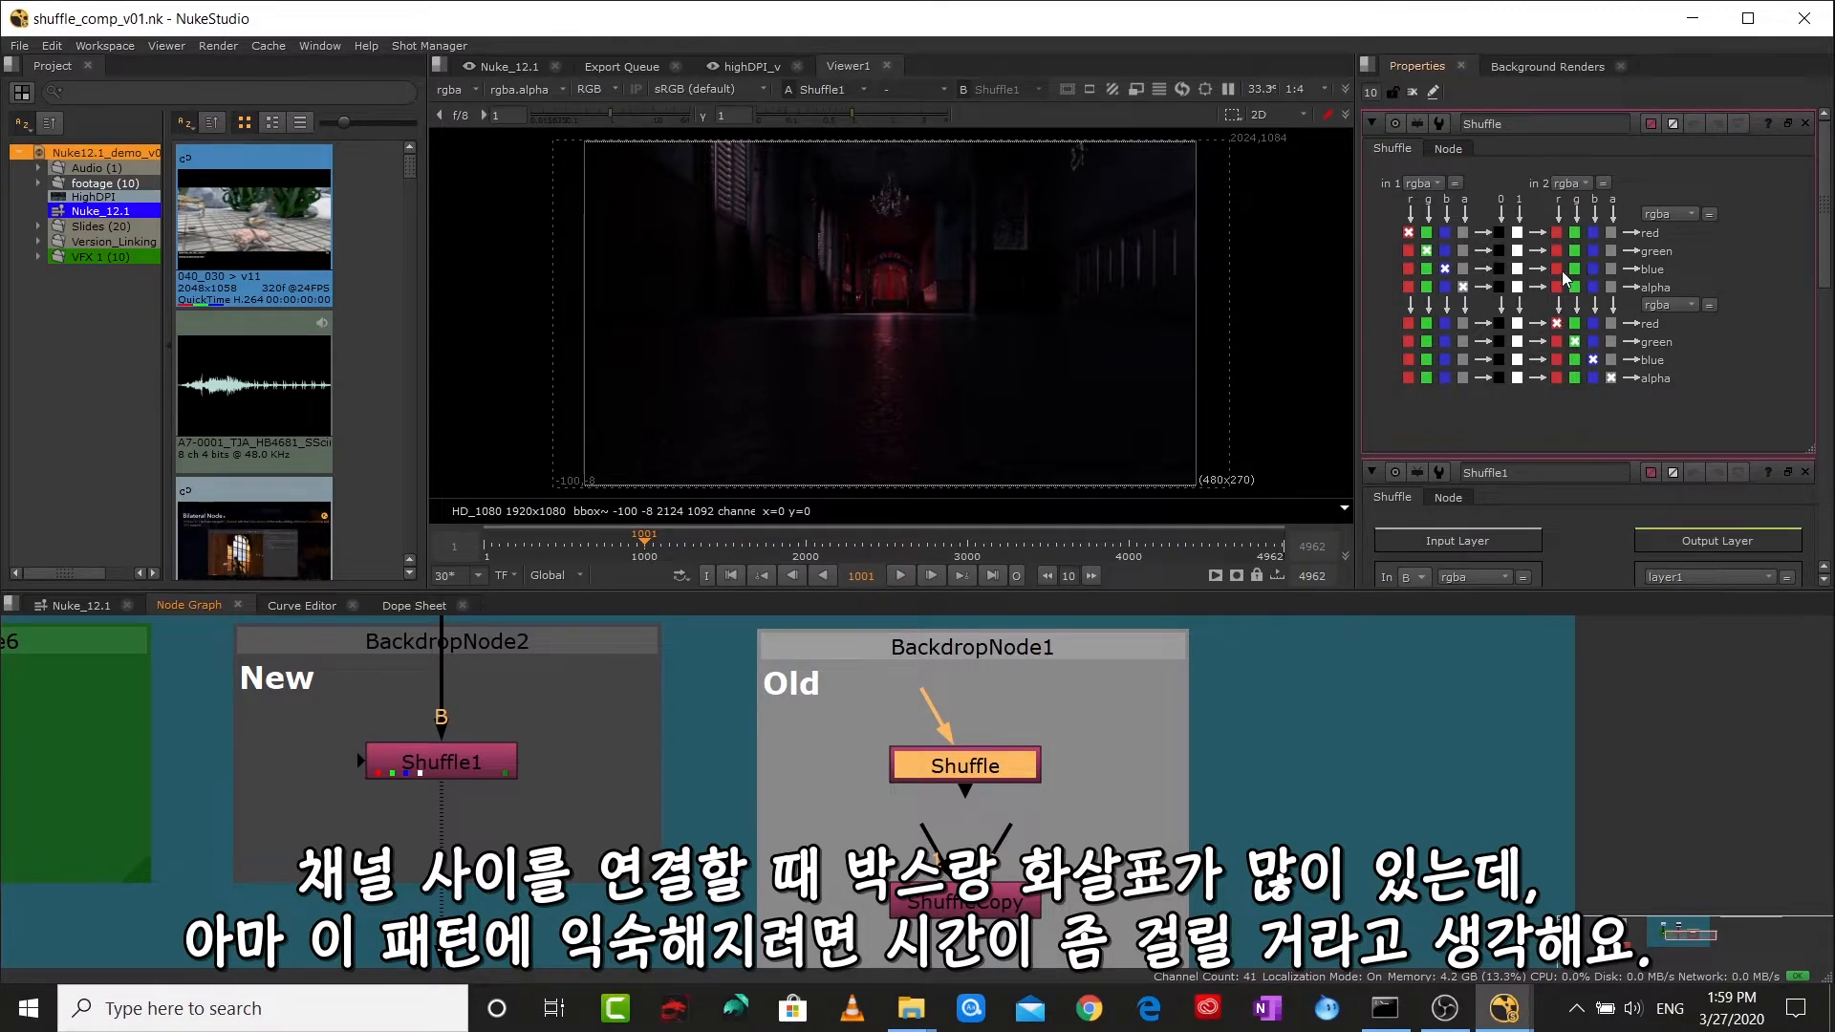
left_click(708, 789)
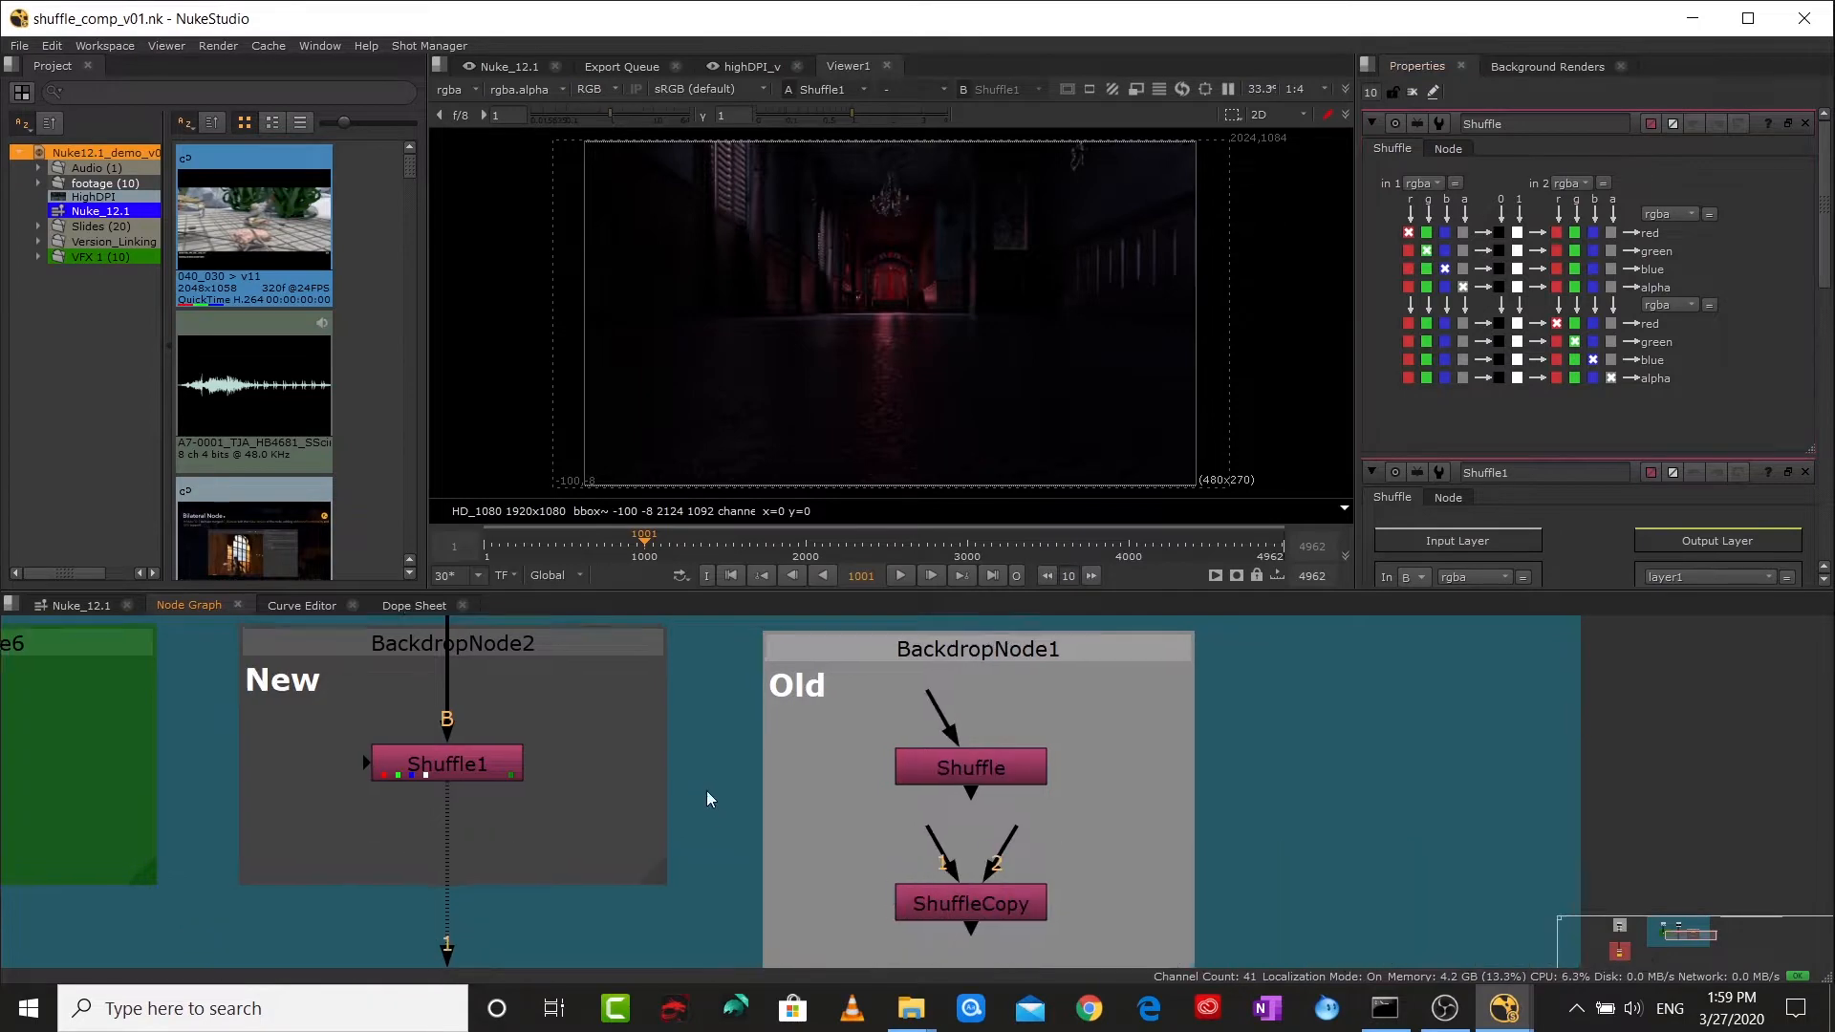
- Open the settings of Shuffle1 in the New backdrop and disconnect all four rgba channels from layer1
left_click_drag(707, 789, 939, 812)
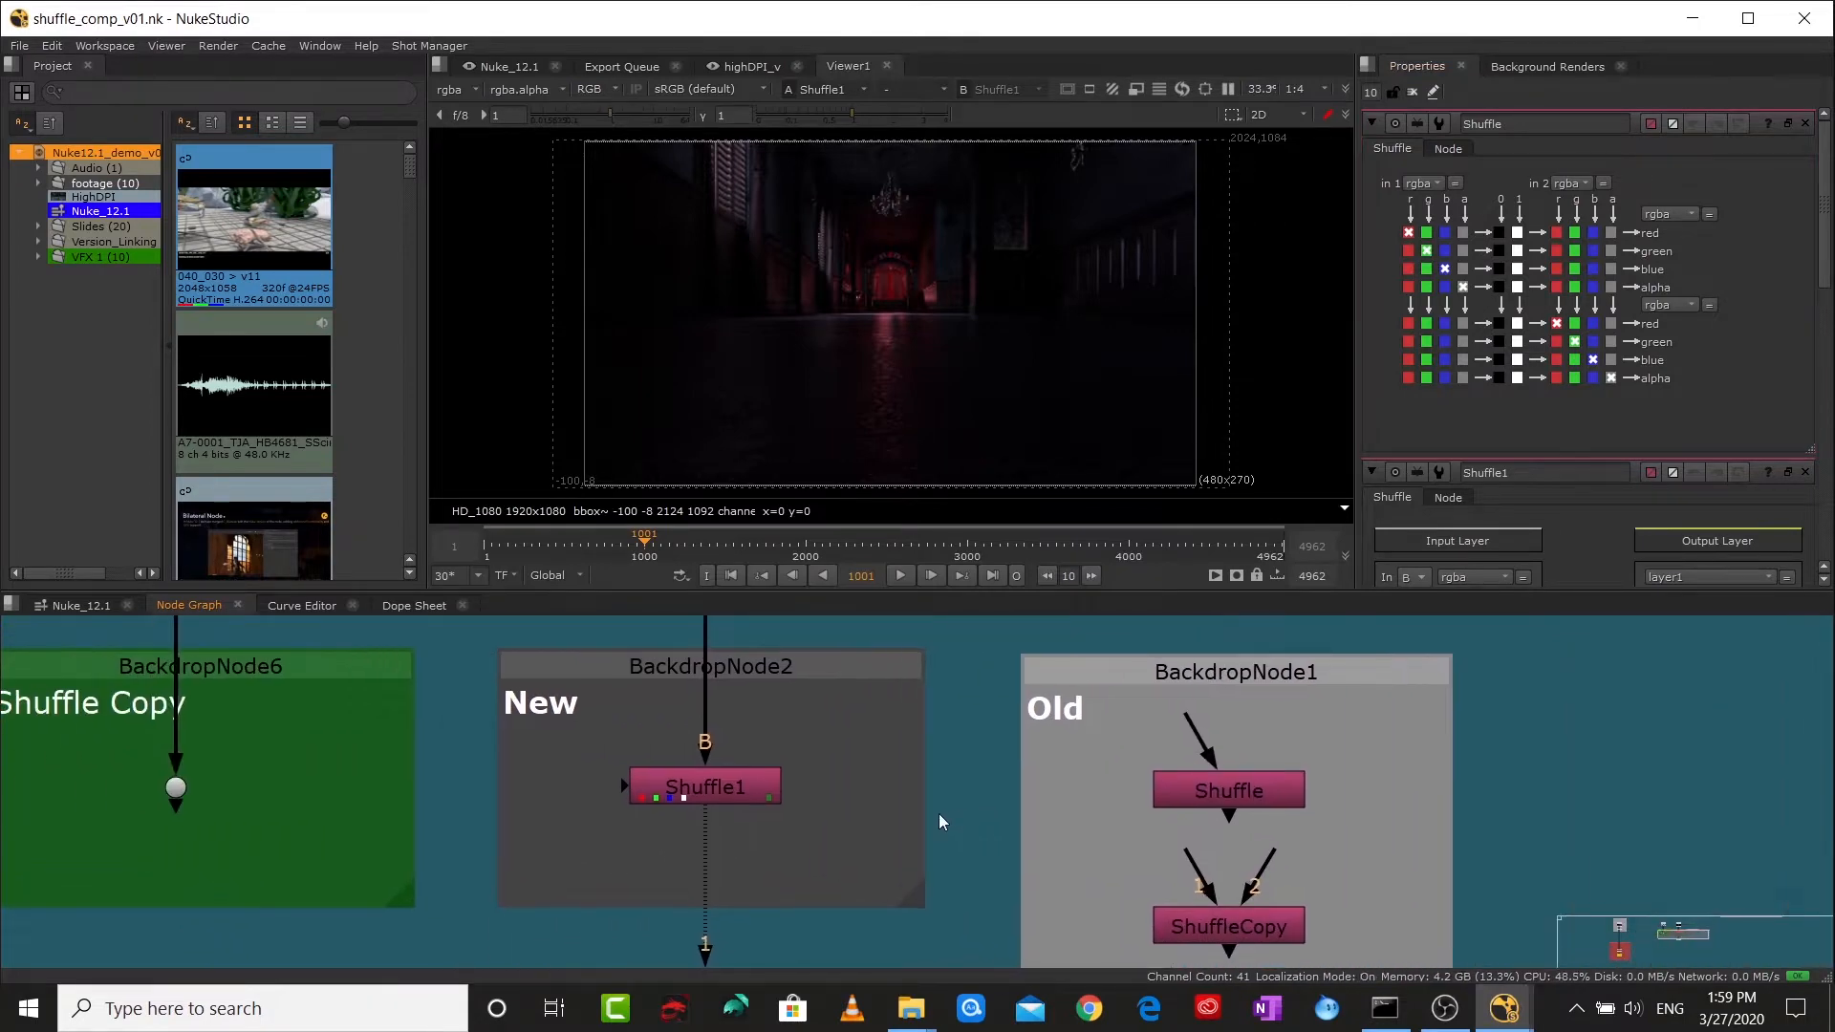
double_click(721, 786)
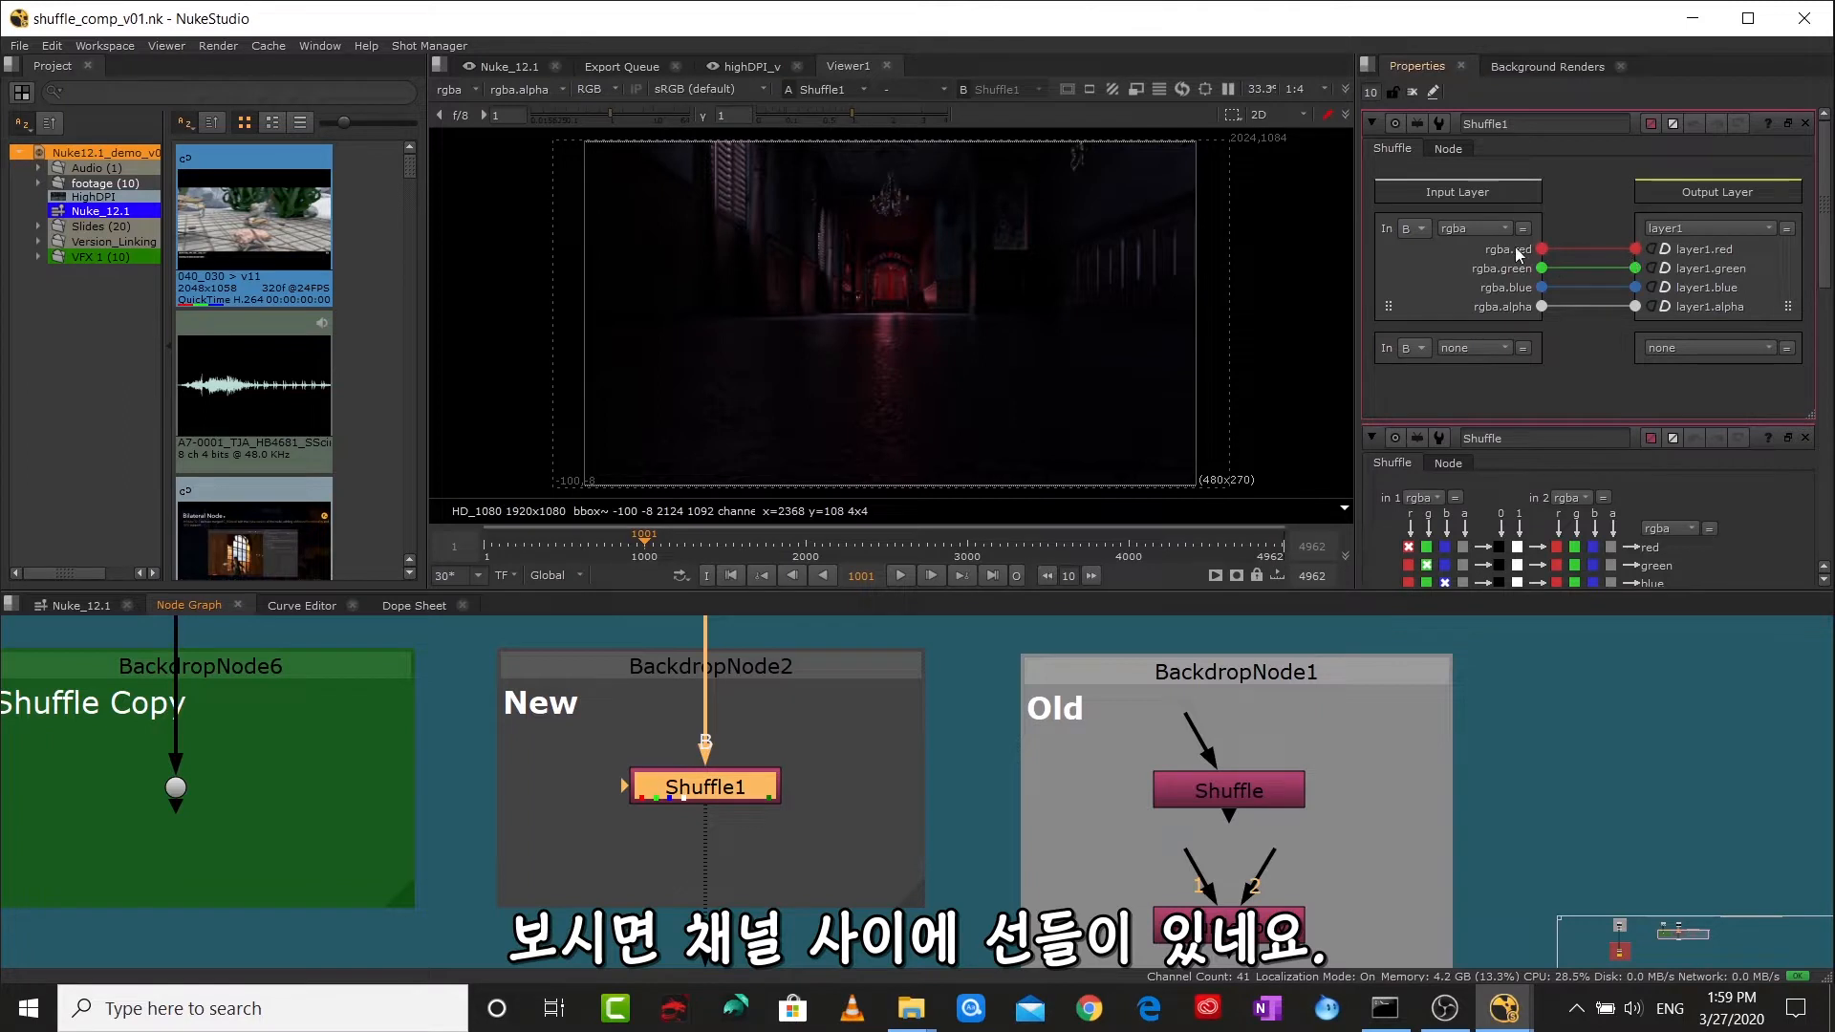
left_click(1590, 248)
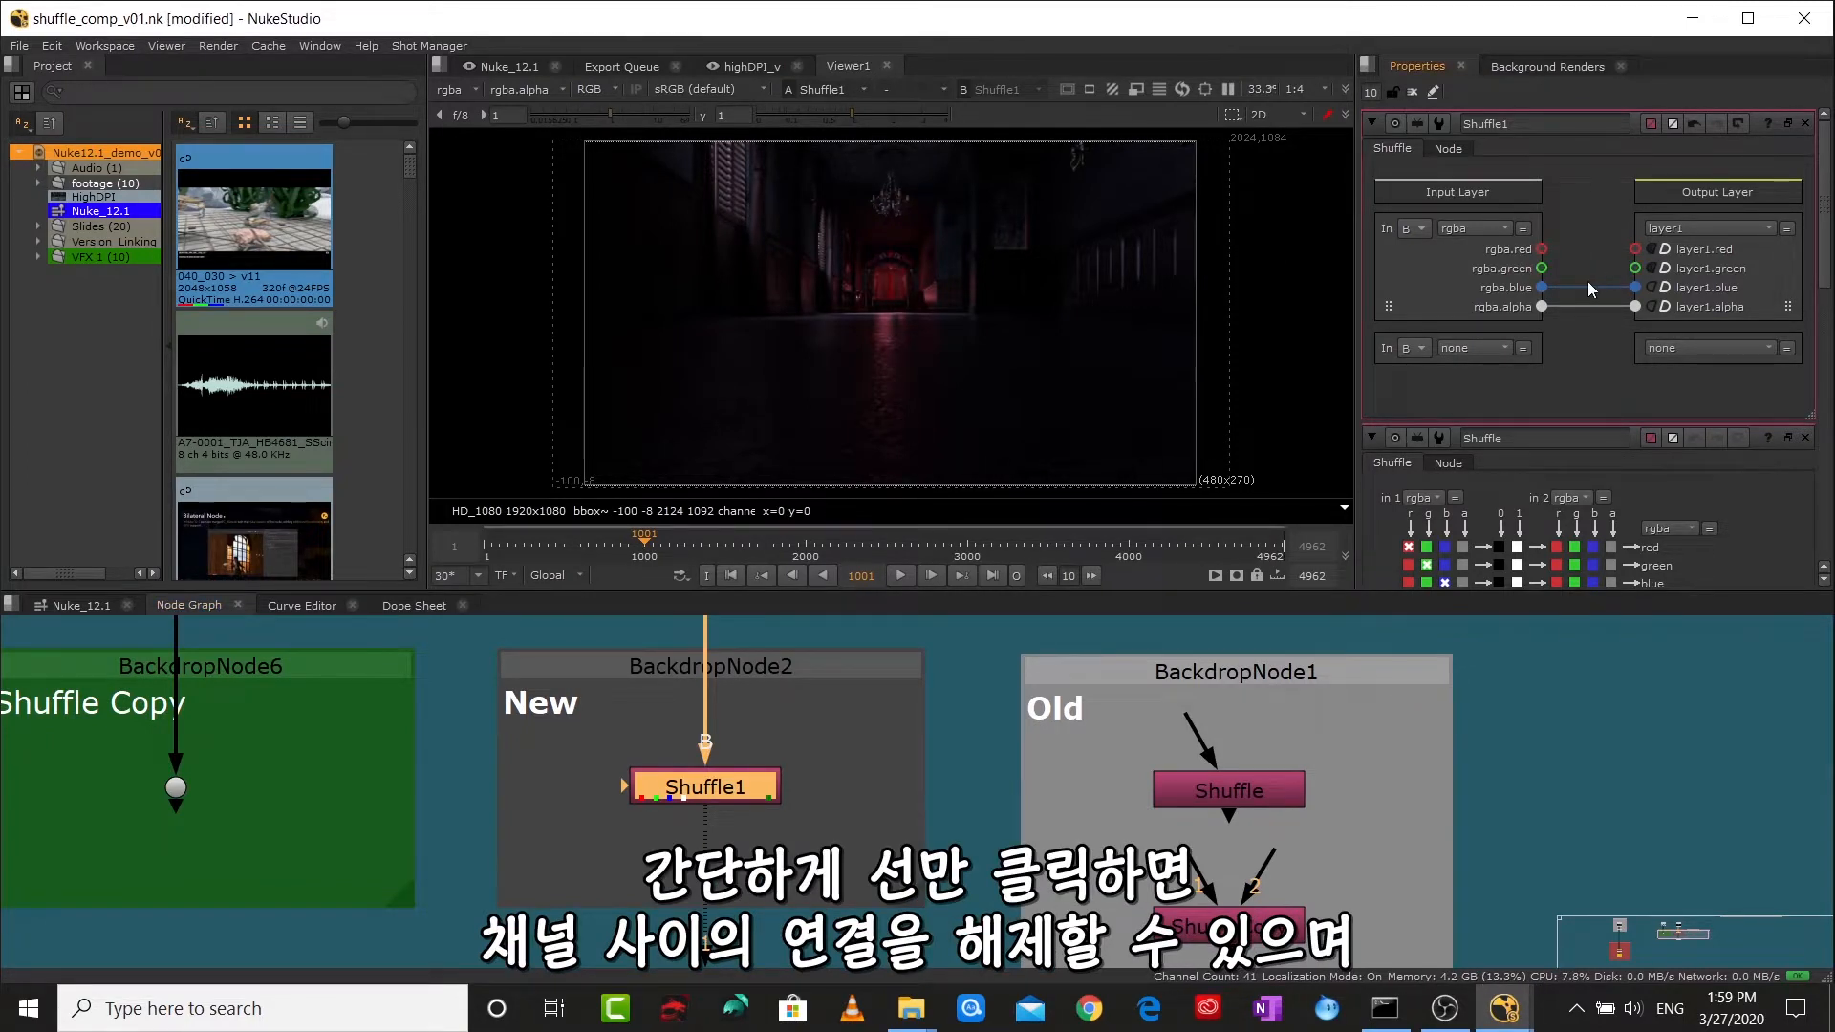
left_click(1591, 286)
left_click(1586, 305)
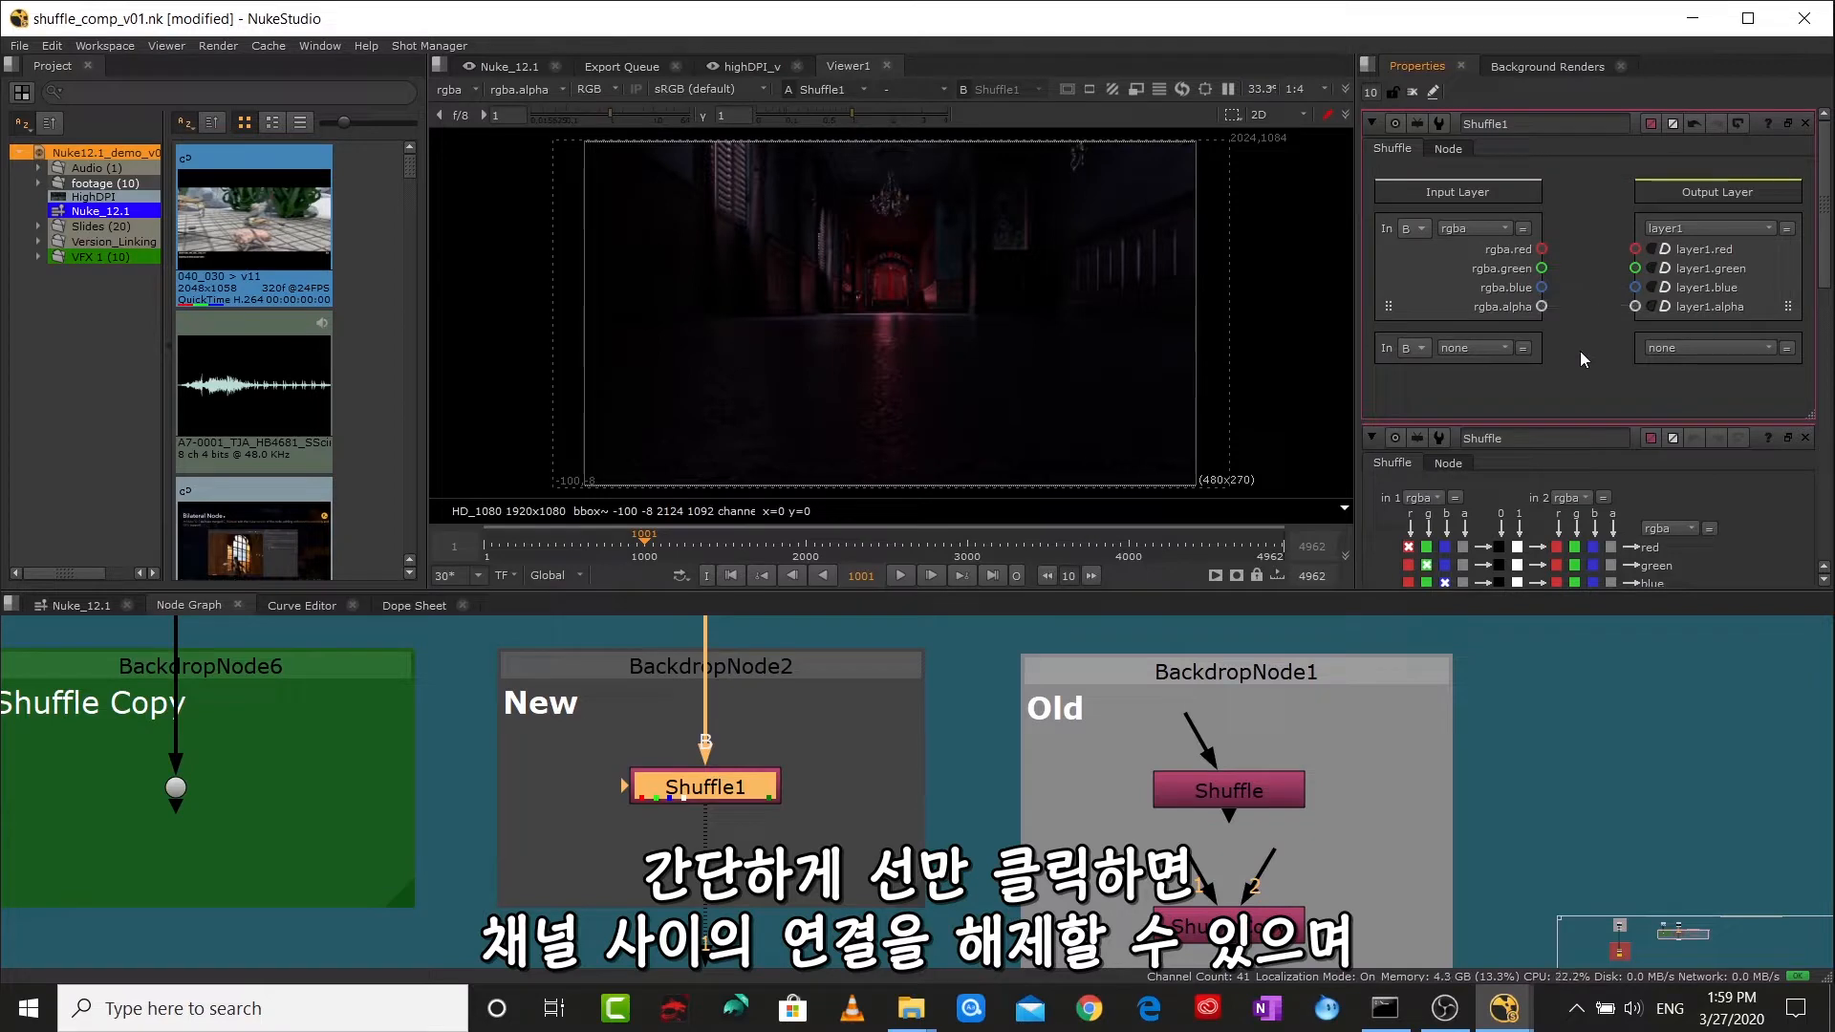
- Reconnect rgba red, green, blue and alpha one by one to the layer1 channels of the same name
double_click(1543, 249)
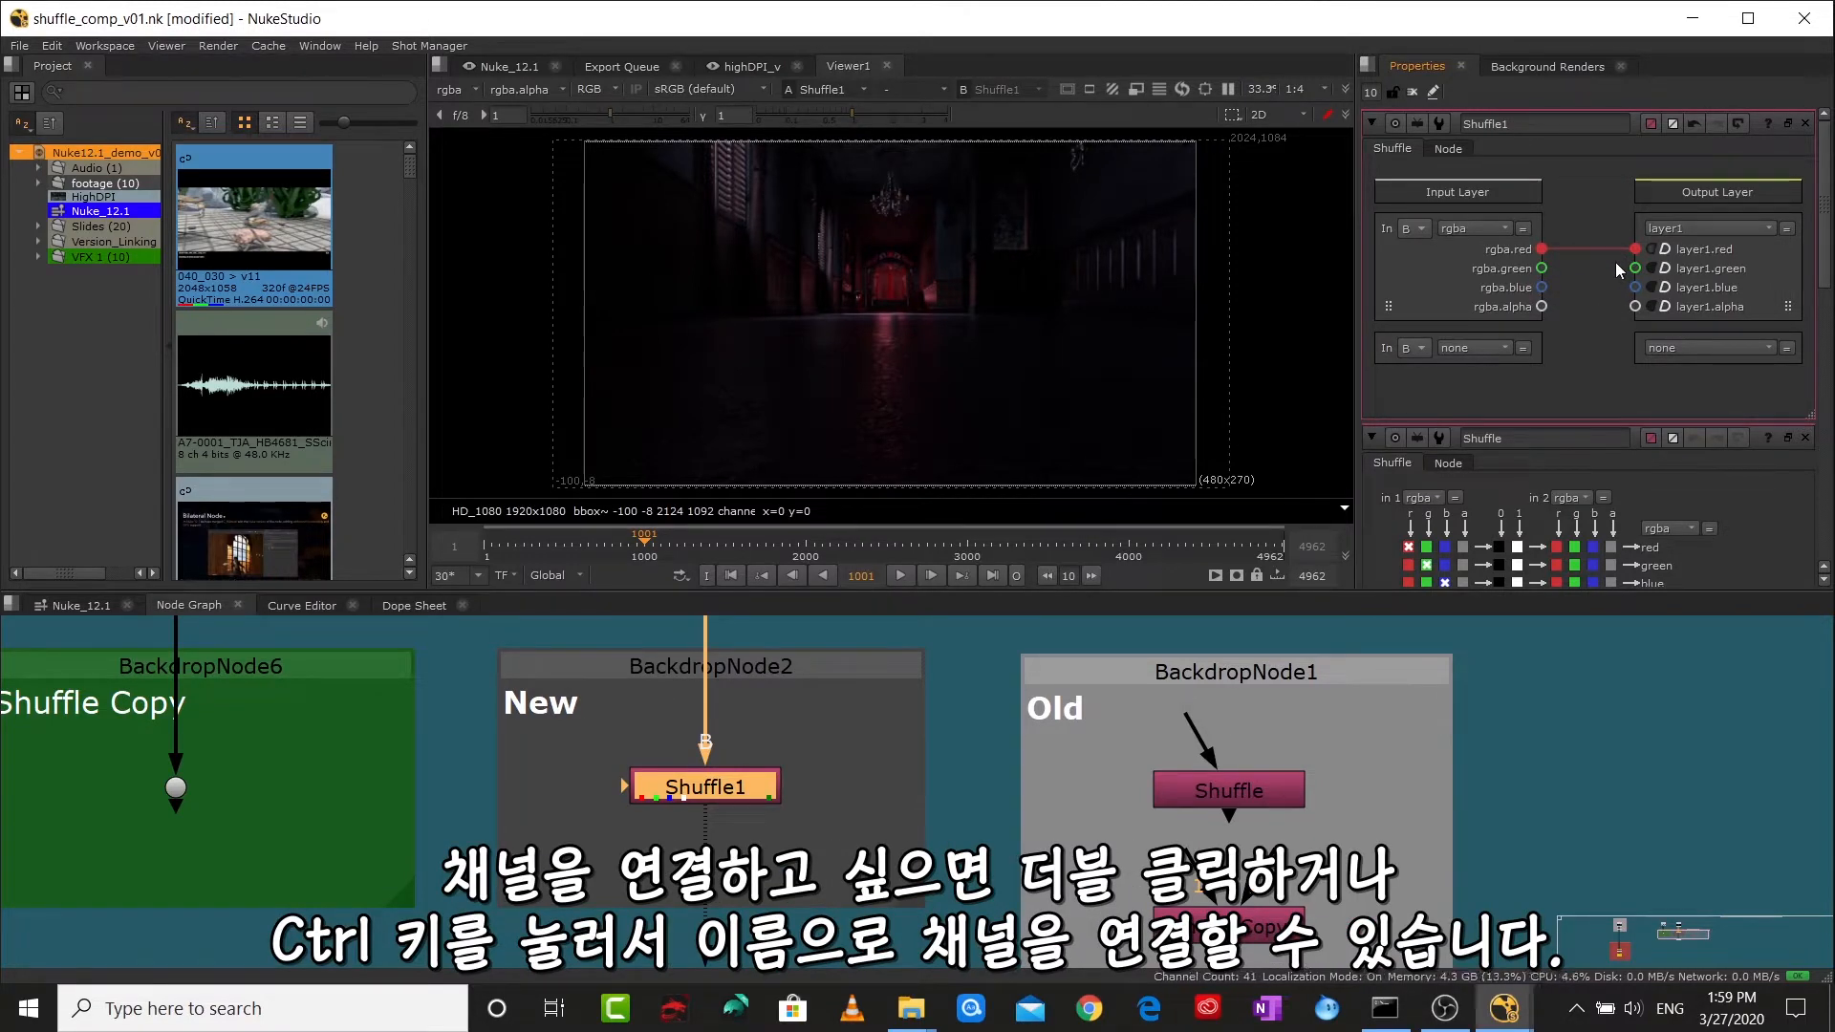
double_click(1542, 268)
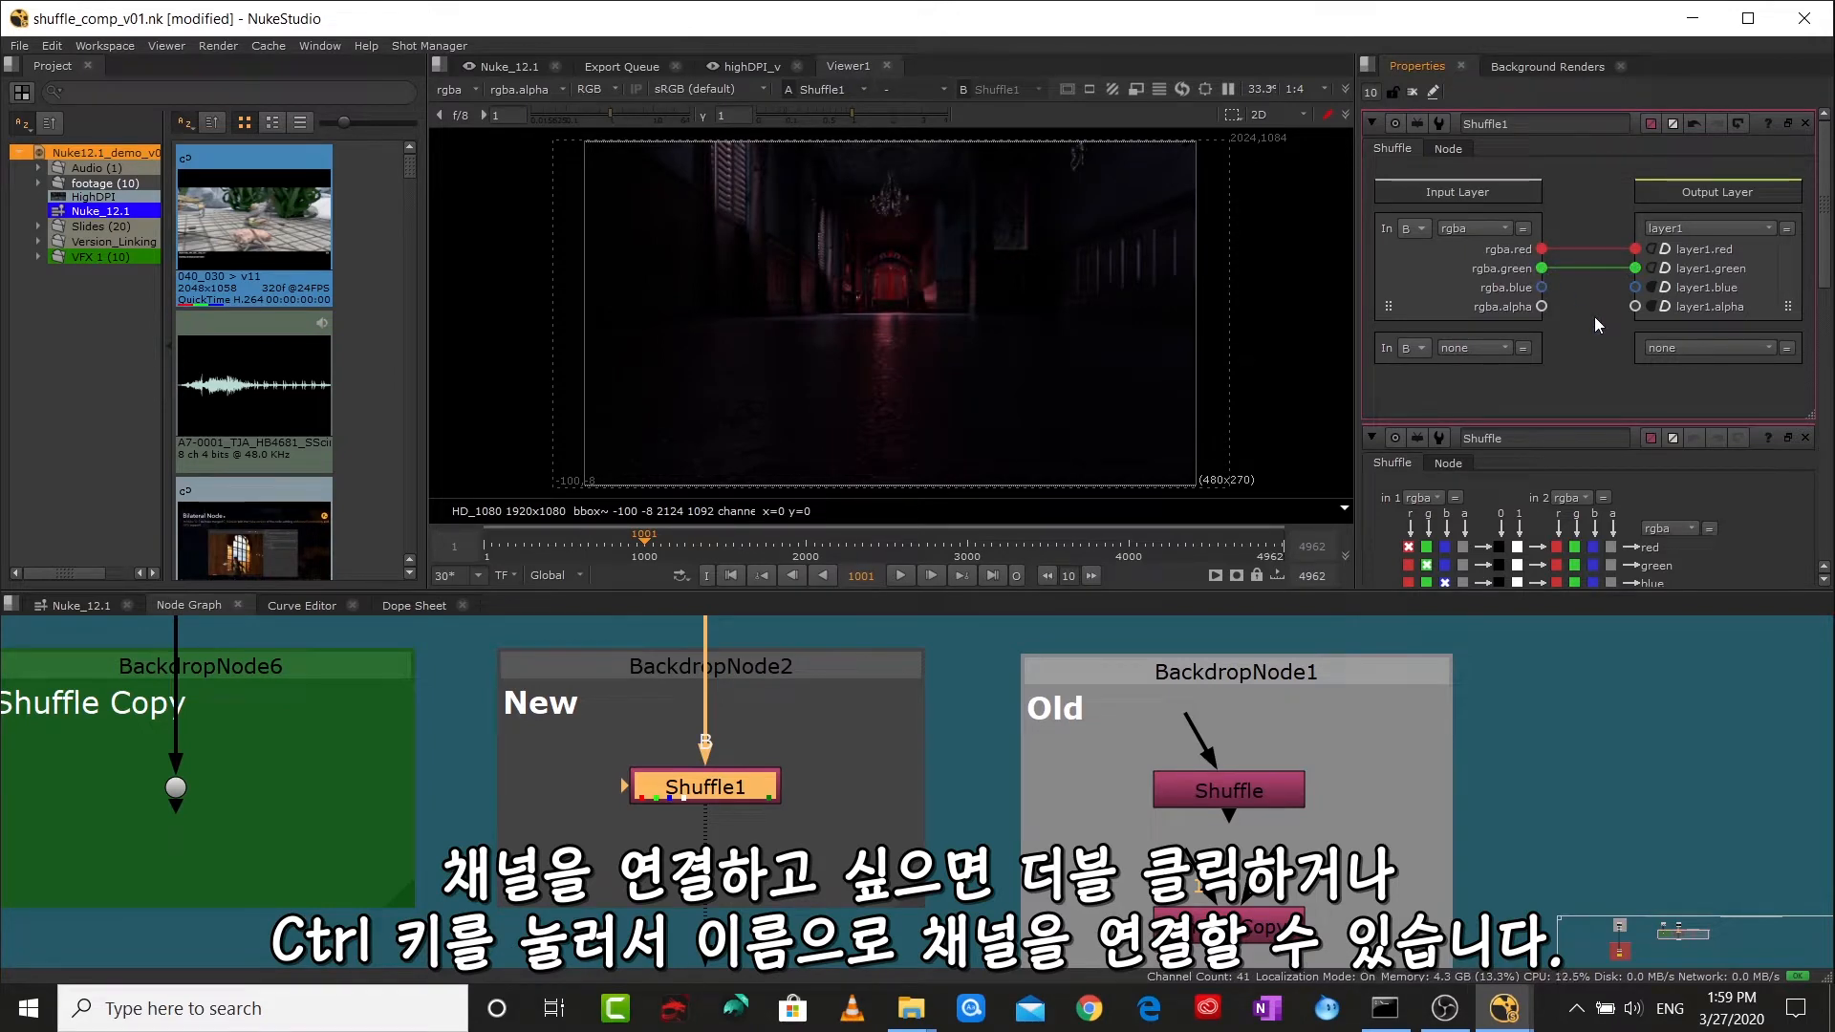
double_click(1539, 288)
double_click(1541, 306)
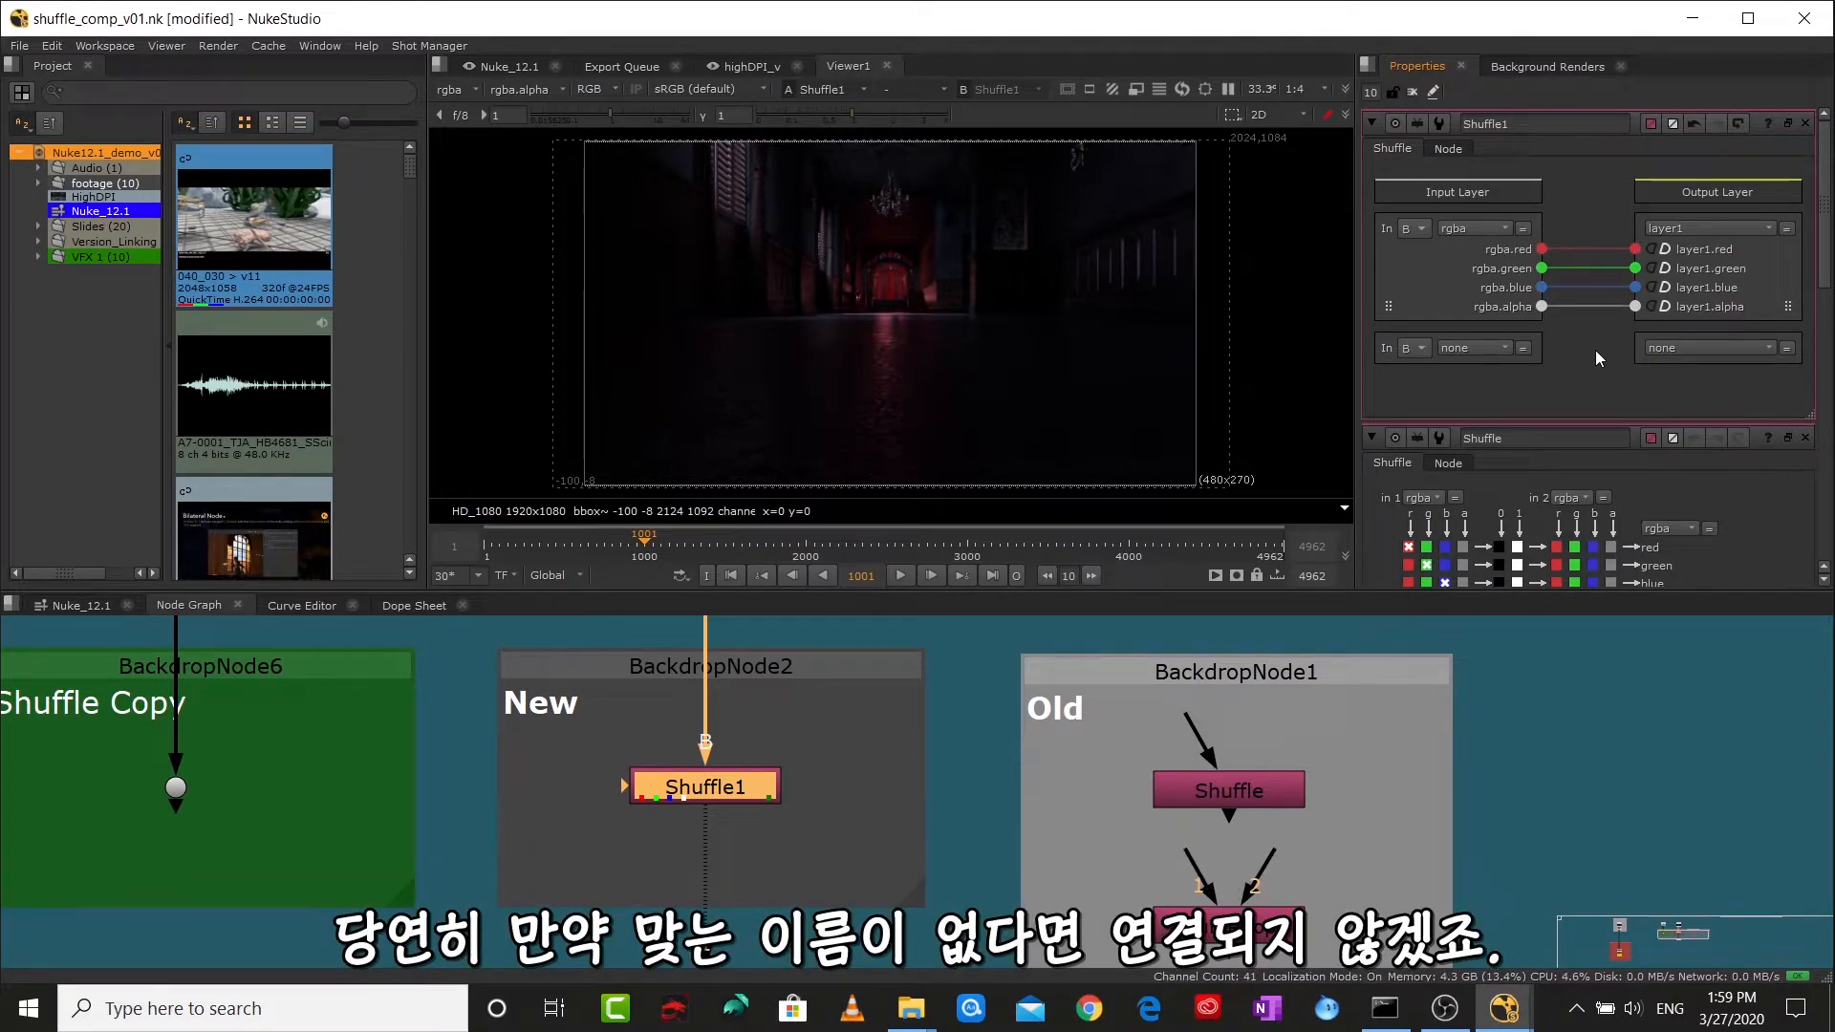
- Clear the rgba-to-layer1 connections and link red together with every channel below it in one go
left_click(1586, 249)
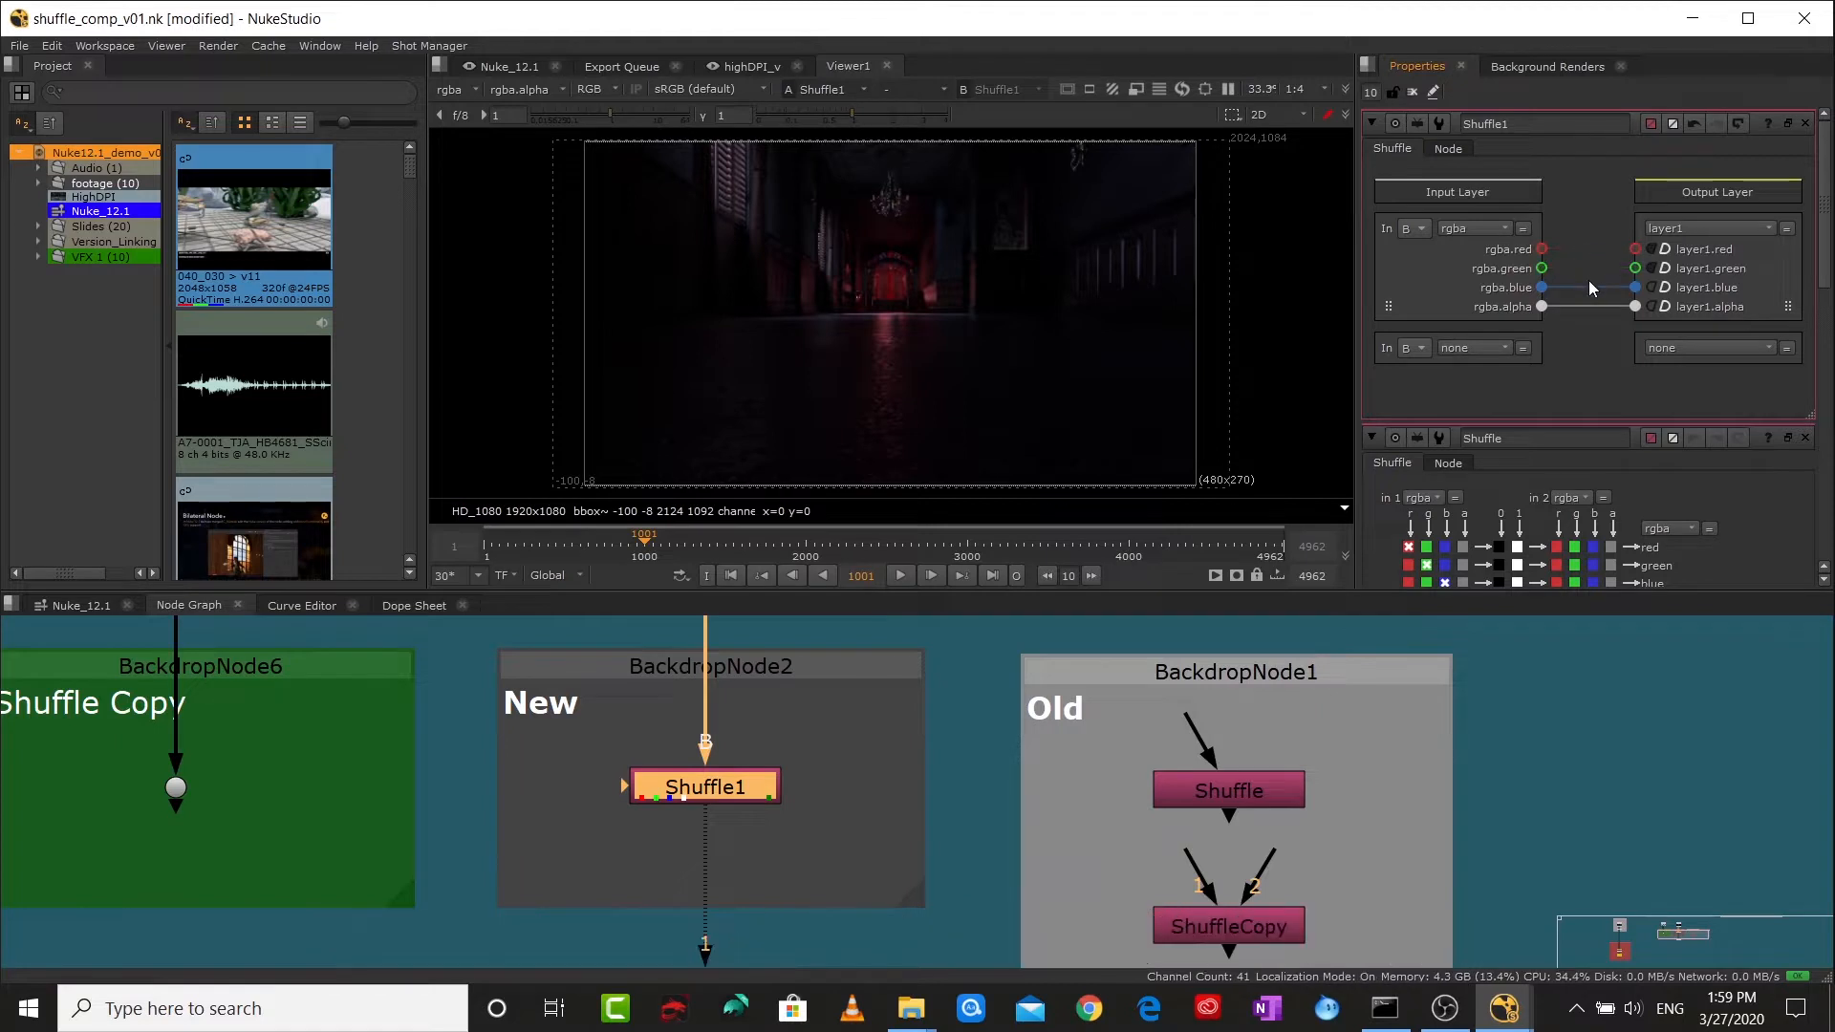
mouse_move(1586, 289)
left_mouse_down()
mouse_move(1549, 273)
mouse_move(1637, 249)
mouse_move(1620, 284)
mouse_move(1636, 269)
mouse_move(1635, 287)
left_mouse_up()
left_click(1587, 286)
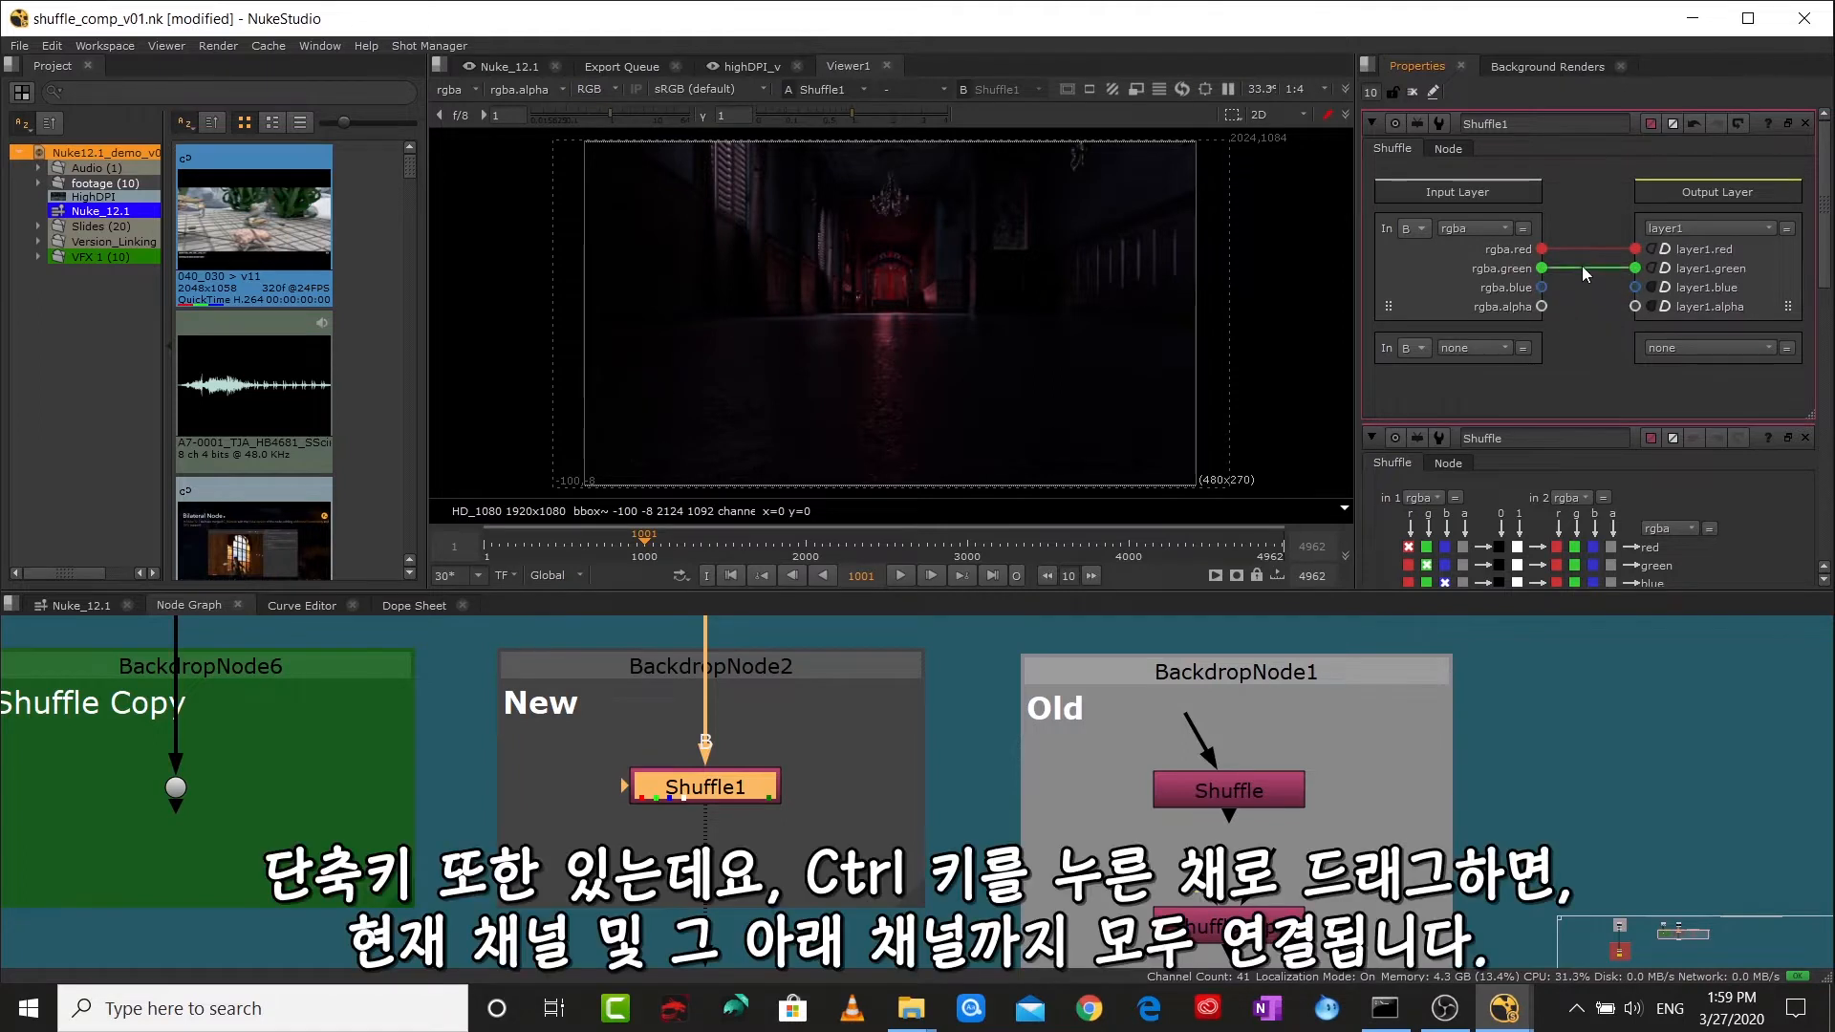
left_click(1582, 268)
left_click(1585, 249)
left_click_drag(1543, 250, 1635, 252)
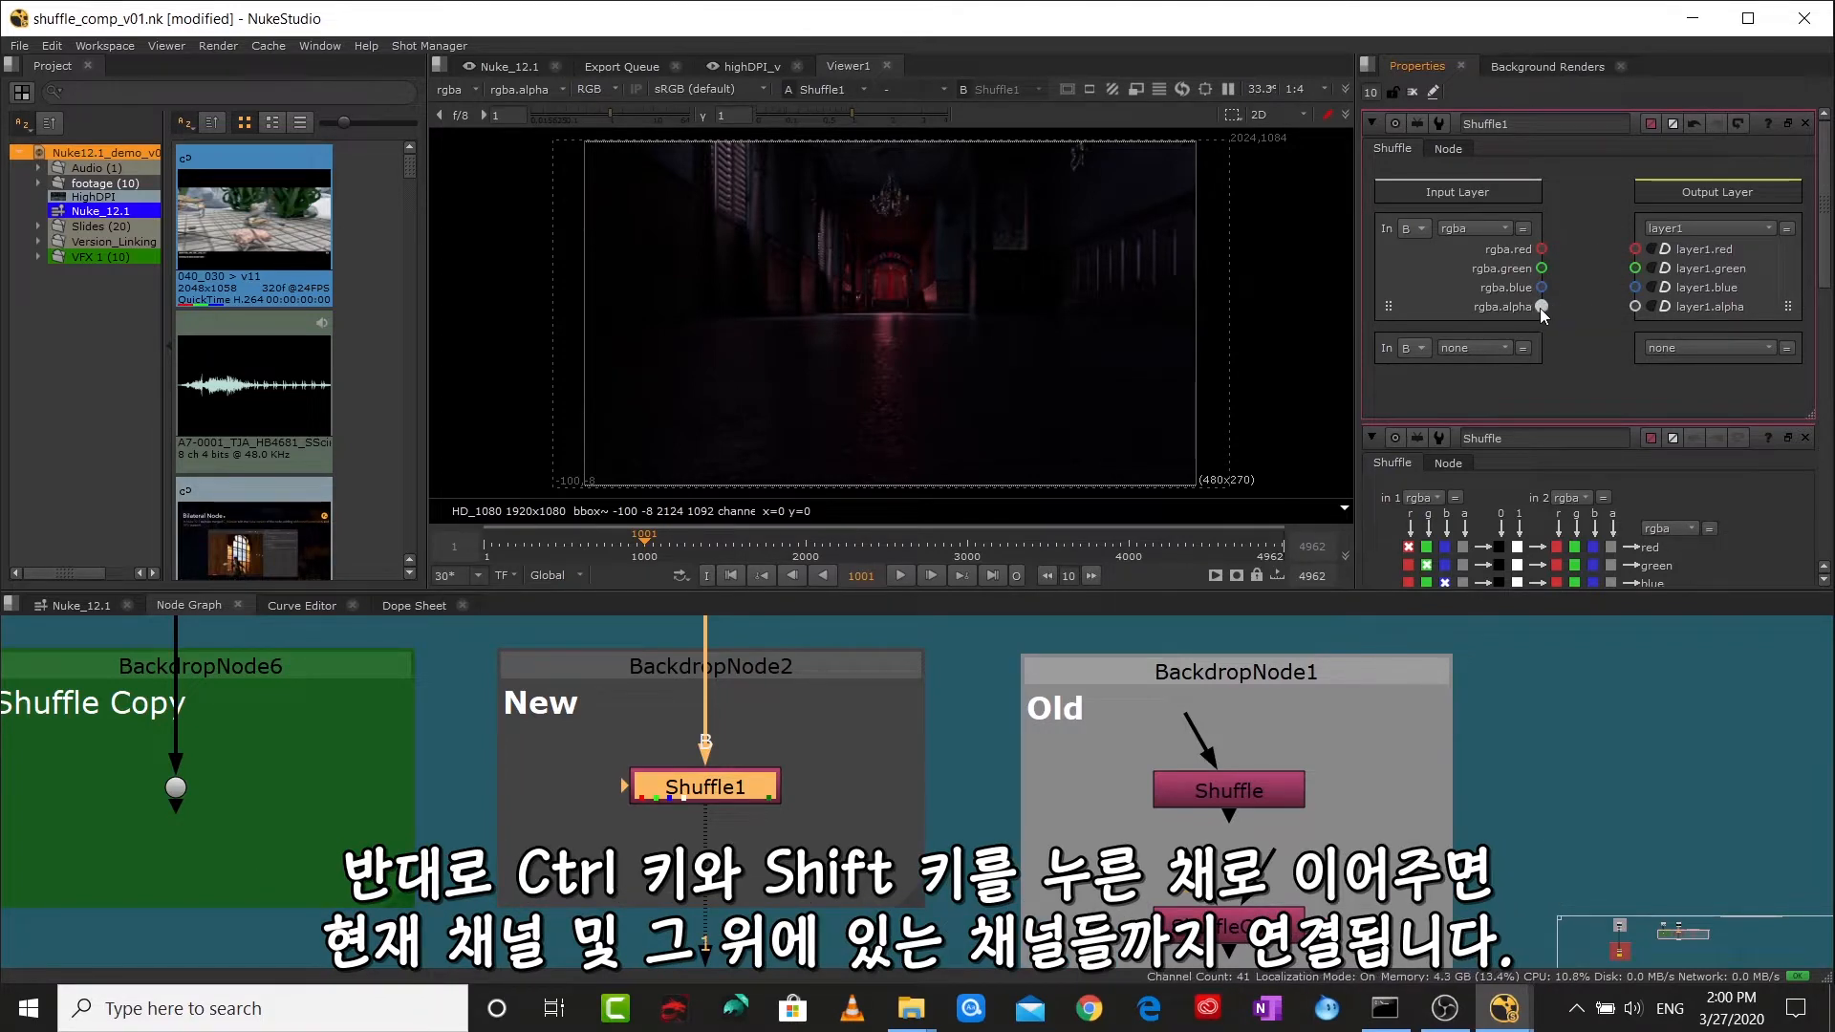
- Link rgba.alpha and every channel above it to layer1 in one go, and remove the links above alpha
left_click_drag(1540, 308, 1632, 308)
left_click(1595, 269)
left_click(1593, 287)
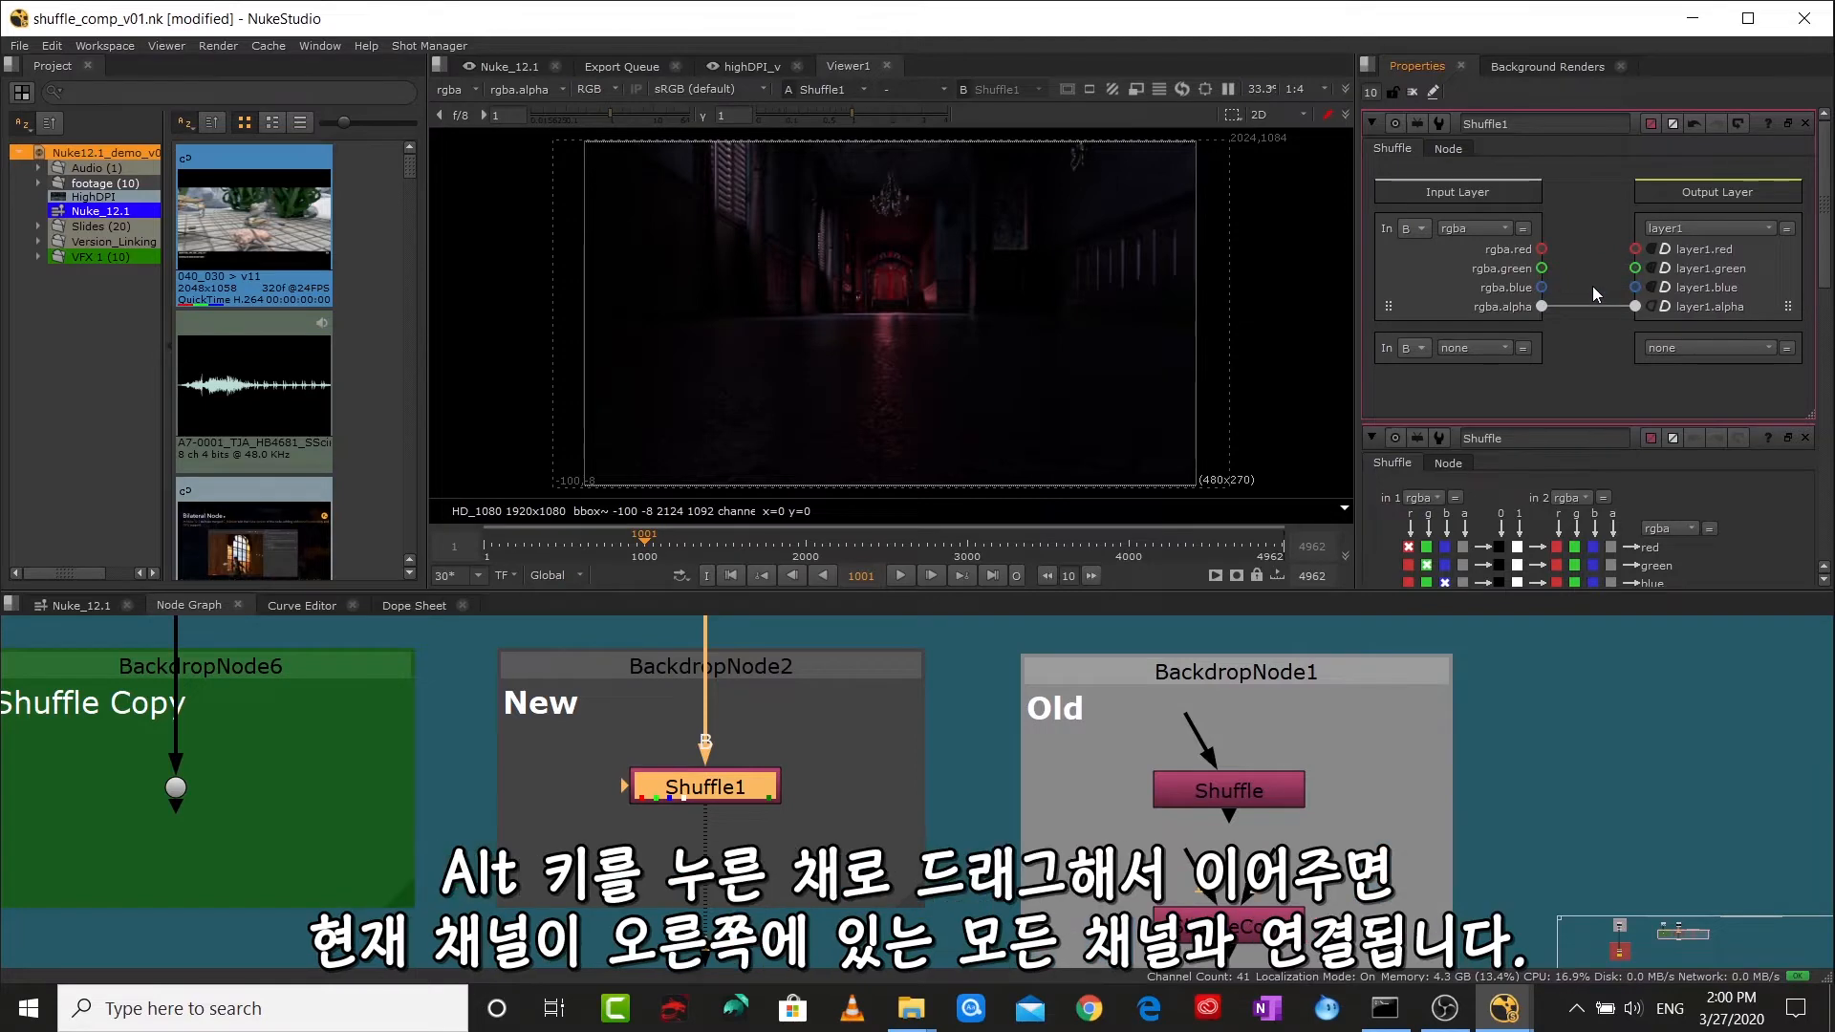
- Broadcast rgba.alpha to all four layer1 channels and remove those connections again
left_click_drag(1589, 306, 1642, 268)
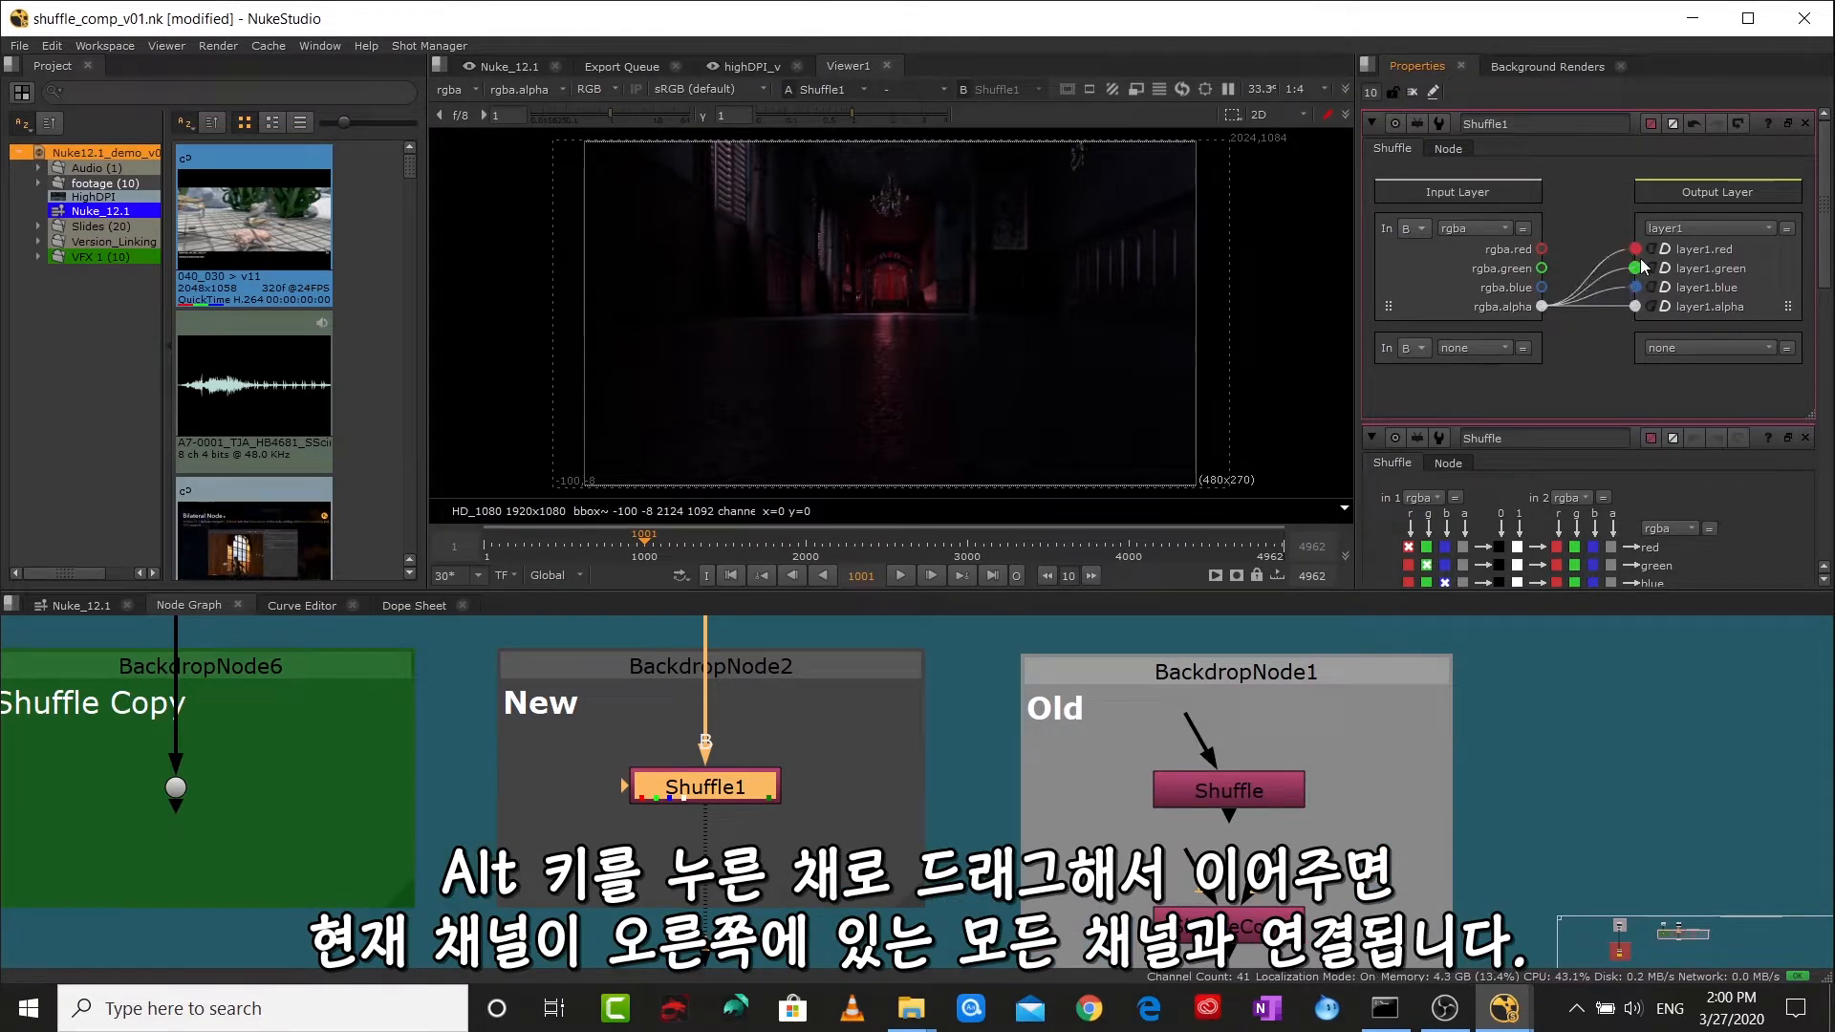
left_click(1602, 305)
left_click(1603, 279)
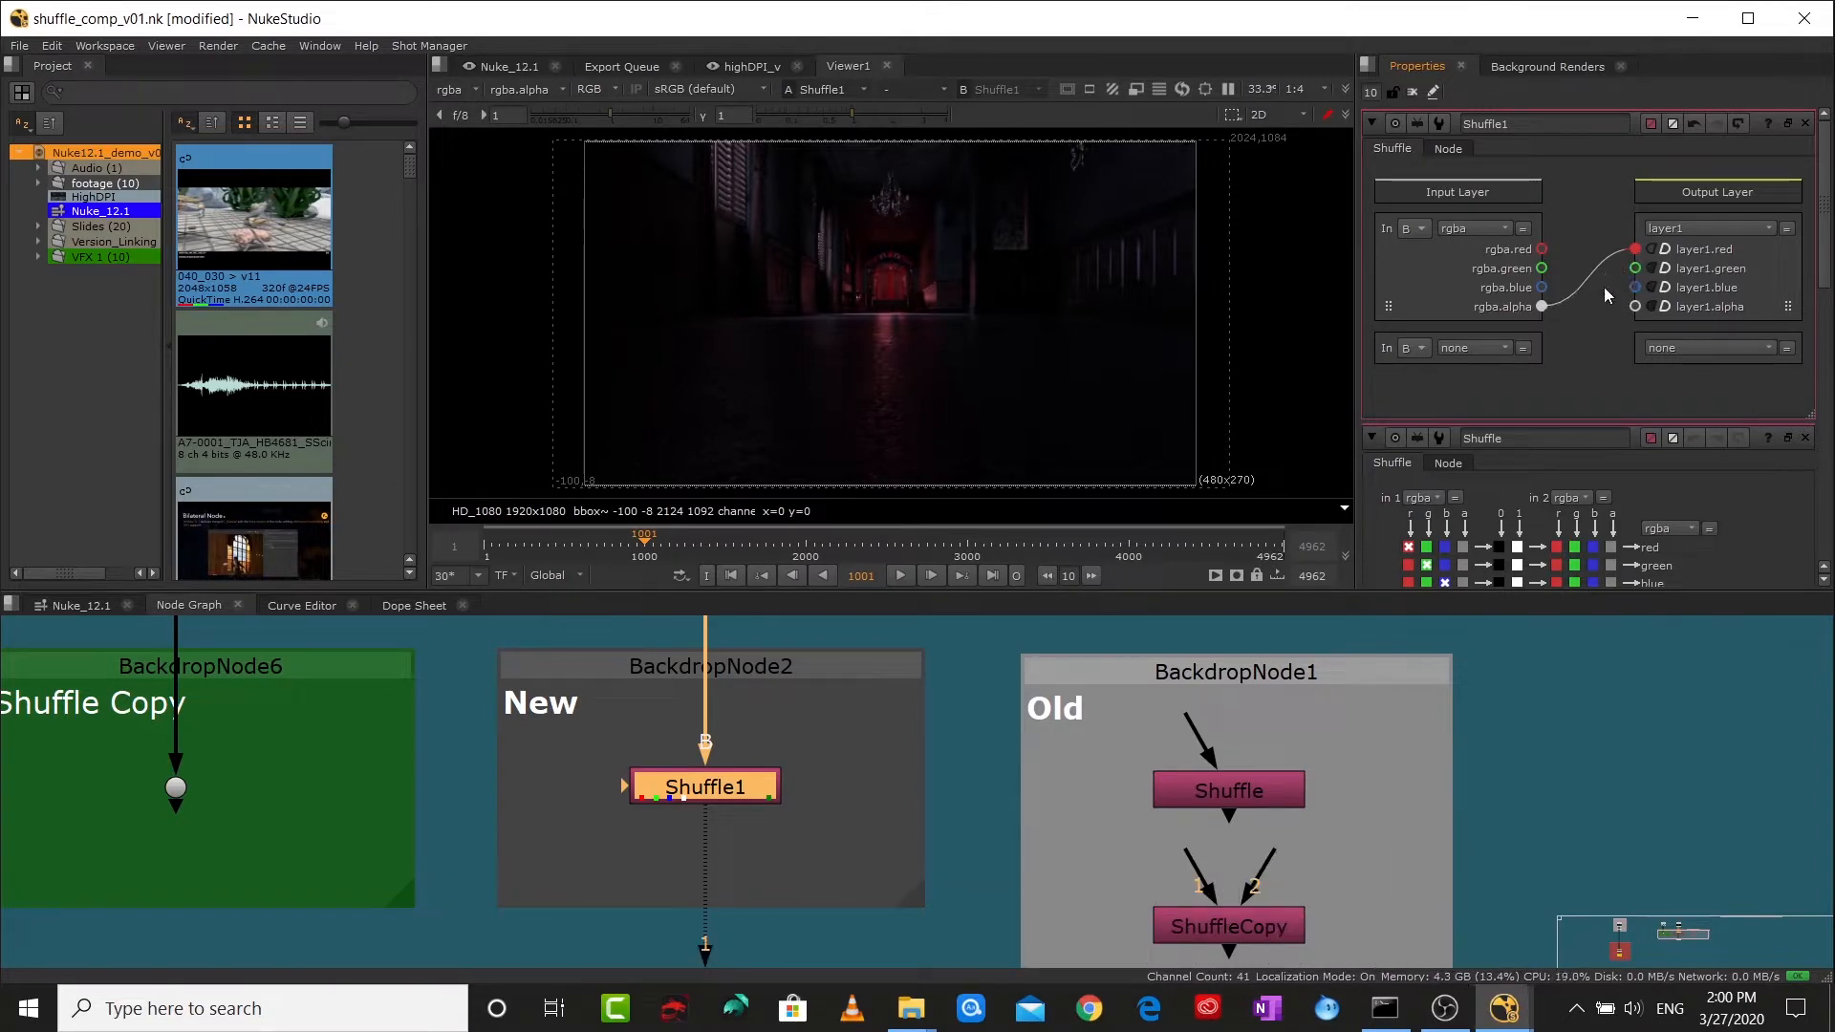
left_click(1614, 258)
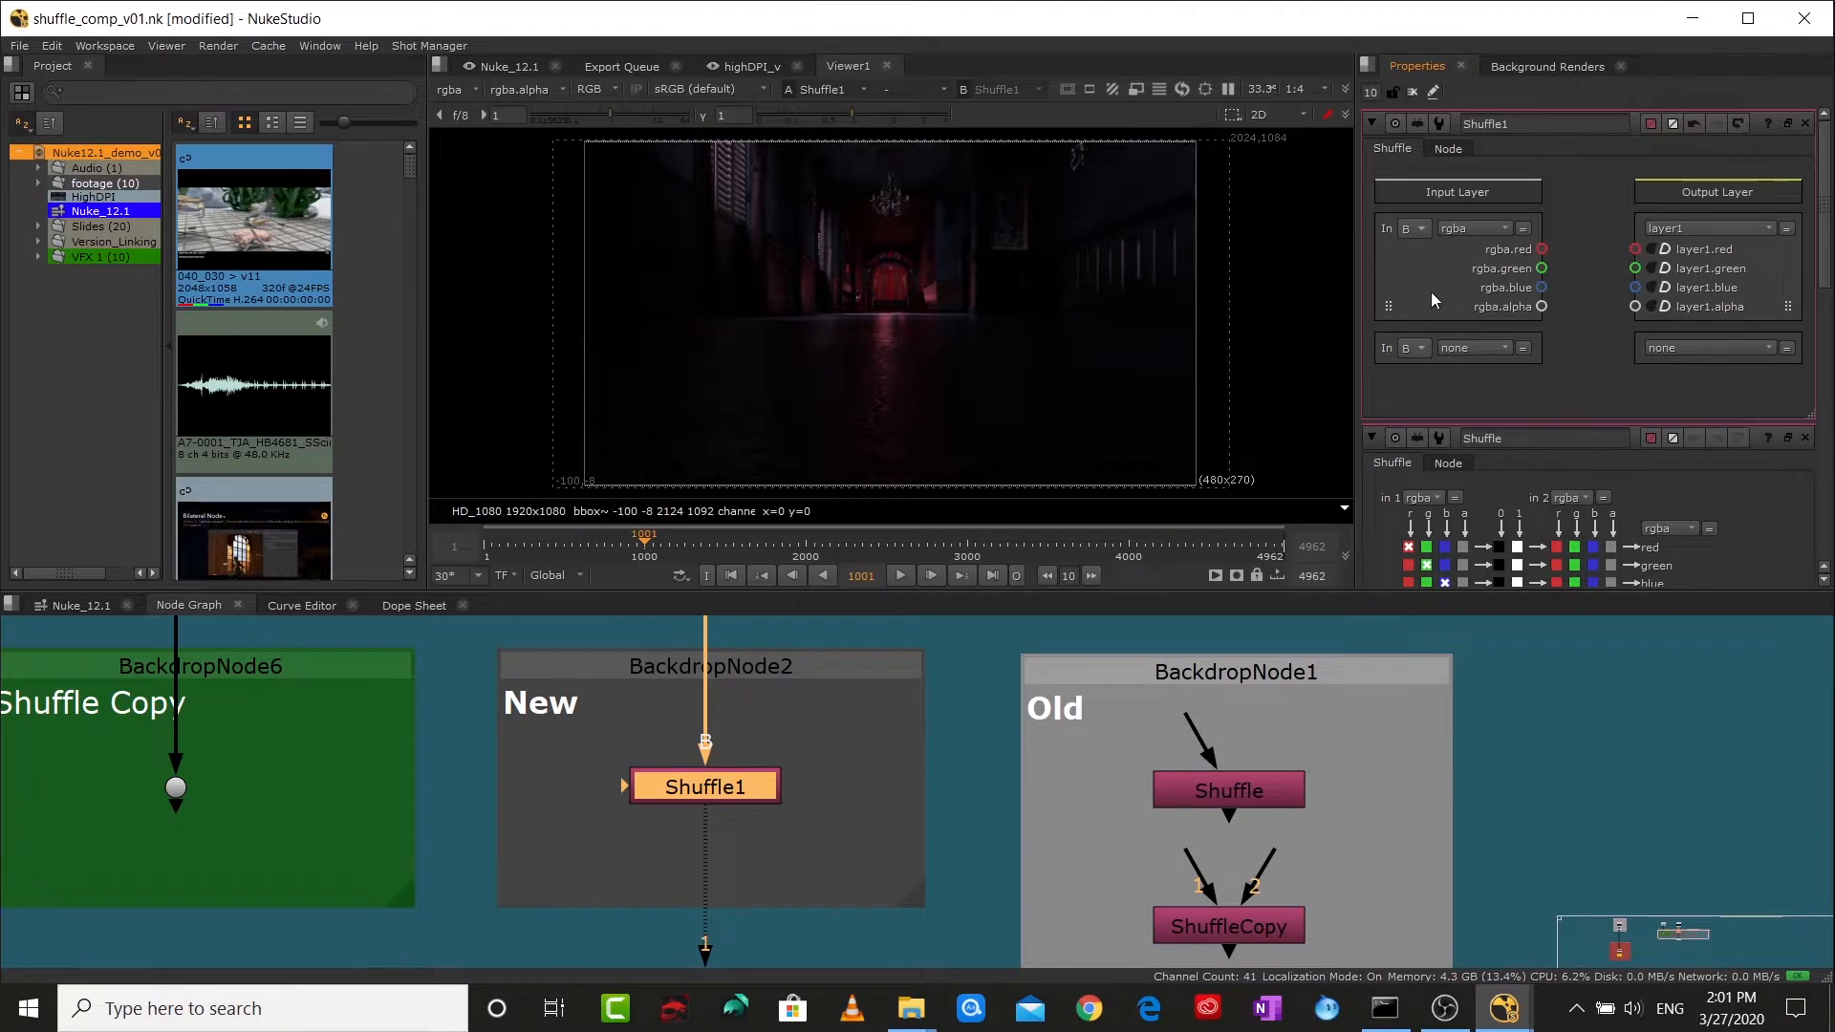
- Connect the entire rgba input layer to layer1 at once, and disconnect all its channels again
left_click_drag(1430, 285, 1738, 304)
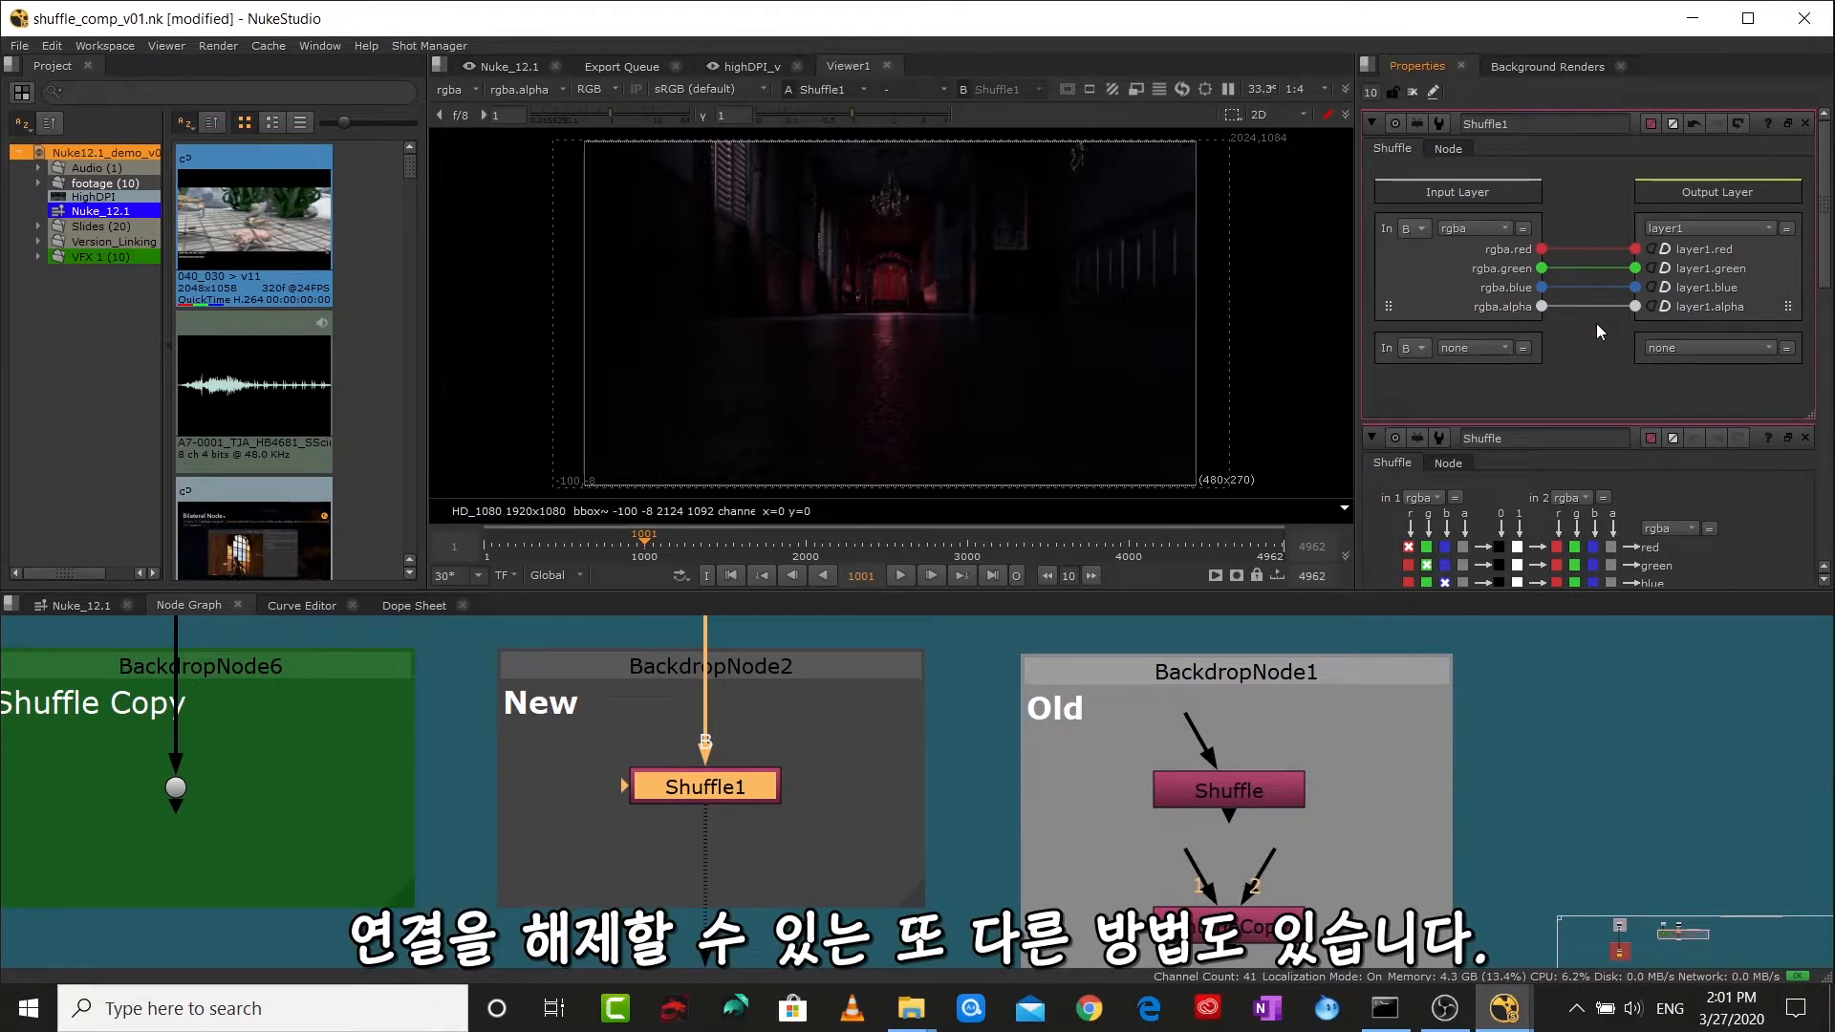
left_click(1667, 308, "ctrl")
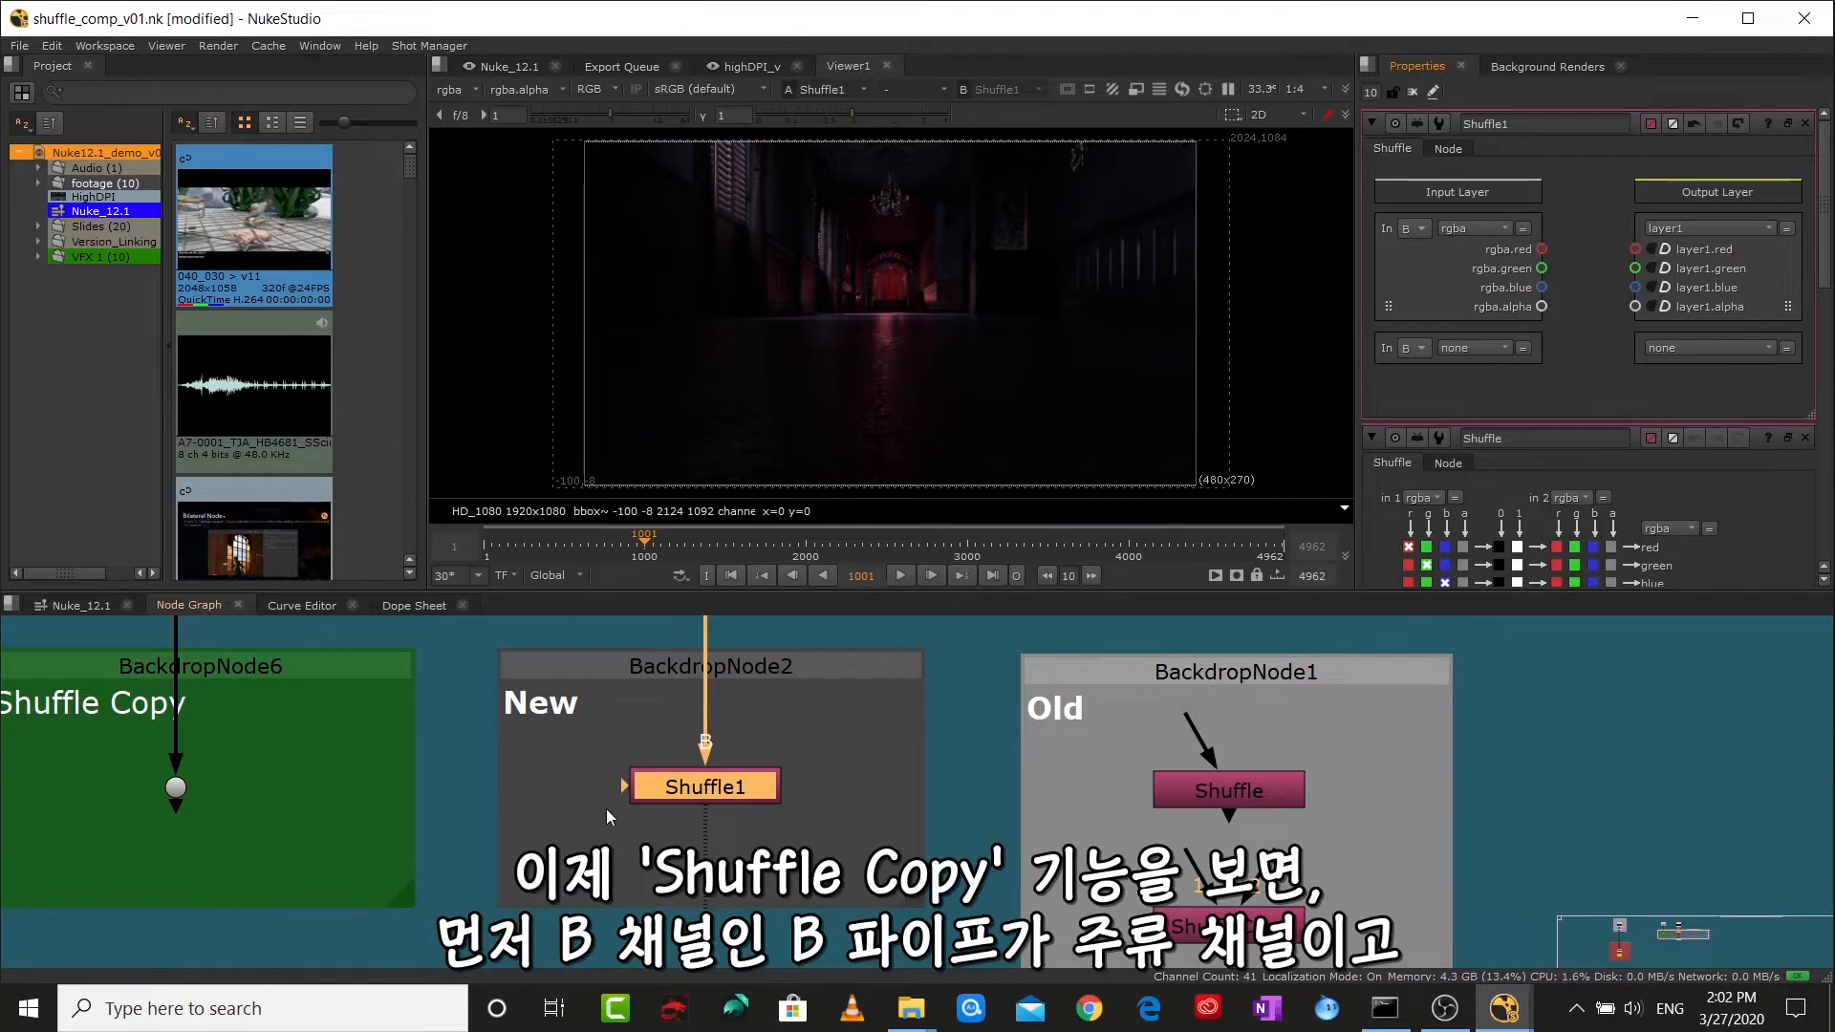
- Connect Shuffle1's A input to the dot in the Shuffle Copy backdrop and set the second input layer to rgba from A
left_click(634, 737)
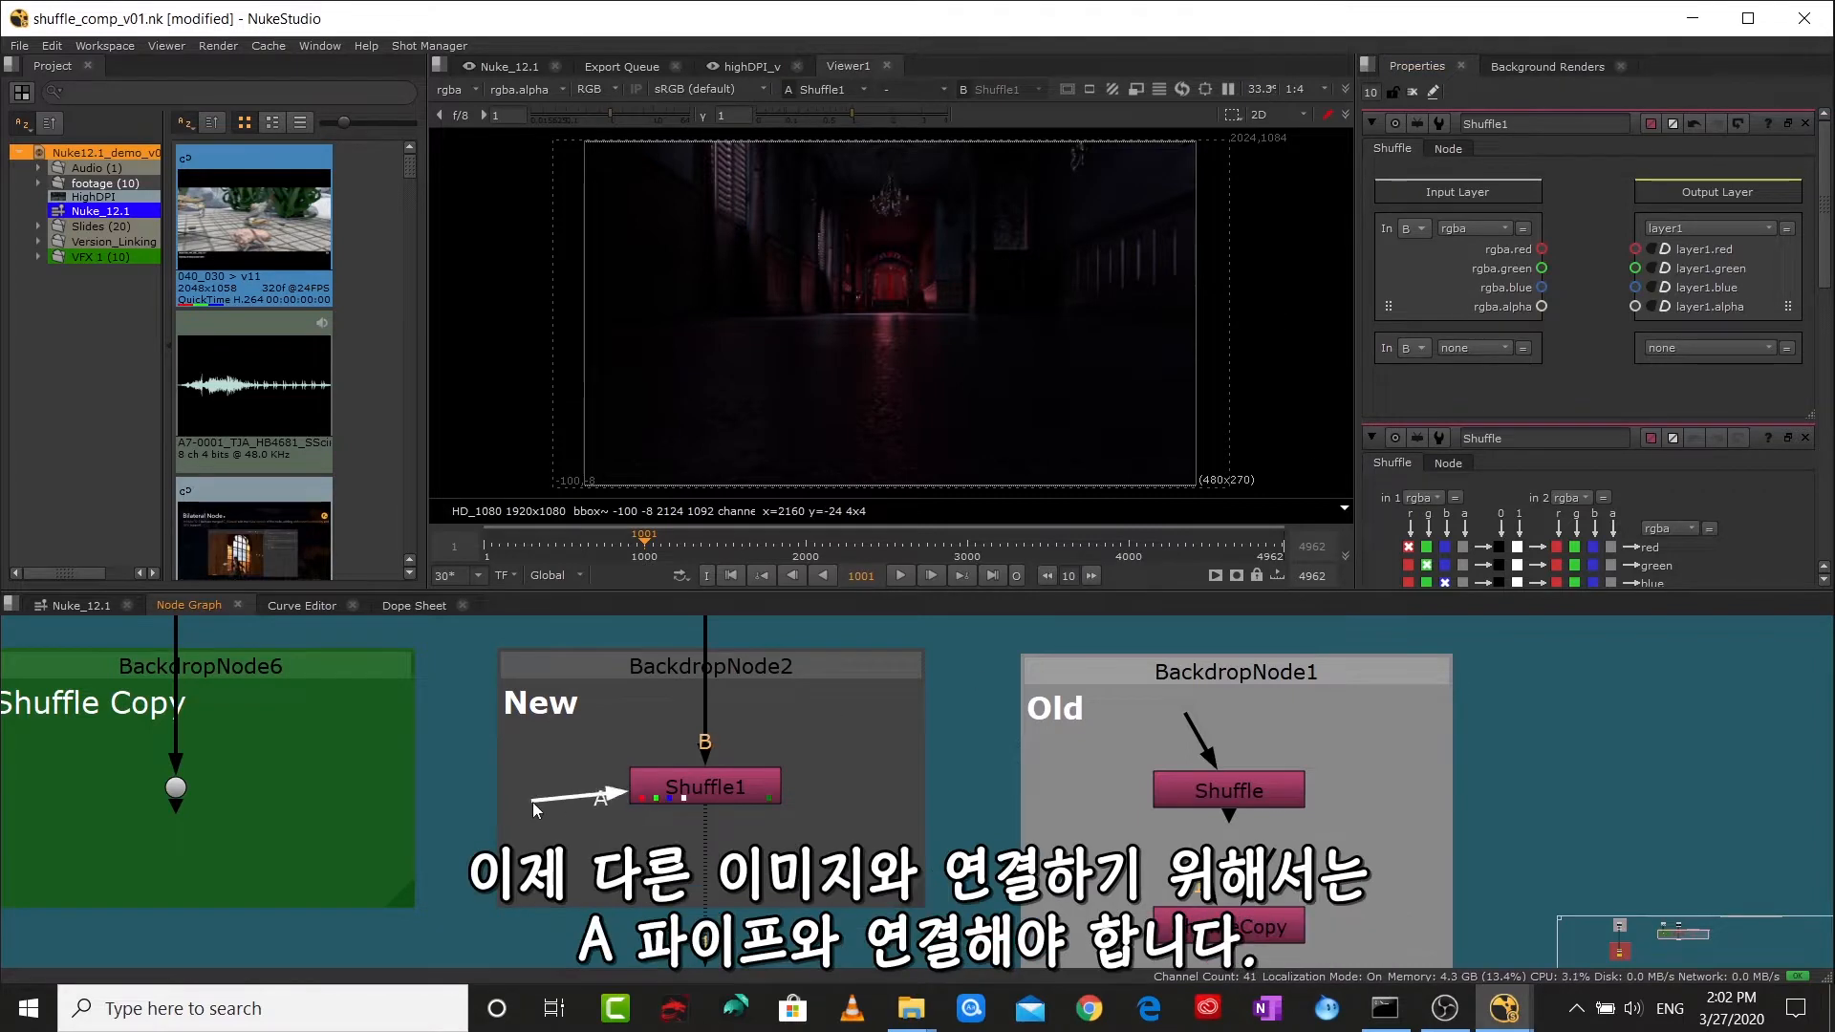
left_click_drag(617, 788, 176, 790)
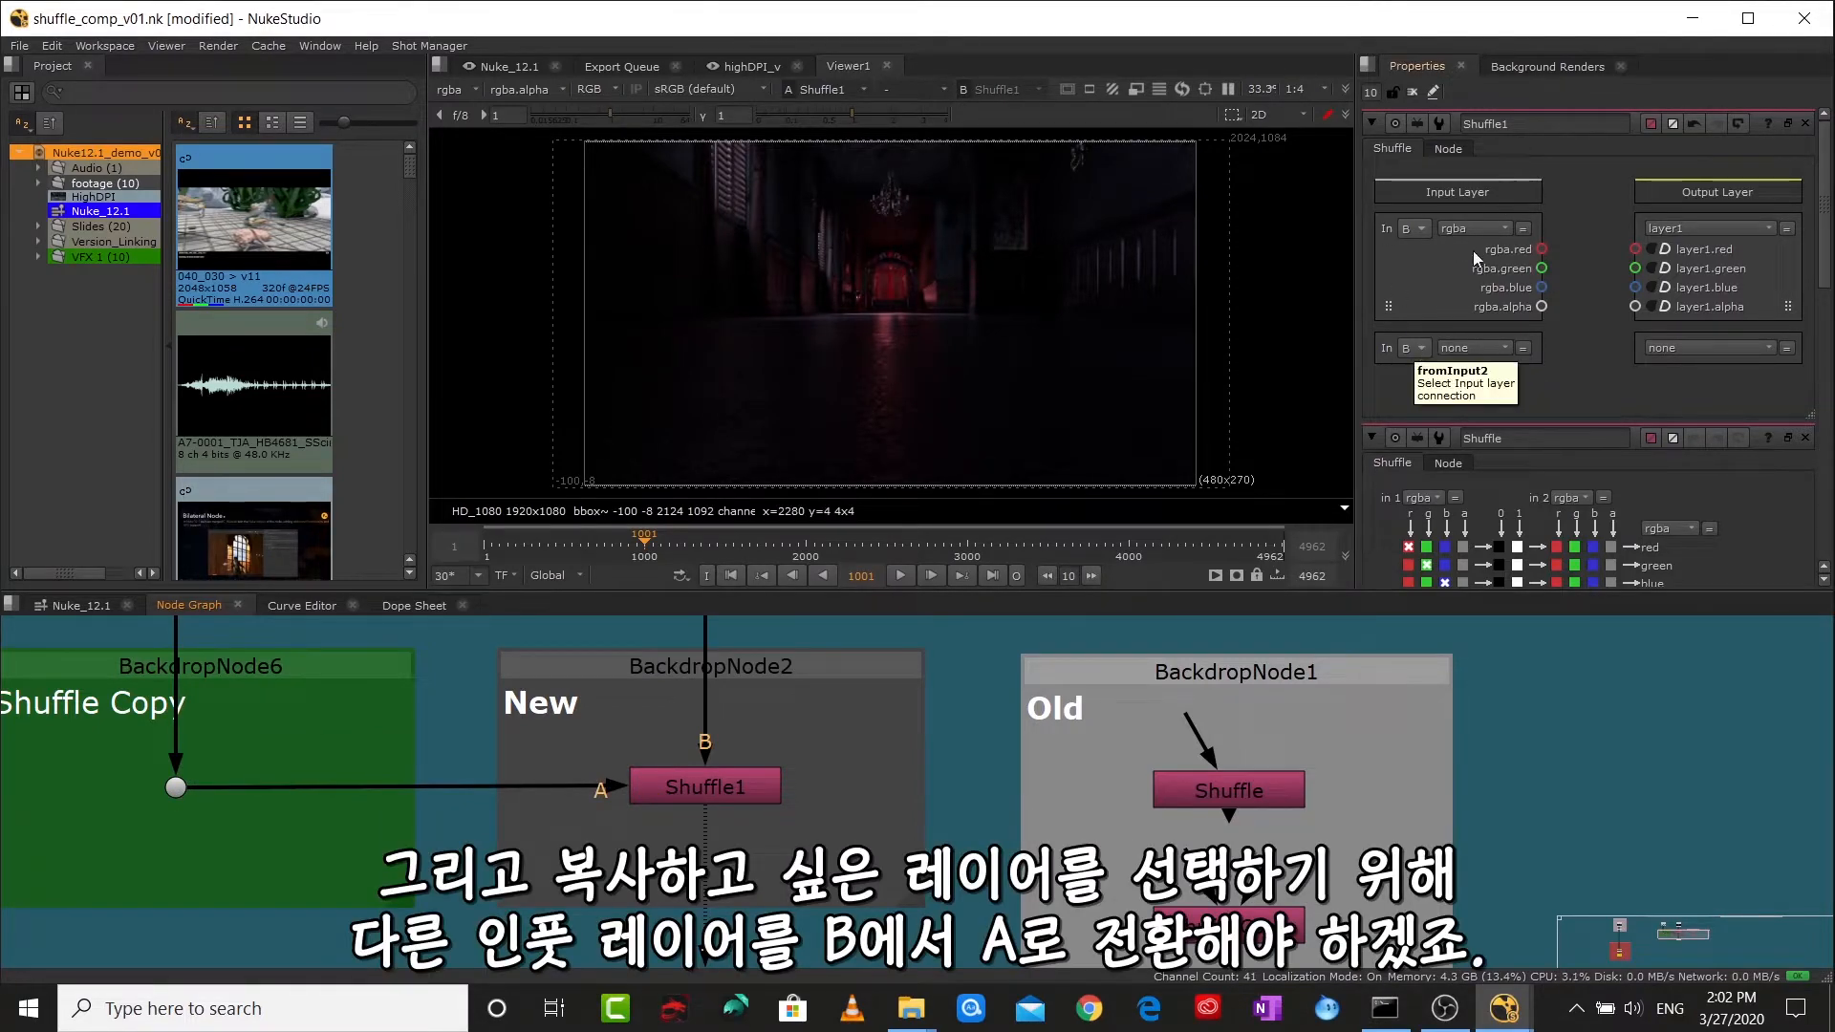
left_click(1412, 348)
left_click(1413, 352)
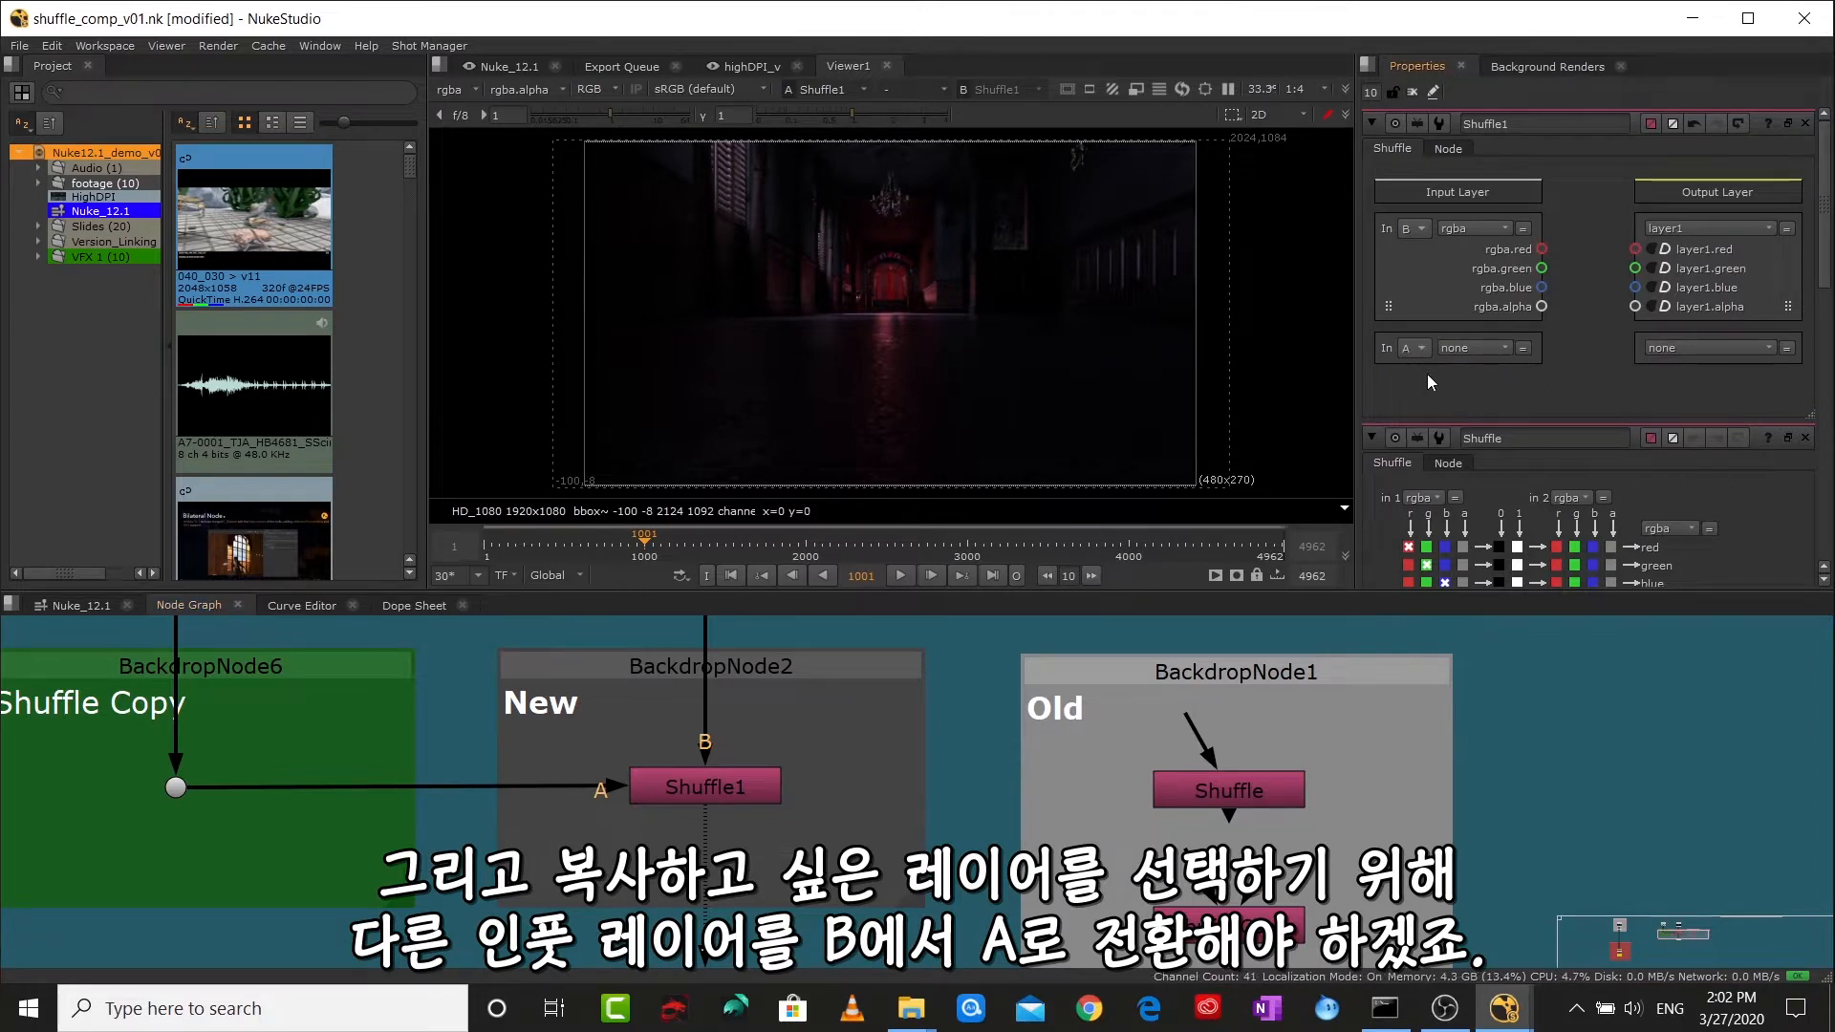
left_click(1470, 348)
left_click(1487, 409)
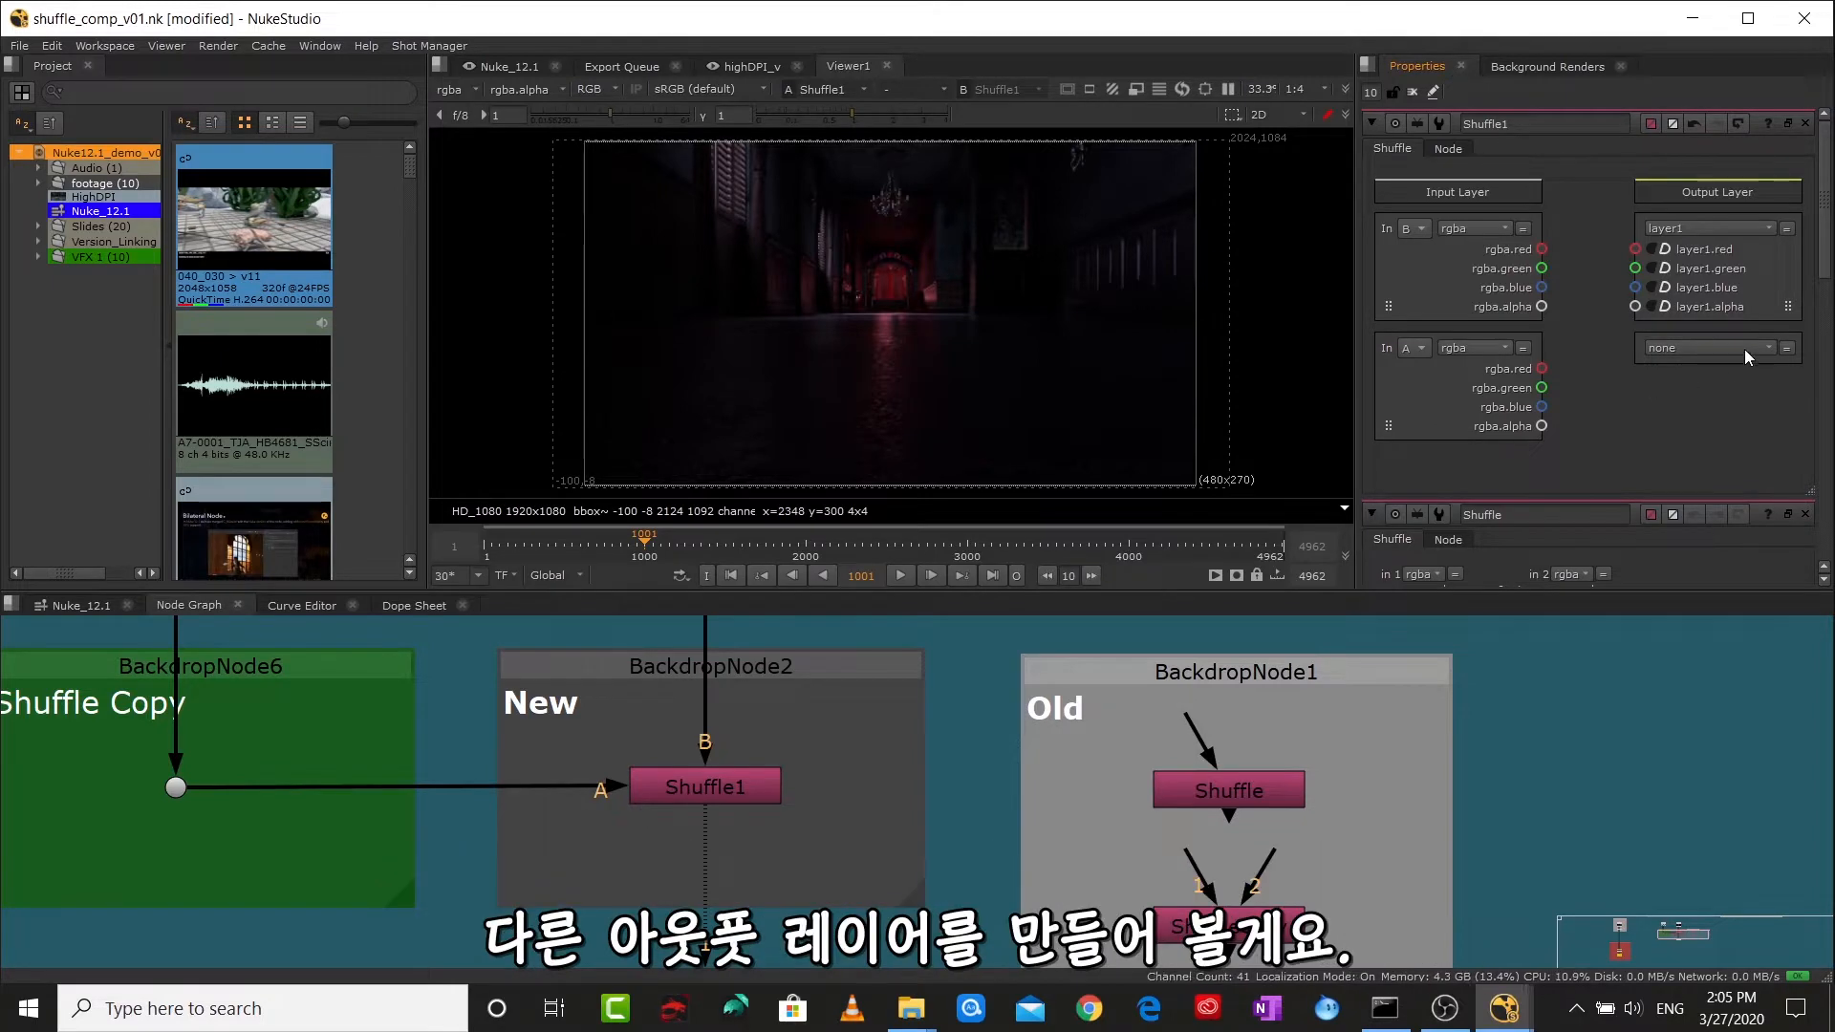
- Start a new layer named layer2 for the second output and fill its first four channels with rgba
left_click(1745, 350)
left_click(1711, 834)
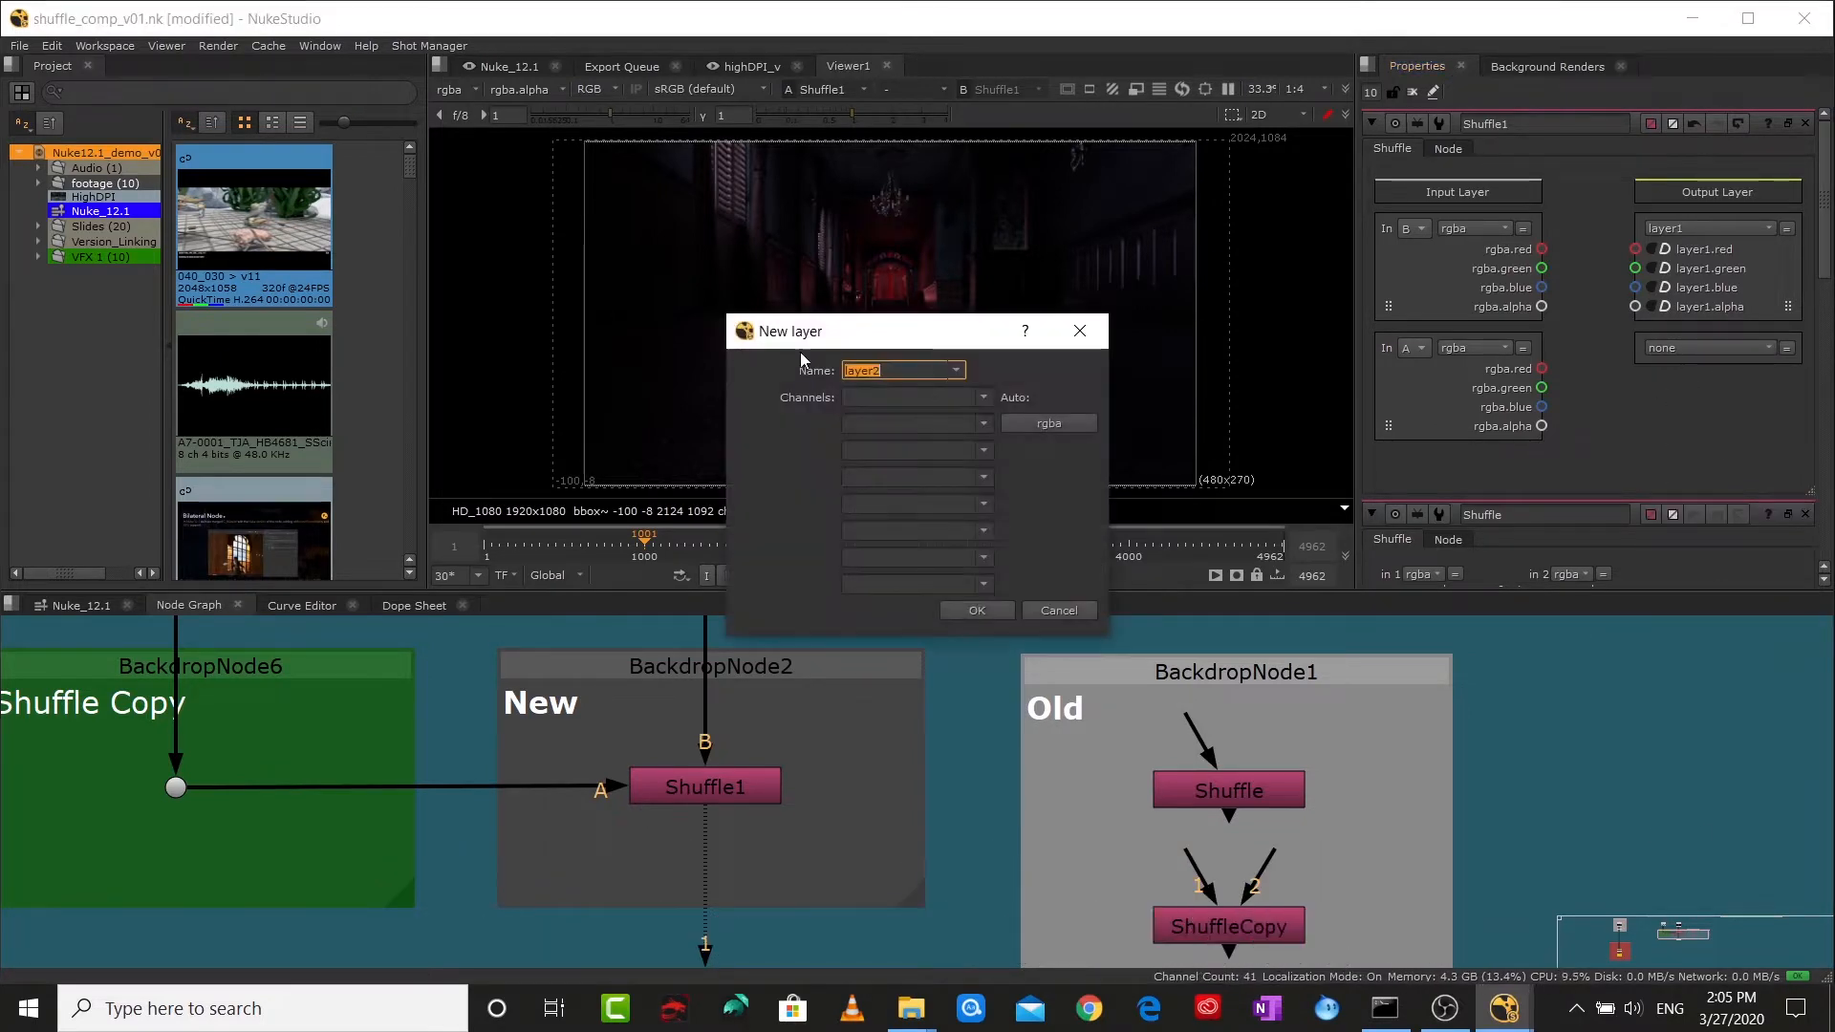
left_click(1032, 425)
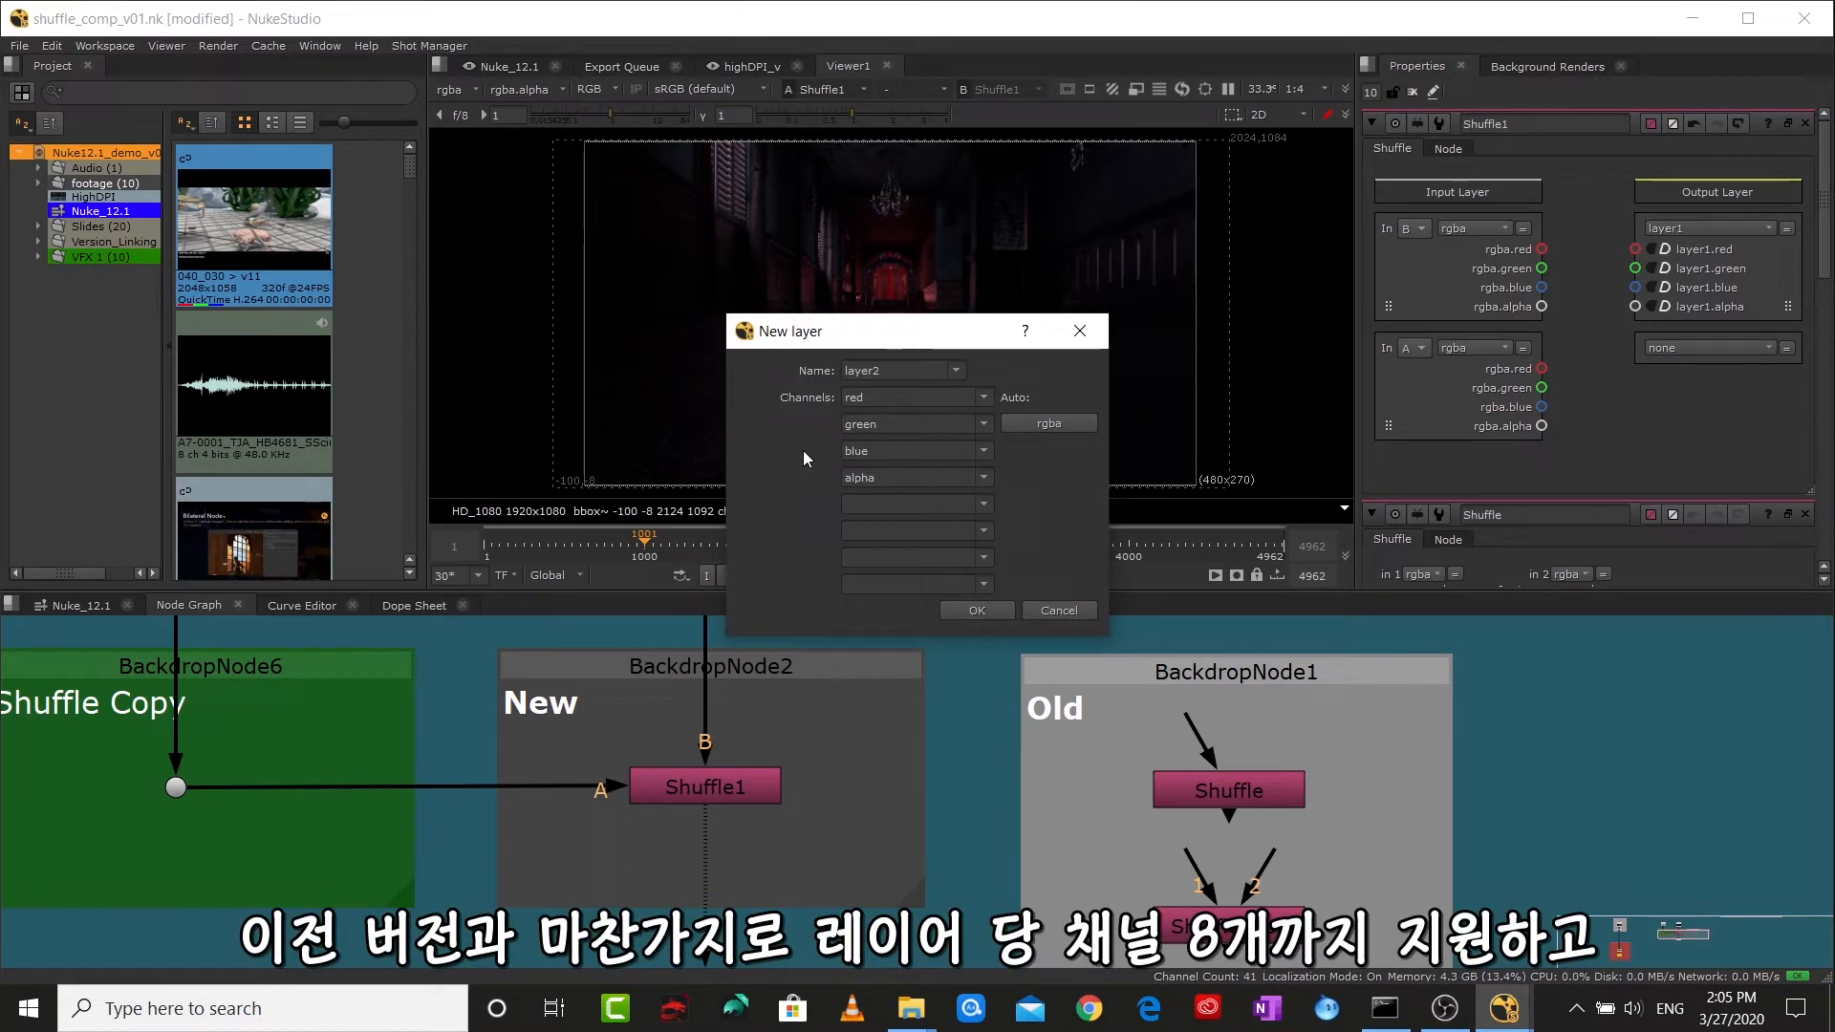
- Add direct_specular.blue, indirect_specular.green, indirect_specular.blue and refraction.blue as the remaining channels of layer2 and create the layer
left_click(984, 504)
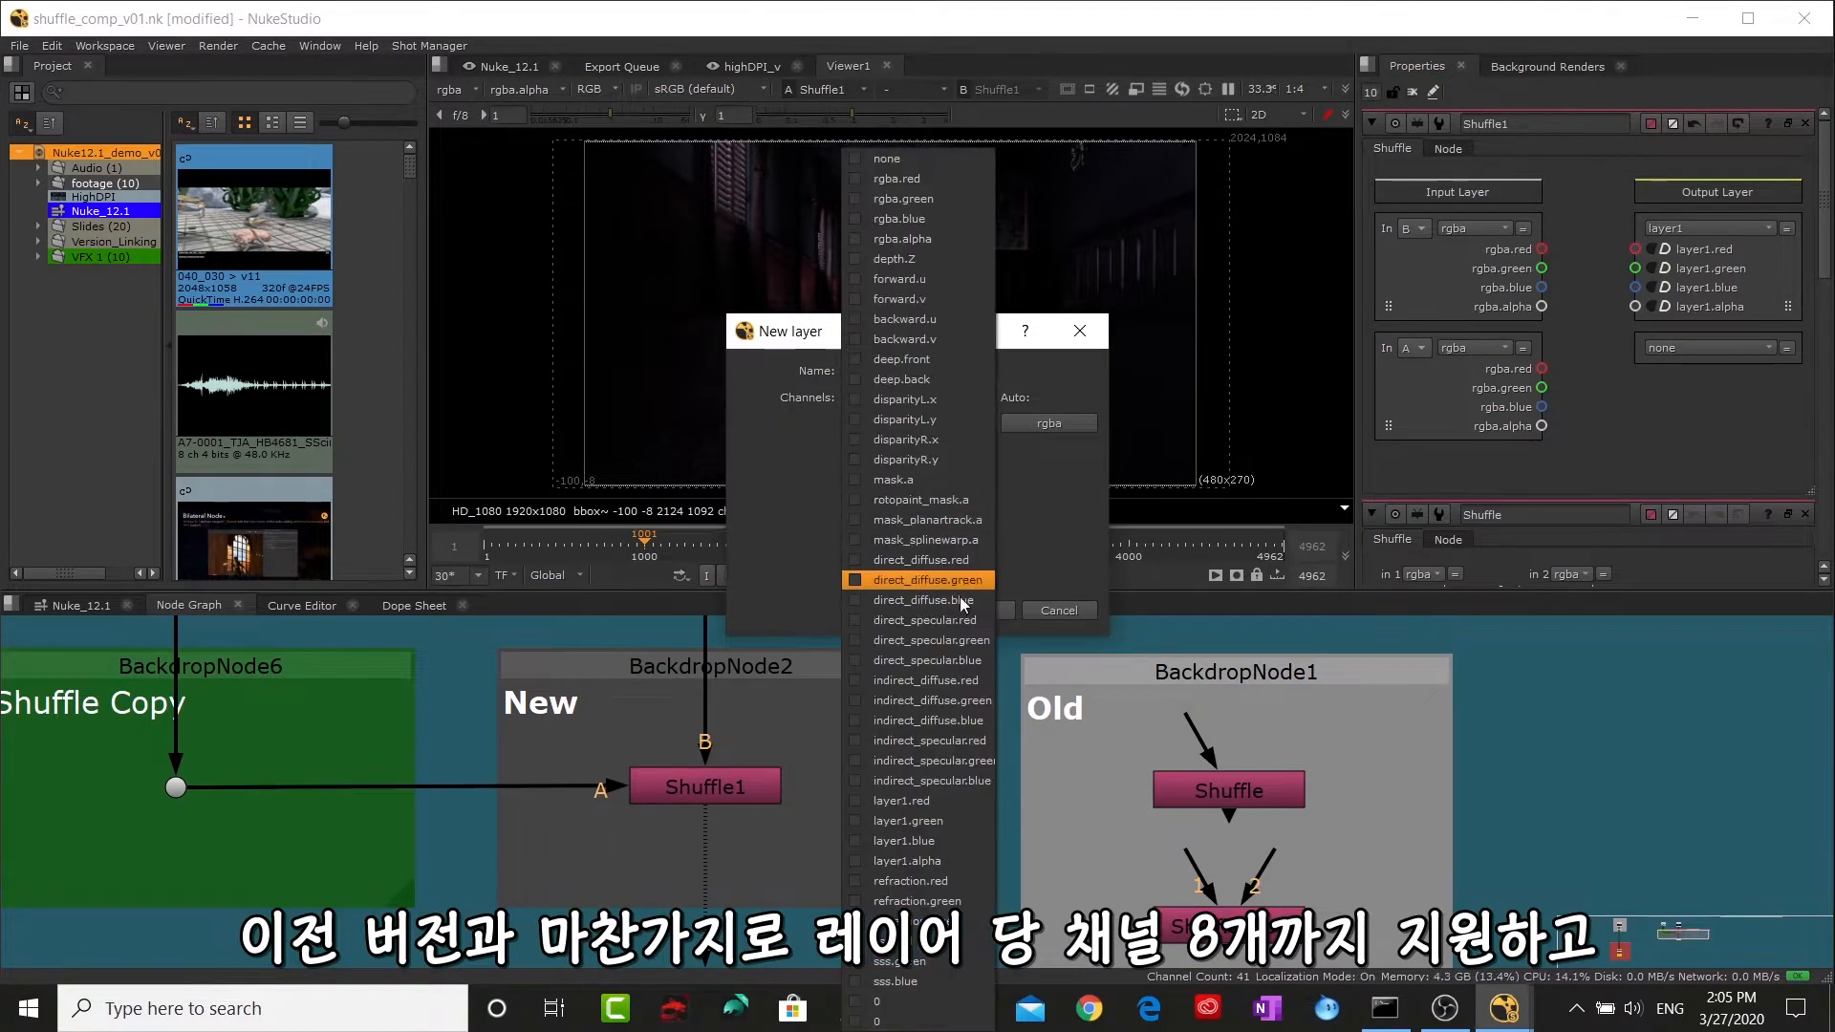
left_click(964, 579)
left_click(982, 530)
left_click(931, 748)
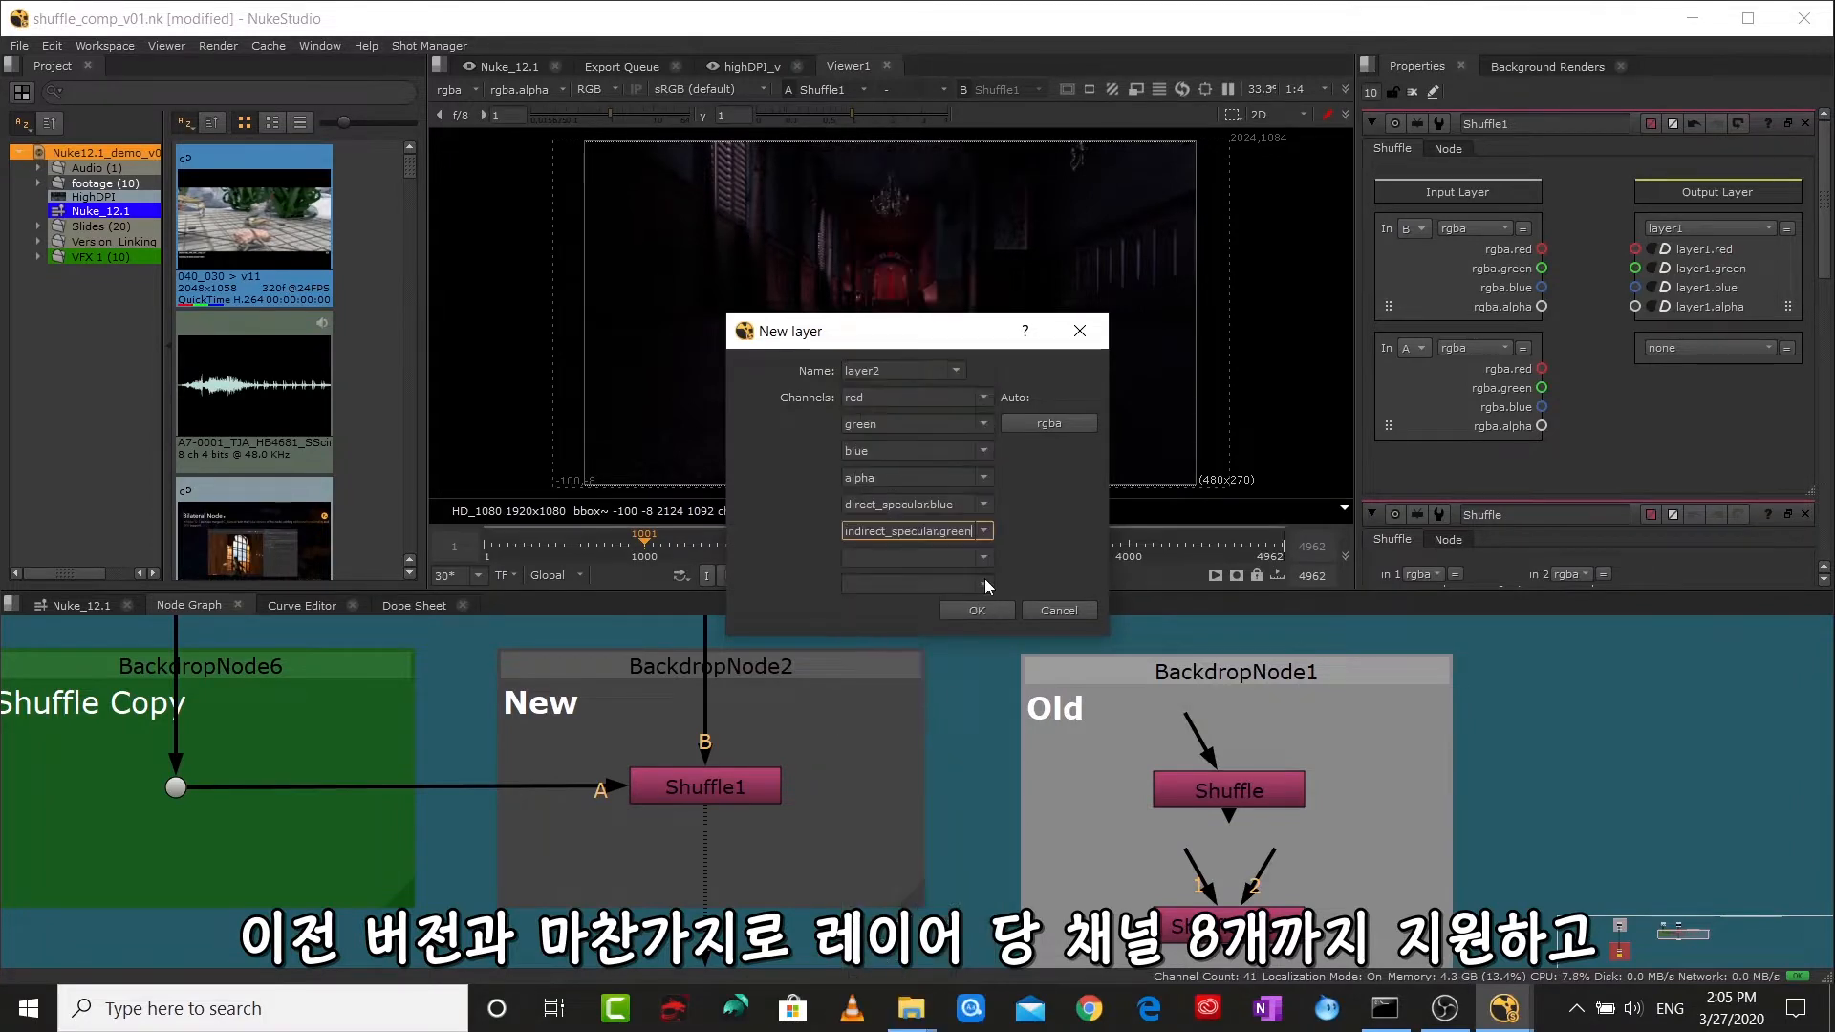
left_click(984, 559)
left_click(951, 779)
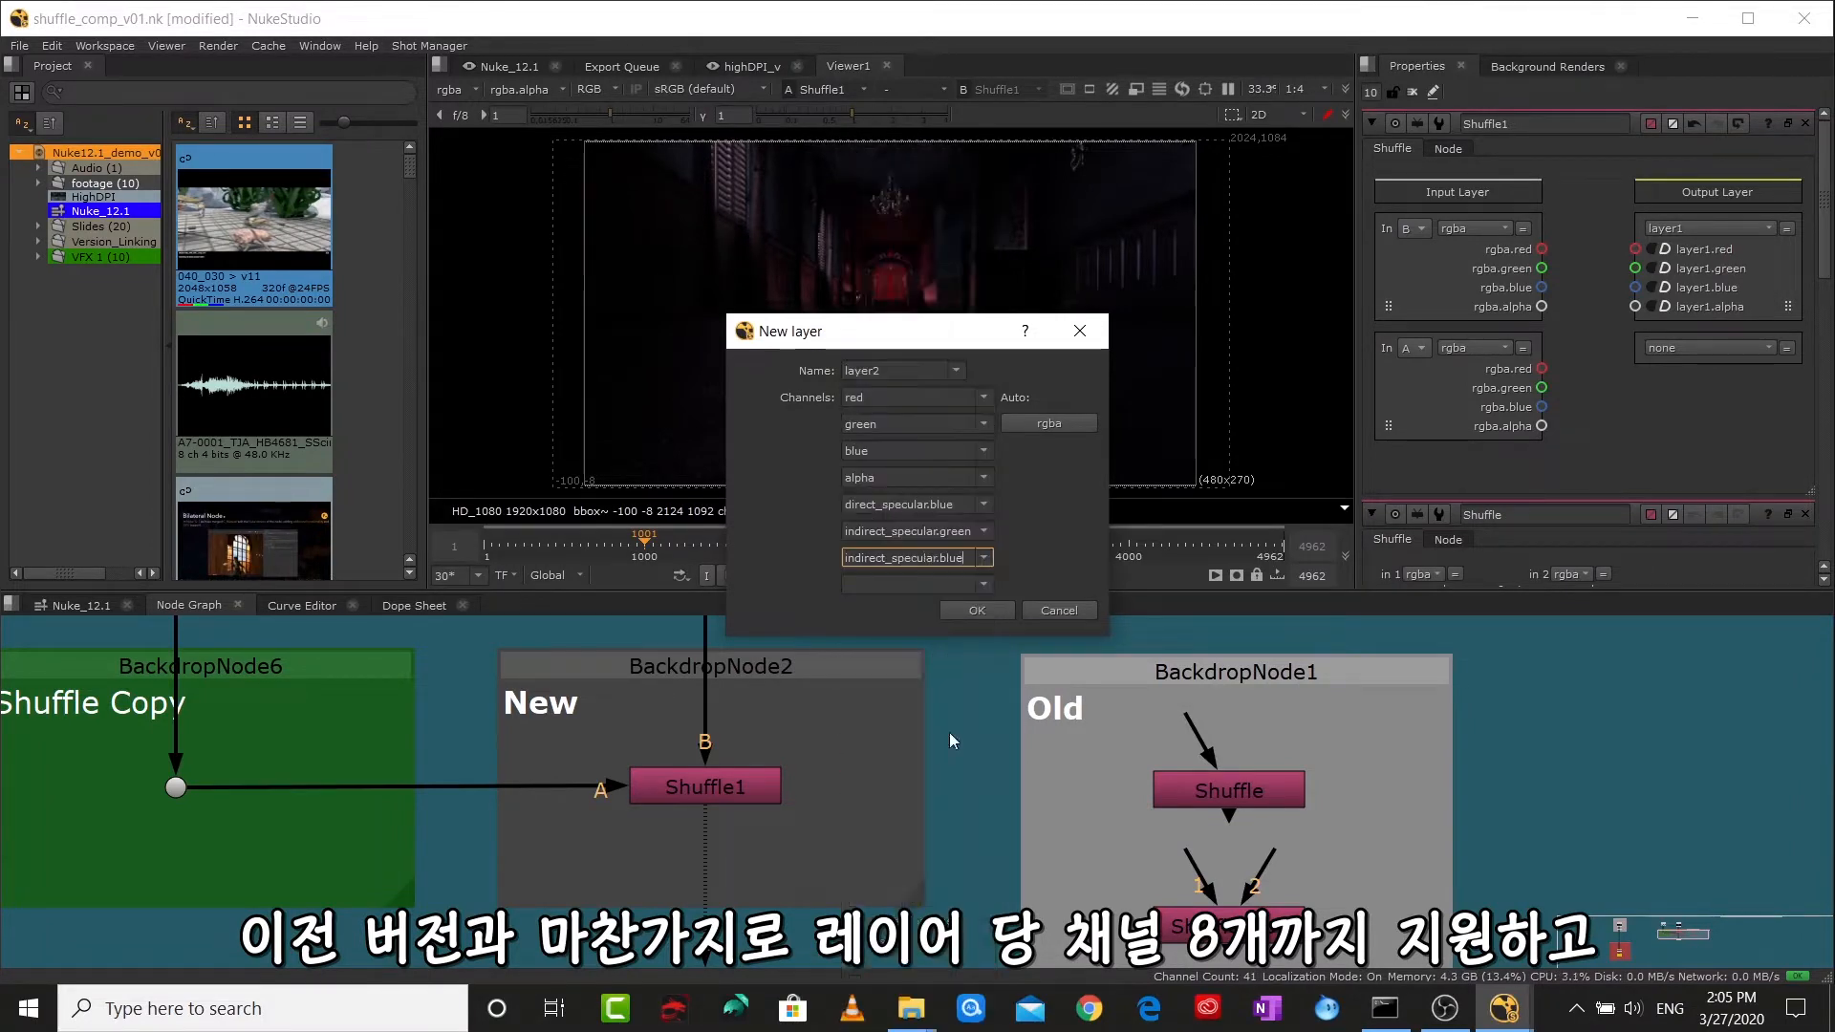
left_click(984, 585)
left_click(937, 921)
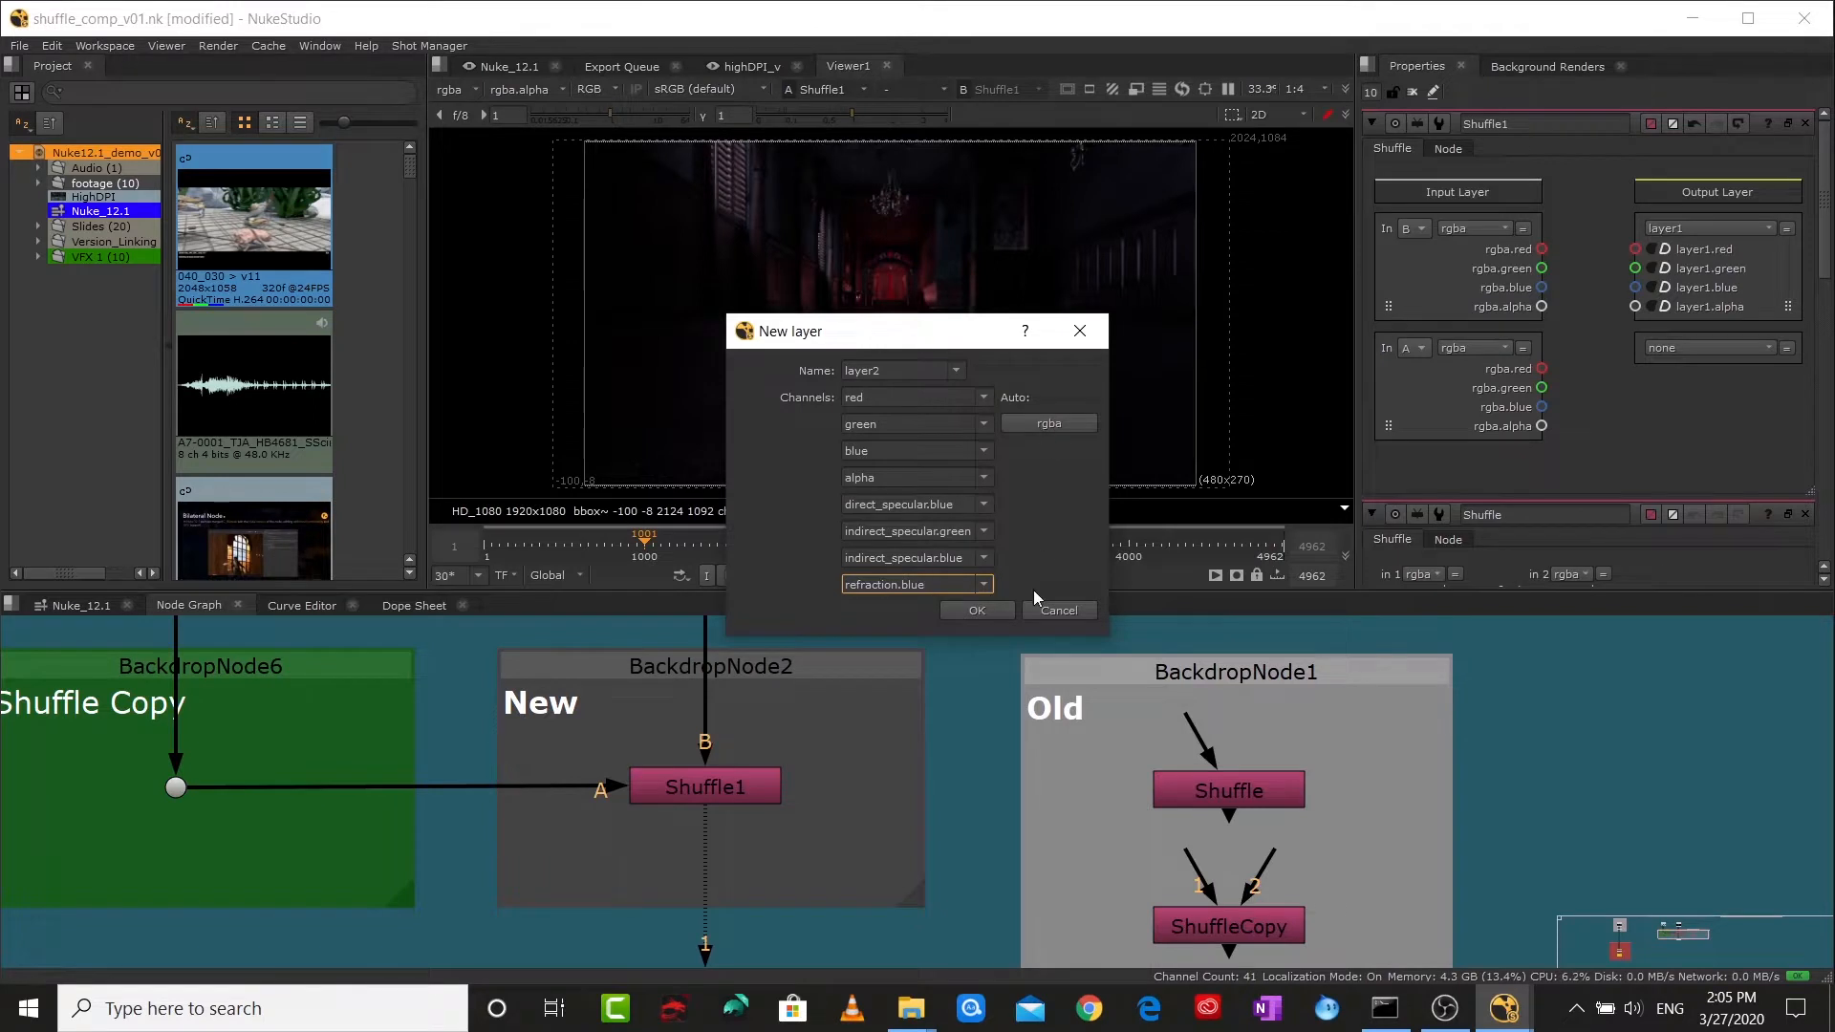
left_click(970, 612)
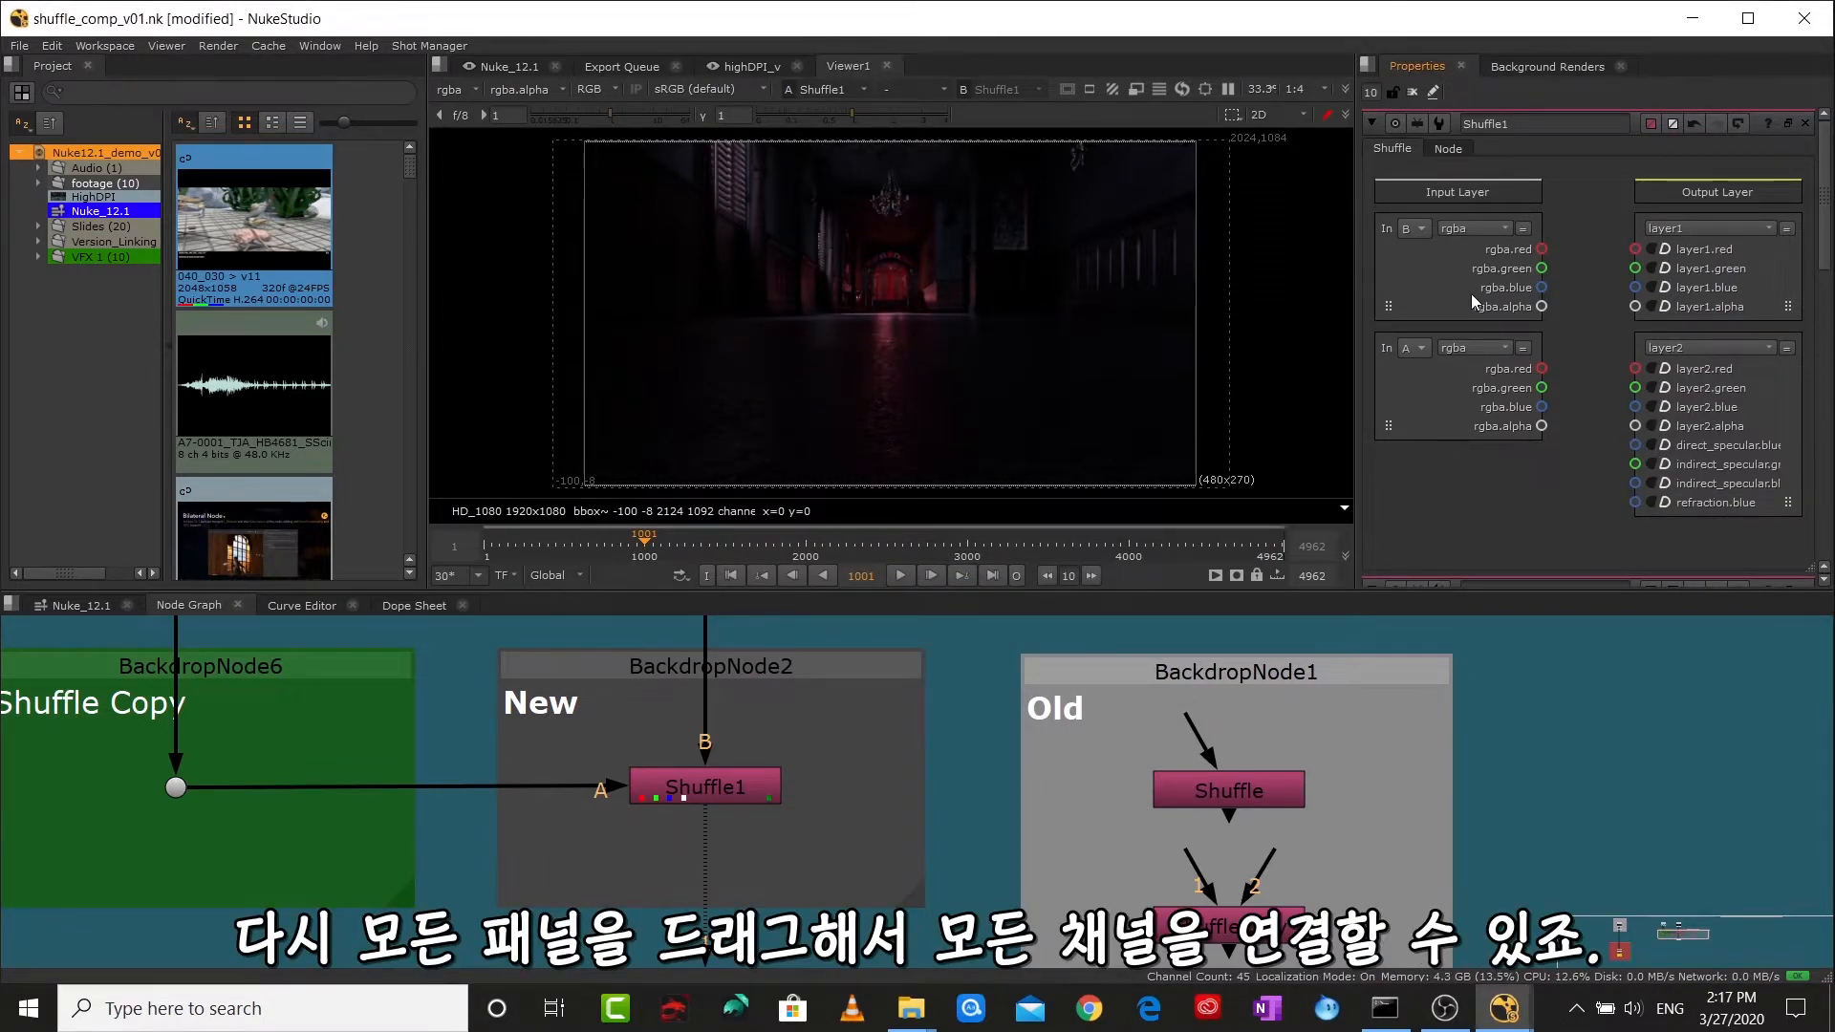
- Connect input B's whole rgba layer to layer1 and input A's whole rgba layer to layer2
left_click_drag(1432, 256, 1702, 274)
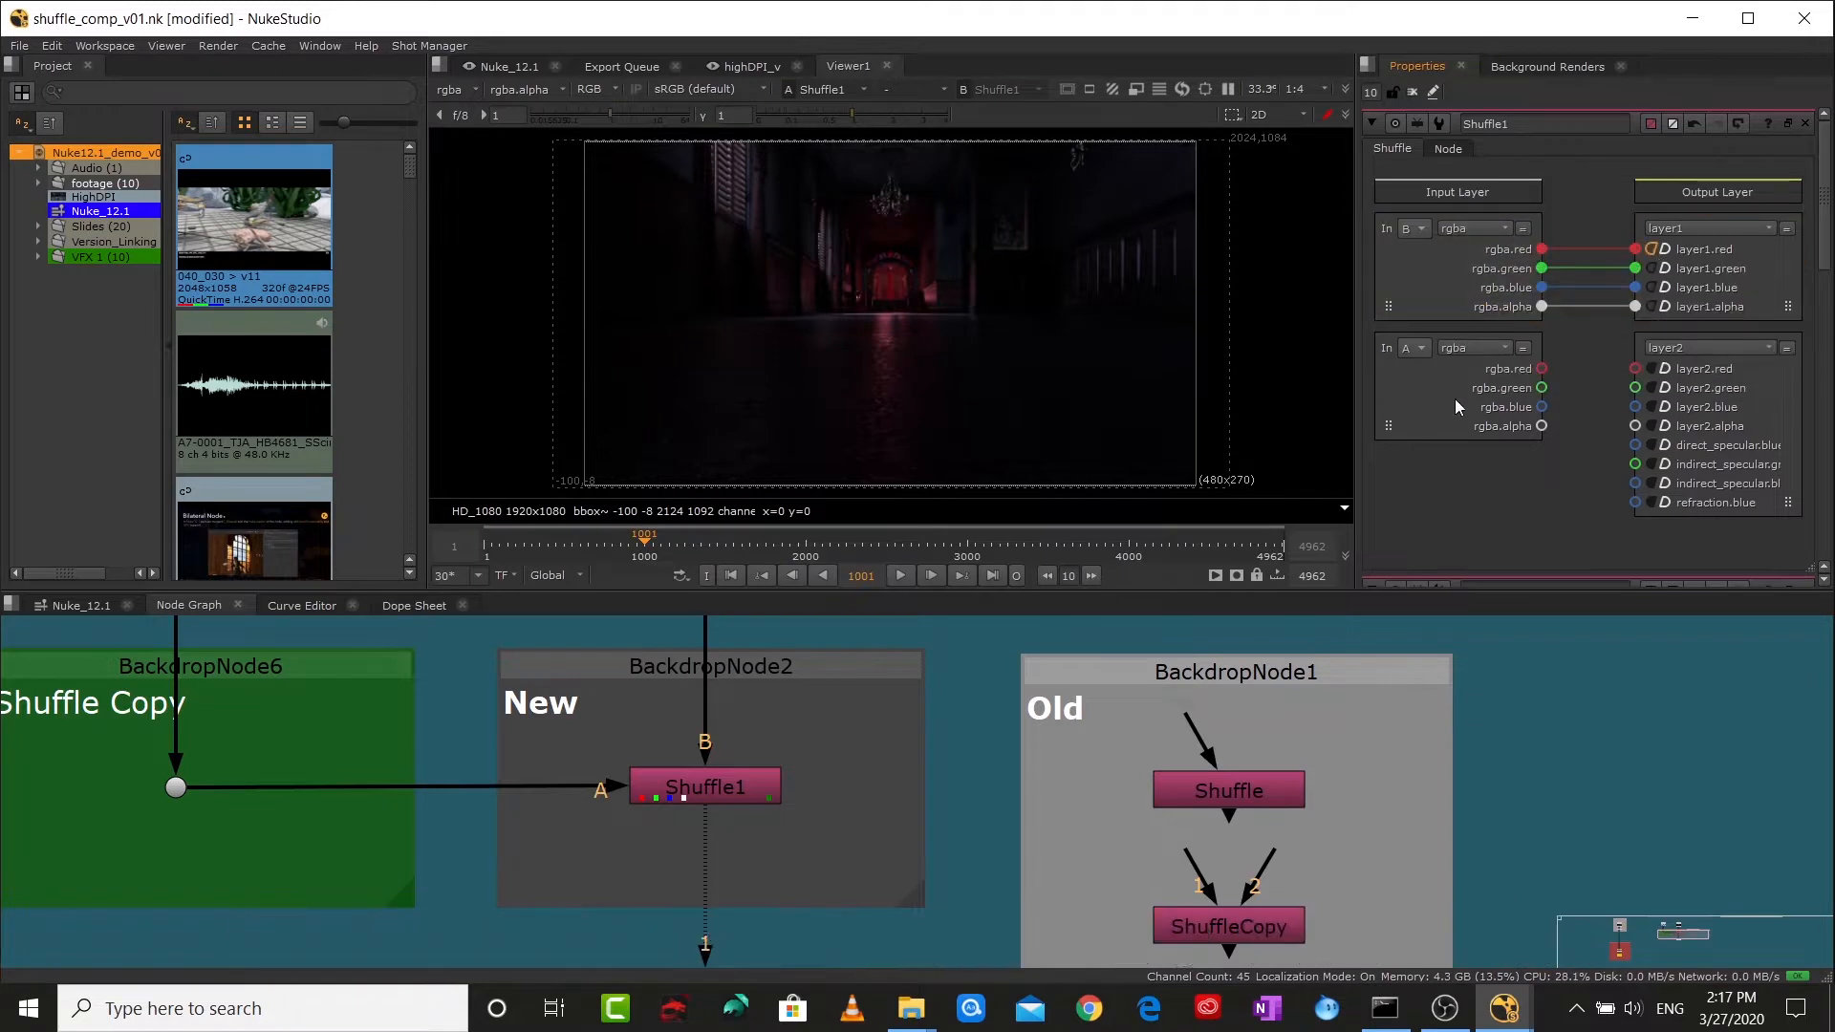
left_click_drag(1434, 382, 1726, 402)
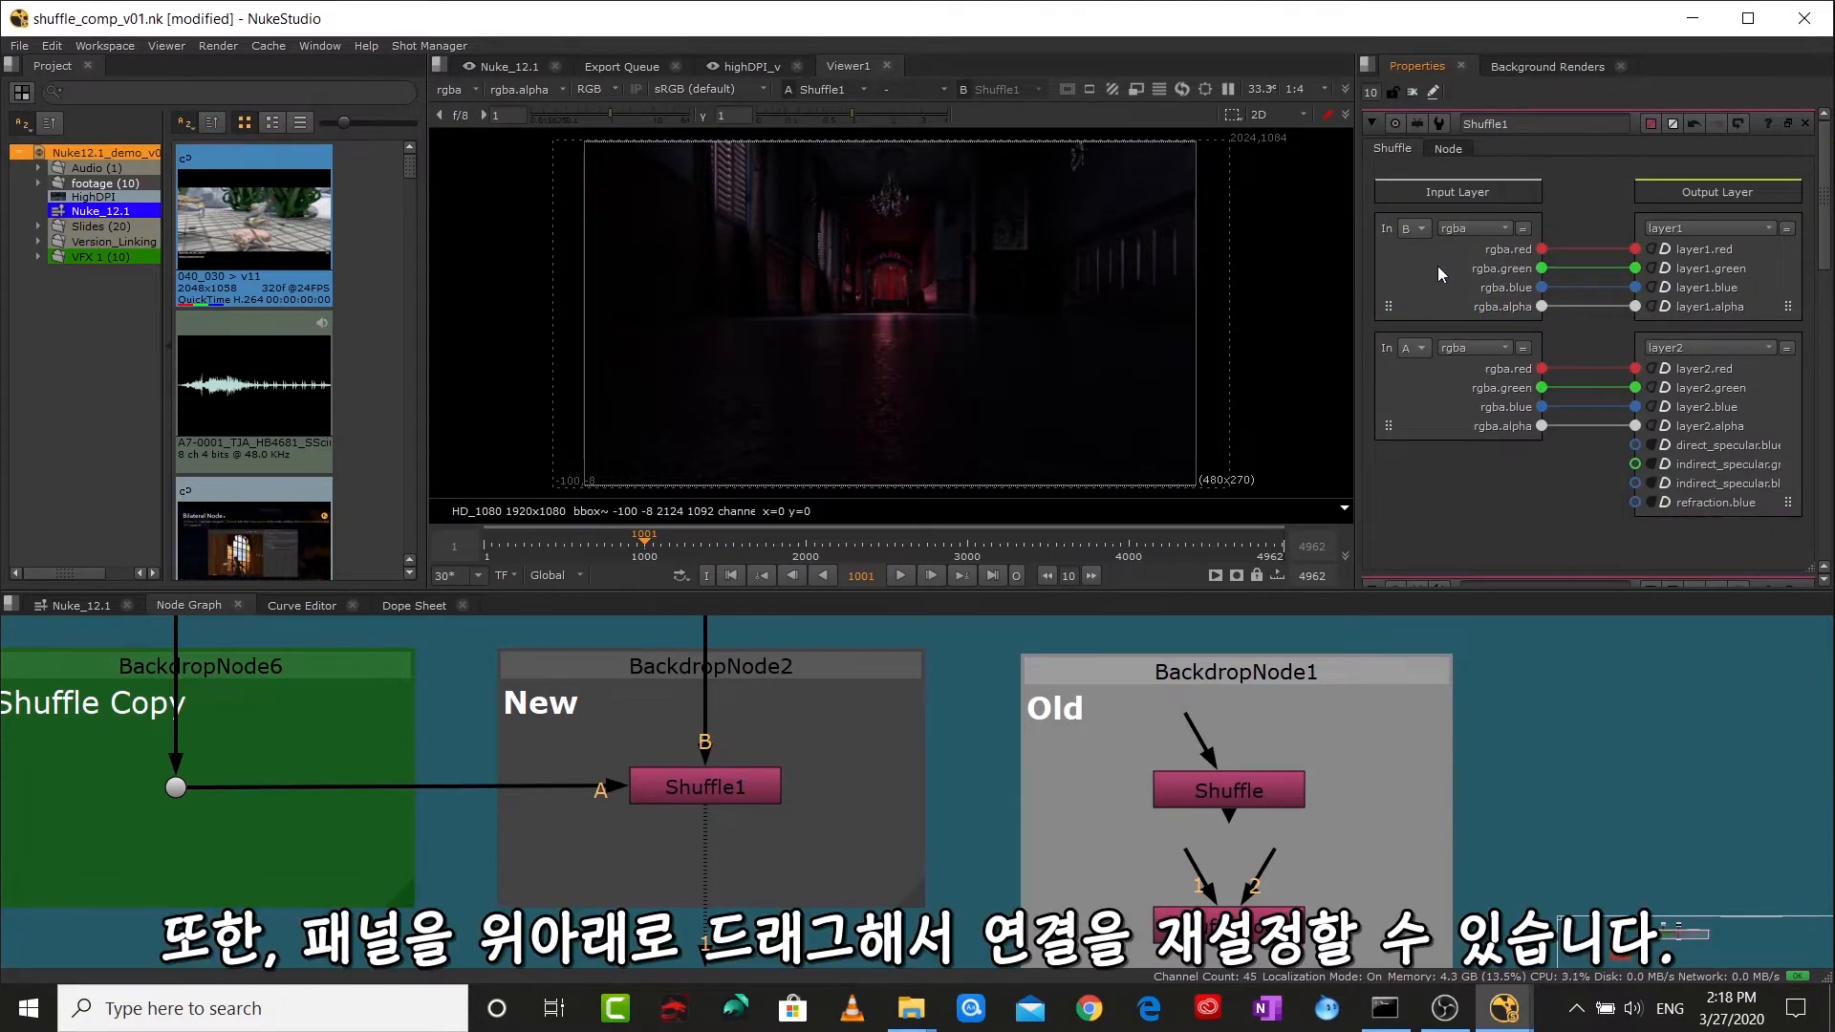
- Rearrange the vertical order of the input B and A blocks and the layer1 and layer2 output blocks in Shuffle1
left_click_drag(1440, 266, 1443, 383)
left_click_drag(1738, 300, 1749, 459)
left_click_drag(1475, 256, 1459, 453)
left_click_drag(1443, 283, 1453, 417)
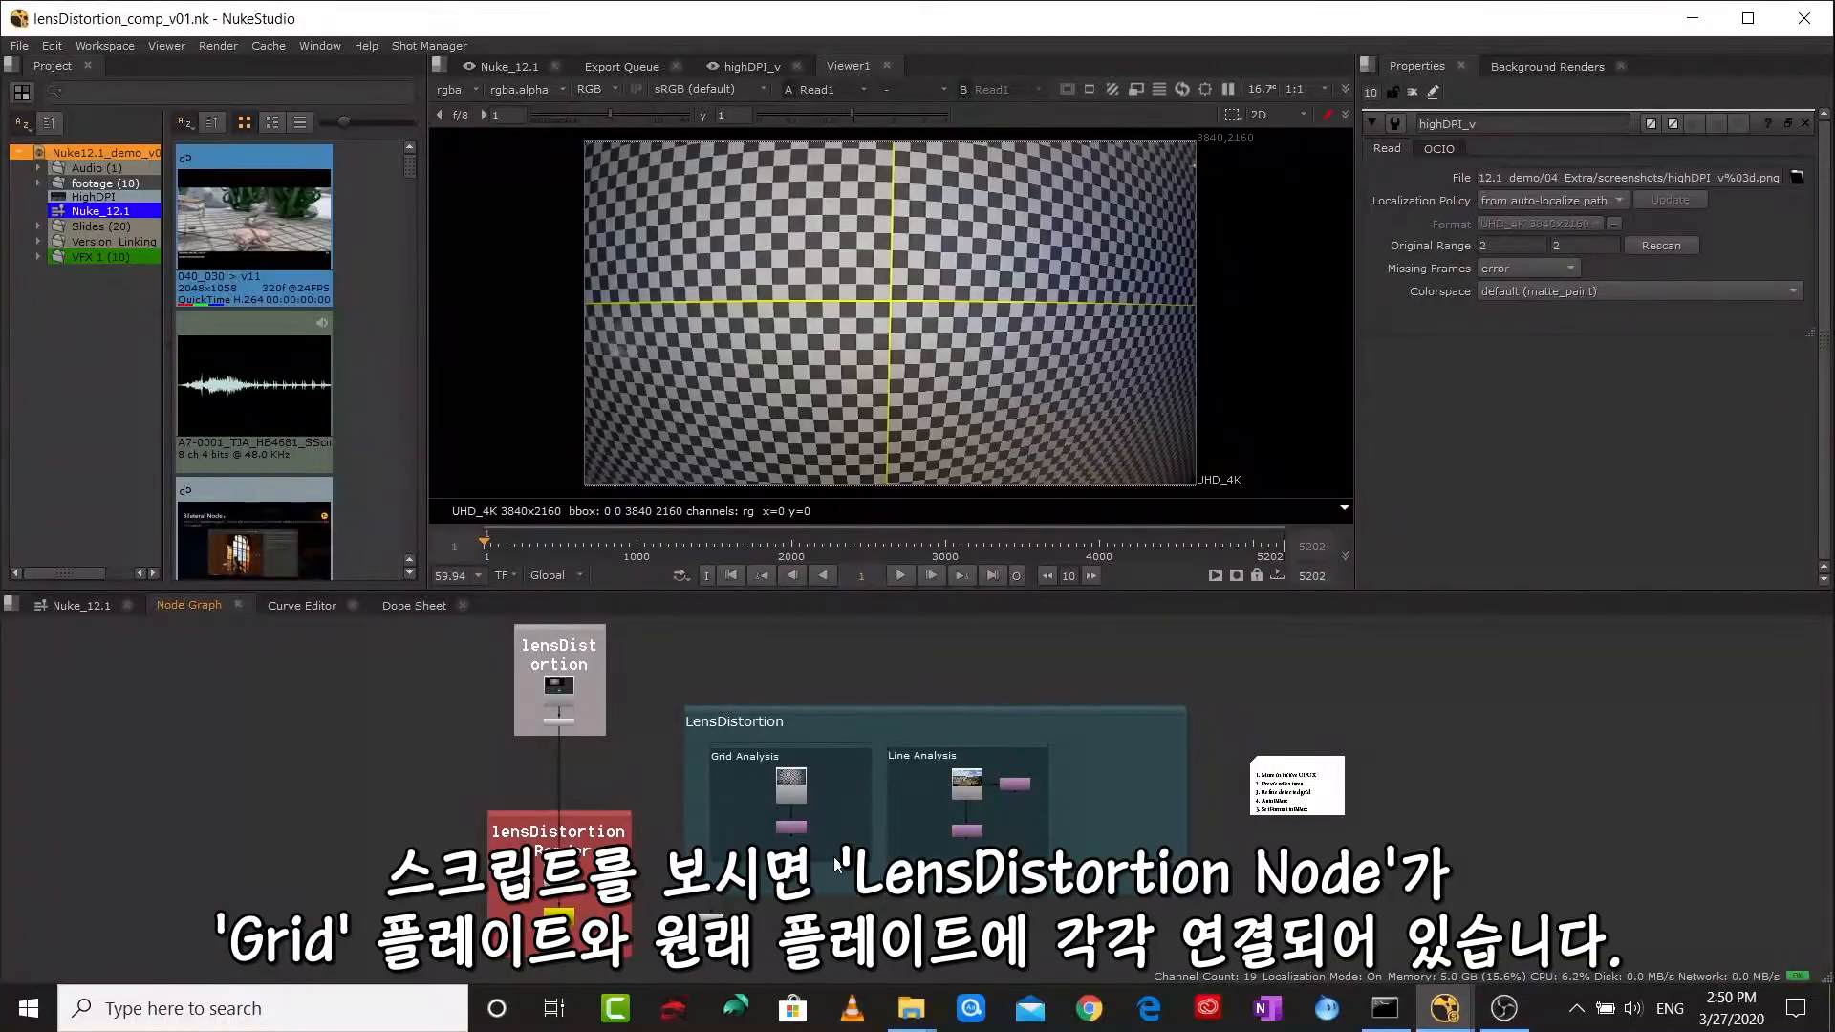
- View LensDistortion1 in the Grid Analysis group, enable its grid detection Preview and expand the detection settings
scroll(833, 843, "up", 5)
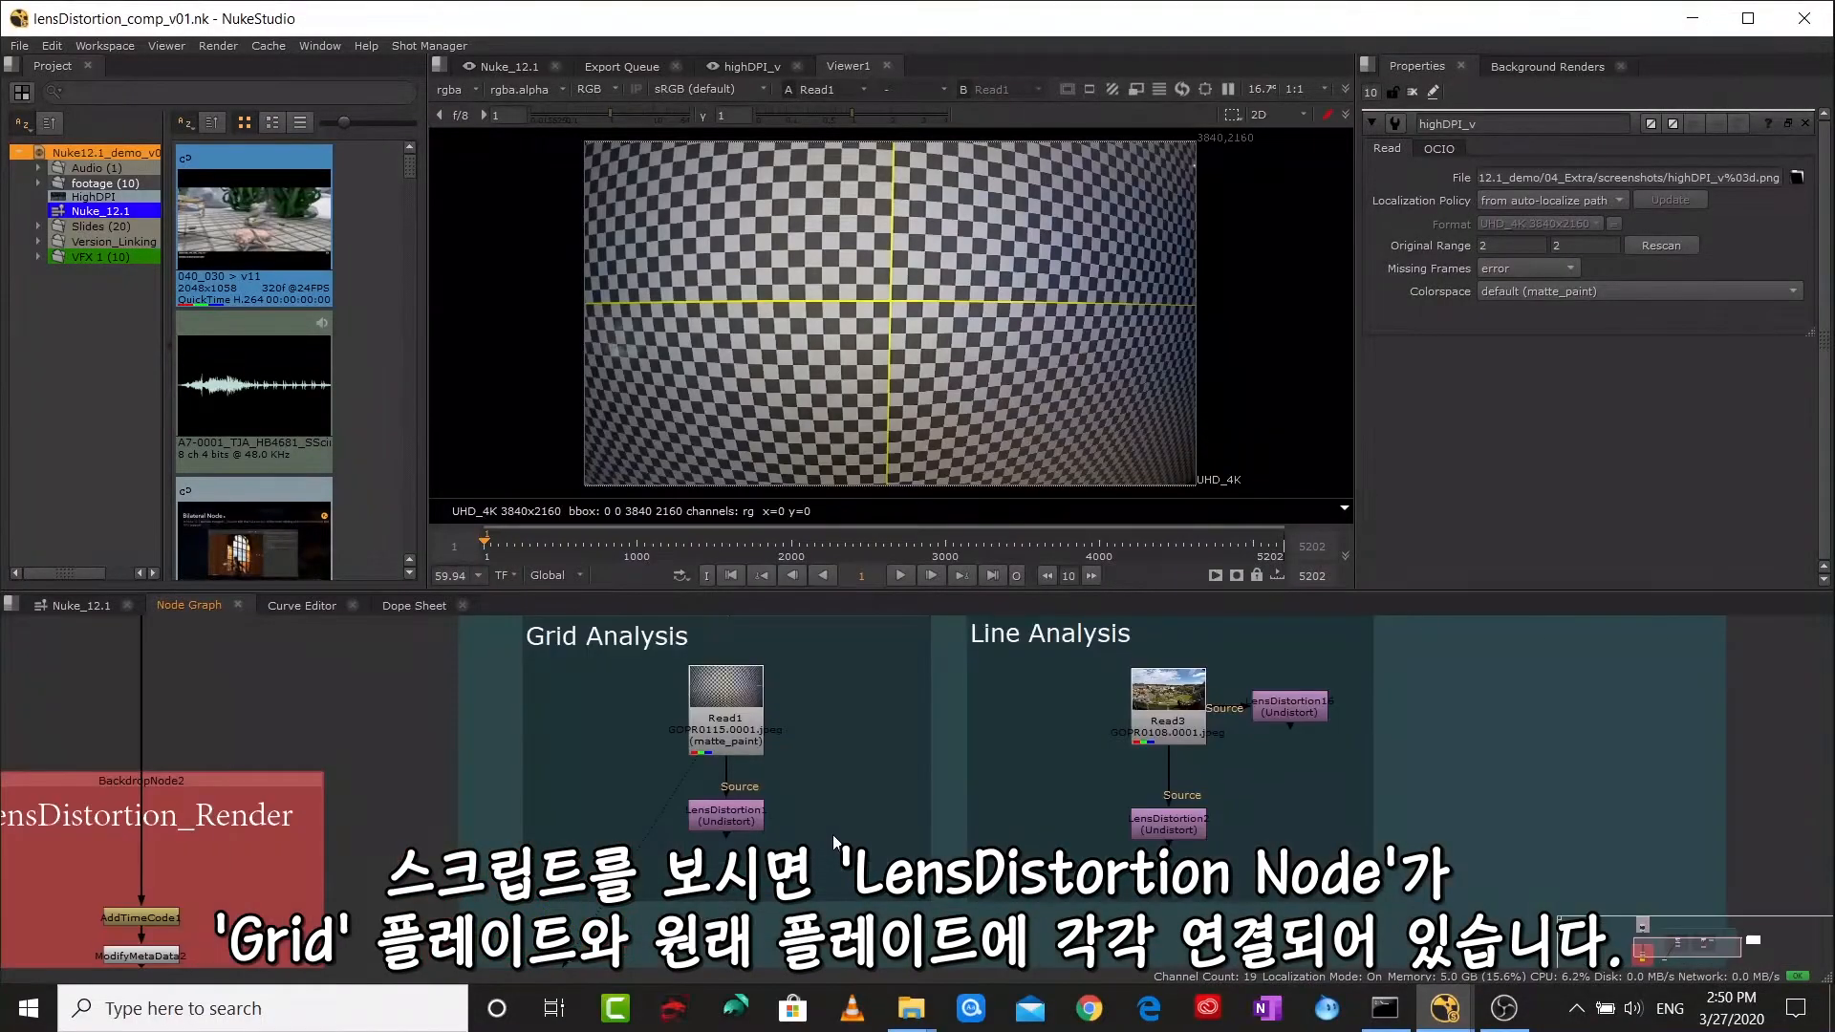
scroll(864, 773, "up", 3)
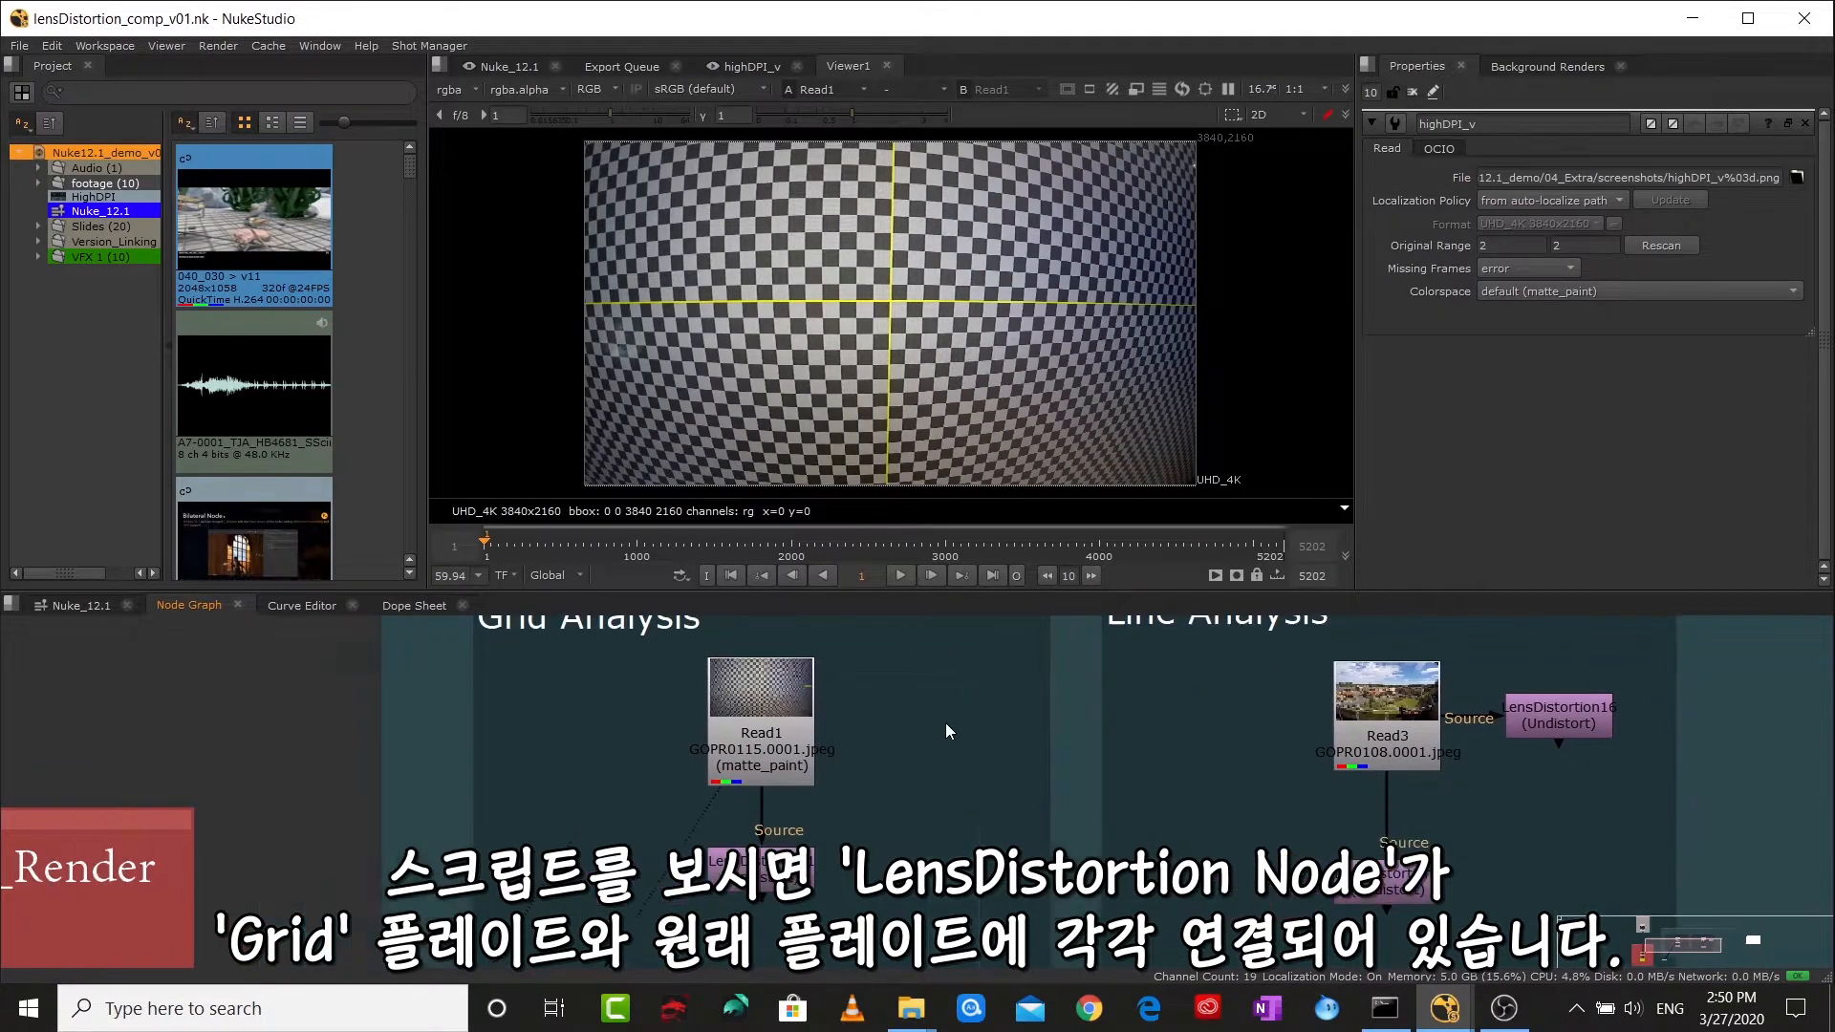
double_click(824, 857)
key("1")
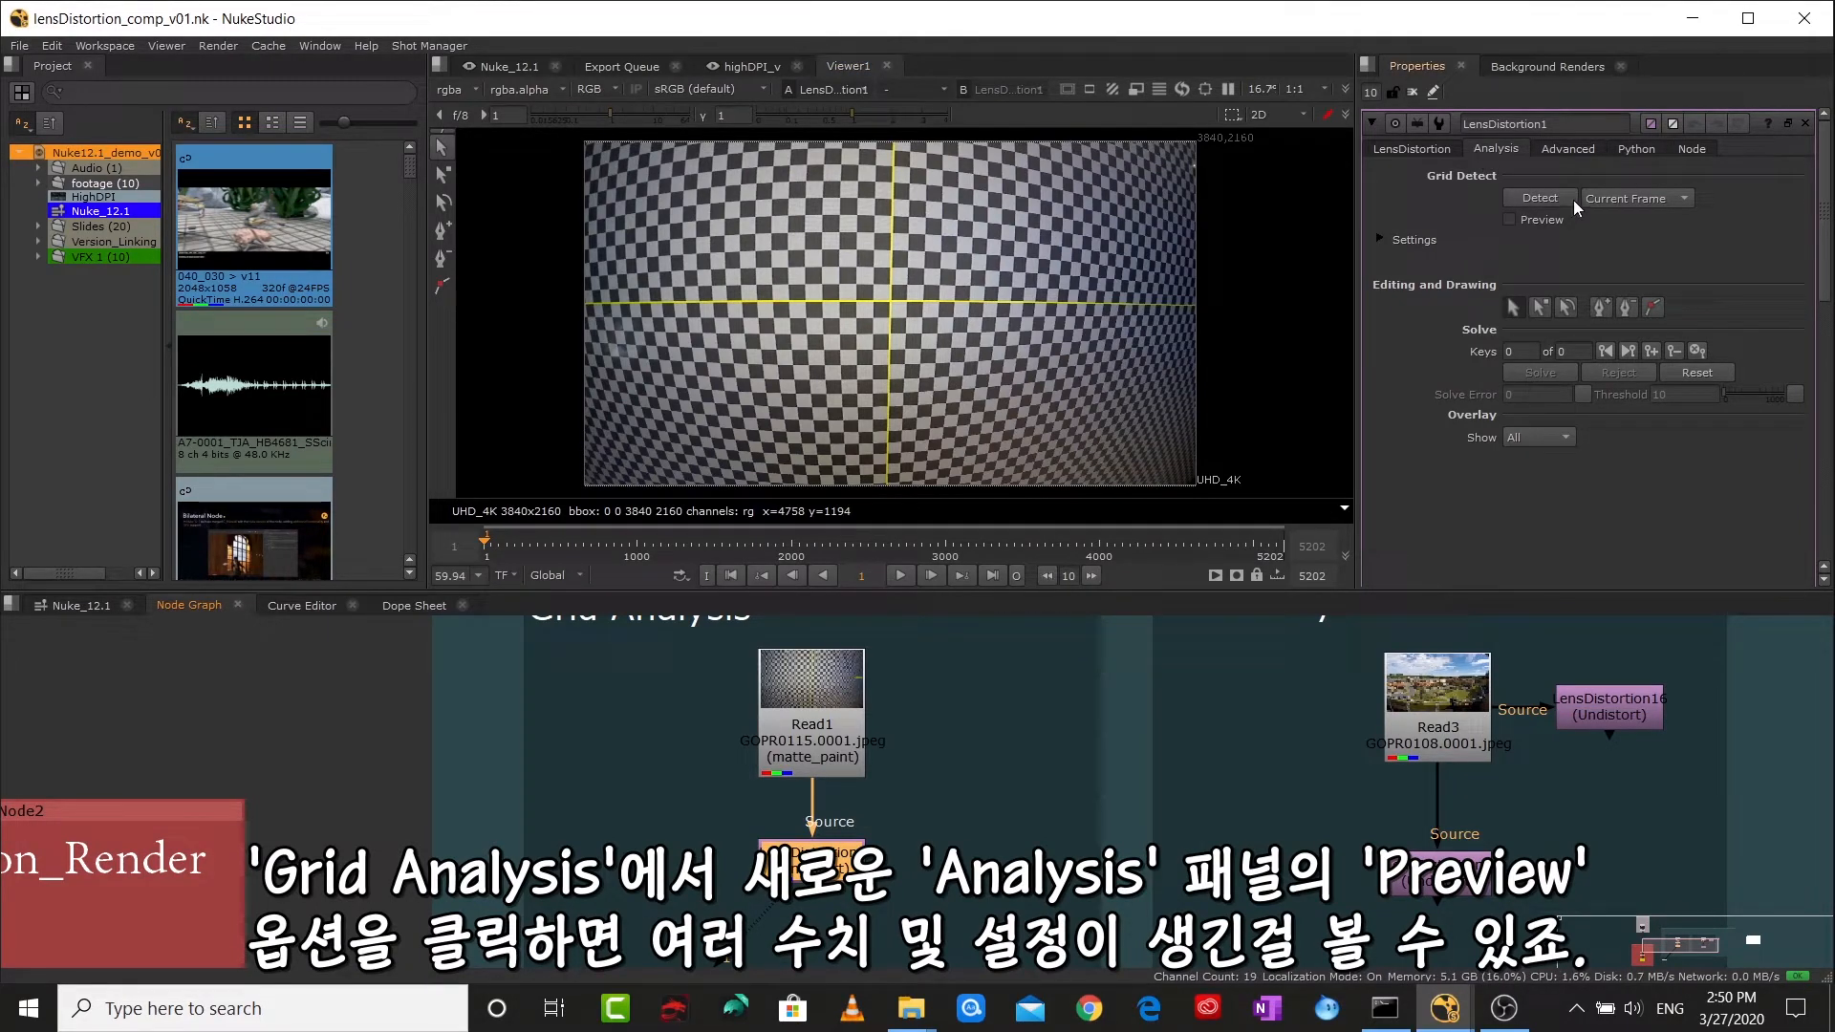
left_click(1527, 221)
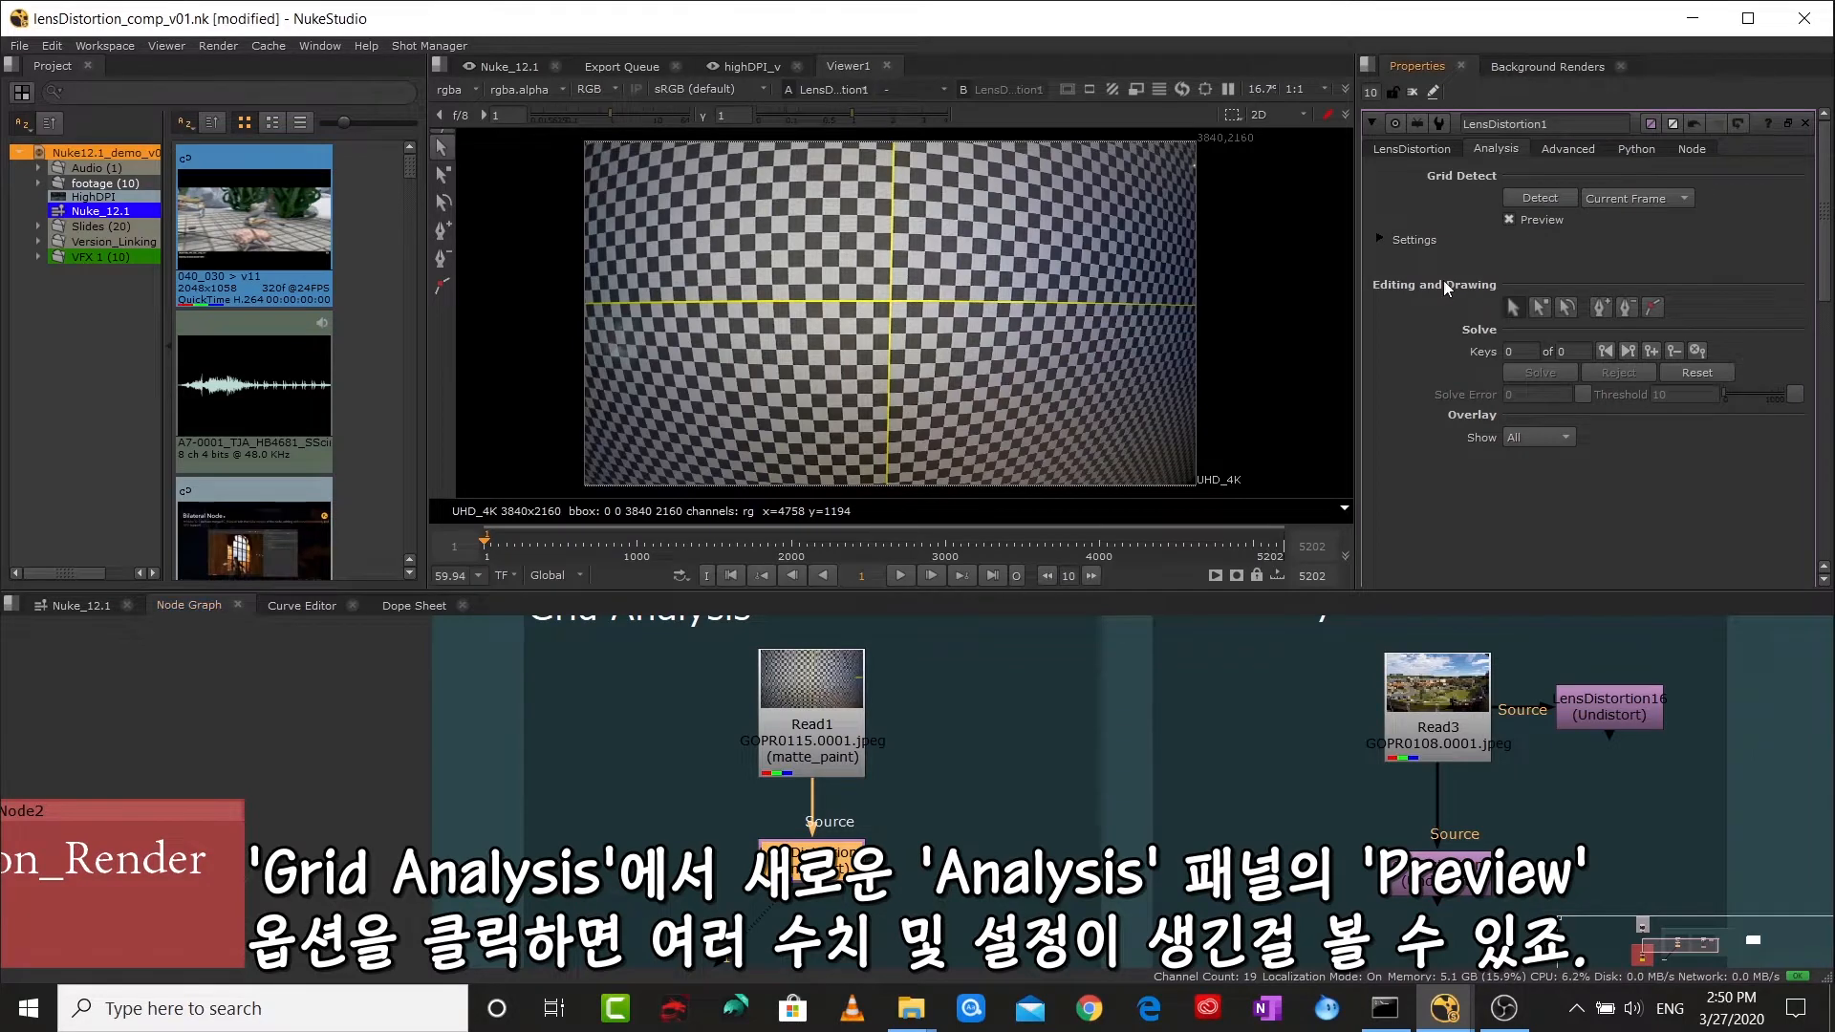
left_click(1379, 240)
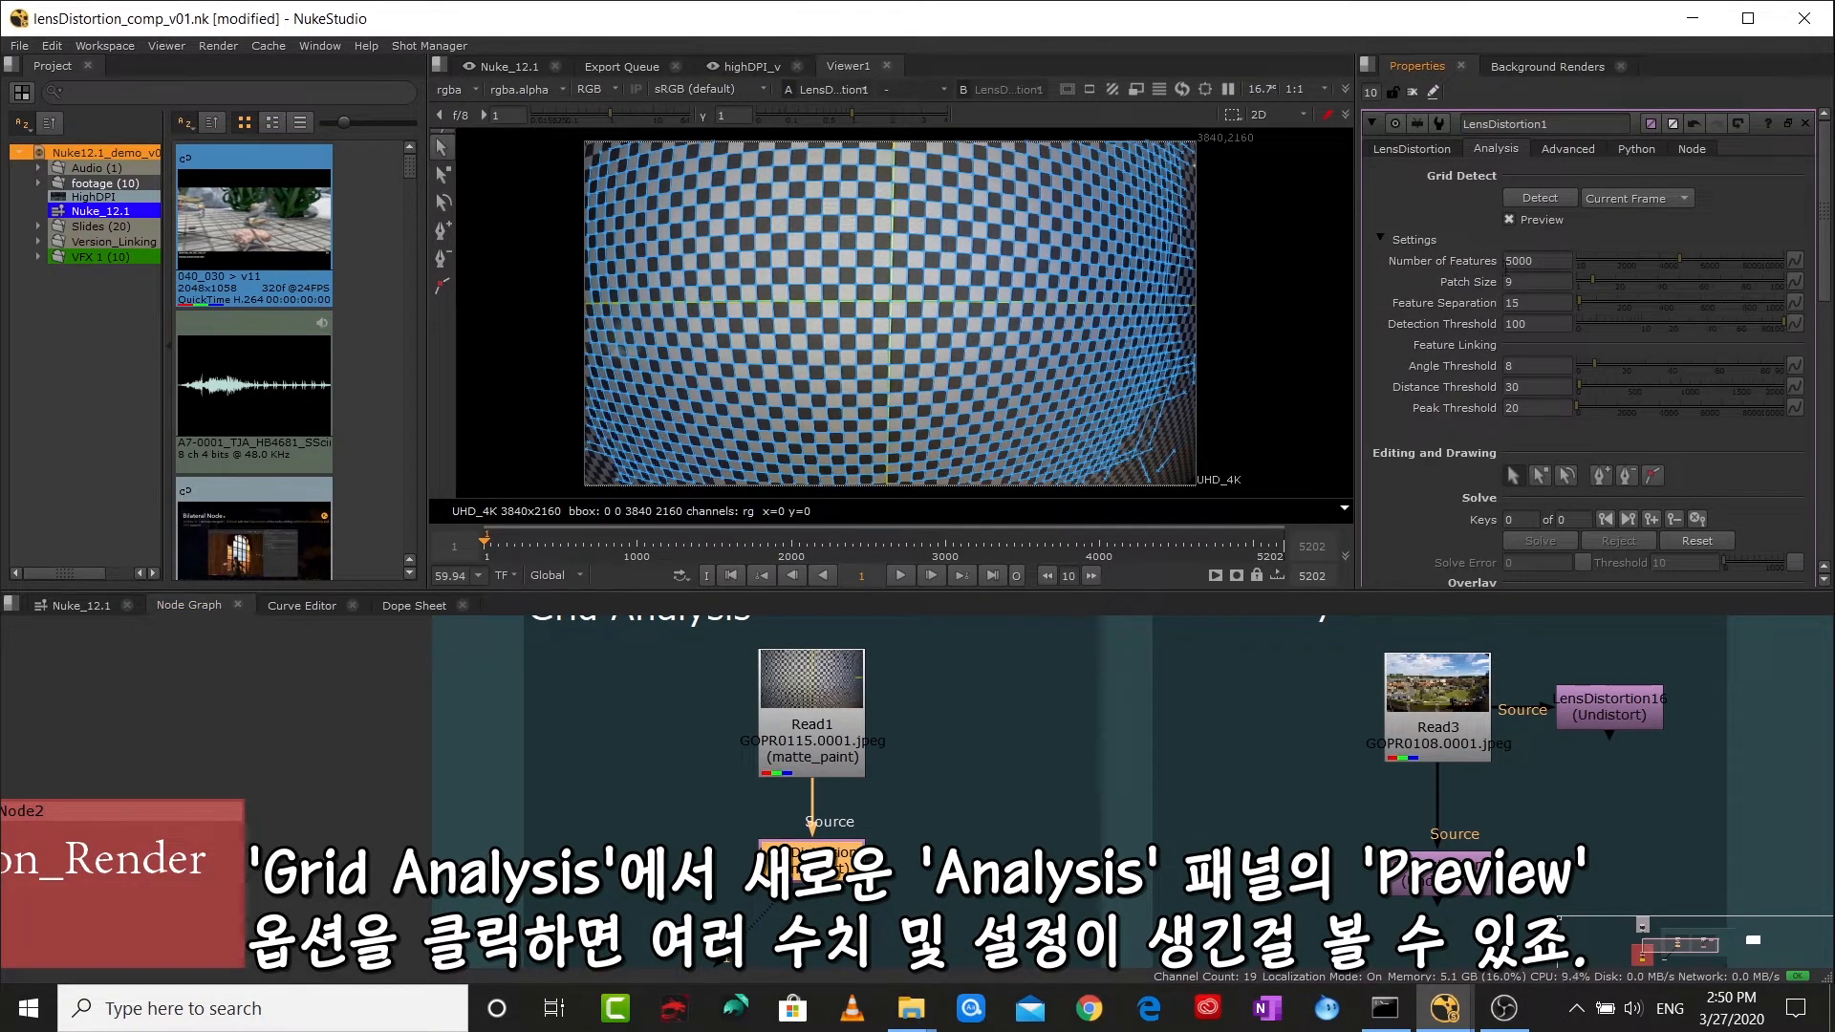
- Set the Number of Features to 1600 and run the grid detection on the current frame
left_click(1507, 260)
scroll(1507, 260, "down", 2)
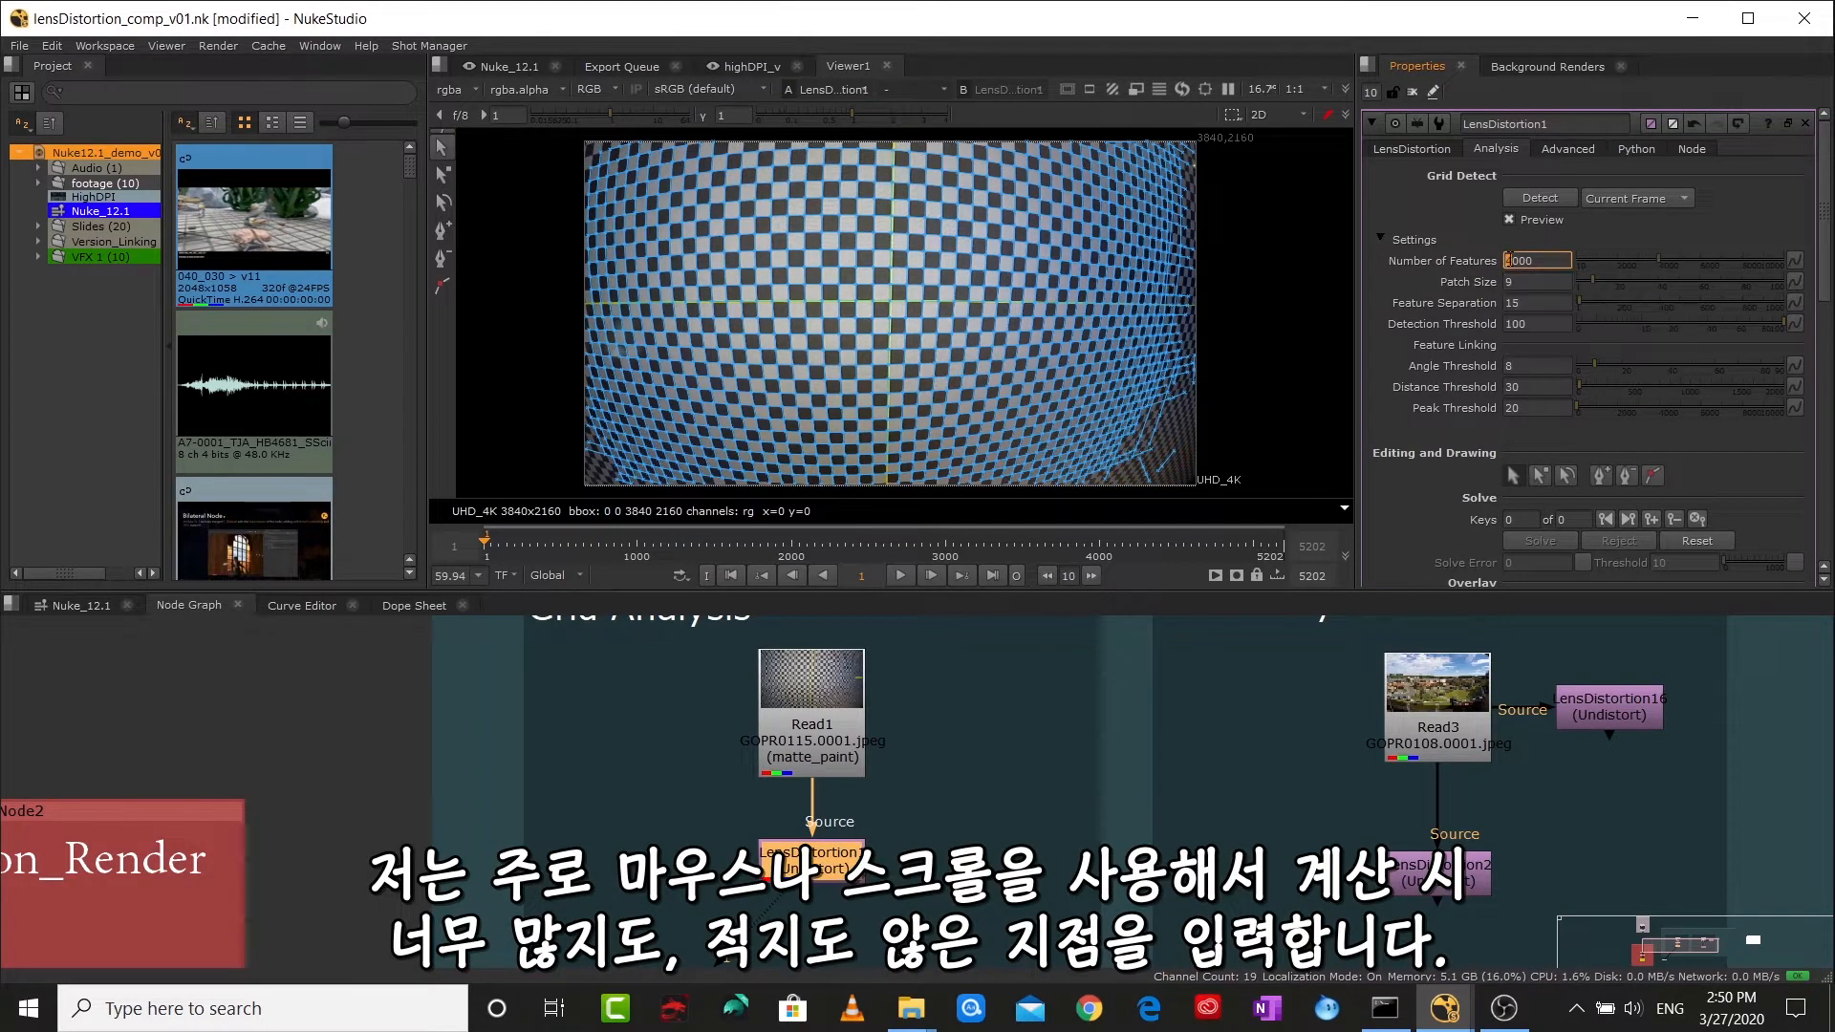
scroll(1507, 260, "down", 1)
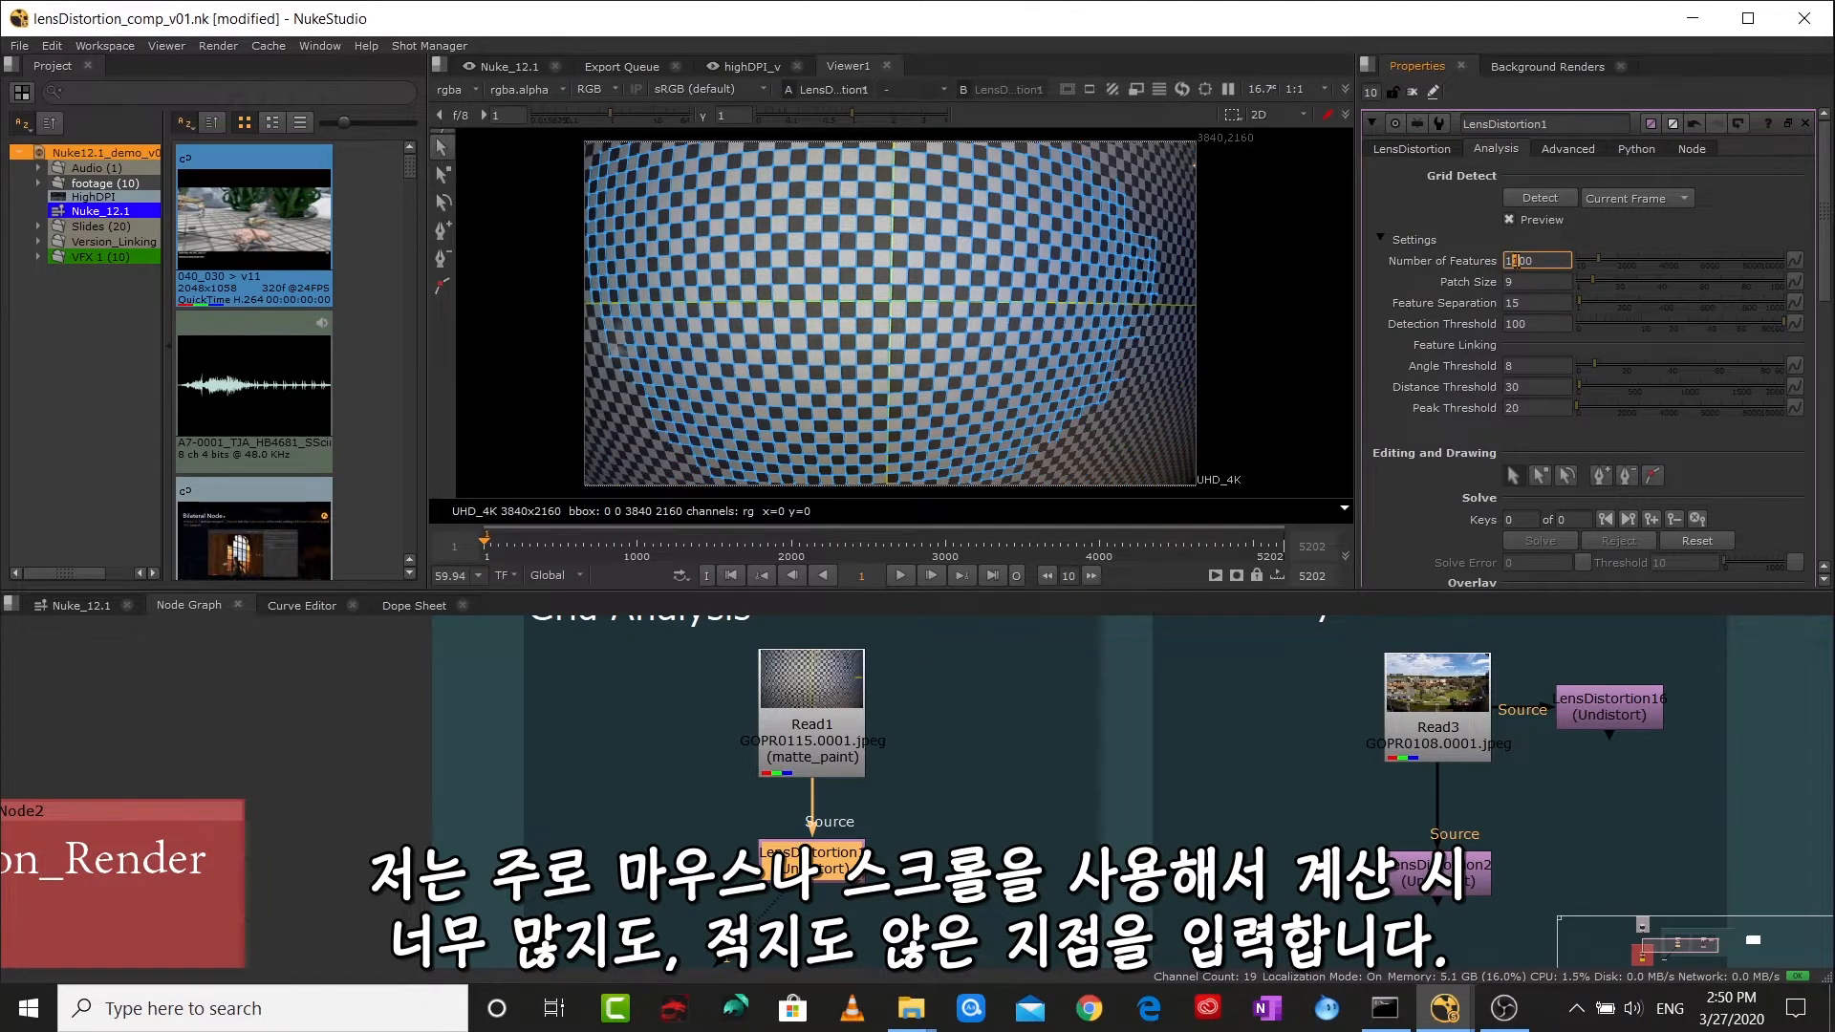
scroll(1517, 261, "up", 1)
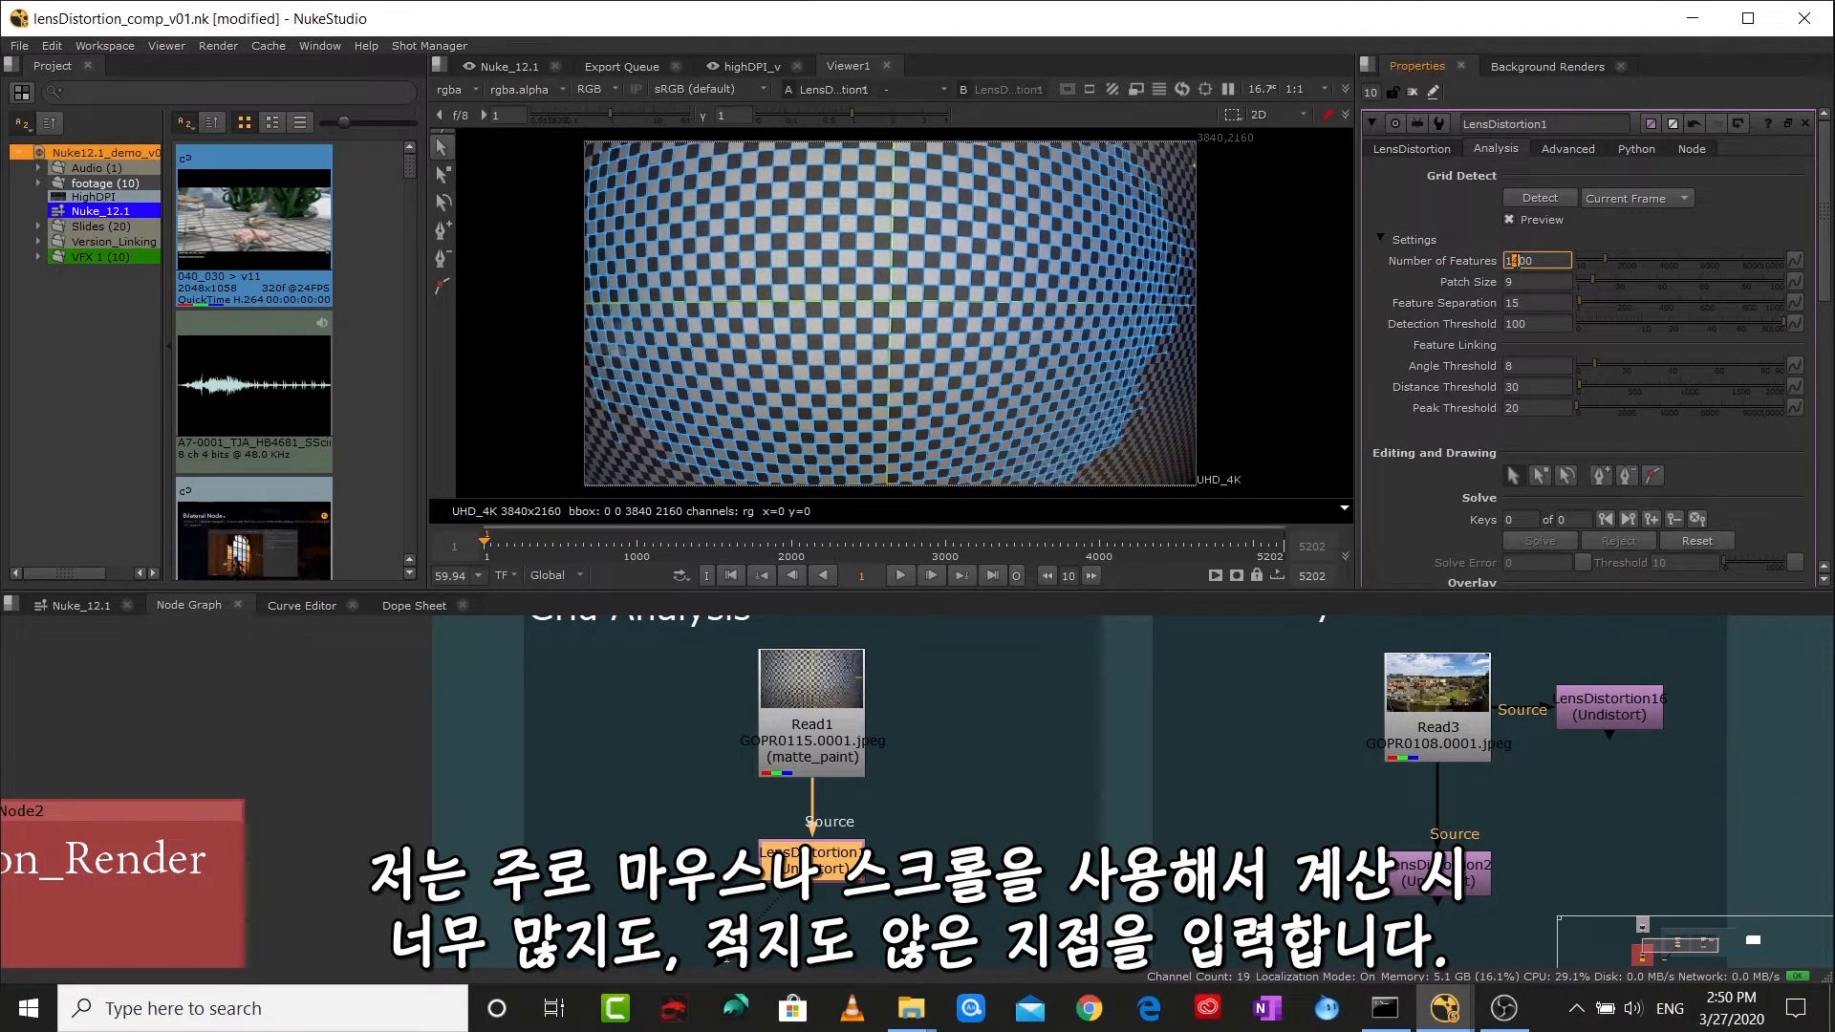
scroll(1517, 261, "up", 1)
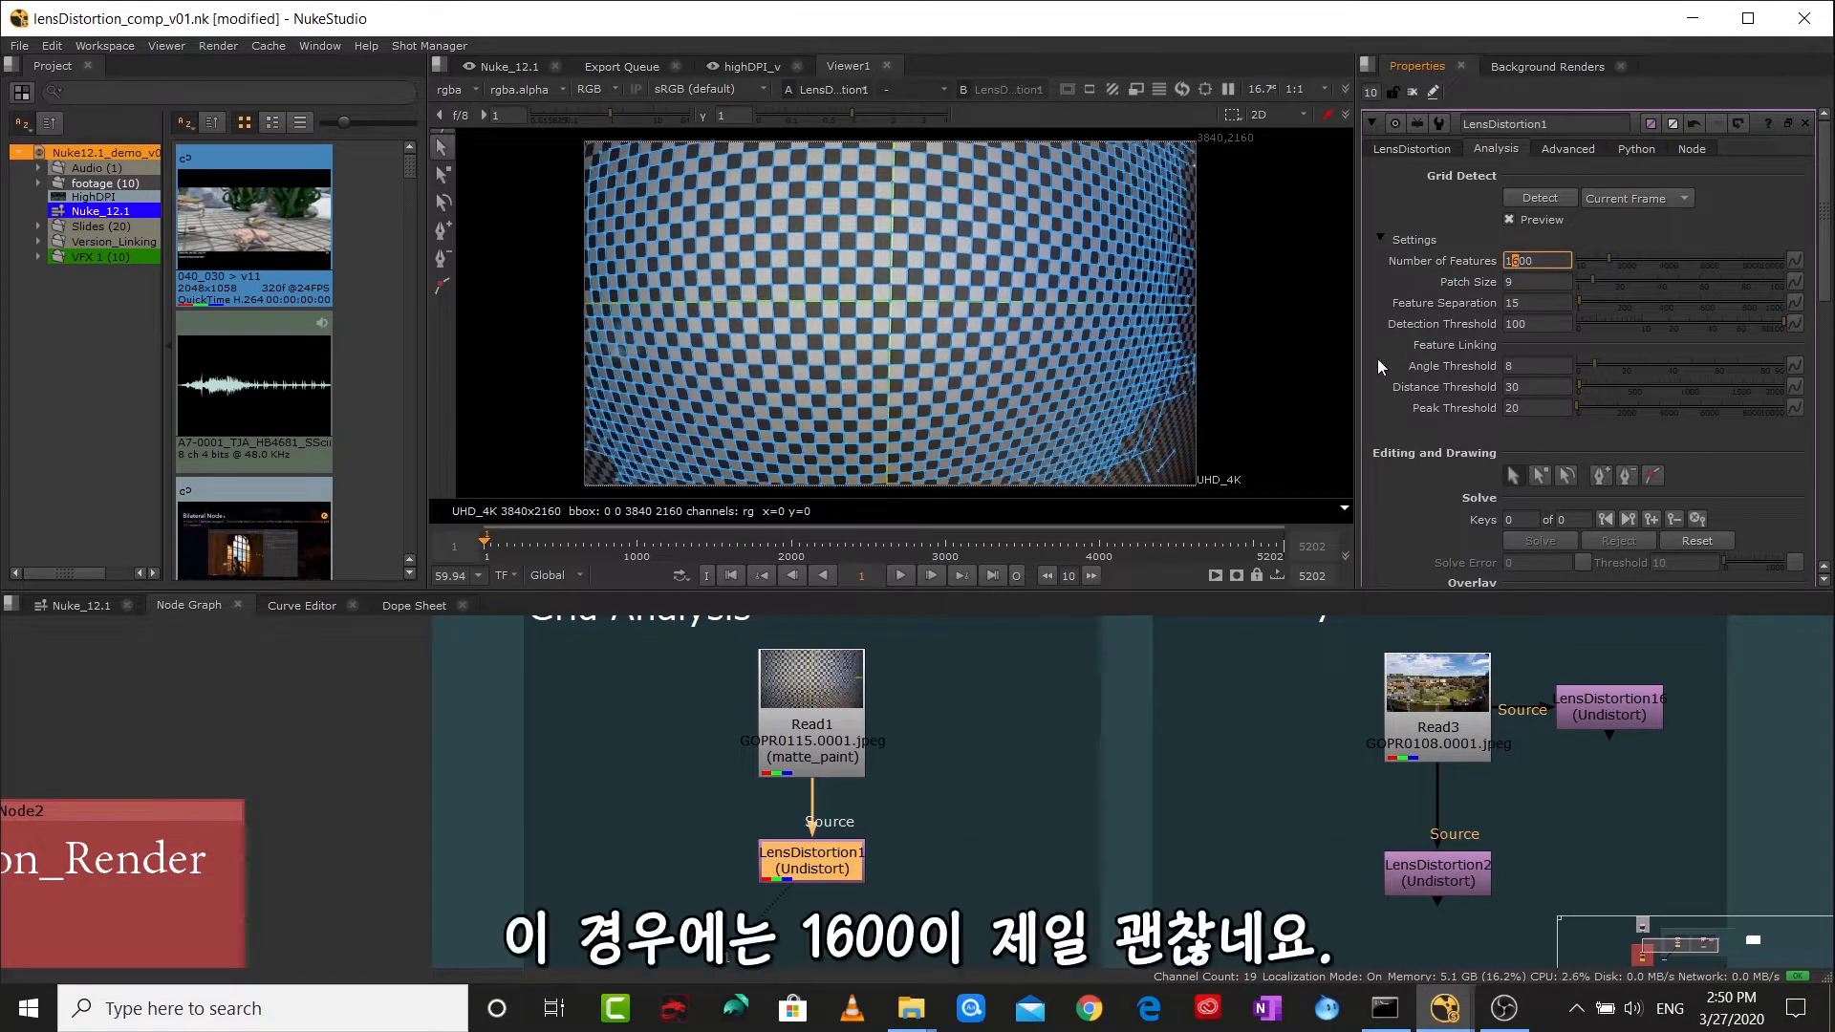
left_click(1391, 211)
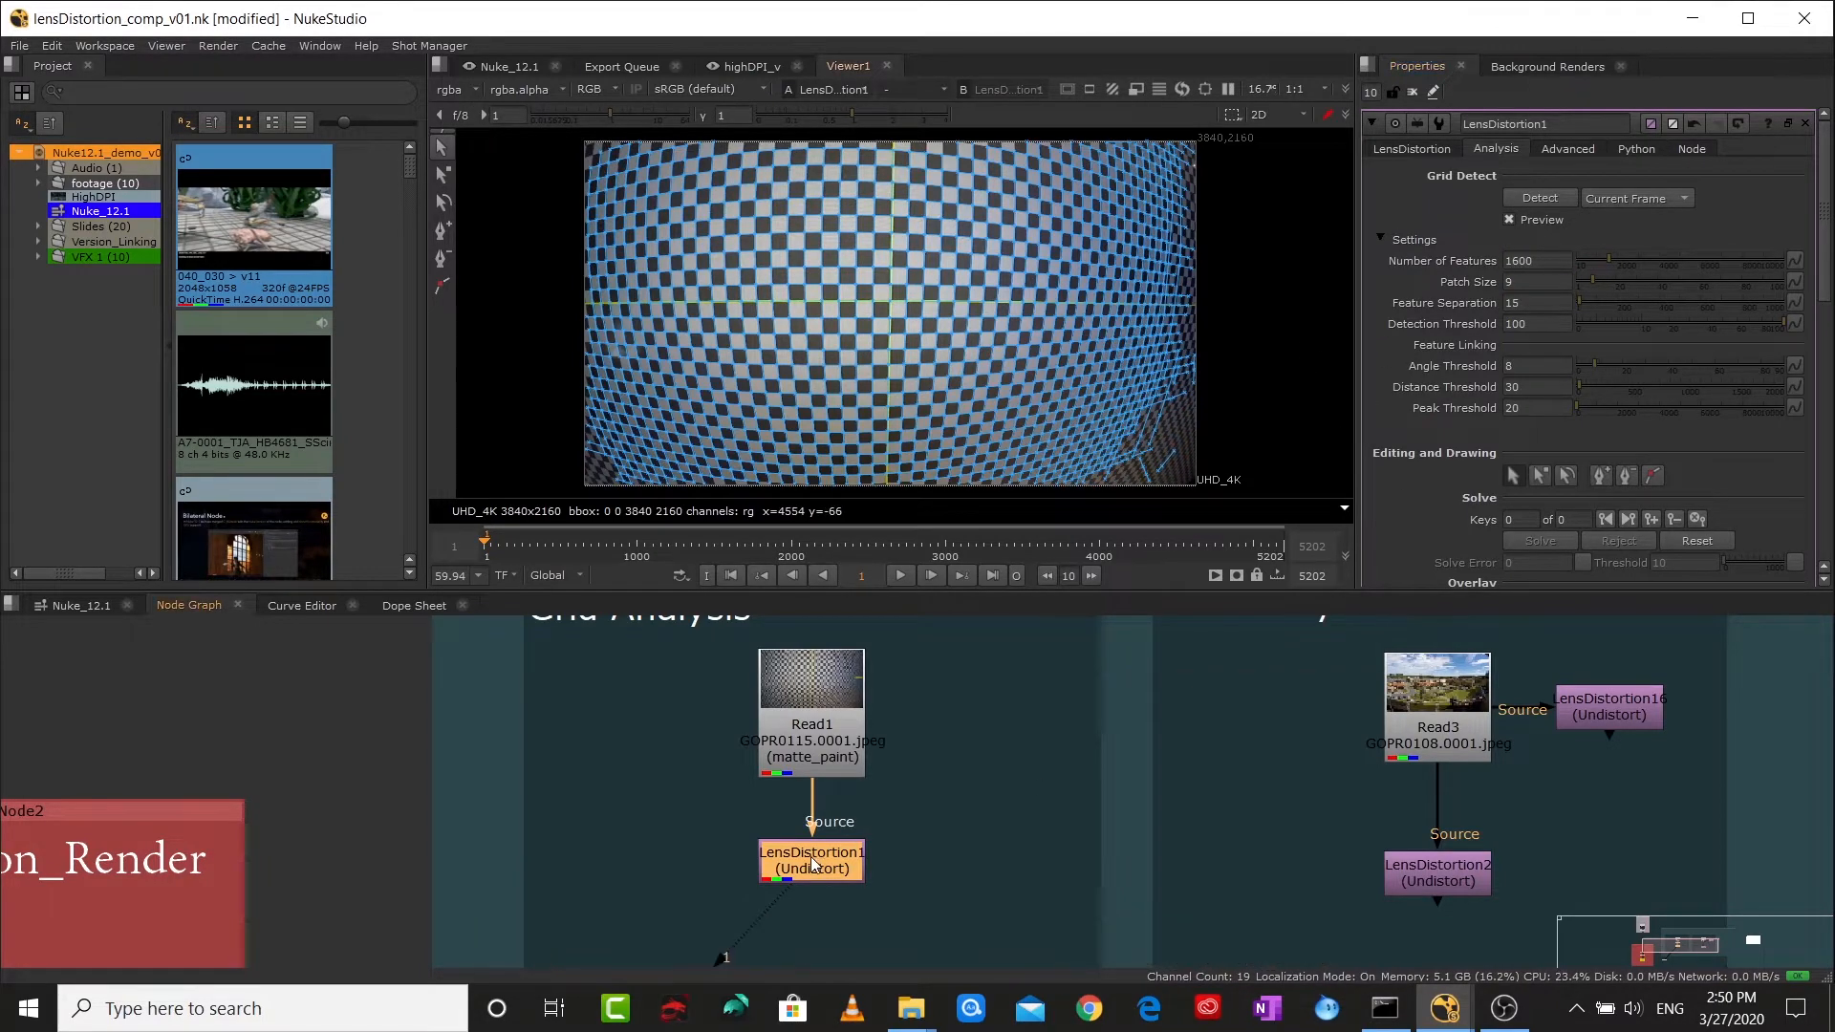
left_click(1548, 196)
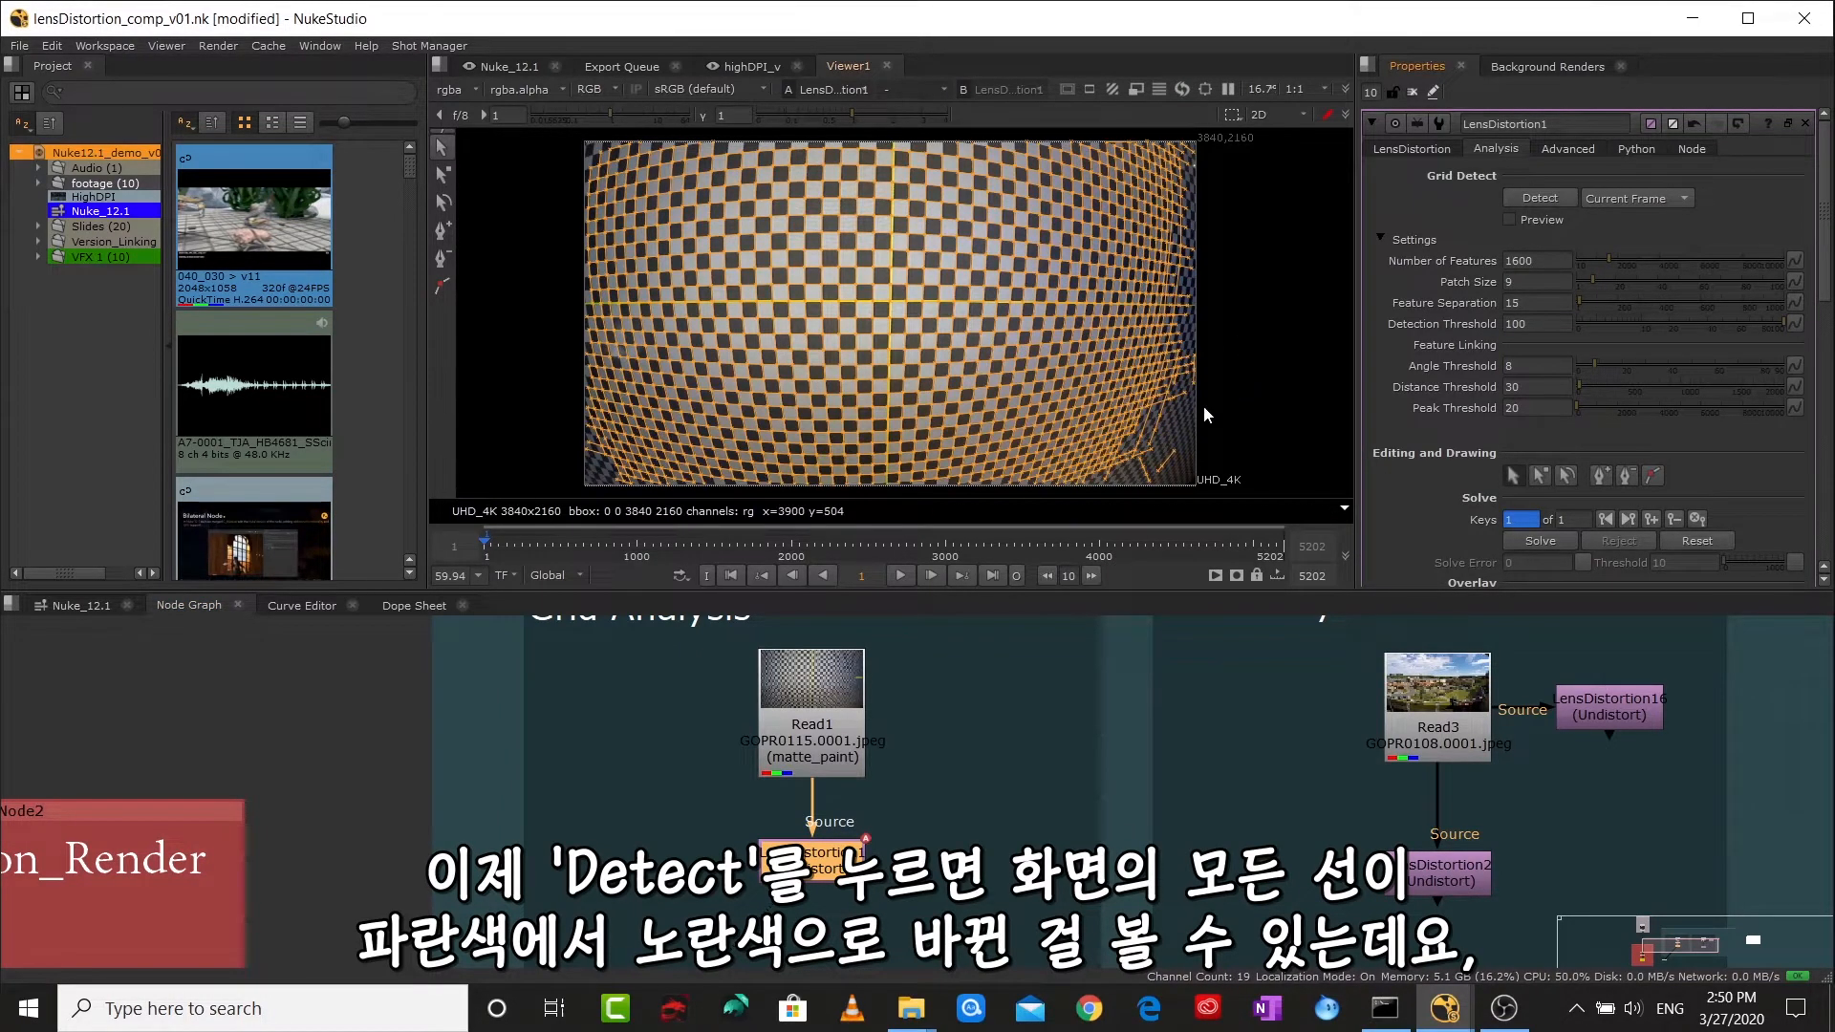
- Delete the three stray detected lines along the right edge and near the lower-right corner of the grid plate
scroll(1180, 423, "up", 8)
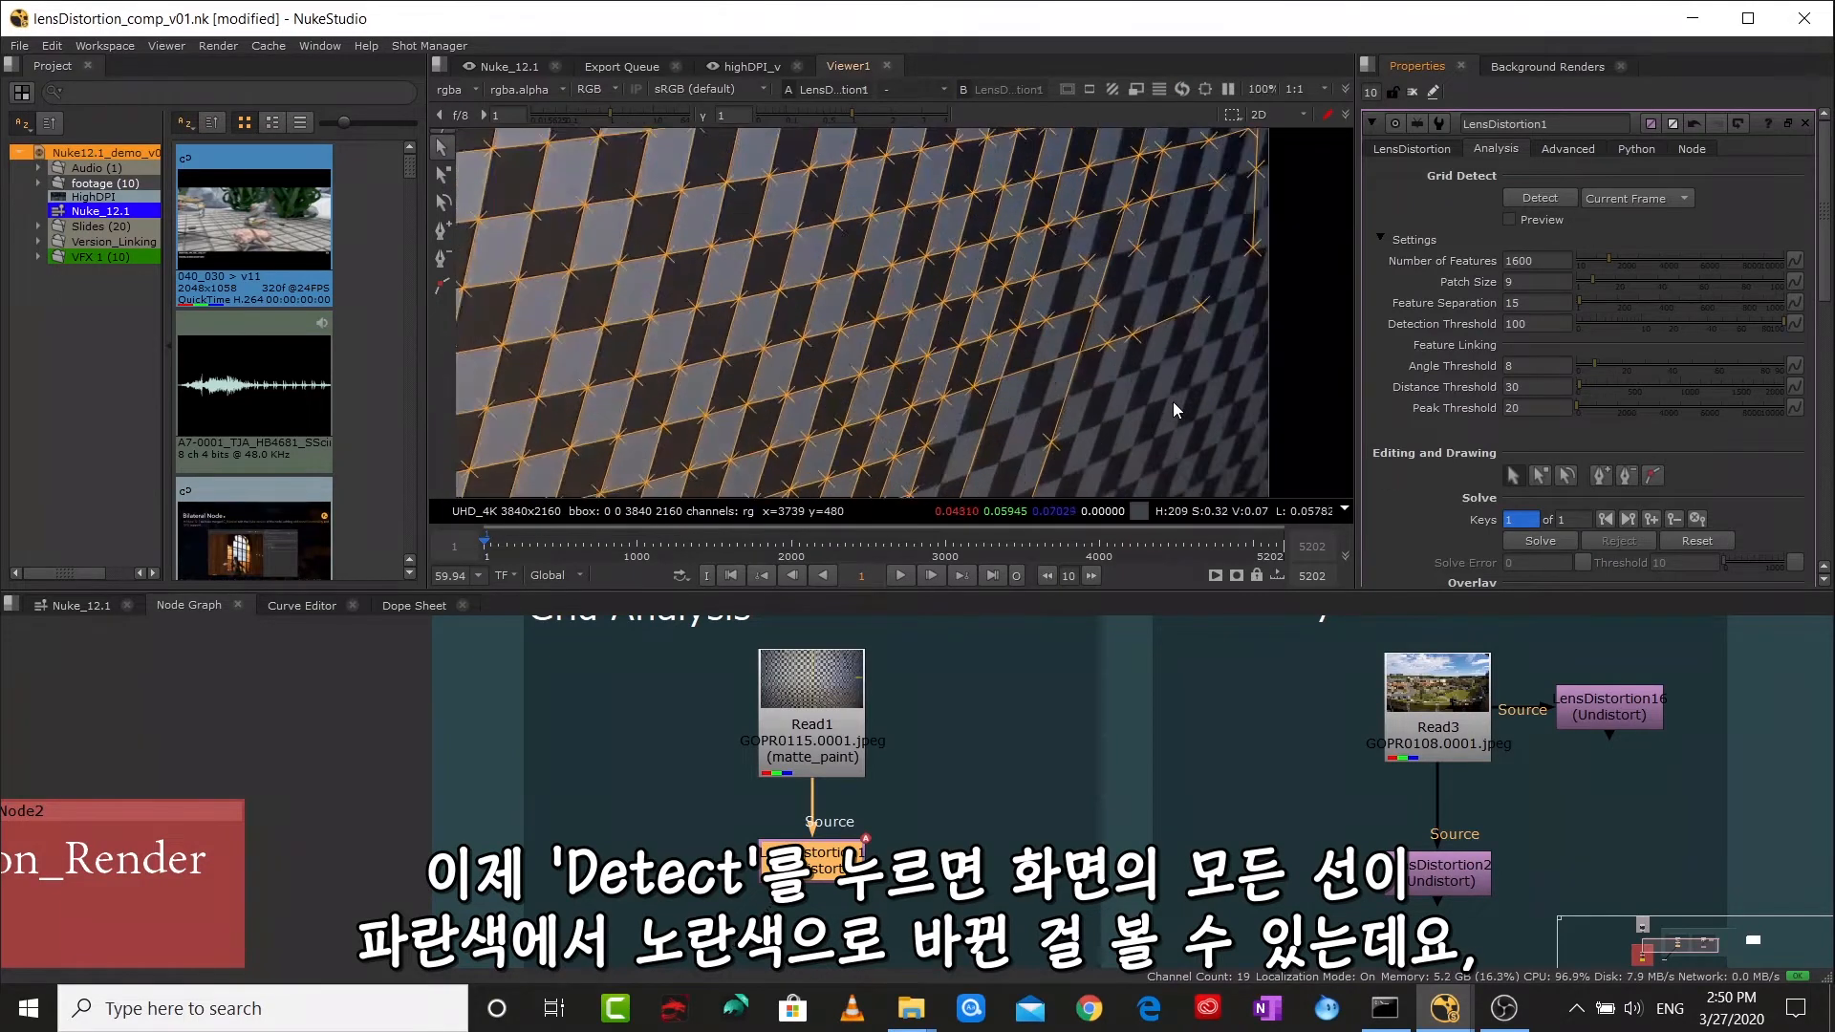
left_click_drag(1207, 388, 994, 358)
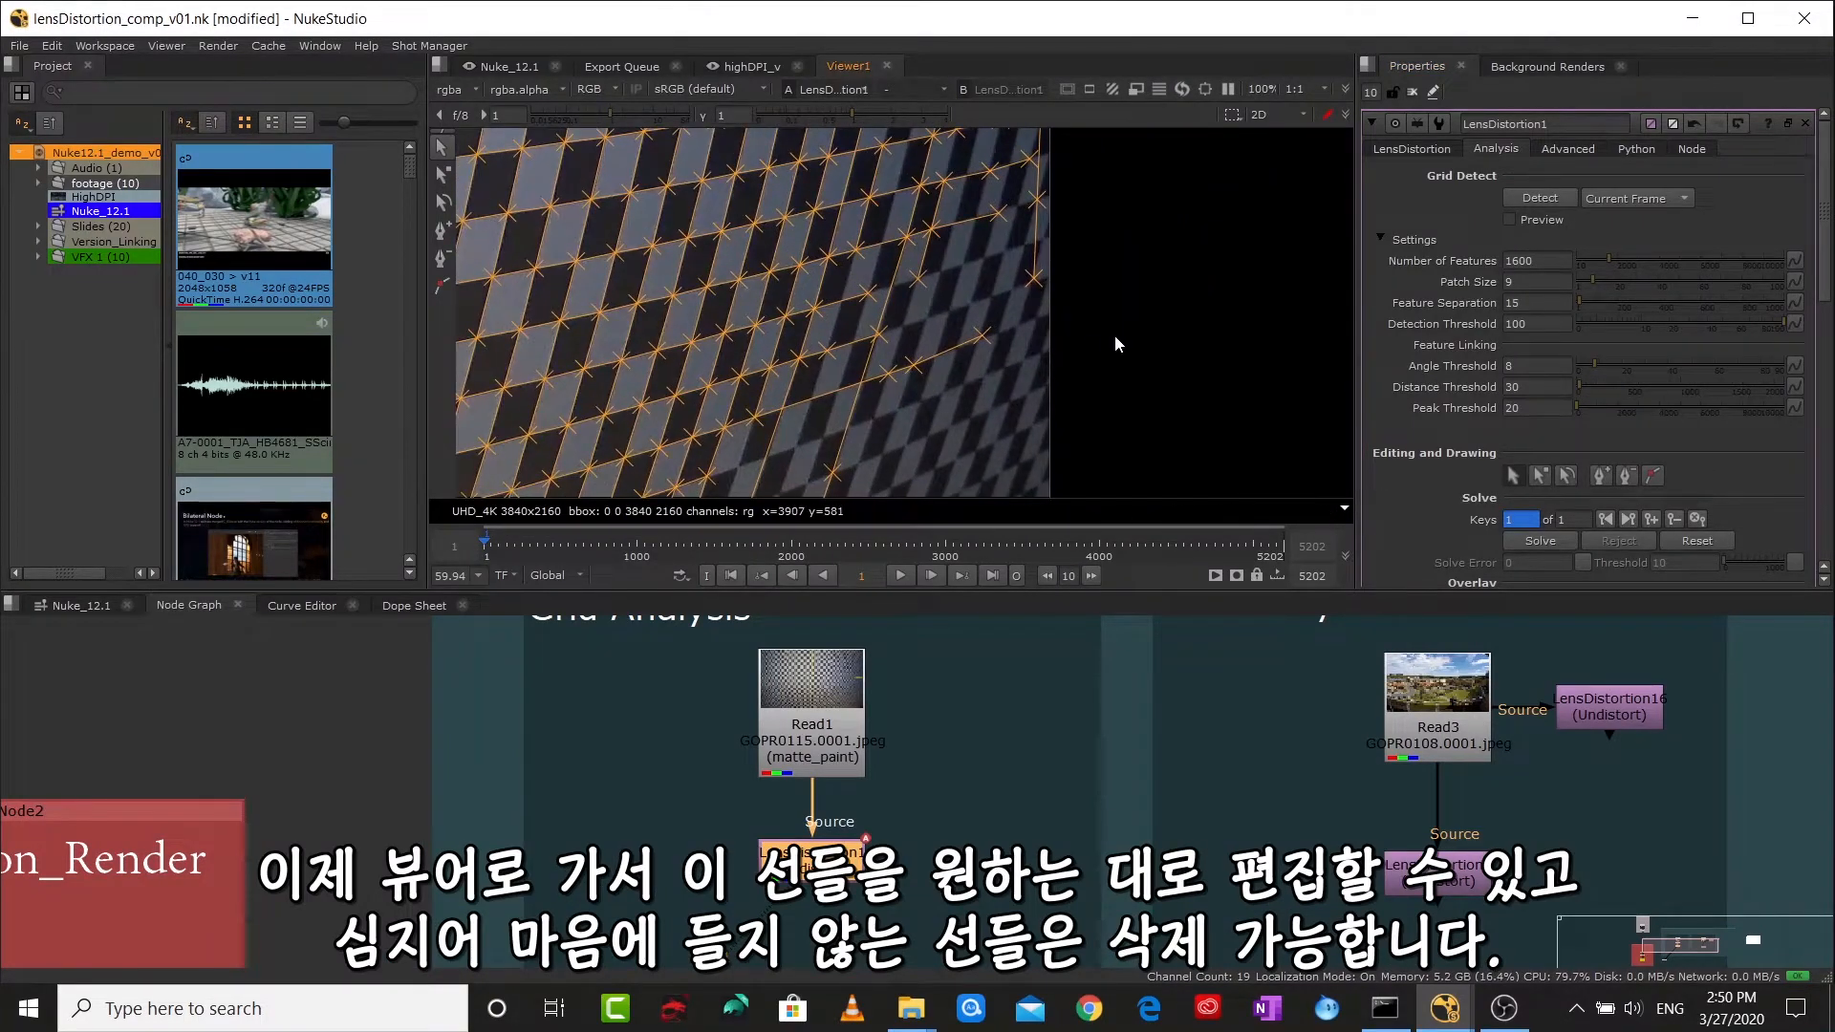
key("space")
left_click_drag(153, 445, 768, 316)
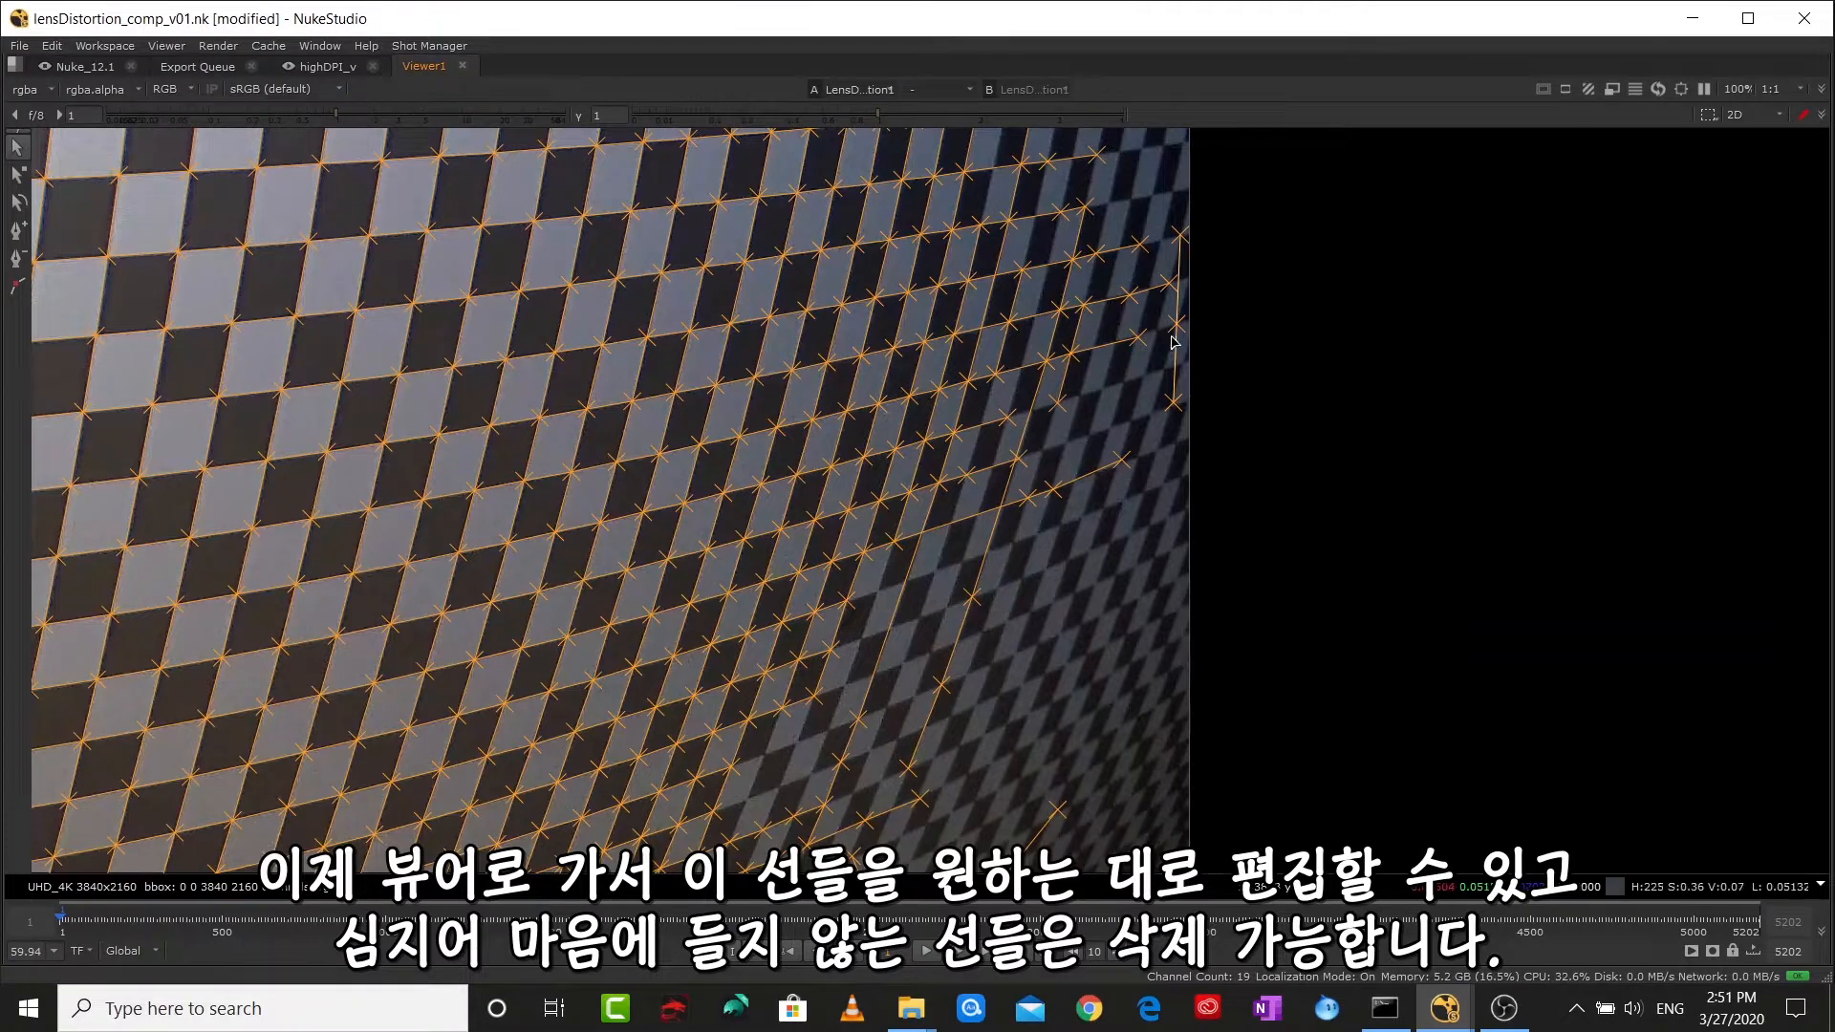
left_click(1181, 267)
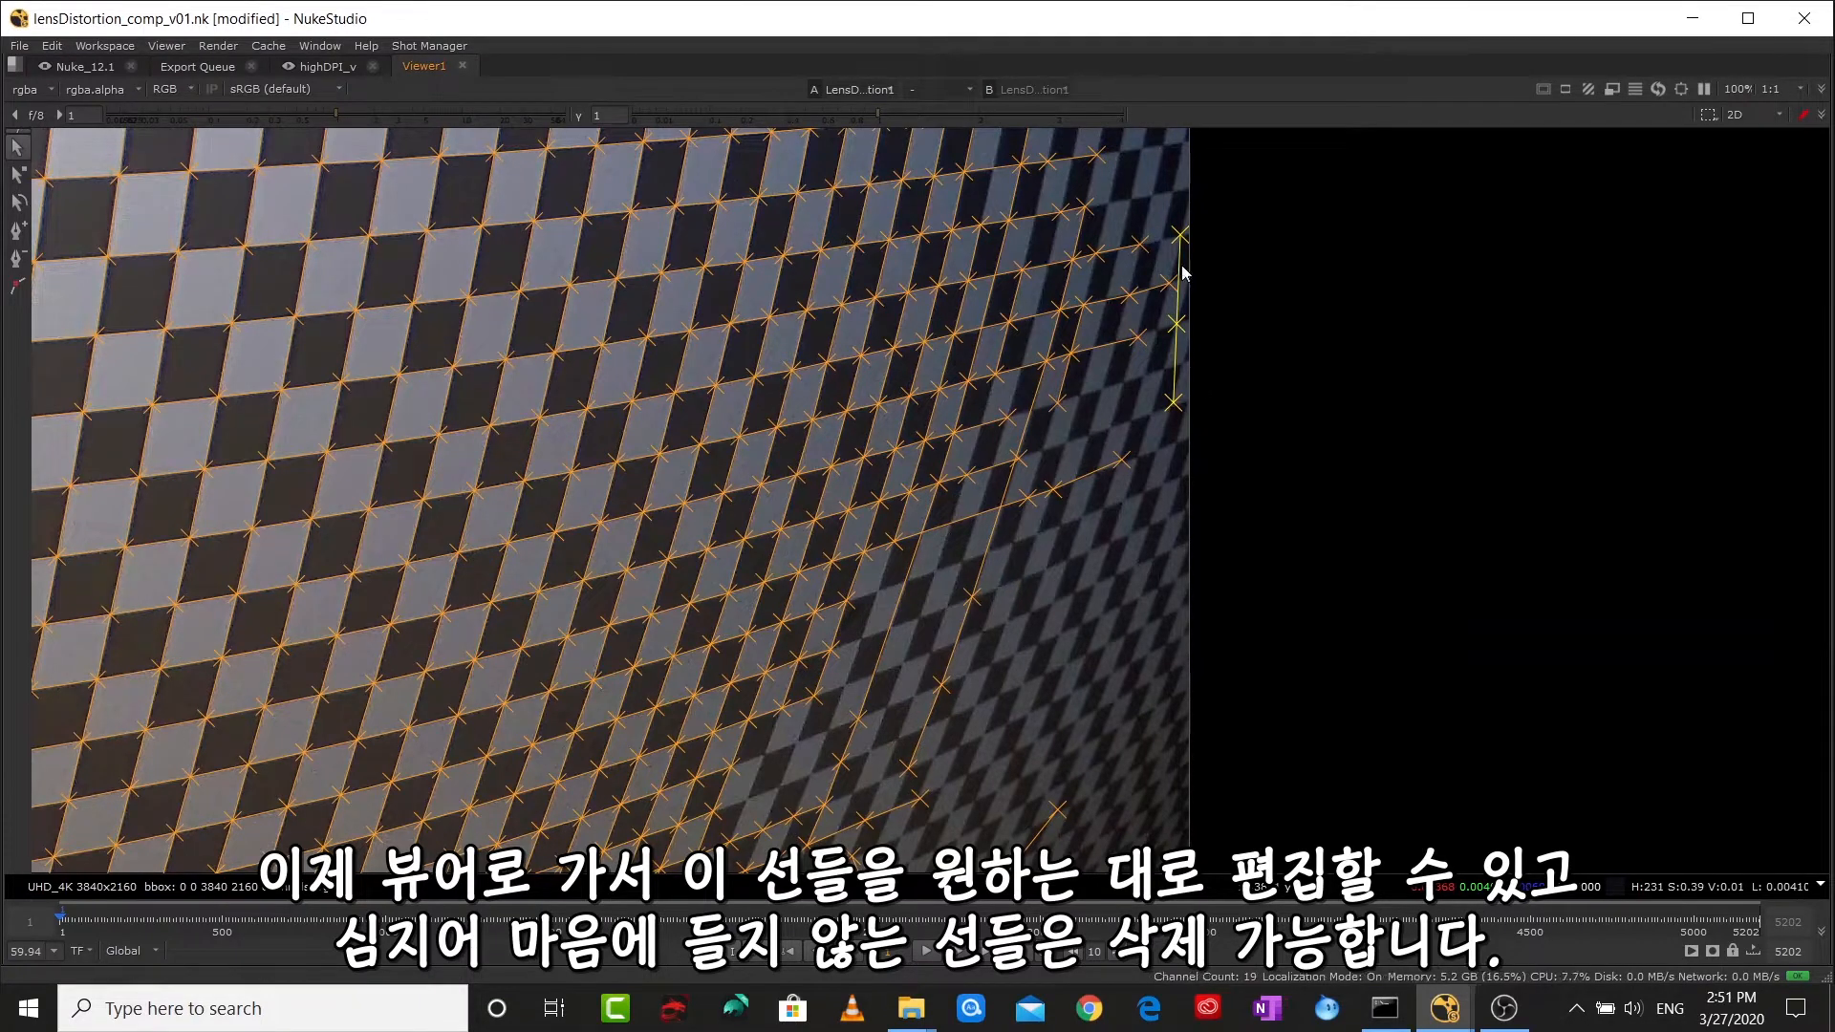
key("Delete")
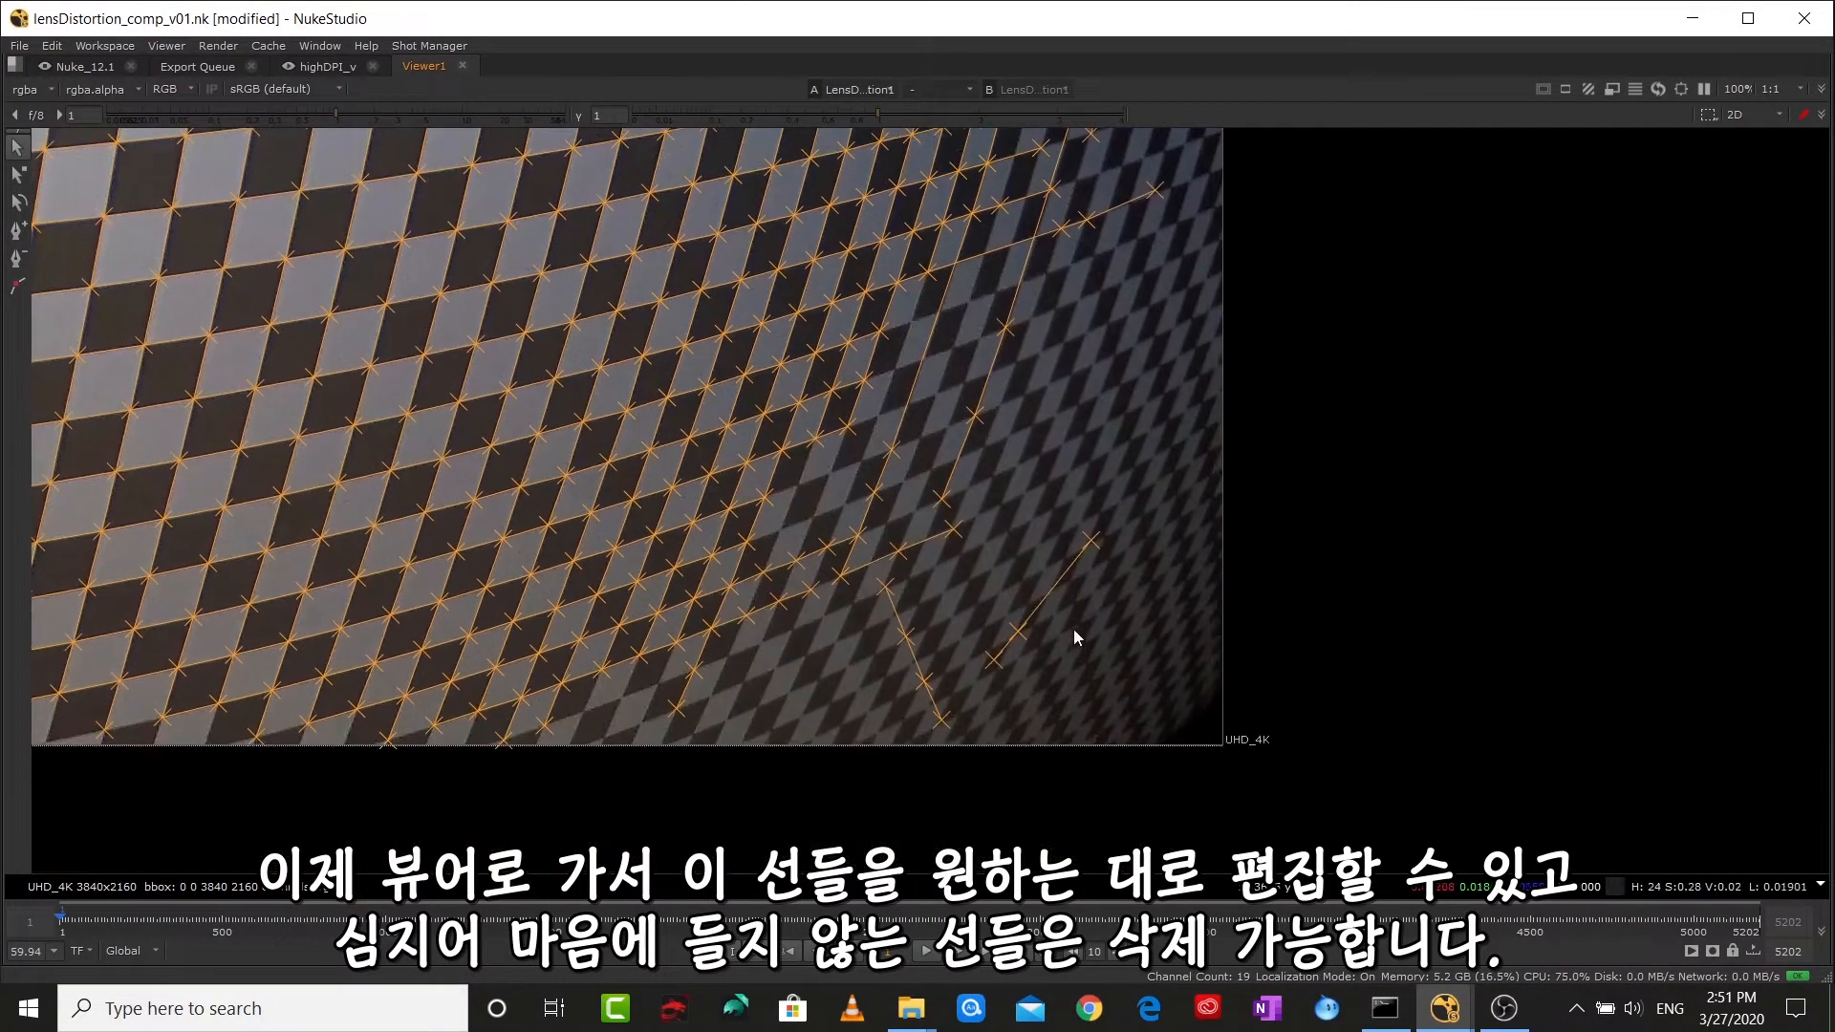
left_click(1017, 633)
key("Delete")
left_click(919, 663)
key("Delete")
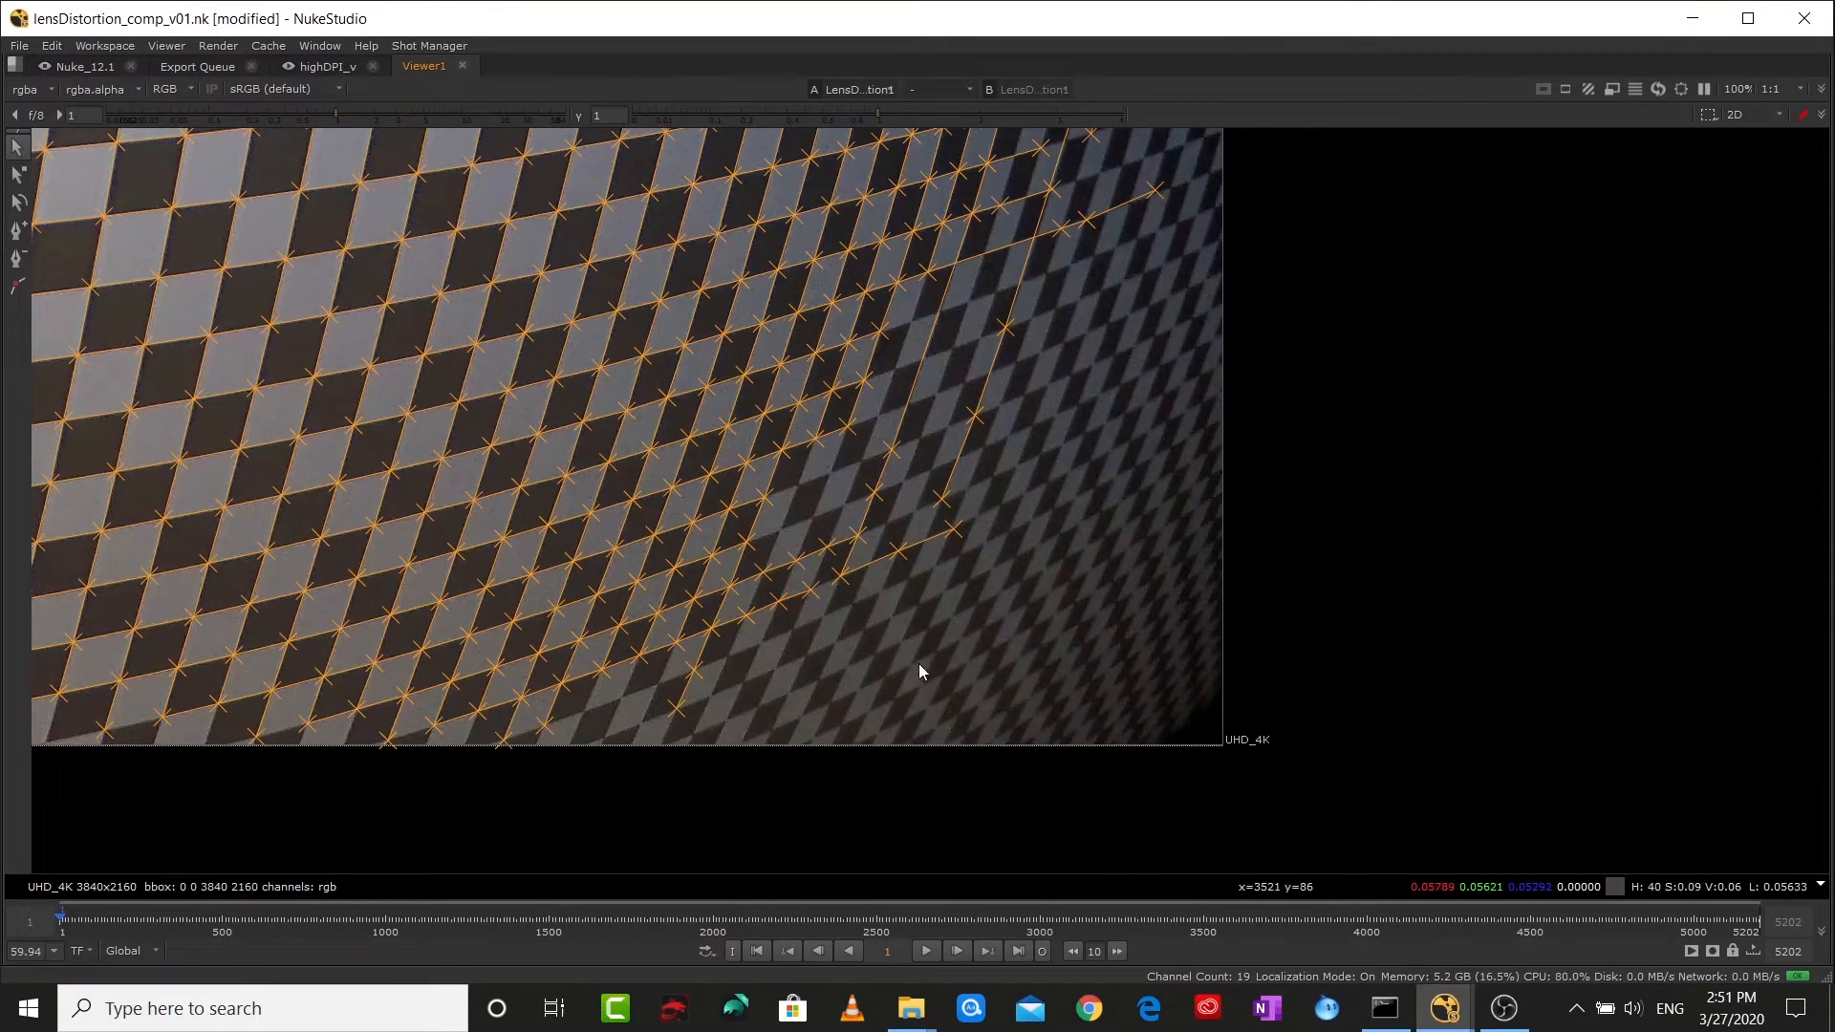
- Draw a five-point line along the checker corners in the undetected area near the plate's right edge, then deselect it
scroll(1168, 434, "up", 5)
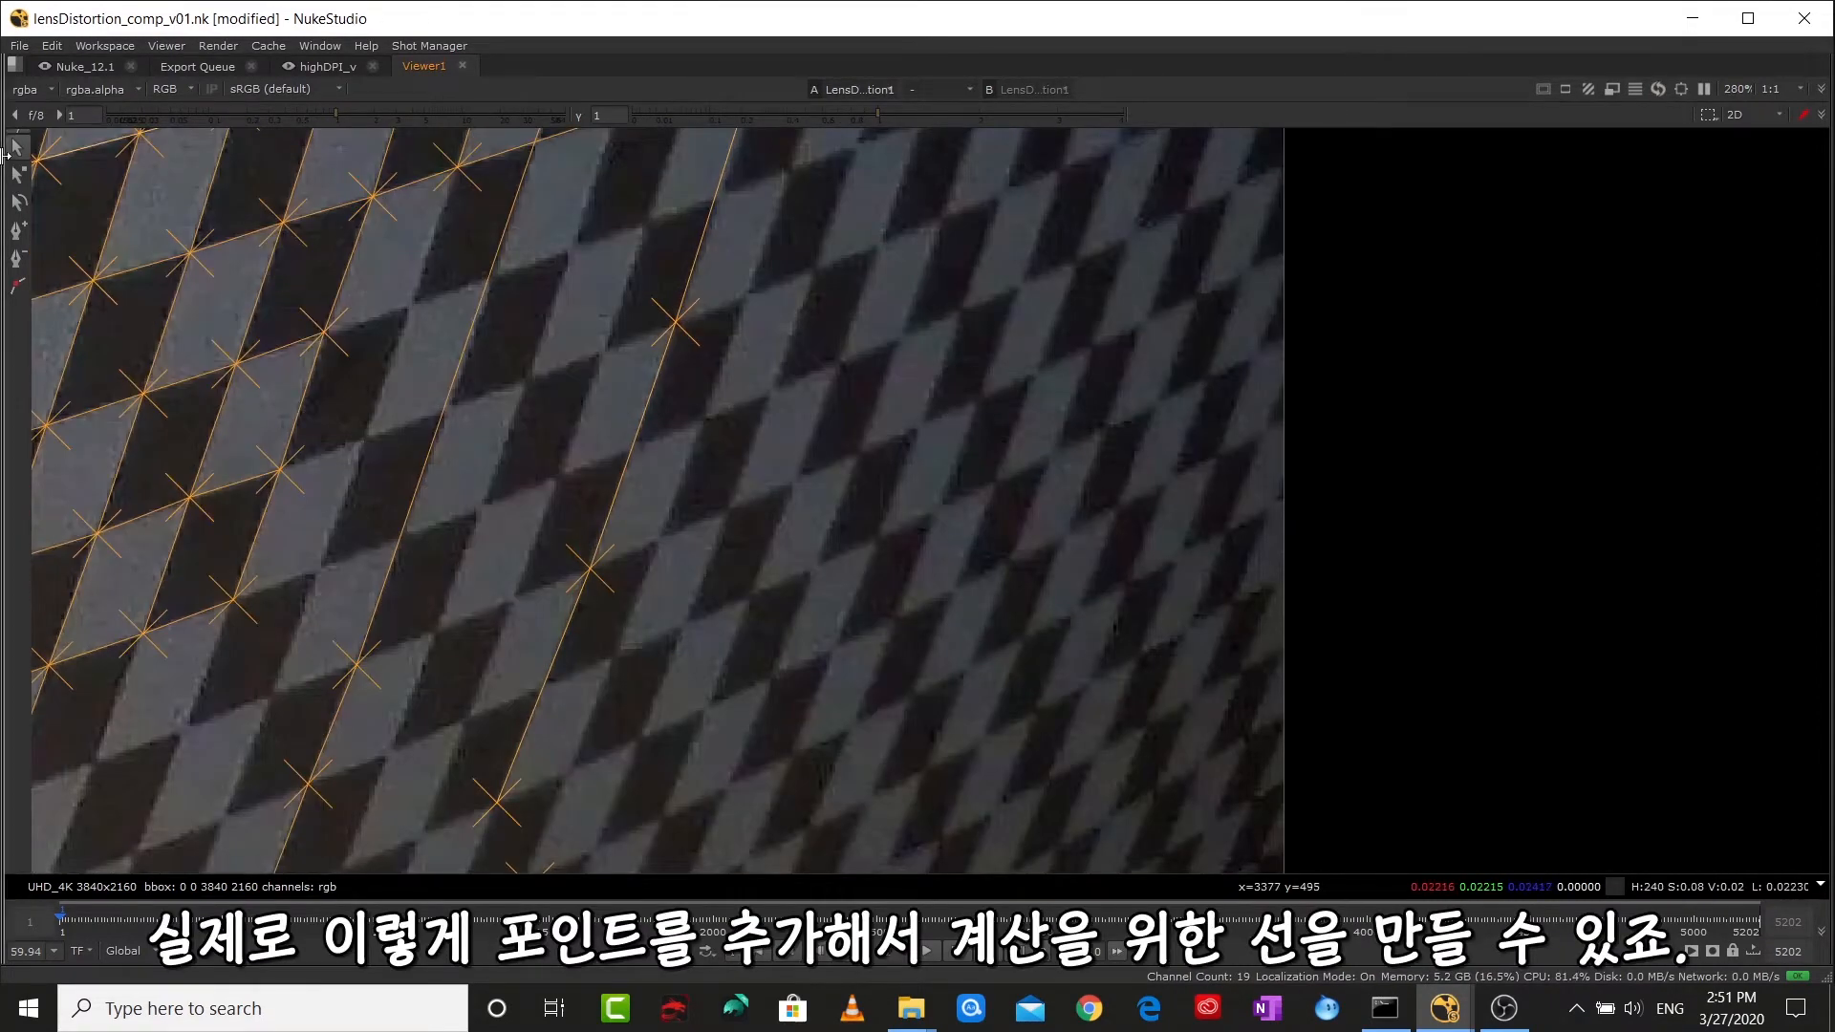
left_click(17, 285)
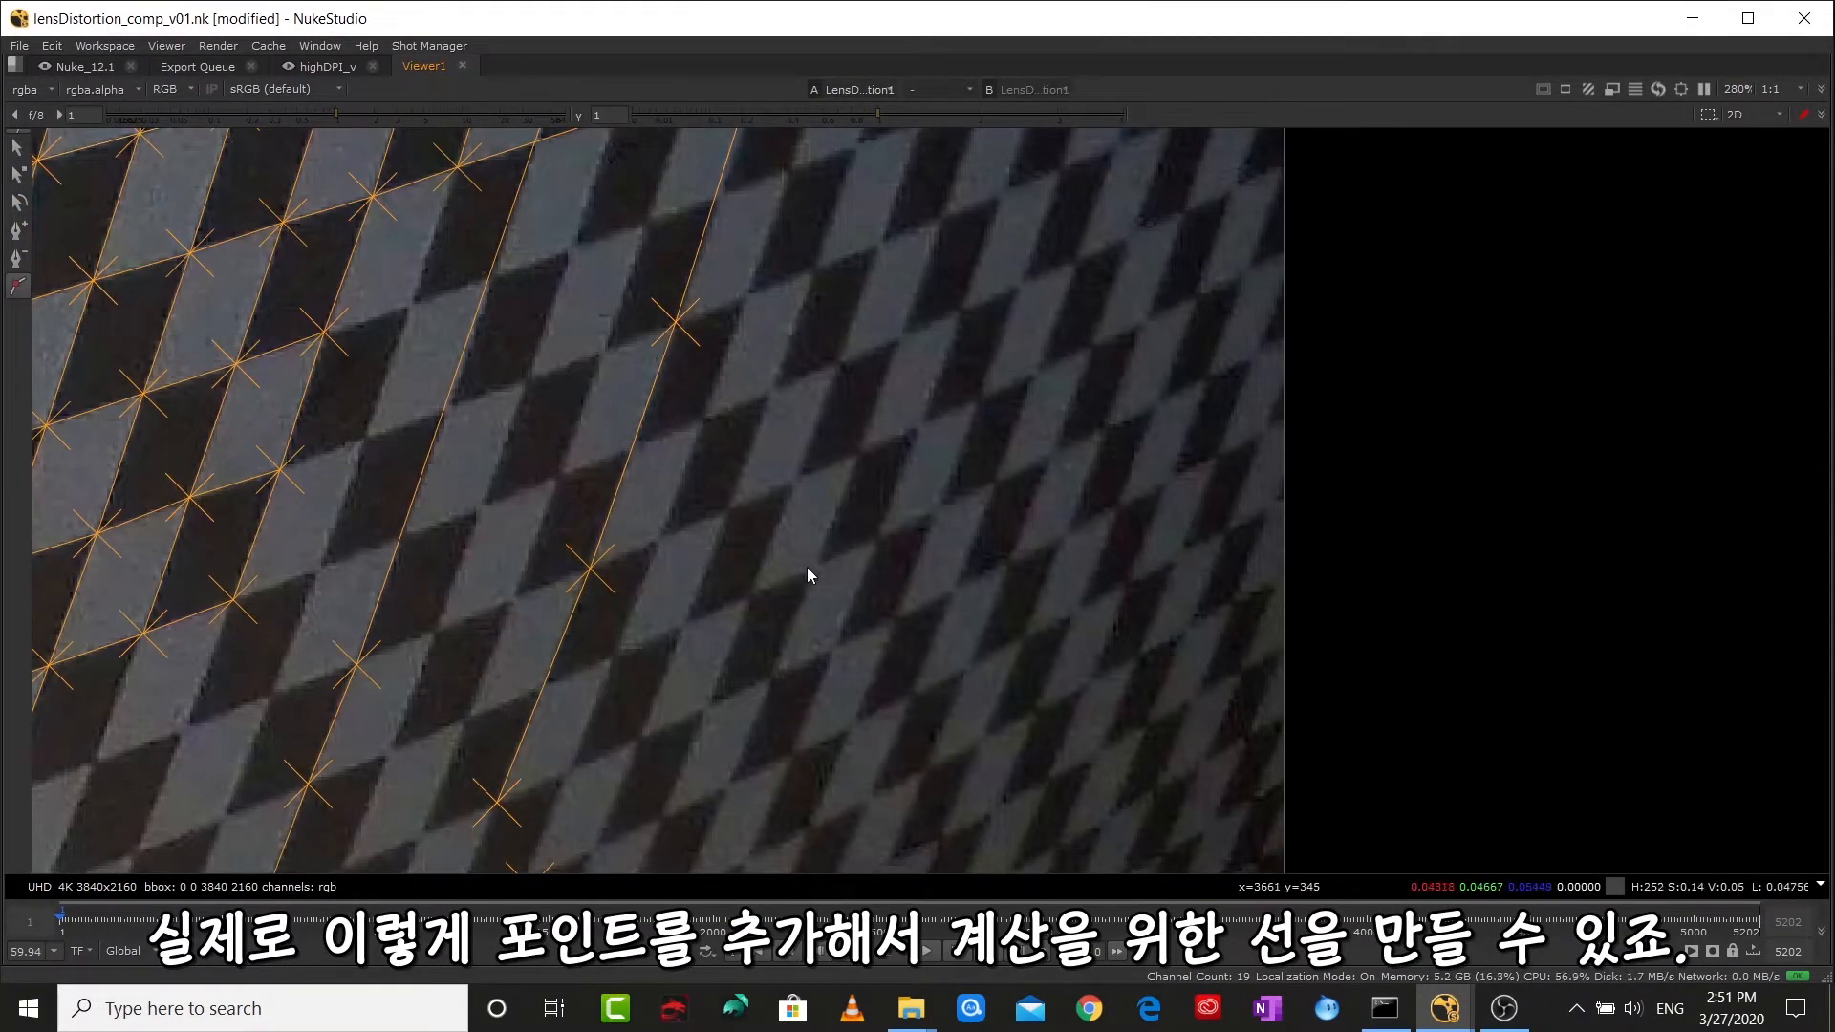
left_click(878, 537)
left_click(937, 508)
left_click(994, 480)
left_click(1050, 448)
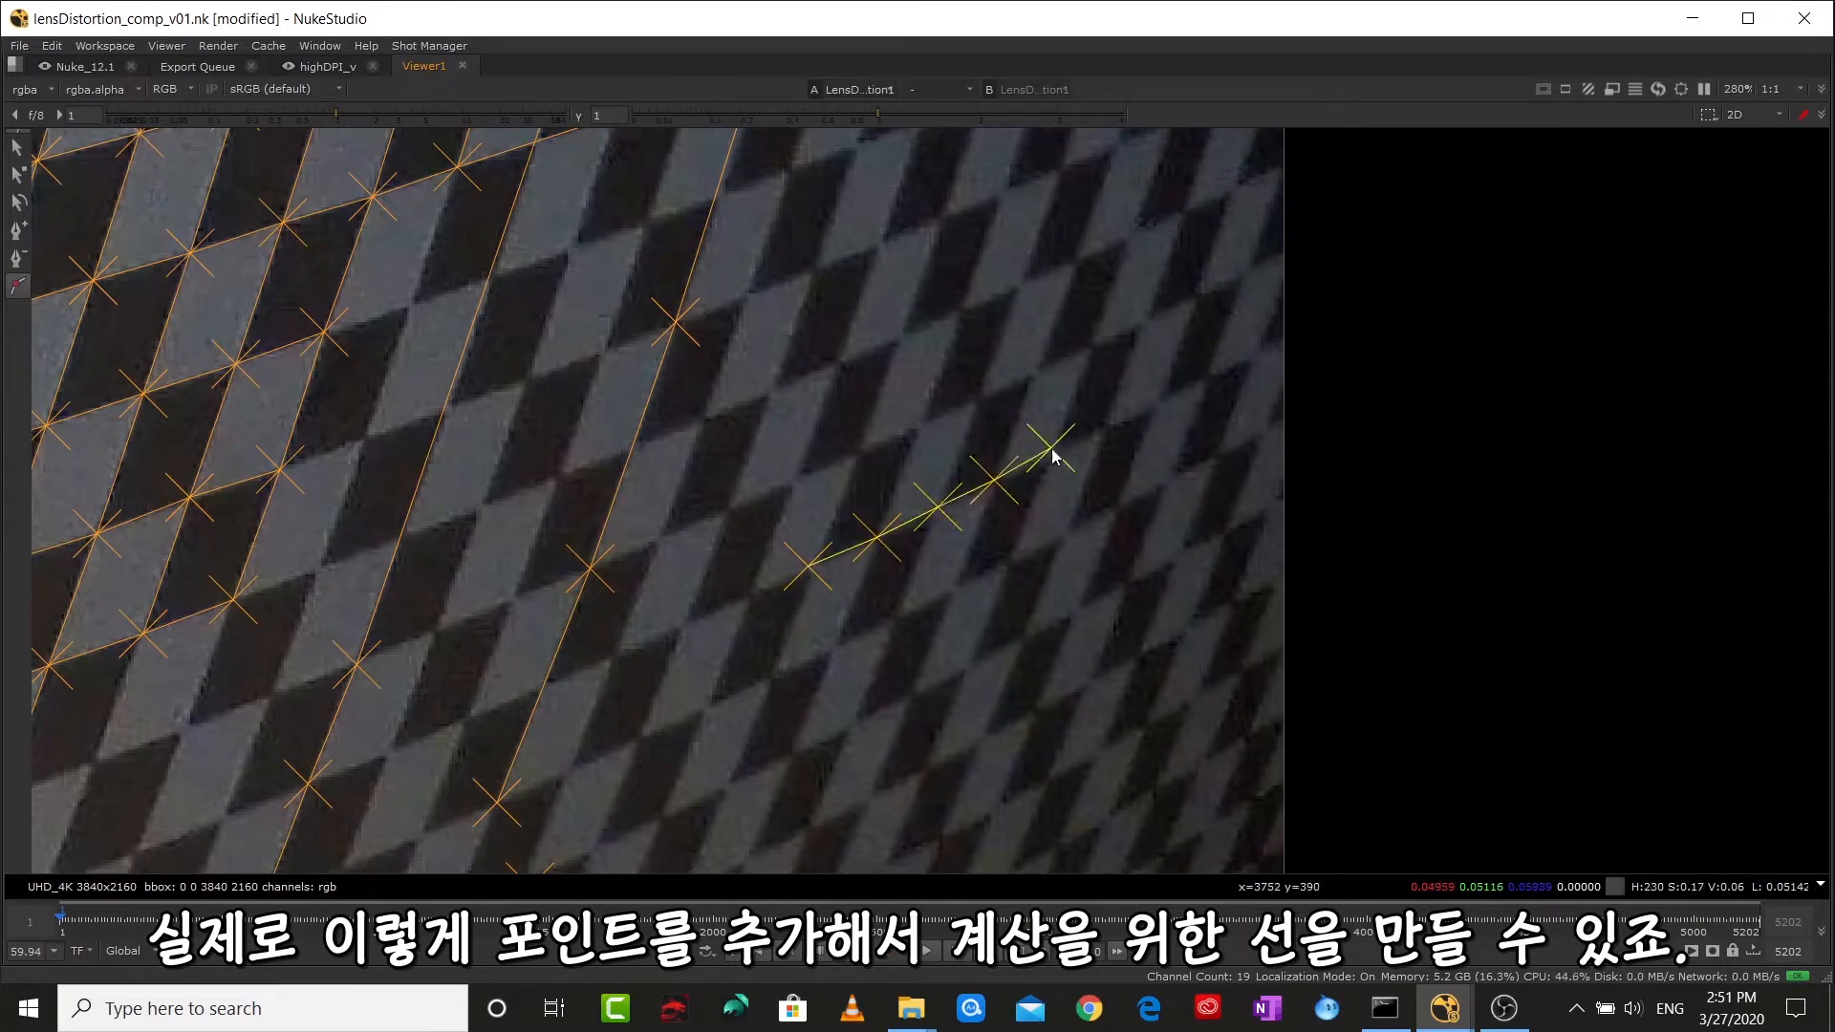
left_click(17, 148)
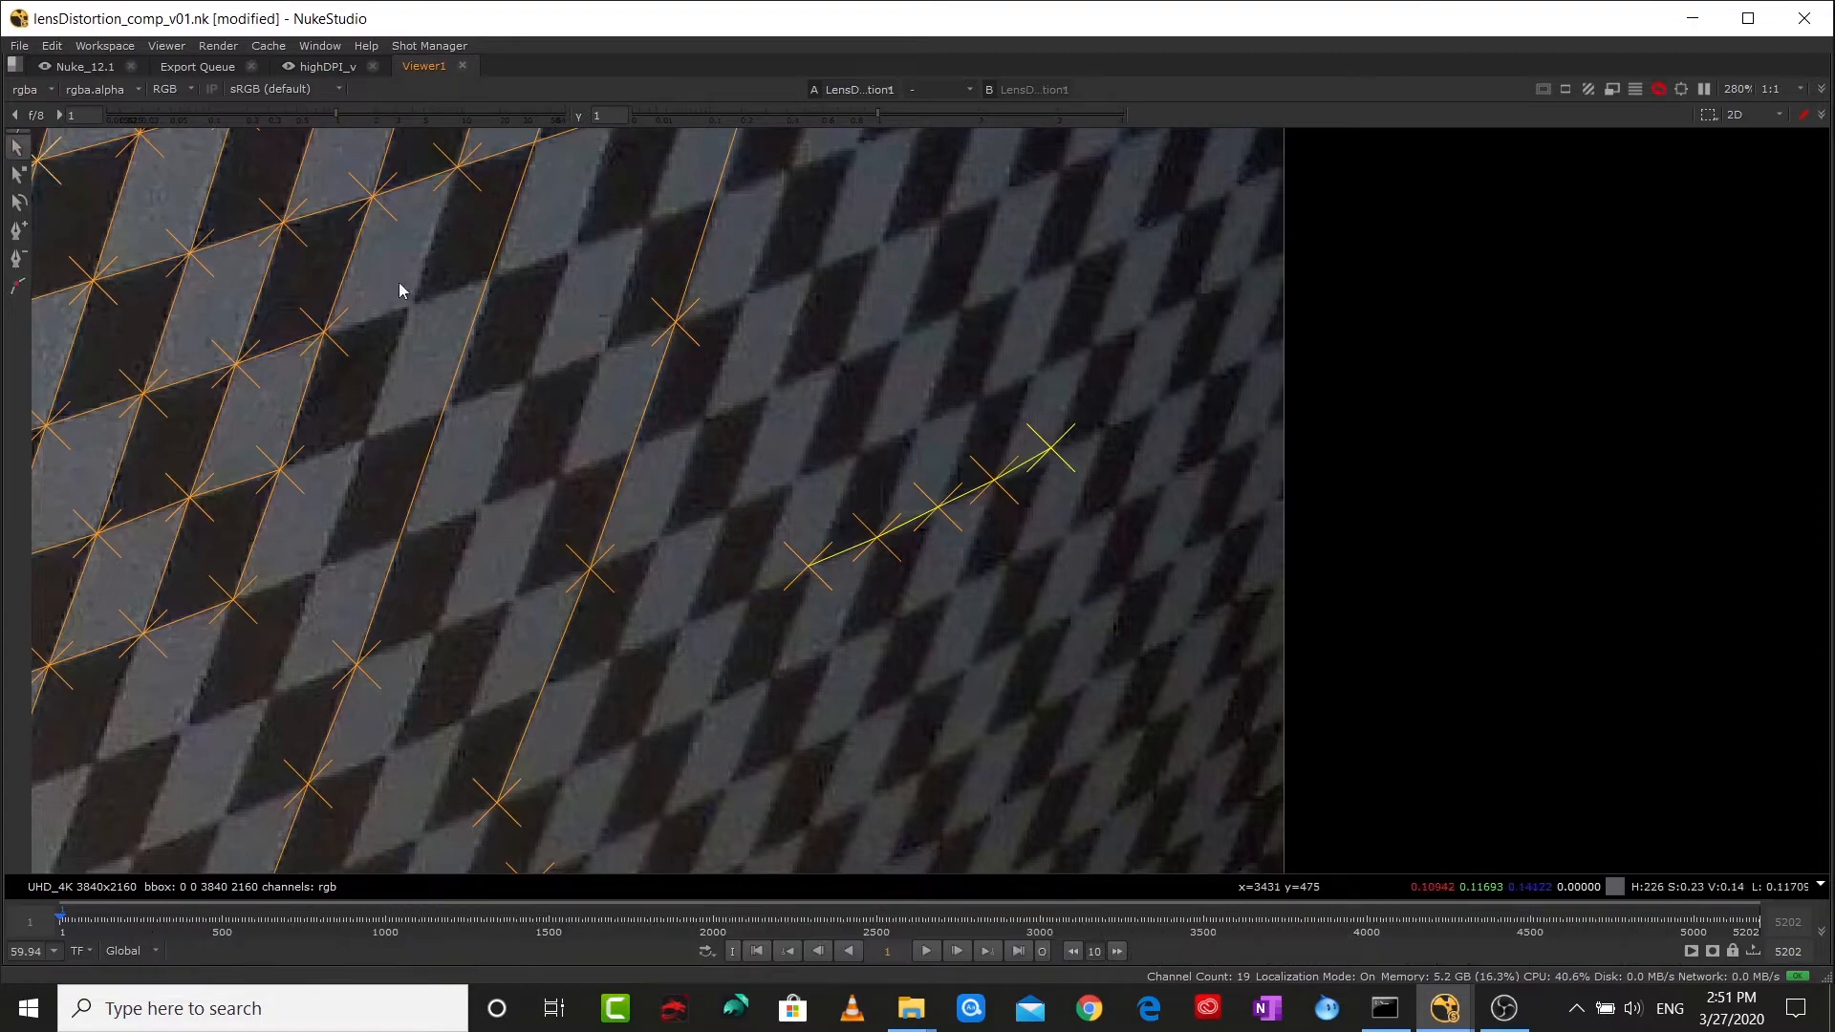
left_click(1035, 342)
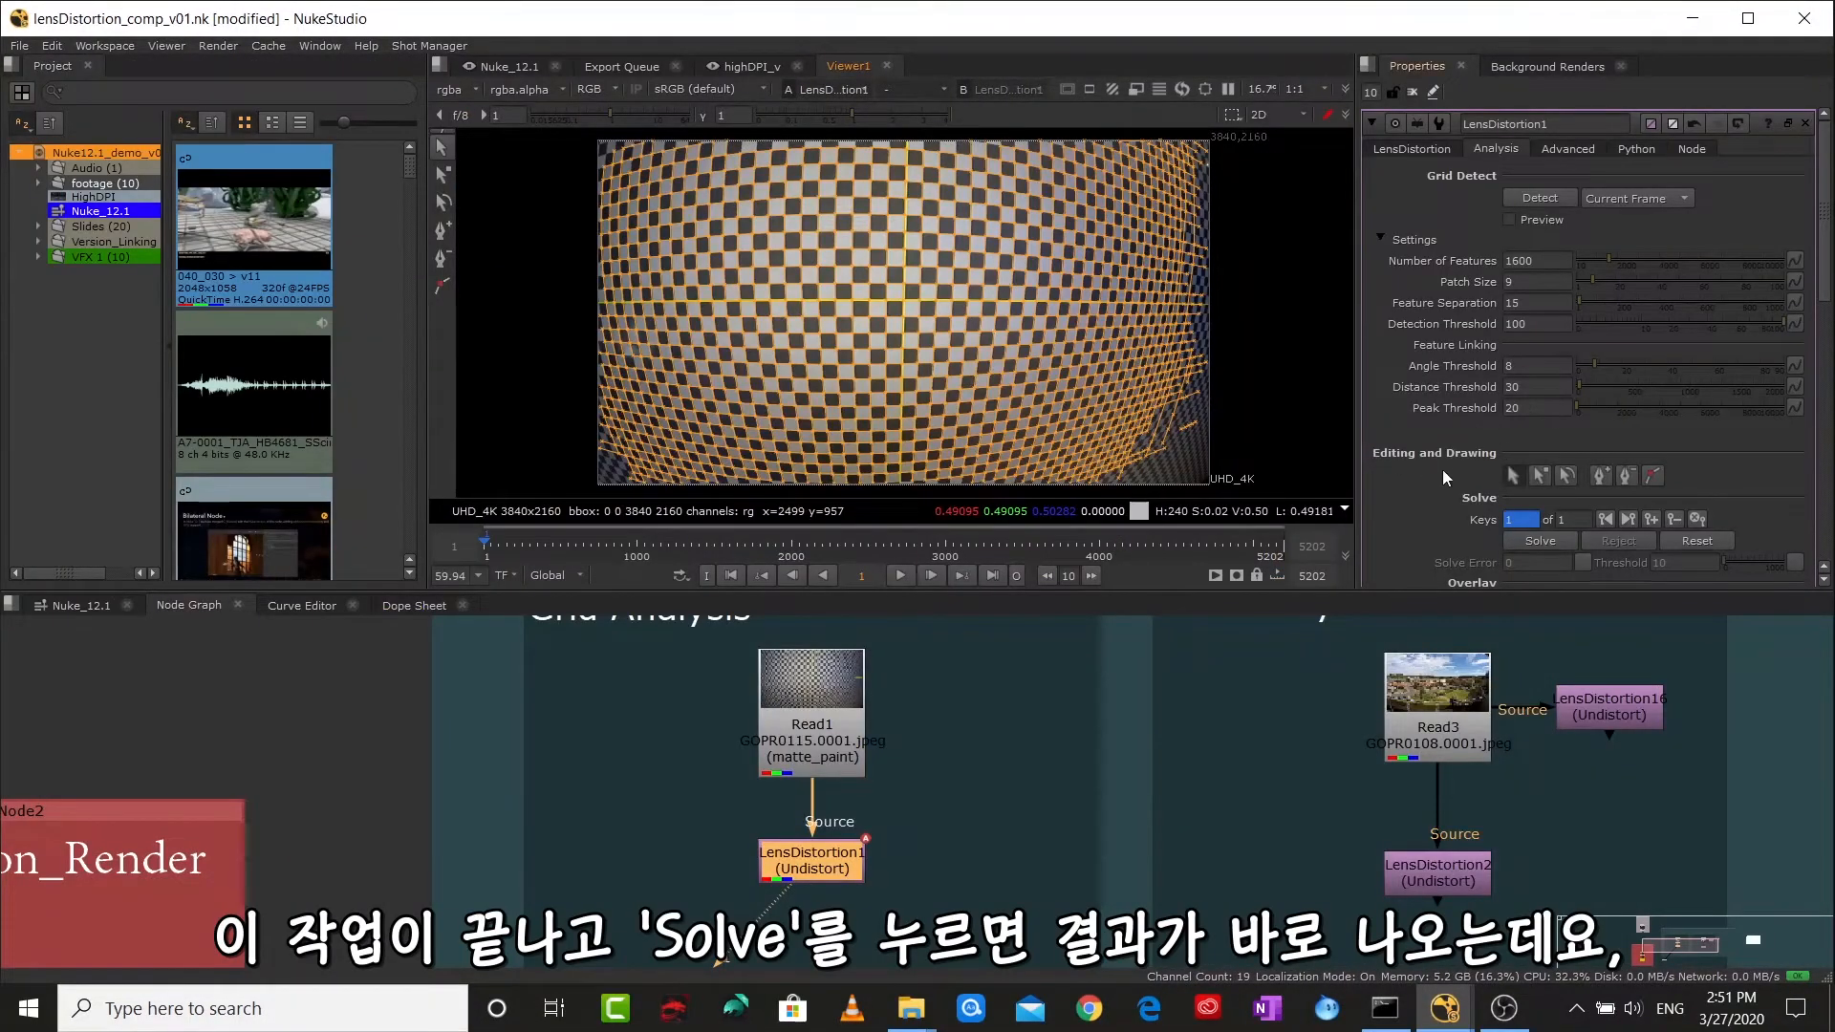
- Solve the lens distortion from the detected lines and check the node's output mode
left_click(1539, 542)
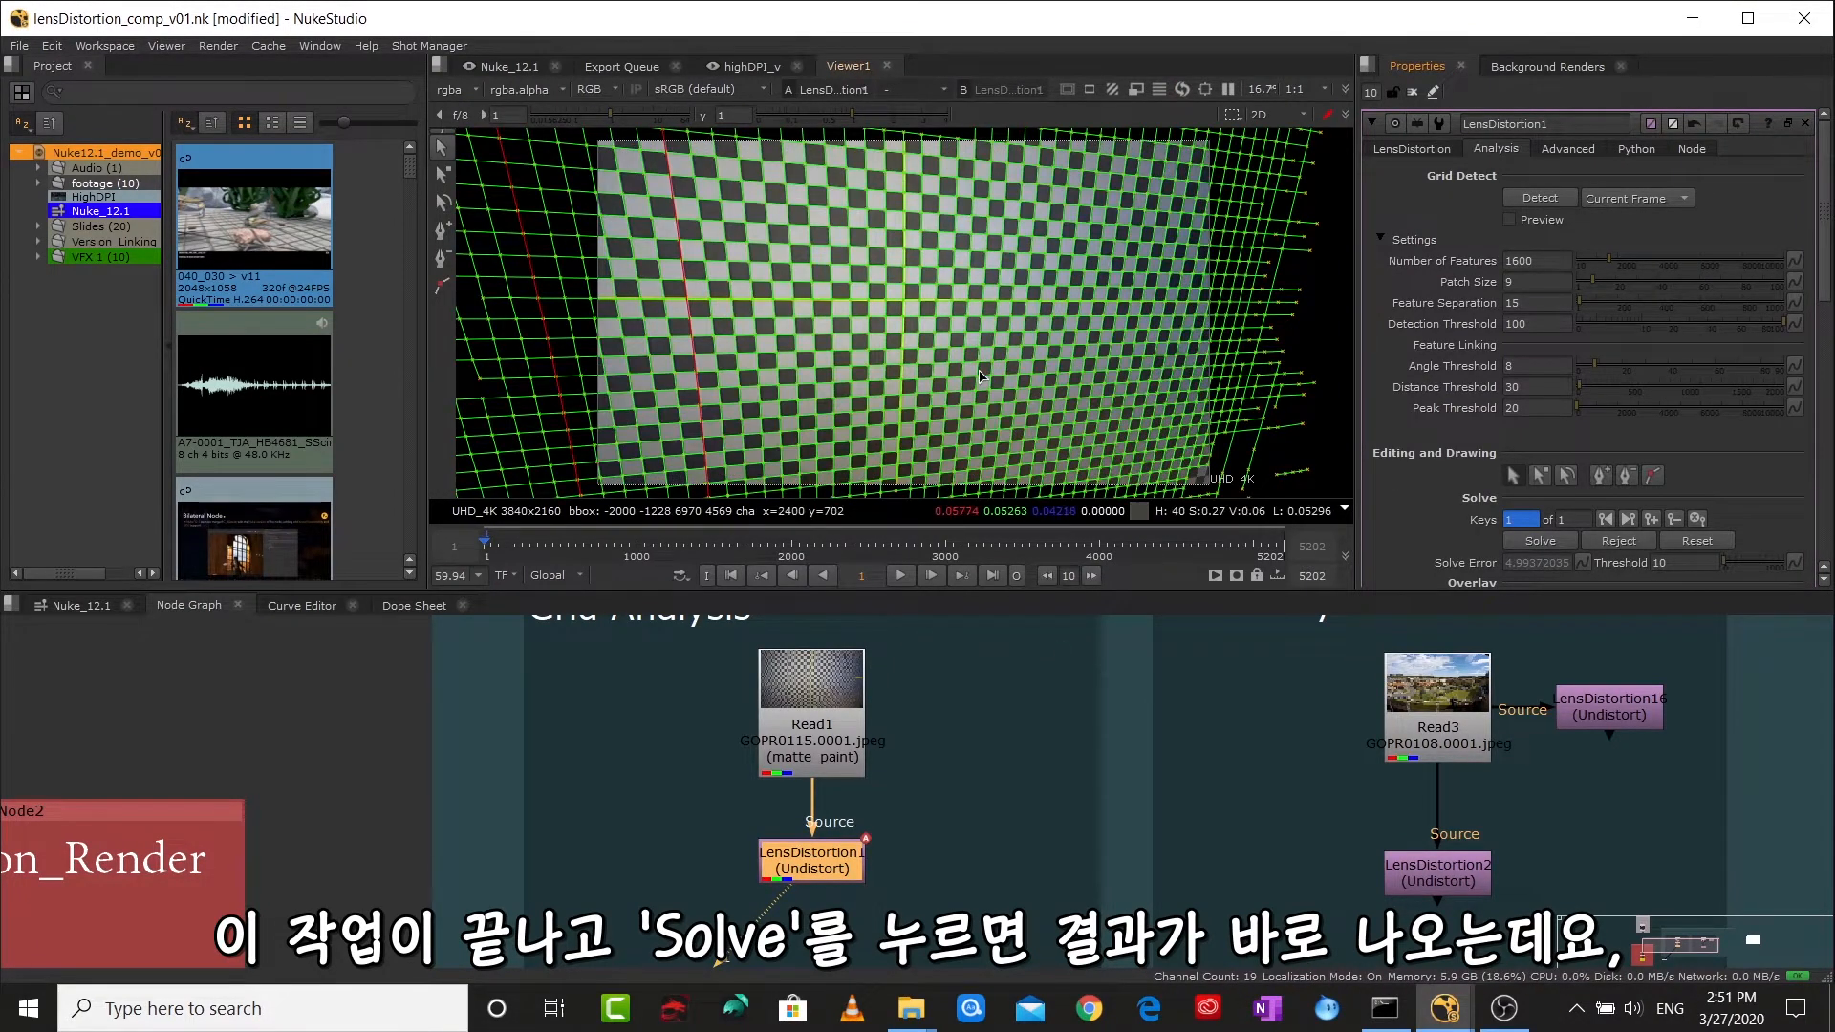
left_click(1405, 155)
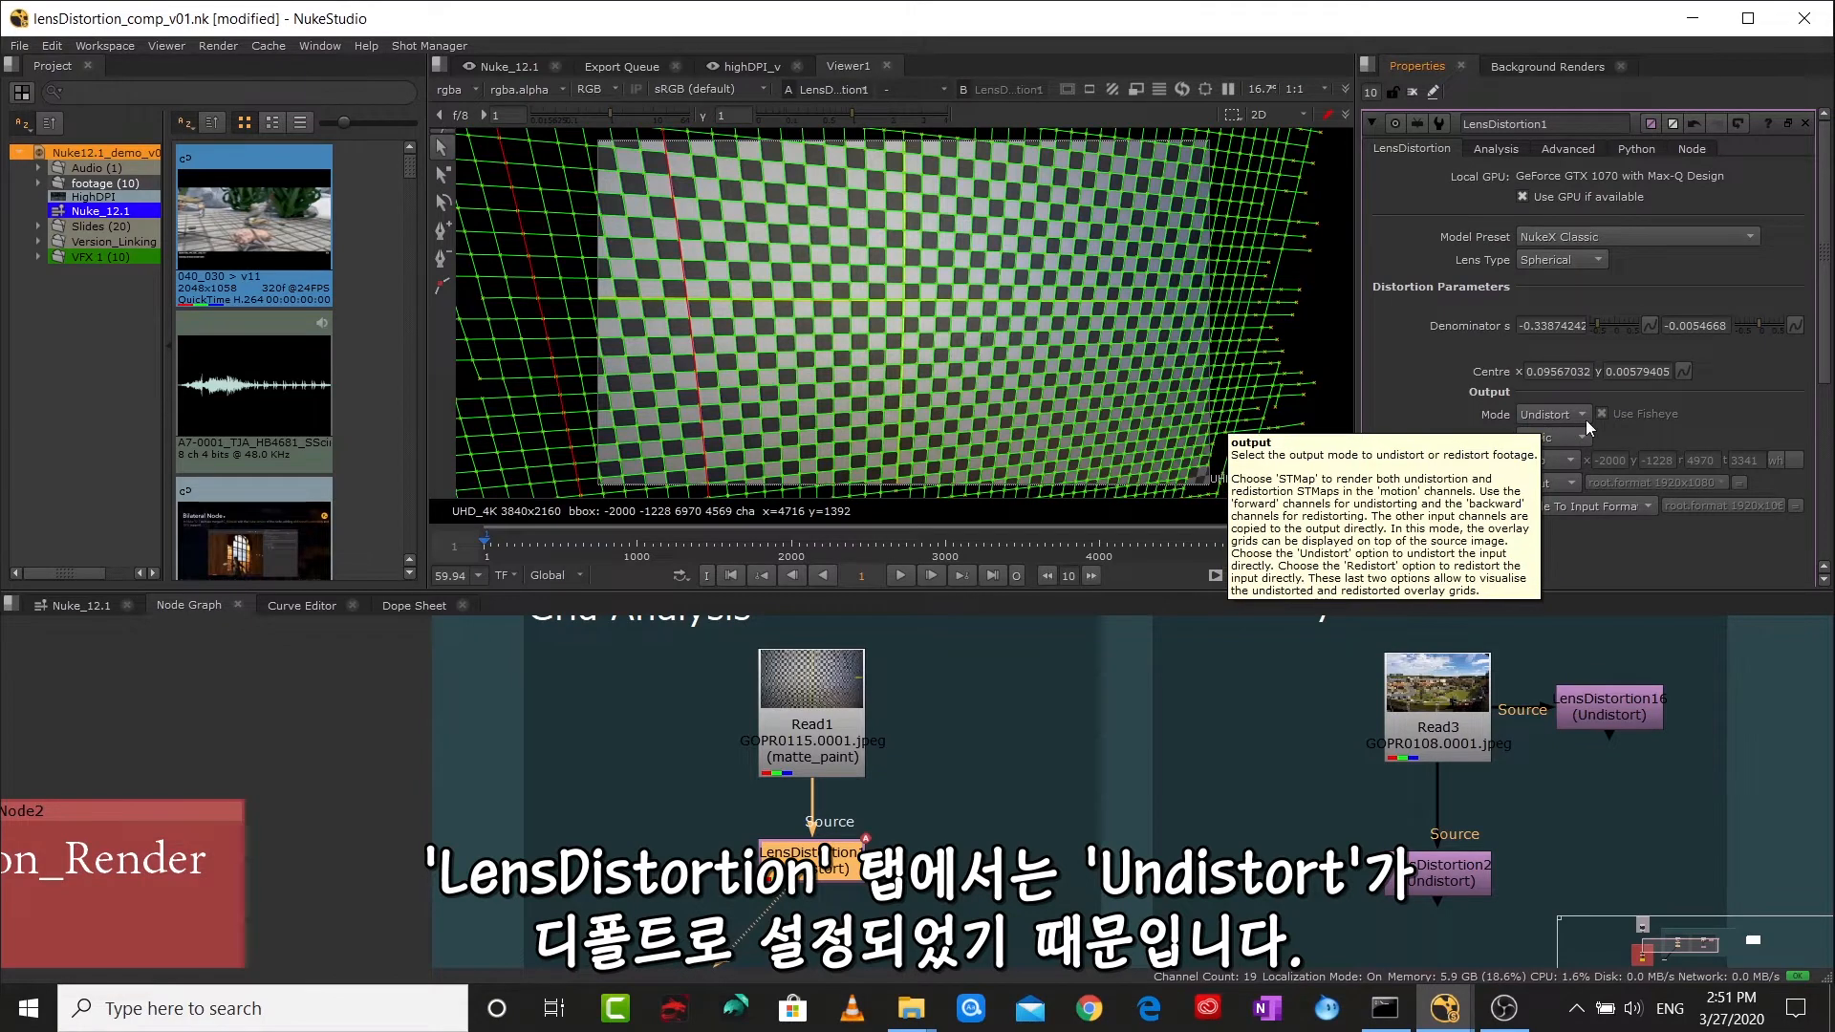
left_click(1498, 150)
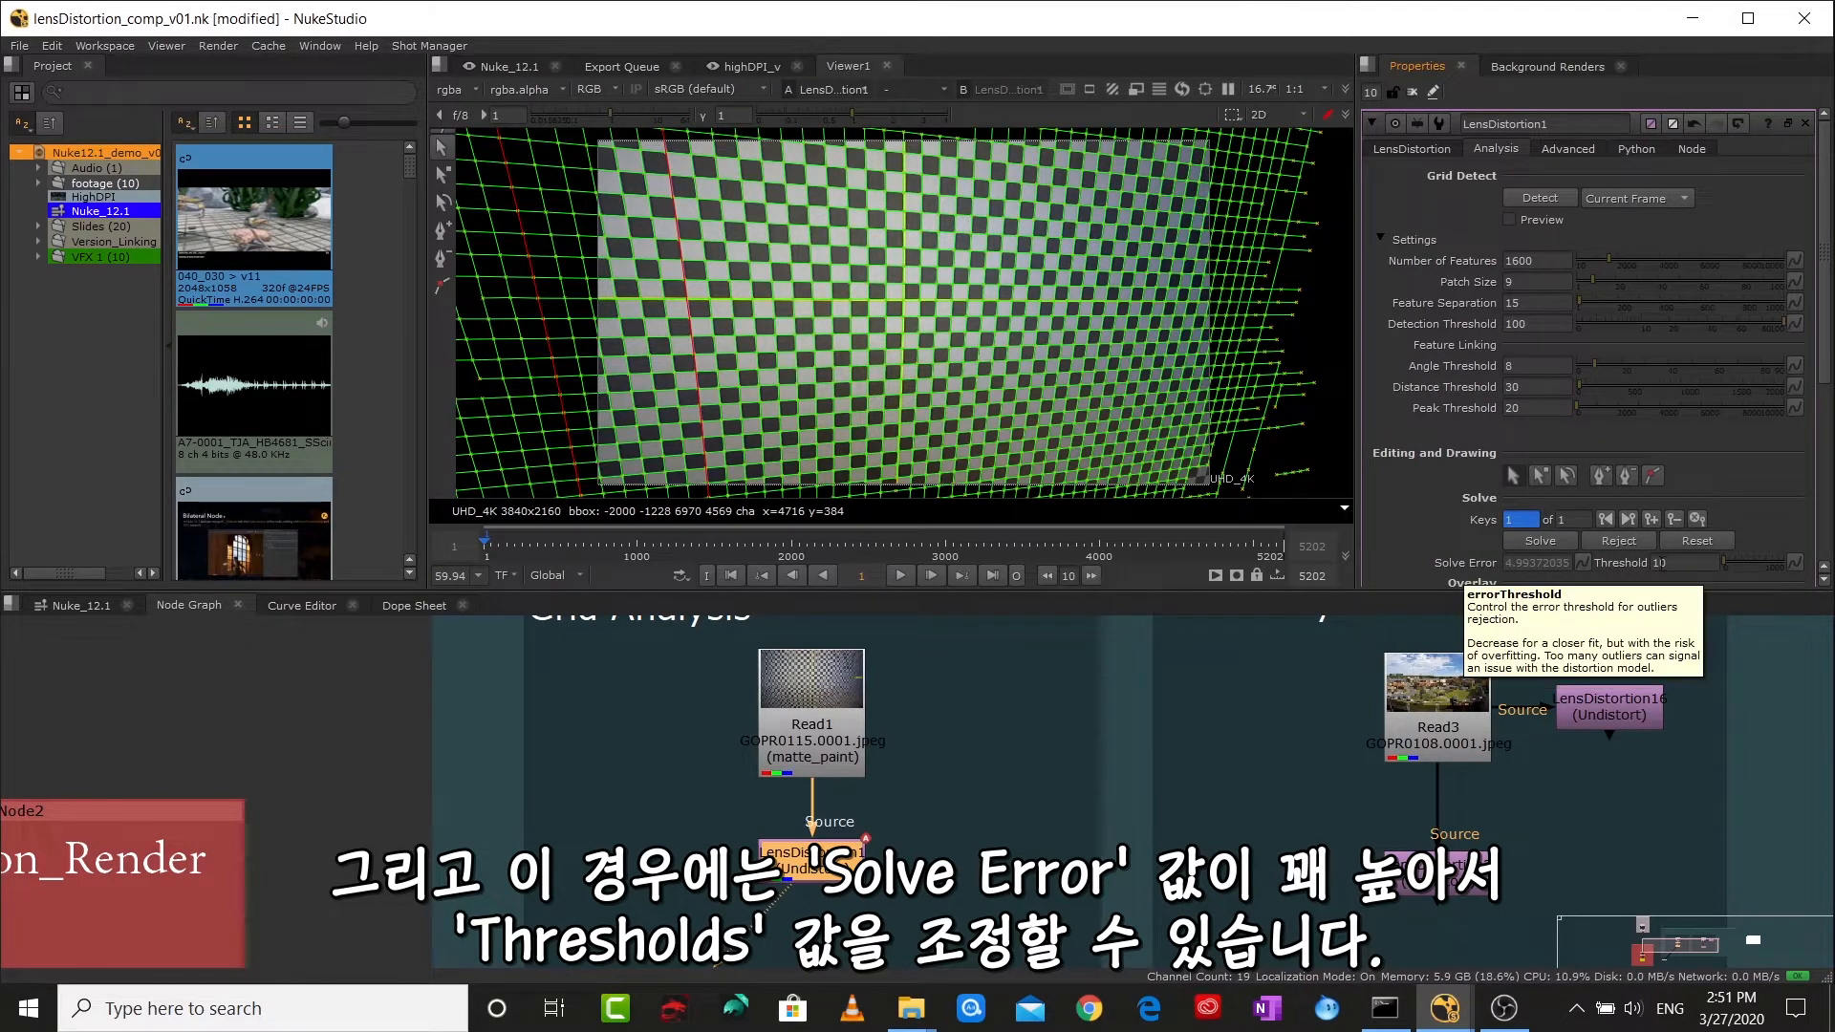
- Reject the outlying lines using an error Threshold of 5 and solve the lens distortion again
left_click(1668, 563)
key("Down")
key("Down")
key("Down")
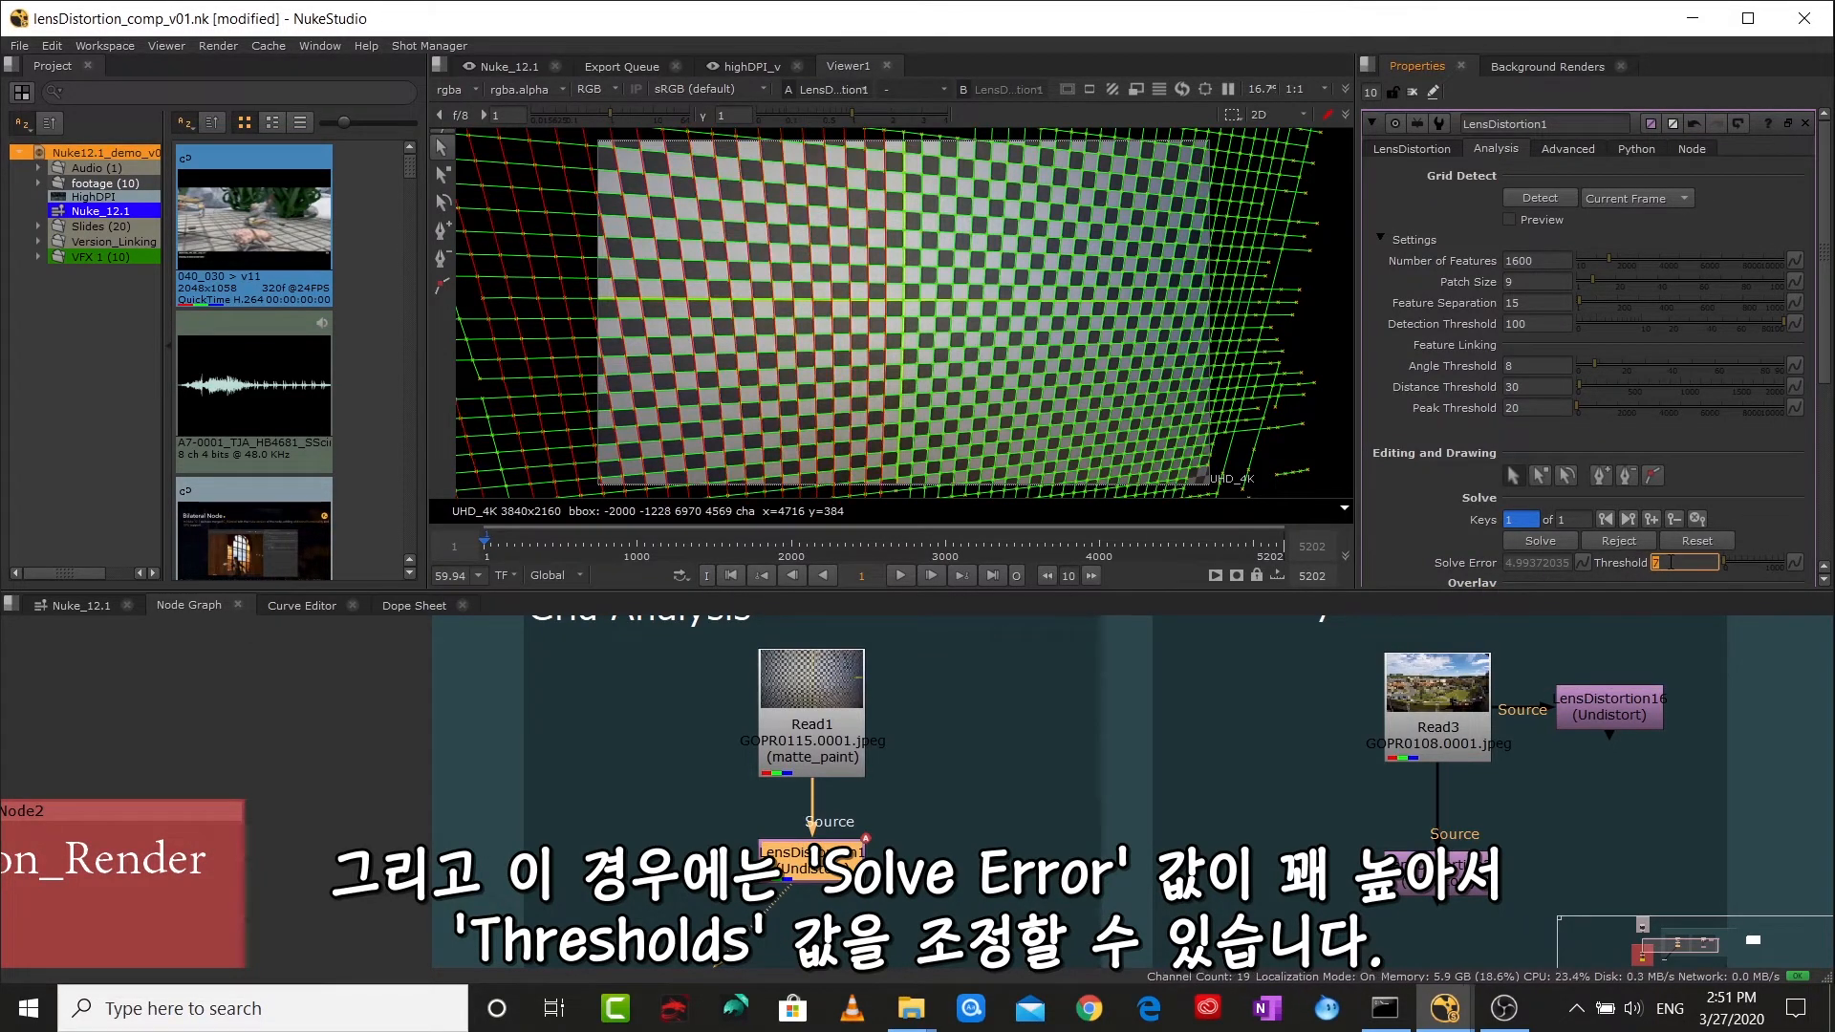
key("Down")
key("Down")
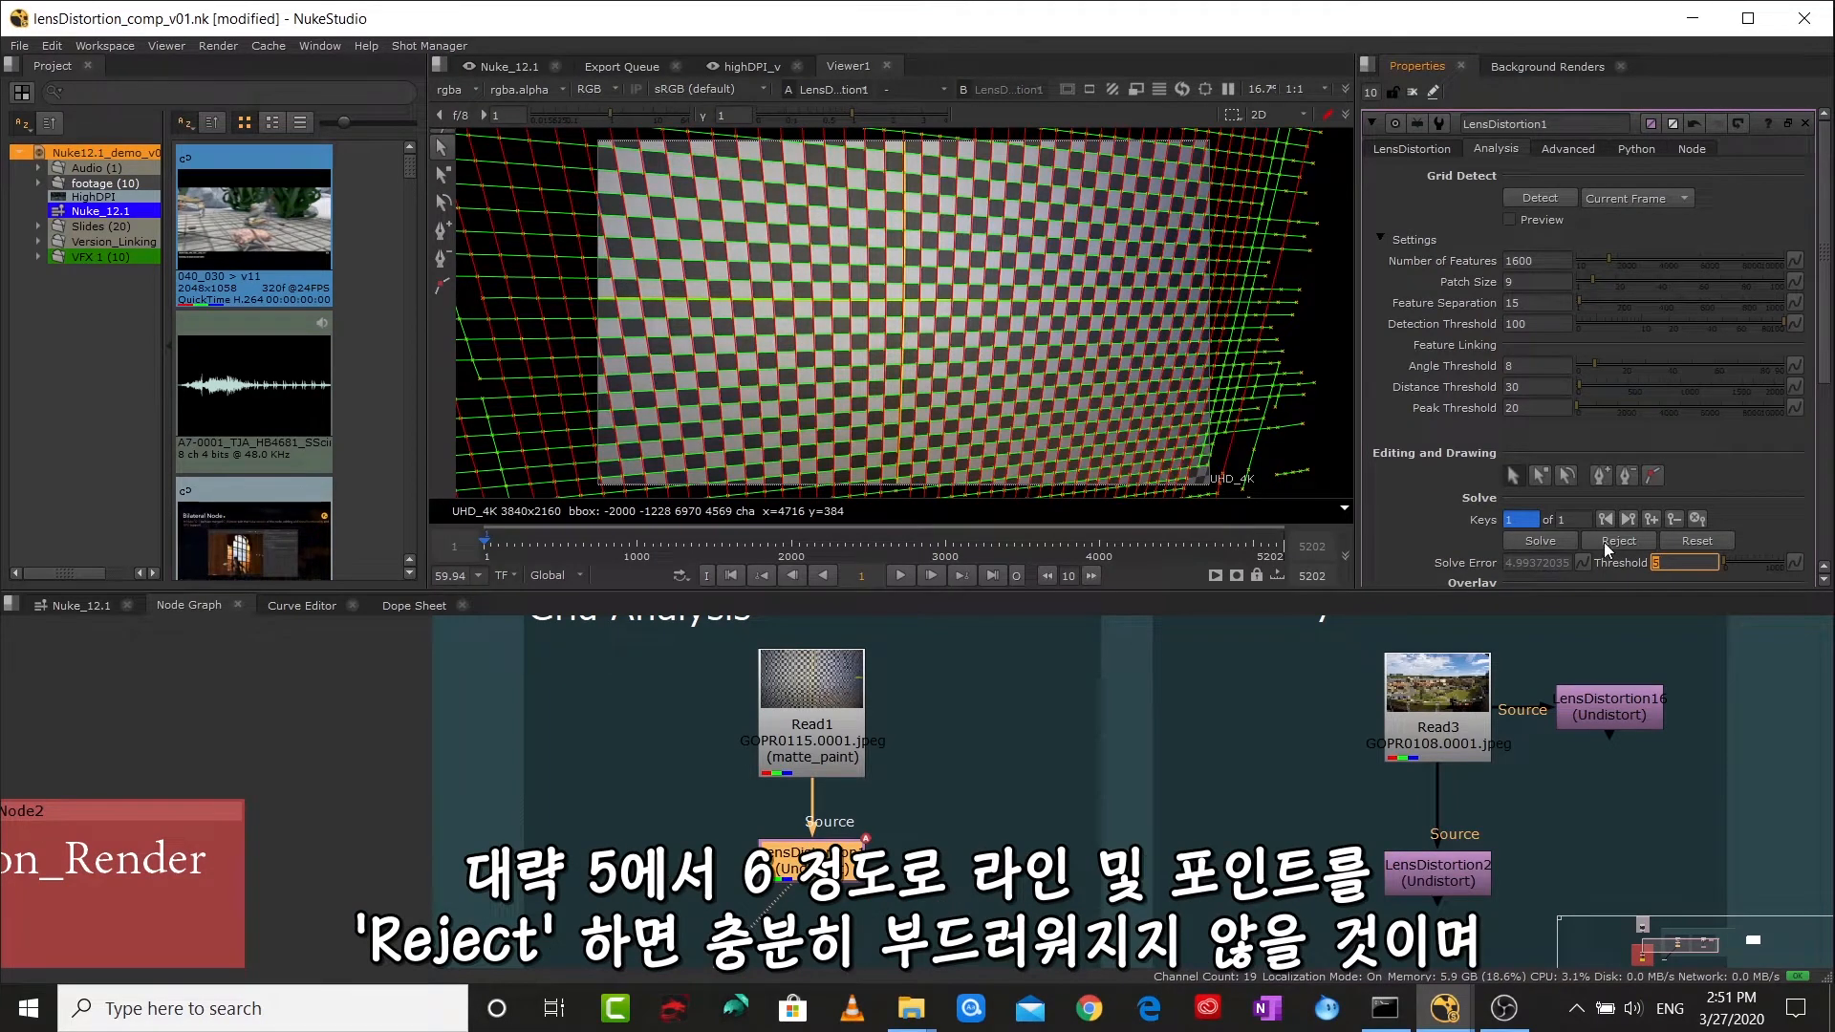
left_click(1606, 542)
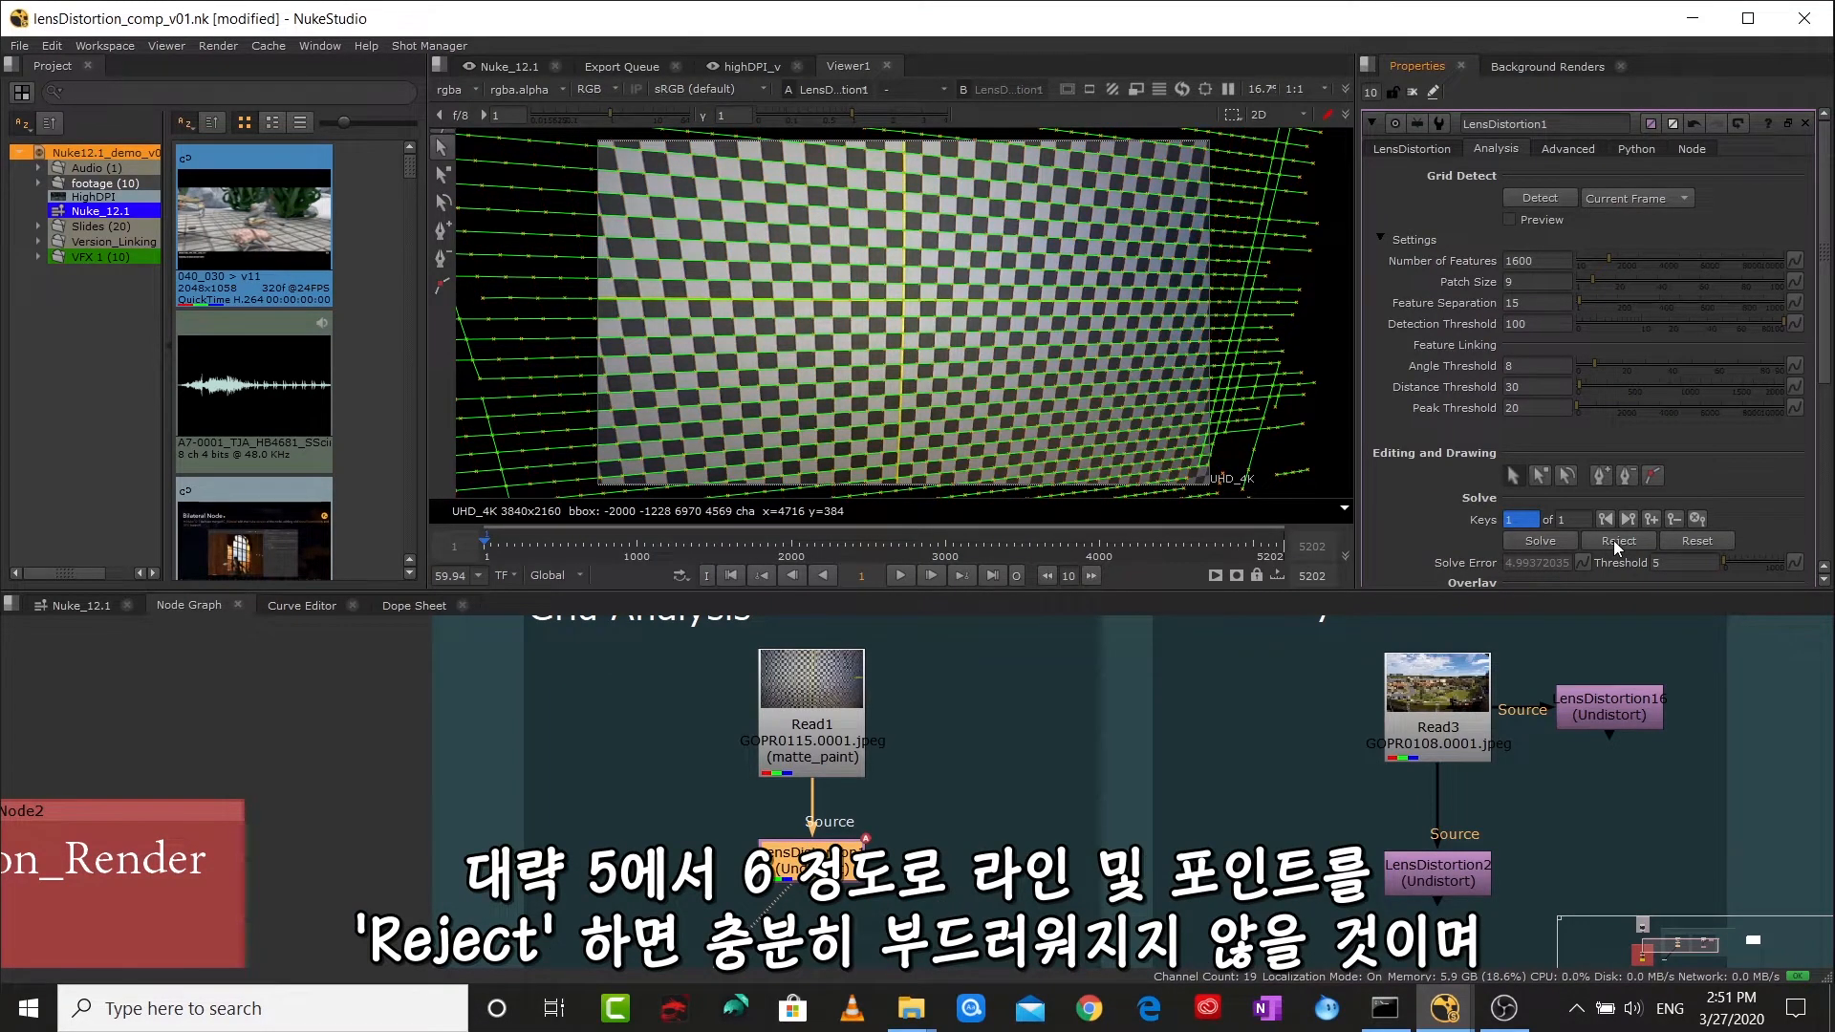
left_click(1543, 543)
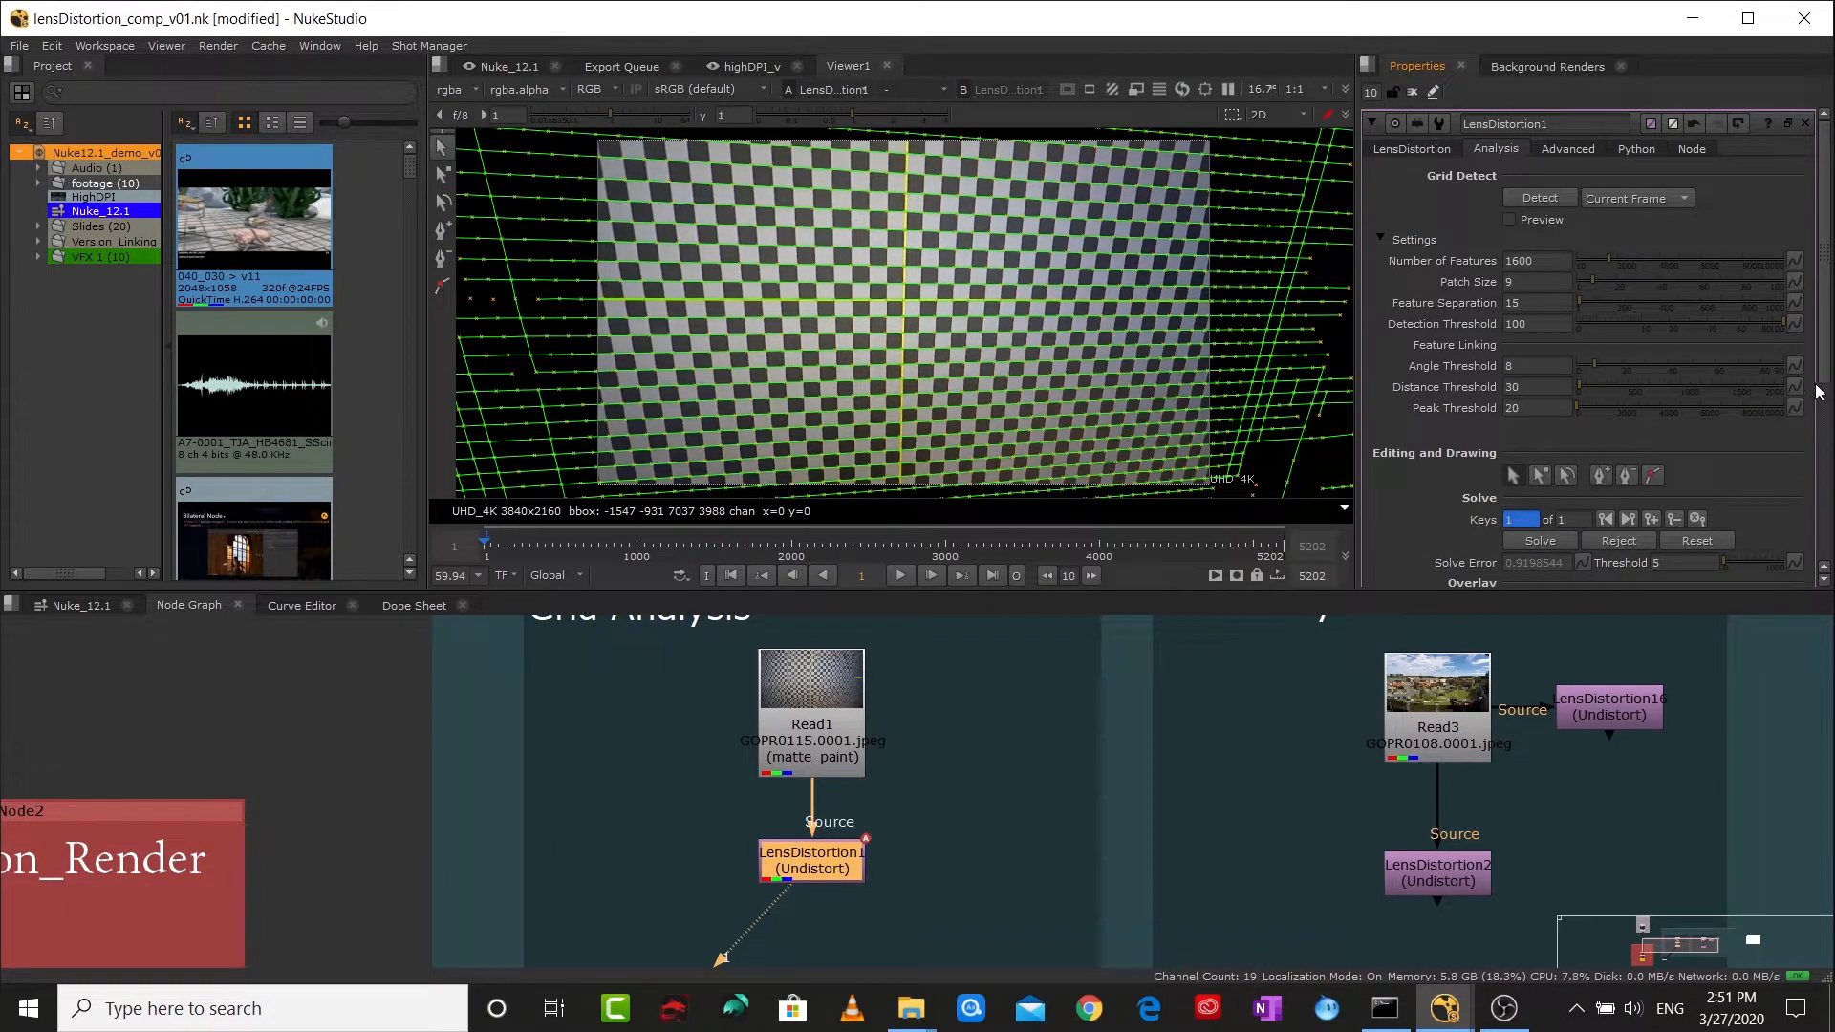
scroll(1820, 387, "down", 3)
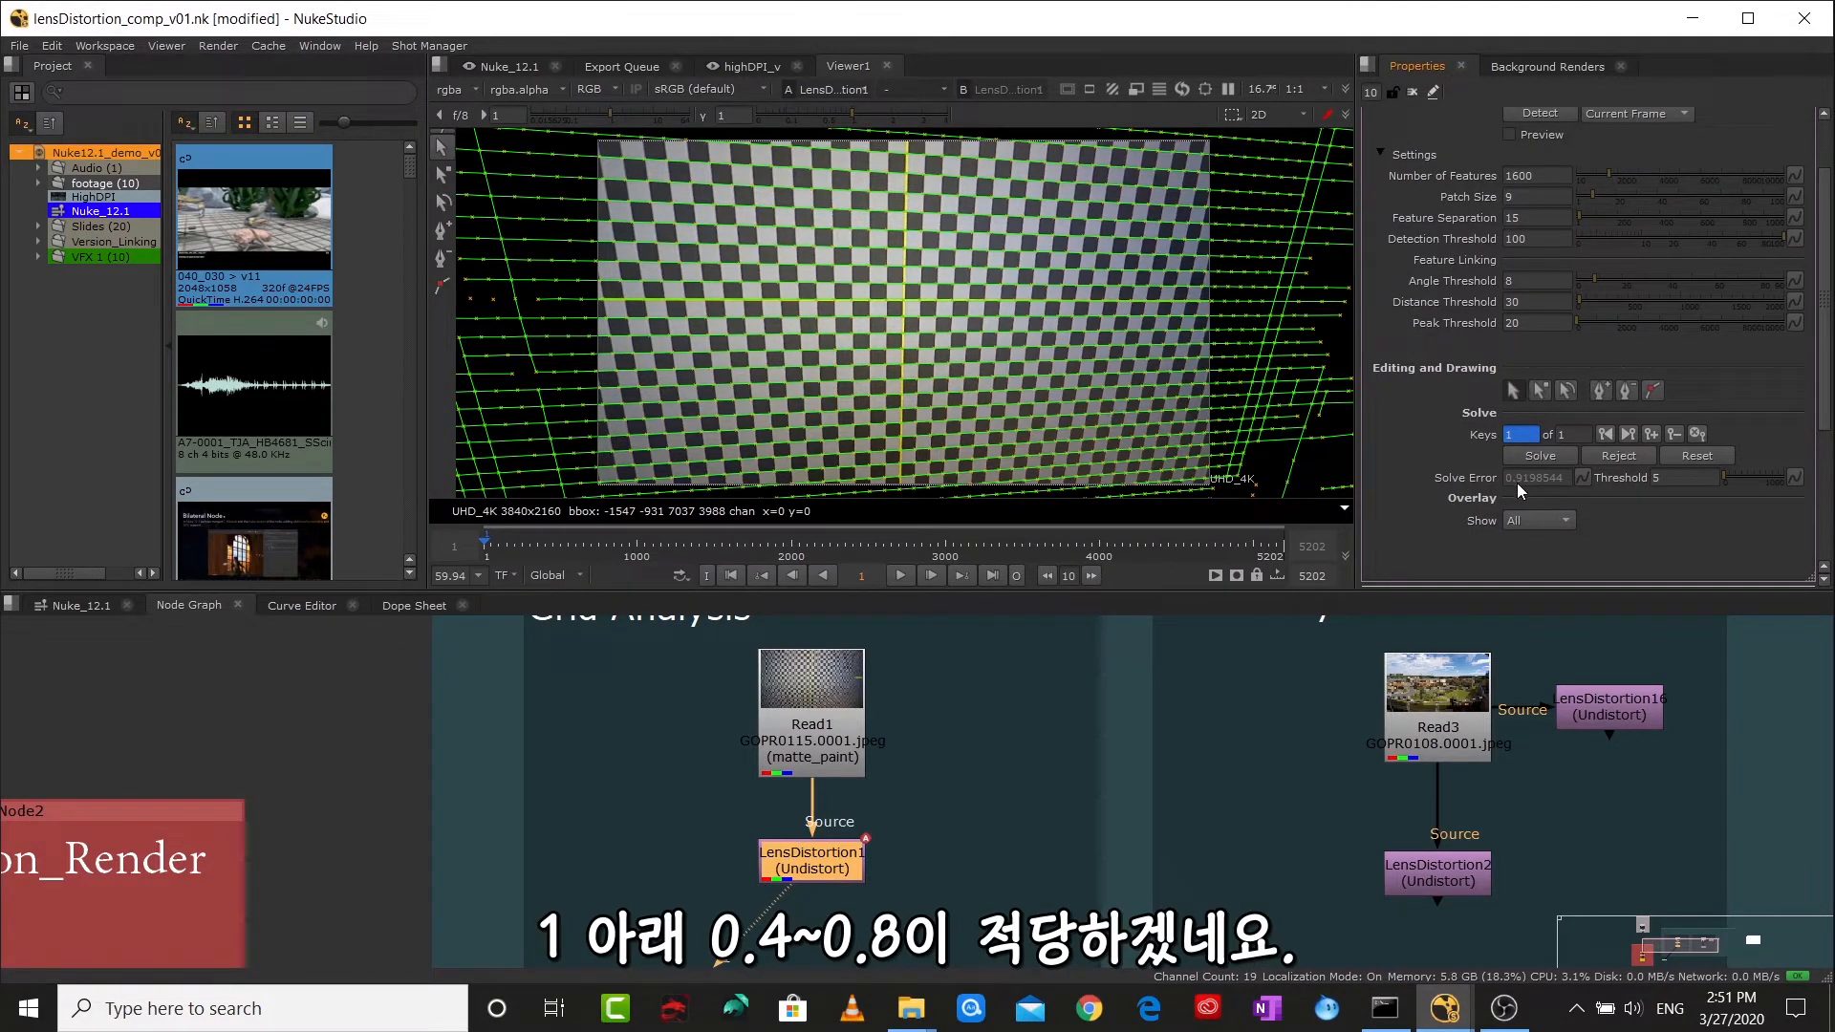
- Compare the original Read1 plate with the undistorted LensDistortion1 output by alternating between them in the viewer
left_click(972, 708)
left_click(794, 728)
key("1")
left_click(824, 858)
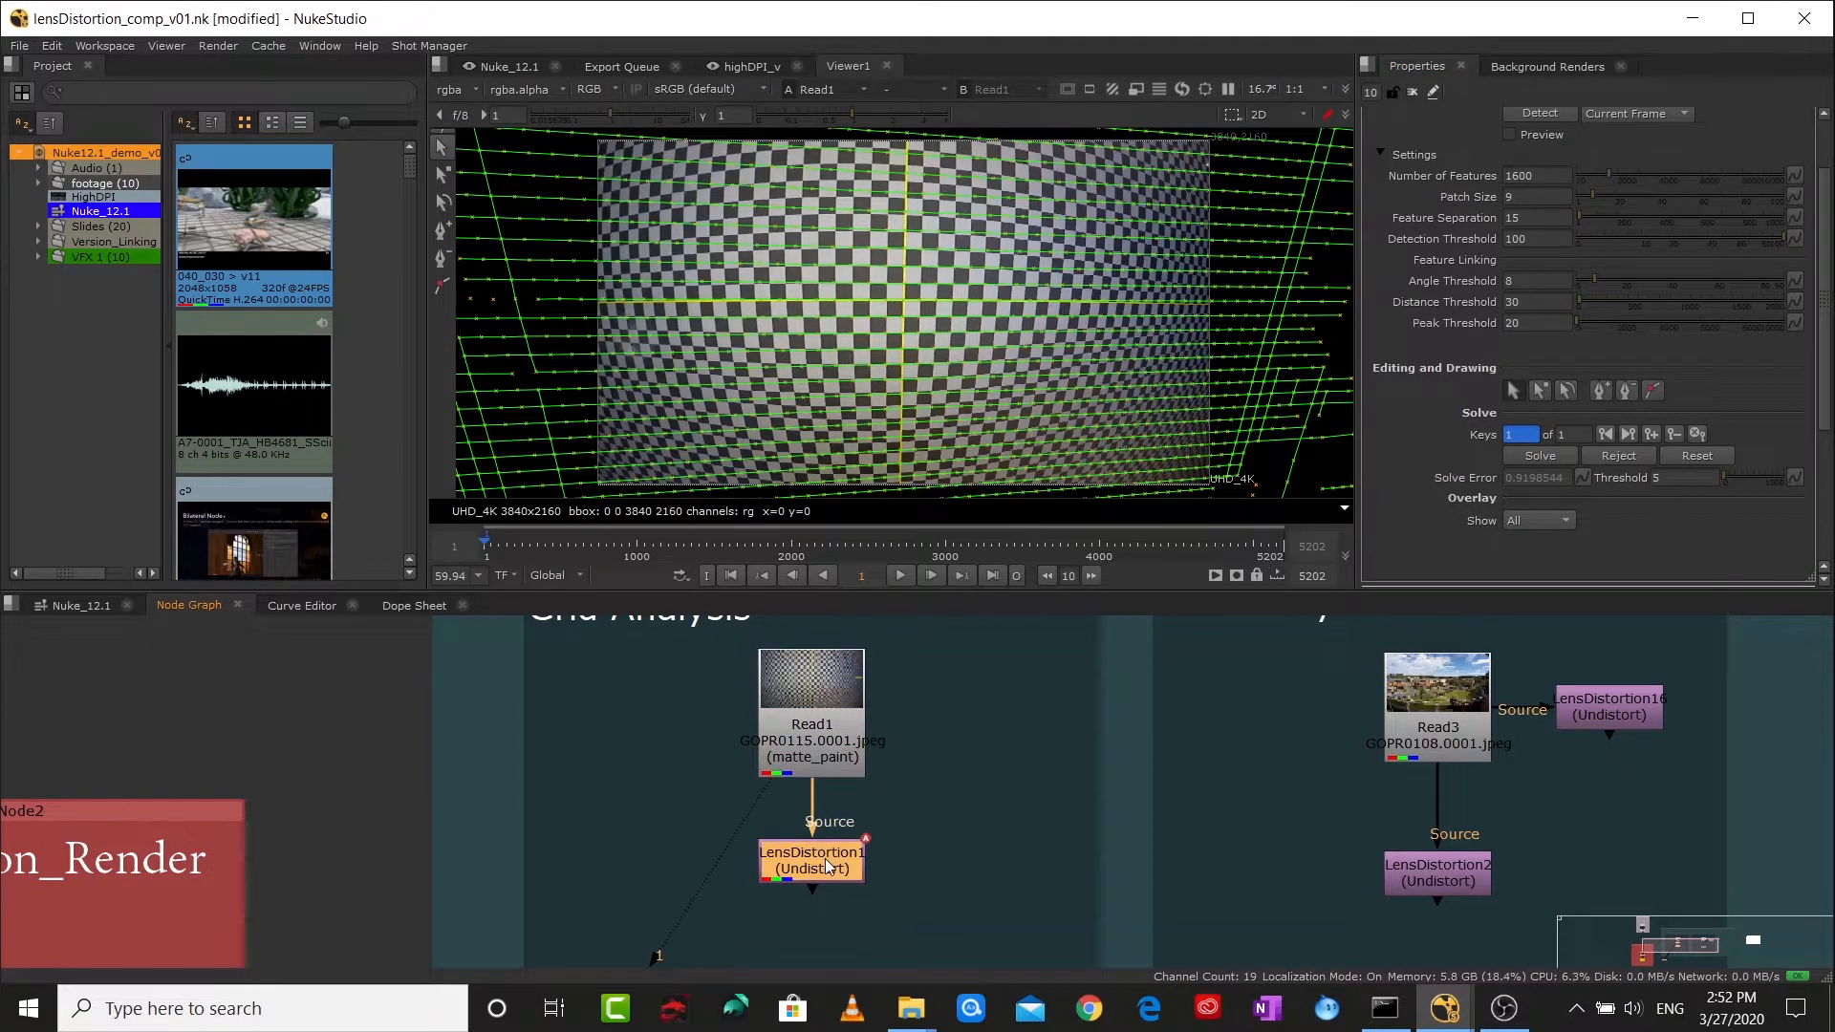
key("1")
left_click(821, 738)
key("1")
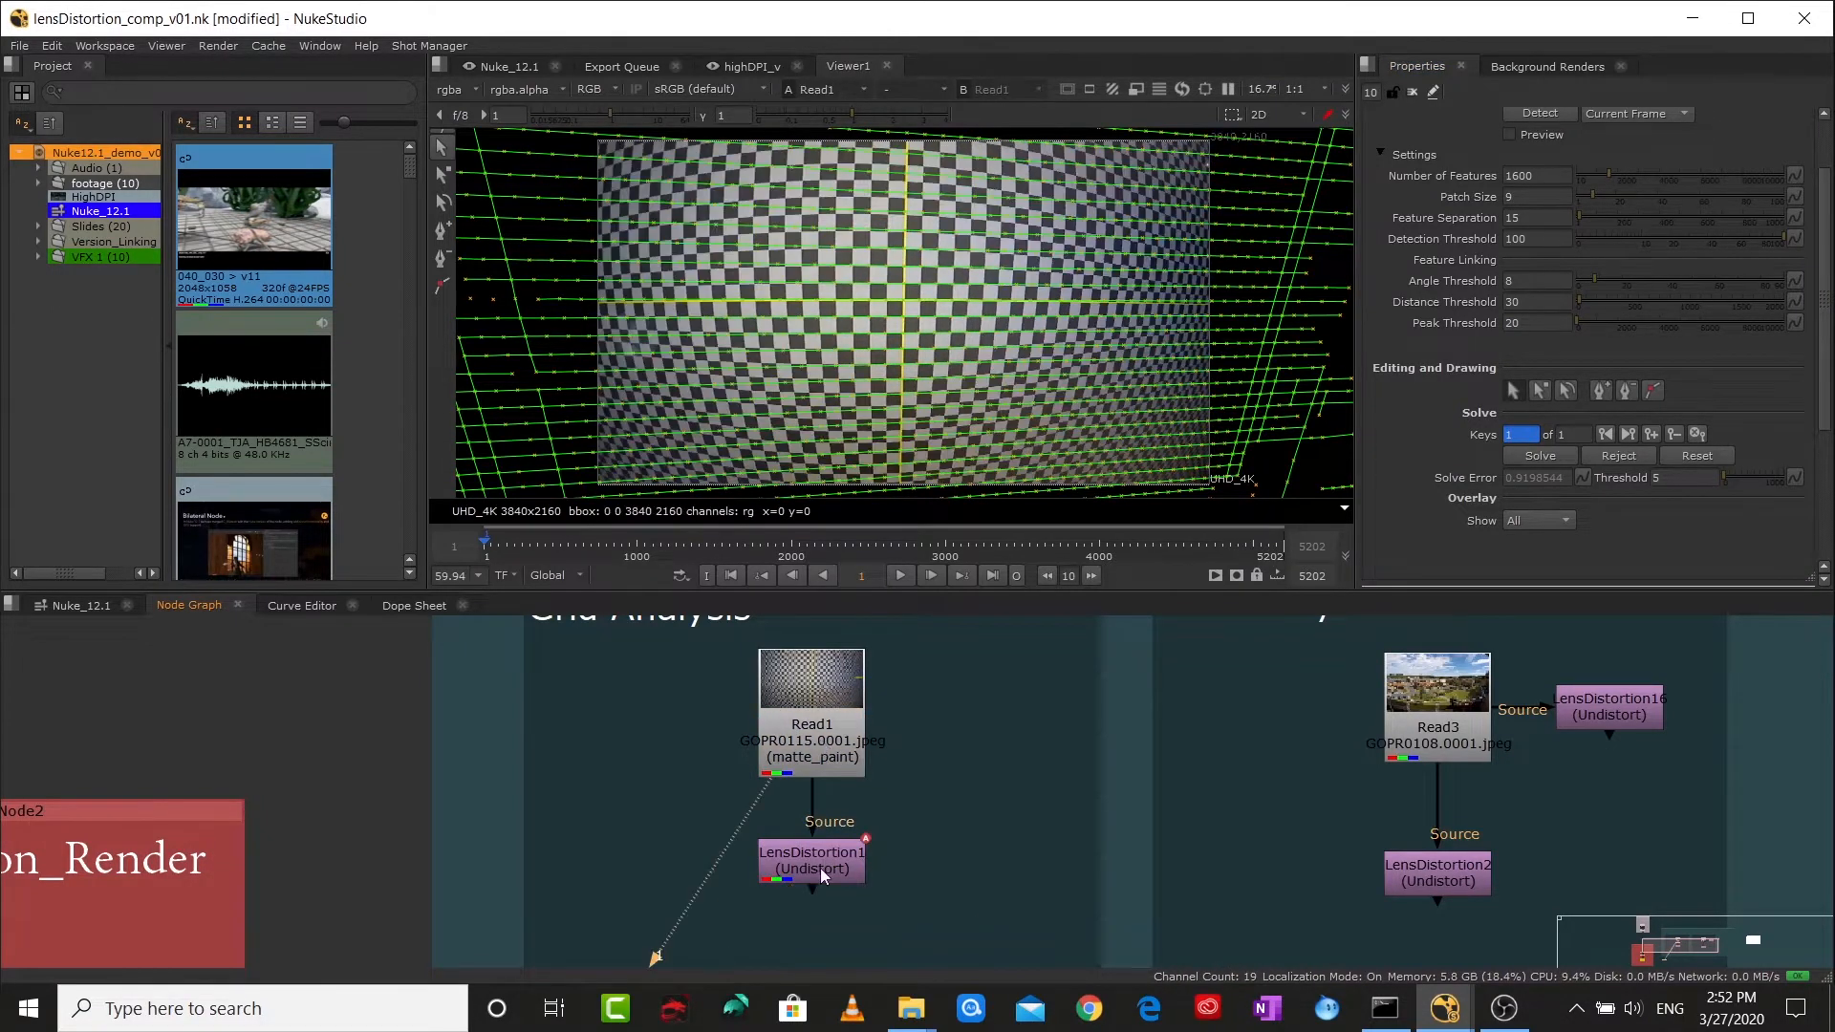
left_click(820, 868)
key("1")
- Show the Line Analysis plate Read3 in the viewer, close the open node properties, and inspect the plate's bent straight edges enlarged
left_click_drag(1035, 707, 715, 749)
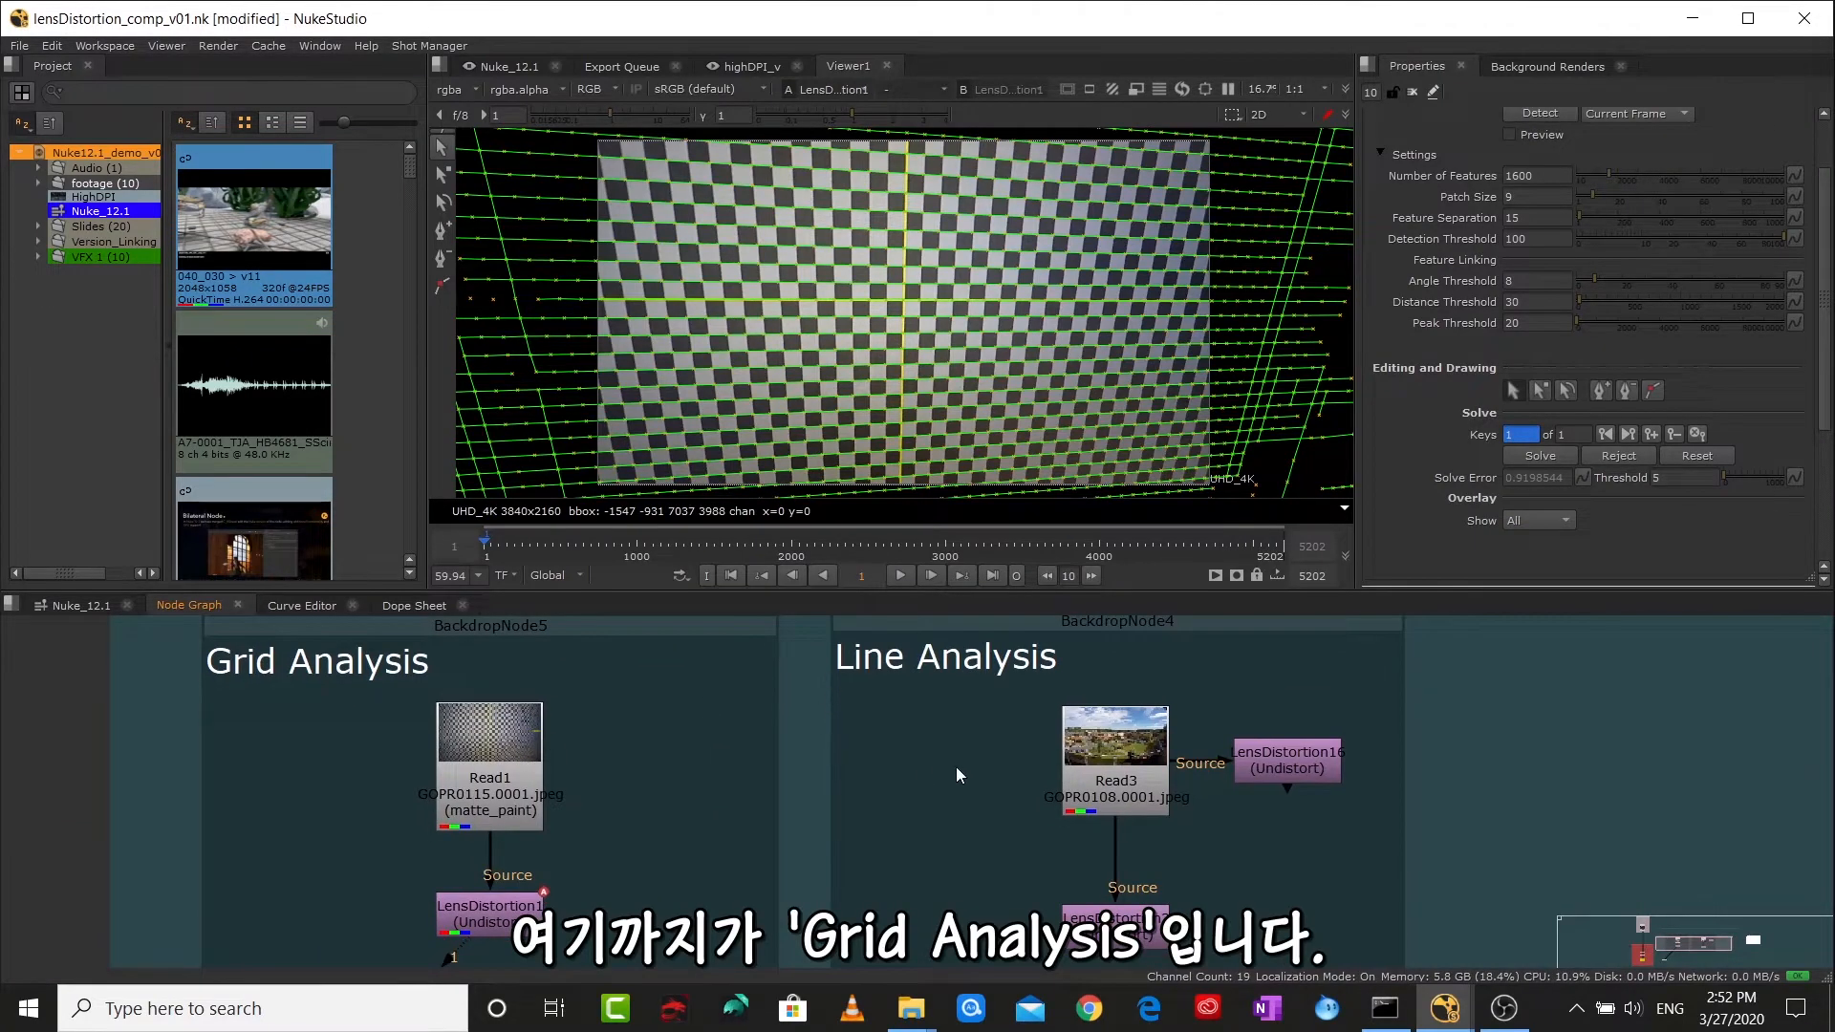
left_click_drag(977, 766, 721, 776)
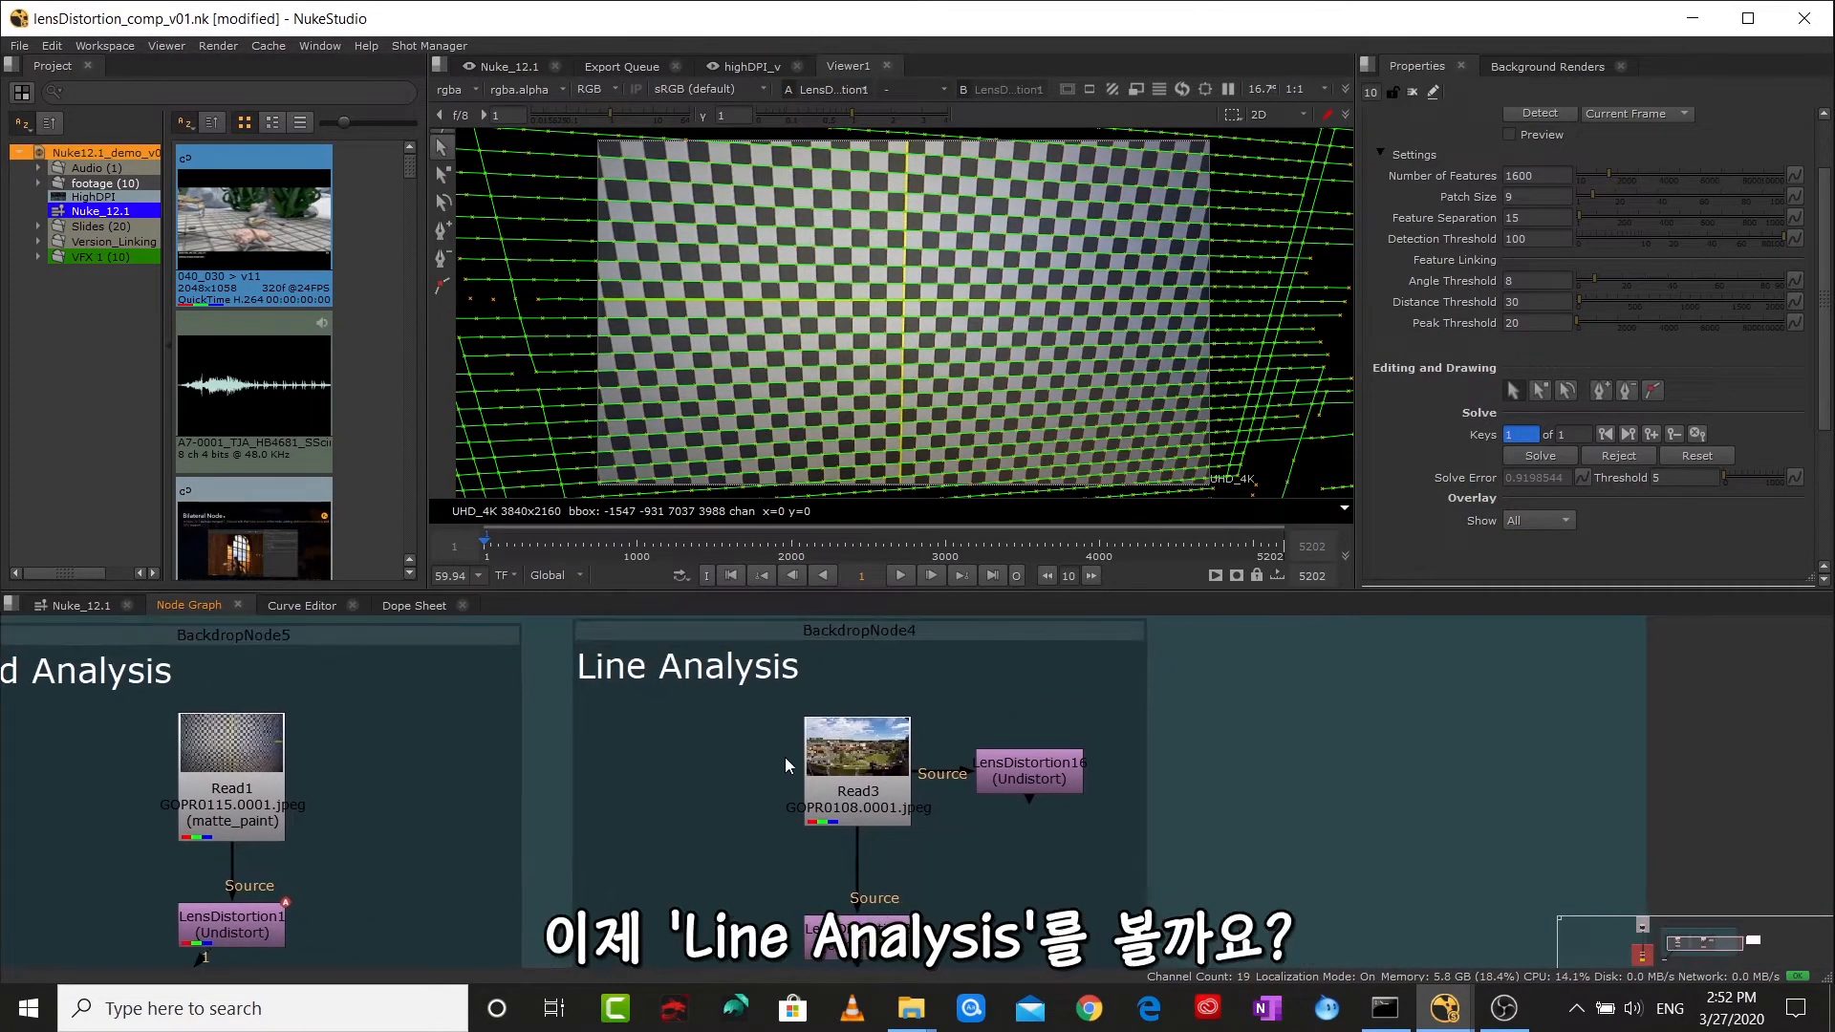
left_click(870, 788)
key("1")
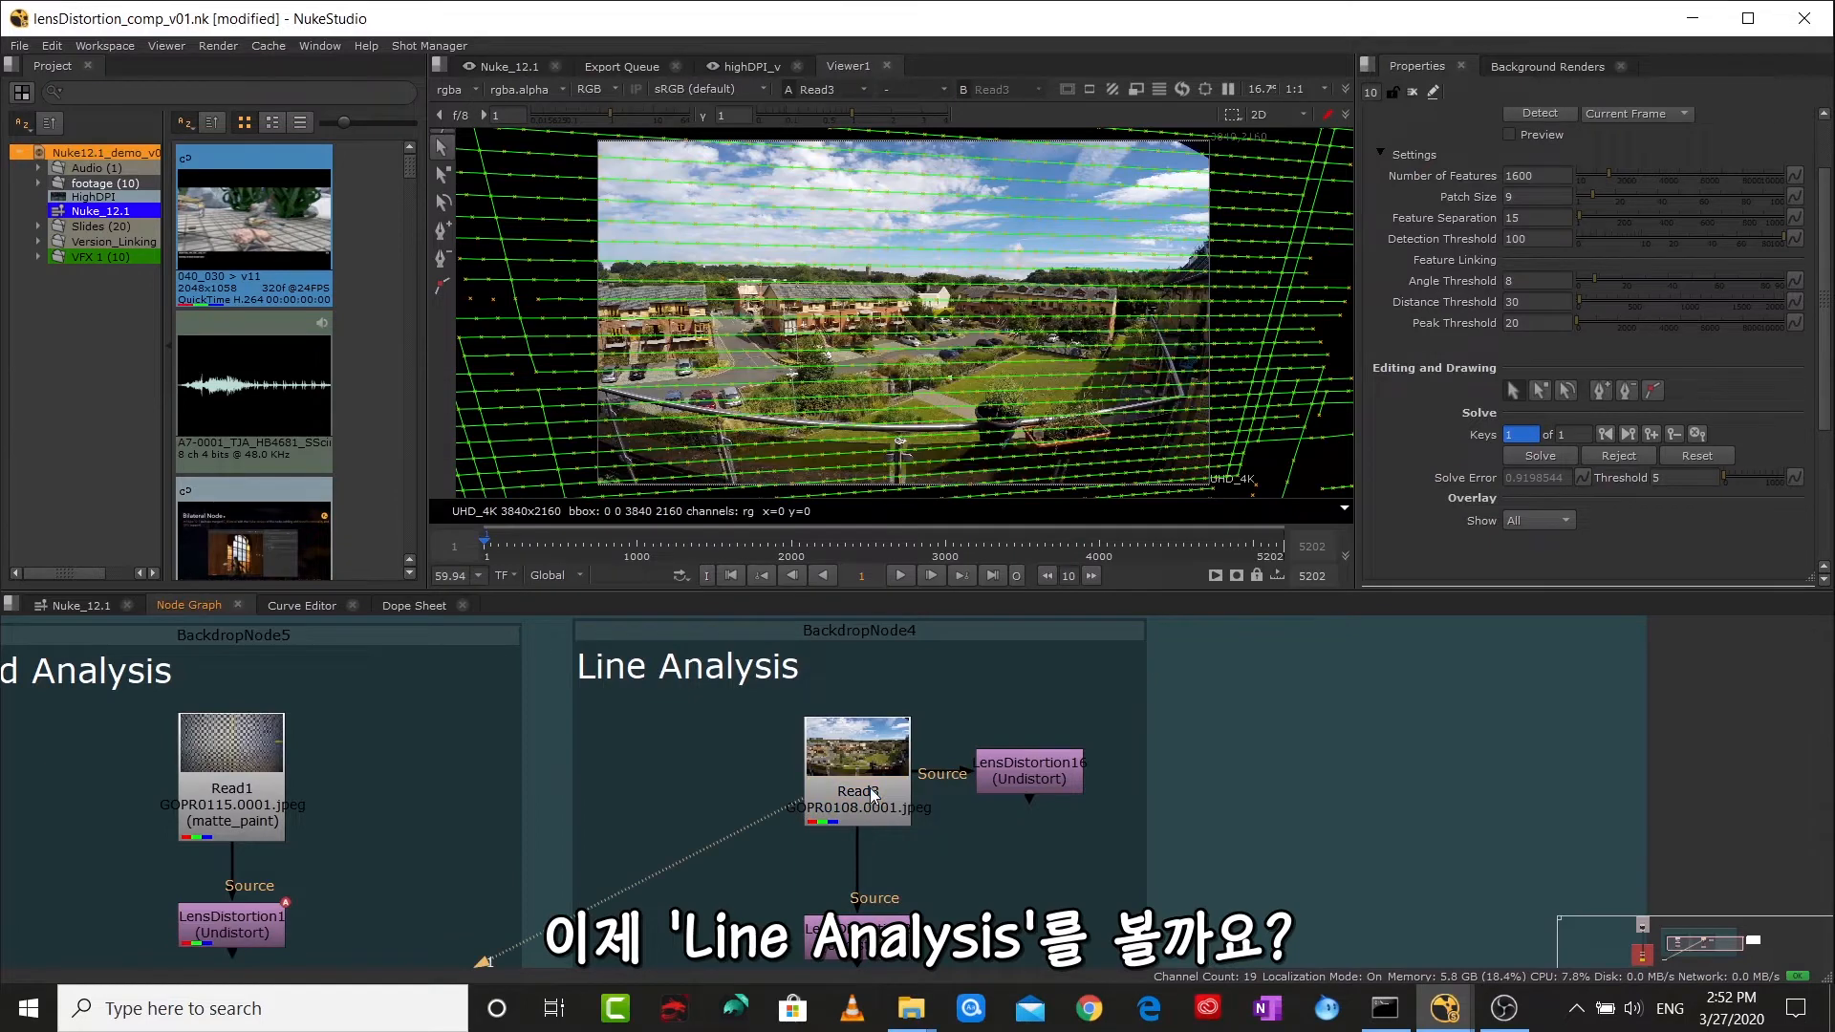
left_click(1412, 92)
key("space")
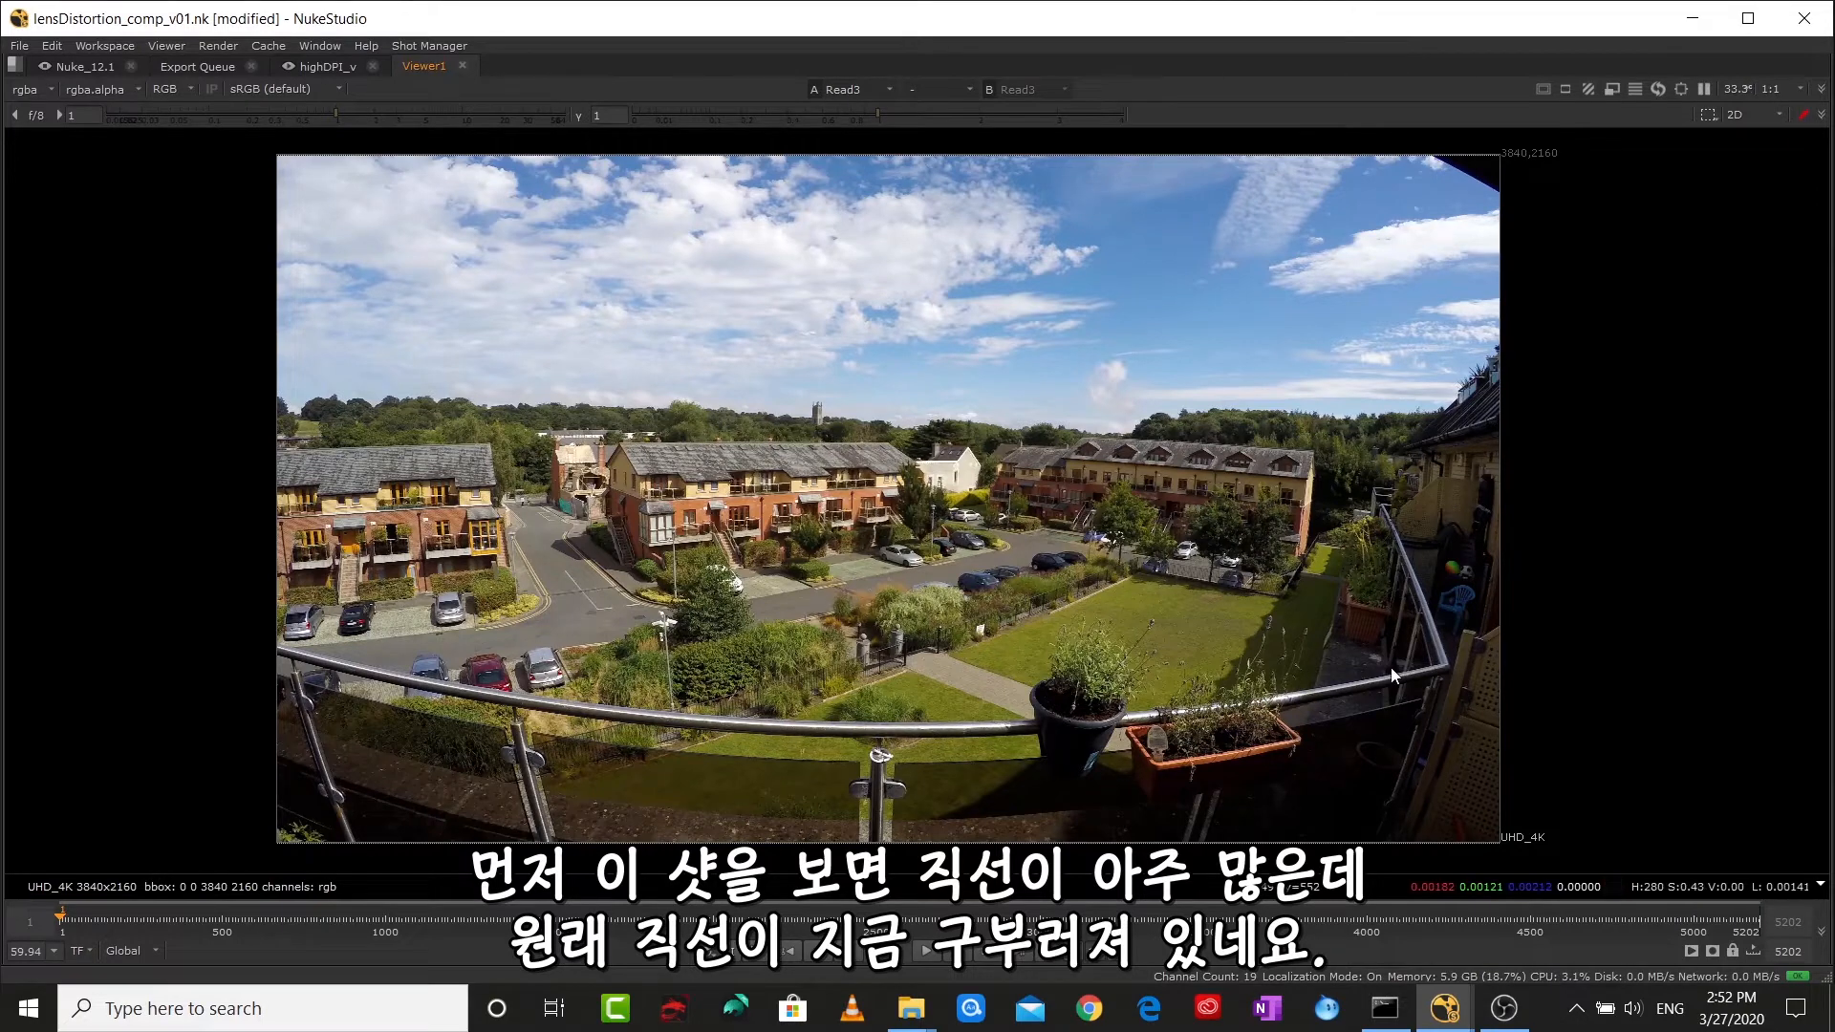
key("space")
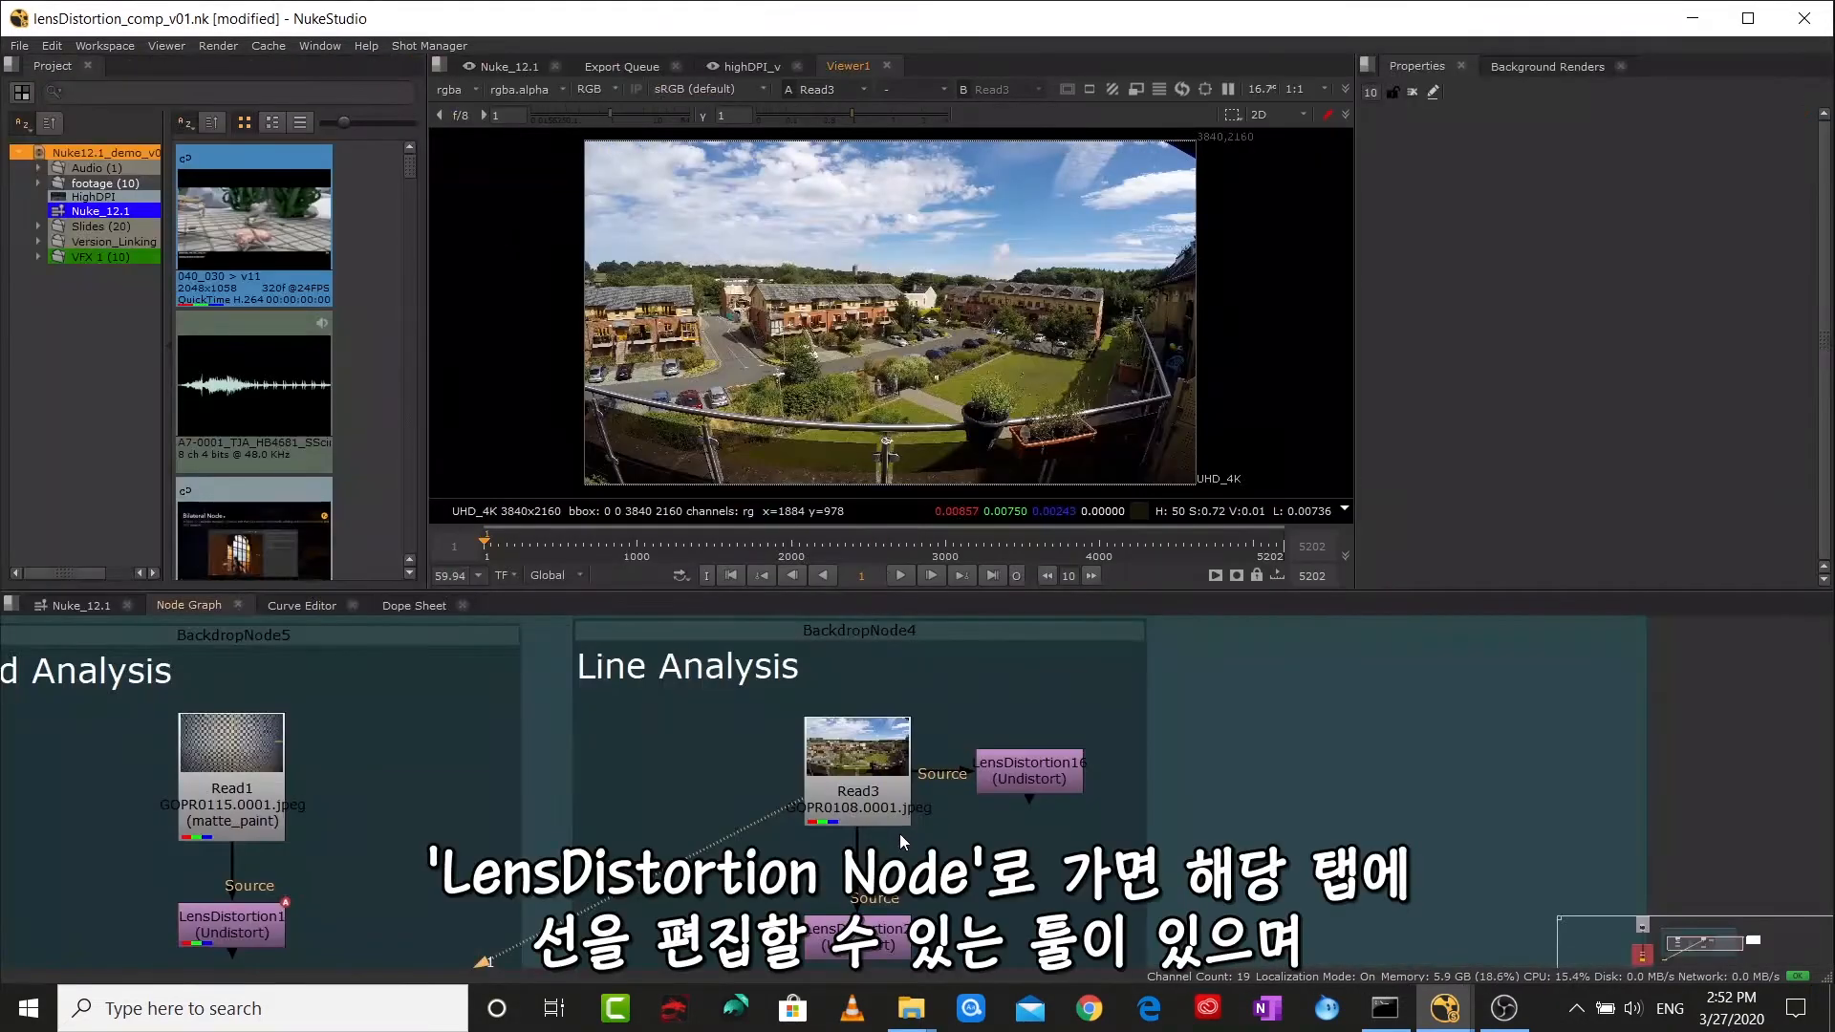
- Open the LensDistortion2 node's properties and show its Analysis controls
scroll(898, 833, "down", 2)
double_click(855, 824)
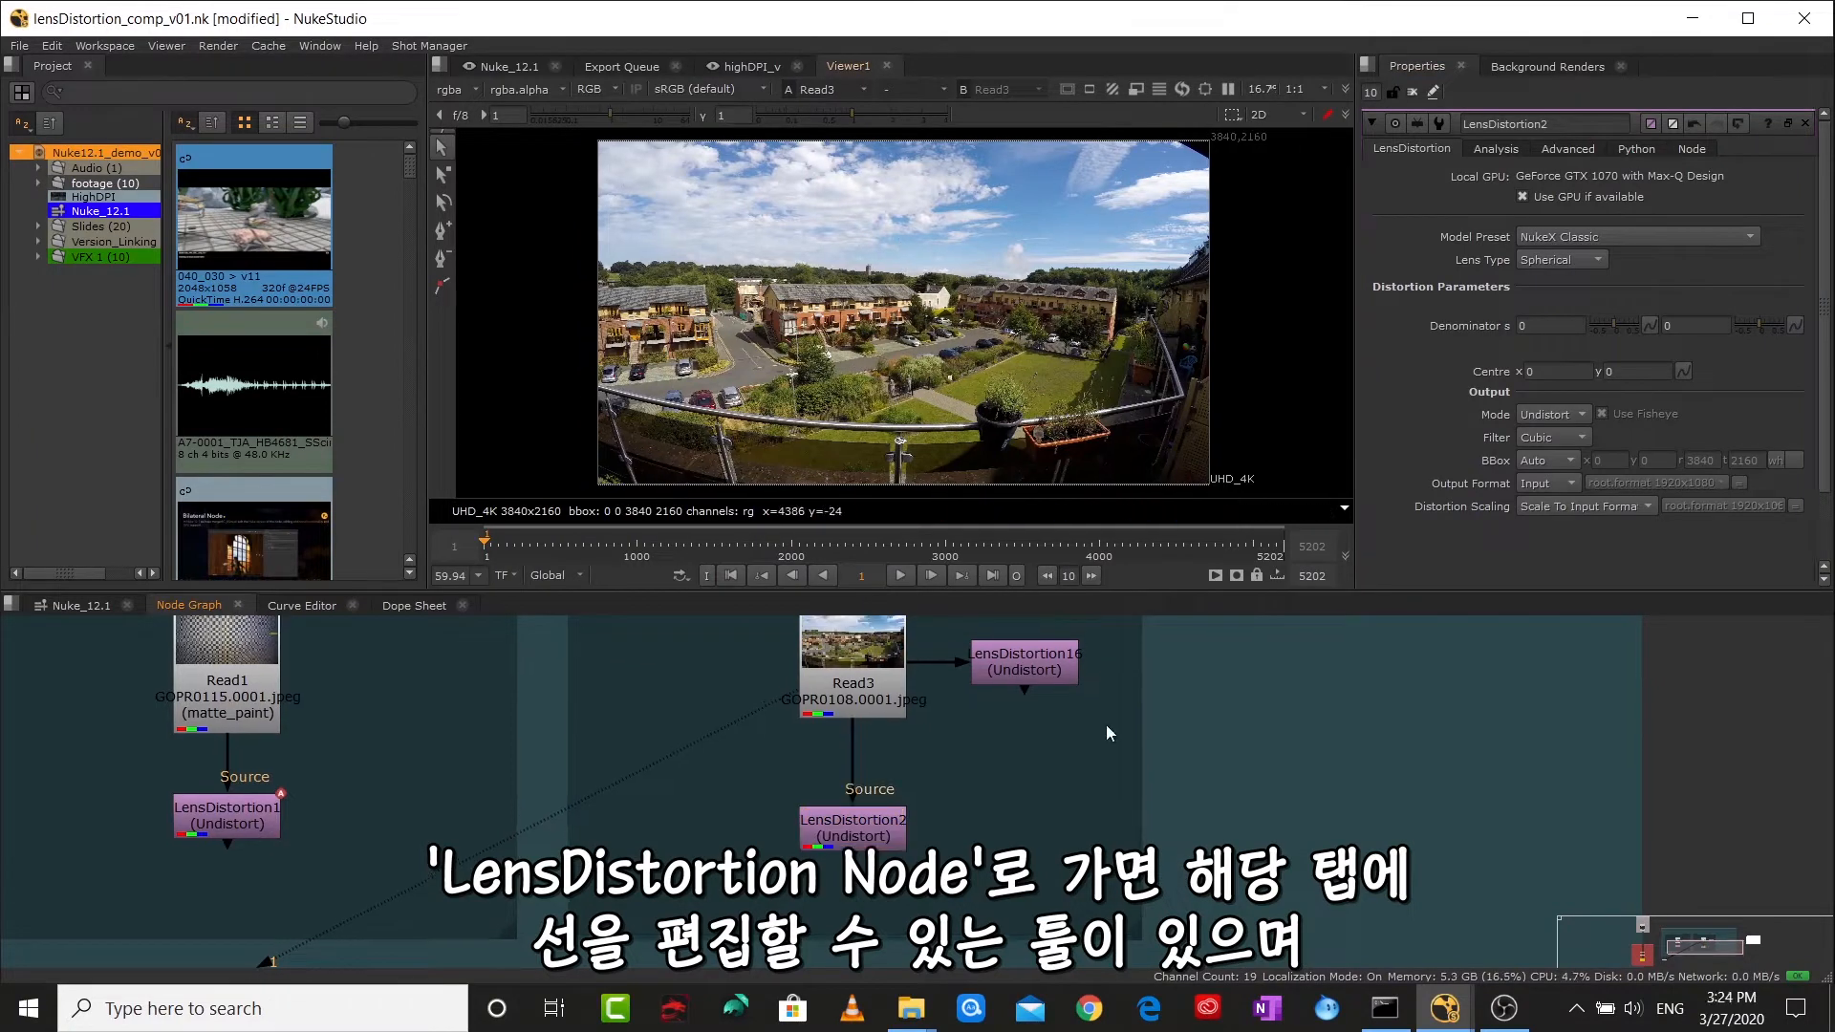
left_click(1494, 150)
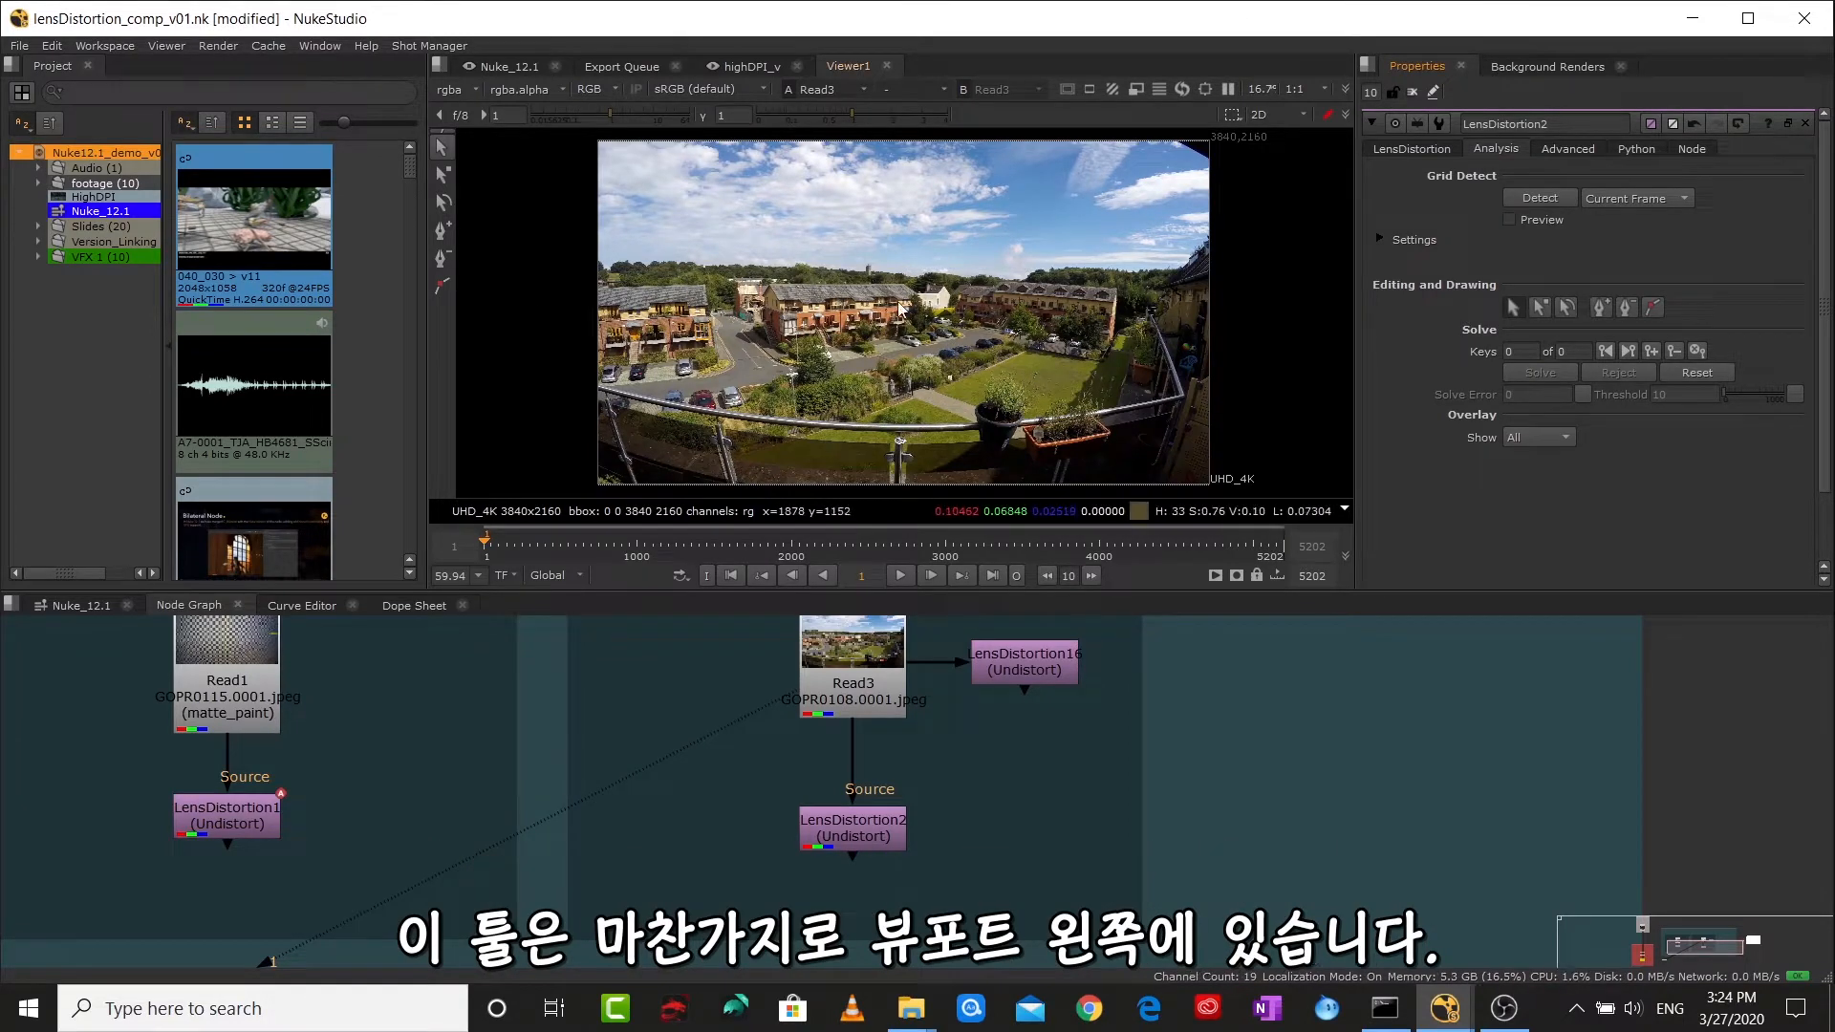
- In the enlarged viewer, draw an analysis line along the roof ridge of the central row of houses and finish it
key("space")
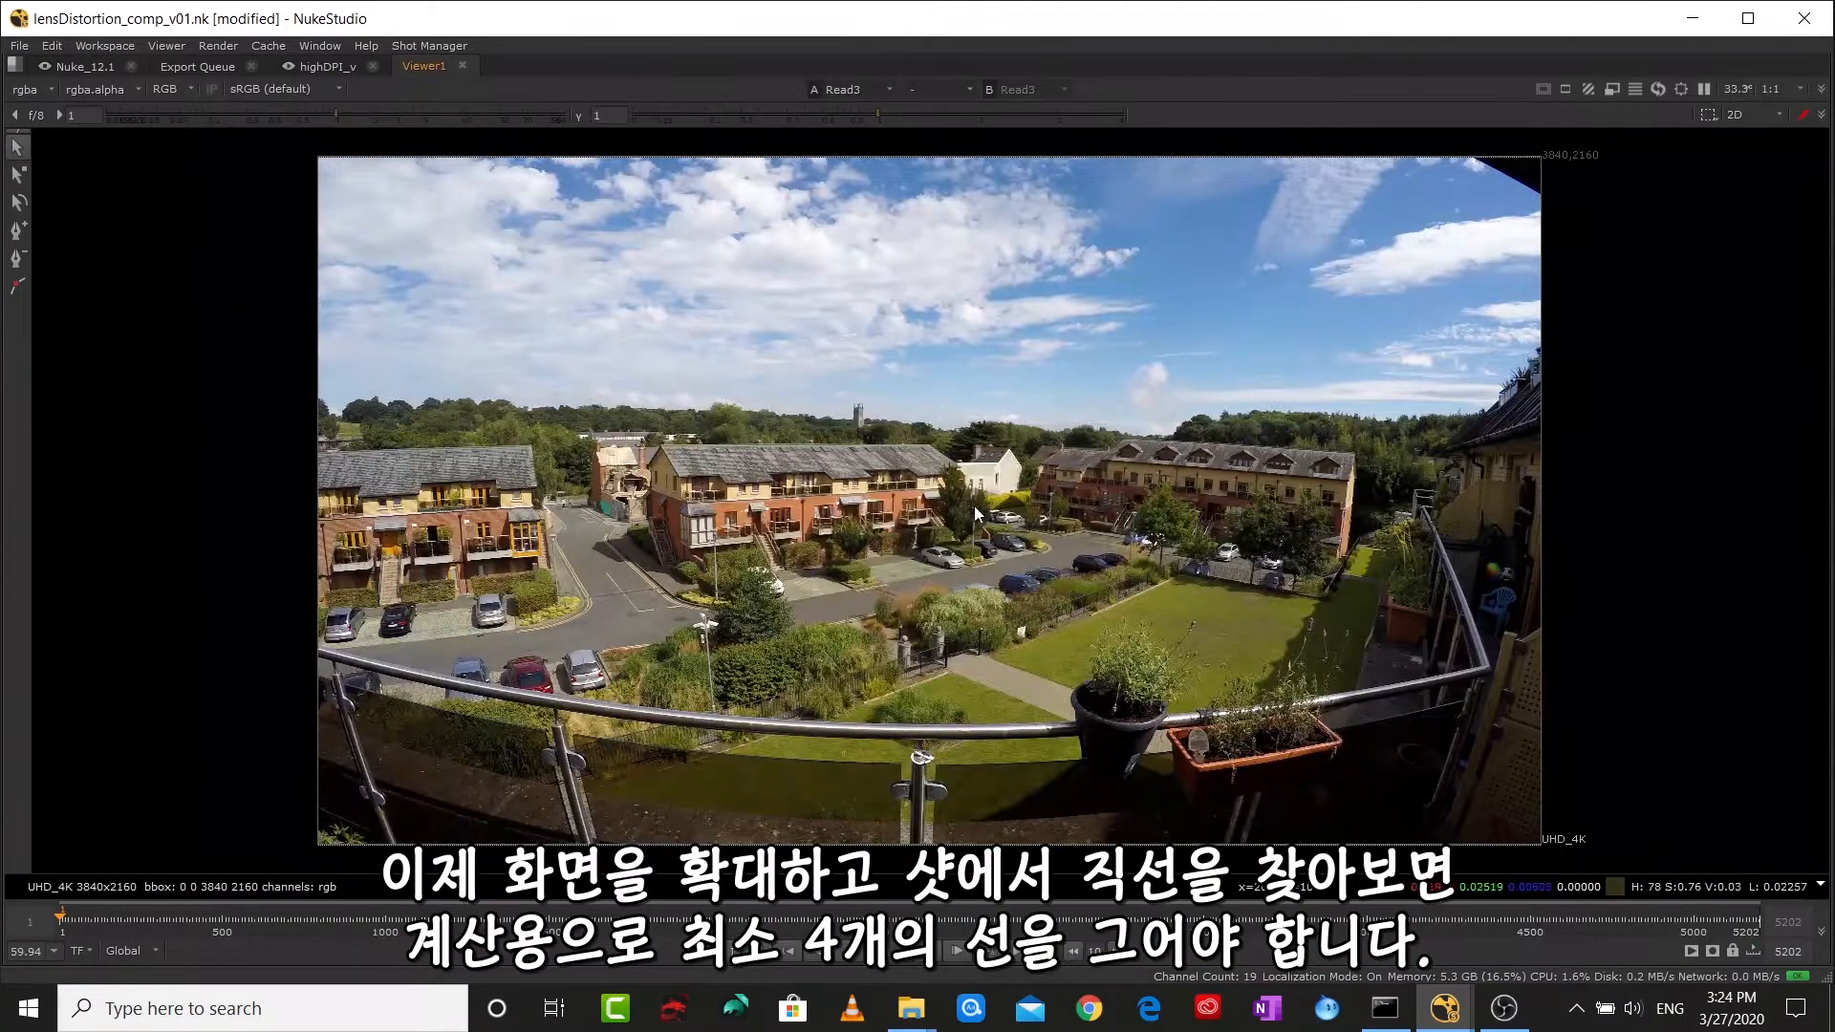
scroll(960, 497, "up", 3)
scroll(854, 474, "down", 1)
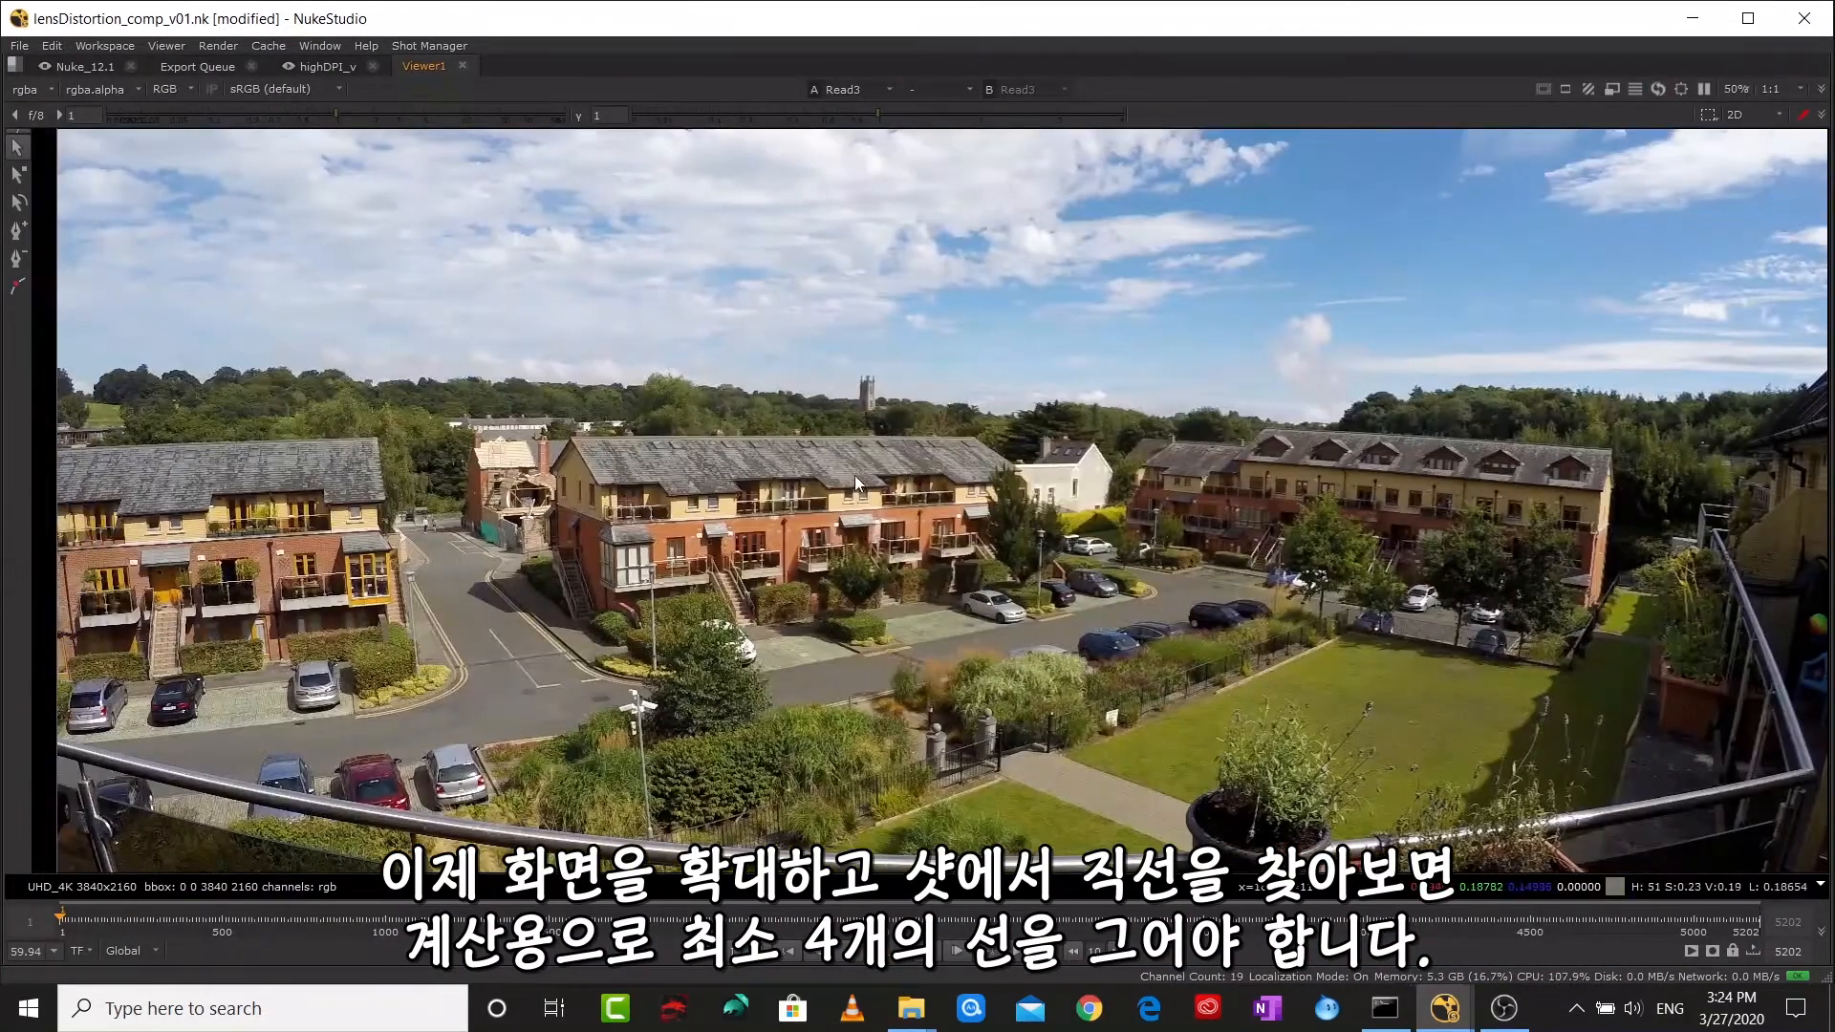
scroll(1049, 417, "down", 1)
mouse_move(956, 476)
left_mouse_down()
mouse_move(864, 455)
mouse_move(924, 472)
left_mouse_up()
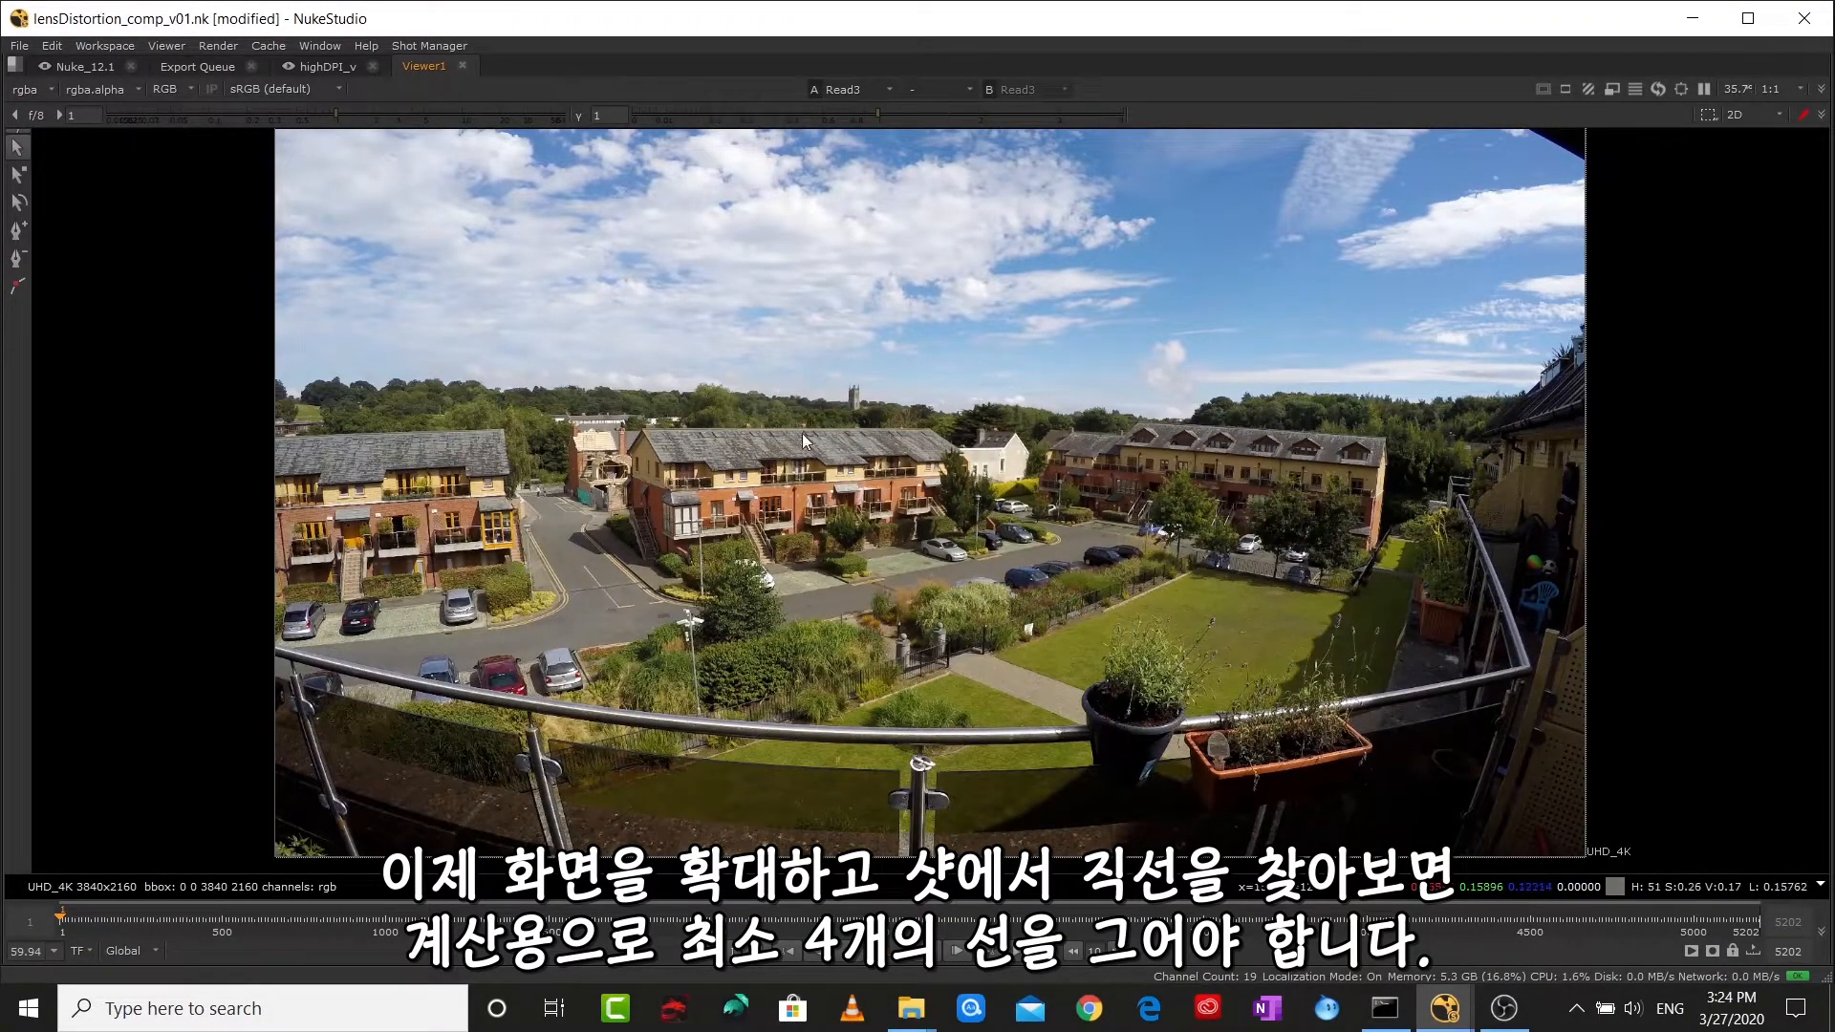
scroll(809, 422, "up", 3)
left_click_drag(801, 466, 678, 457)
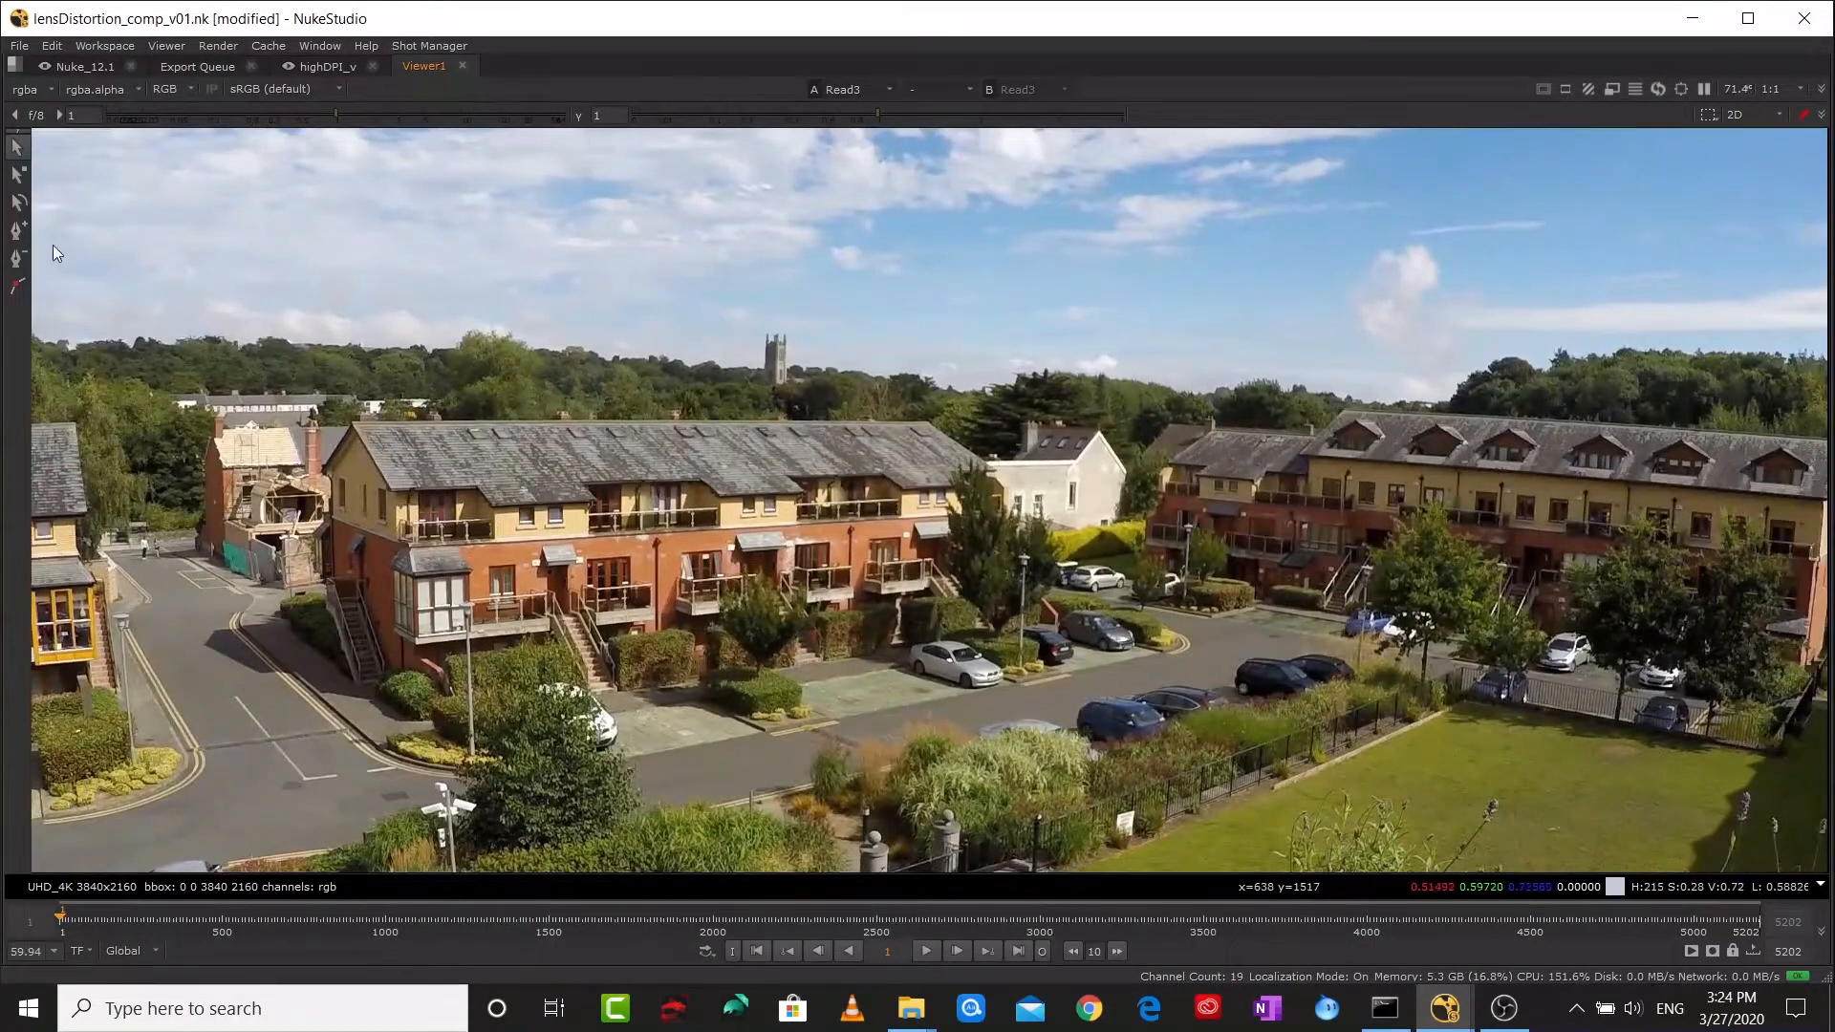
left_click(18, 284)
left_click(352, 421)
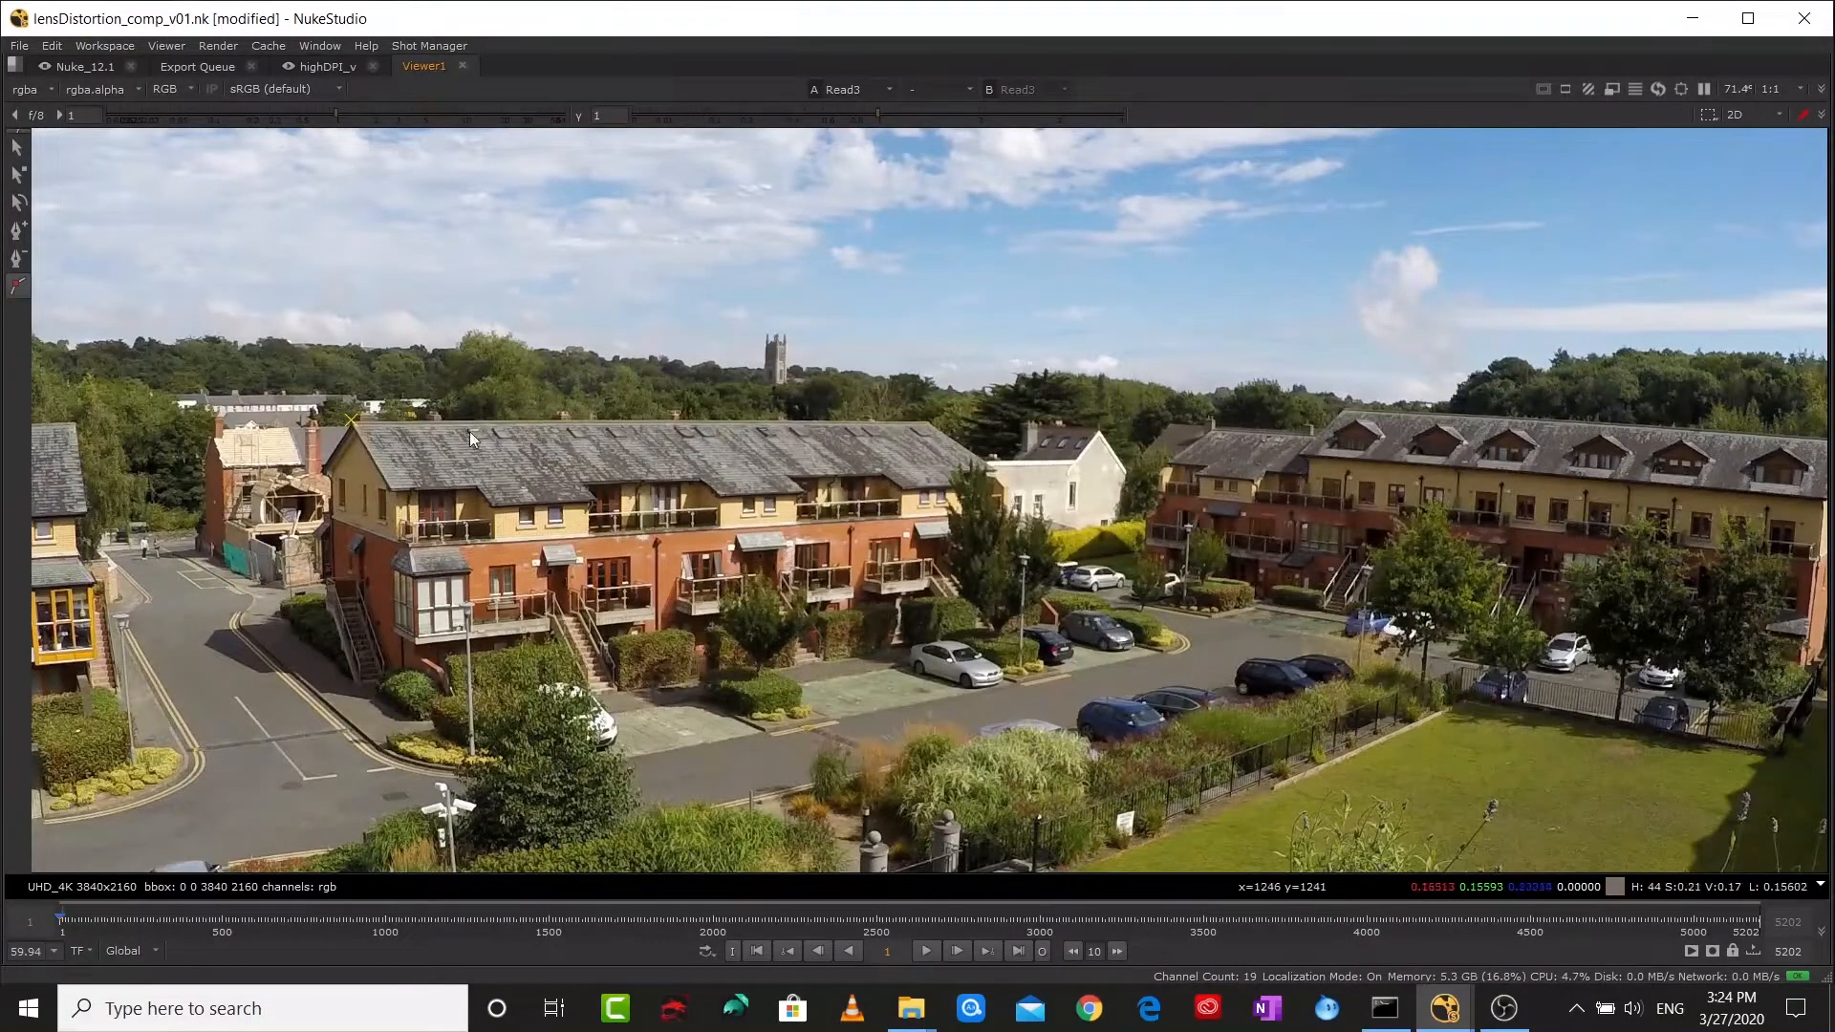
left_click(927, 421)
left_click_drag(1348, 574, 650, 564)
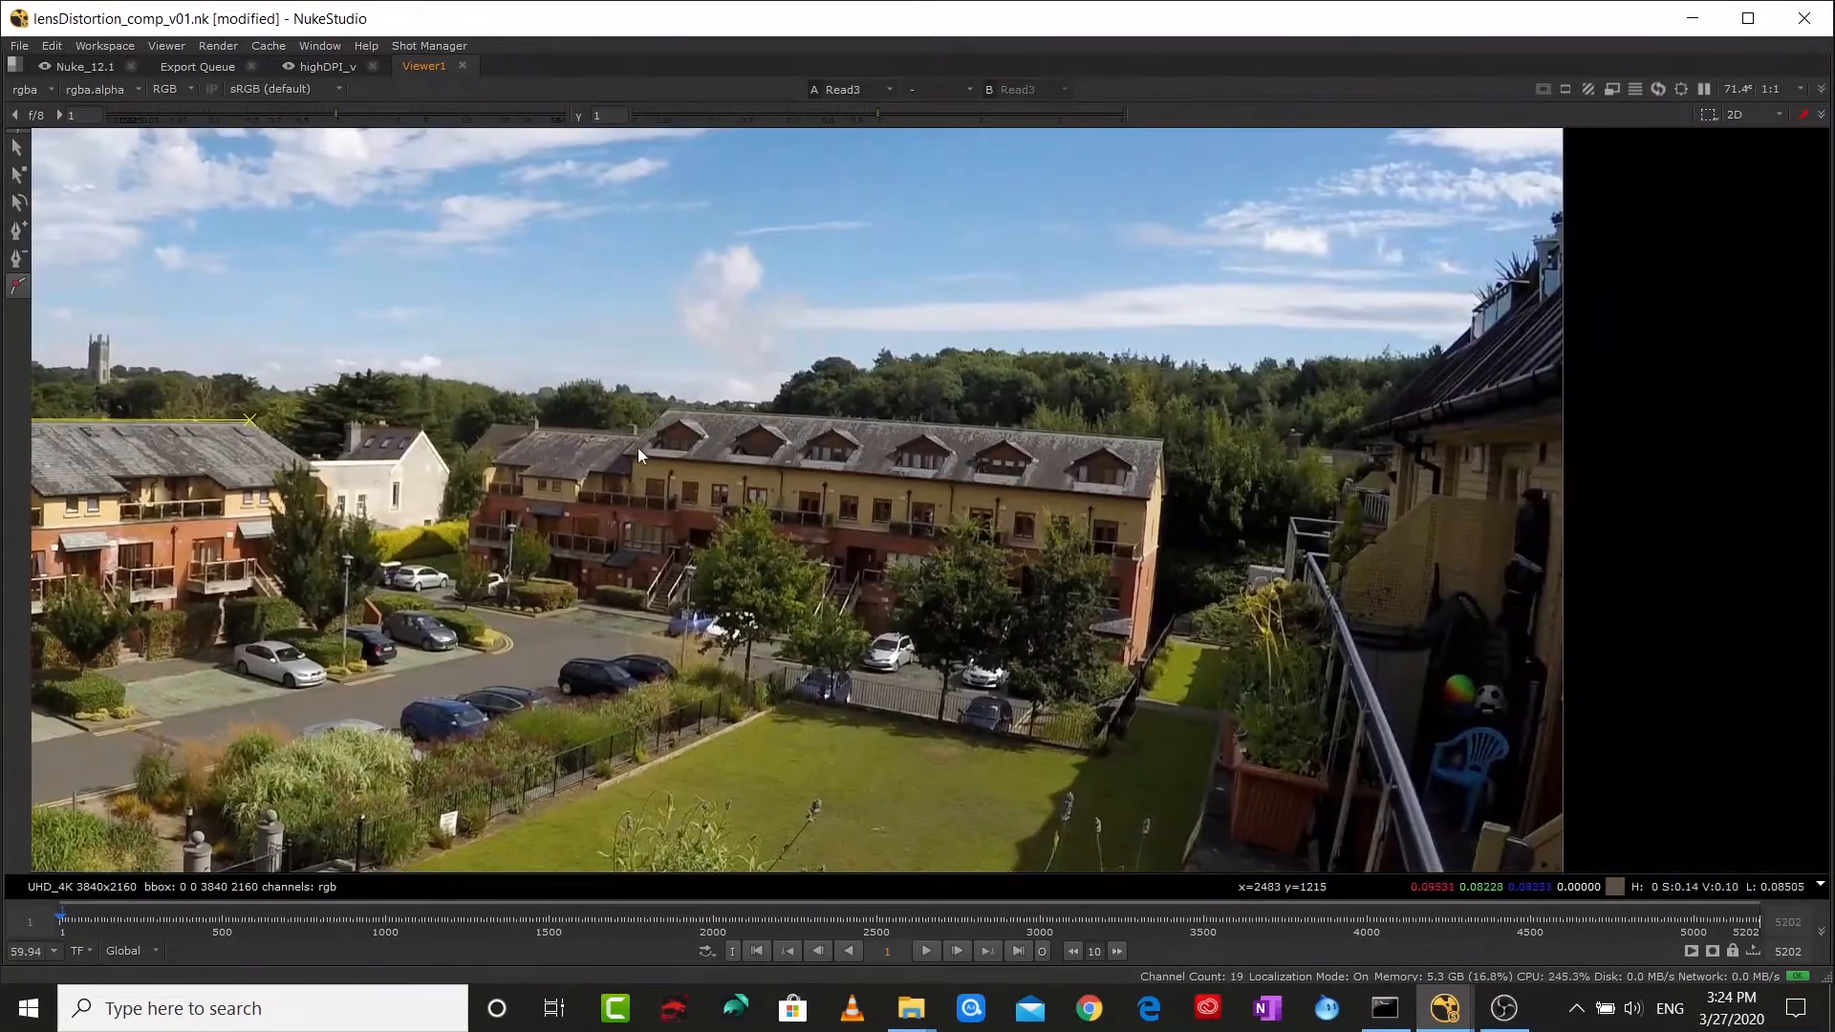
key("Return")
- Draw a three-point line along the roof ridge of the building behind the lawn and finish it
left_click(666, 407)
left_click(901, 419)
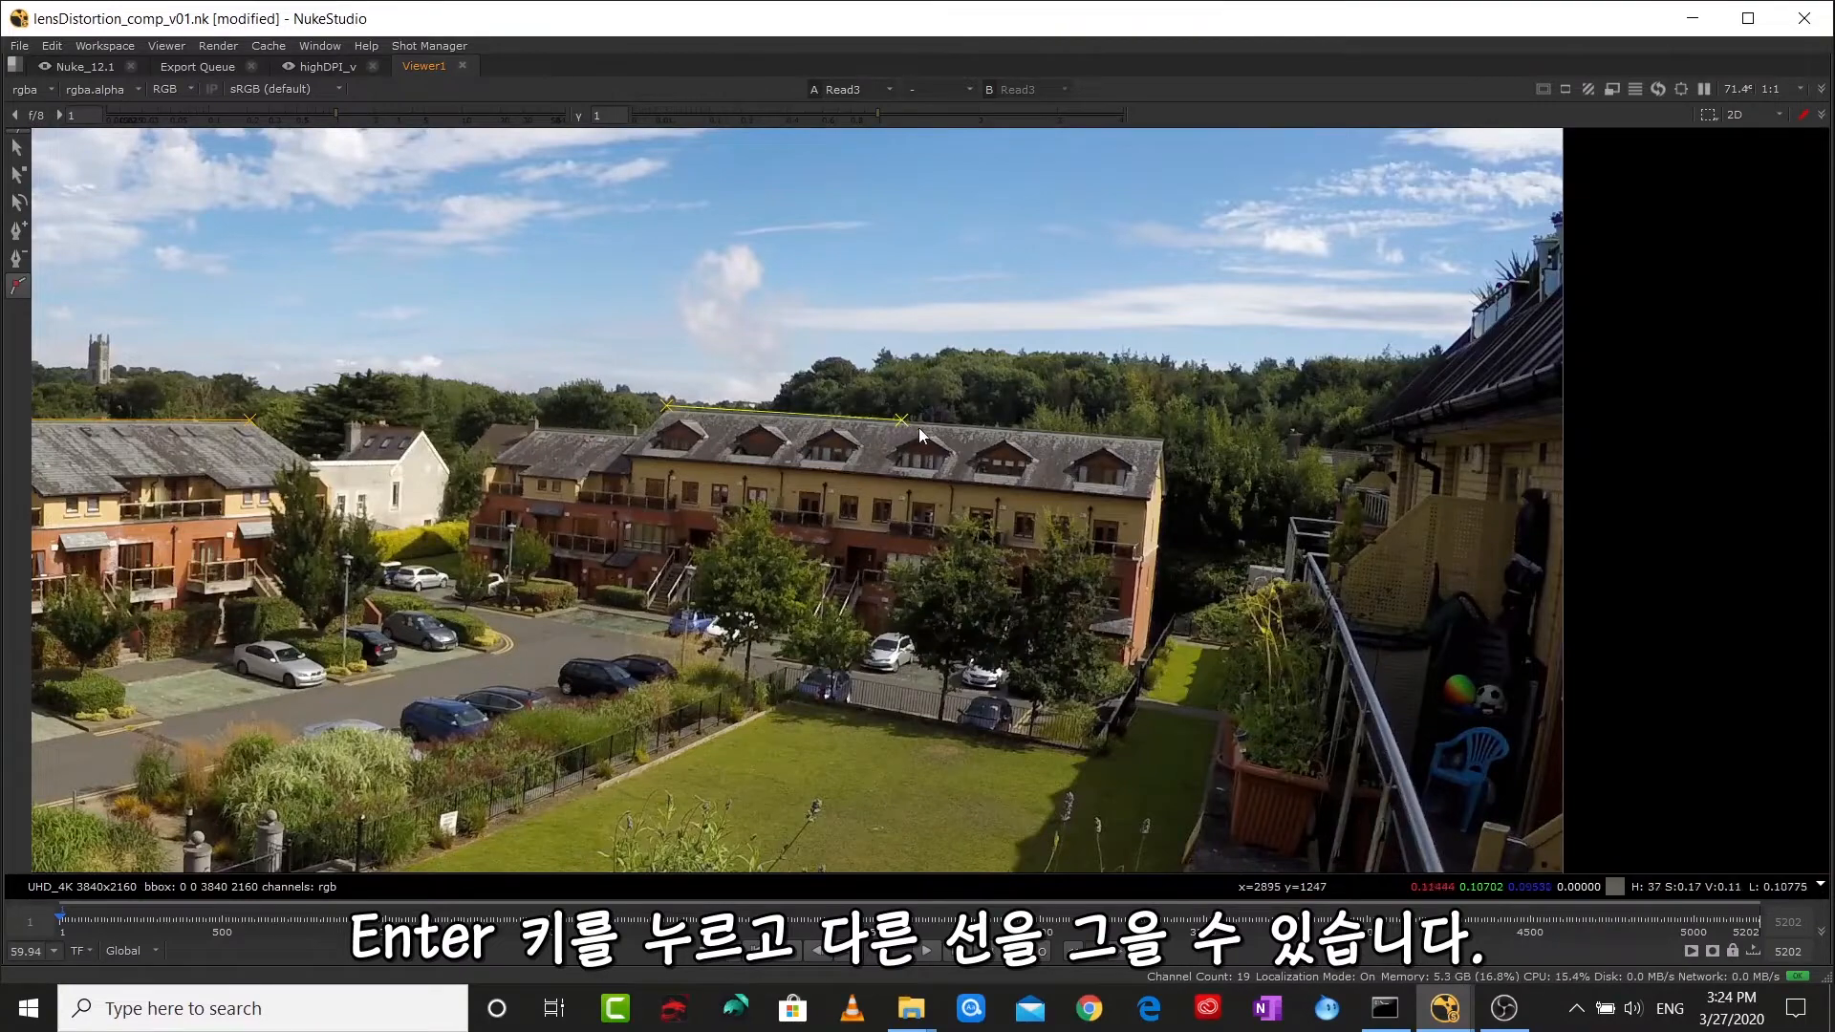
left_click(1163, 439)
scroll(775, 621, "down", 2)
left_click_drag(573, 791, 1099, 316)
scroll(874, 417, "down", 3)
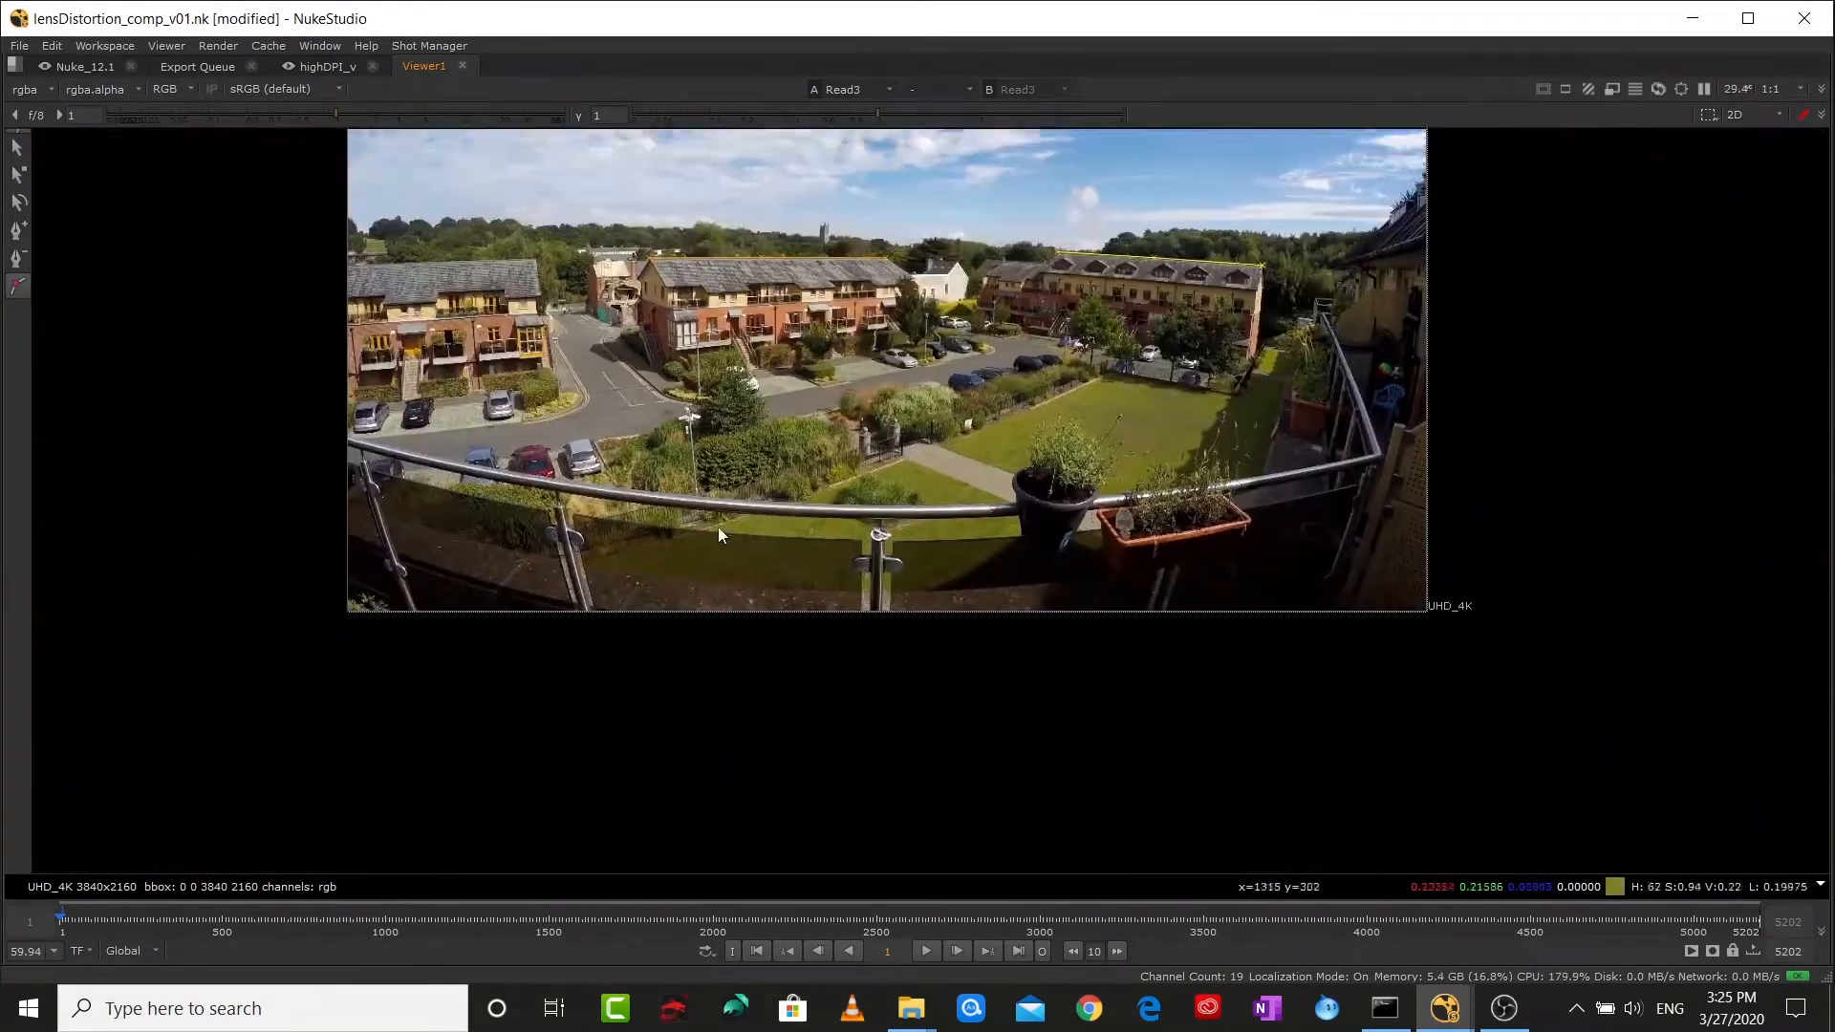
key("Return")
- Draw a five-point line along the curved balcony handrail, from the plate's edge to the railing's corner
left_click(348, 438)
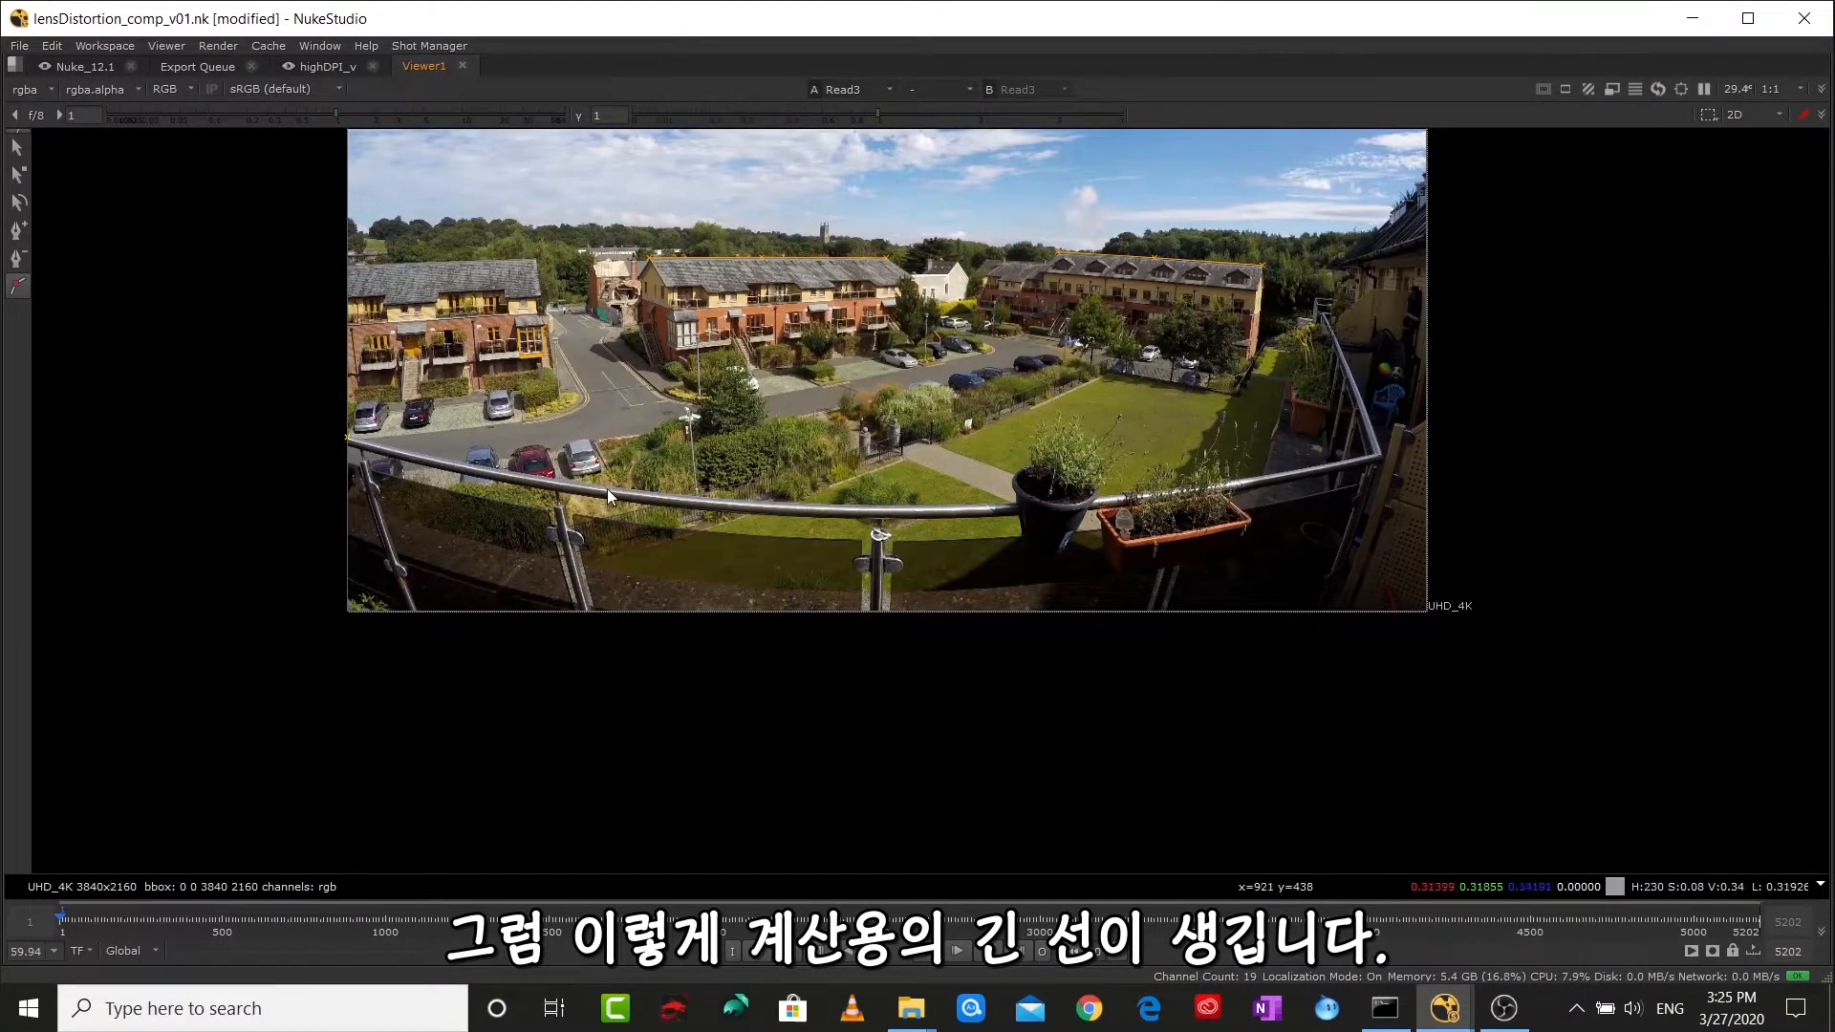
left_click(605, 489)
left_click(880, 505)
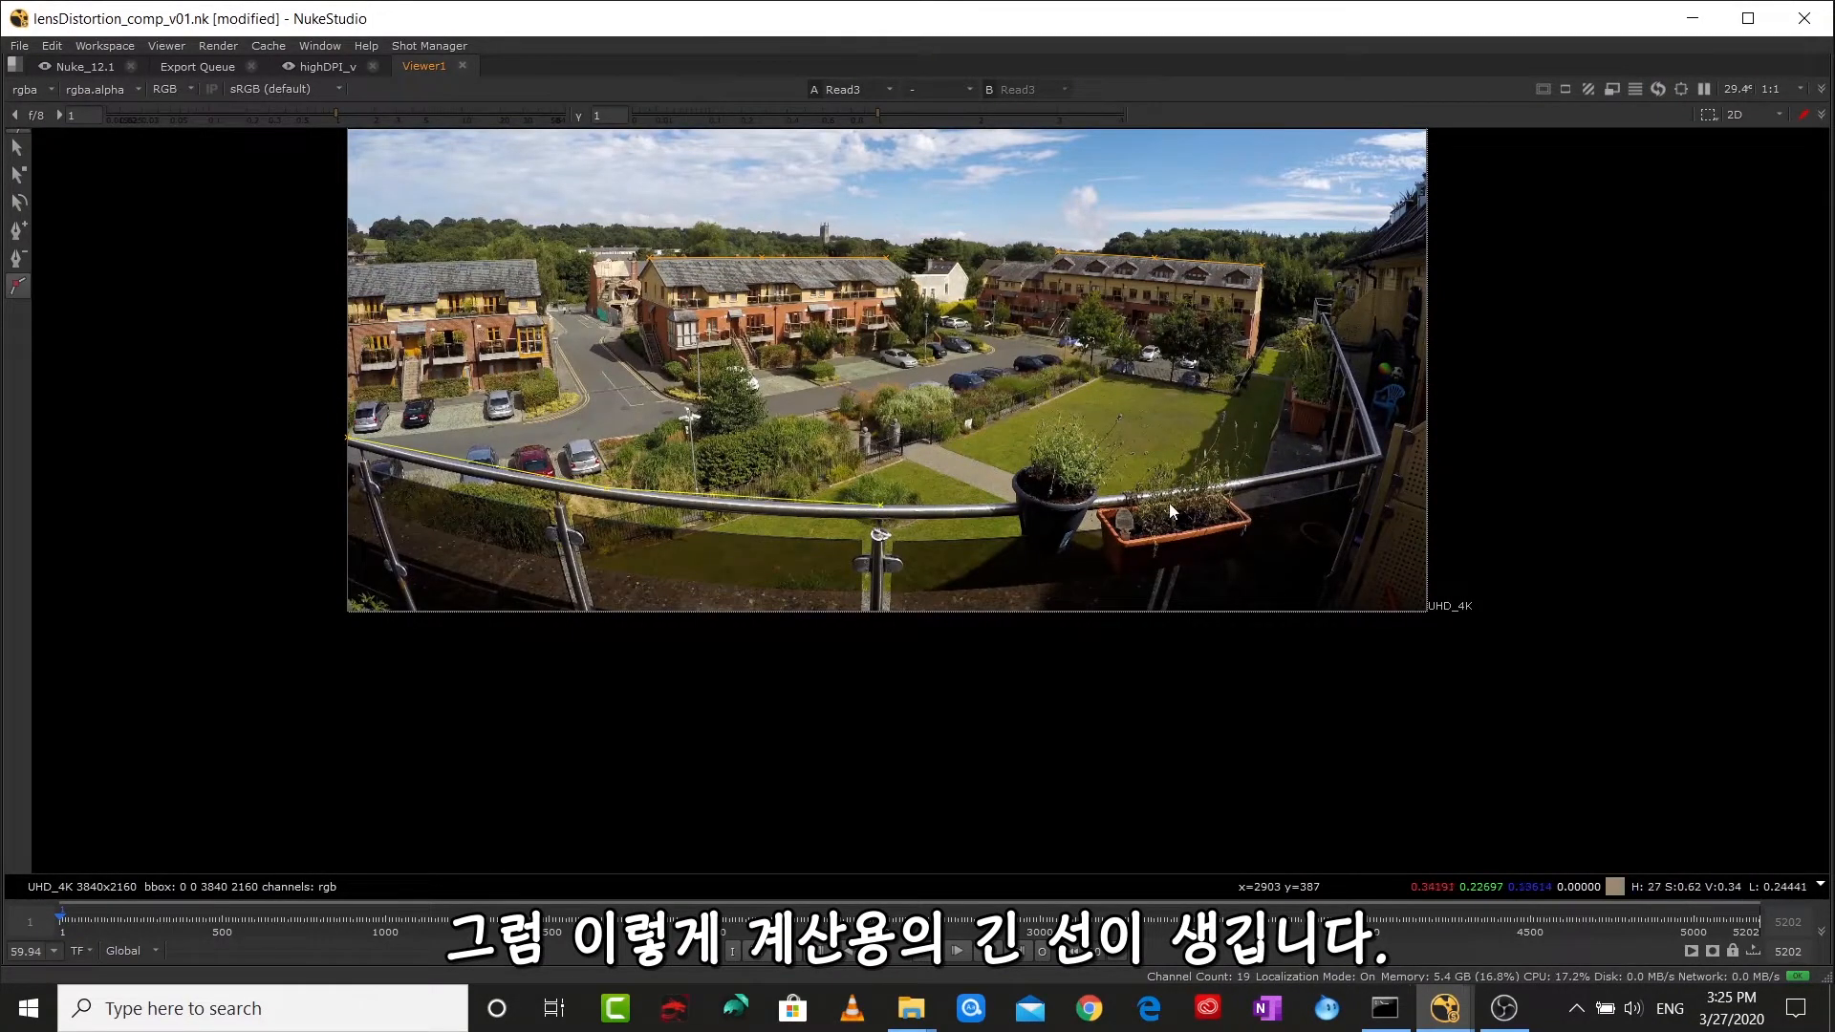
left_click(1251, 477)
left_click(1373, 453)
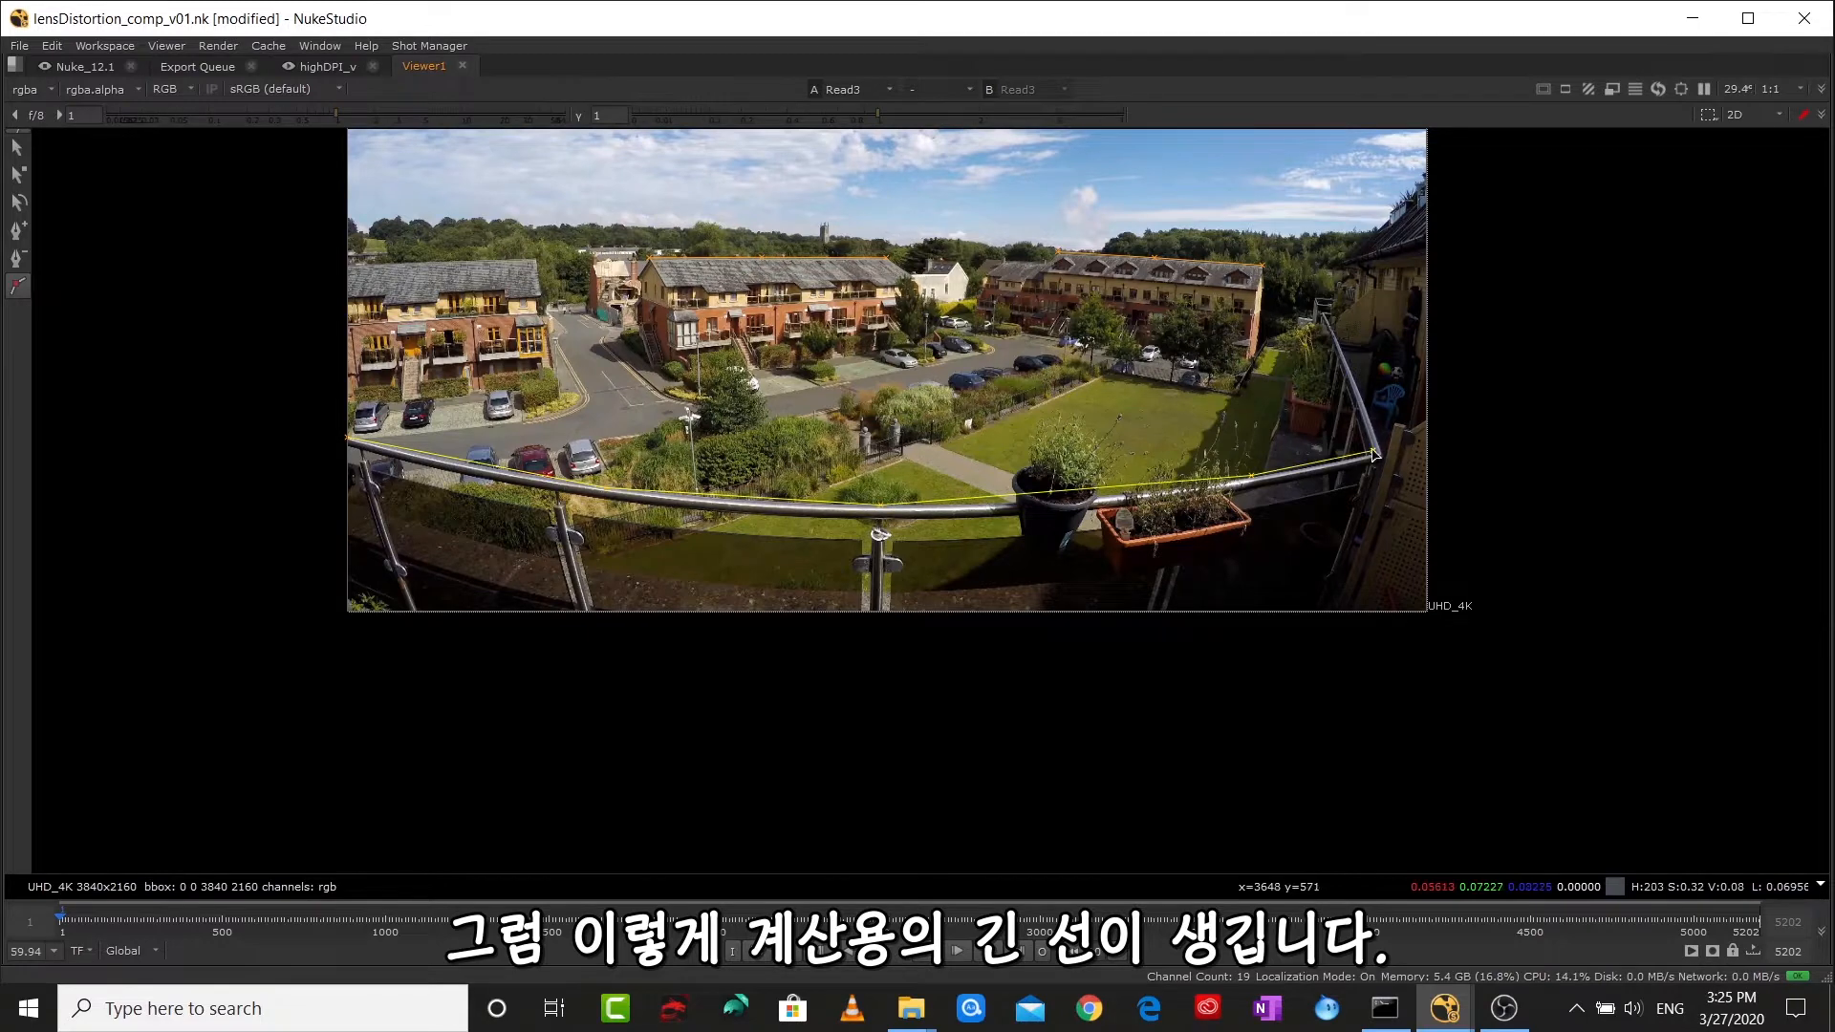
- Draw a three-point line along the lawn's edge beside the fence and return to the full workspace layout
left_click_drag(708, 423, 625, 421)
scroll(730, 480, "up", 1)
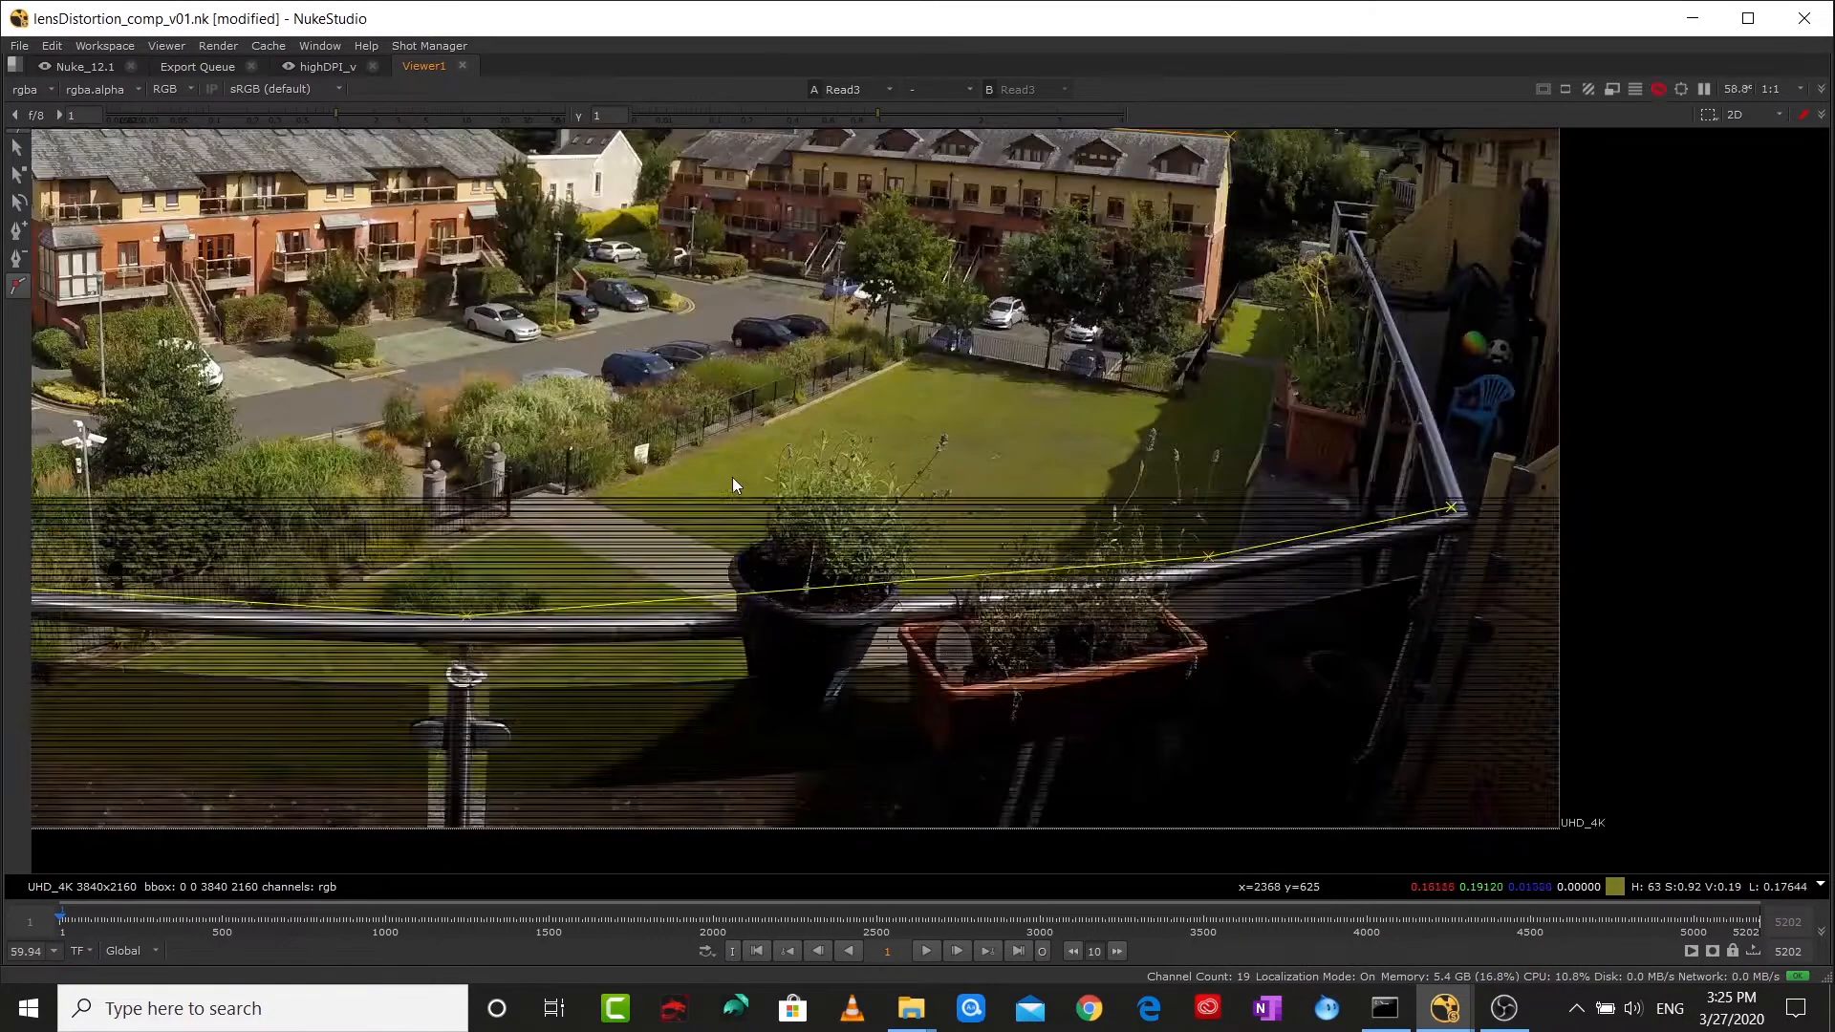
left_click_drag(687, 493, 695, 504)
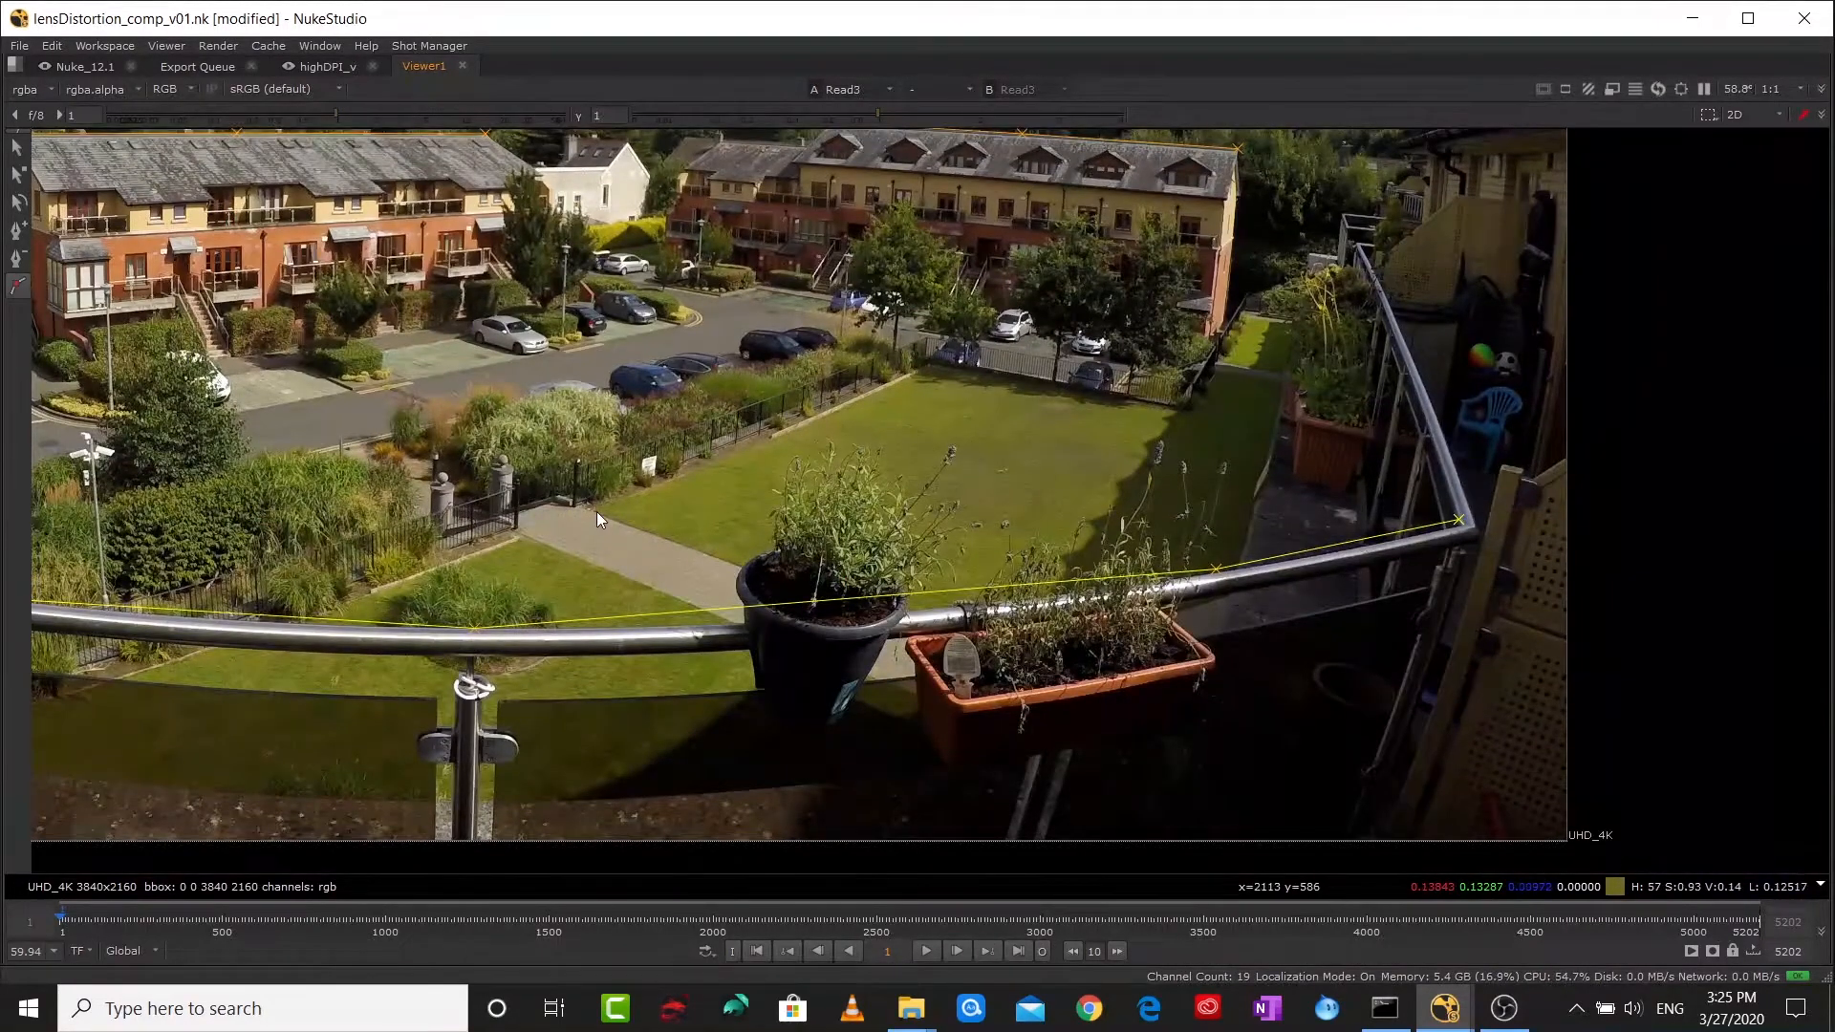
left_click(596, 512)
left_click(754, 443)
left_click(929, 364)
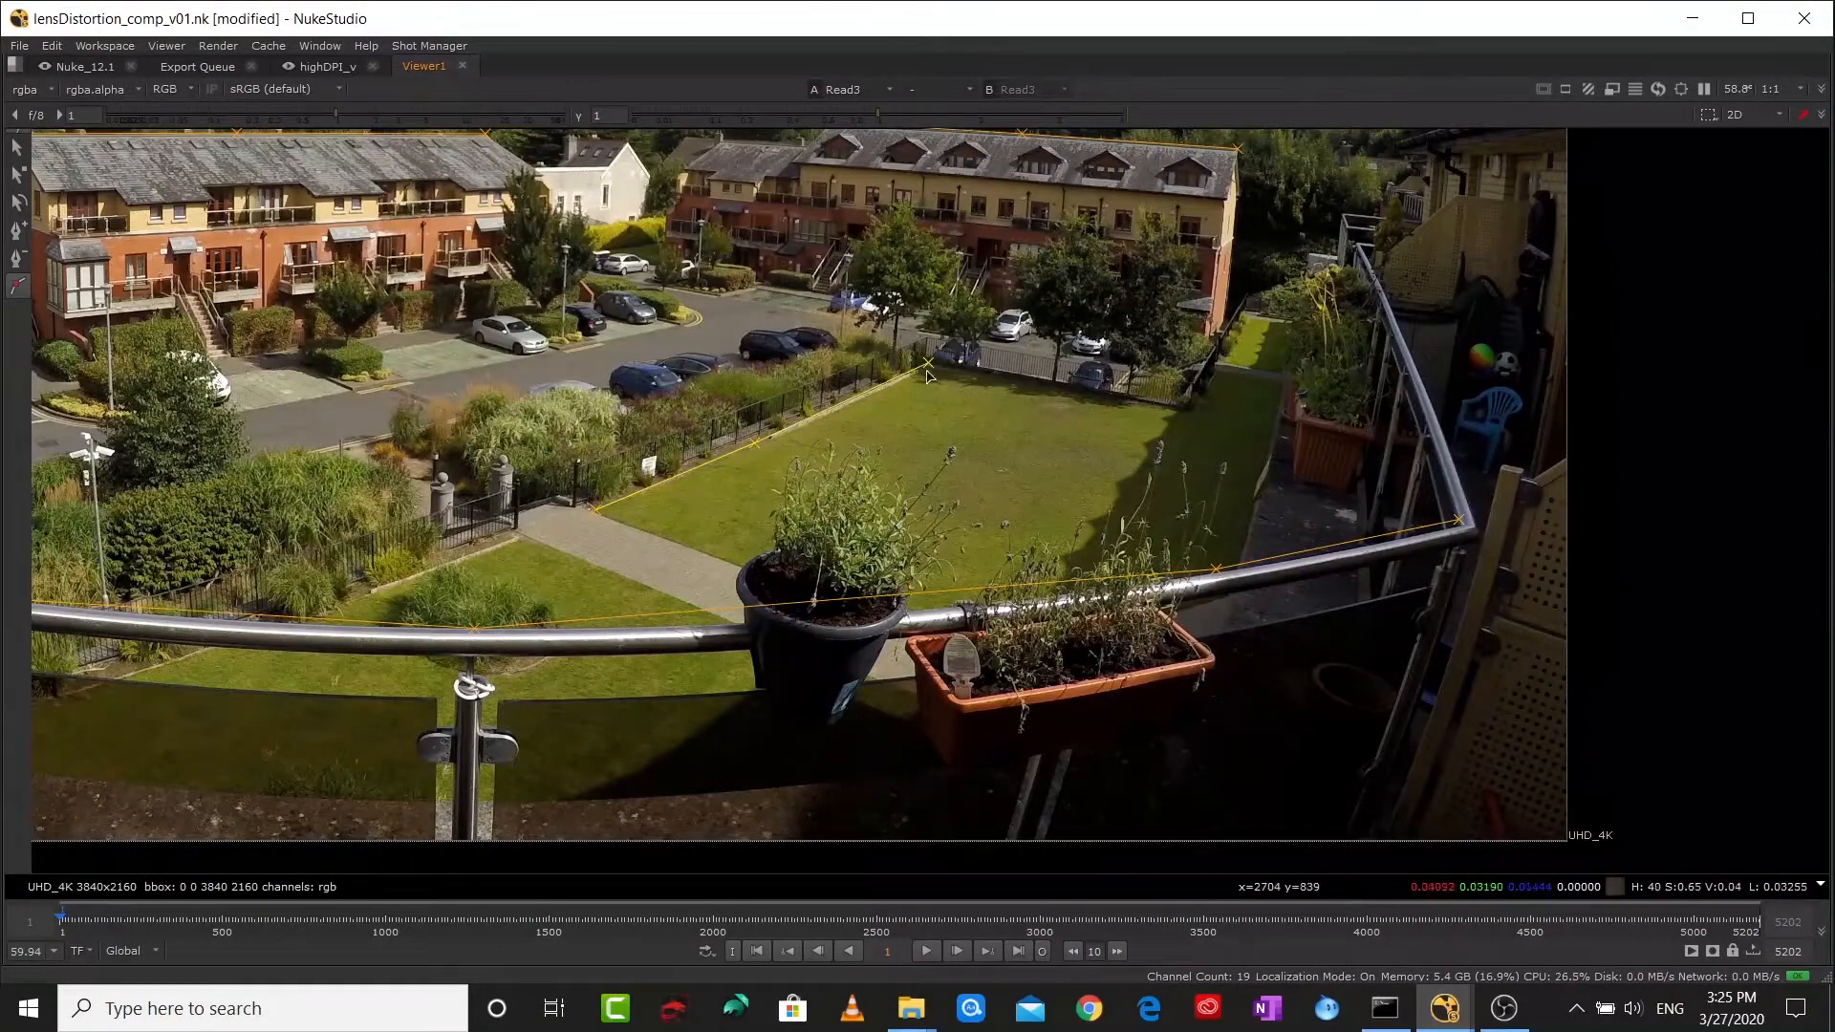
key("space")
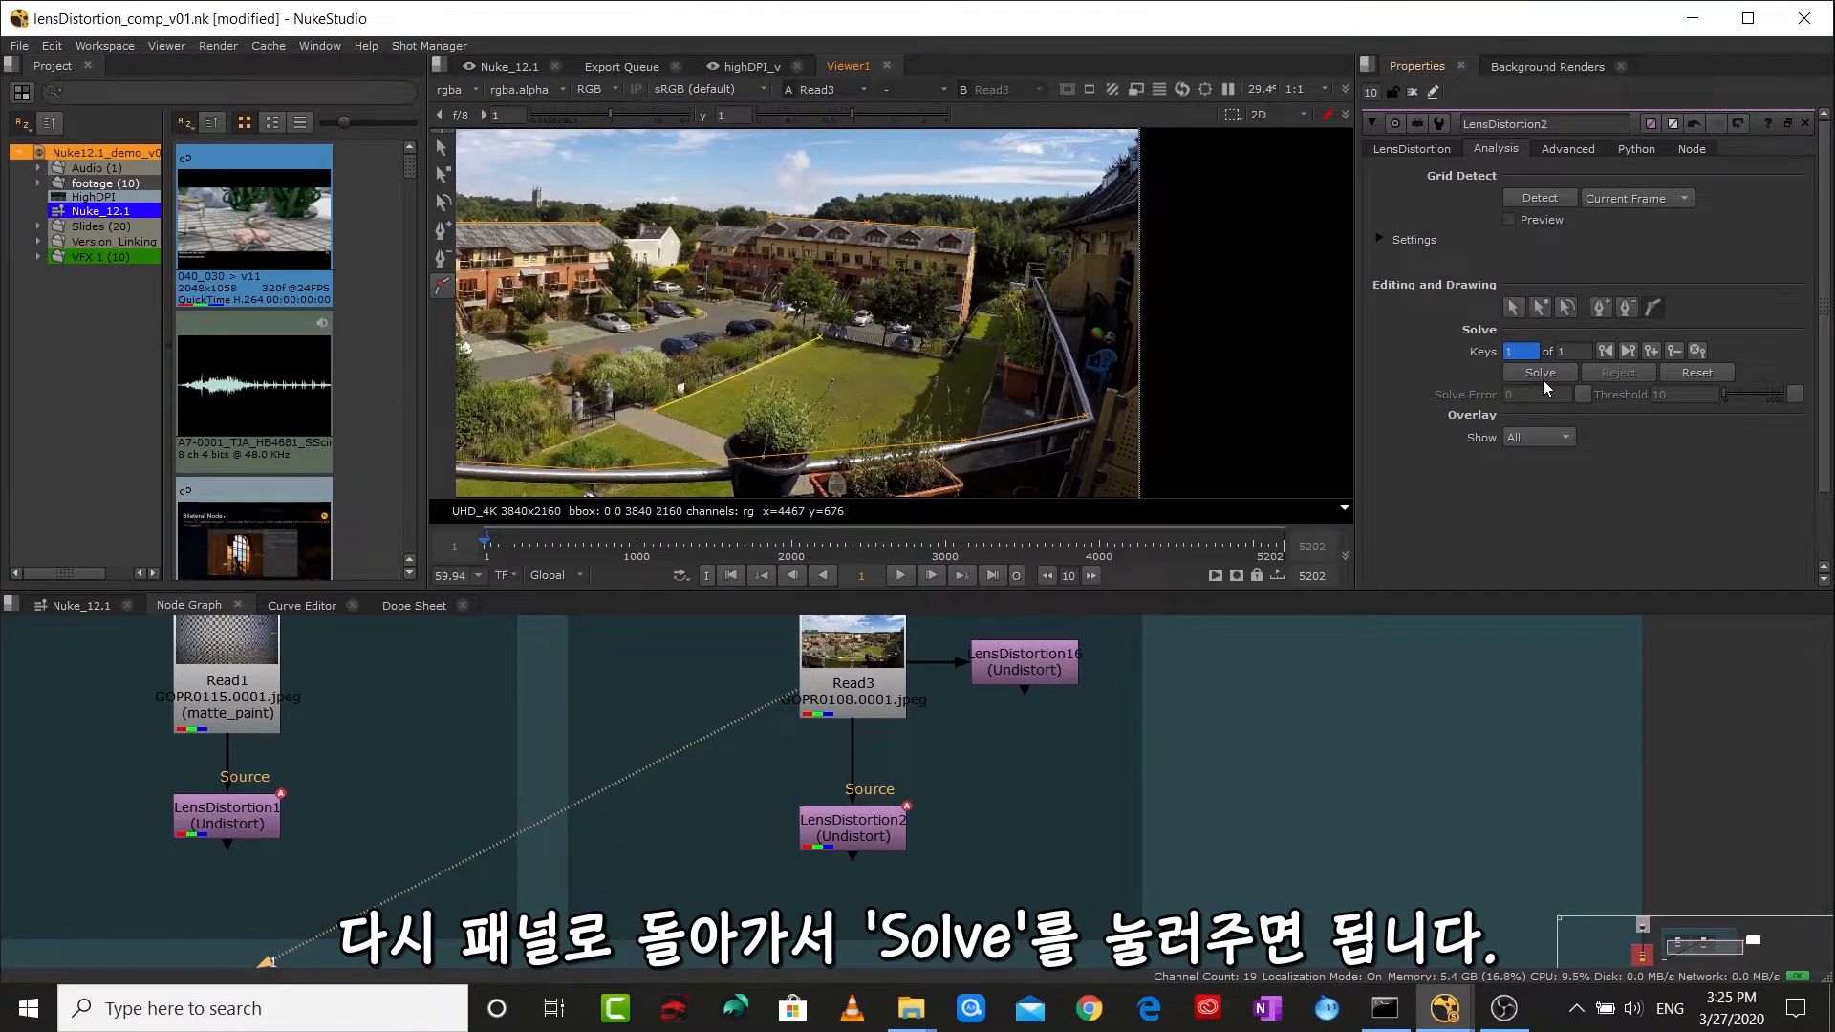
- Open LensDistortion16, show its output in the viewer, and examine the undistorted plate with its drawn lines
double_click(1036, 674)
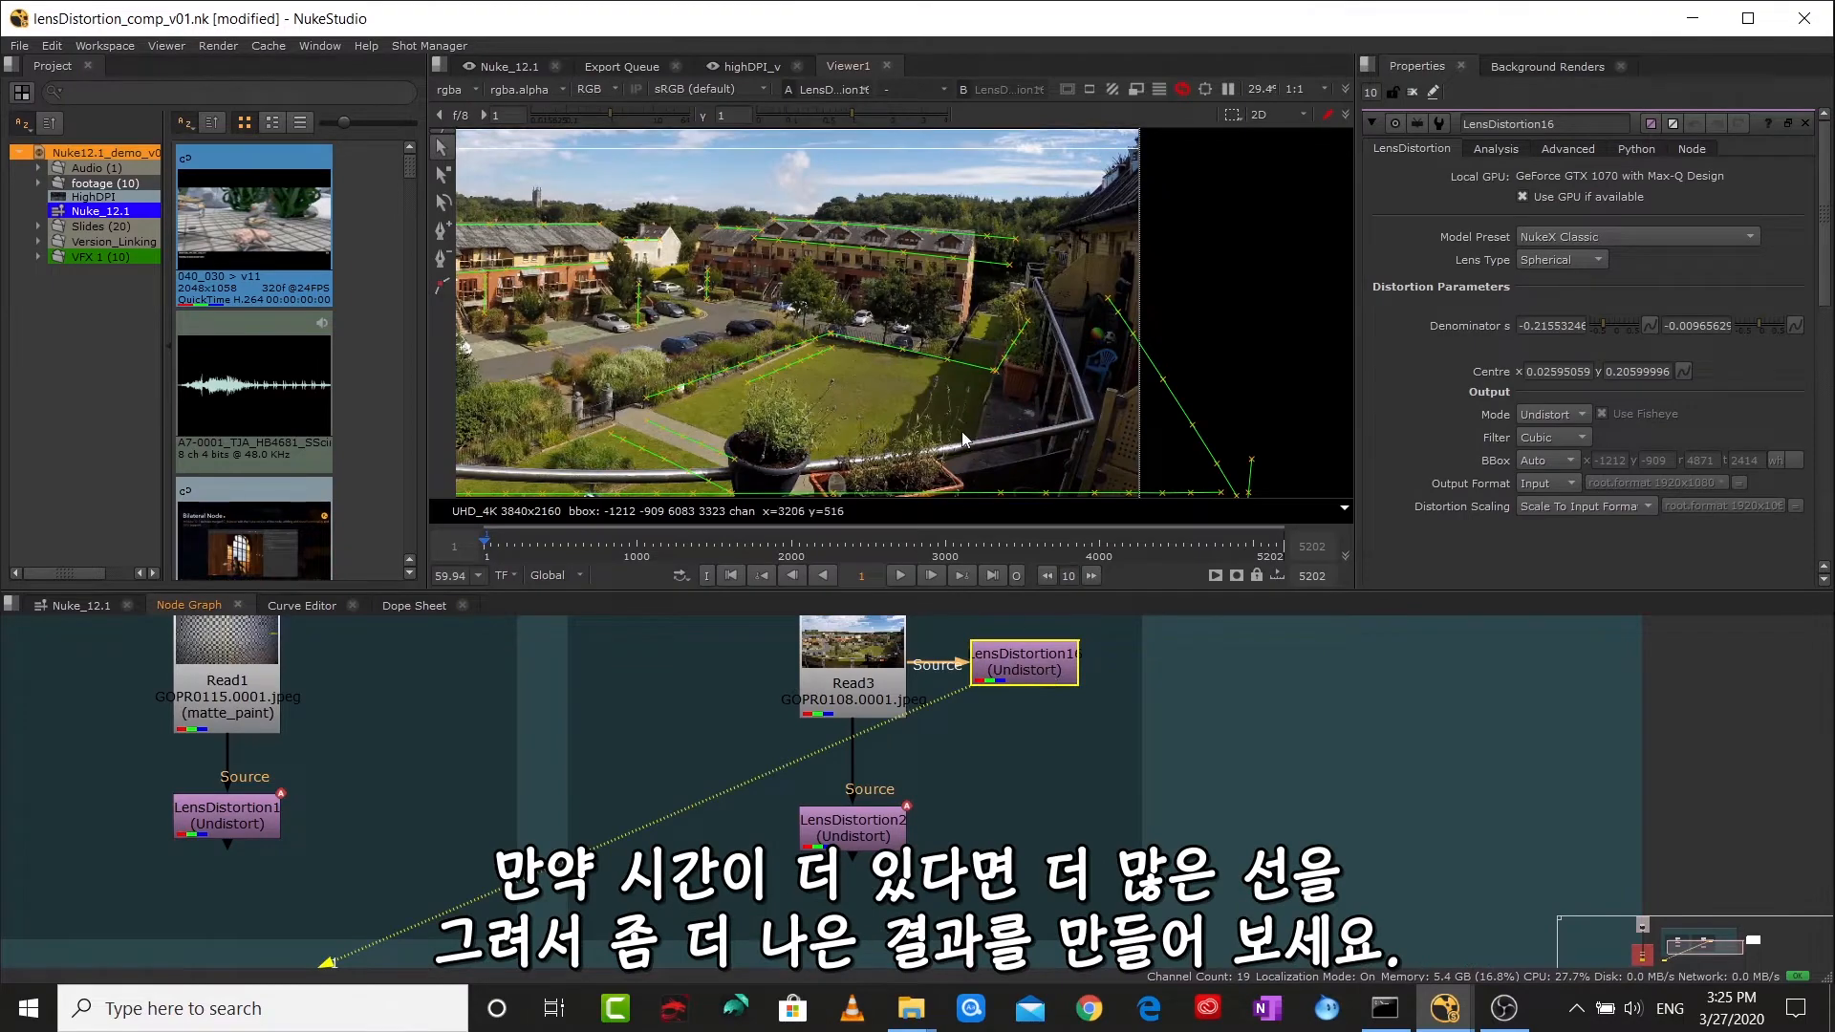
key("1")
left_click_drag(880, 455, 1105, 439)
scroll(997, 403, "down", 5)
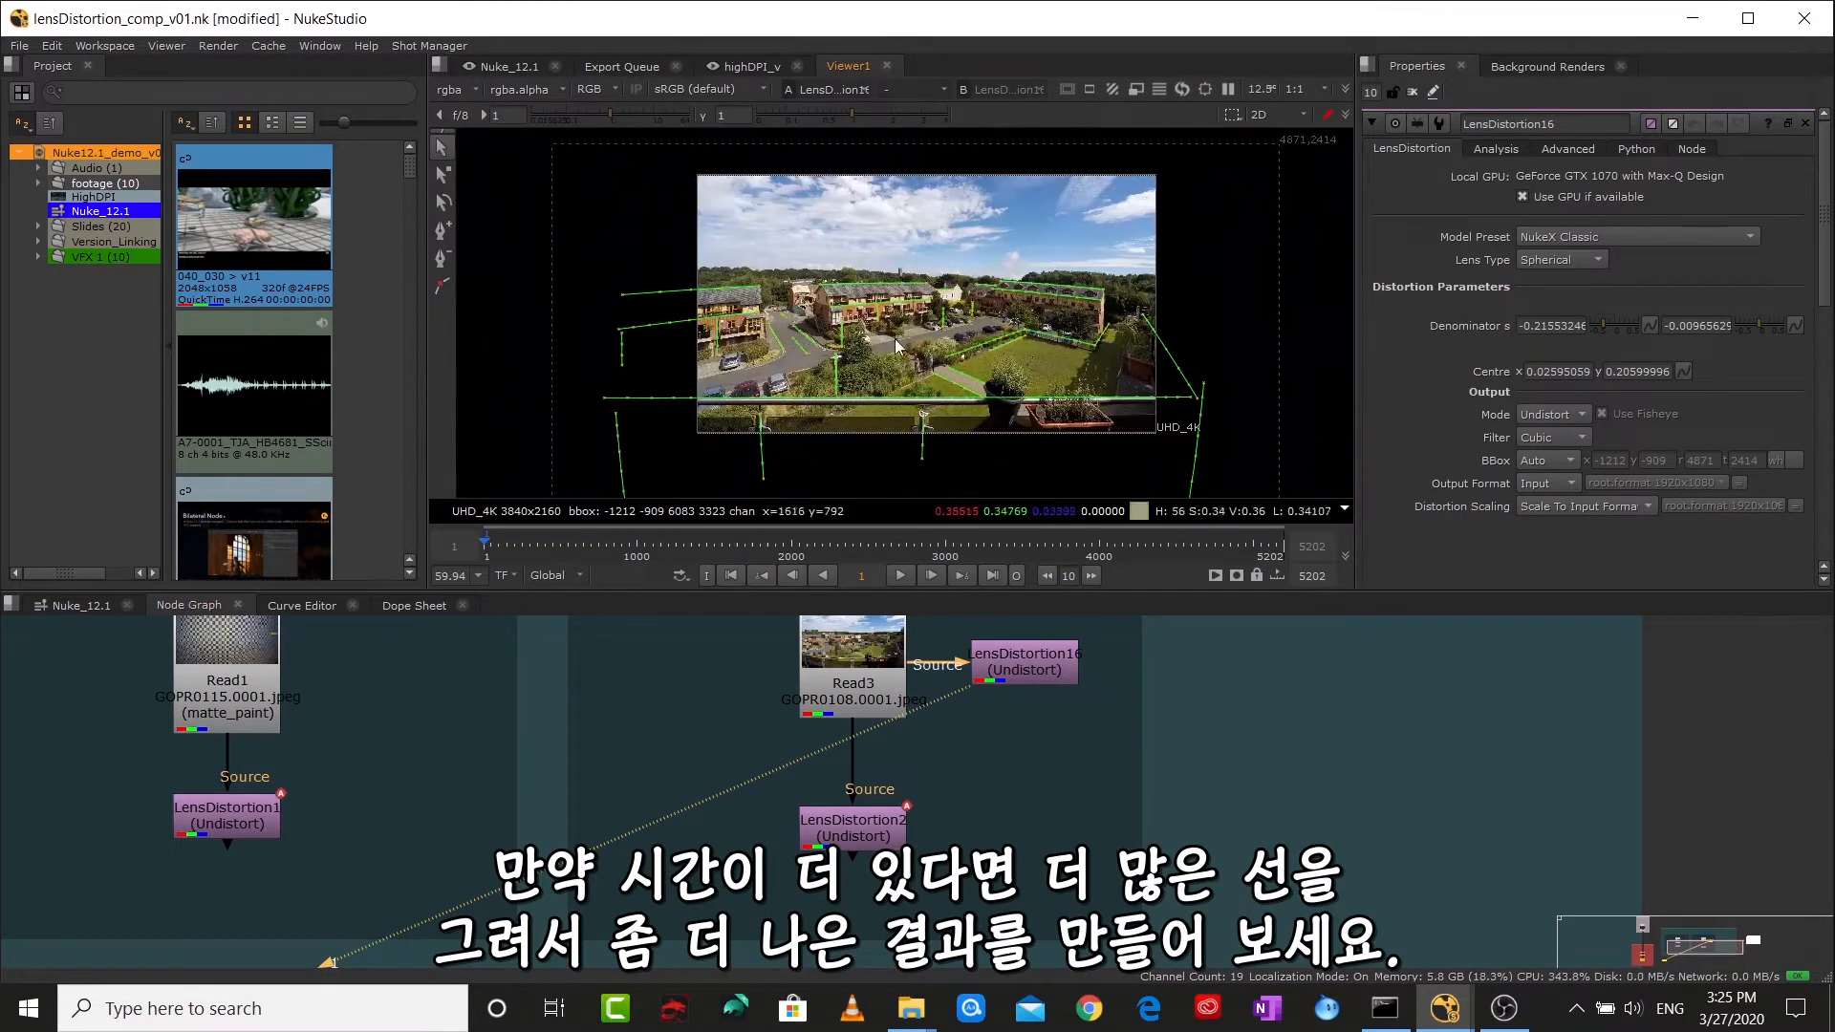
scroll(868, 323, "up", 3)
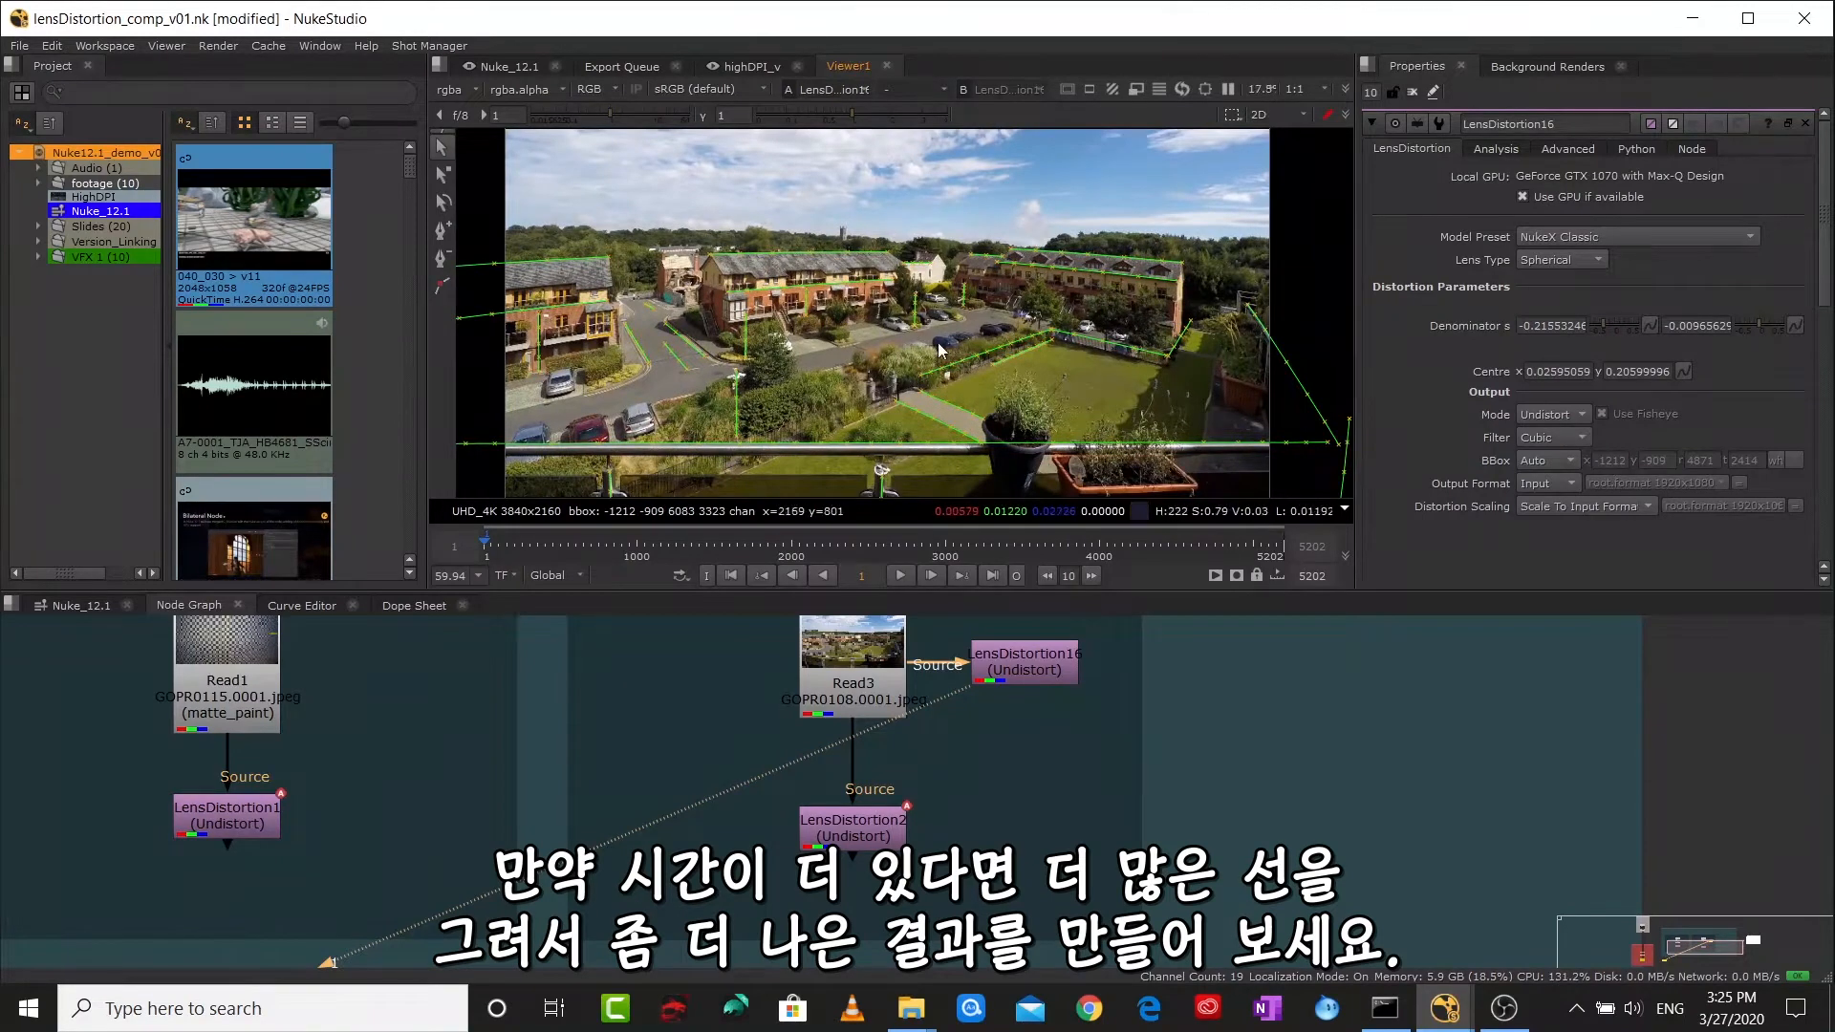
- Set LensDistortion16's Output Format to BBox
scroll(1037, 449, "down", 3)
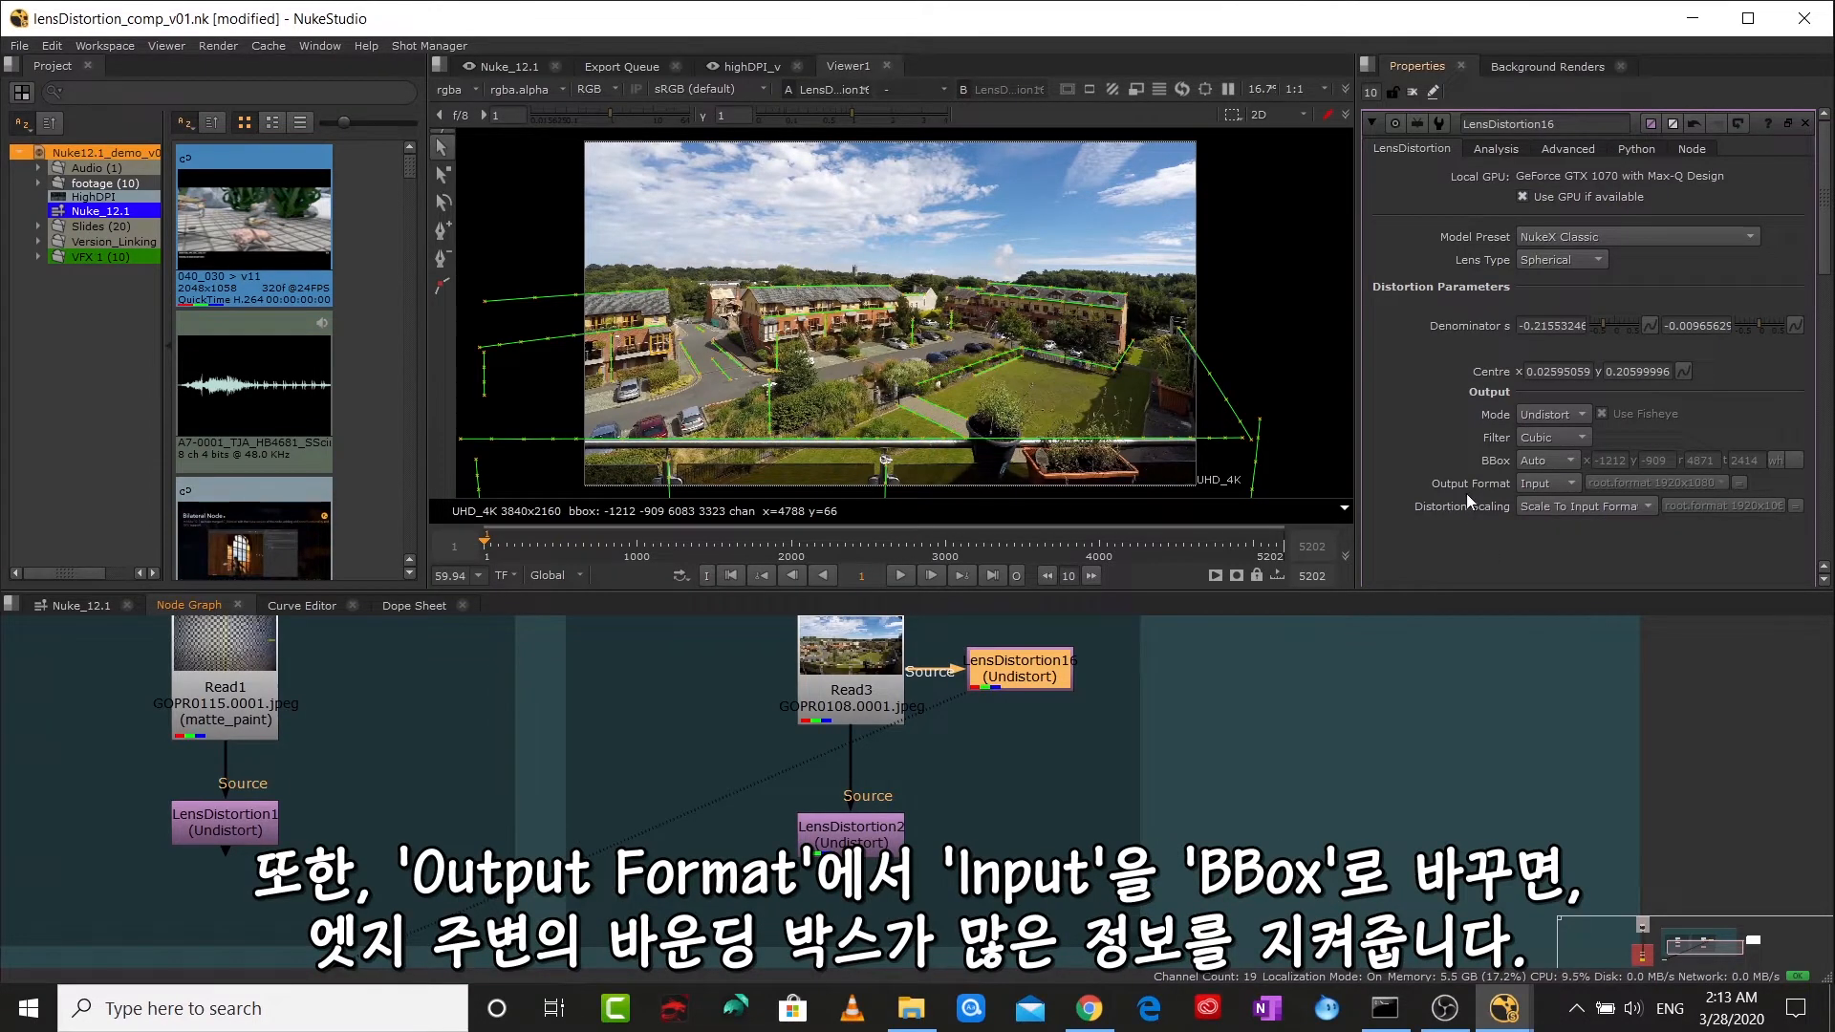
left_click(1536, 486)
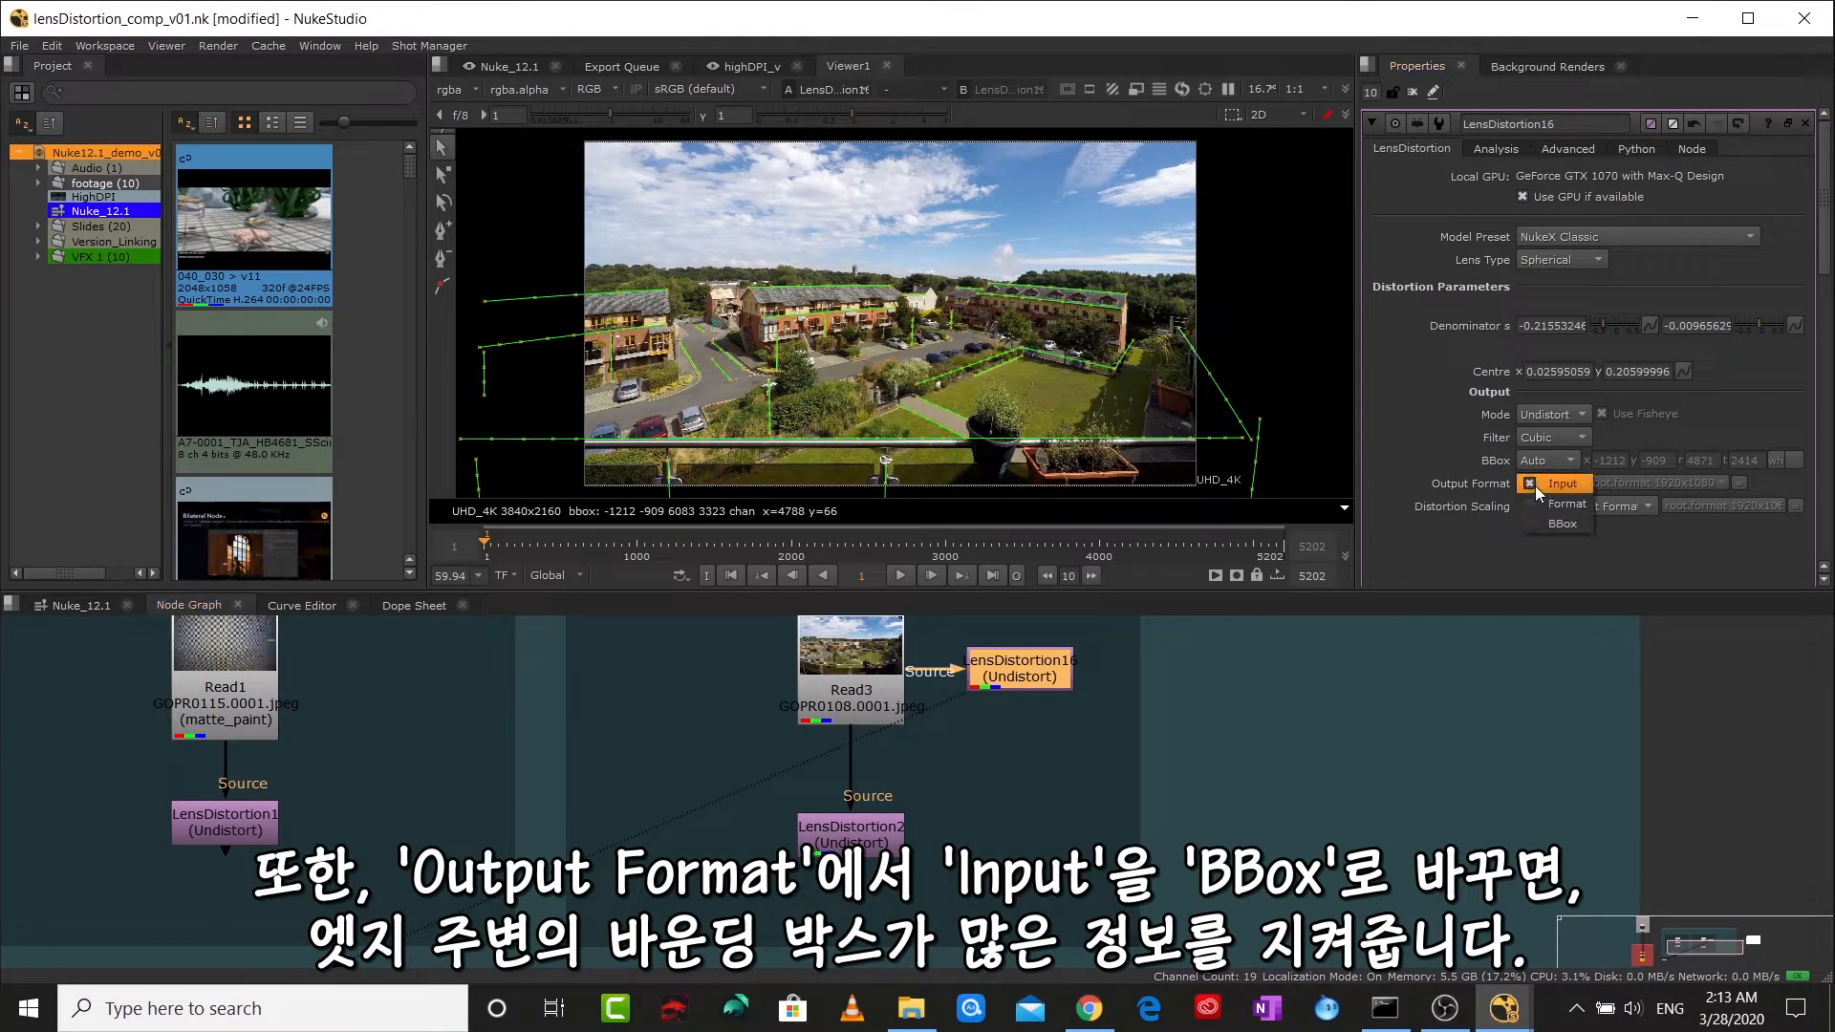
left_click(1550, 525)
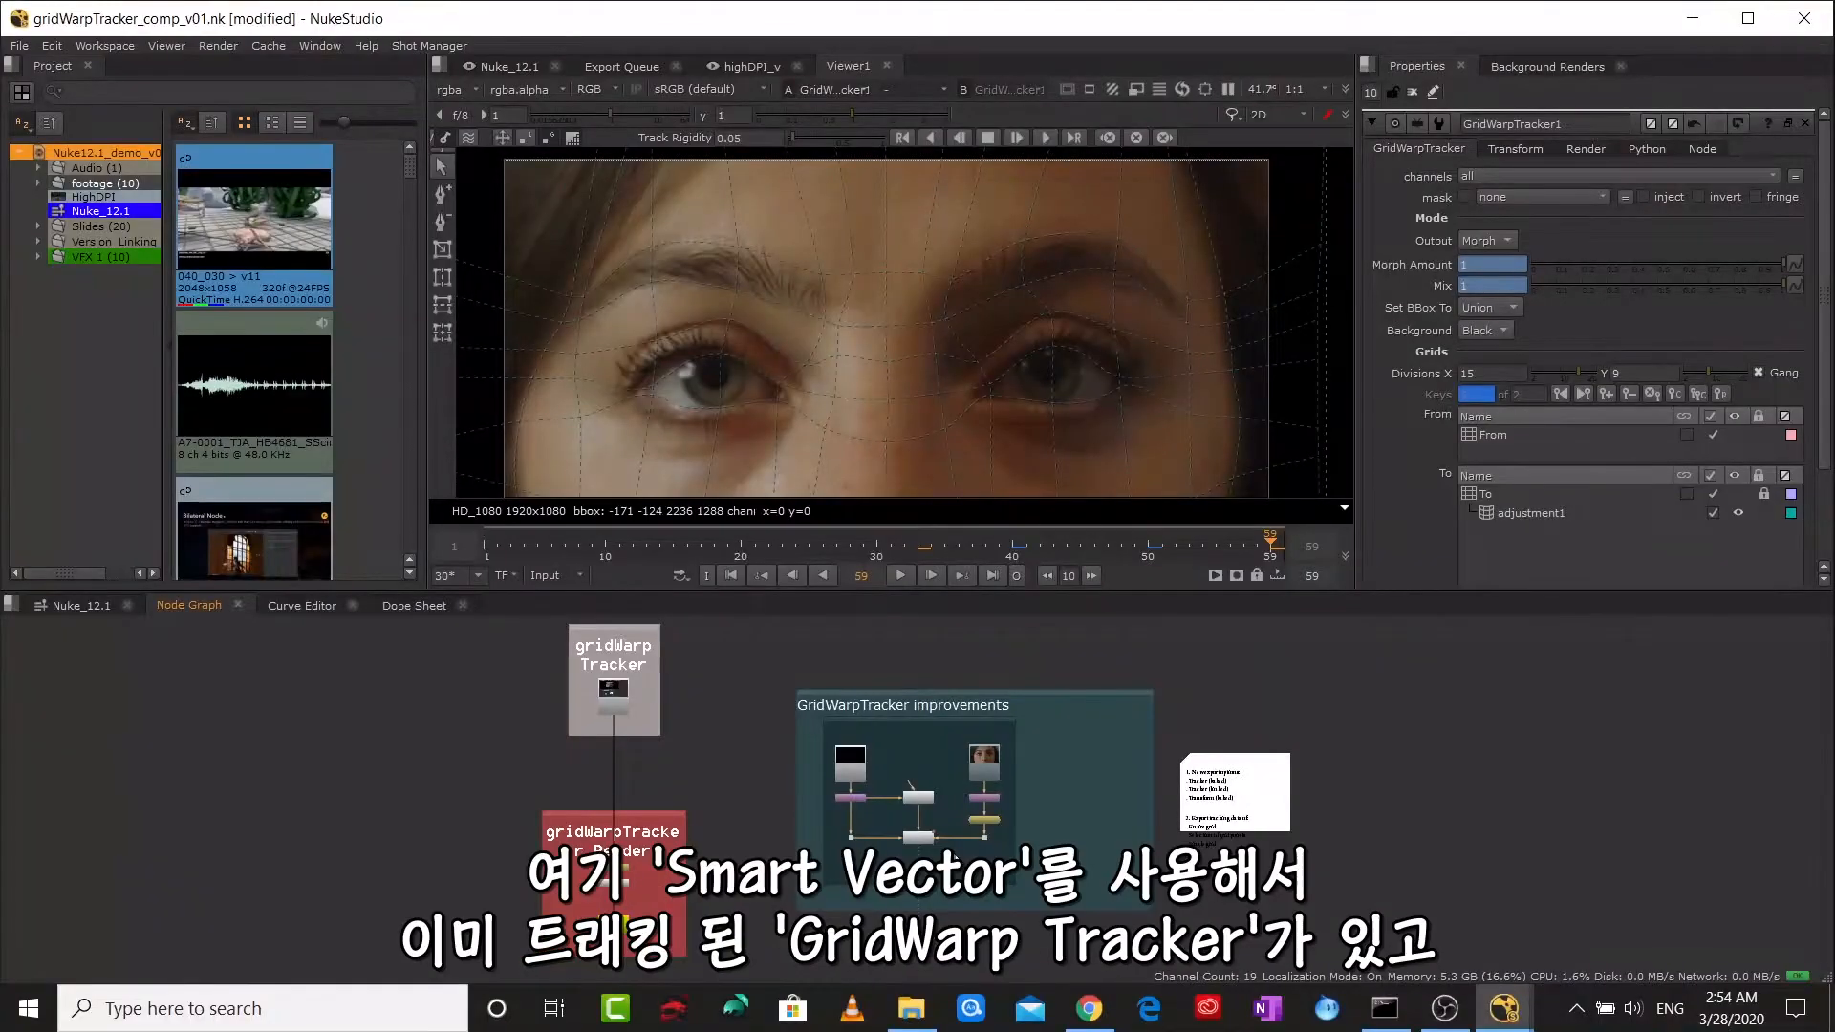
- In the gridWarpTracker comp, select the GridWarpTracker1 node and its adjustment1 layer in the To grids
scroll(915, 840, "up", 8)
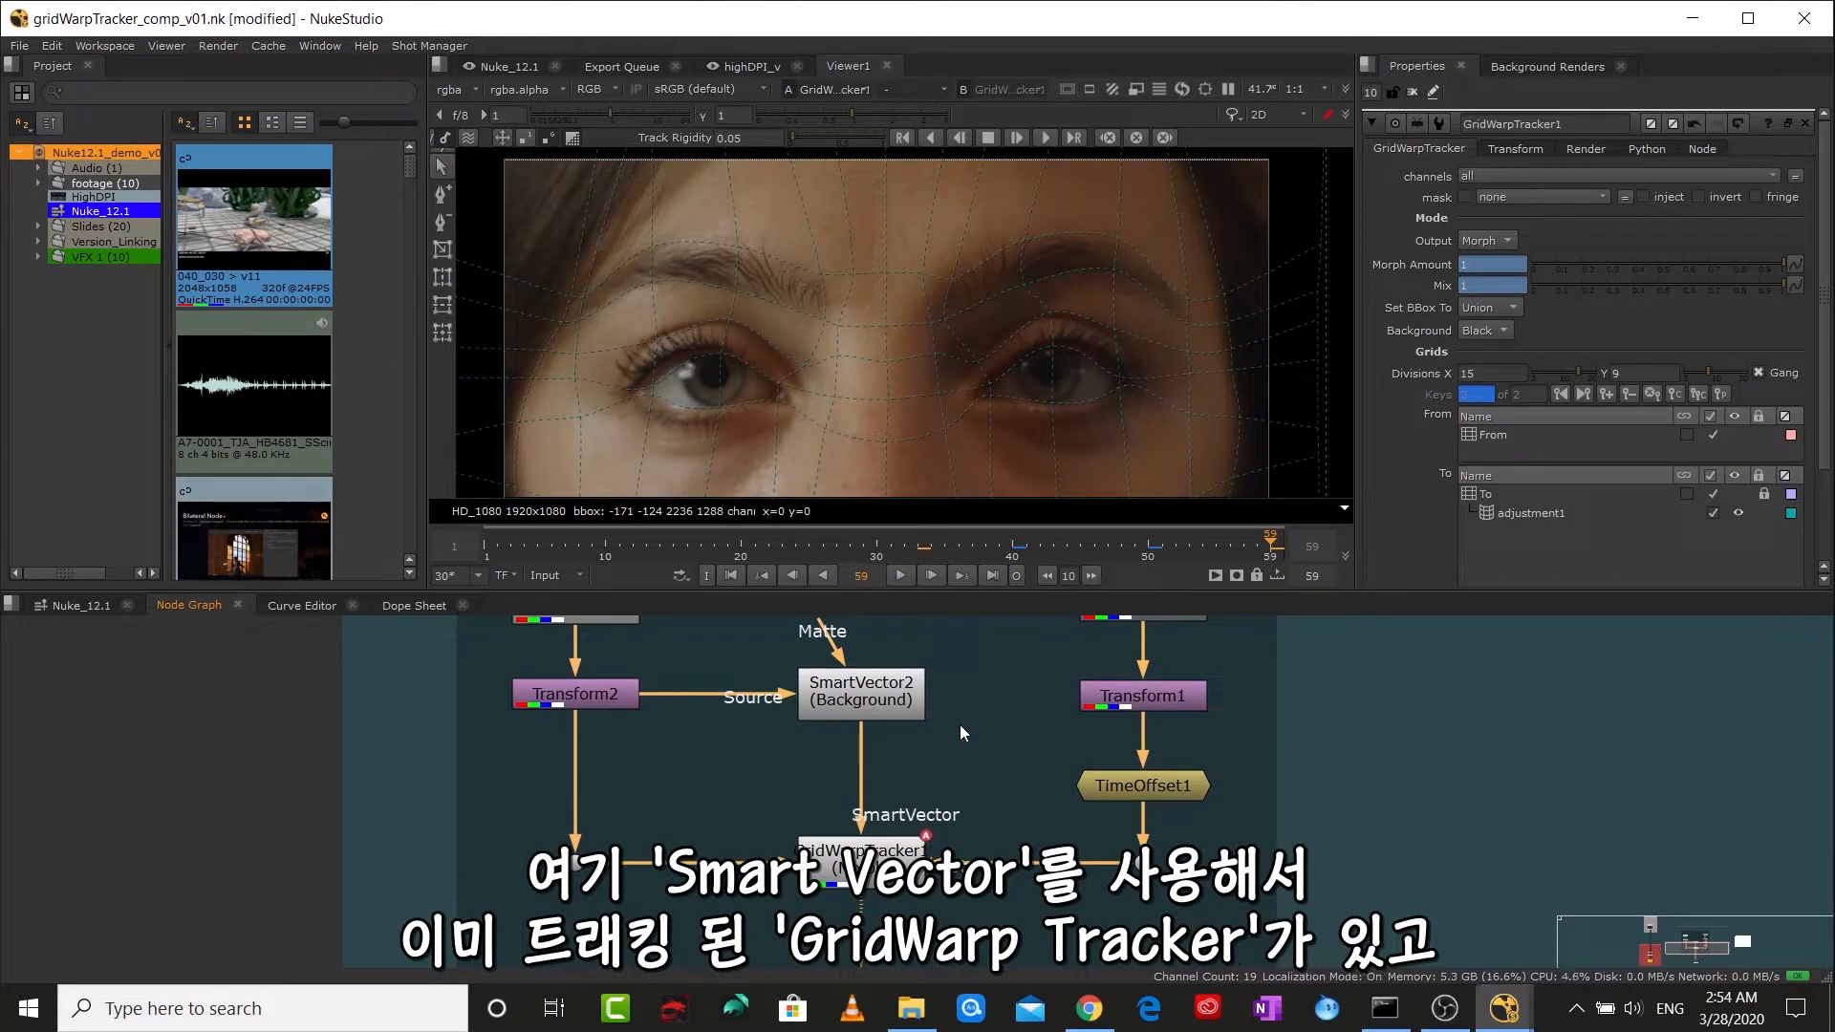
left_click(878, 847)
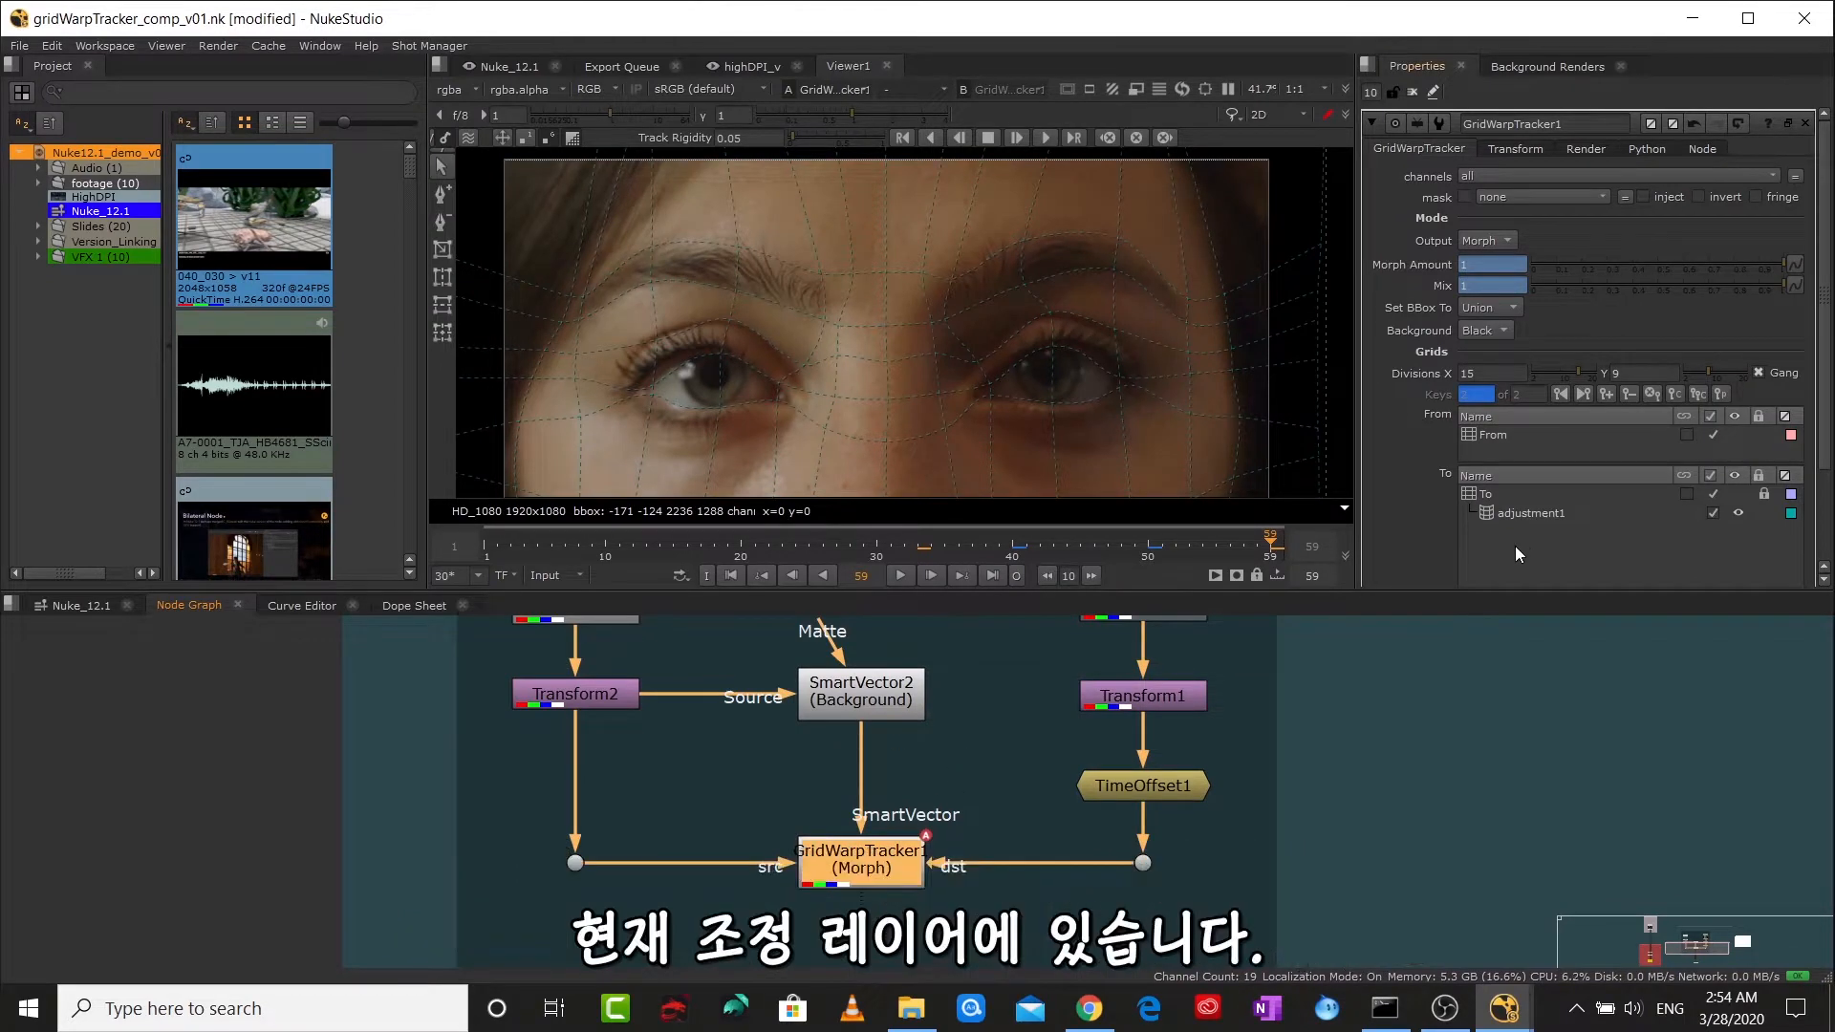
left_click(1539, 512)
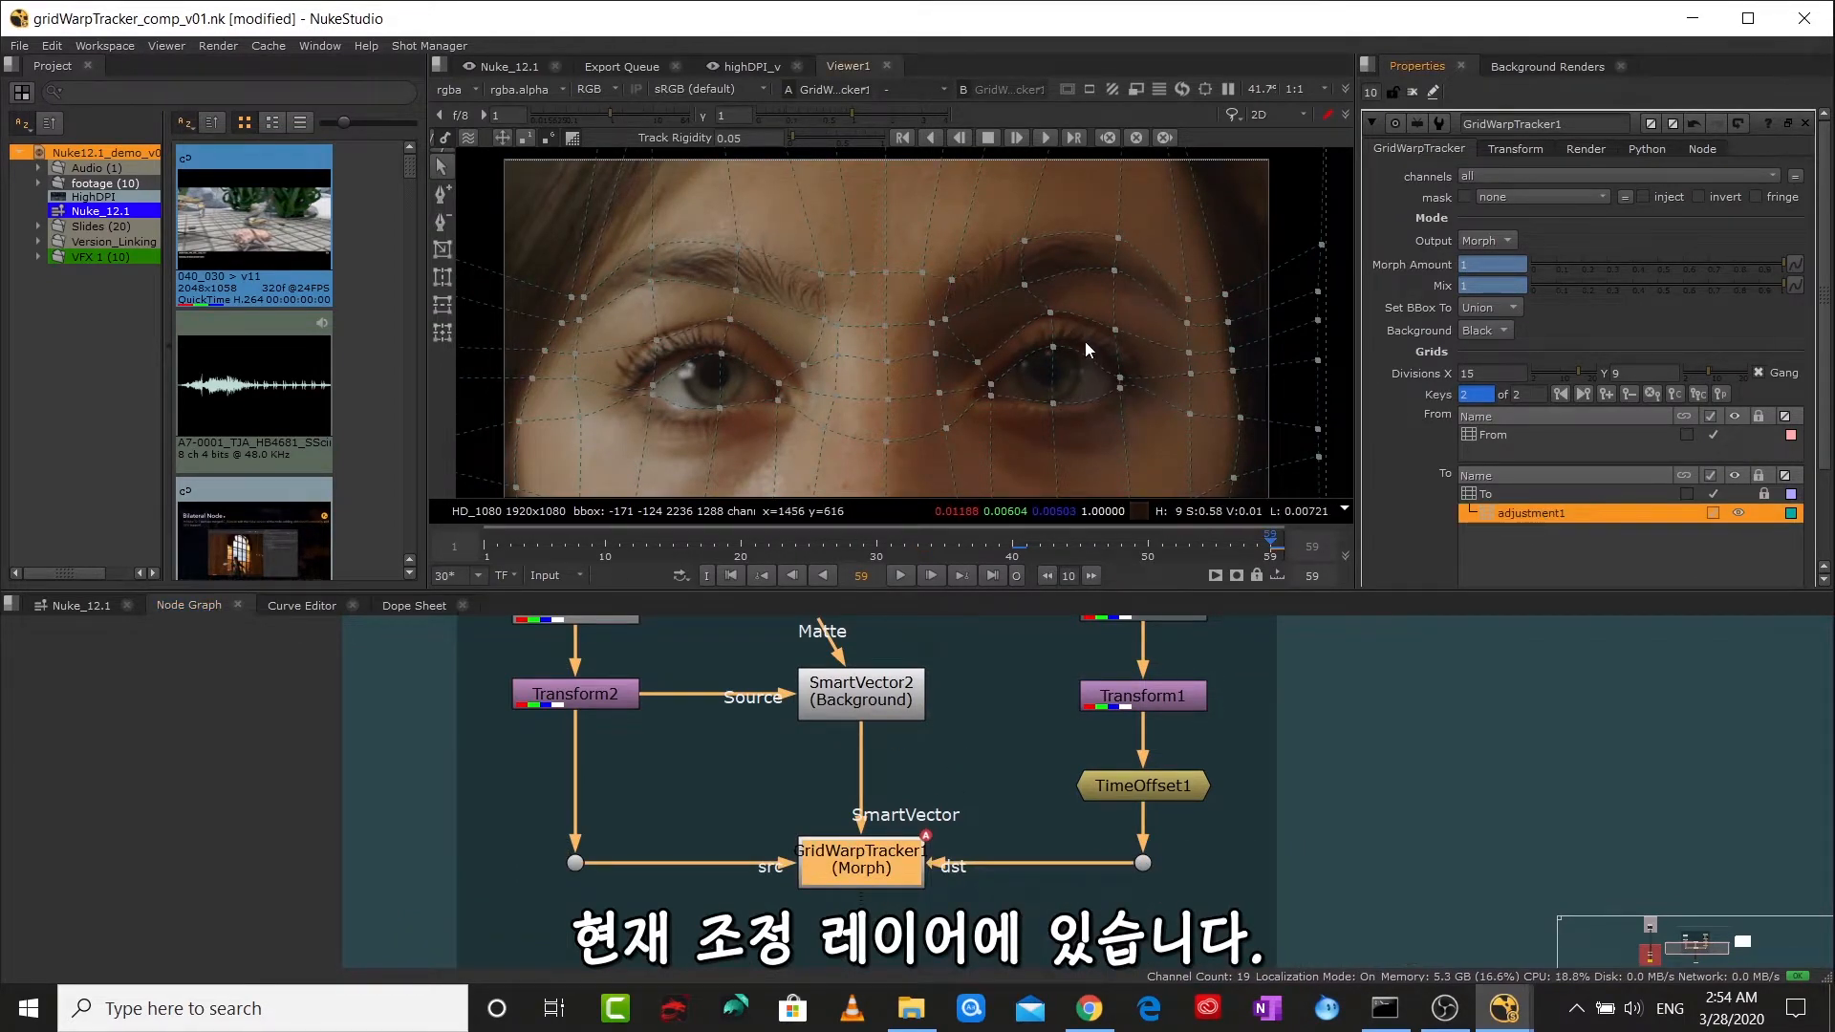
- Export the adjustment1 grid point on the shadowed eye's upper lid, above the iris, as a Tracker (baked) node
scroll(1086, 341, "up", 5)
scroll(1061, 318, "down", 2)
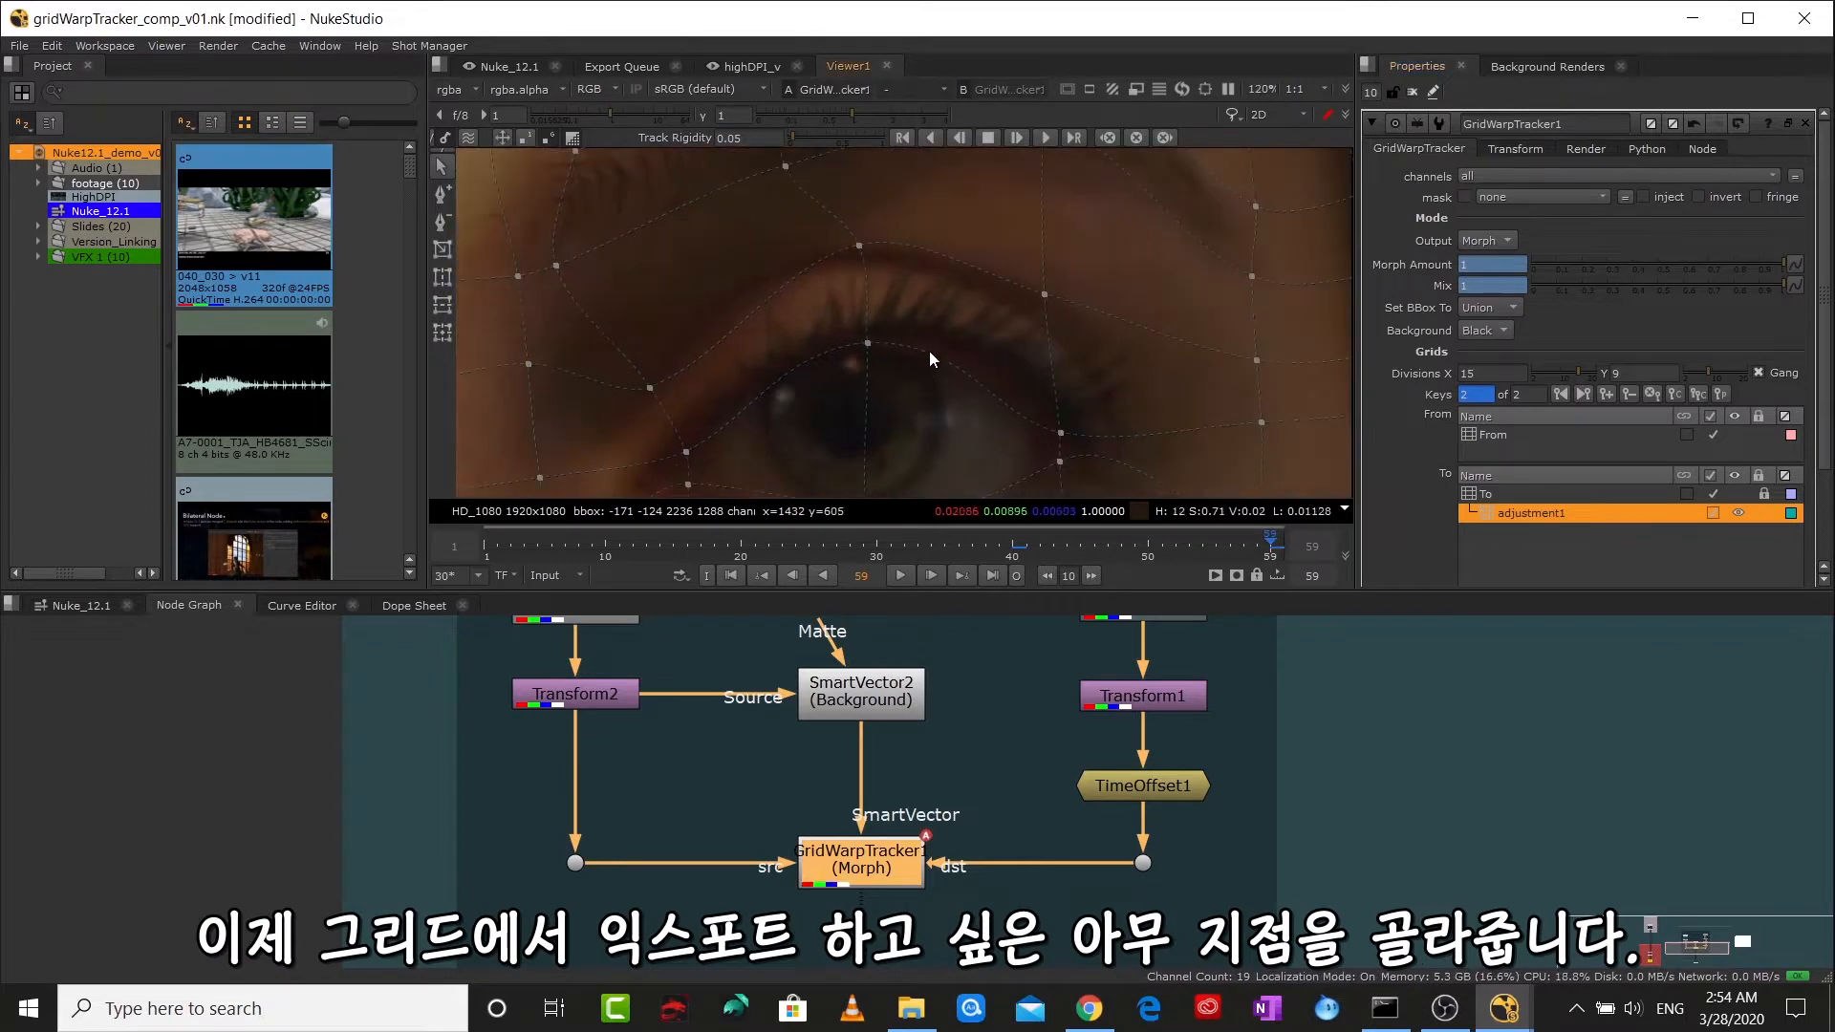
left_click(868, 343)
right_click(870, 346)
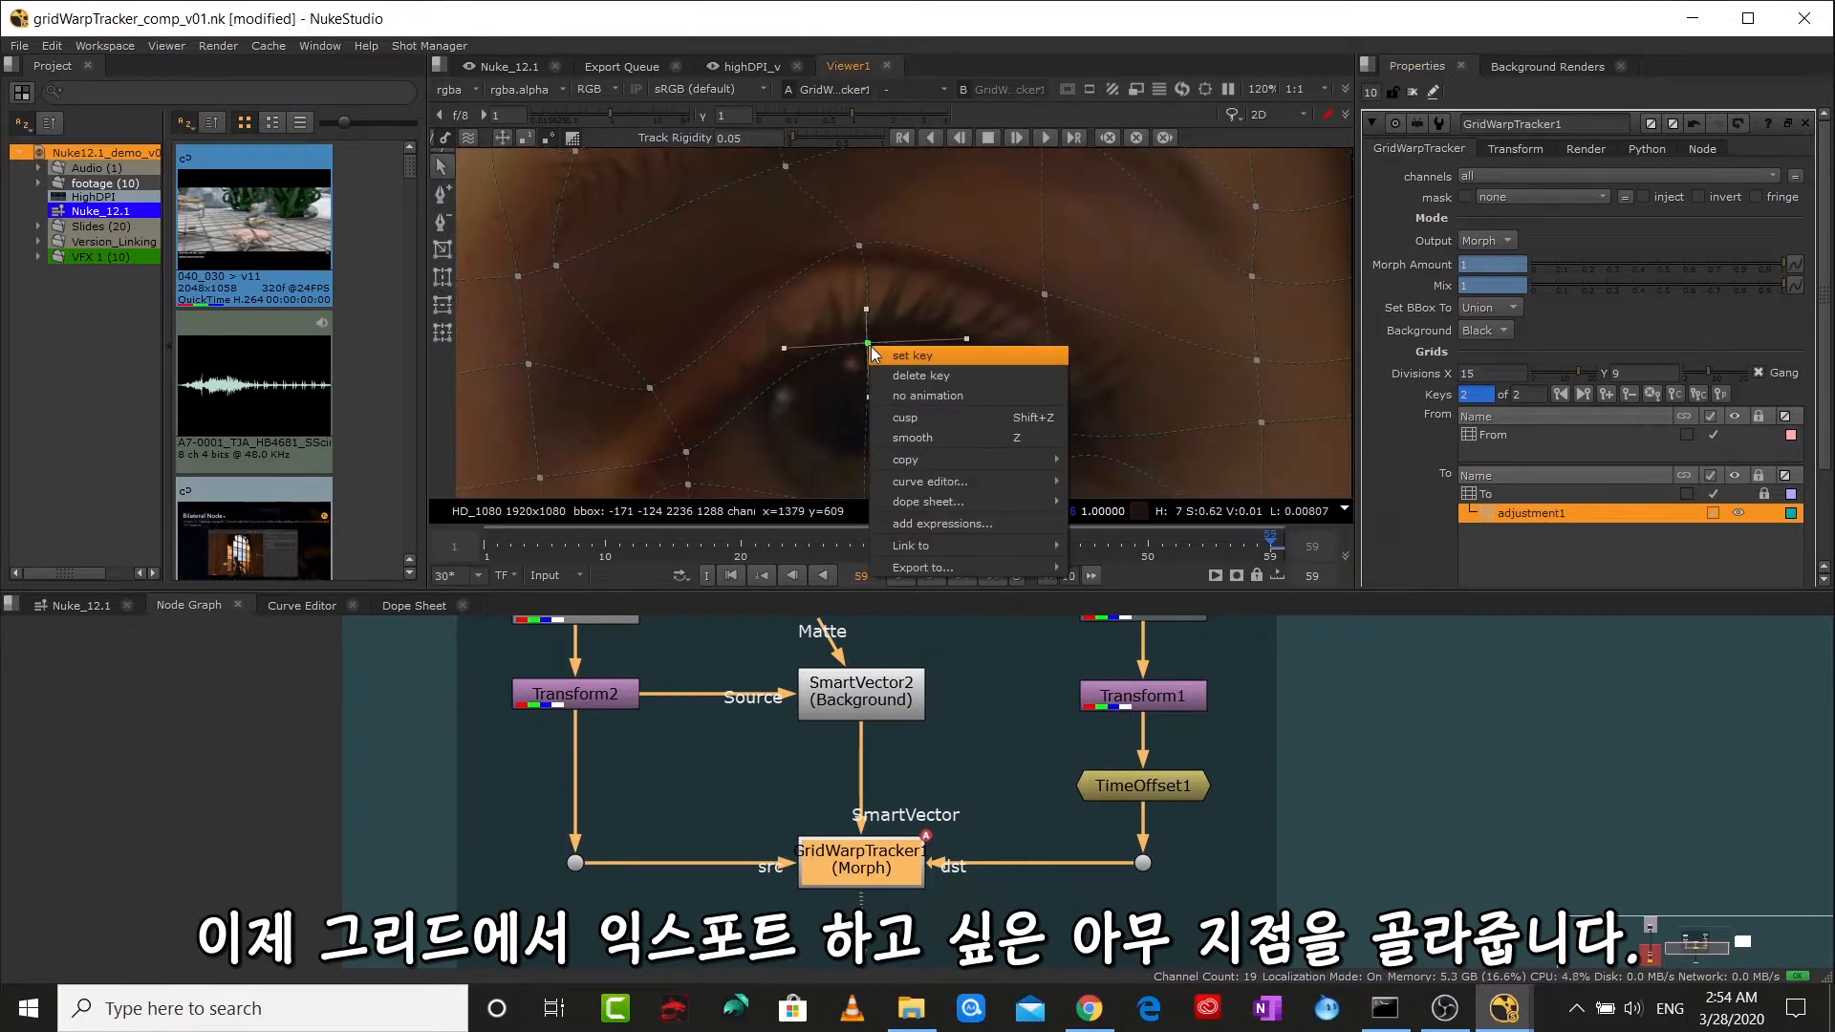
mouse_move(979, 566)
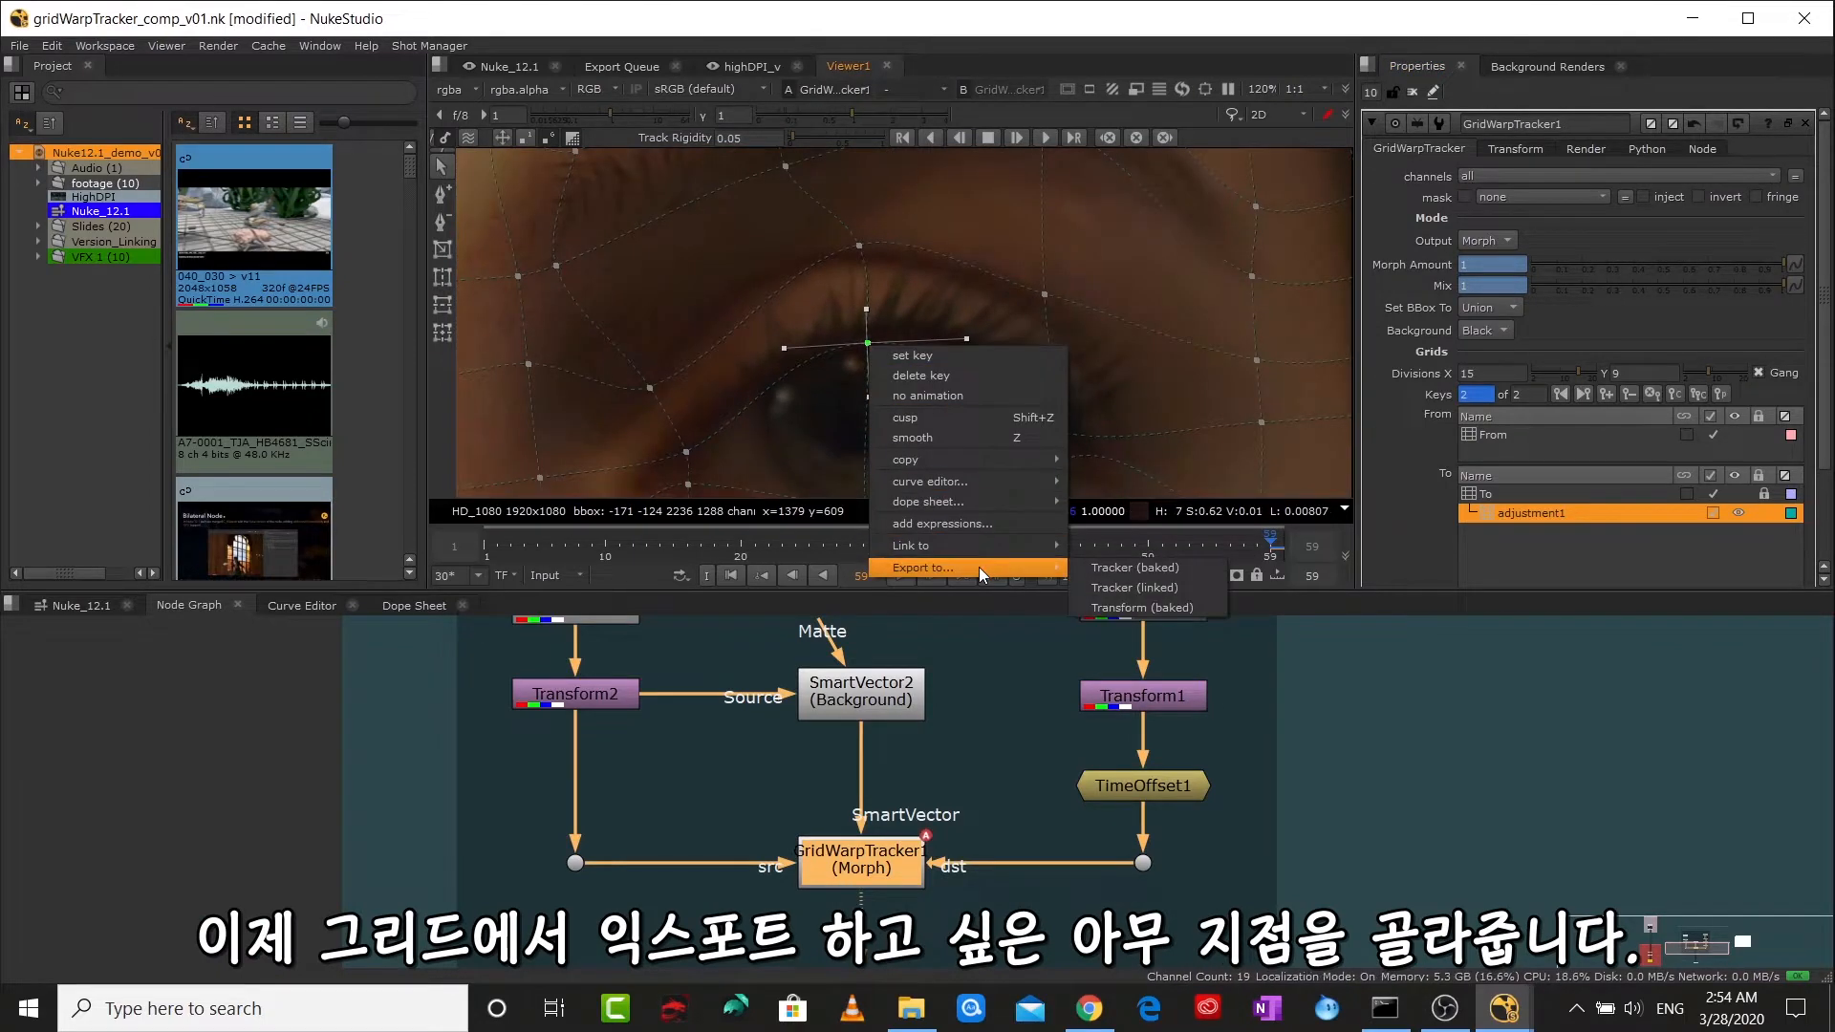
left_click(1179, 569)
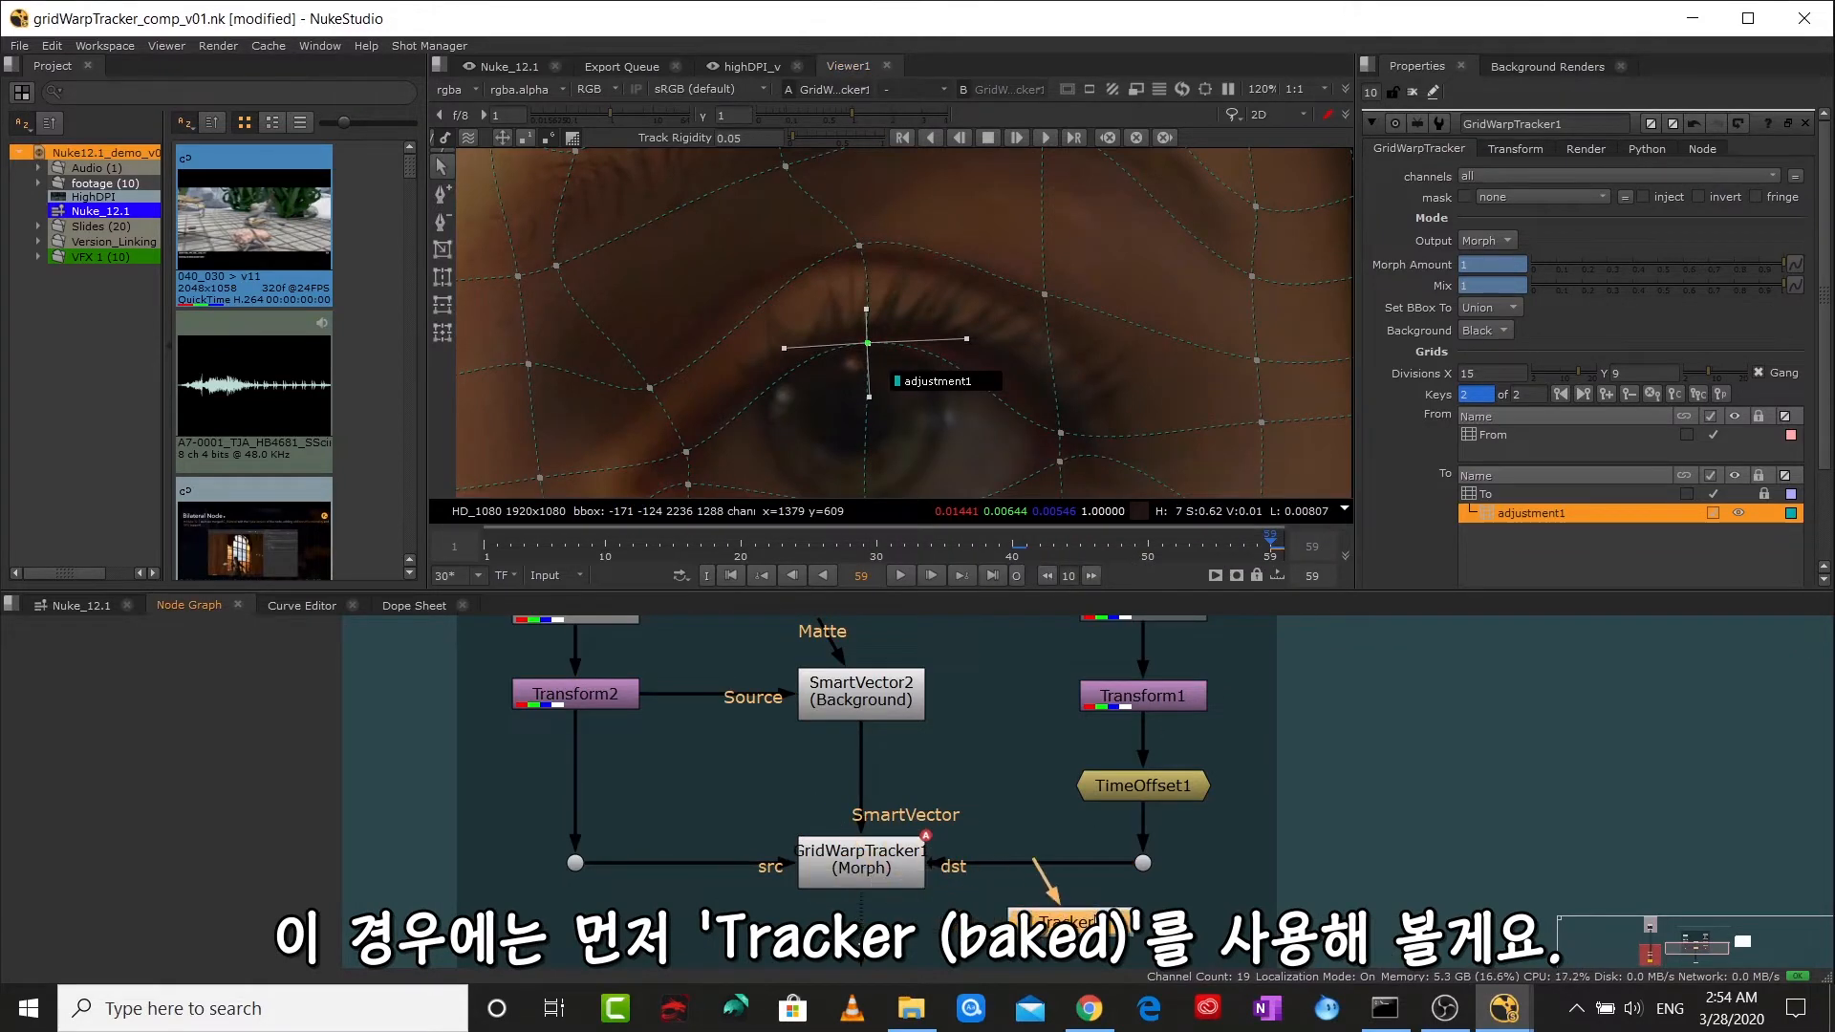
- Open the exported Tracker1 node and scrub to frame 37 to examine its baked track path
left_click(1071, 921)
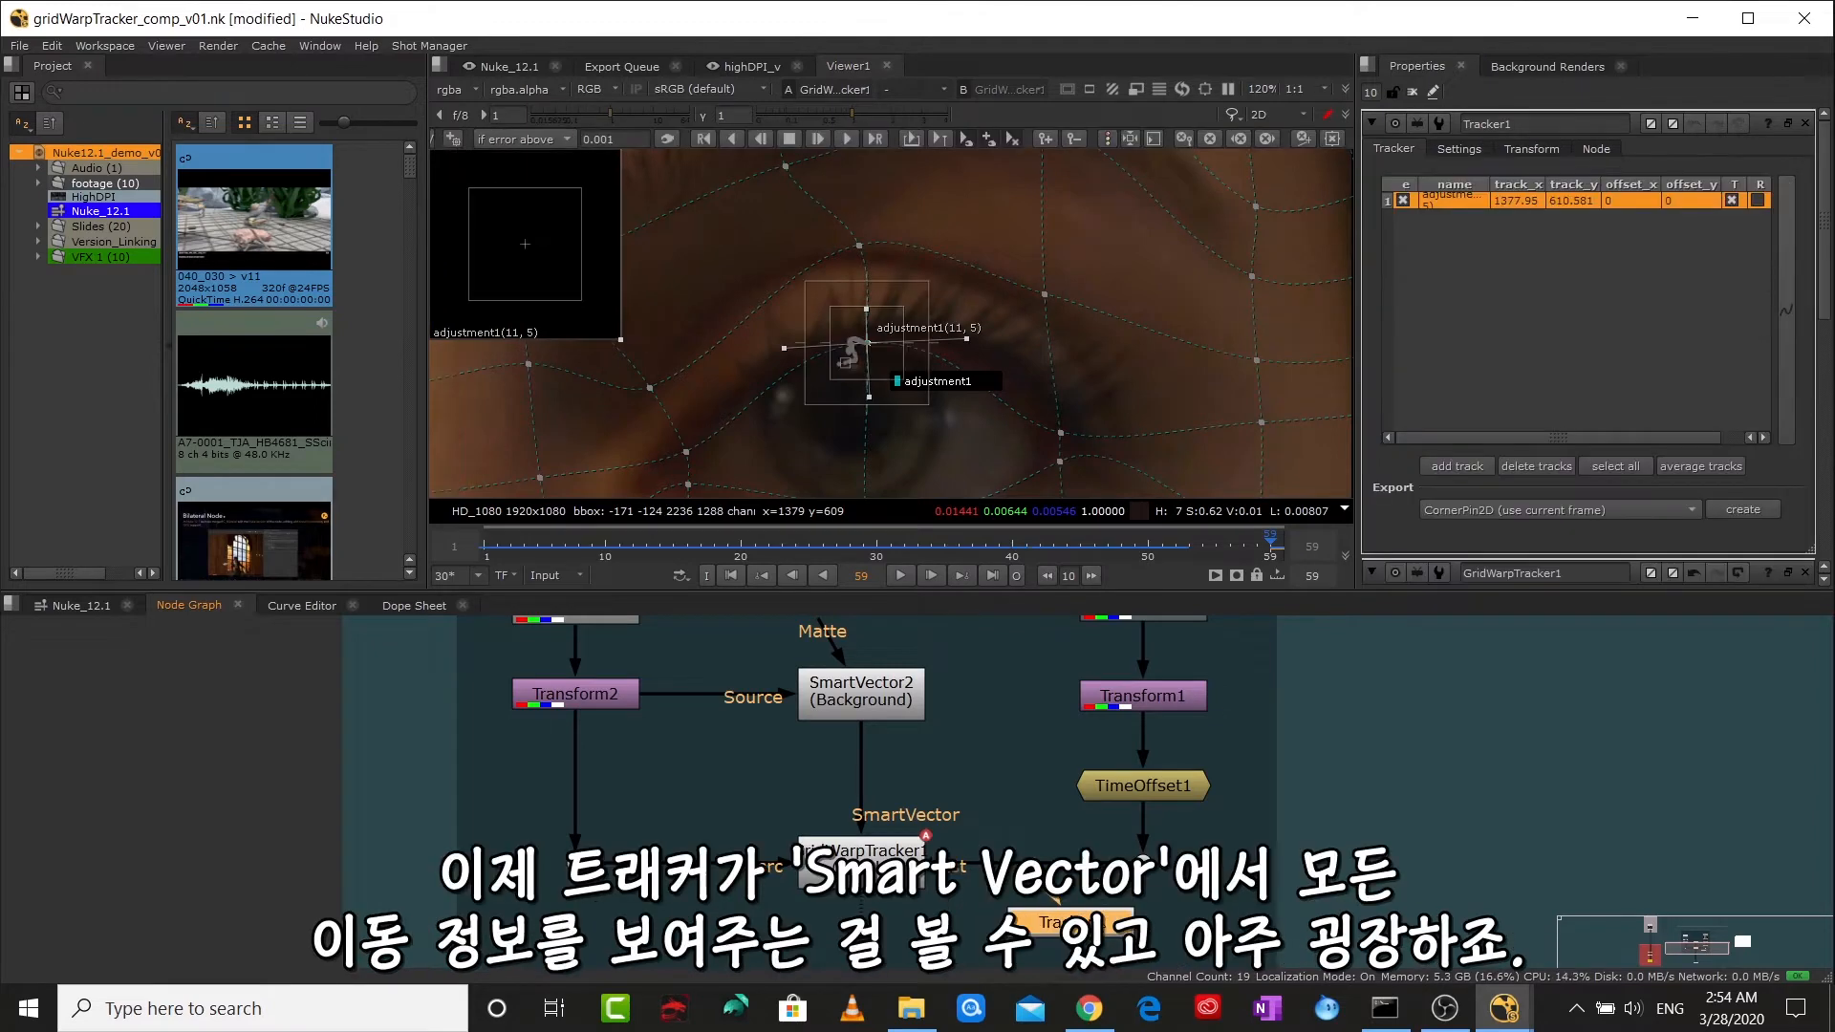
mouse_move(989, 543)
left_mouse_down()
mouse_move(1057, 544)
mouse_move(794, 543)
mouse_move(972, 544)
left_mouse_up()
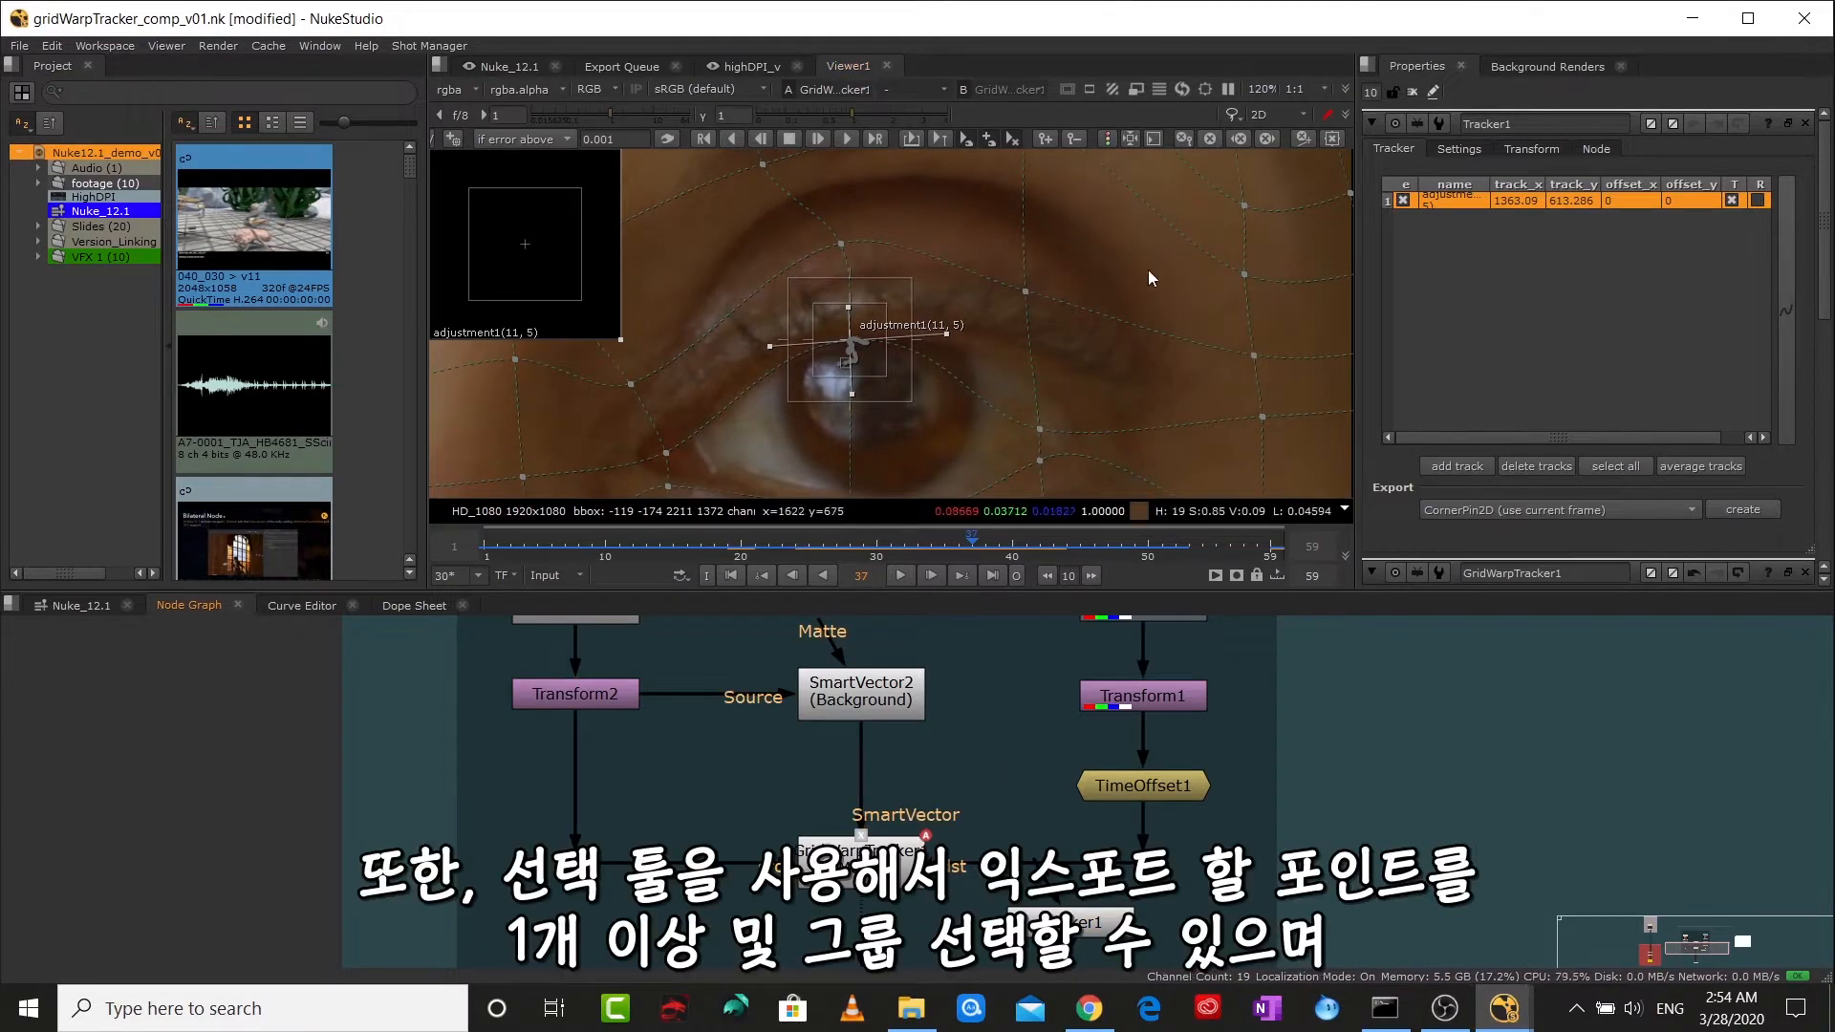
- Select the adjustment1 grid points (11,5), (11,6), (12,4), (12,5) and (12,6) and export them together as a Tracker (linked) node
left_click(721, 263)
mouse_move(721, 261)
left_mouse_down()
mouse_move(895, 198)
mouse_move(1113, 203)
mouse_move(1197, 287)
mouse_move(1169, 427)
mouse_move(963, 471)
mouse_move(728, 471)
mouse_move(652, 426)
mouse_move(659, 307)
mouse_move(724, 258)
left_mouse_up()
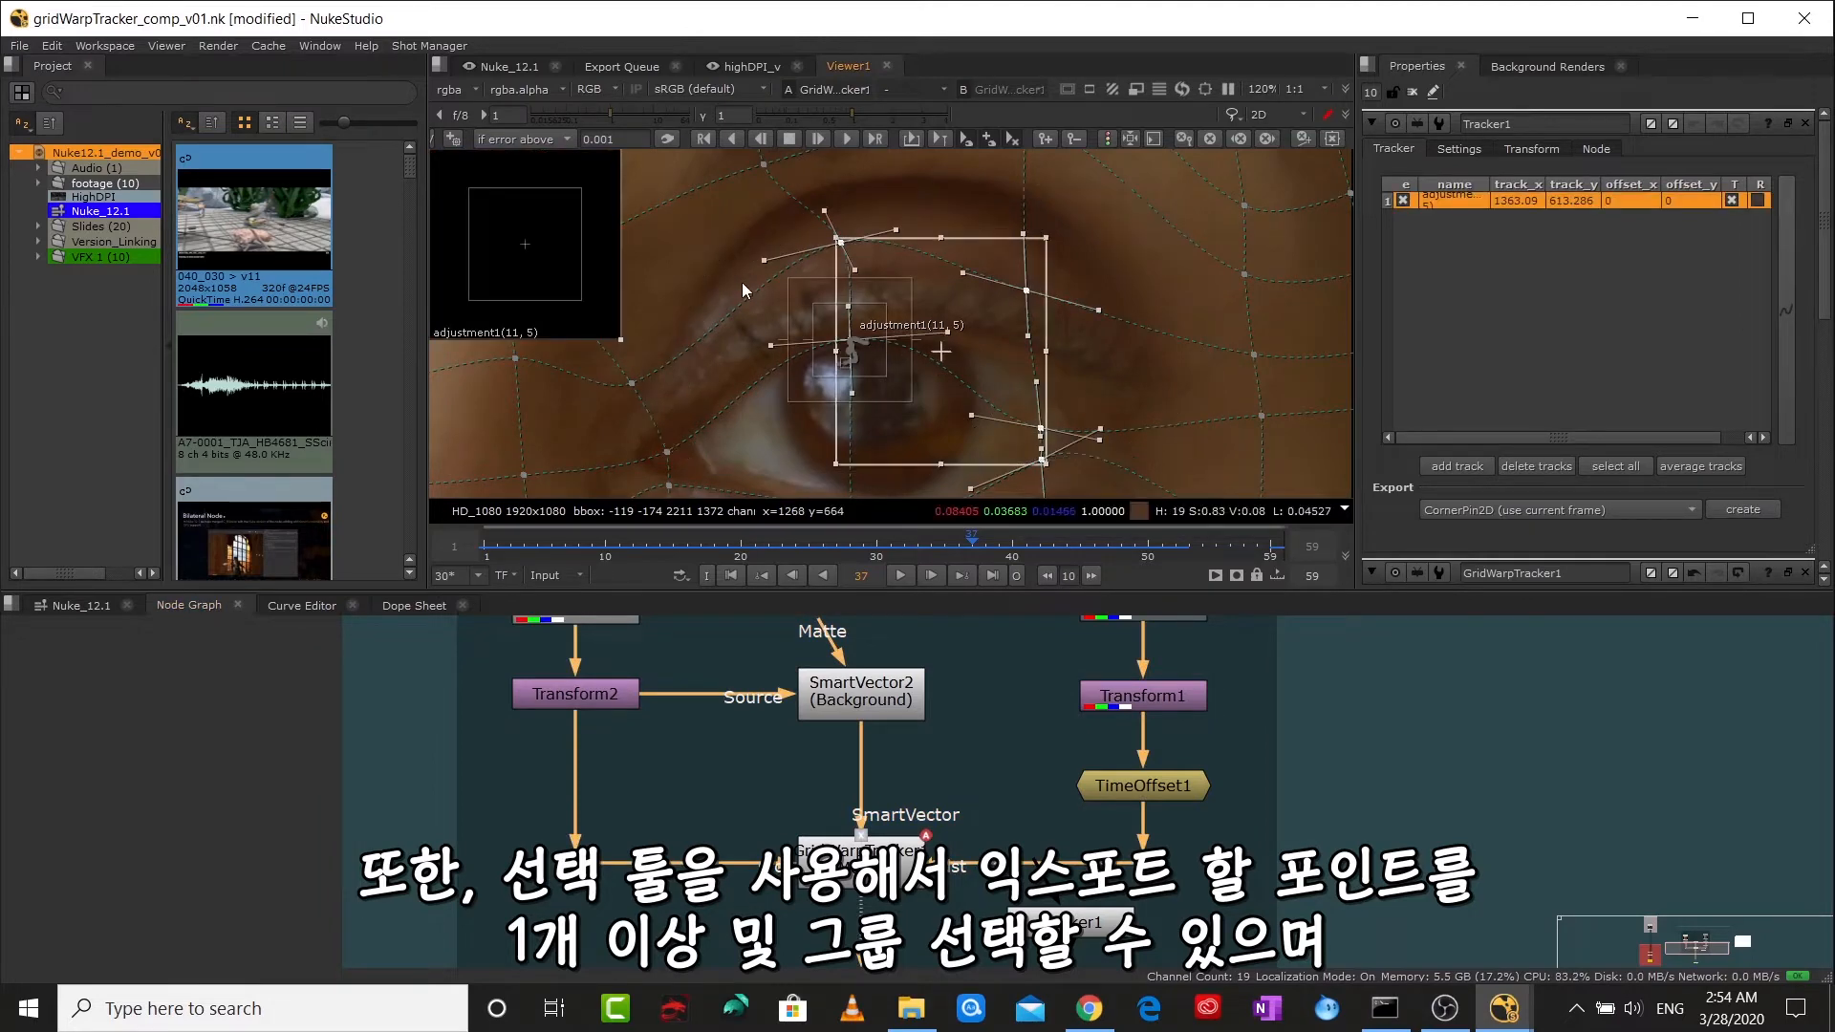
right_click(1029, 297)
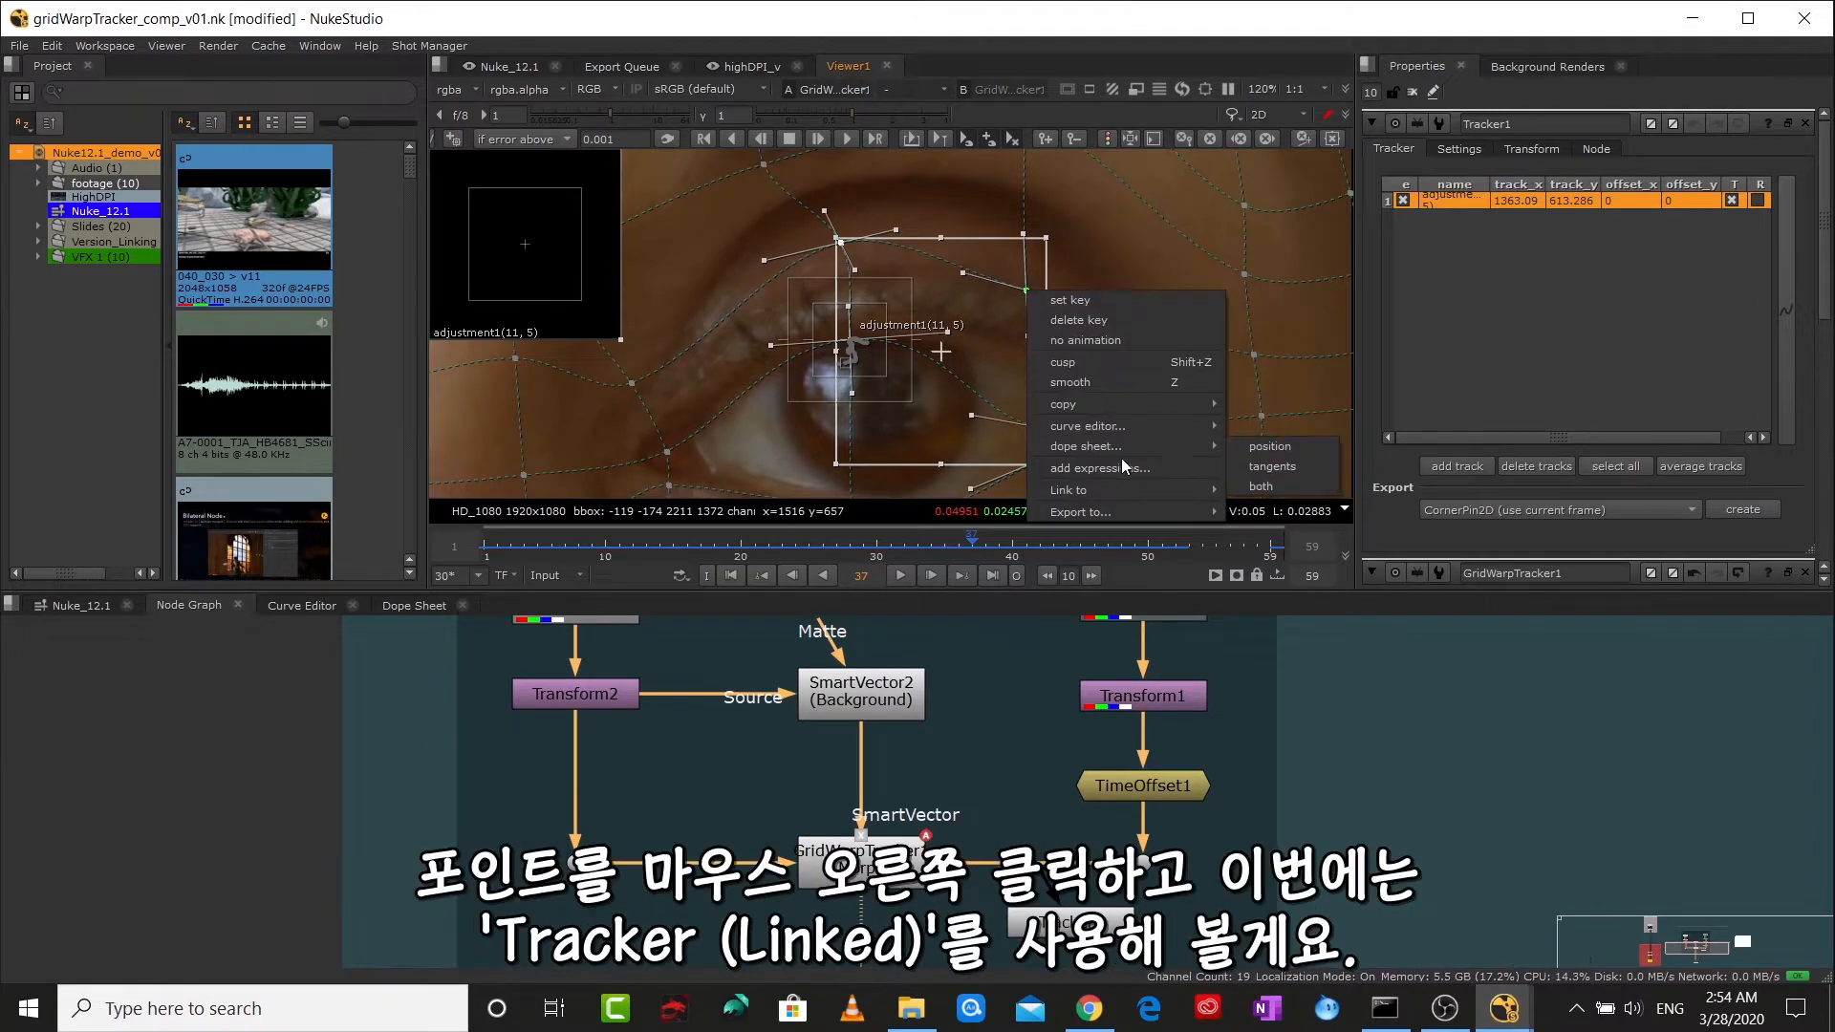
mouse_move(1124, 507)
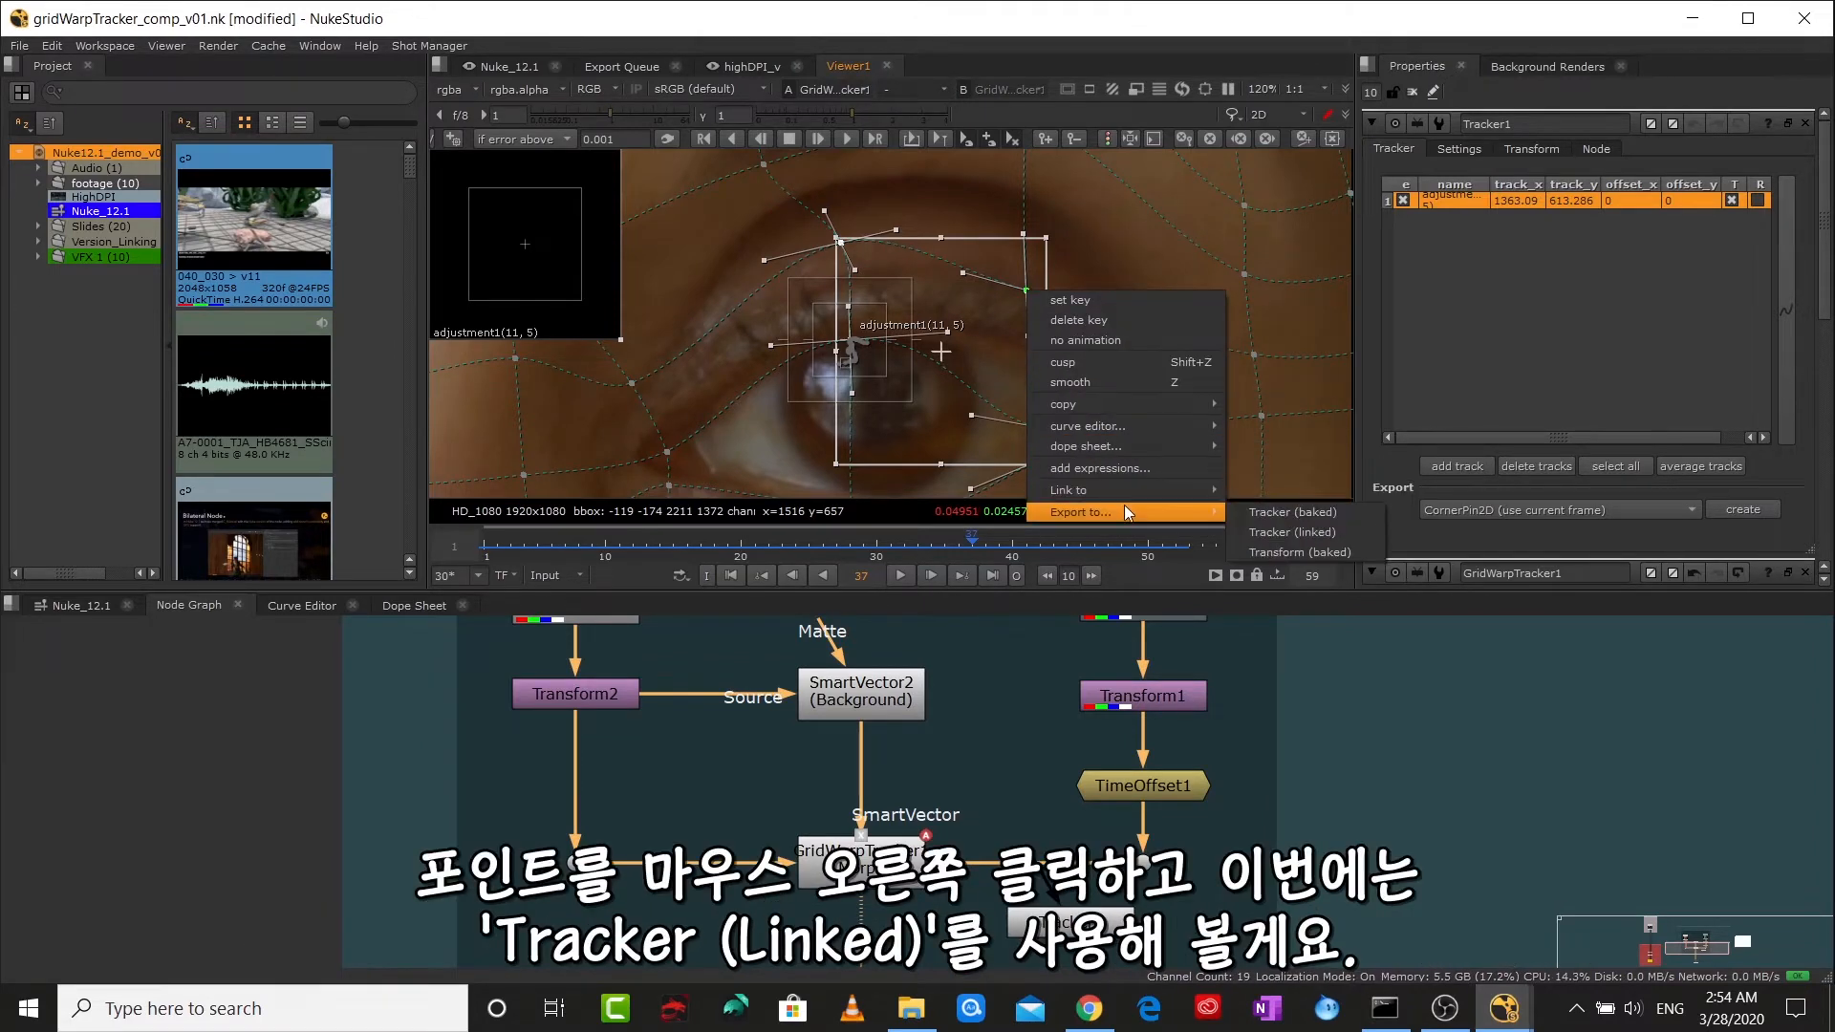
left_click(1299, 535)
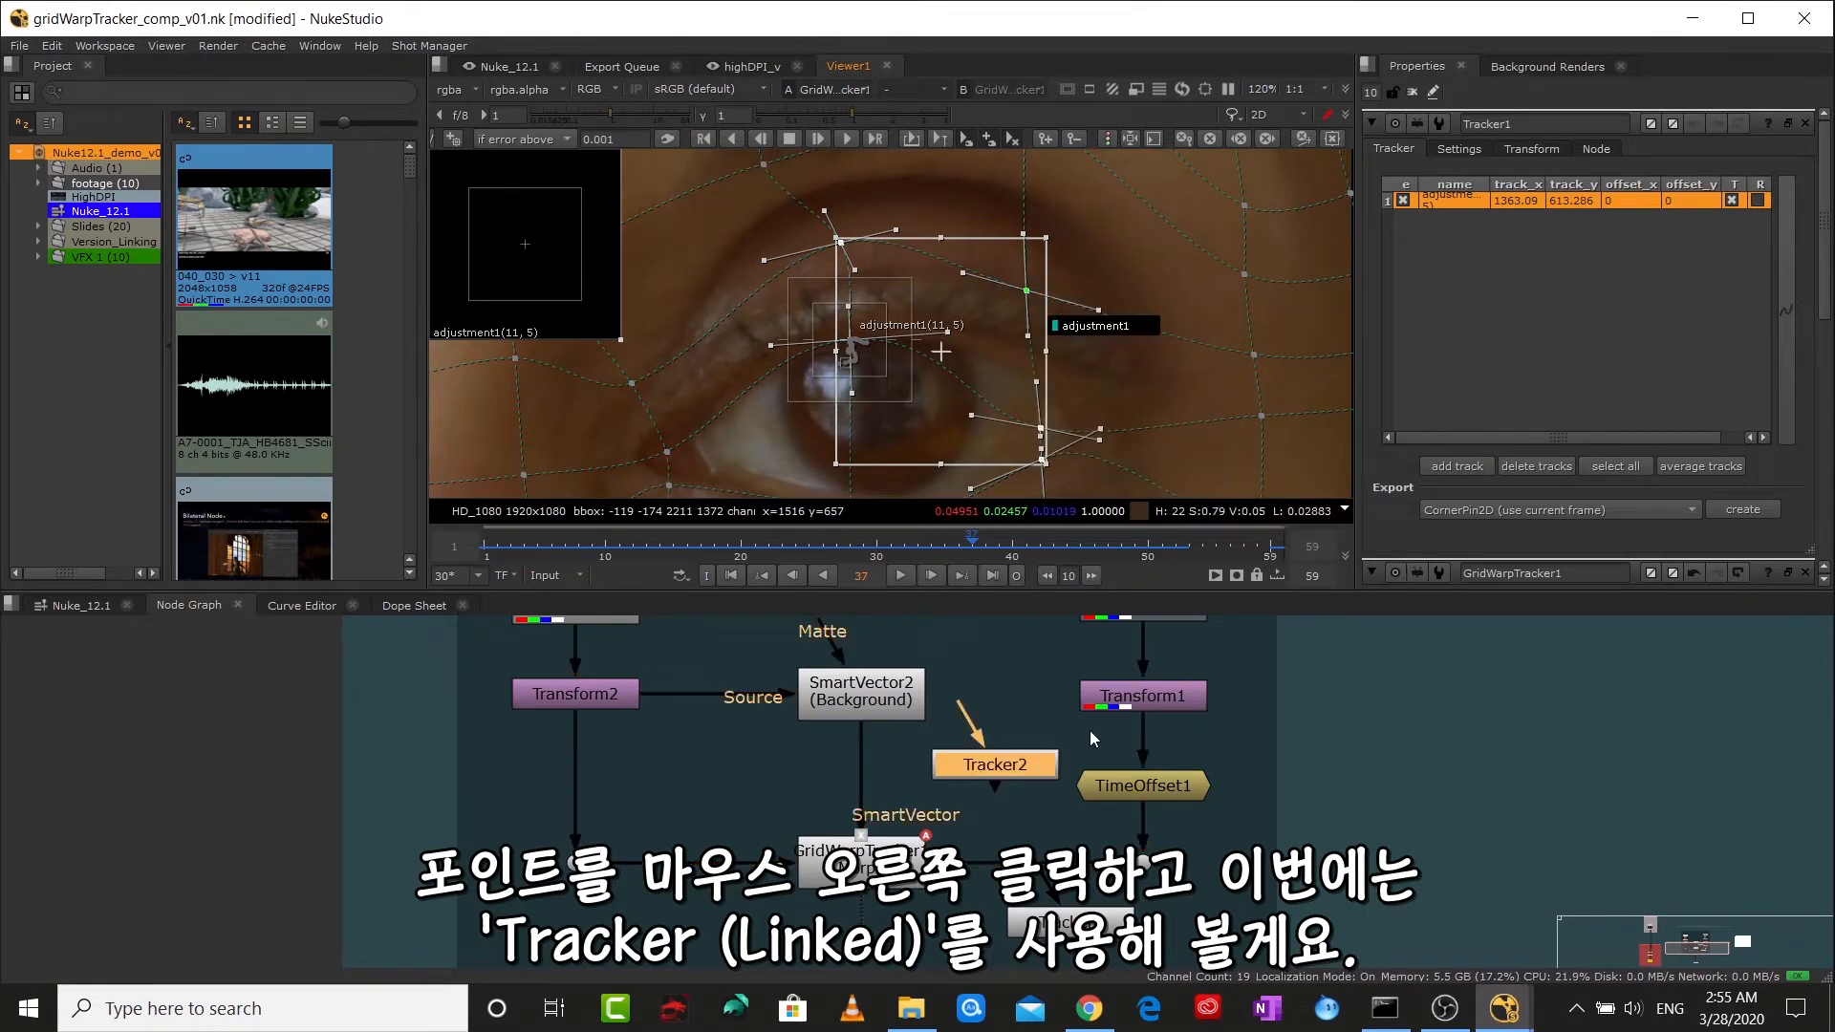
- Place Tracker2 below and beside GridWarpTracker1 on its src side, and open its properties
left_click_drag(946, 845, 709, 954)
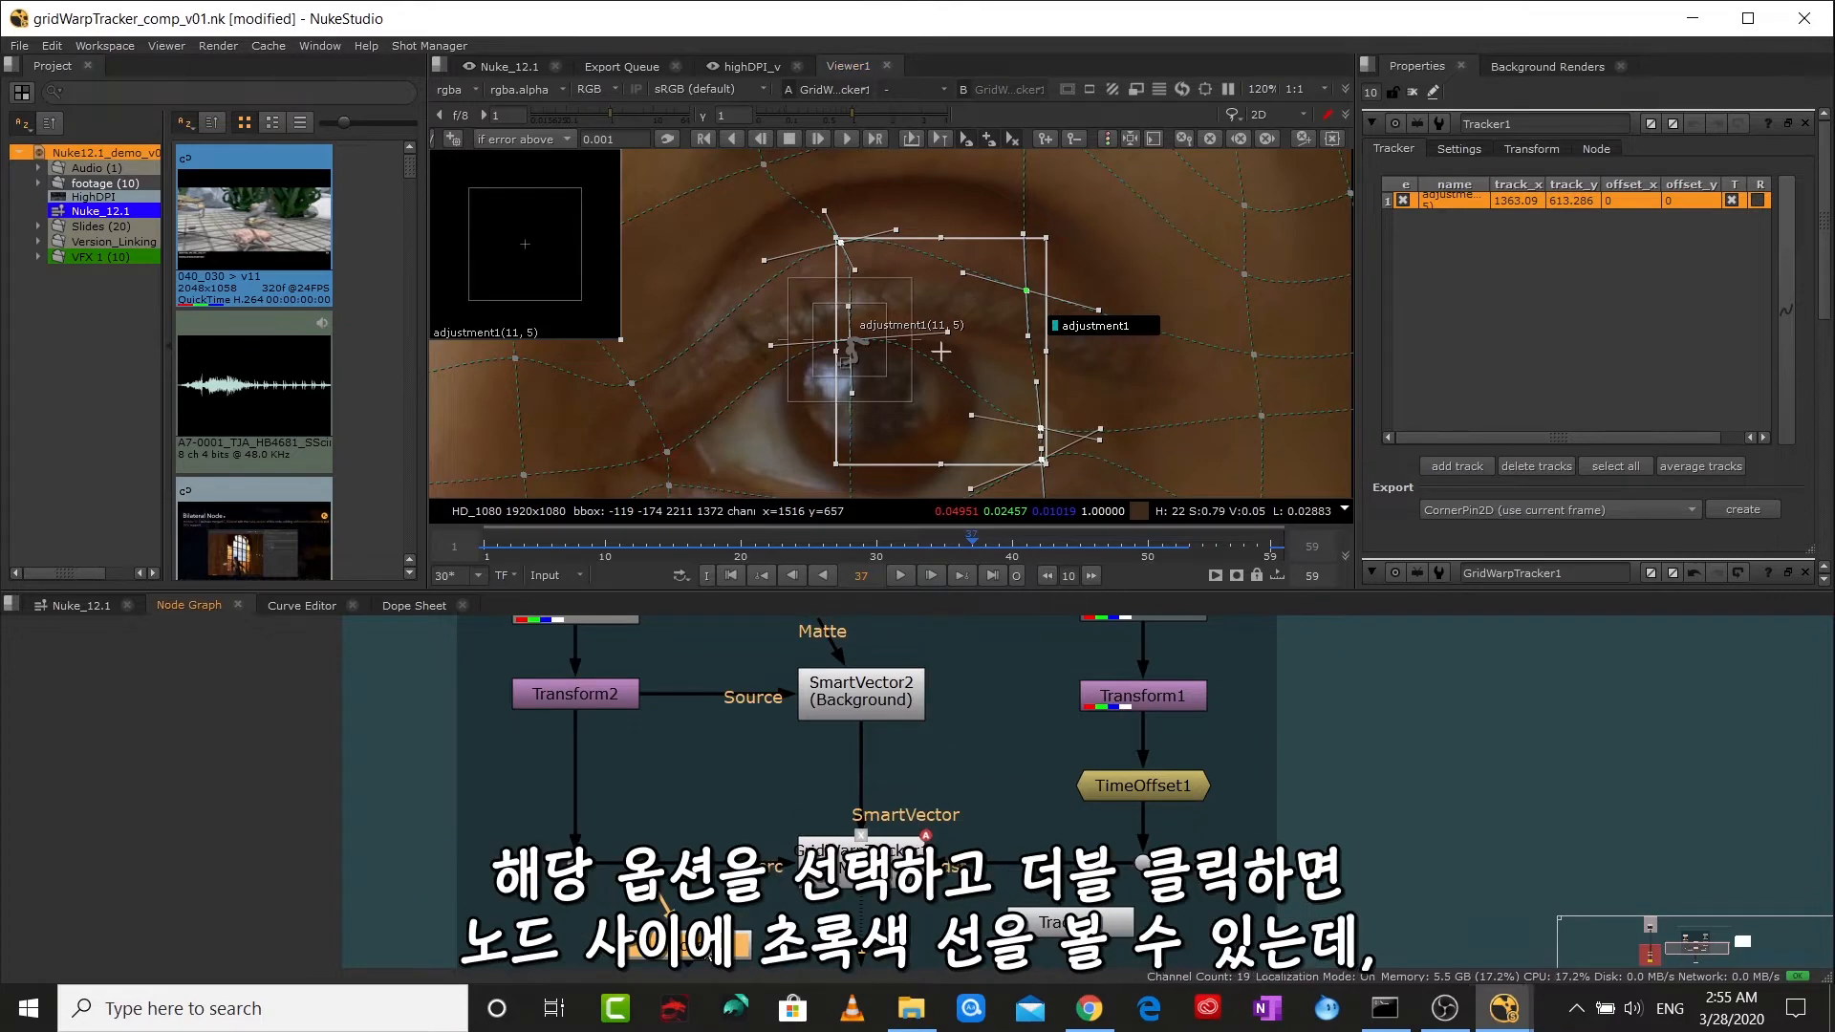
double_click(709, 954)
left_click_drag(721, 772, 721, 689)
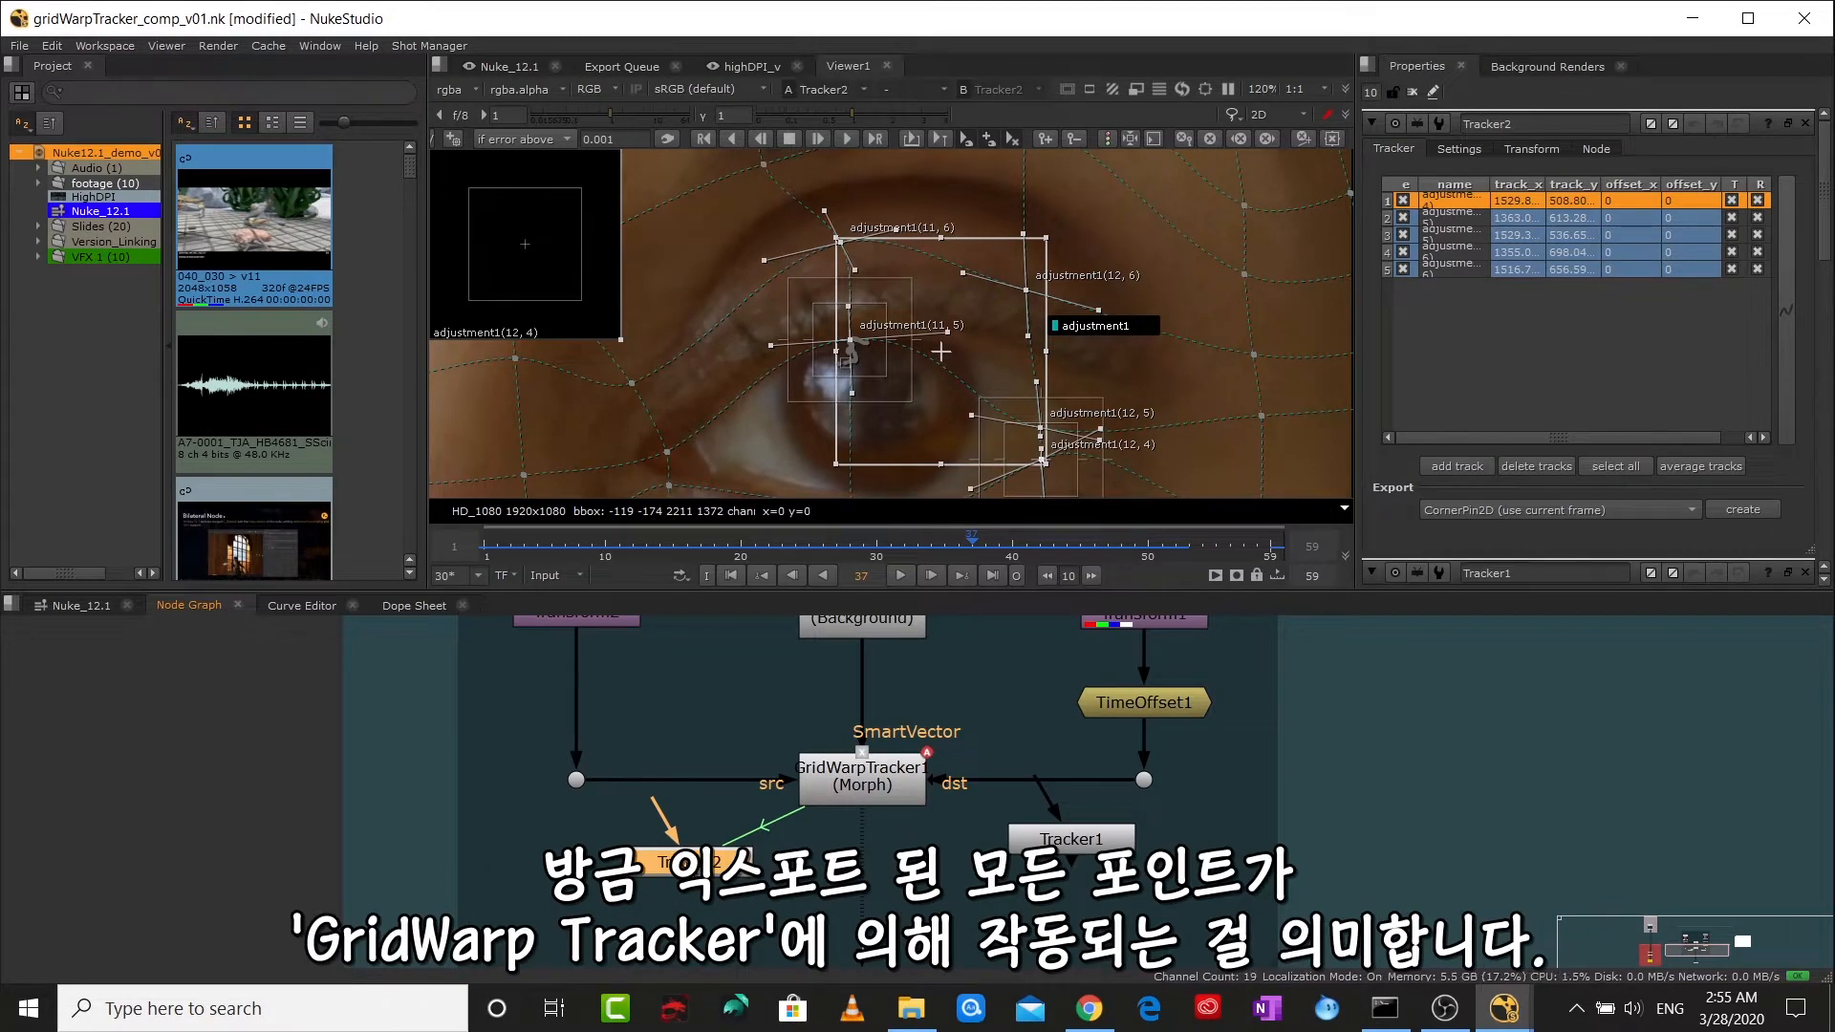
- Show Tracker2 in the viewer and scrub the timeline to examine how its linked points follow the grid
key("1")
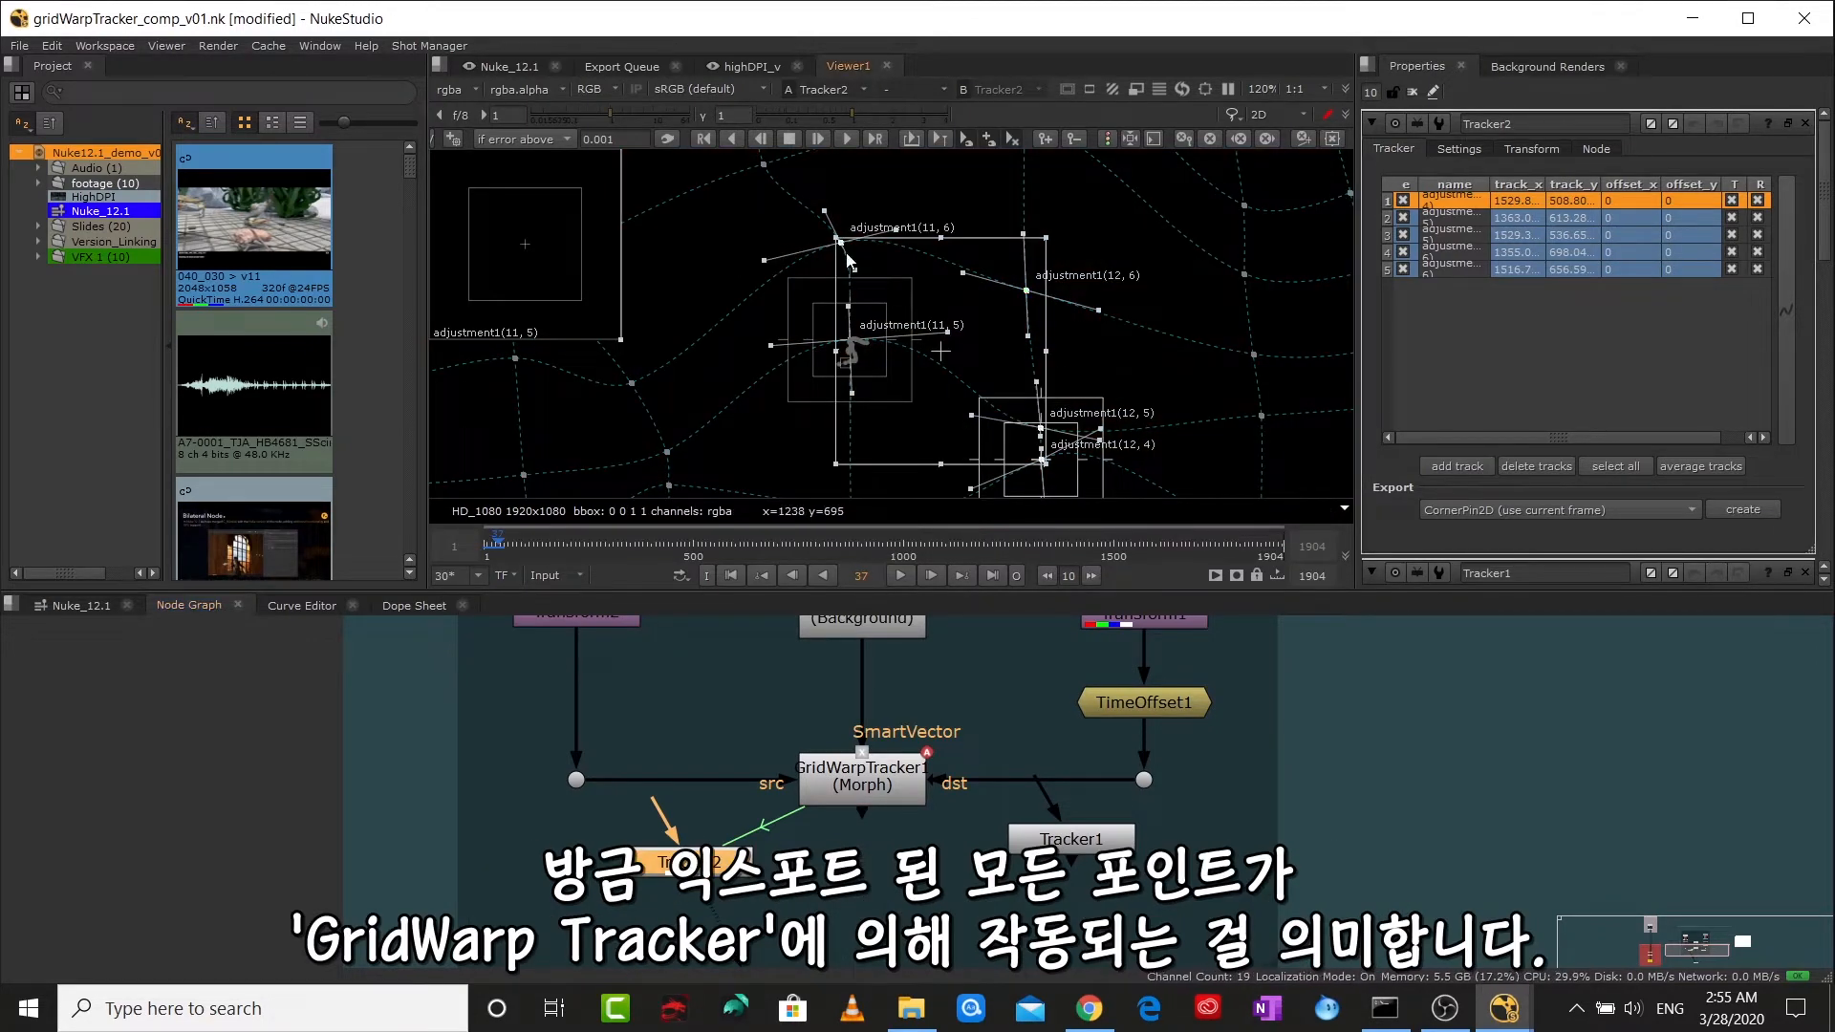
left_click(1044, 307)
scroll(777, 304, "down", 3)
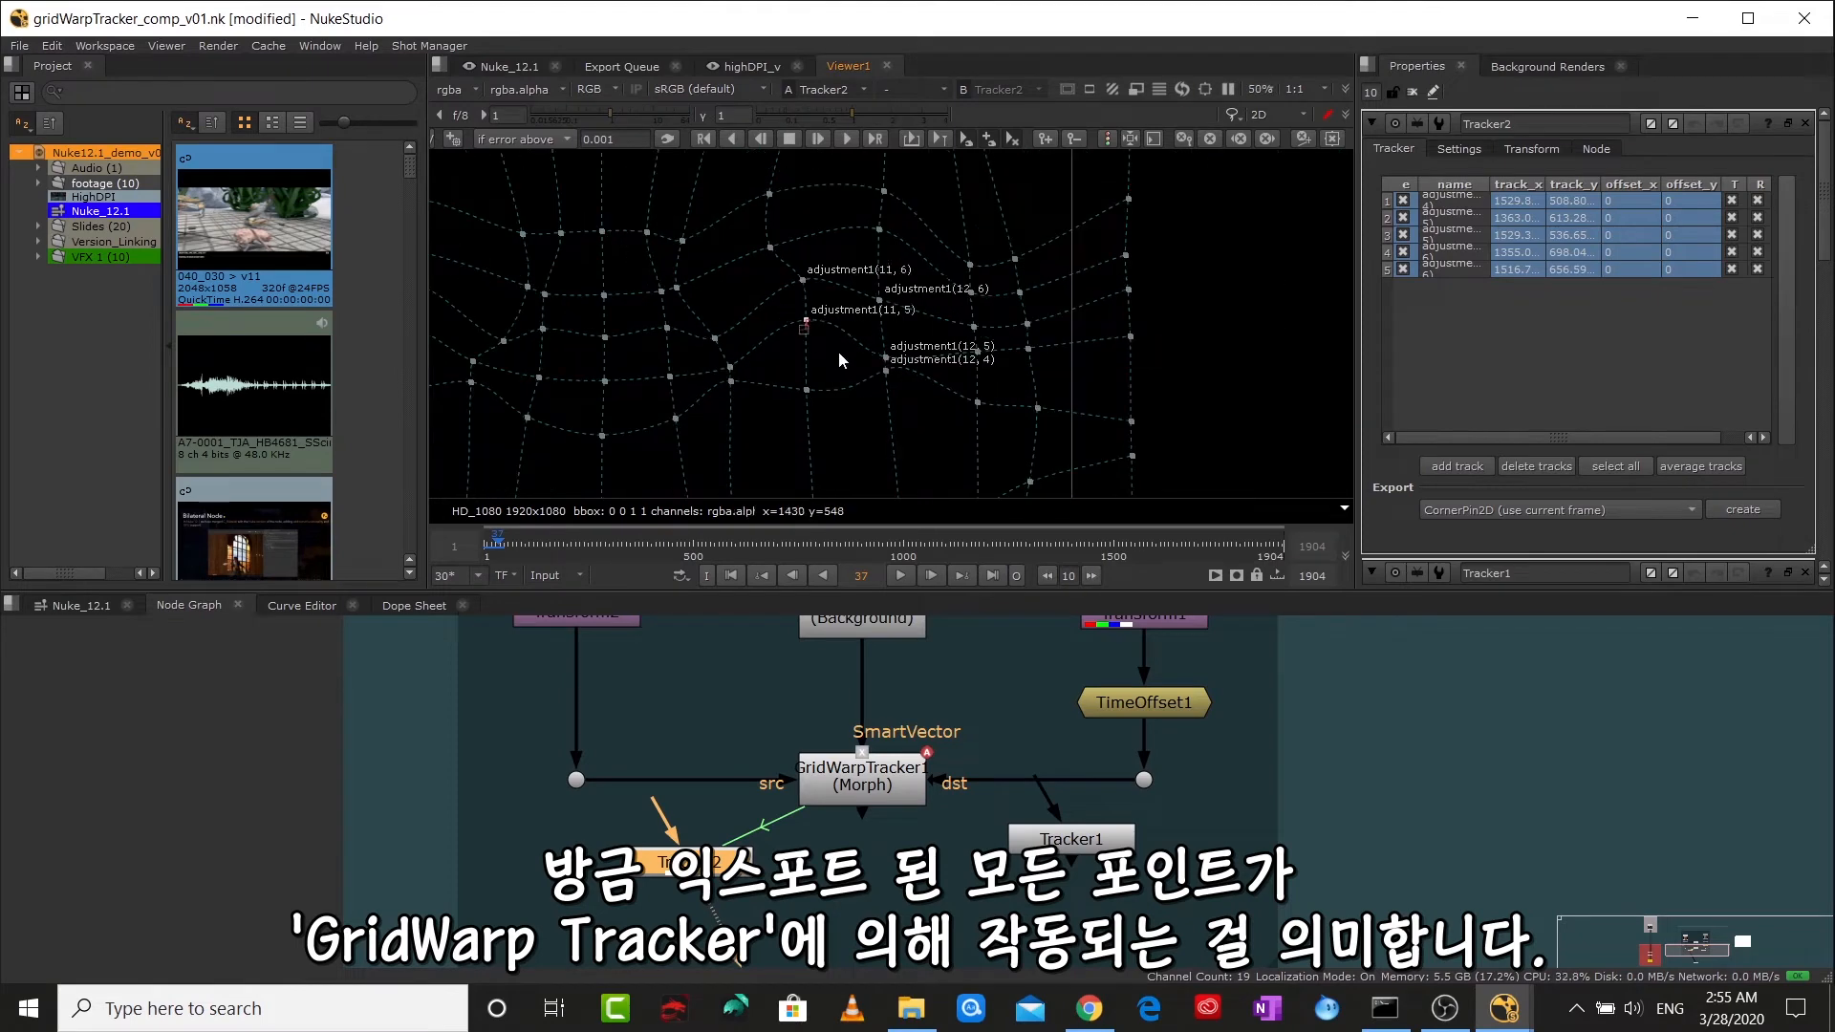
scroll(952, 377, "down", 1)
left_click_drag(515, 547, 497, 546)
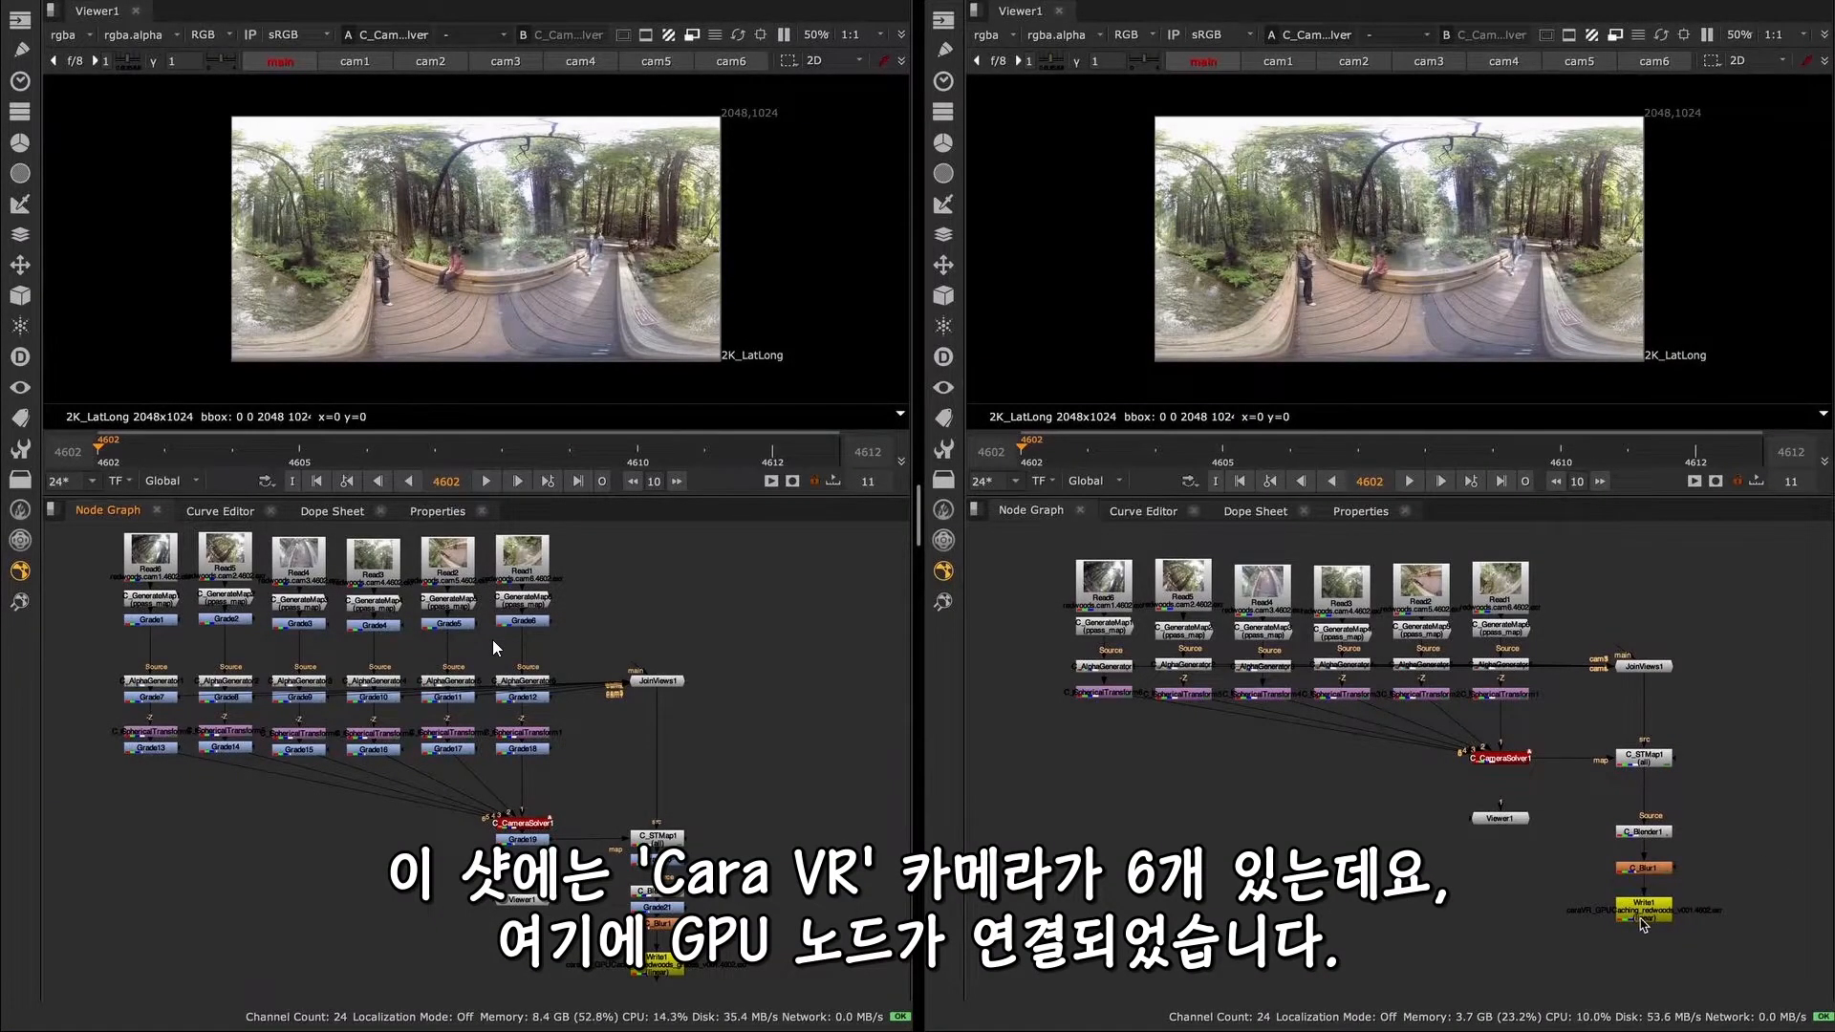
- Render frames 4602-4606 from the Write1 node in both CaraVR sessions and return to both node graphs
double_click(1656, 905)
double_click(667, 967)
scroll(1423, 852, "down", 5)
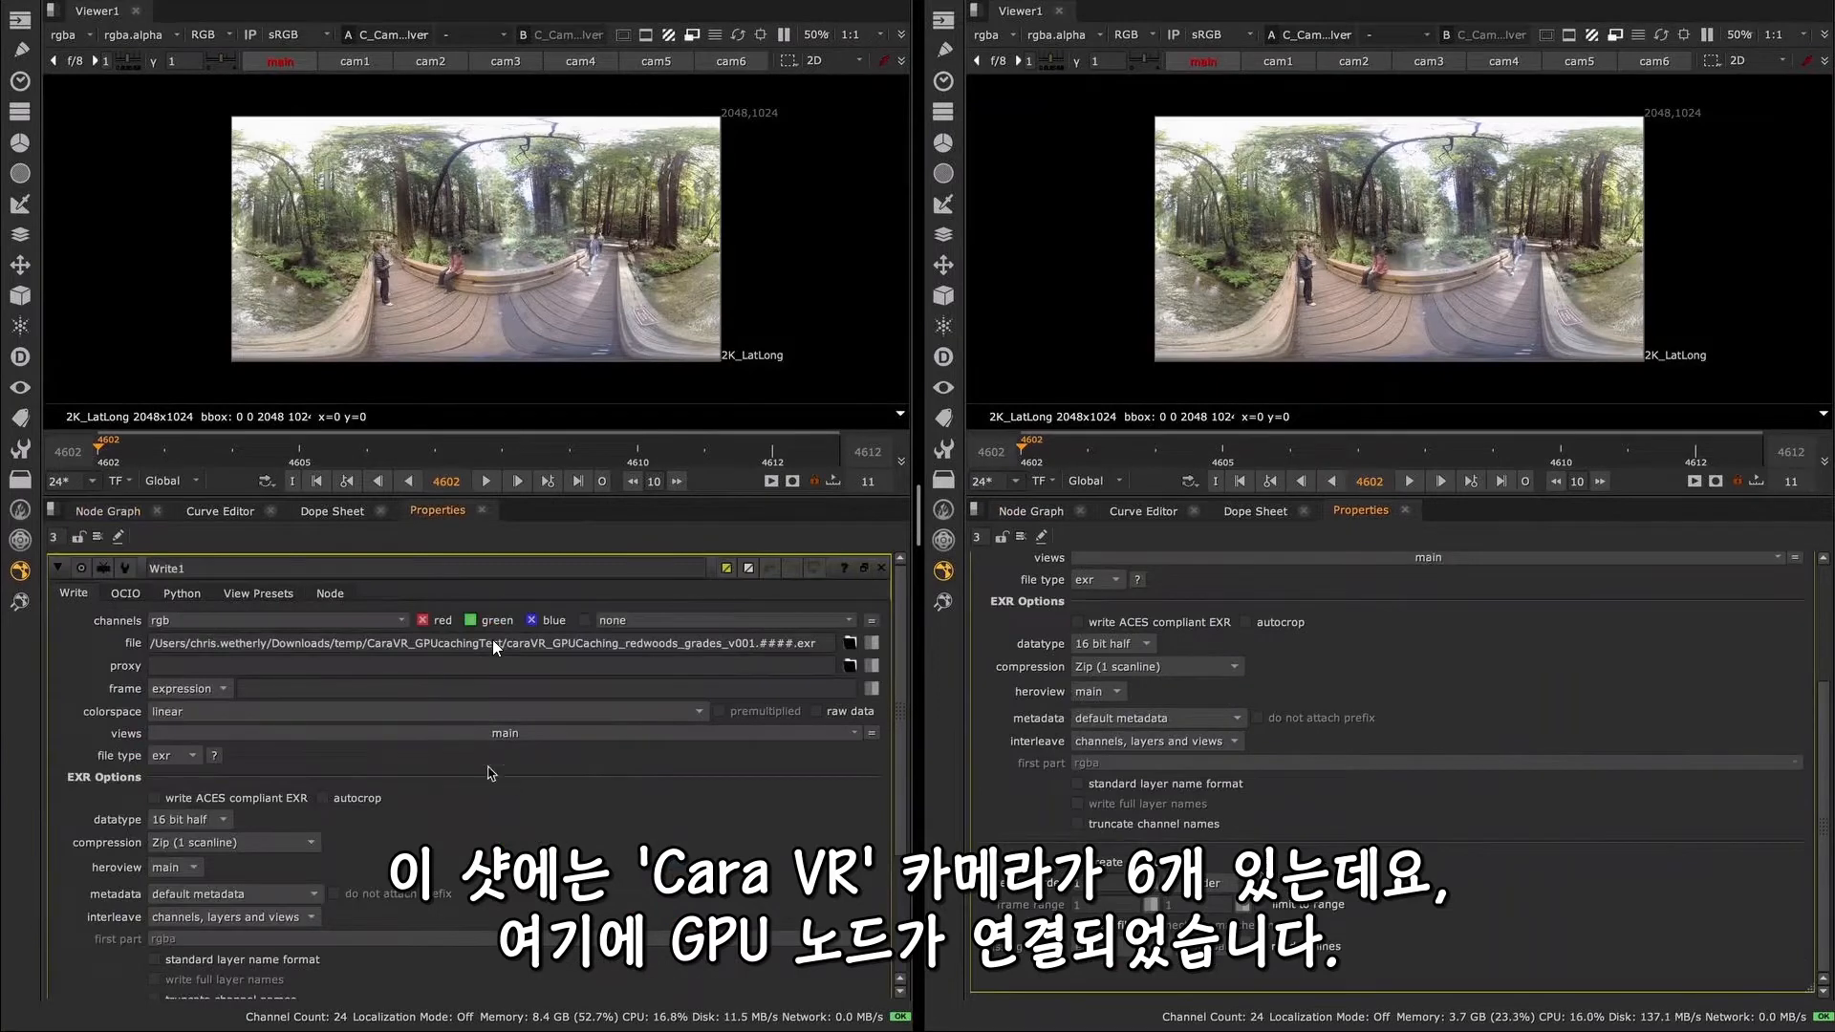
scroll(406, 824, "down", 5)
left_click(1200, 882)
left_click(304, 883)
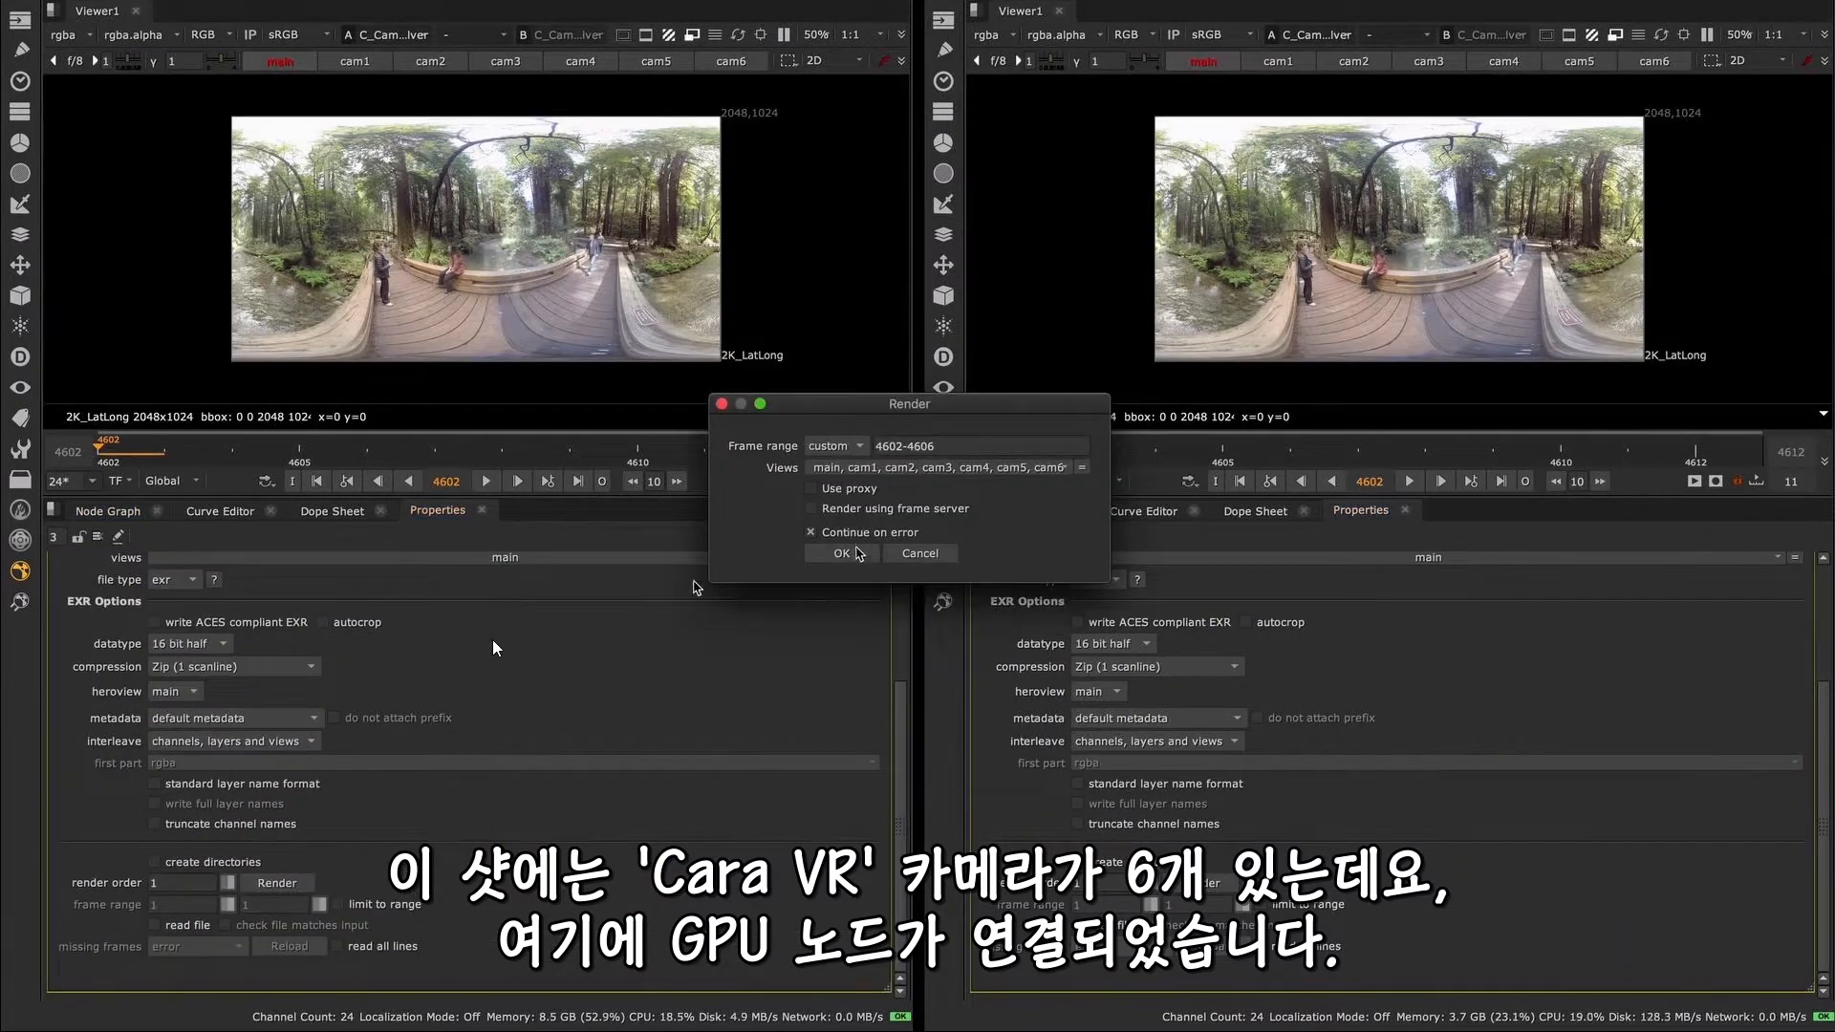
left_click(440, 548)
left_click(1351, 566)
left_click(92, 511)
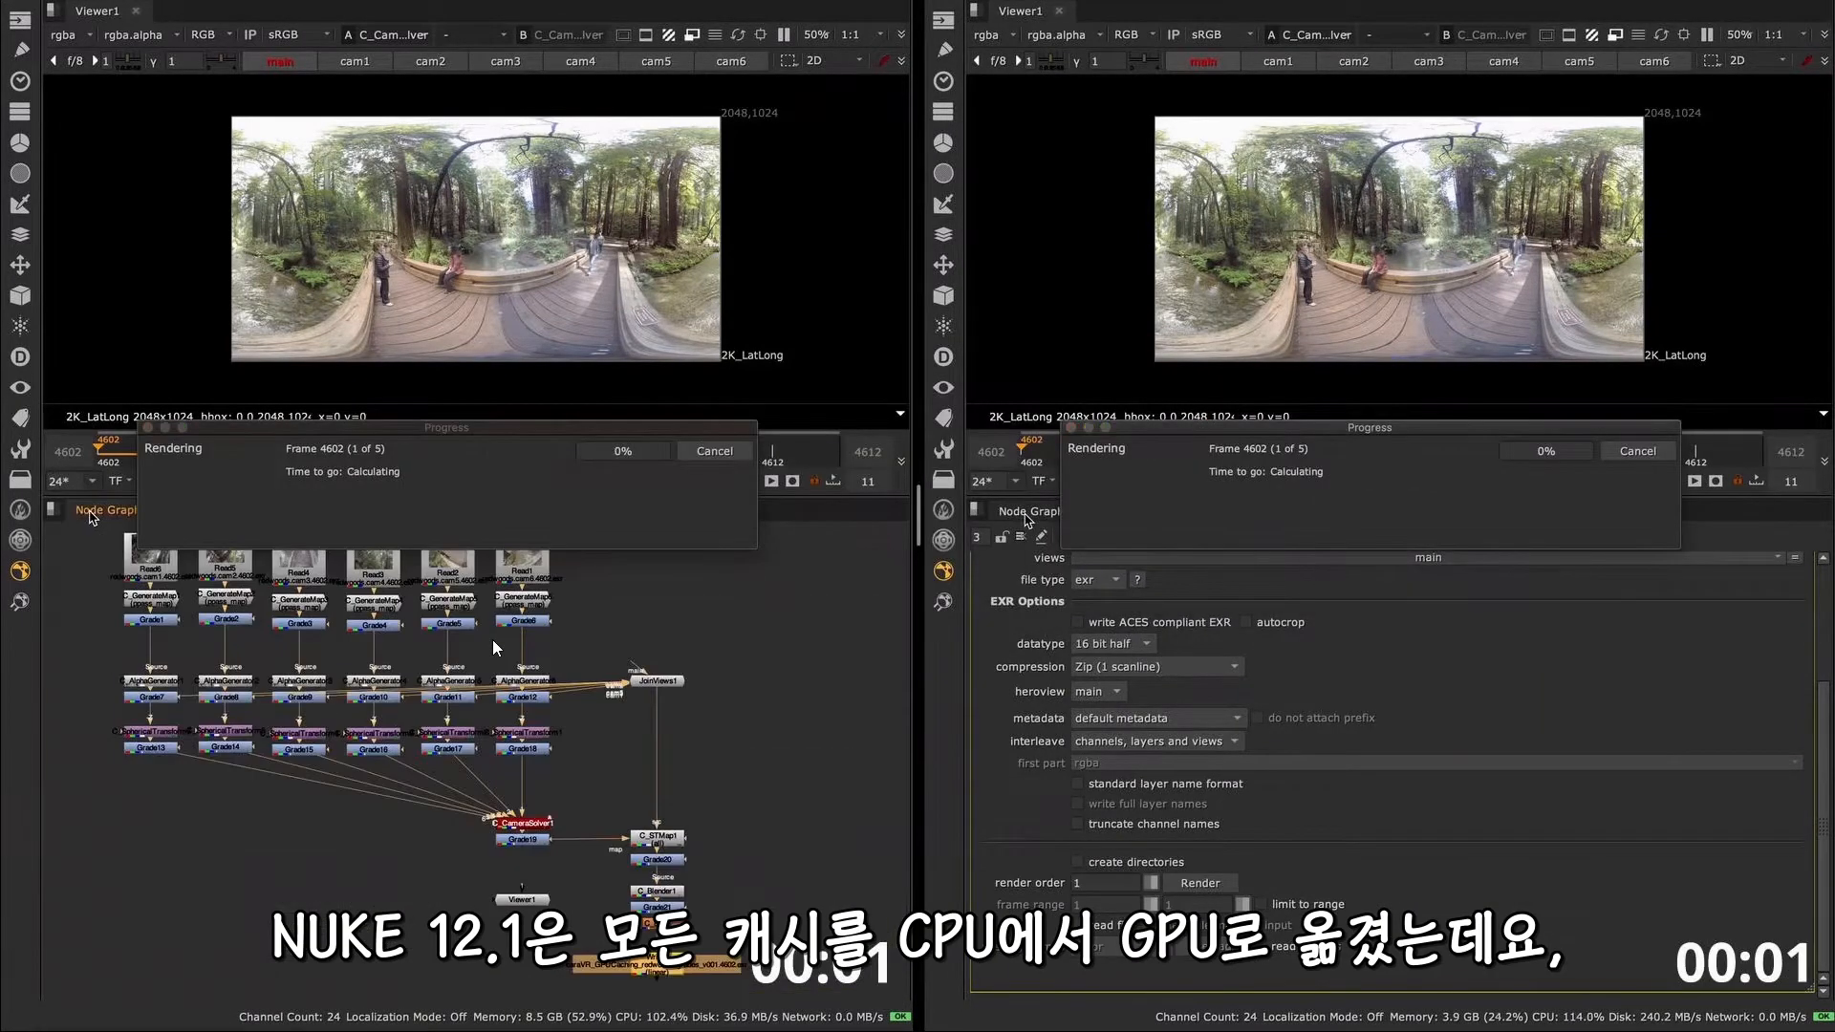
left_click(1028, 511)
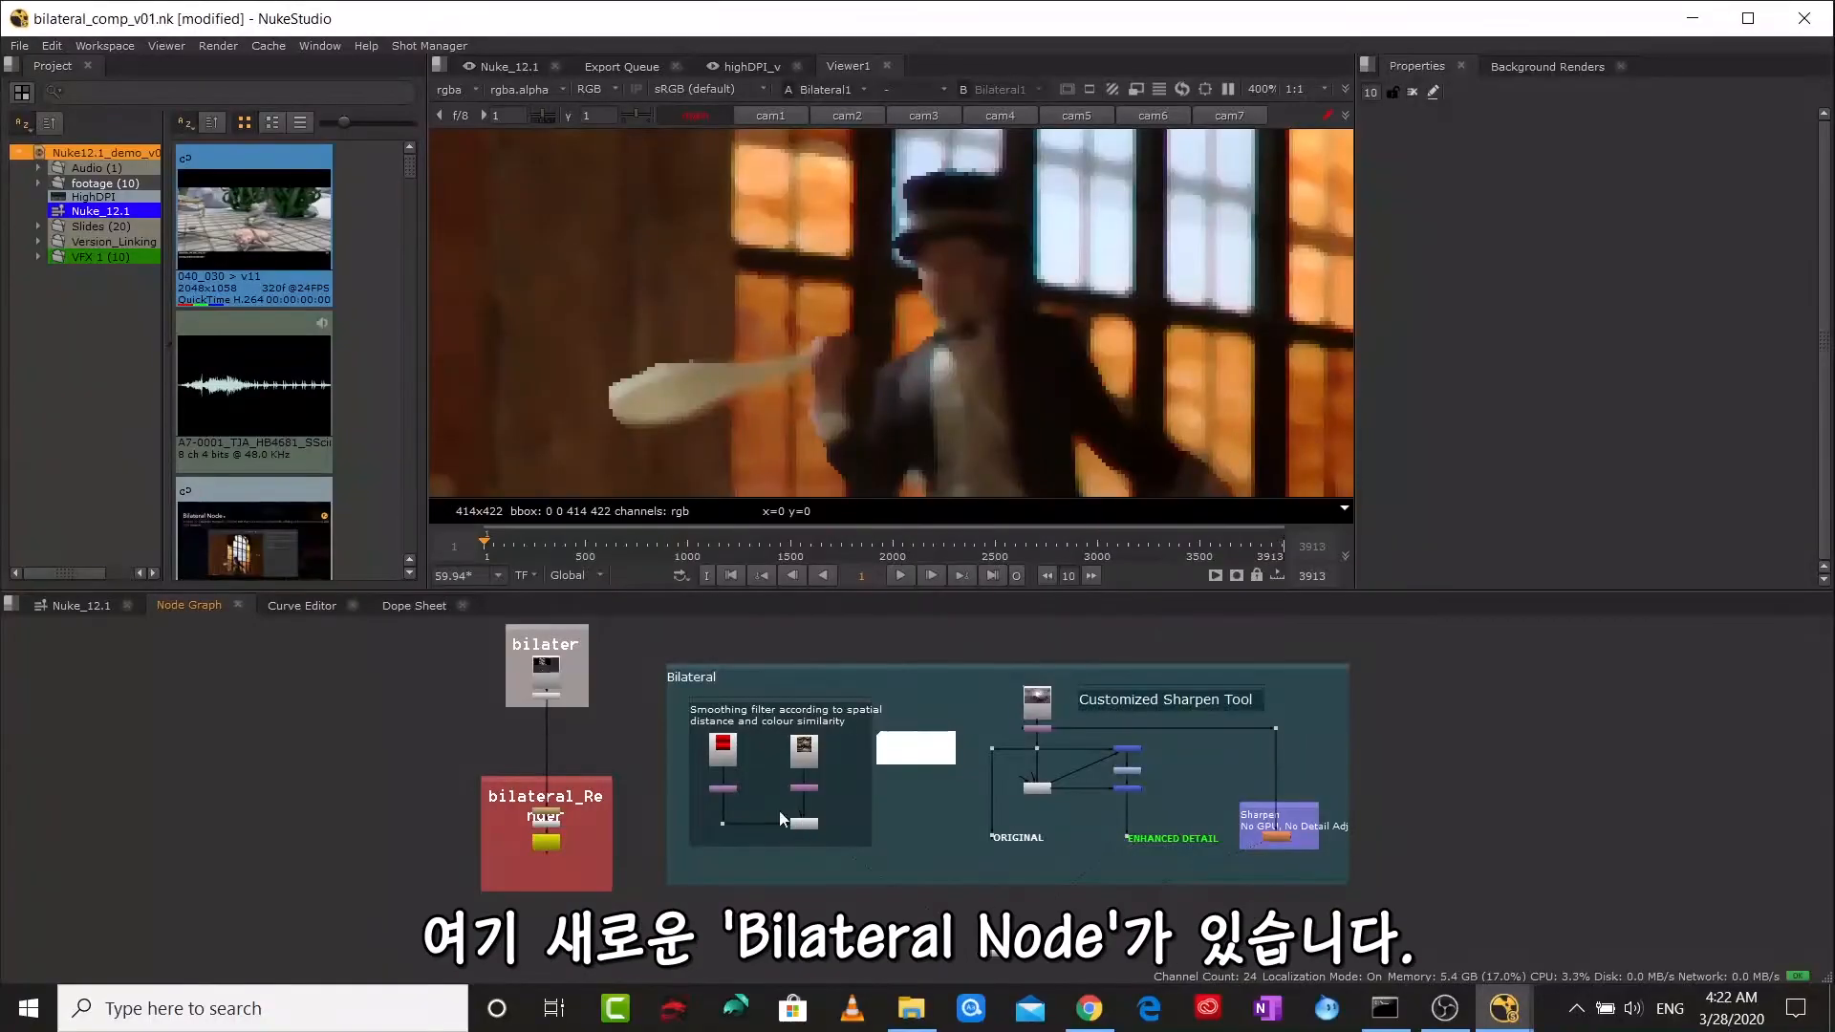
- In the bilateral comp, open the Bilateral1 node and set its Filter to median
left_click_drag(778, 810, 954, 764)
scroll(1000, 783, "up", 4)
scroll(998, 786, "up", 3)
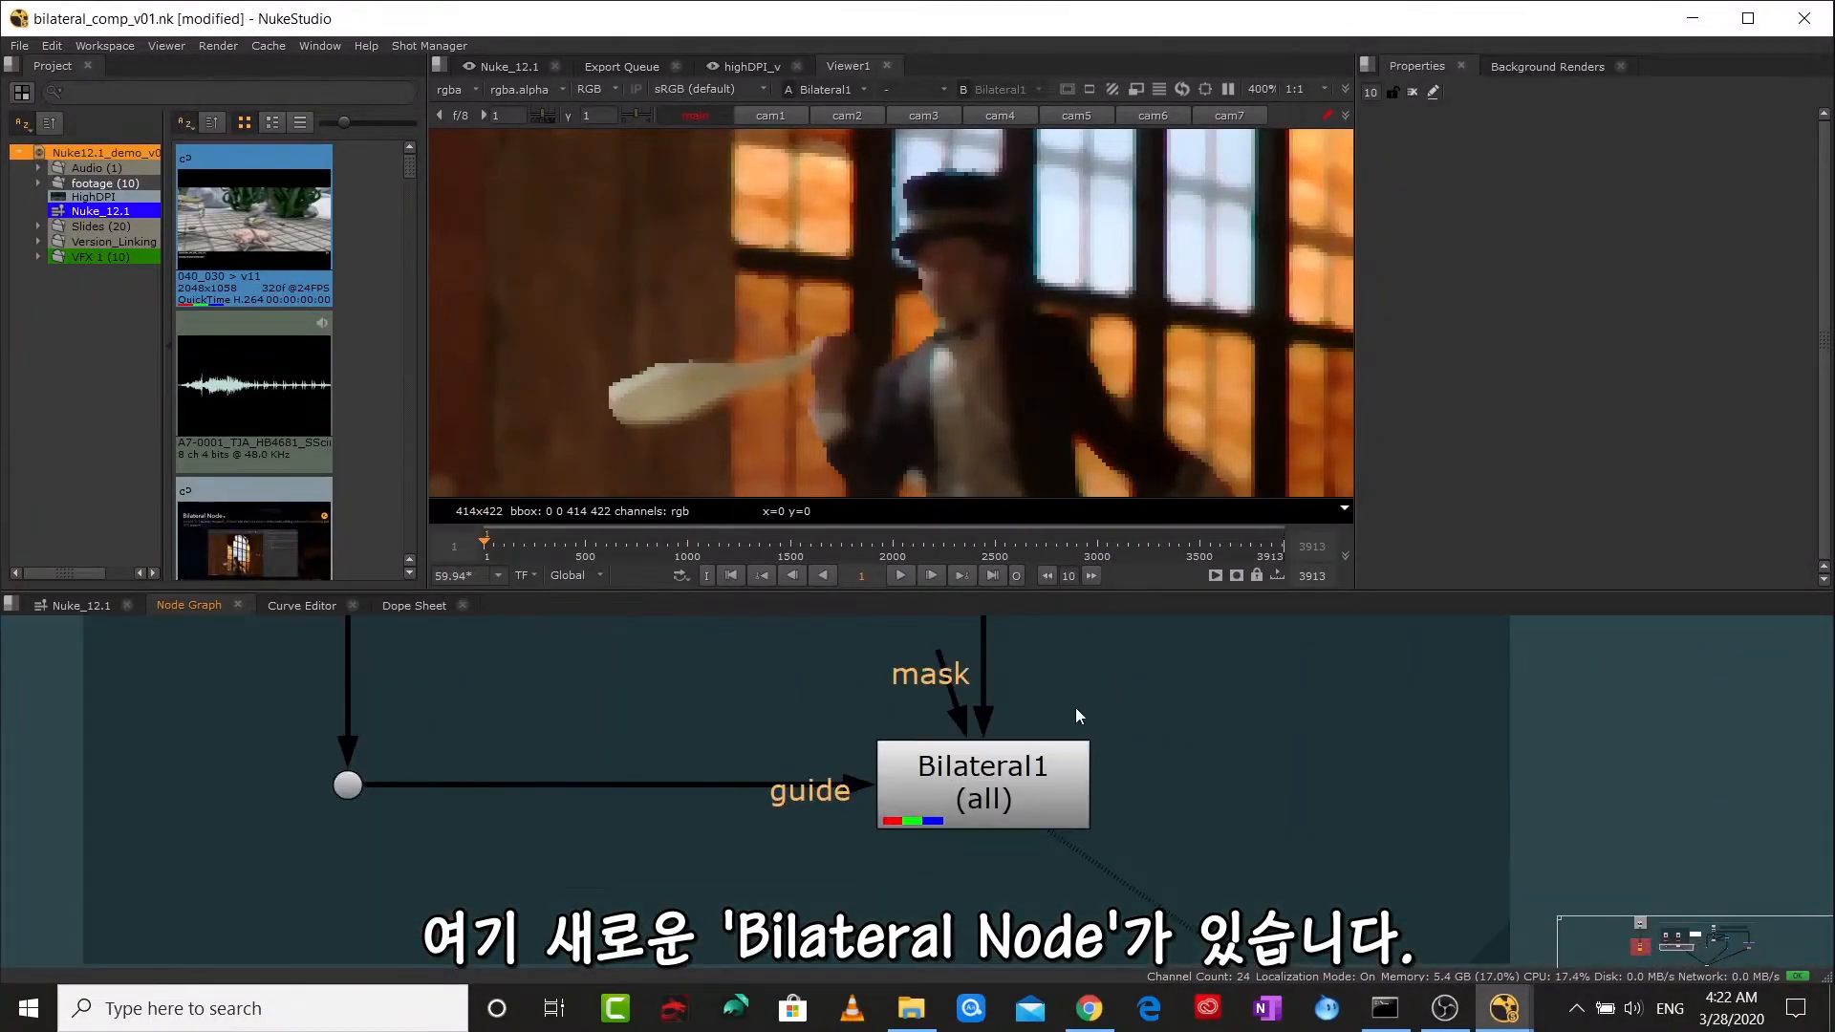
double_click(981, 807)
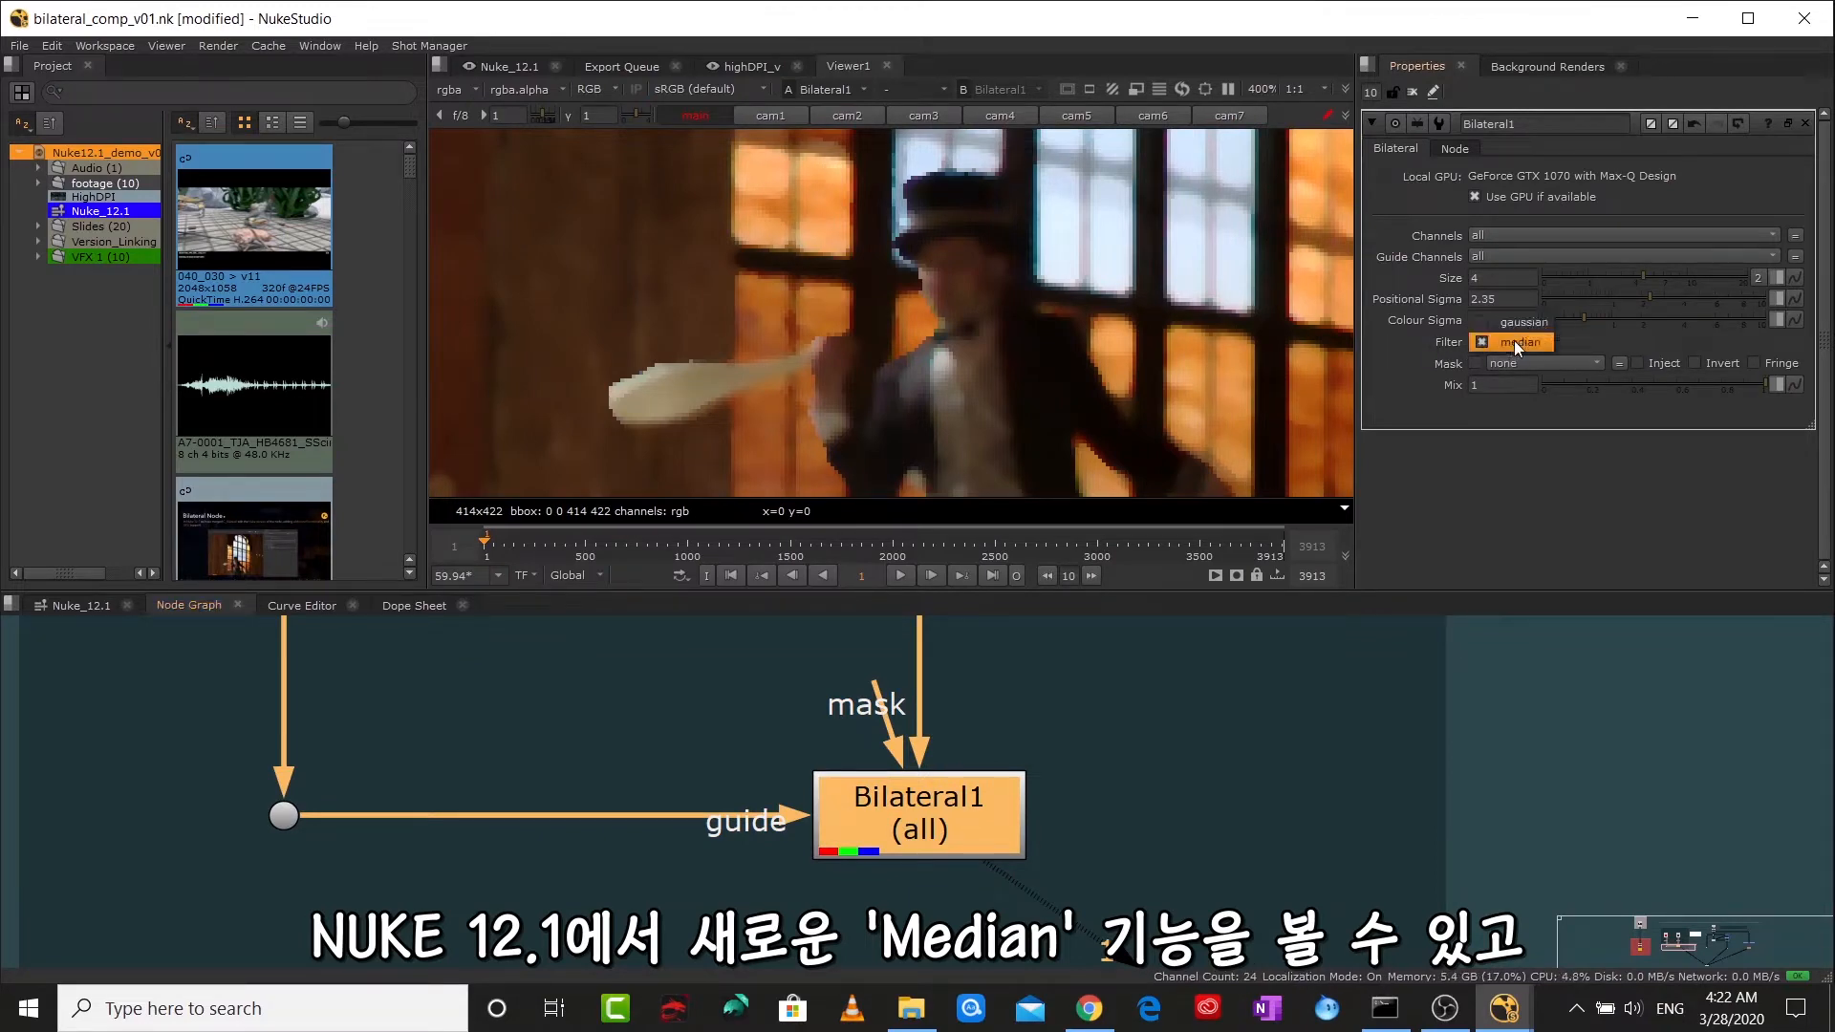
left_click(1514, 341)
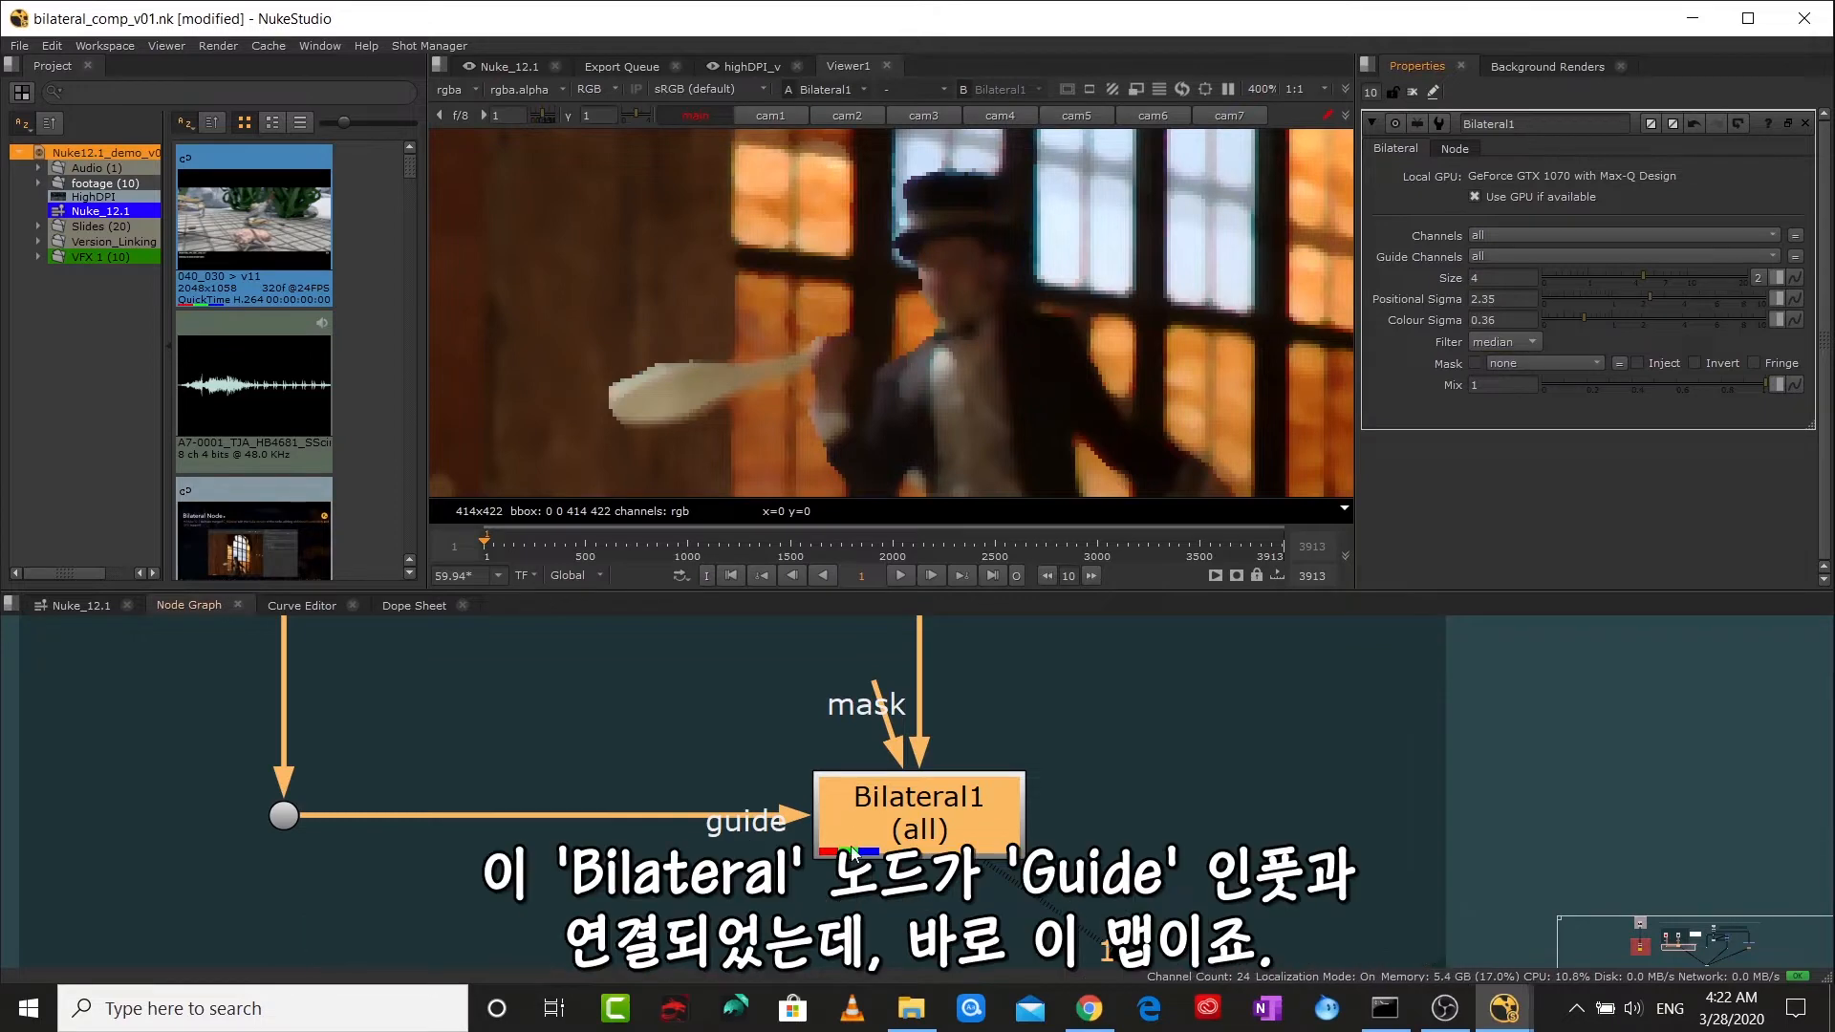
- Compare the map feeding Bilateral1's guide input with the node's output, and examine its Size and Positional Sigma settings
left_click(645, 853)
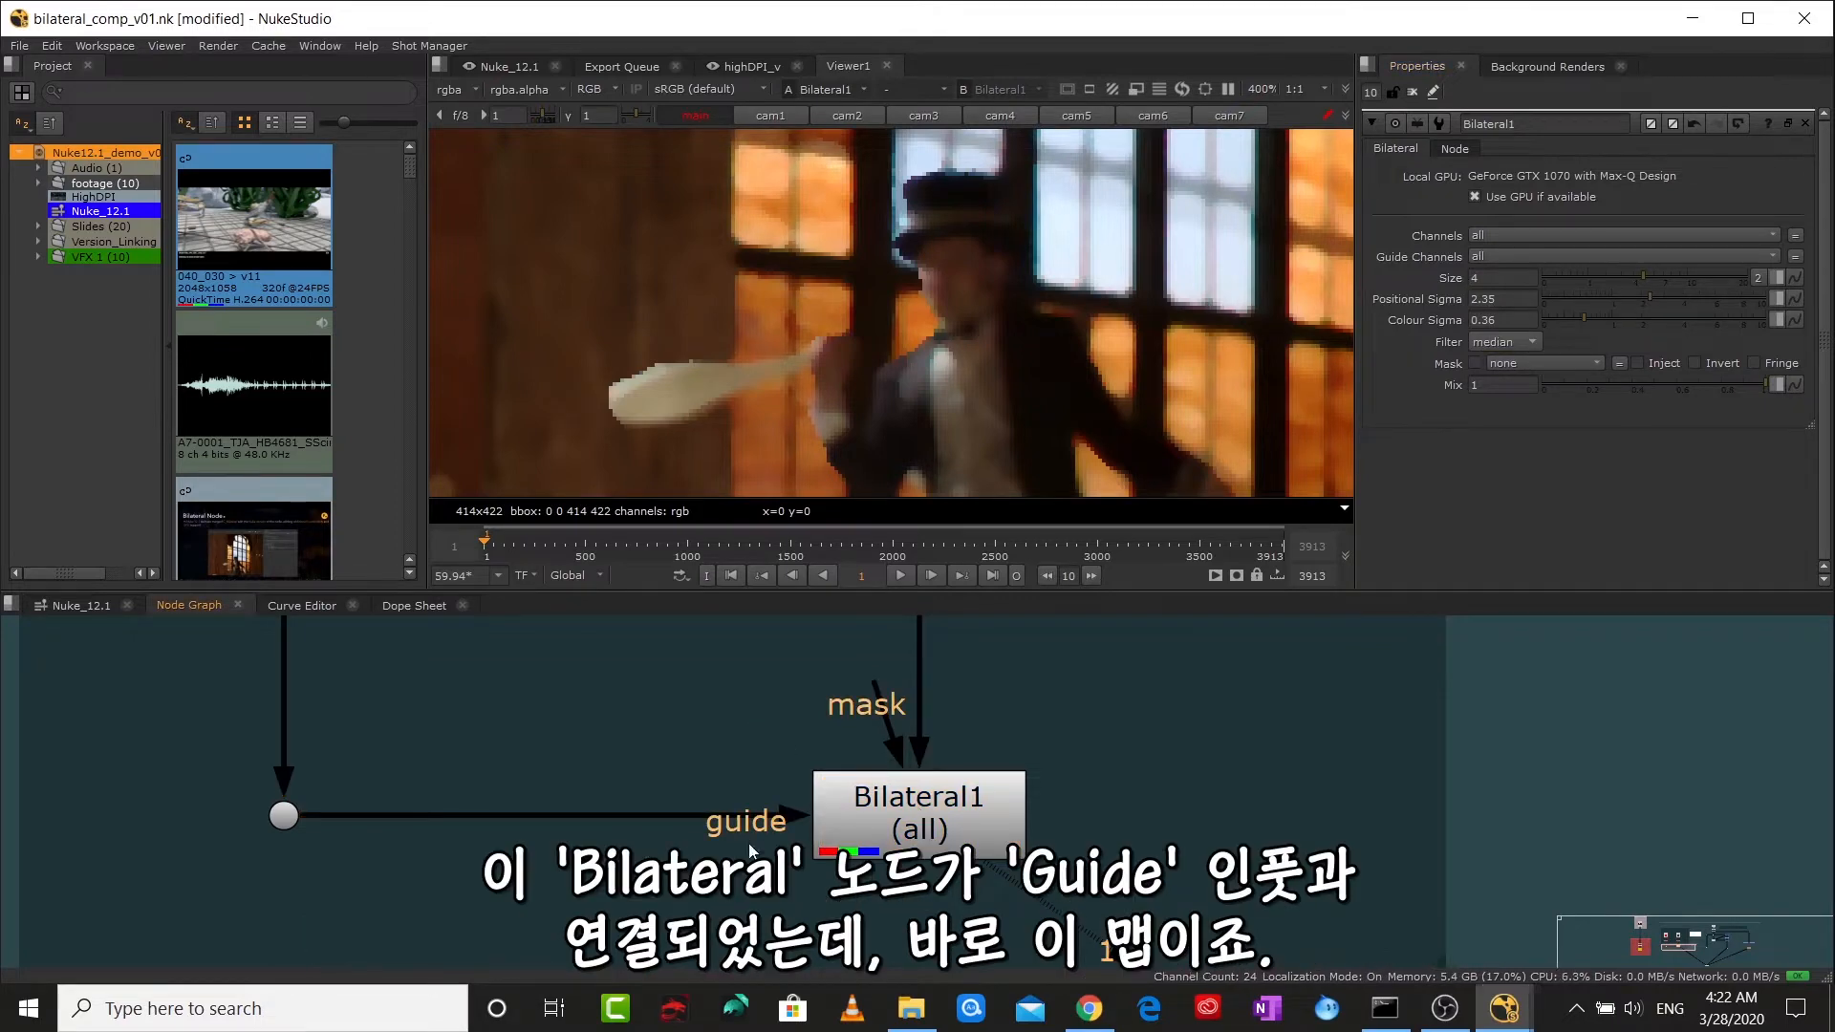
left_click(287, 823)
key("1")
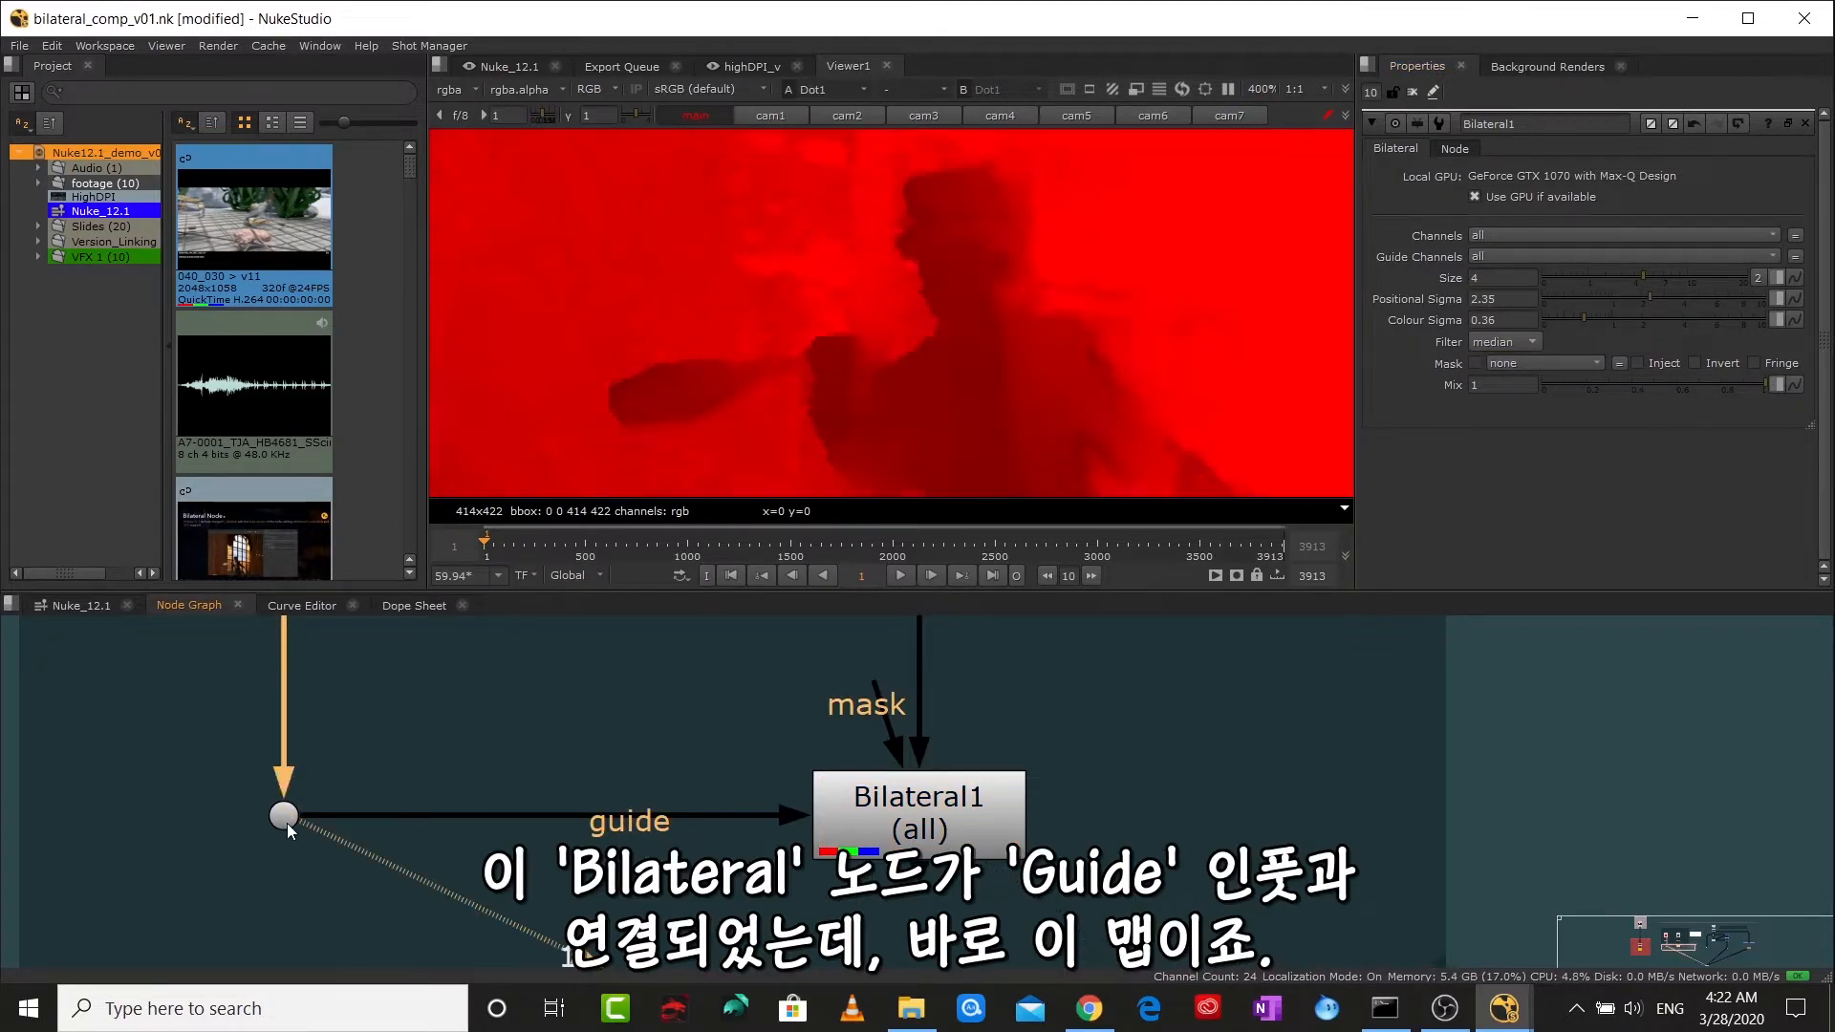
left_click(875, 828)
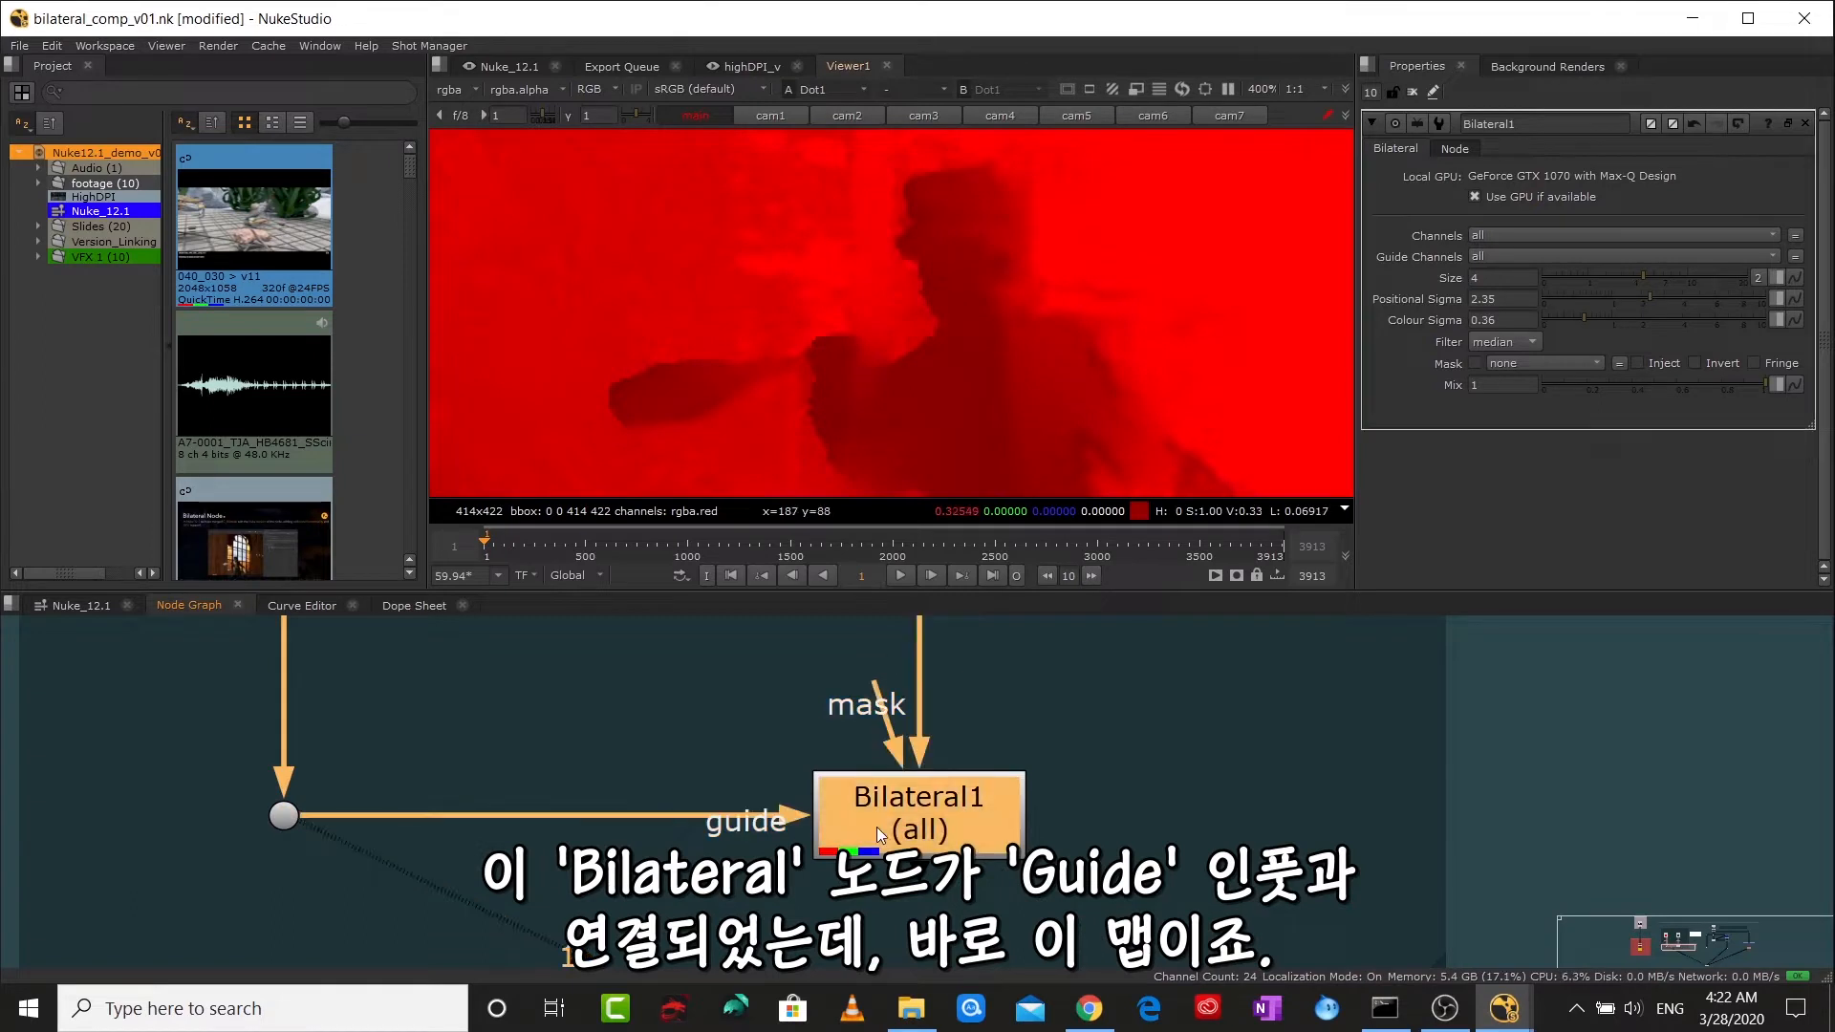
key("1")
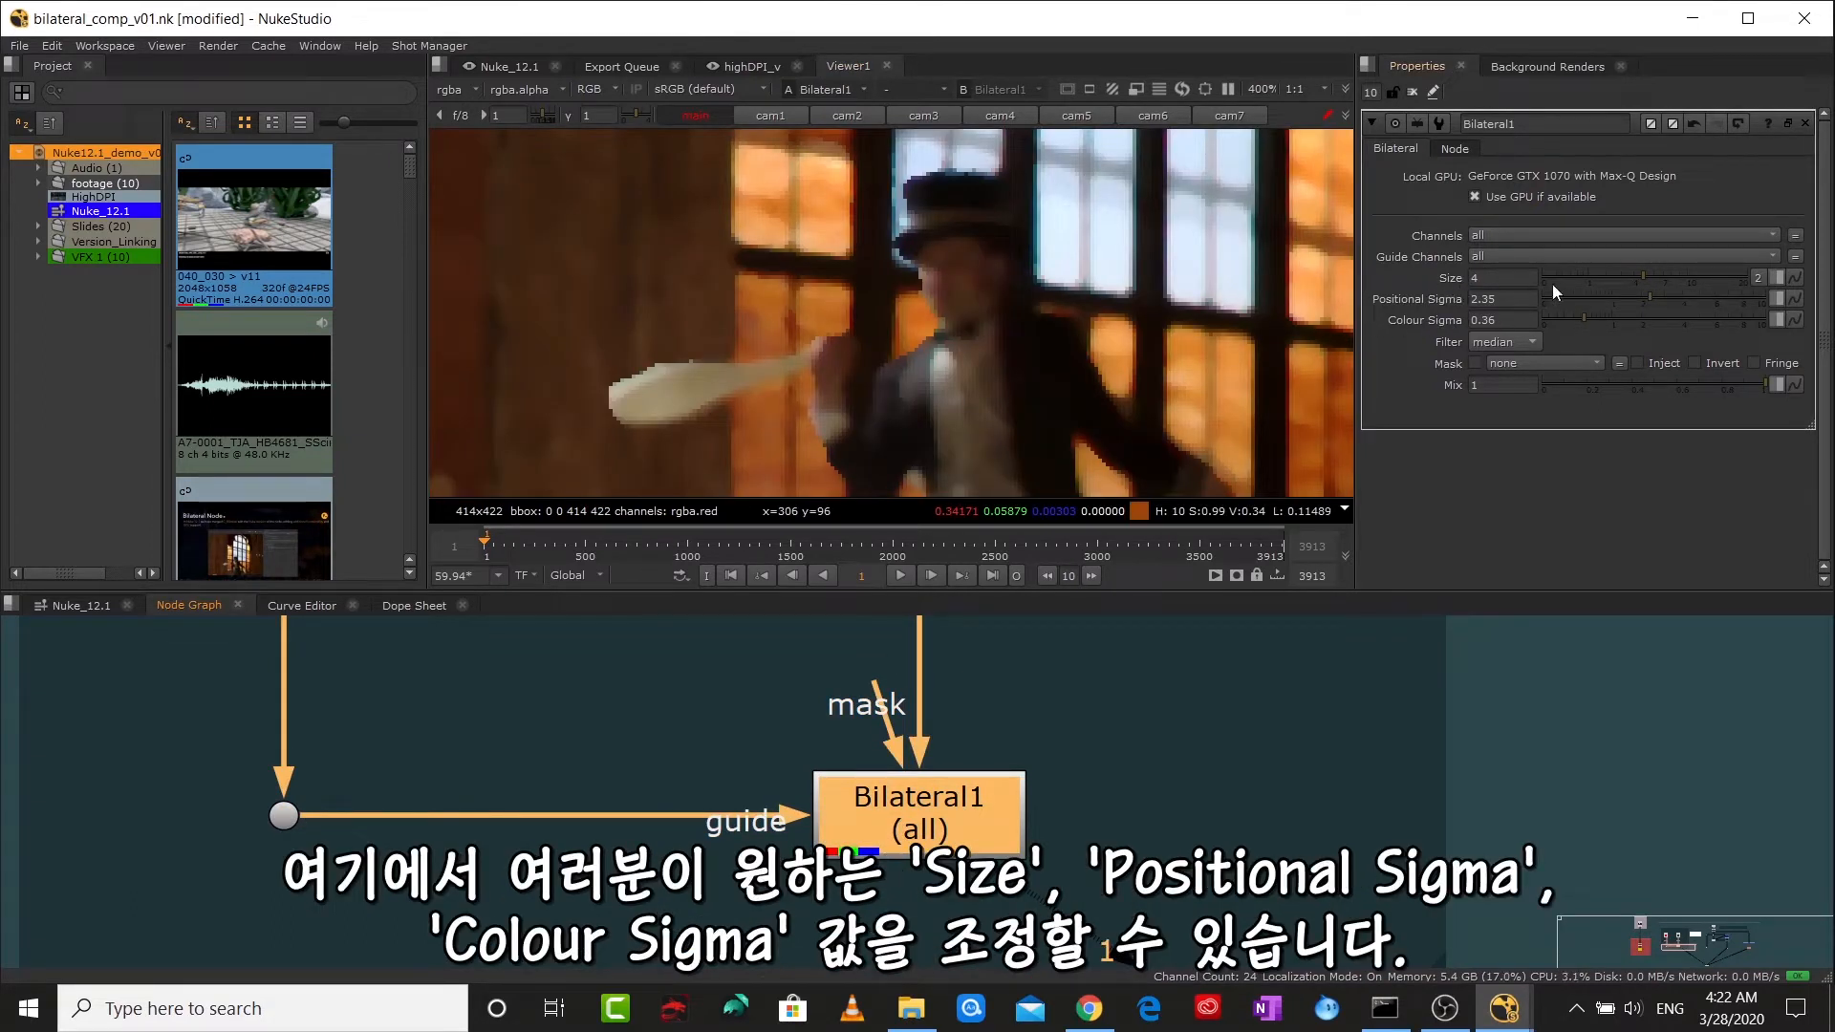
mouse_move(1639, 277)
left_mouse_down()
mouse_move(1611, 276)
mouse_move(1634, 296)
left_mouse_up()
left_click(1638, 300)
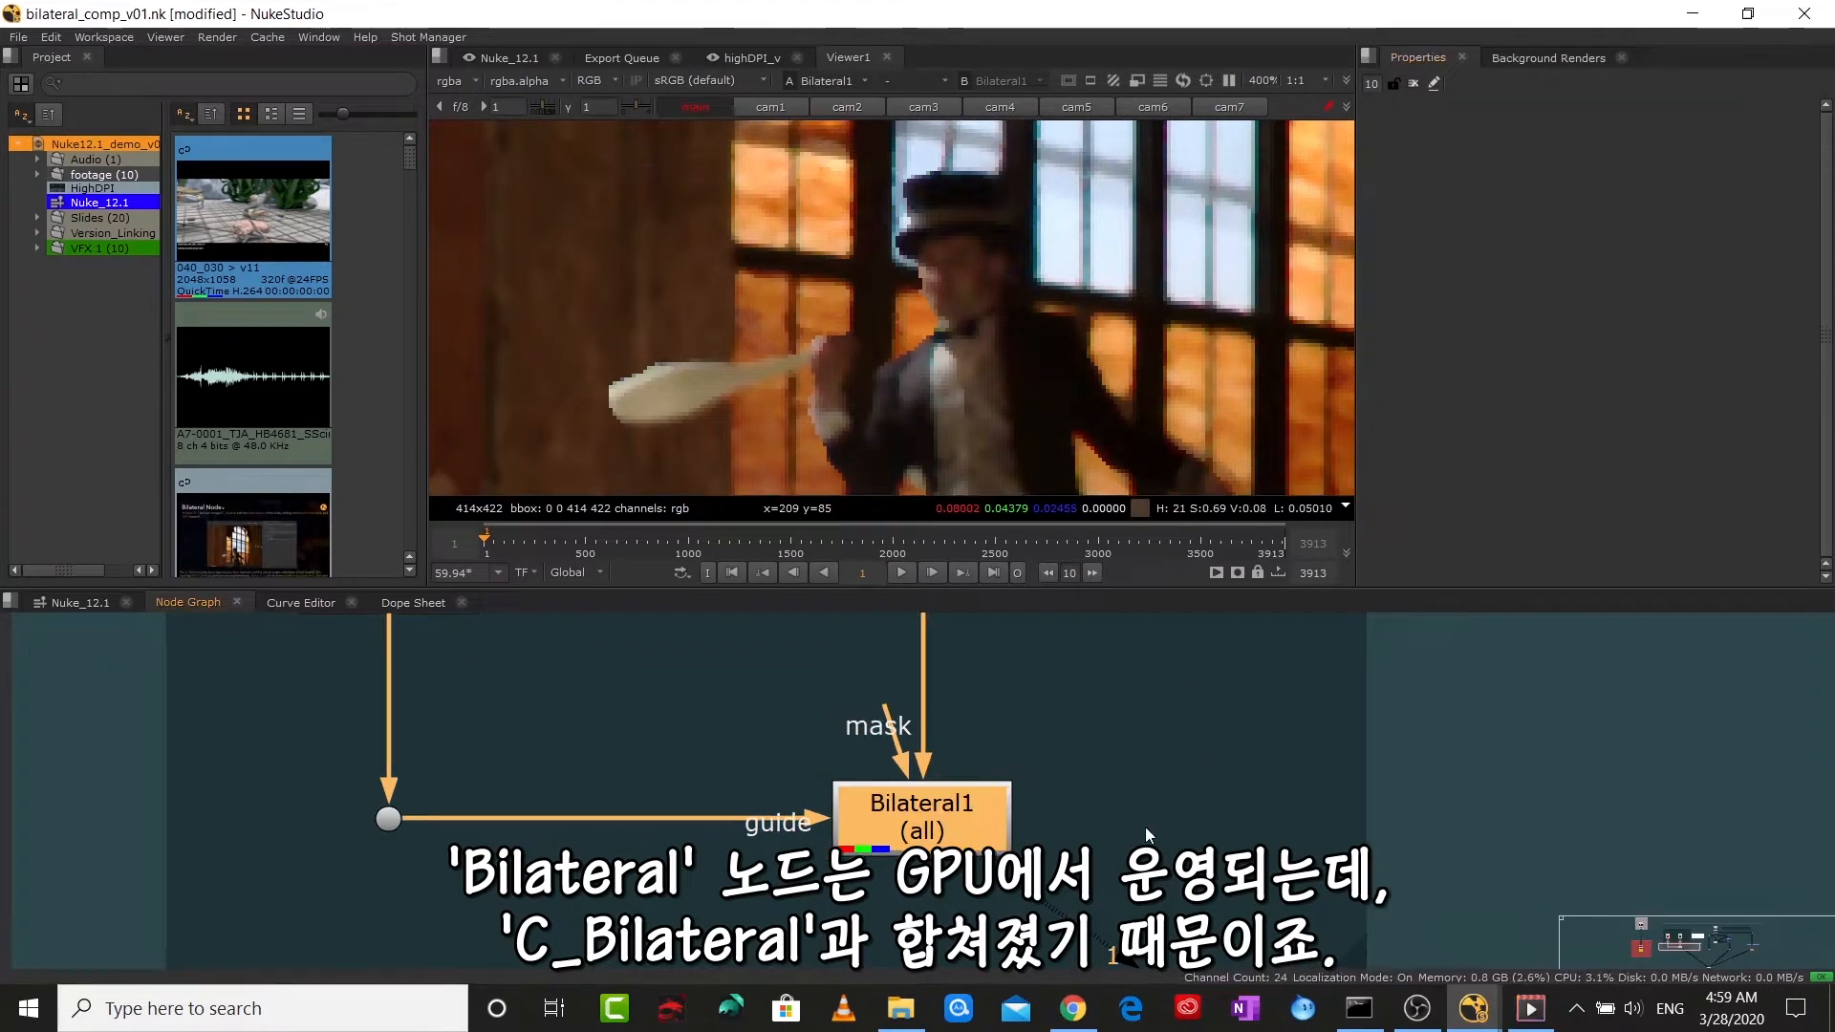
- Show the original plate from the dot above Bilateral2 in the viewer and examine the stone wall corner up close
left_click(1145, 827)
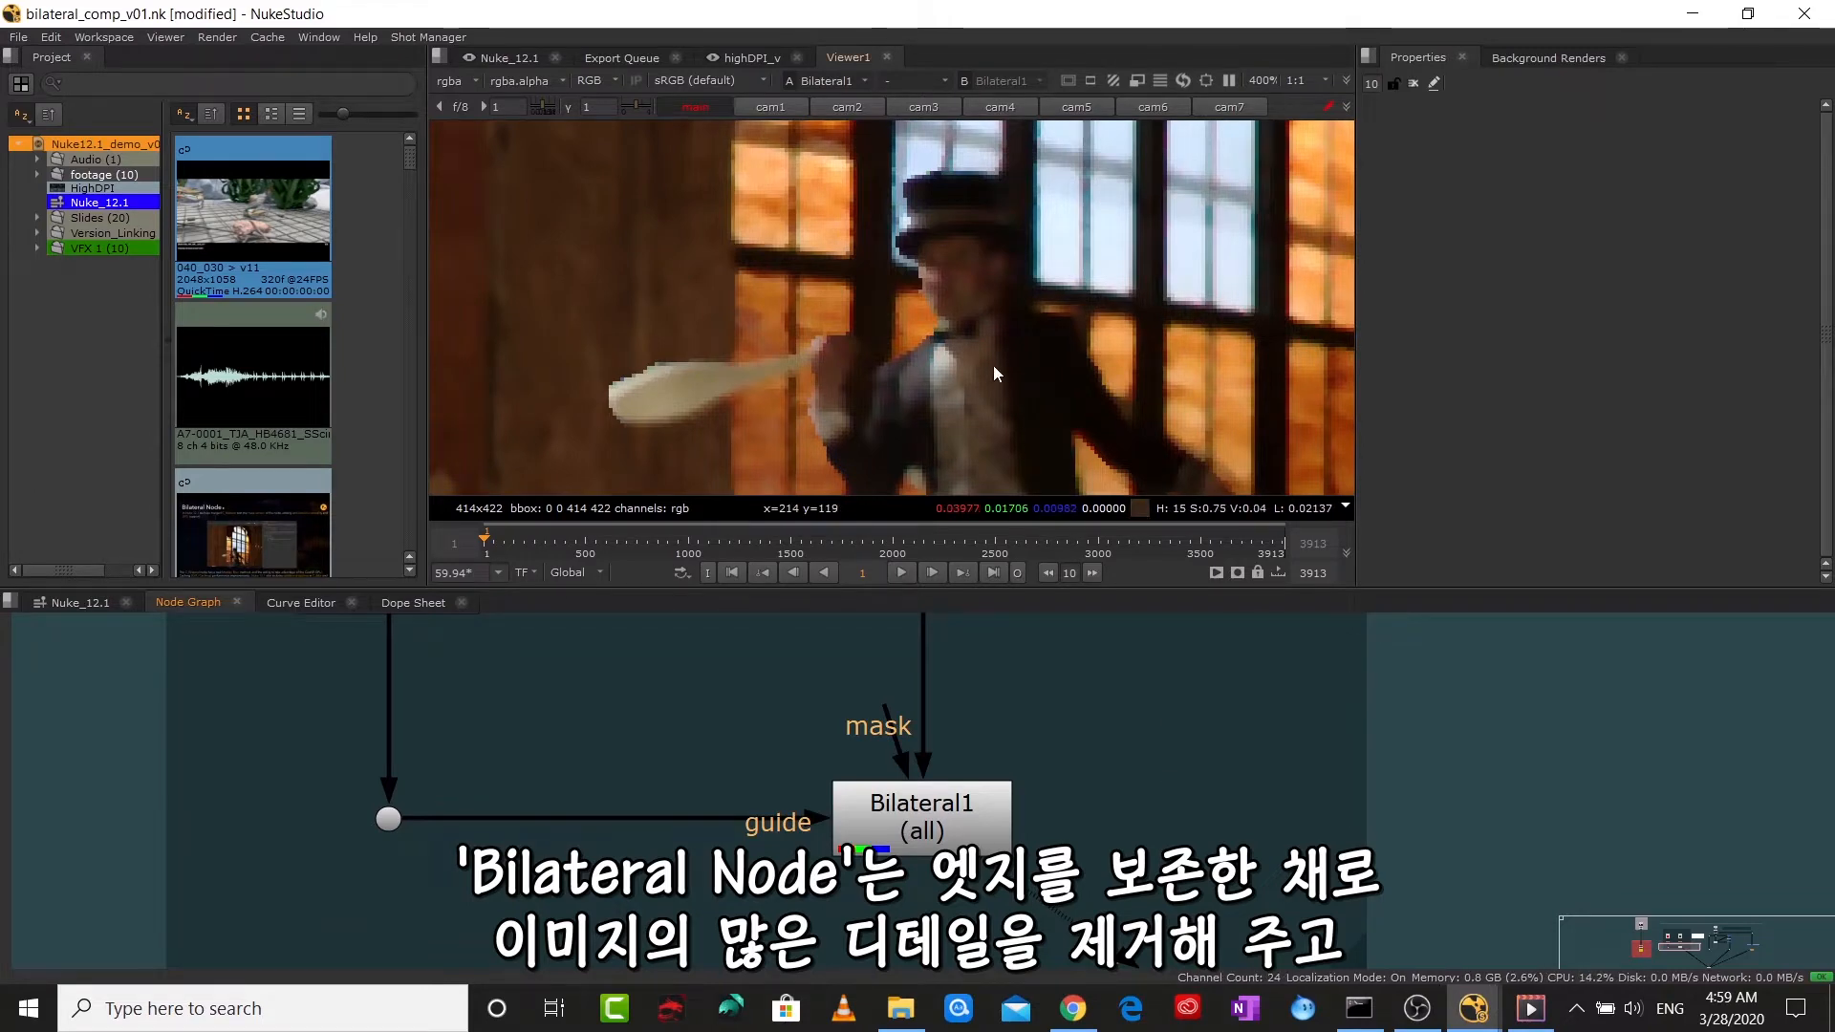
scroll(1160, 811, "down", 4)
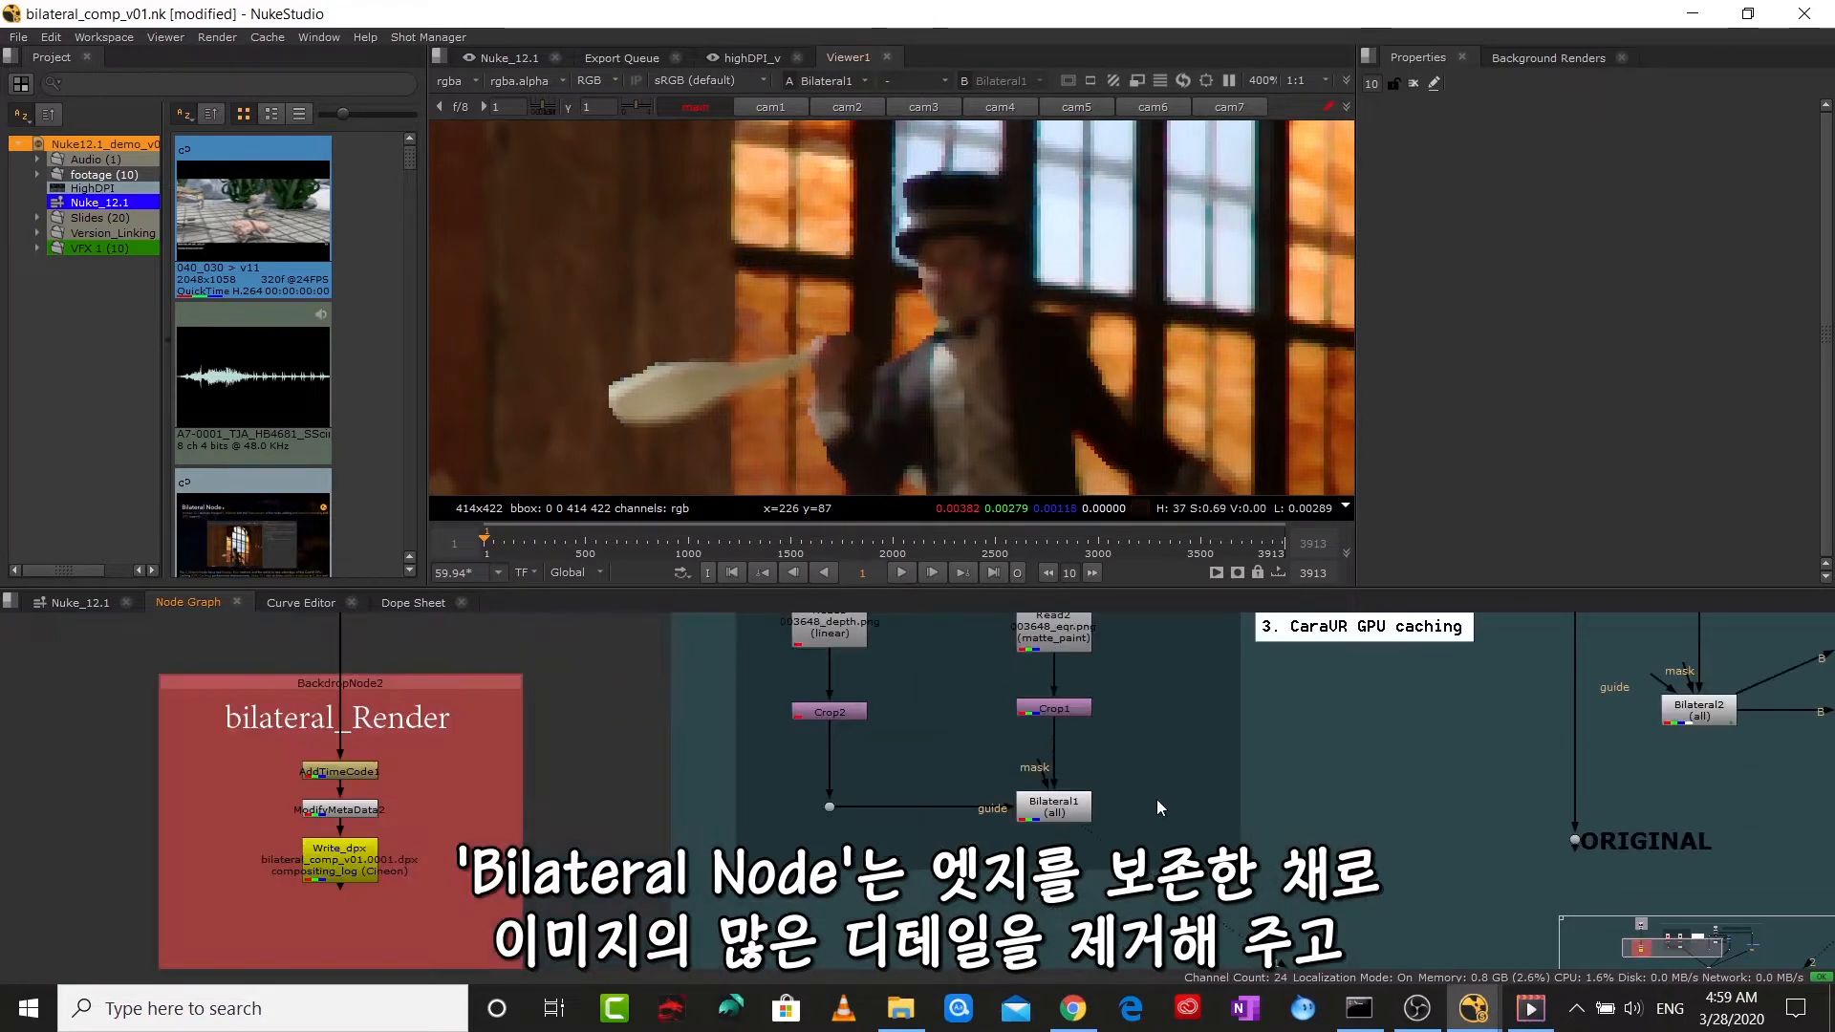
left_click_drag(1157, 799, 625, 930)
left_click_drag(1320, 758, 1085, 770)
scroll(1086, 770, "up", 4)
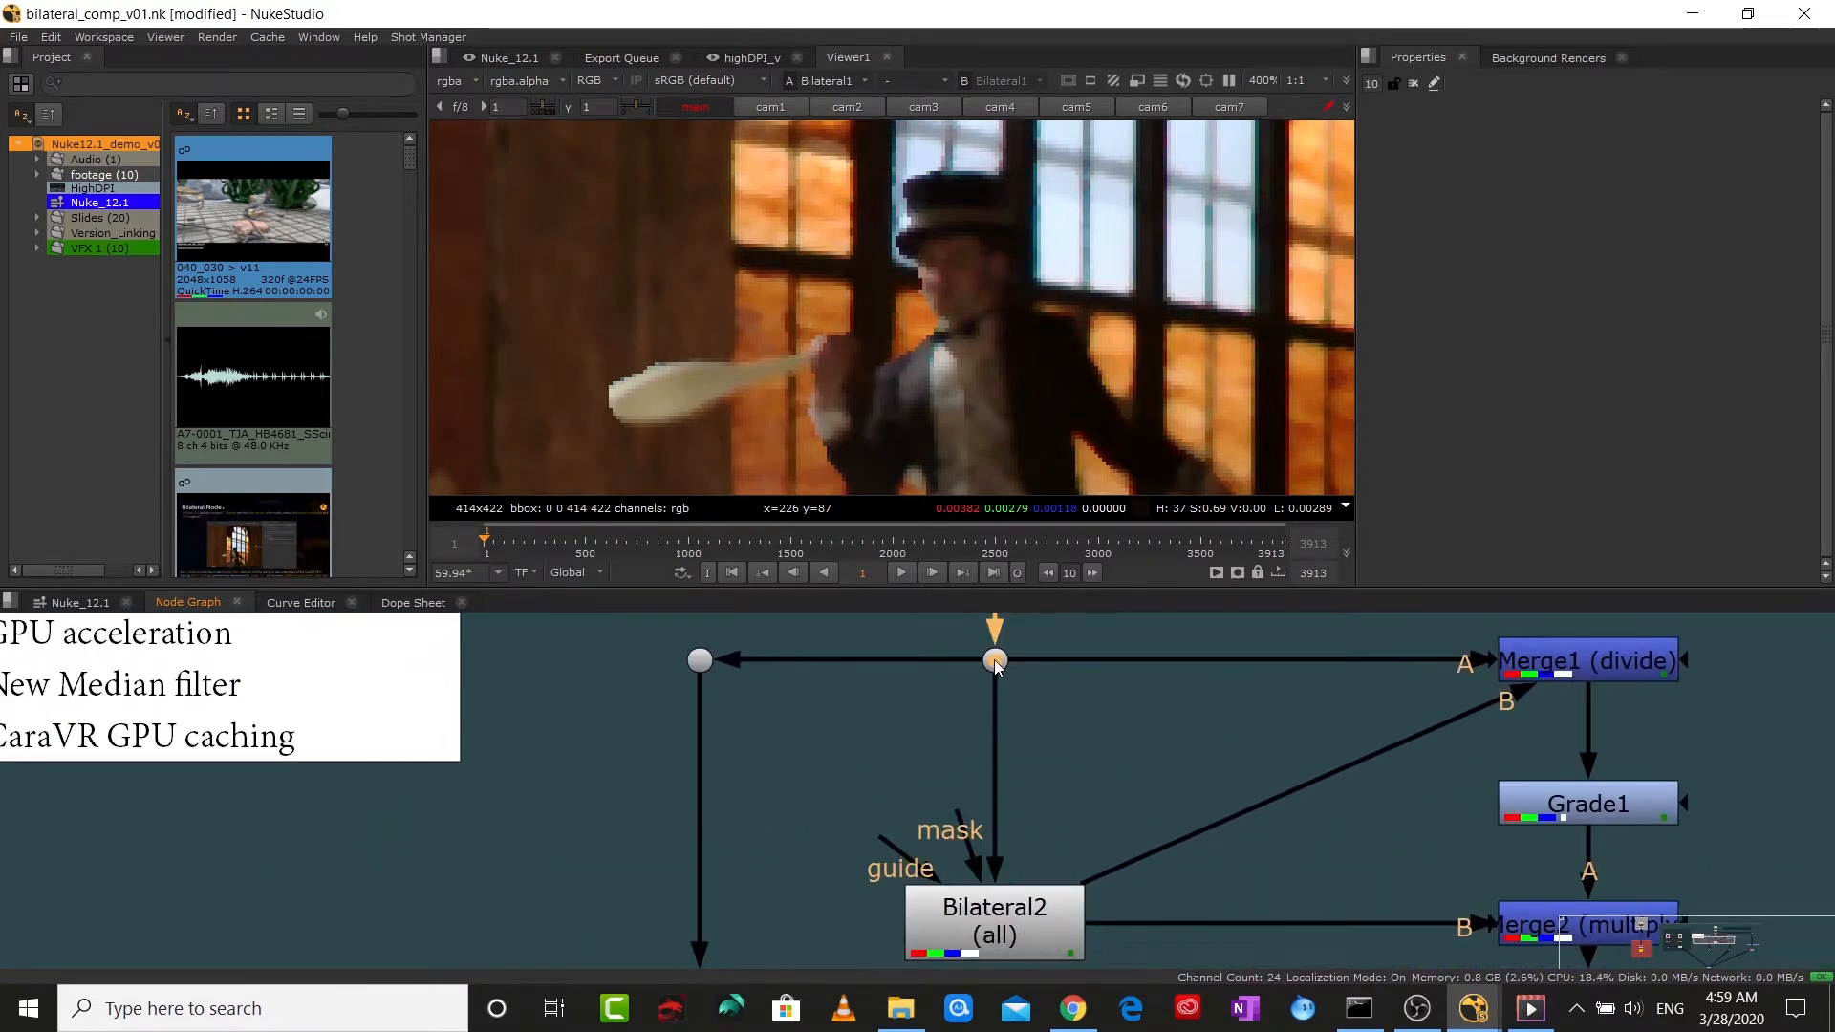
key("1")
scroll(817, 246, "down", 3)
scroll(669, 181, "up", 4)
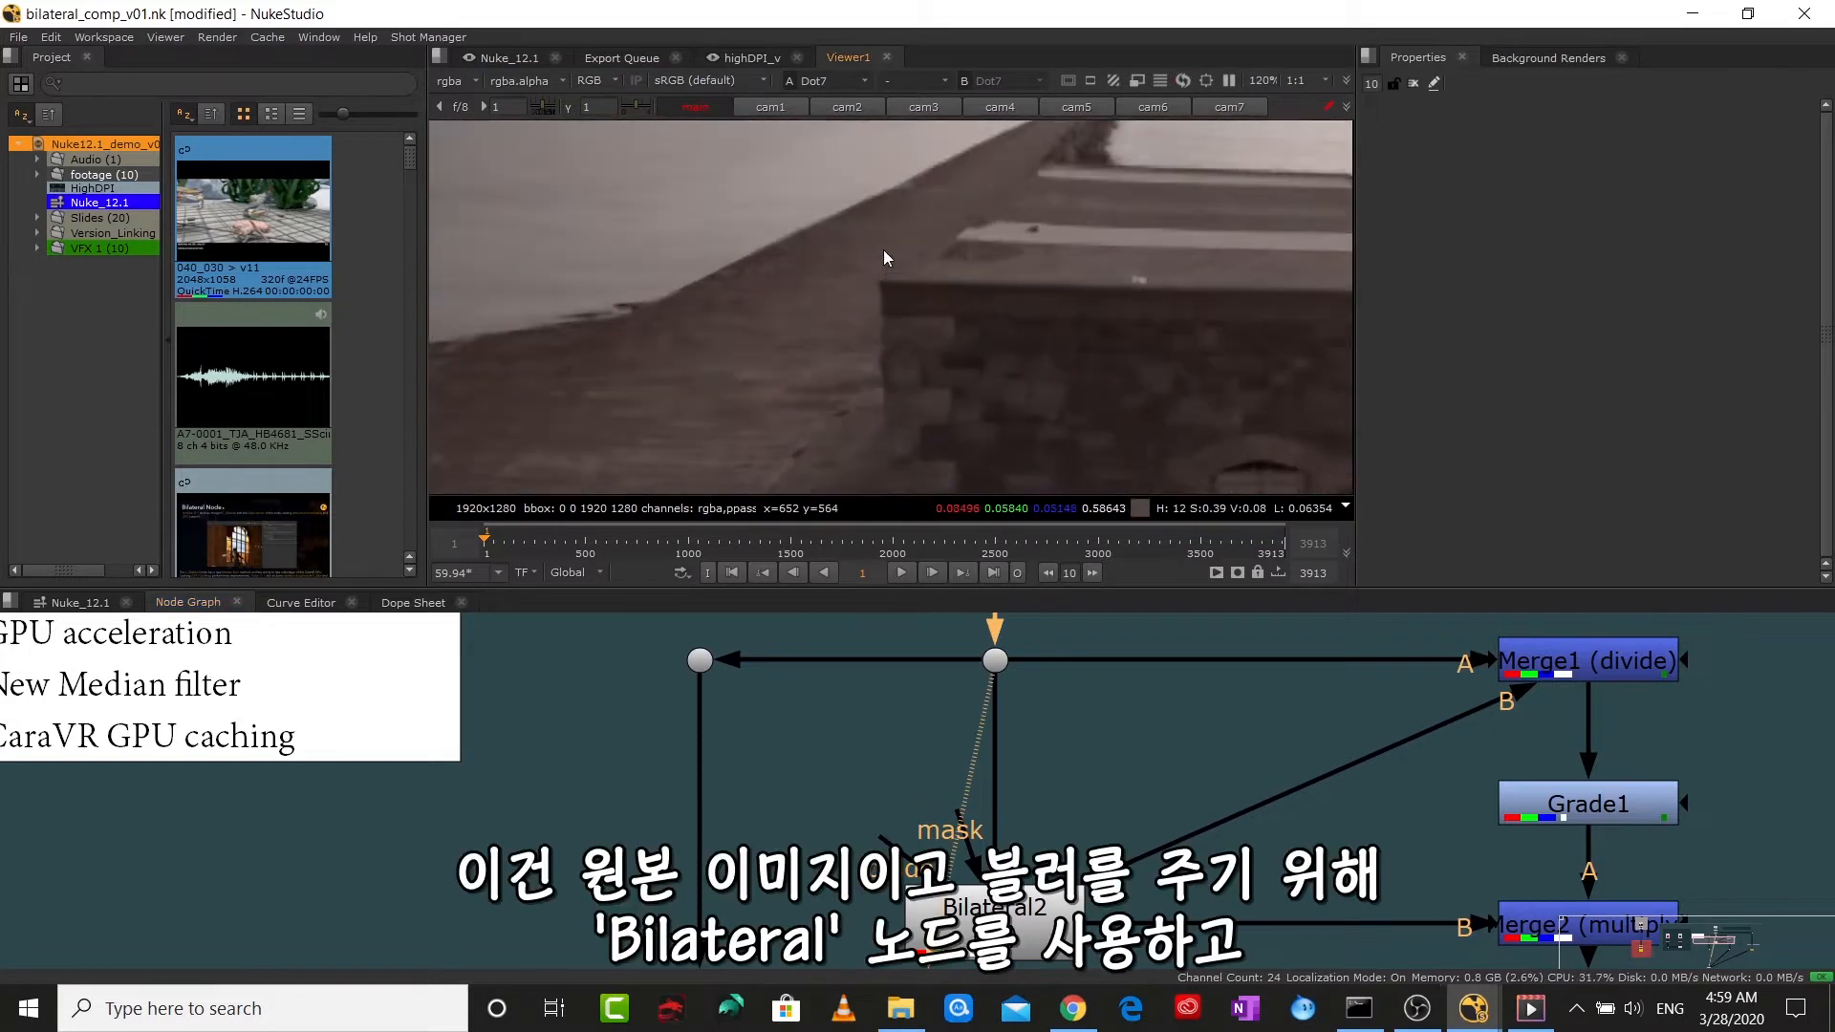
scroll(884, 258, "up", 3)
left_click_drag(1016, 377, 993, 305)
- View Bilateral2's output on the wall corner to compare its smoothing with the original plate
left_click_drag(1059, 834, 996, 664)
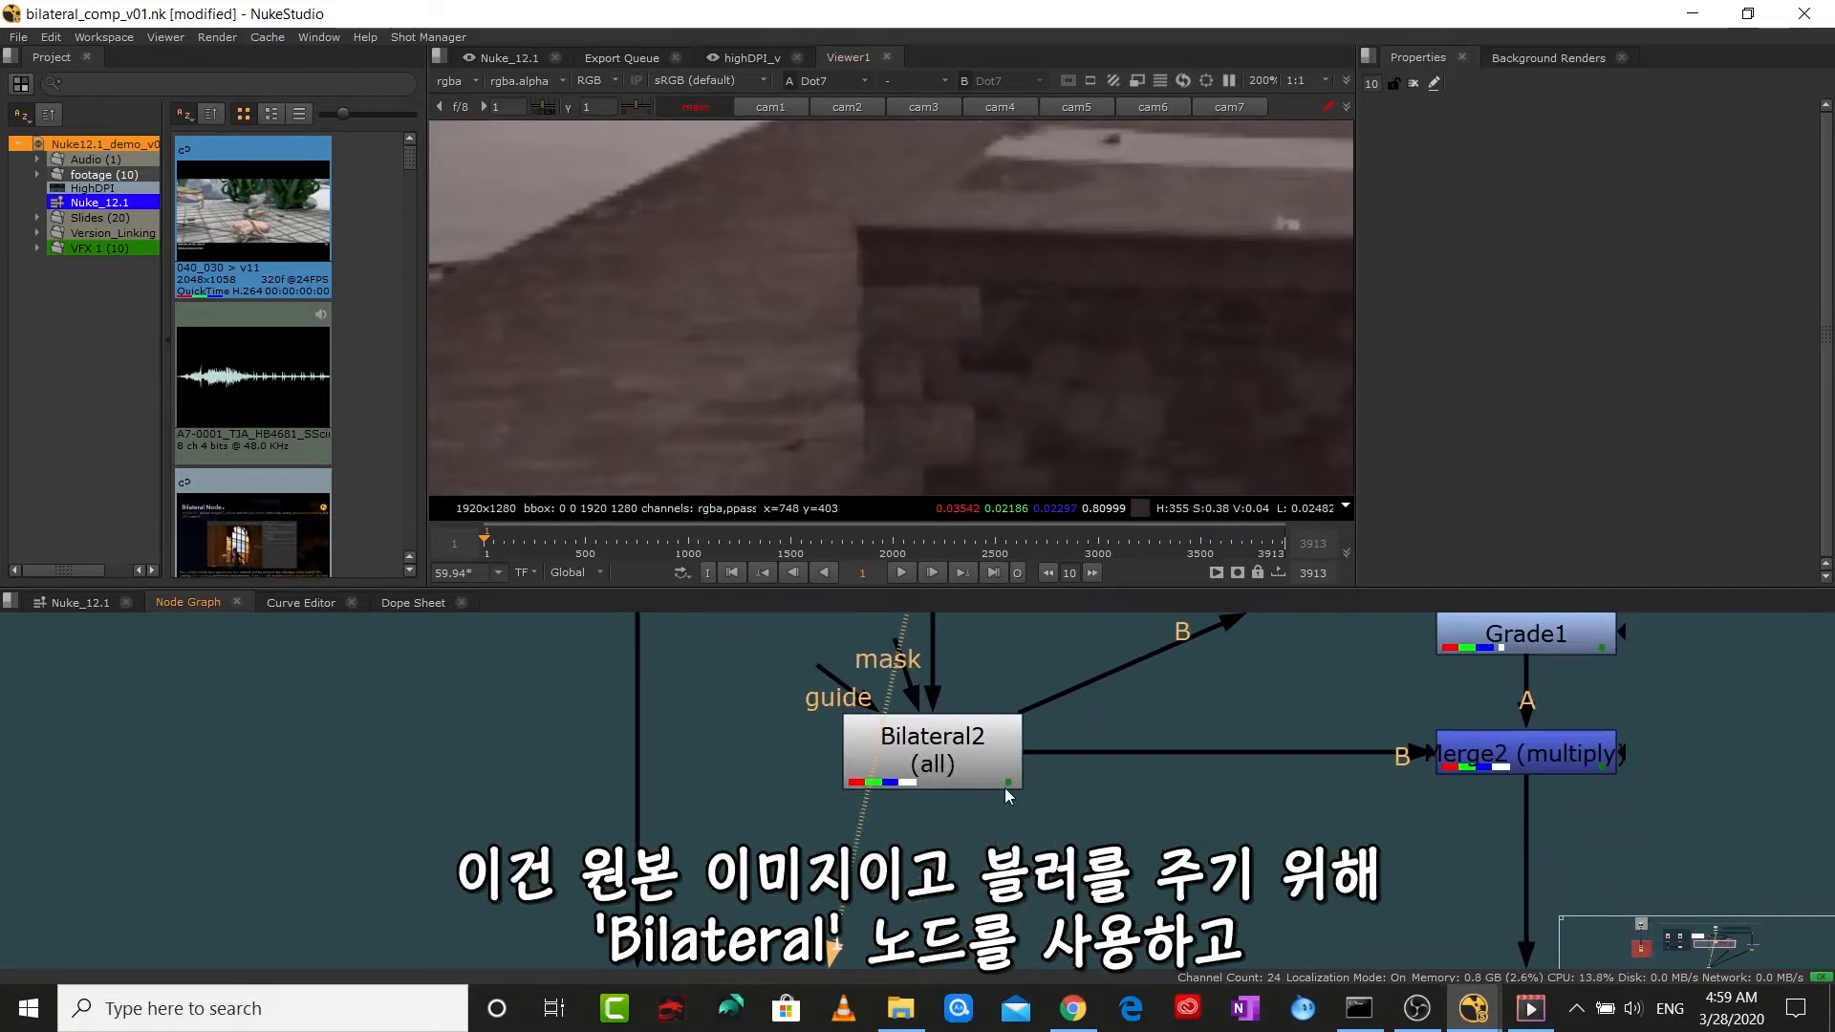
left_click_drag(1006, 788, 985, 801)
left_click(915, 762)
key("1")
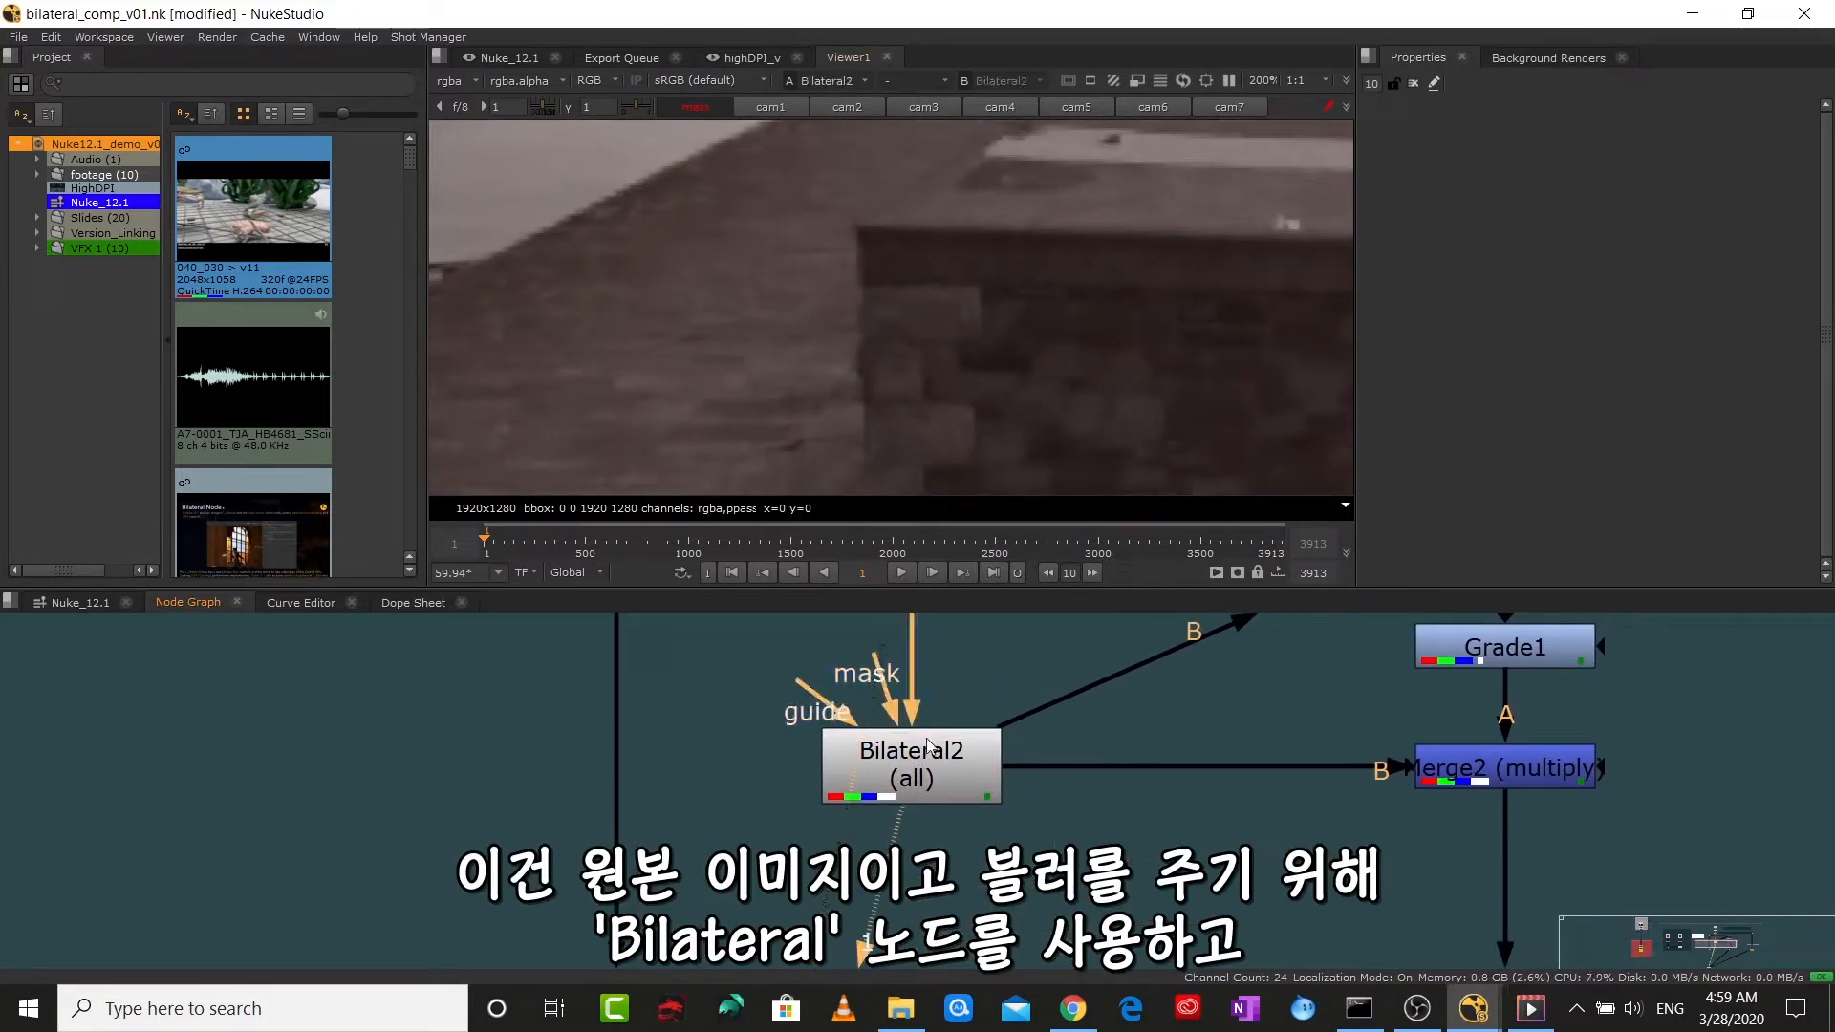
- View the Merge1 (divide) output and examine the detail isolated from the plate
left_click_drag(1269, 713, 1057, 857)
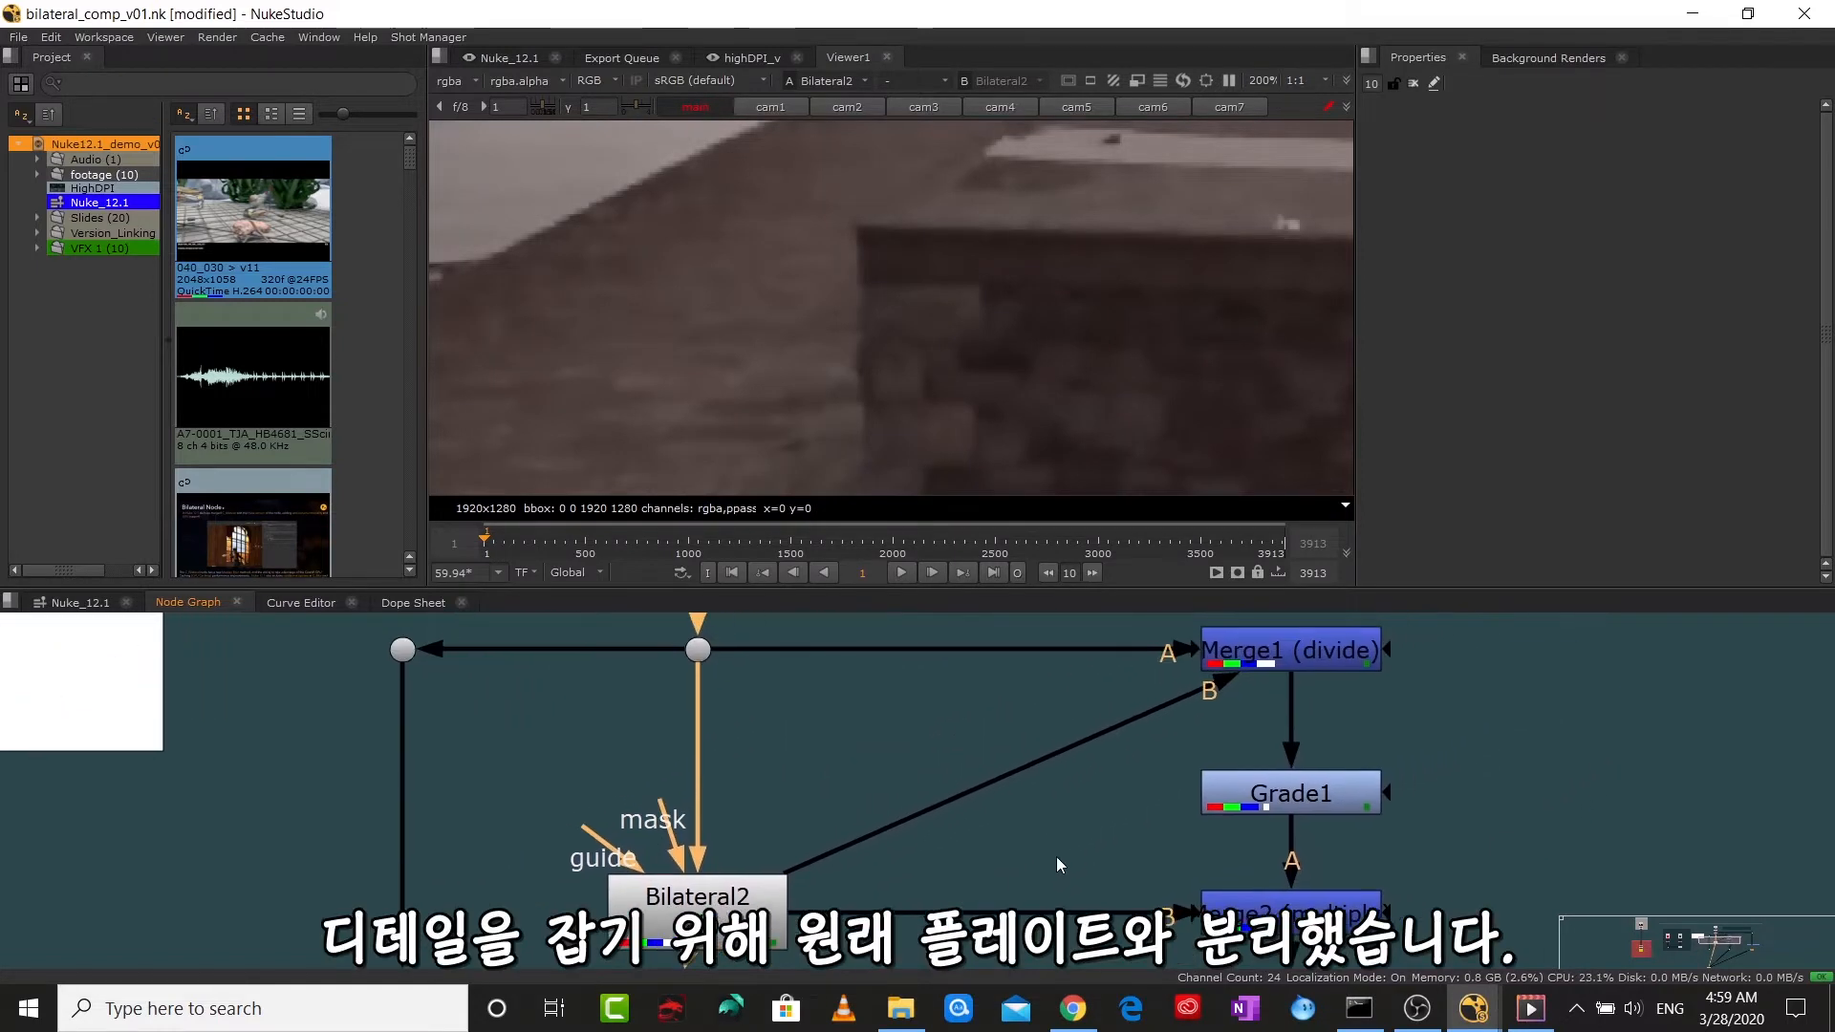
left_click_drag(1206, 738, 1087, 723)
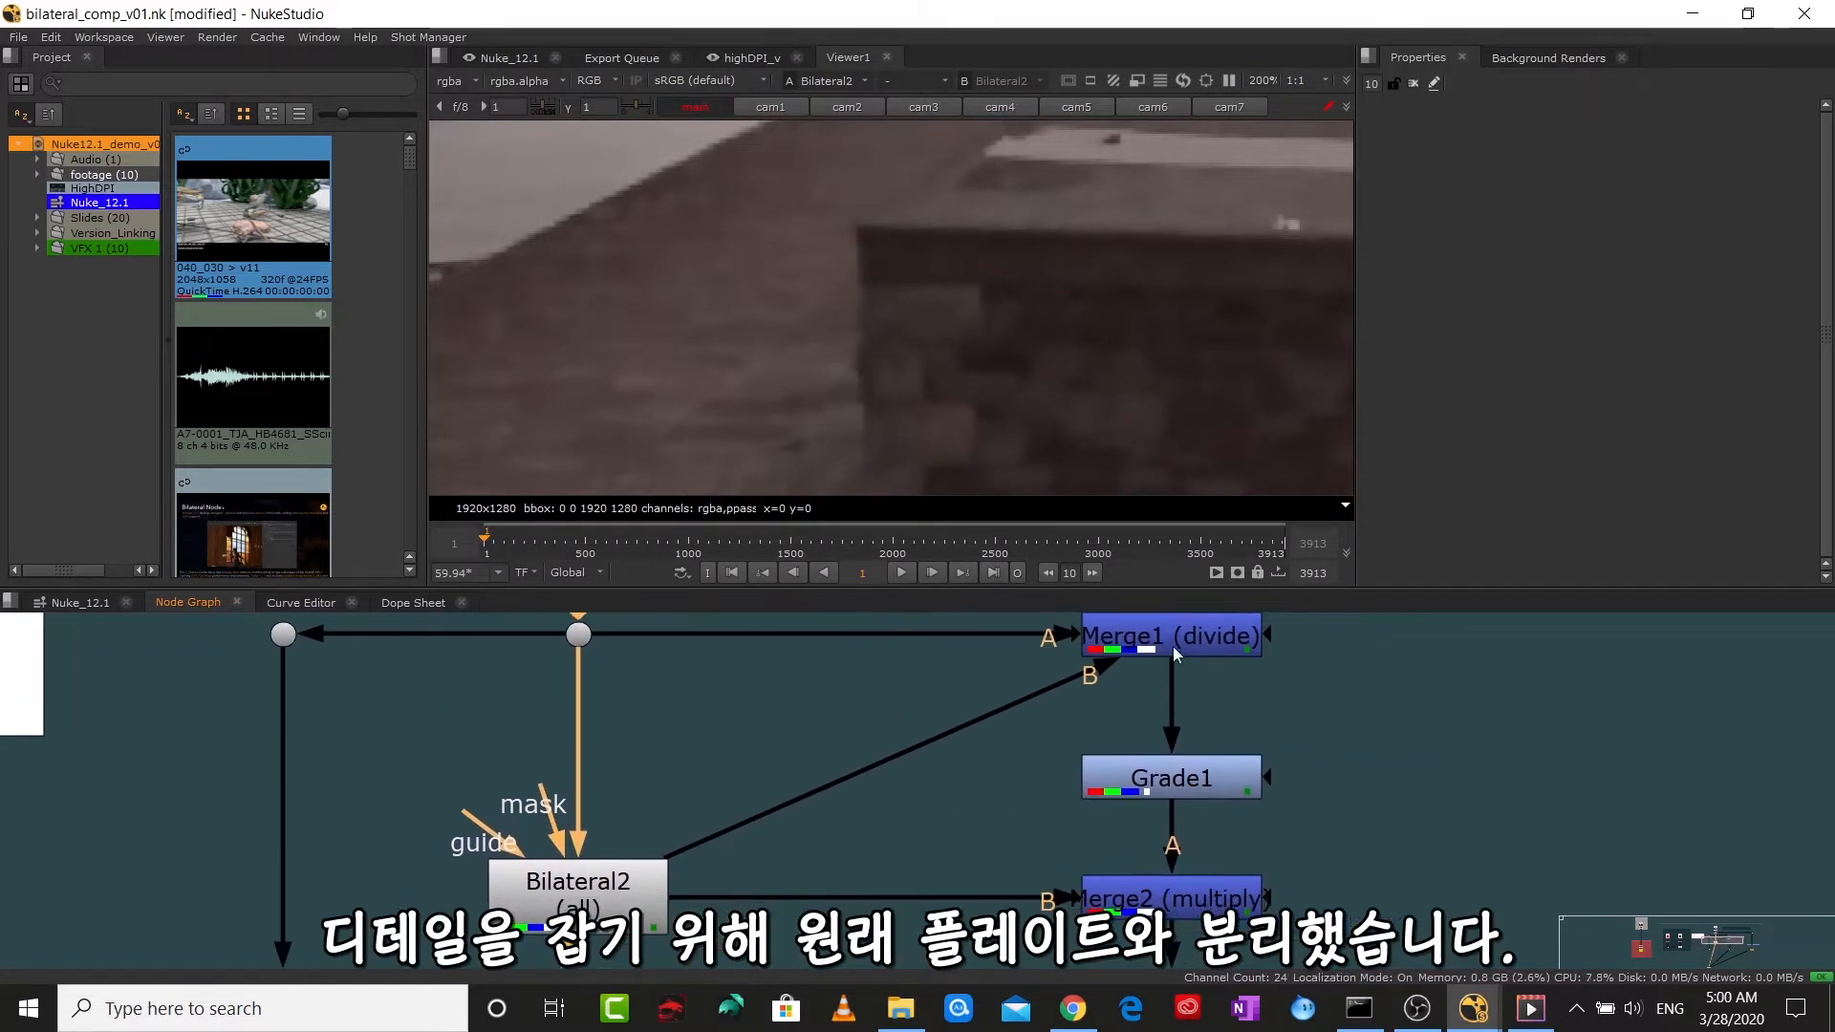
left_click(1190, 633)
key("1")
scroll(916, 246, "up", 3)
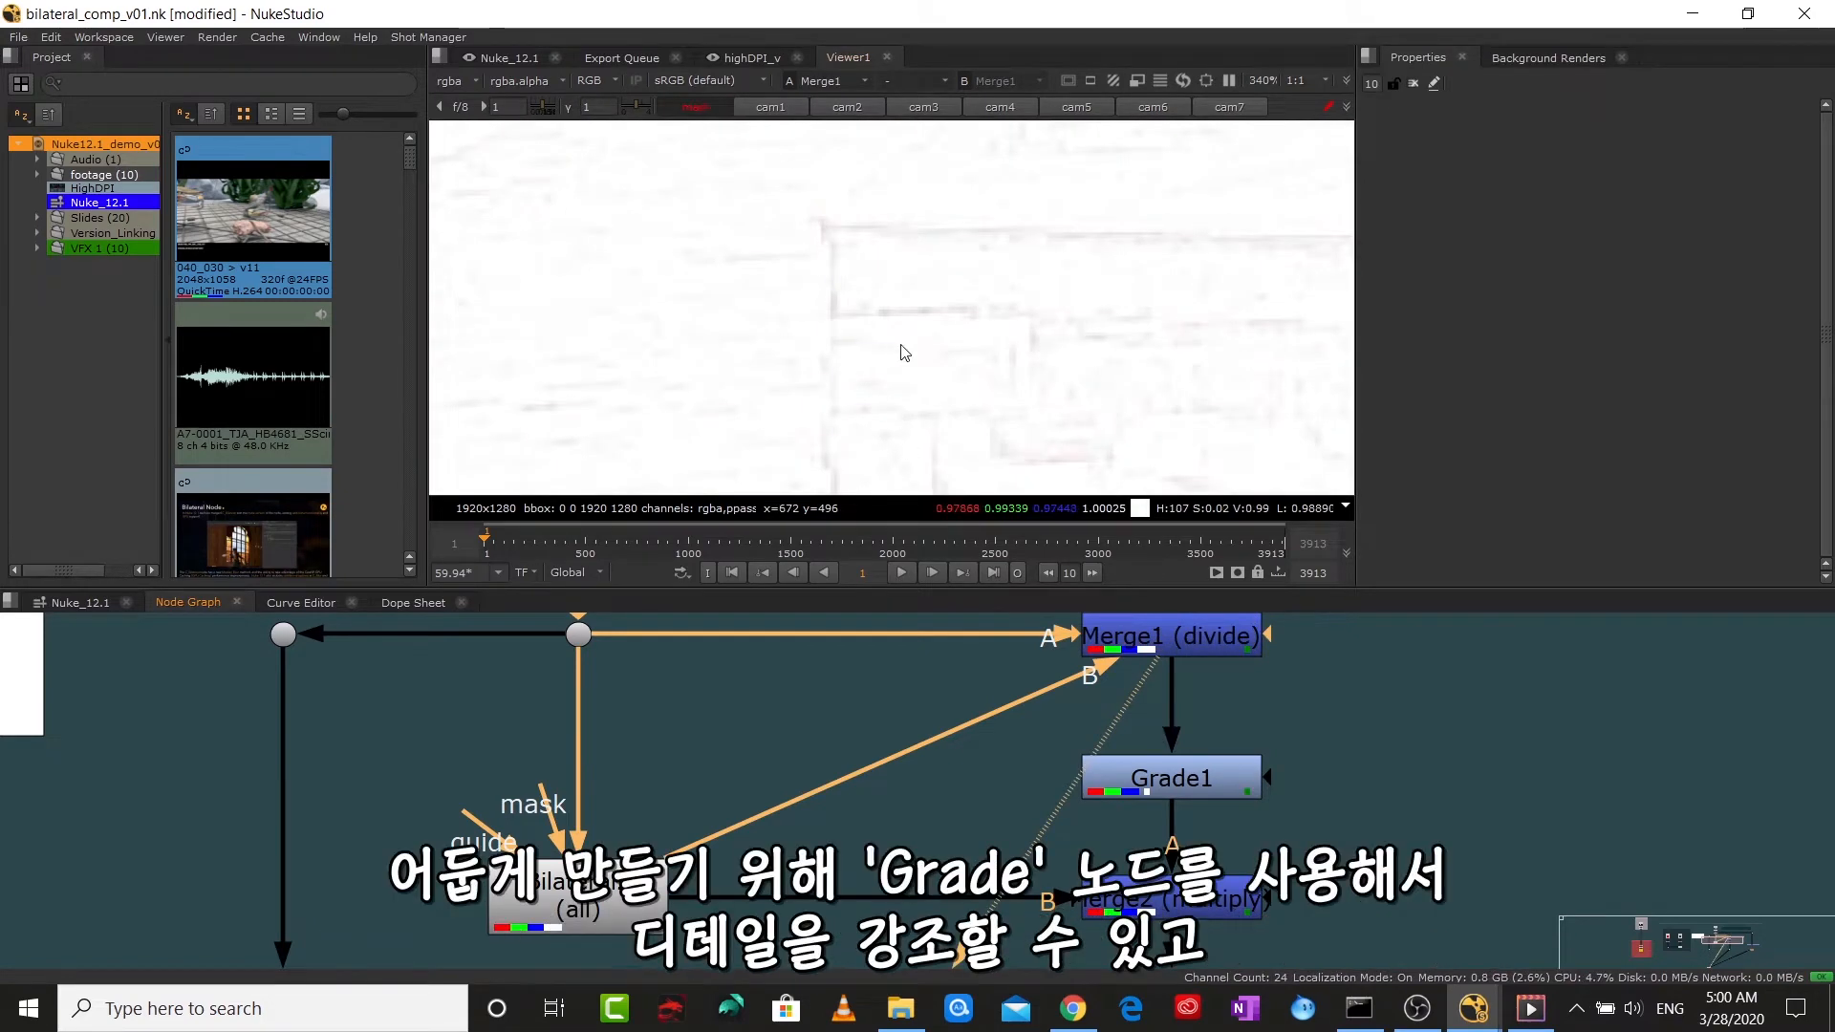
- View Grade1's darkened detail and the Merge2 (multiply) output that combines it back with the blurred plate
left_click_drag(1070, 692, 868, 708)
left_click(974, 795)
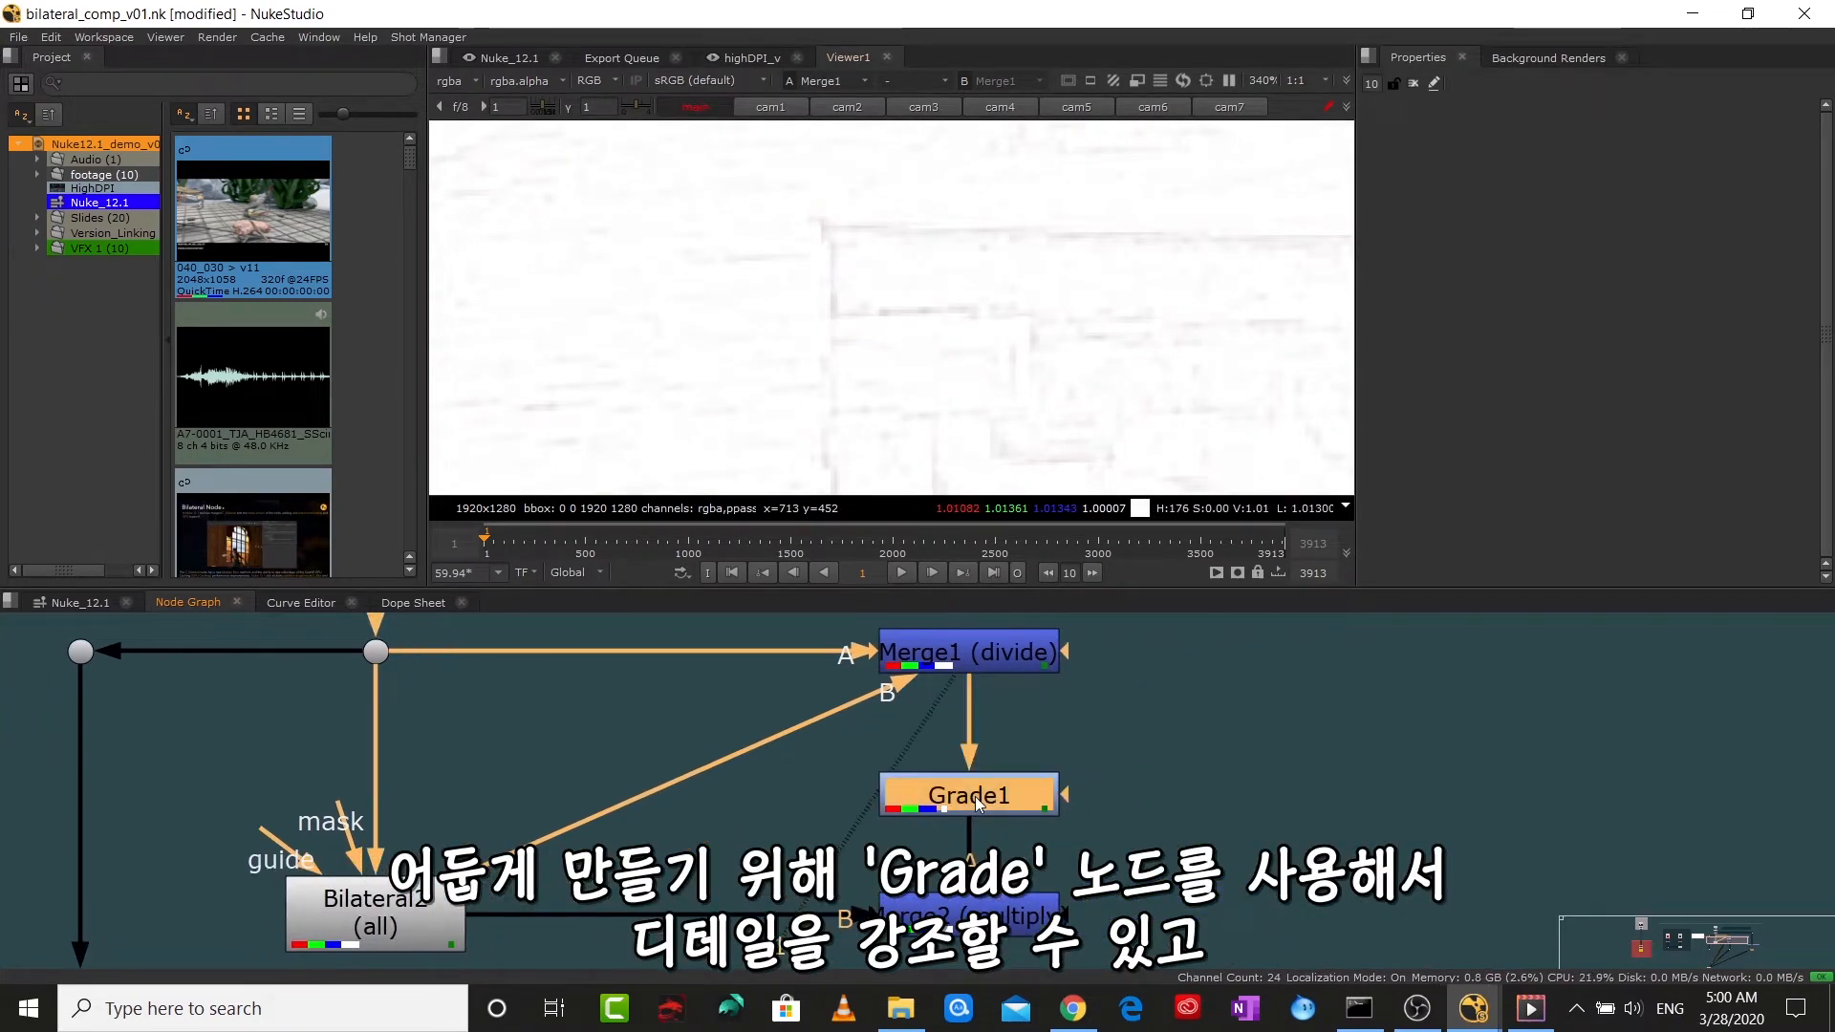
key("1")
scroll(941, 413, "down", 3)
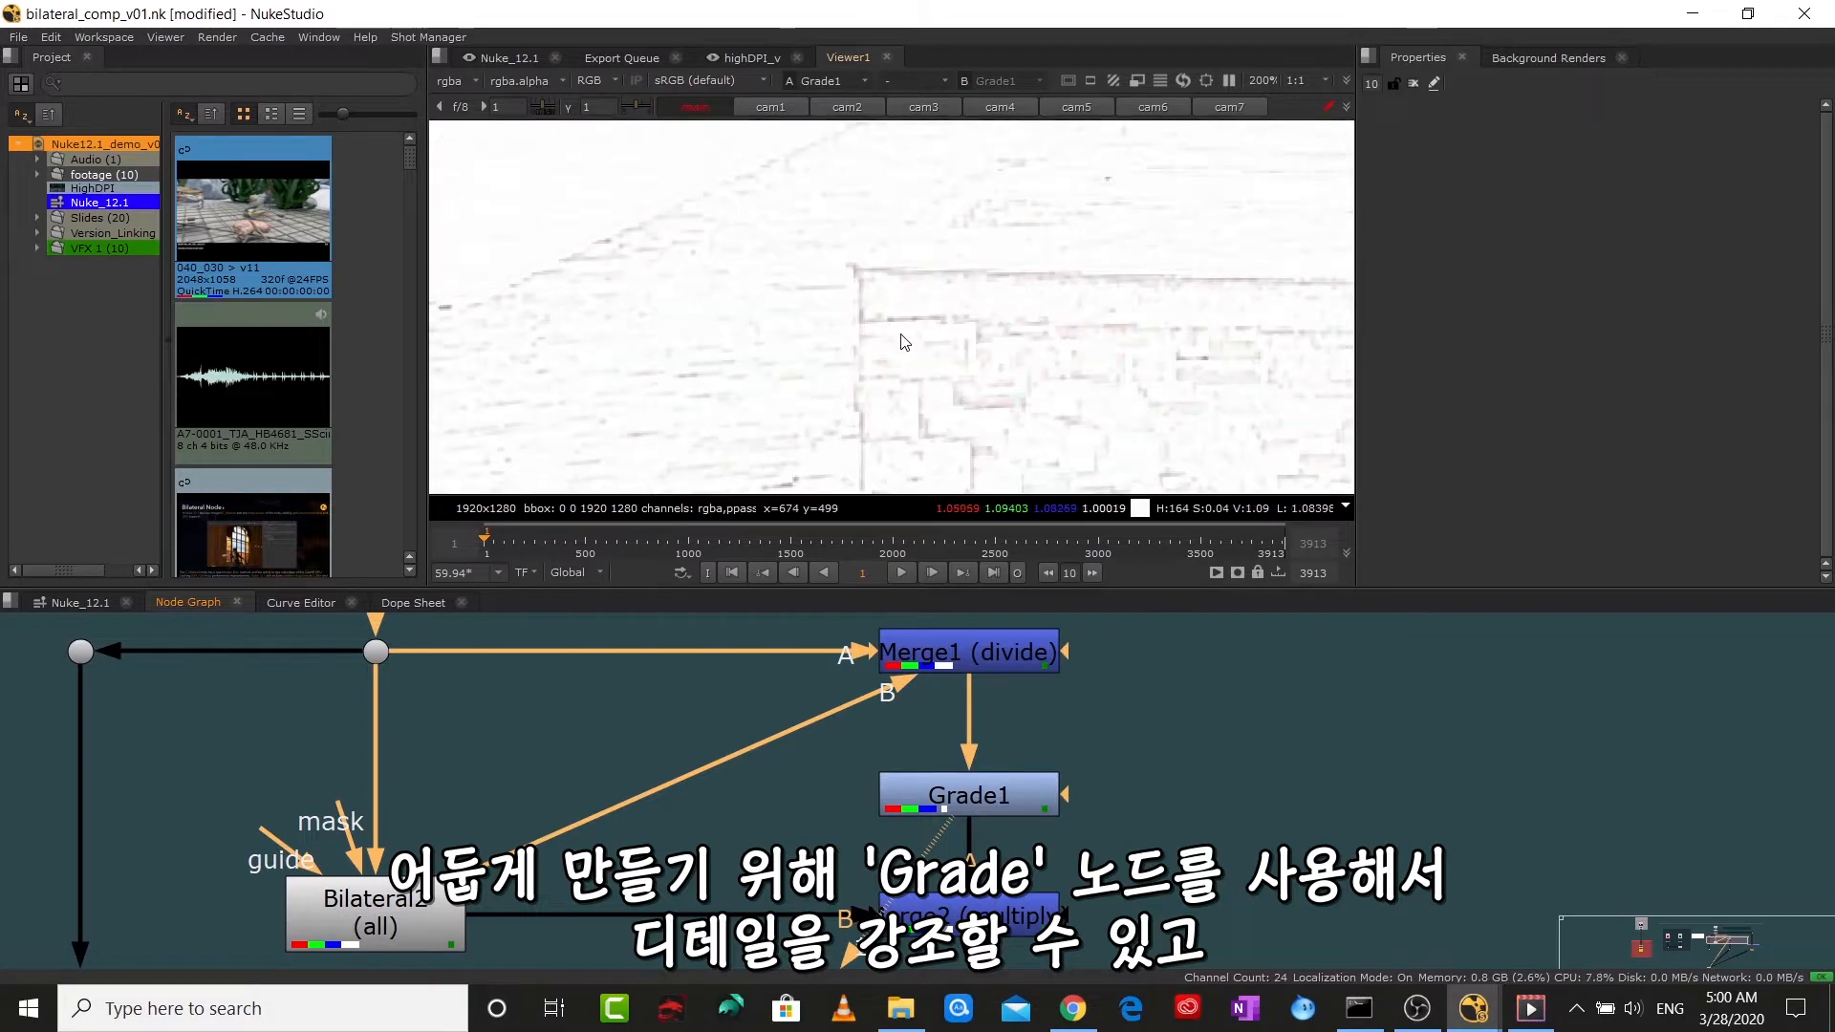
left_click(973, 908)
key("1")
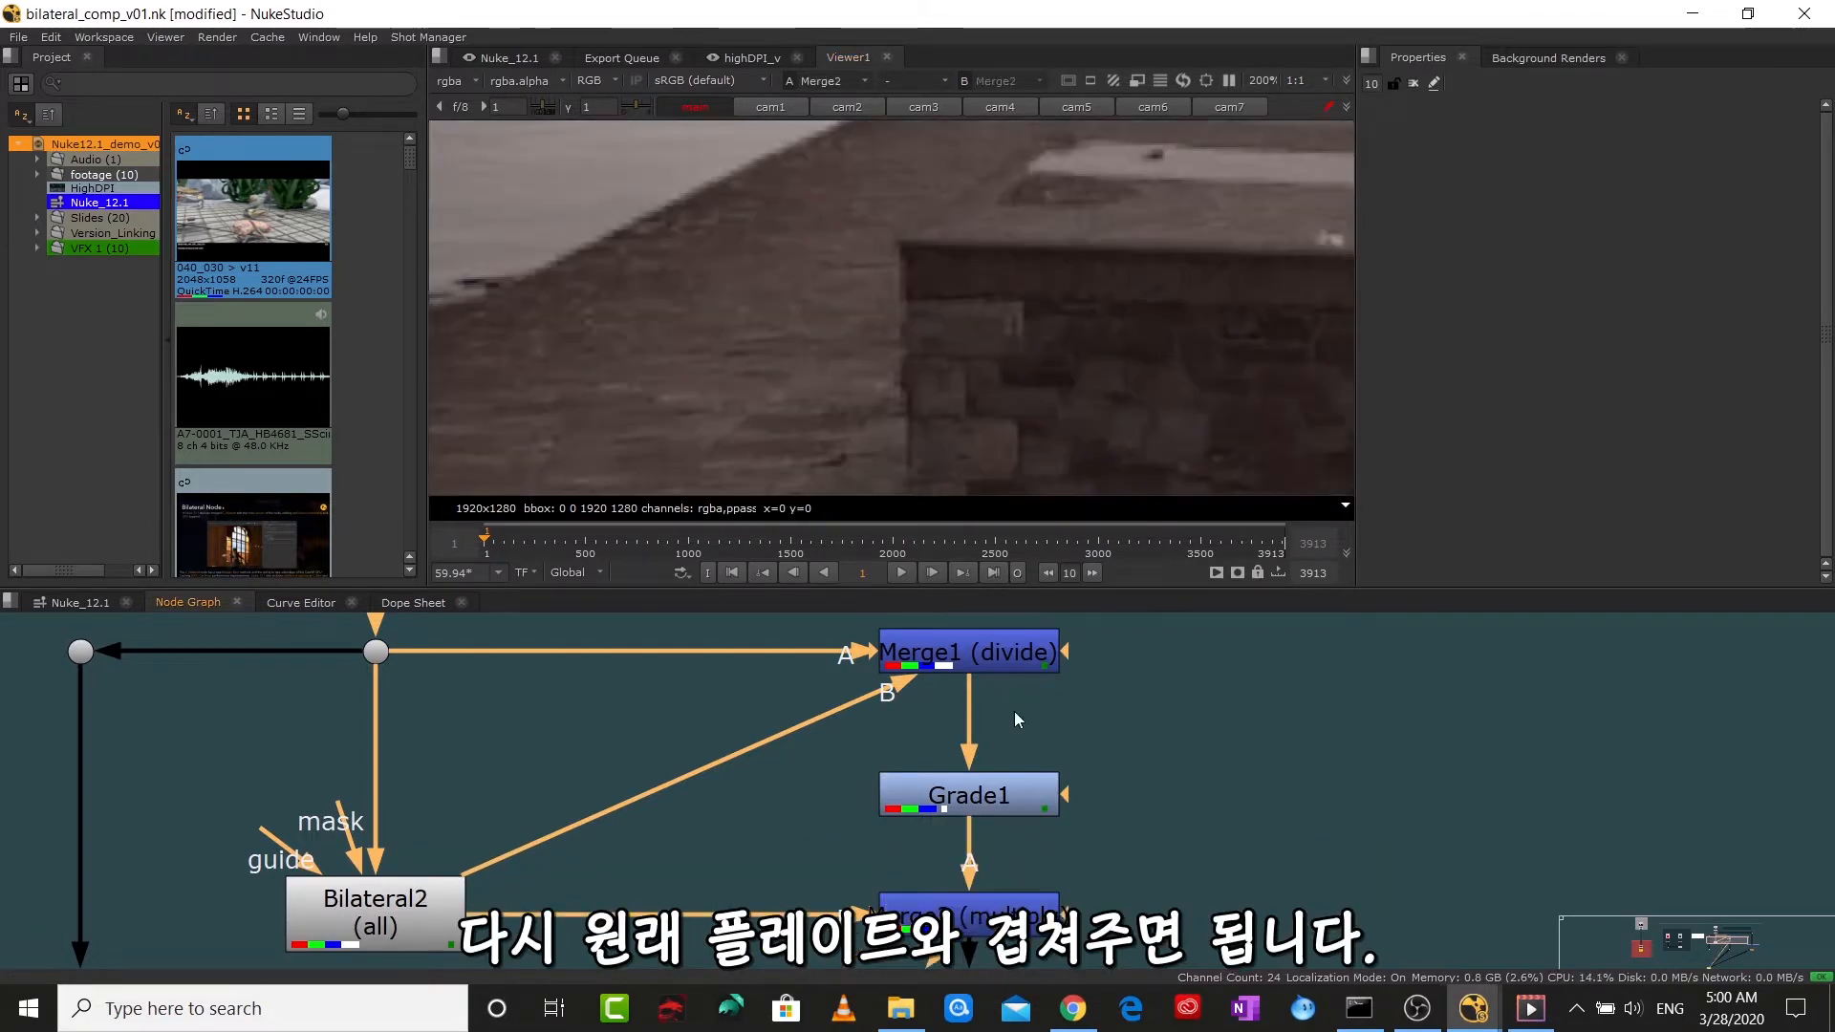
- Compare the ORIGINAL and ENHANCED DETAIL outputs in the viewer, examining the stone wall corner up close
scroll(904, 765, "down", 3)
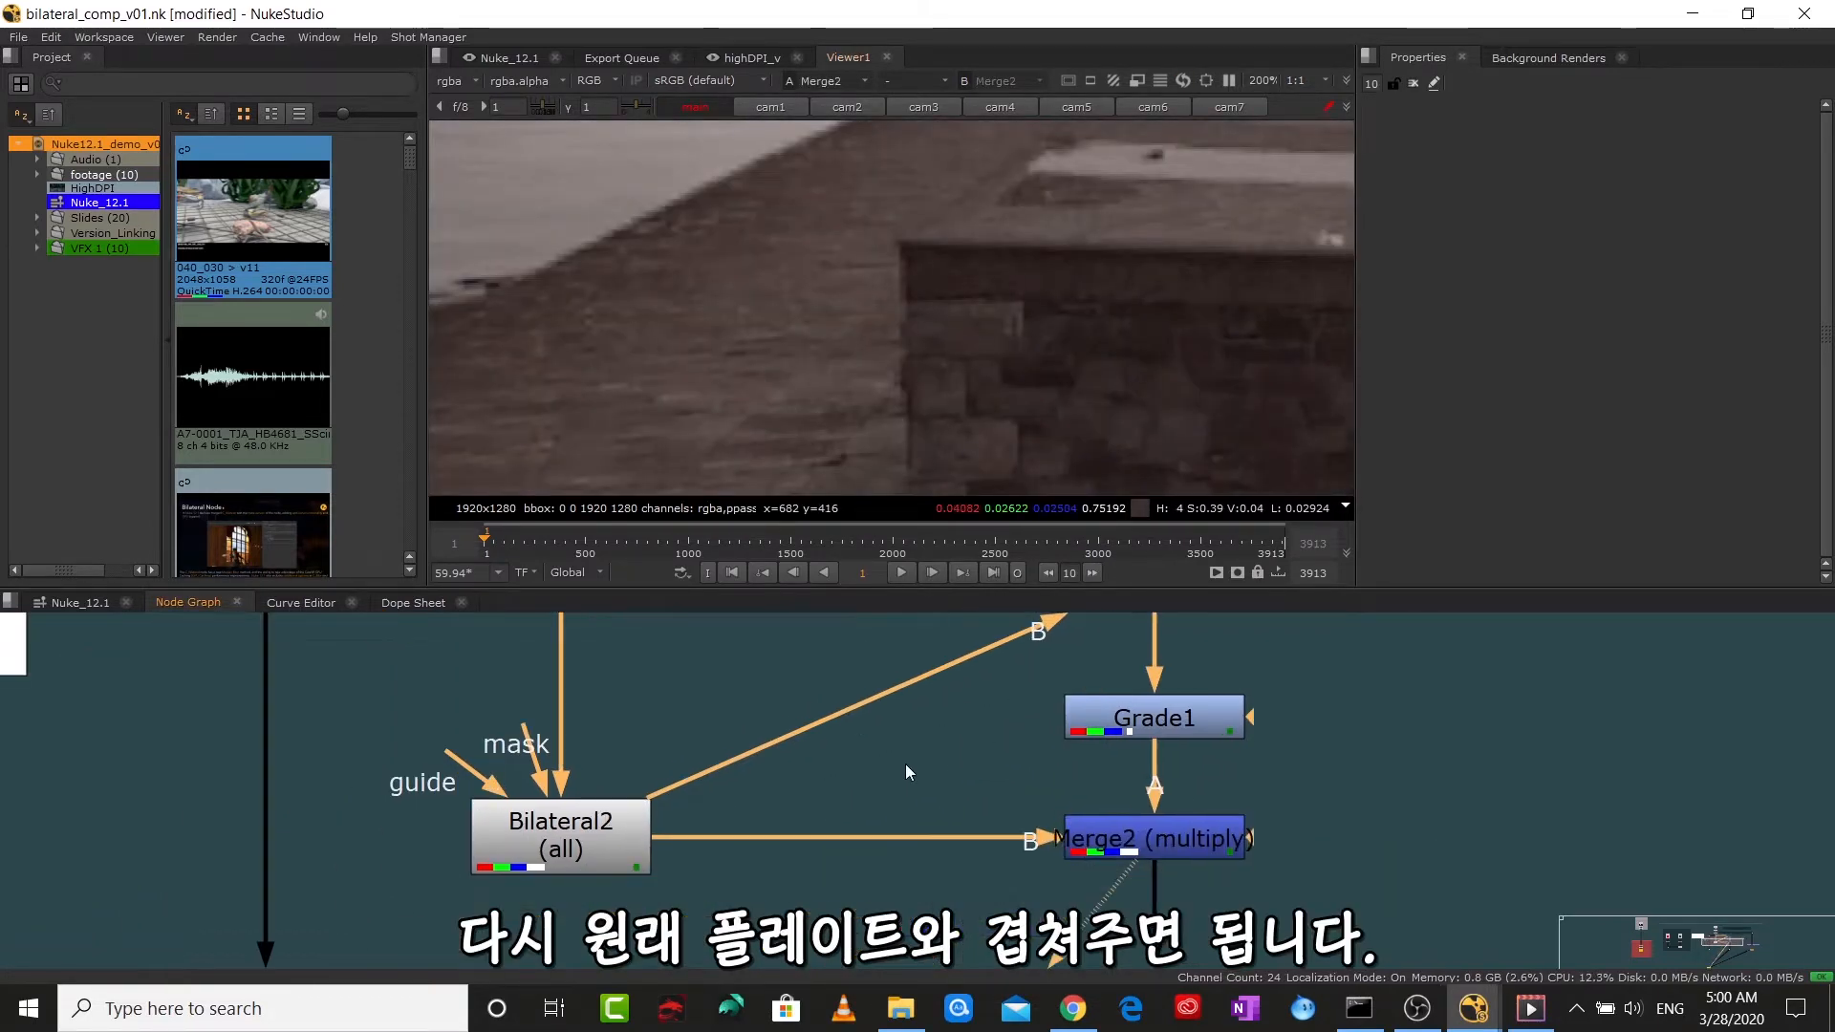
scroll(889, 777, "down", 3)
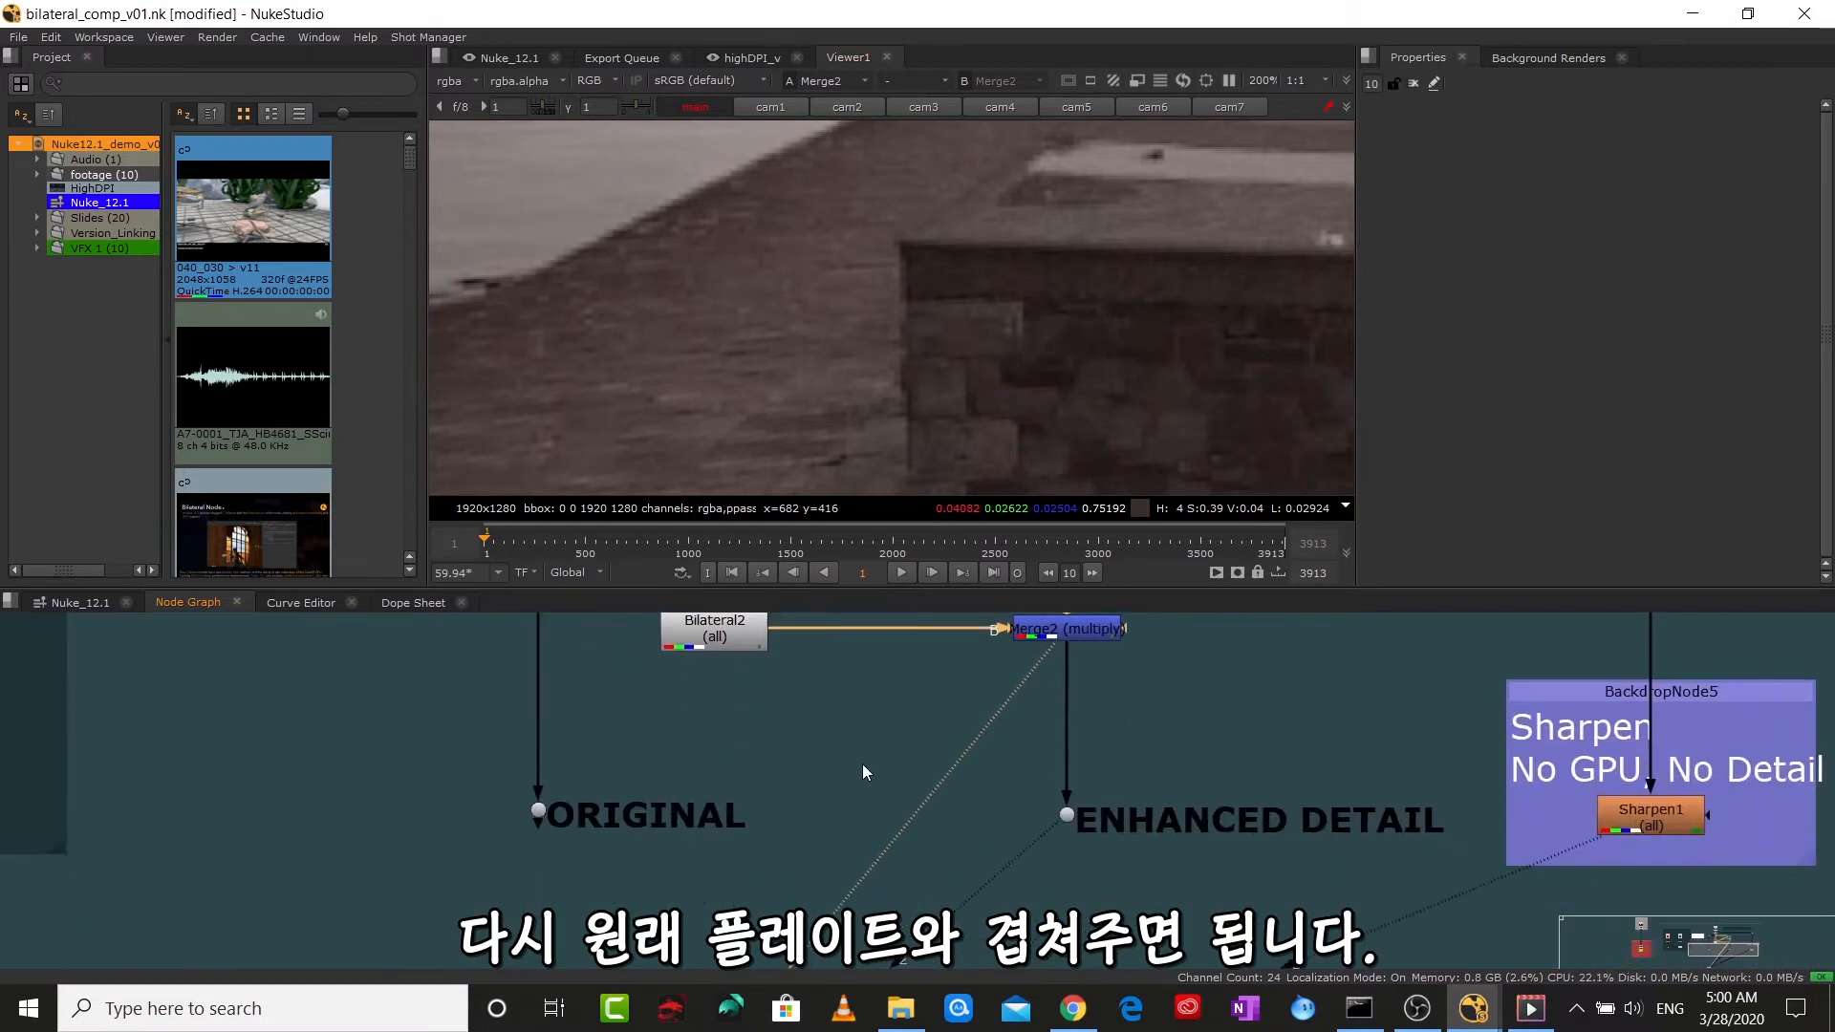
left_click(541, 813)
key("1")
left_click(1068, 814)
key("1")
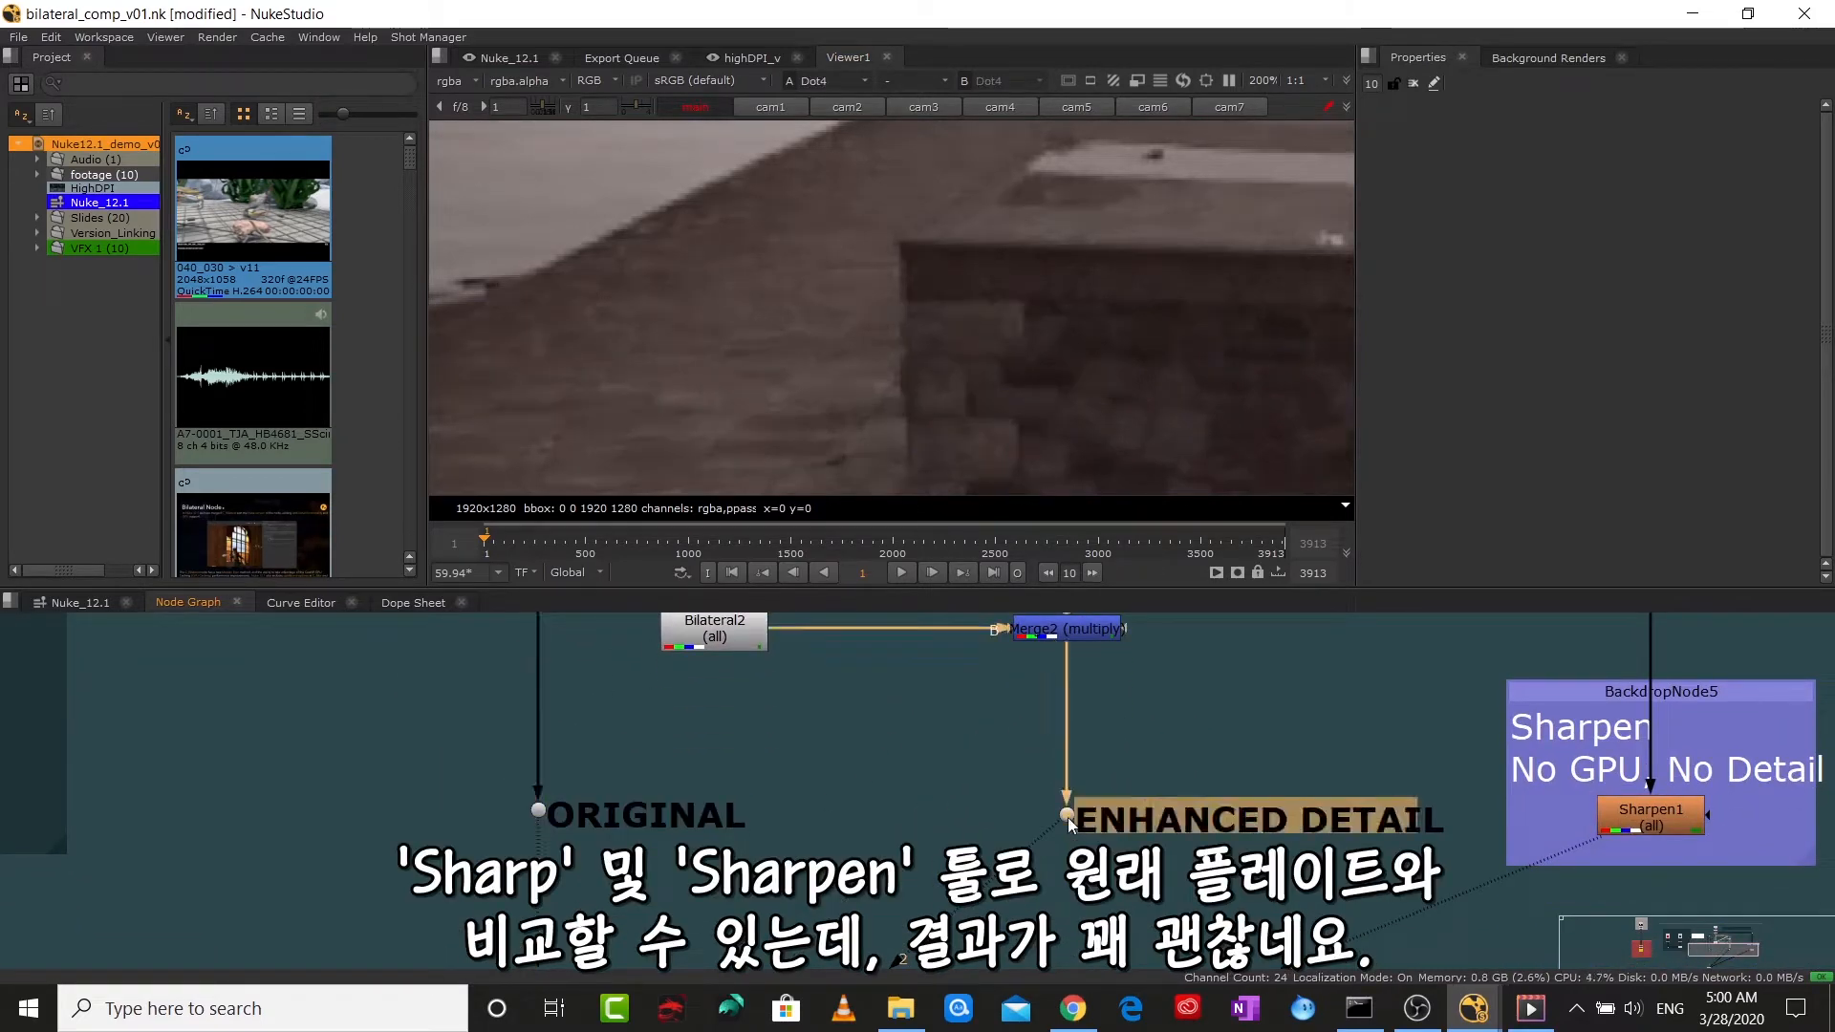
scroll(841, 399, "up", 2)
left_click_drag(880, 387, 899, 330)
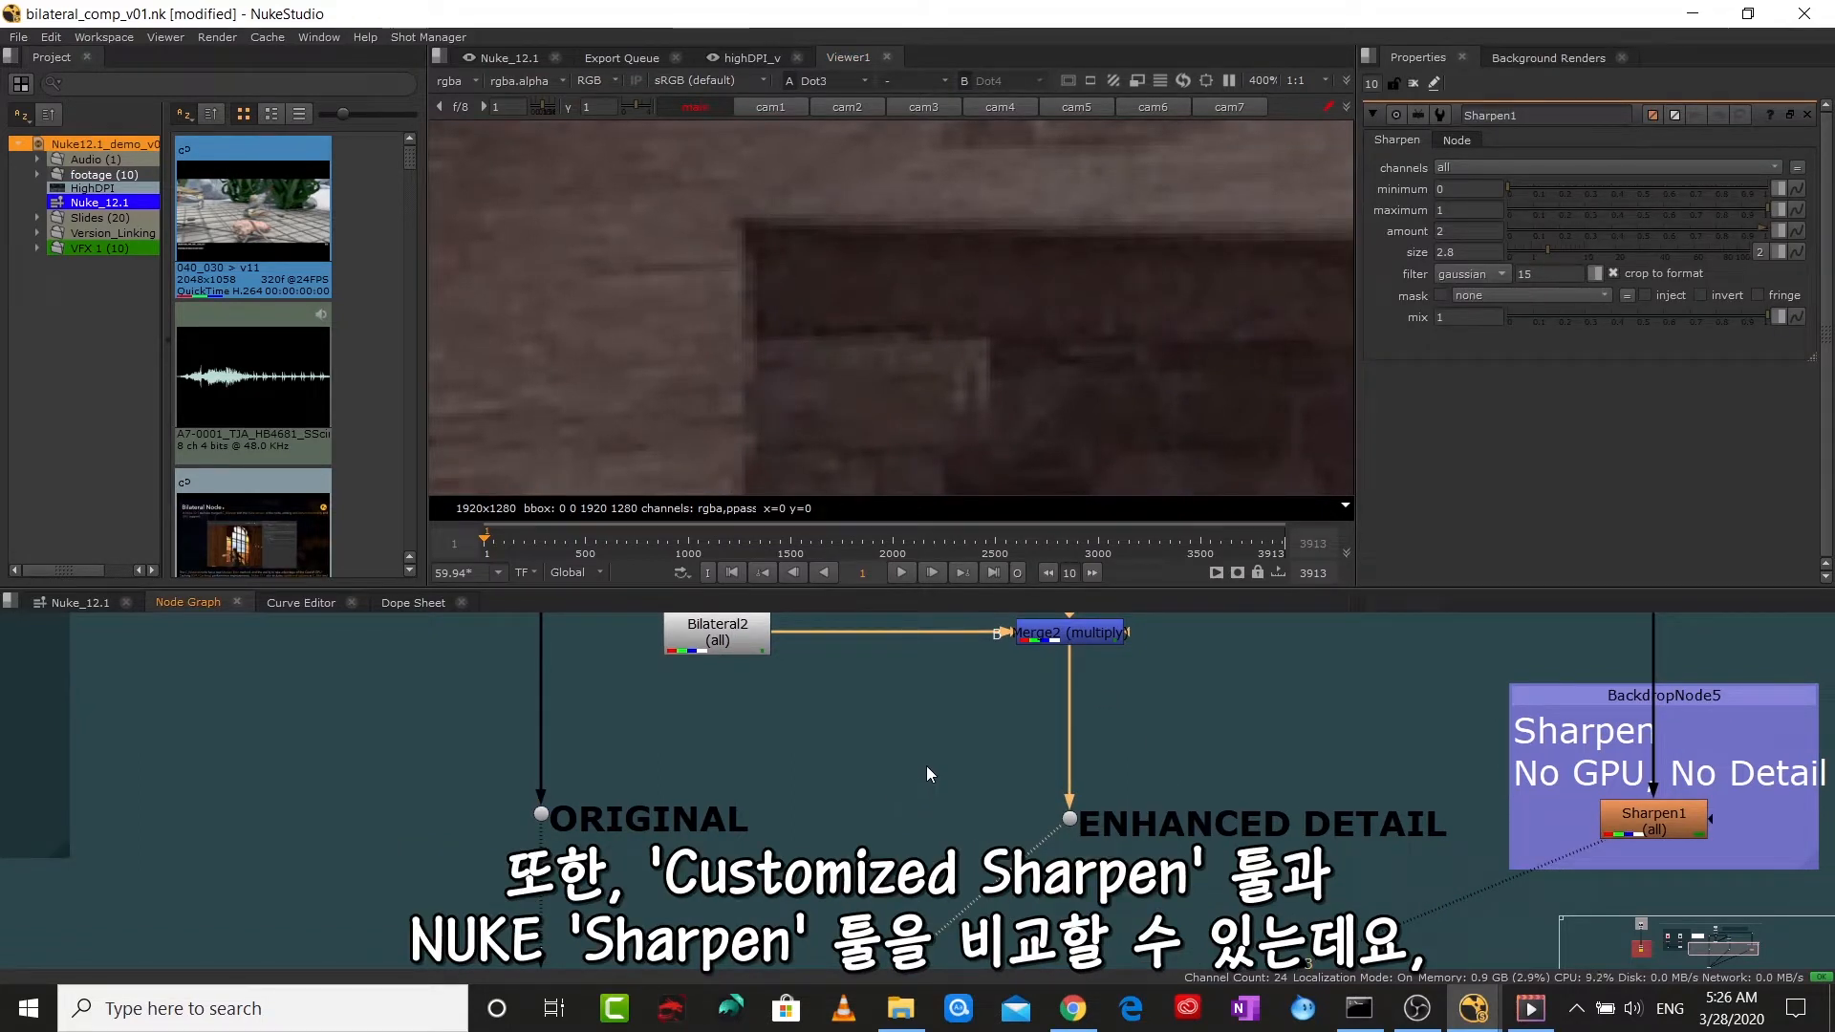
- View Sharpen1's output on the wall corner and compare it with the ENHANCED DETAIL result
left_click(1637, 828)
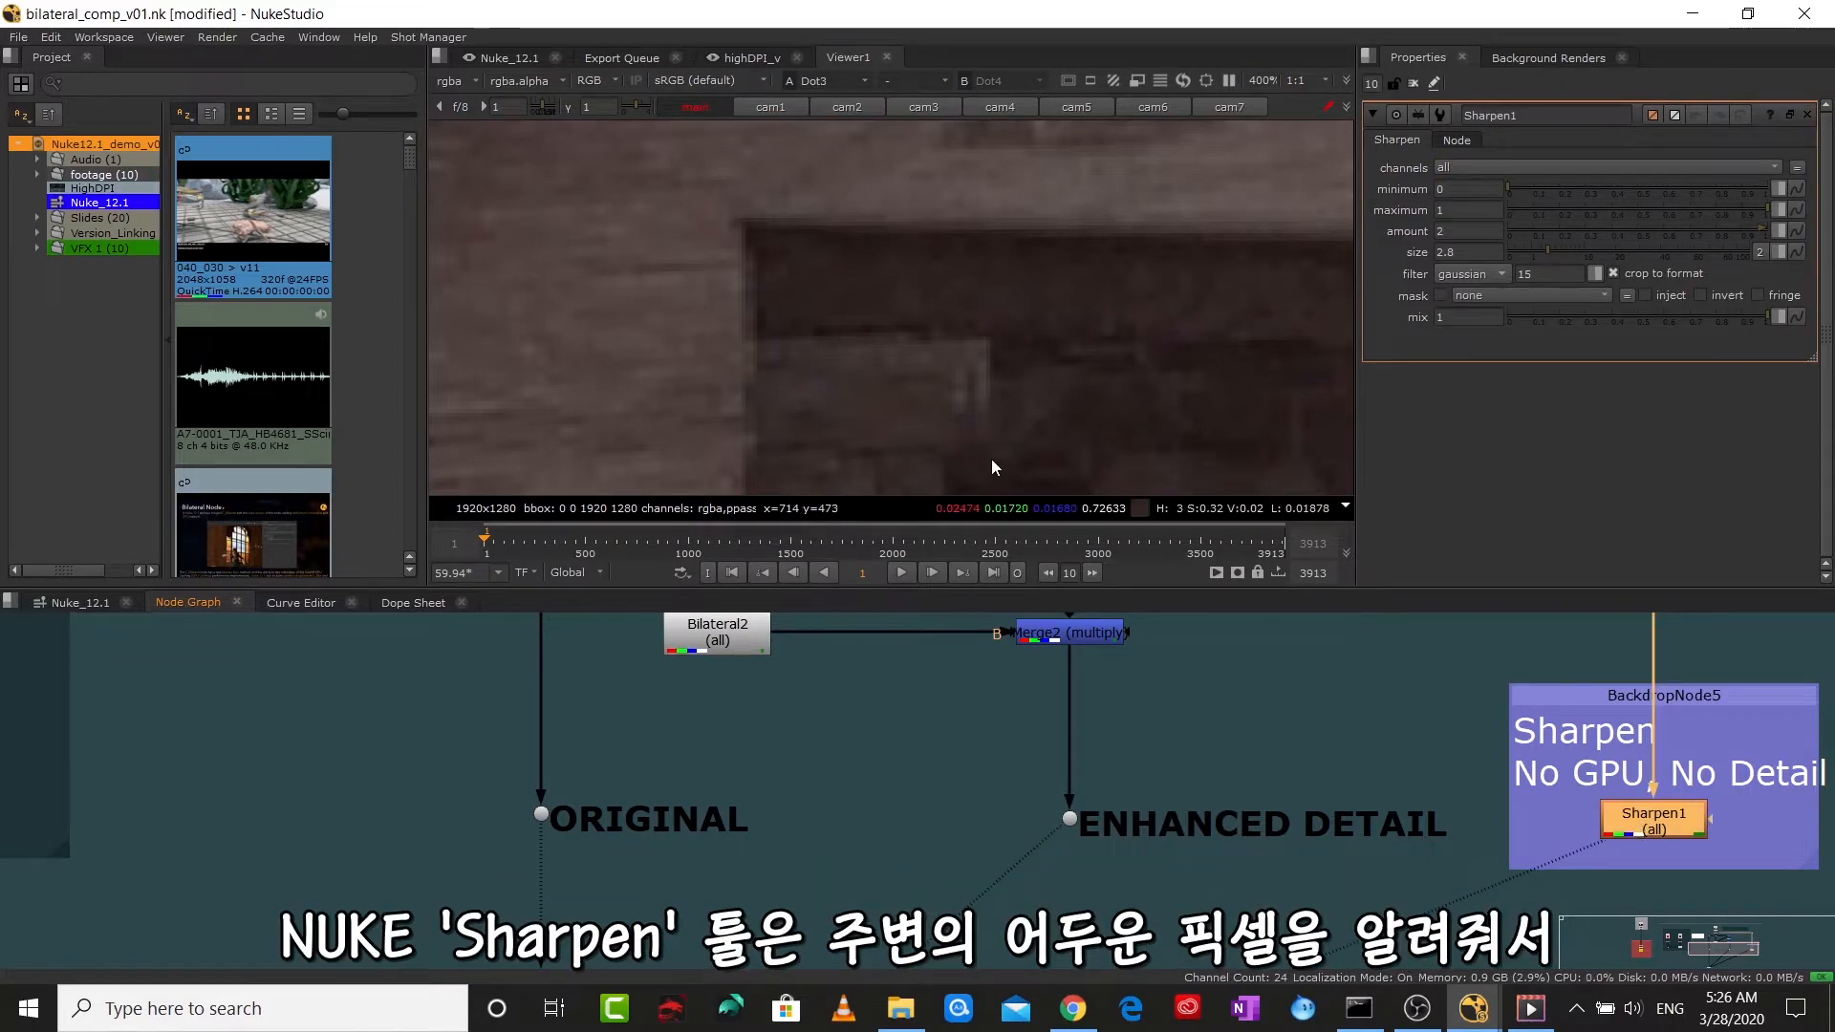
key("1")
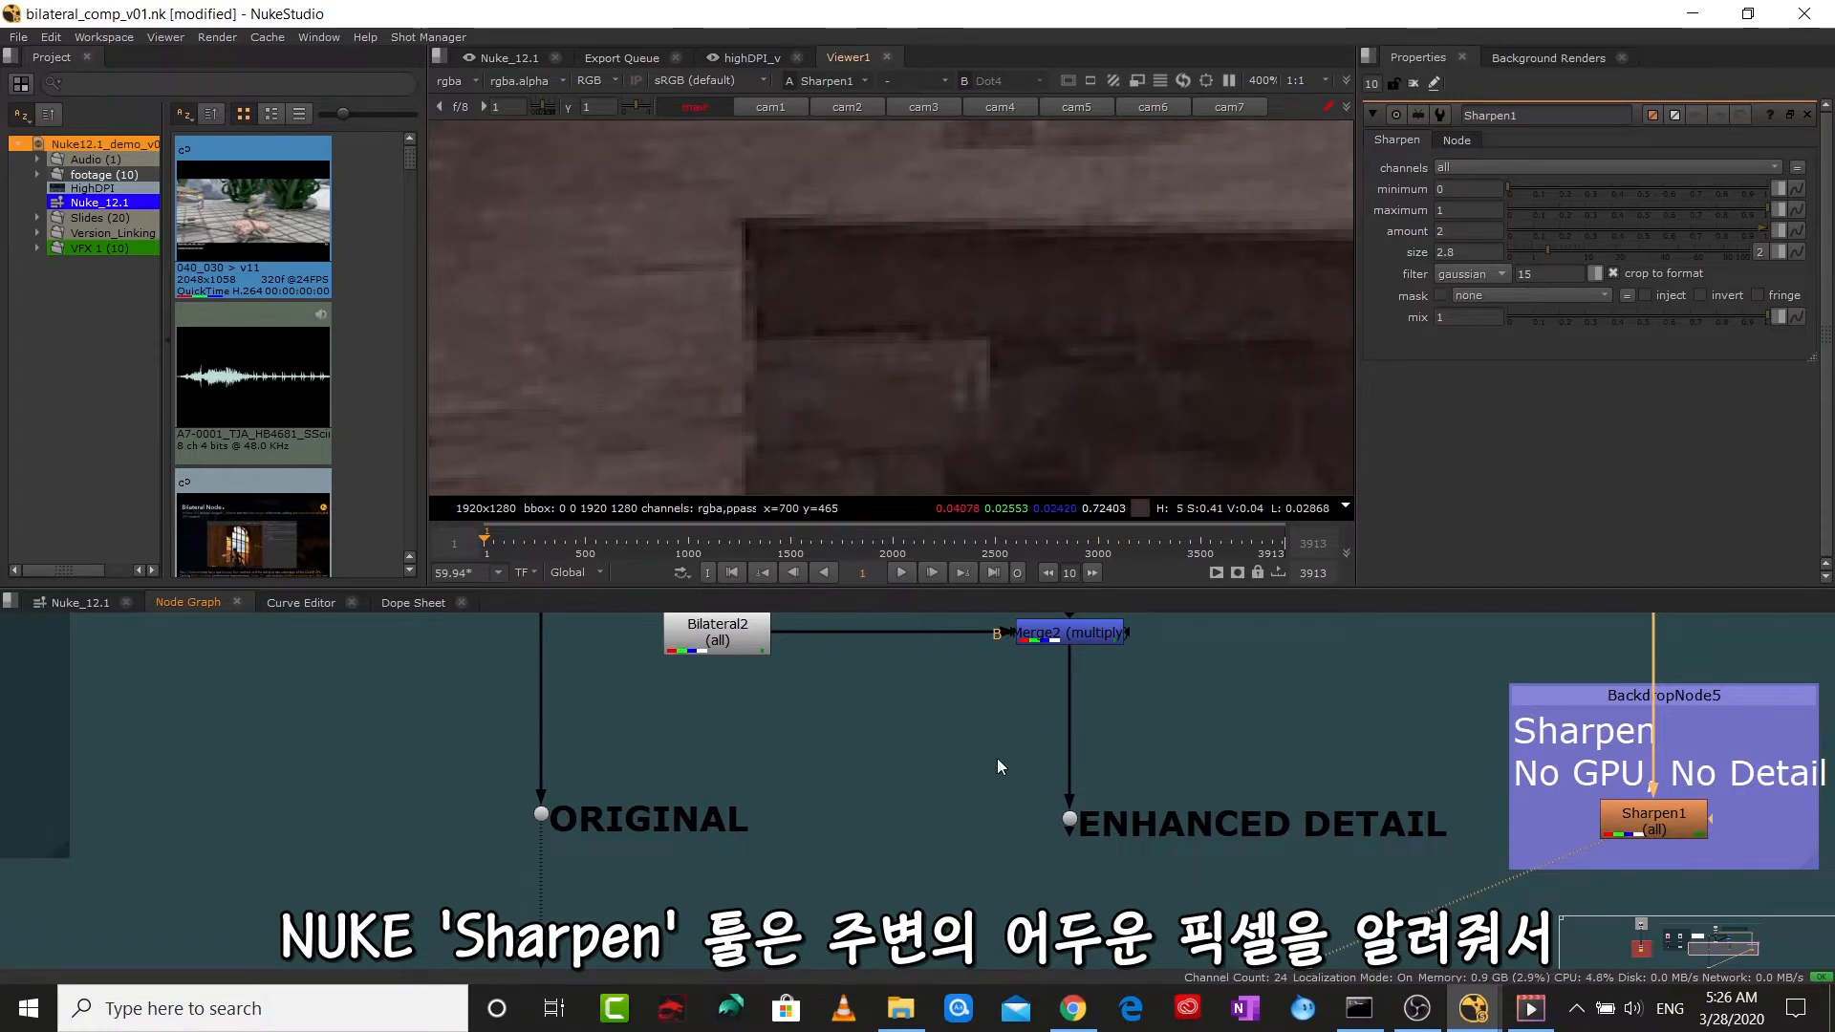
left_click(1071, 821)
key("2")
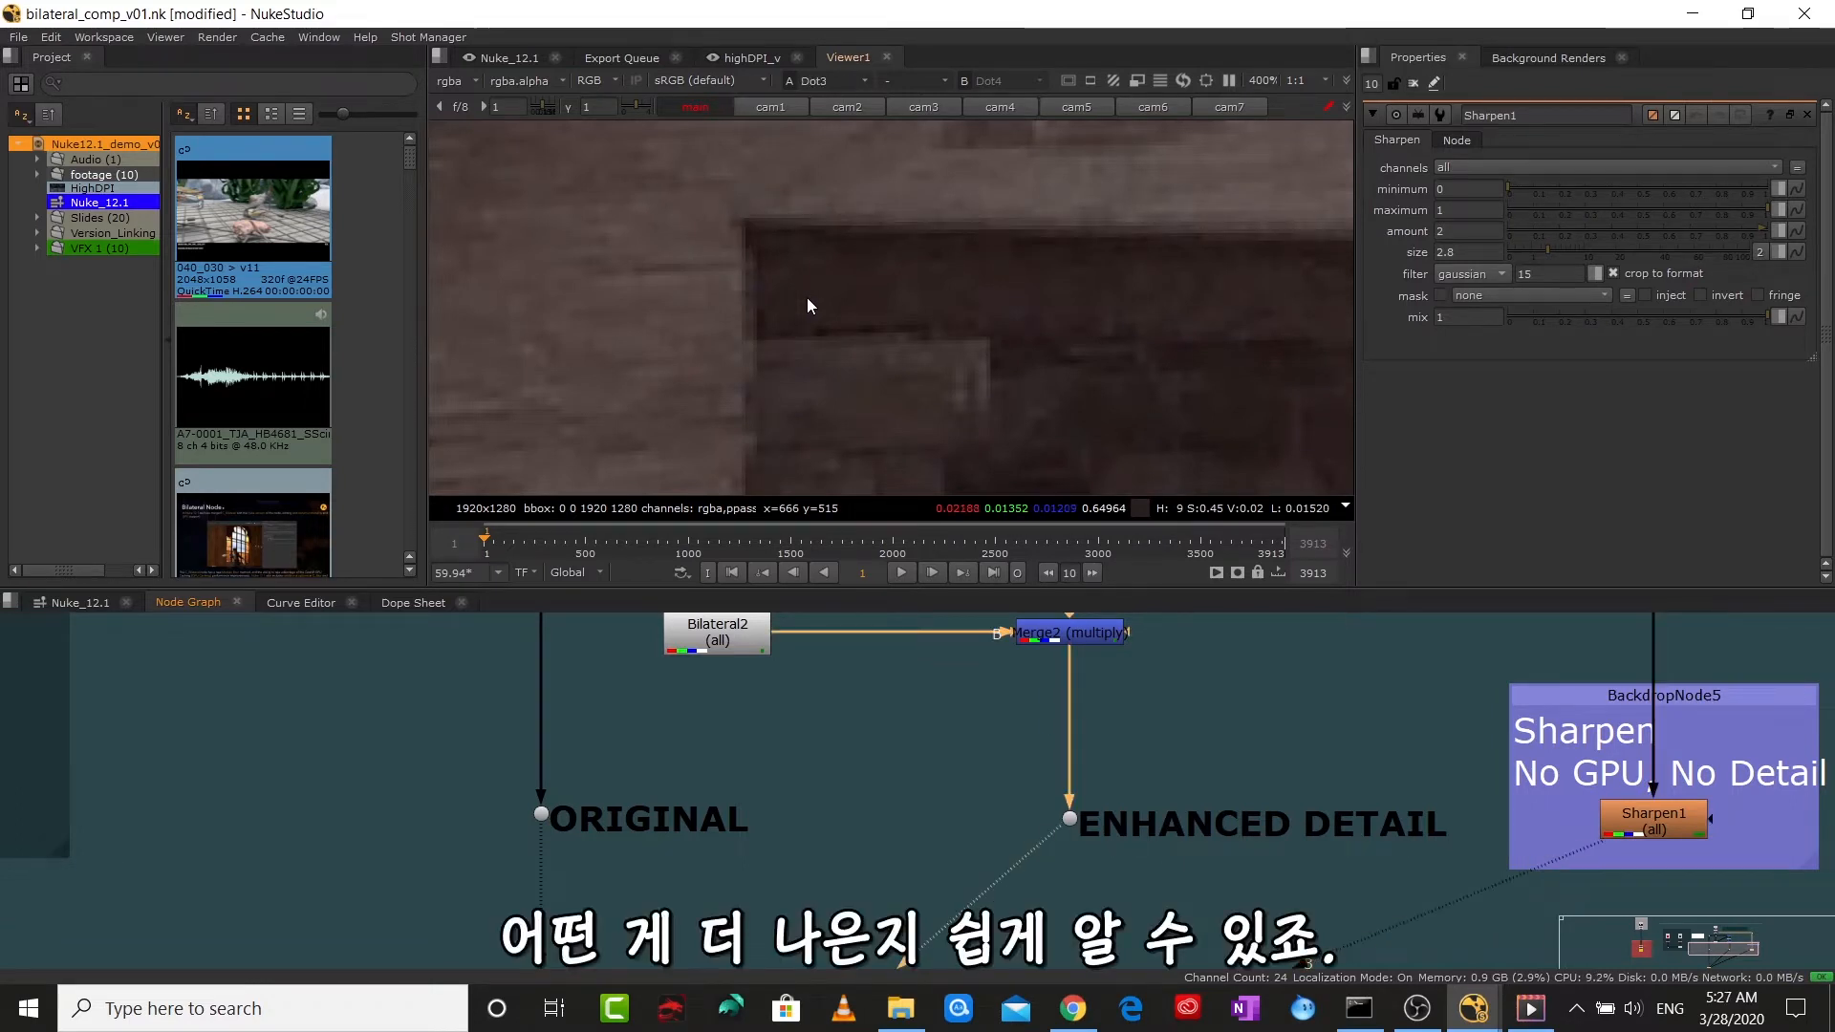
key("2")
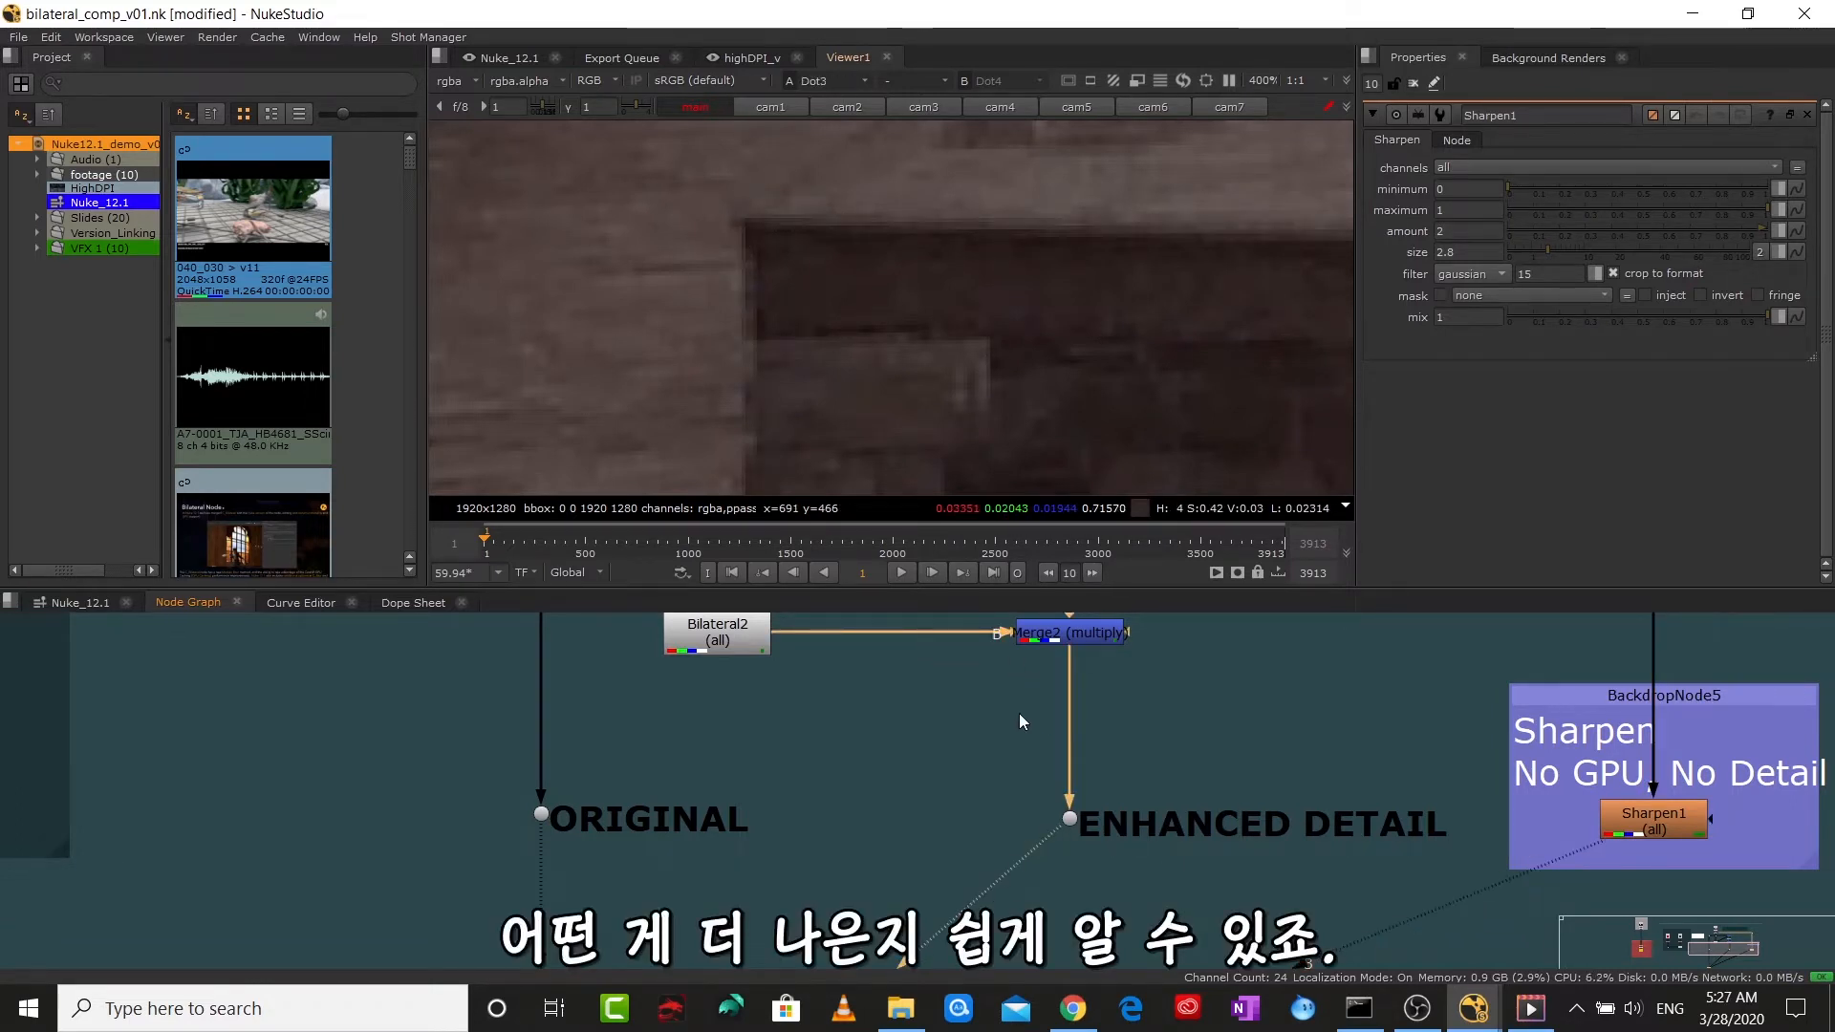
- Select the nodes of the Customized Sharpen Tool in the Bilateral backdrop to point out the whole setup
scroll(990, 723, "down", 6)
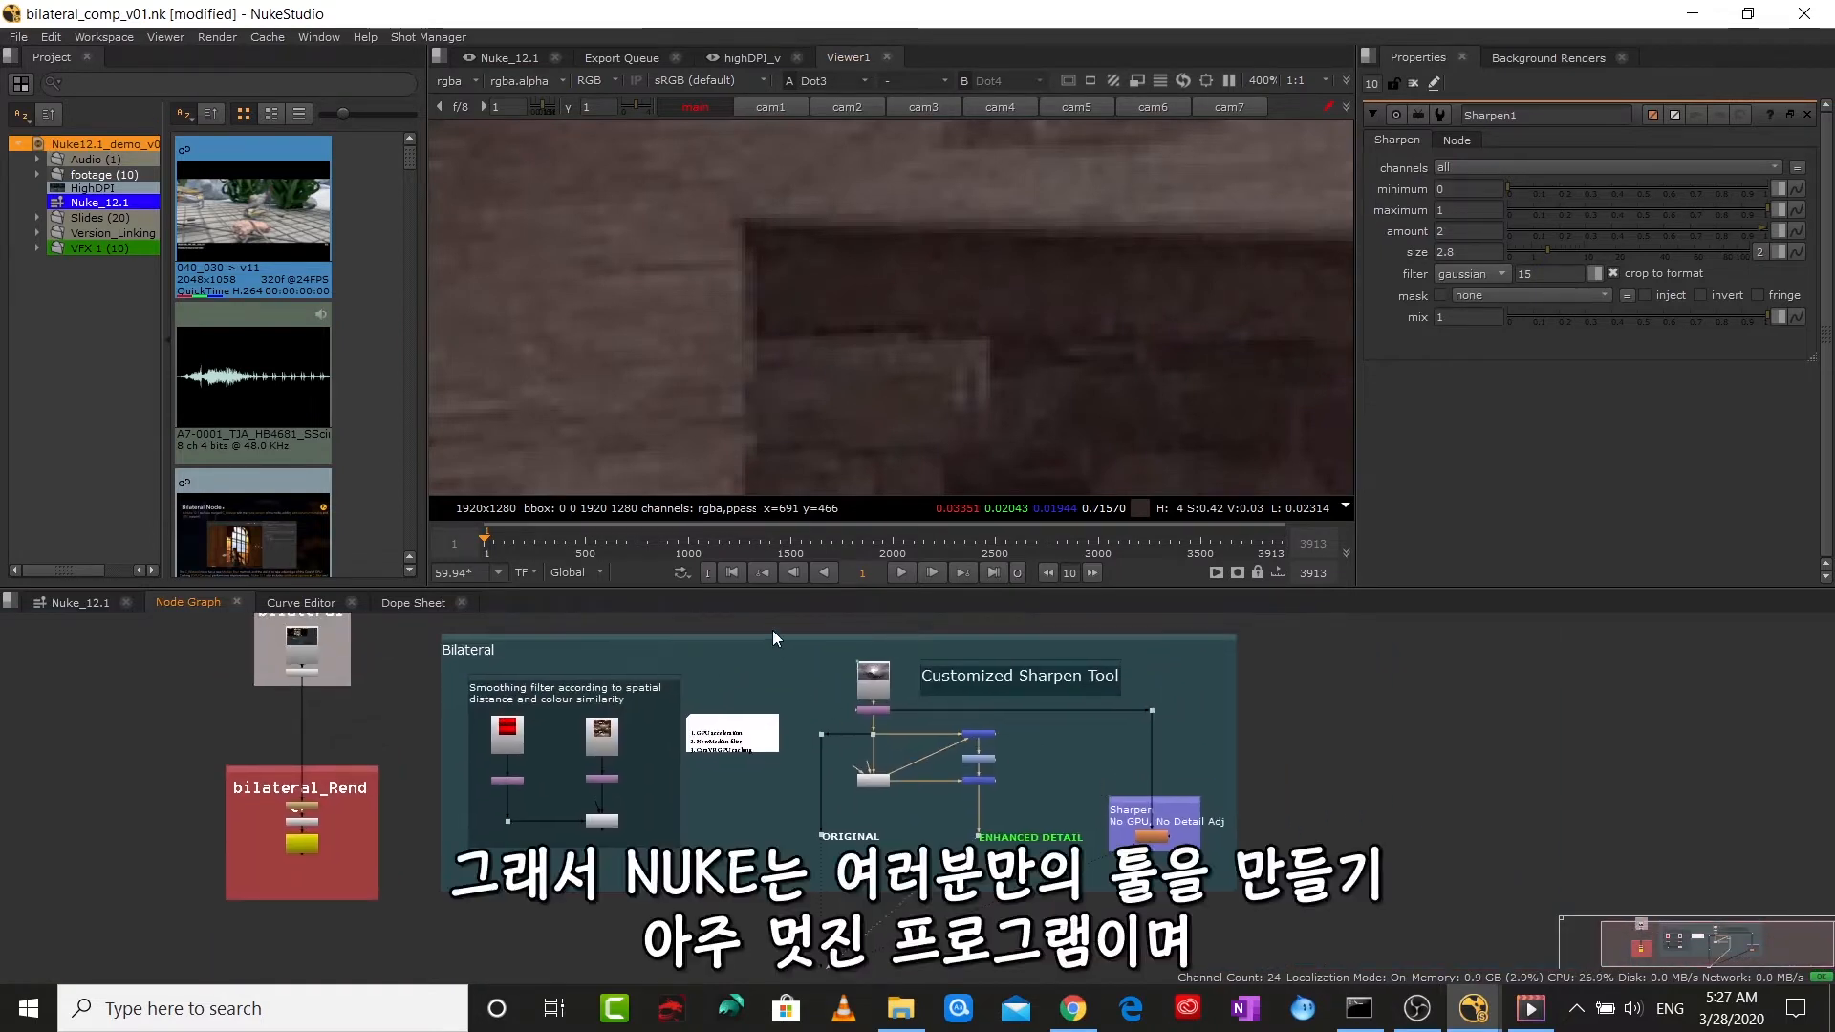
left_click_drag(772, 629, 1073, 858)
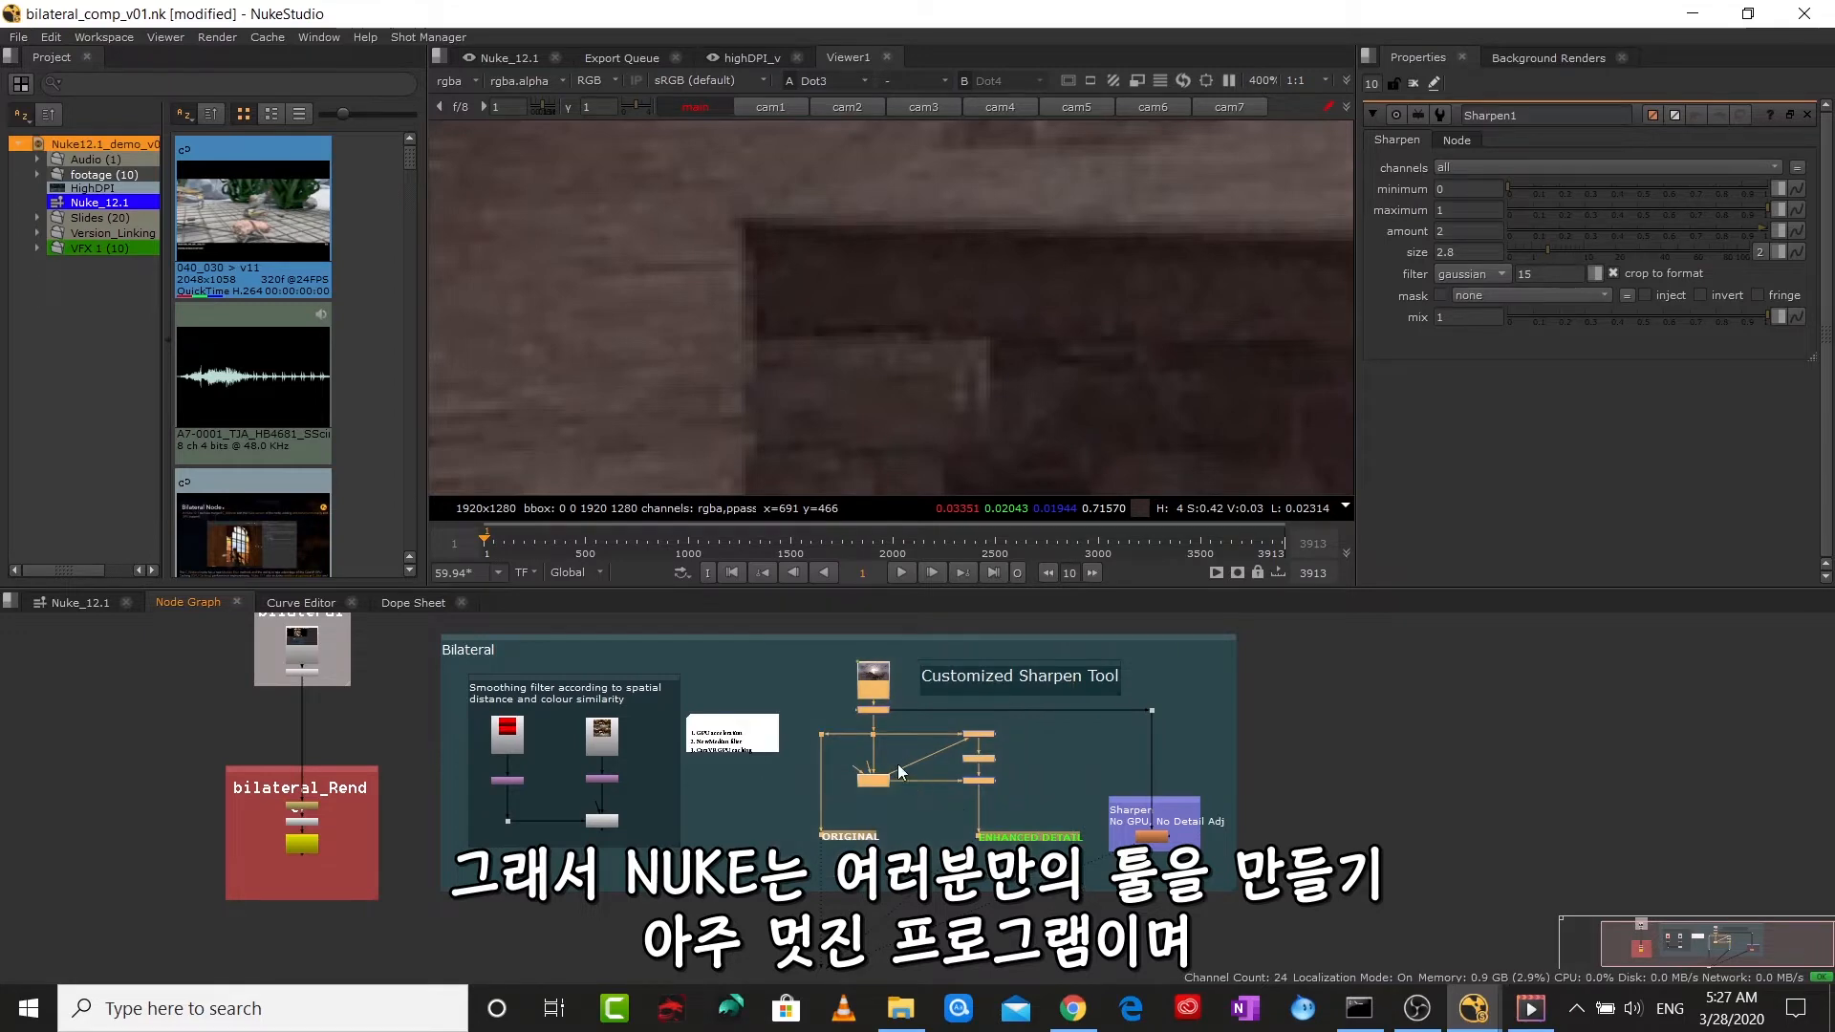
scroll(916, 732, "up", 3)
left_click(768, 681)
scroll(769, 680, "down", 3)
left_click_drag(760, 652, 1059, 898)
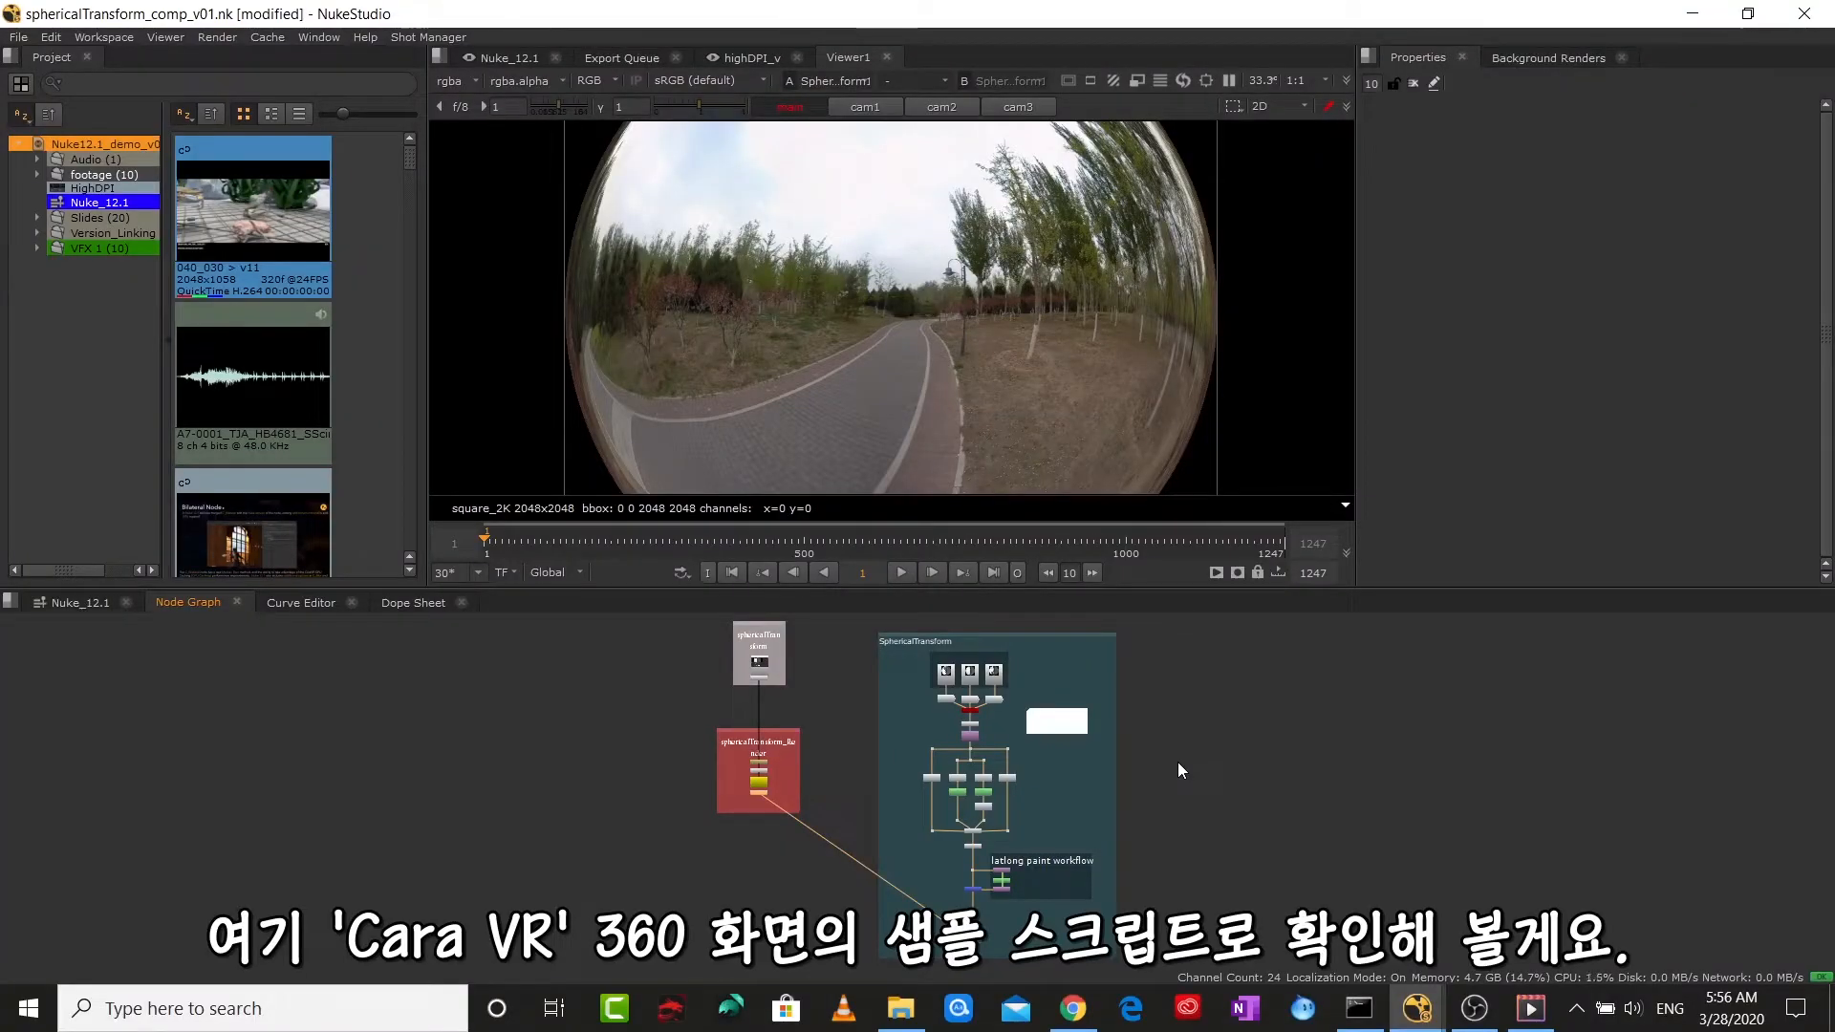
- View the three fisheye camera plates Read2, Read4 and Read3 of the SphericalTransform setup in turn
scroll(975, 678, "up", 7)
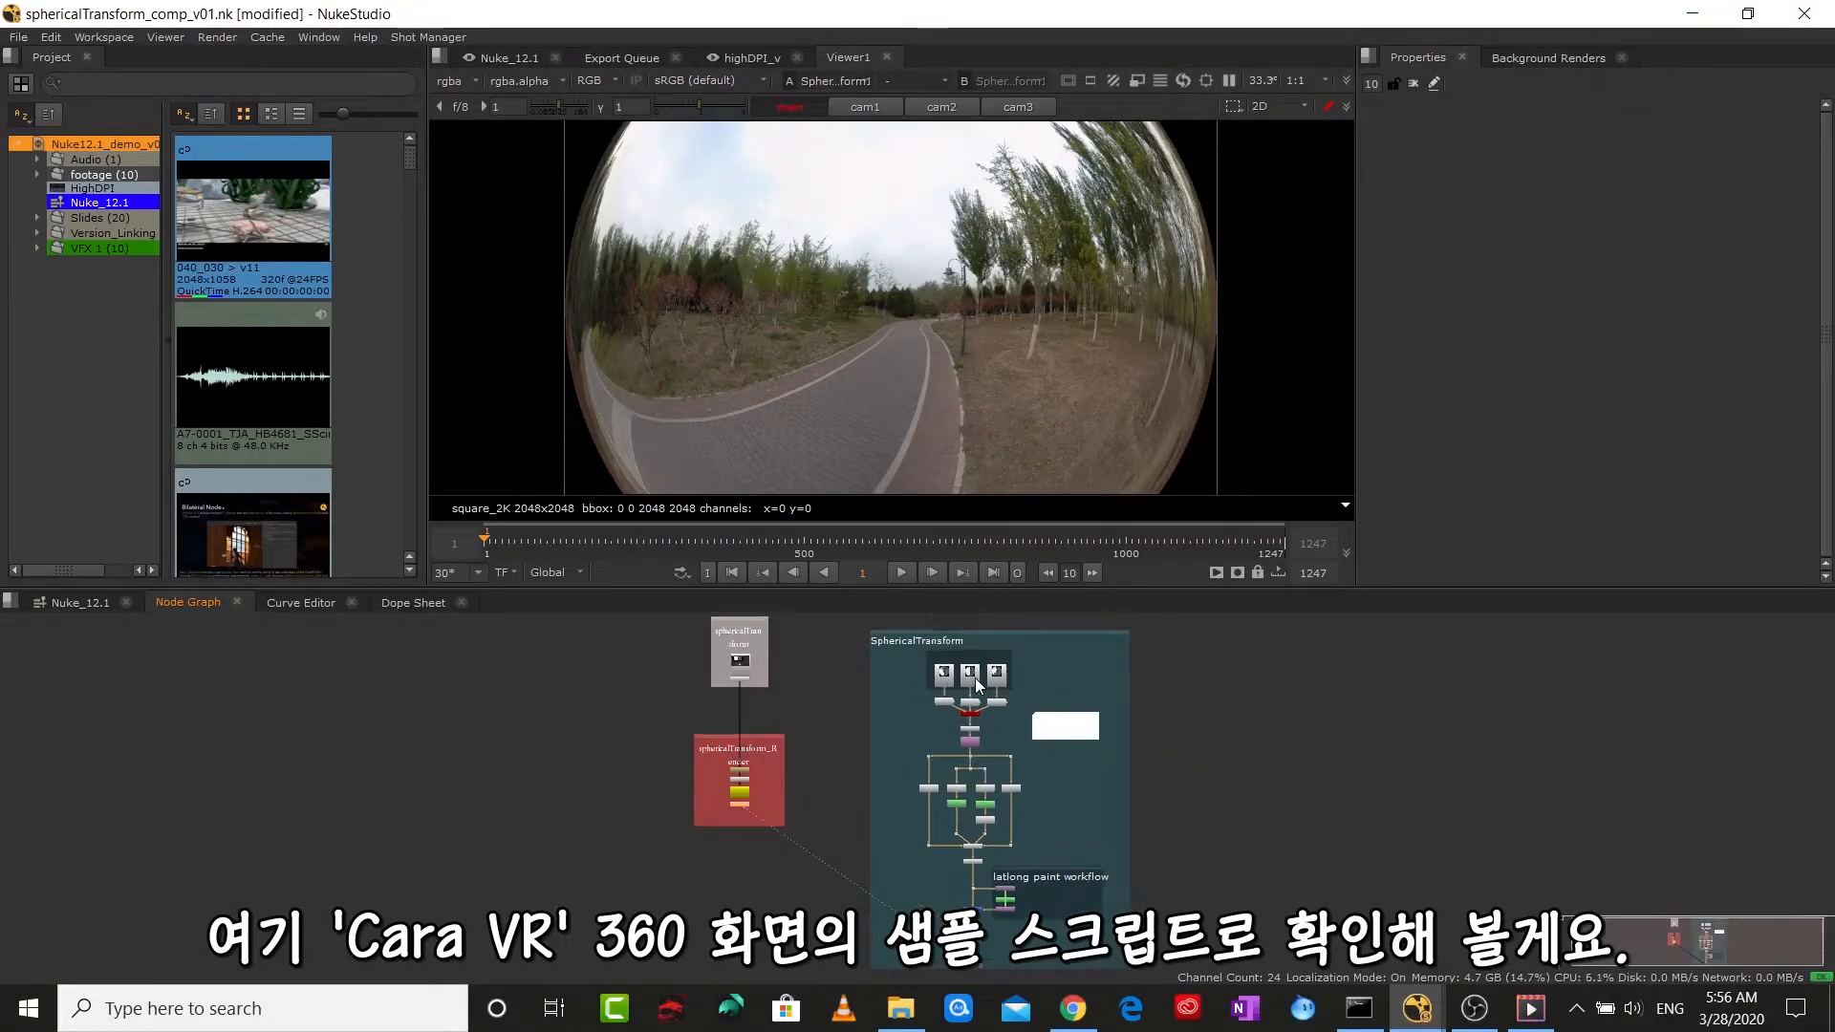
left_click_drag(975, 678, 847, 716)
left_click(711, 704)
key("1")
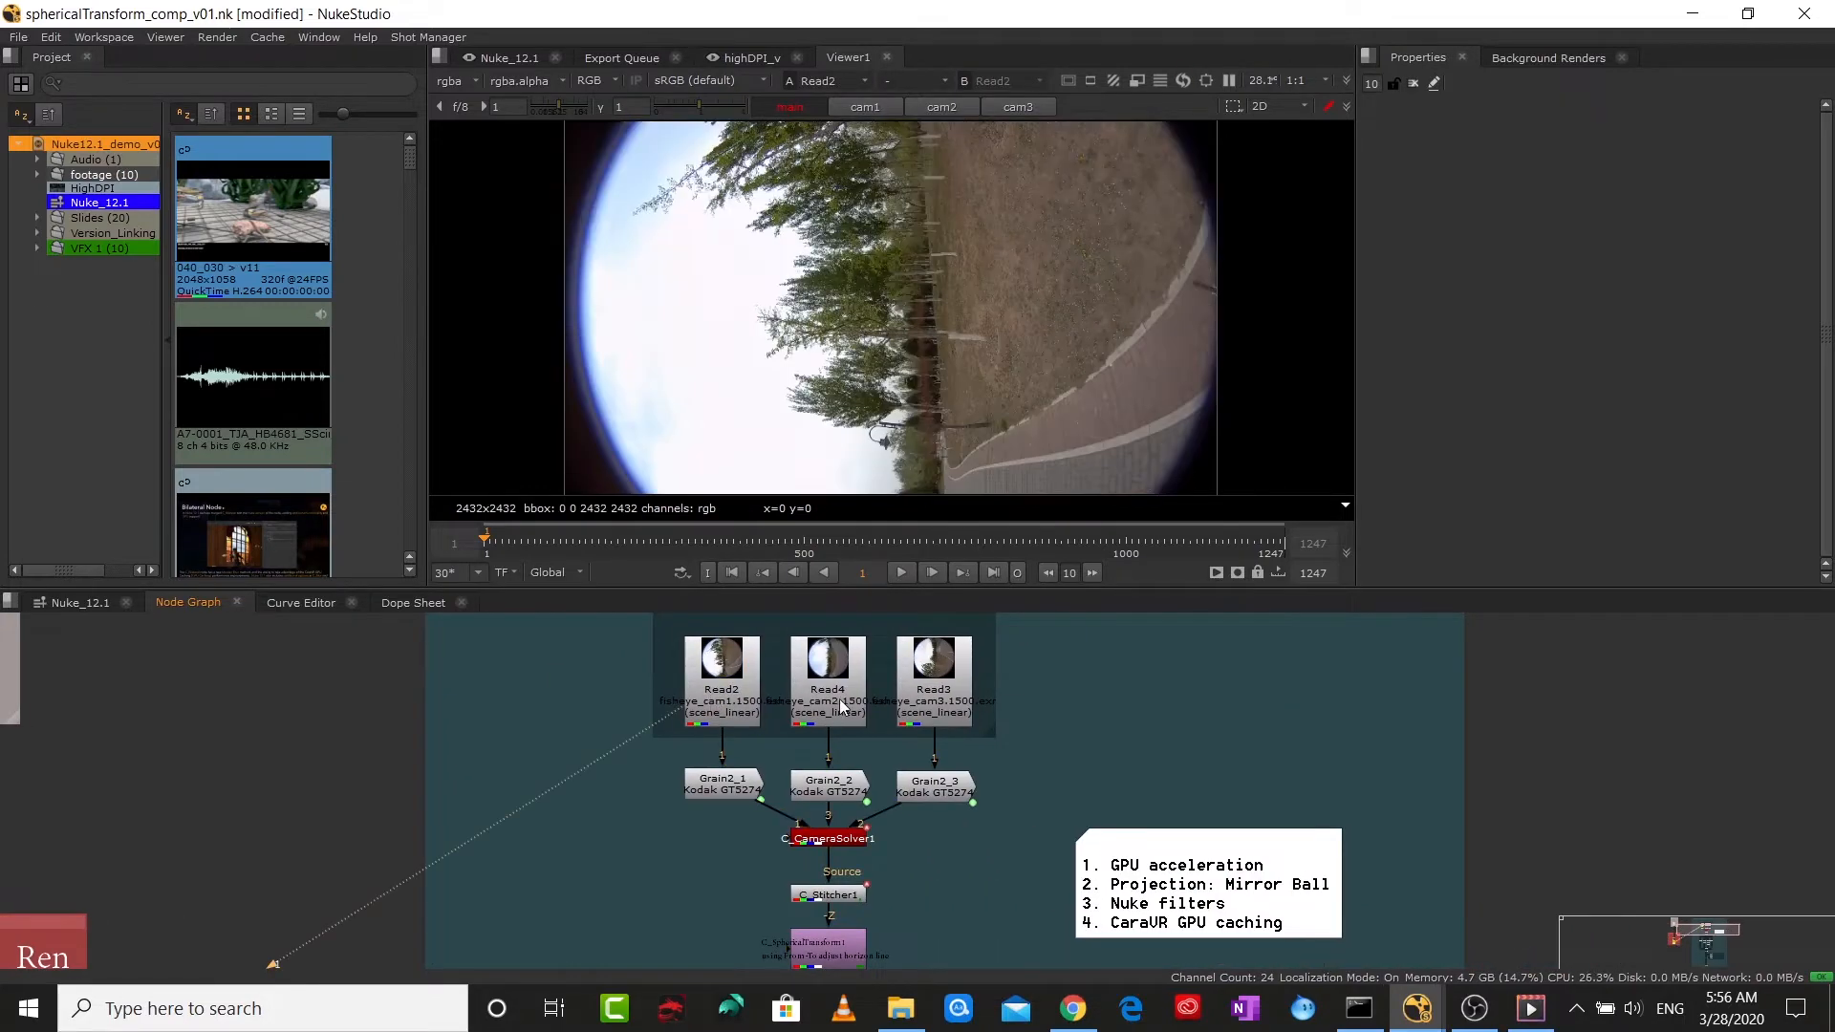
left_click(838, 698)
key("1")
left_click(944, 691)
key("1")
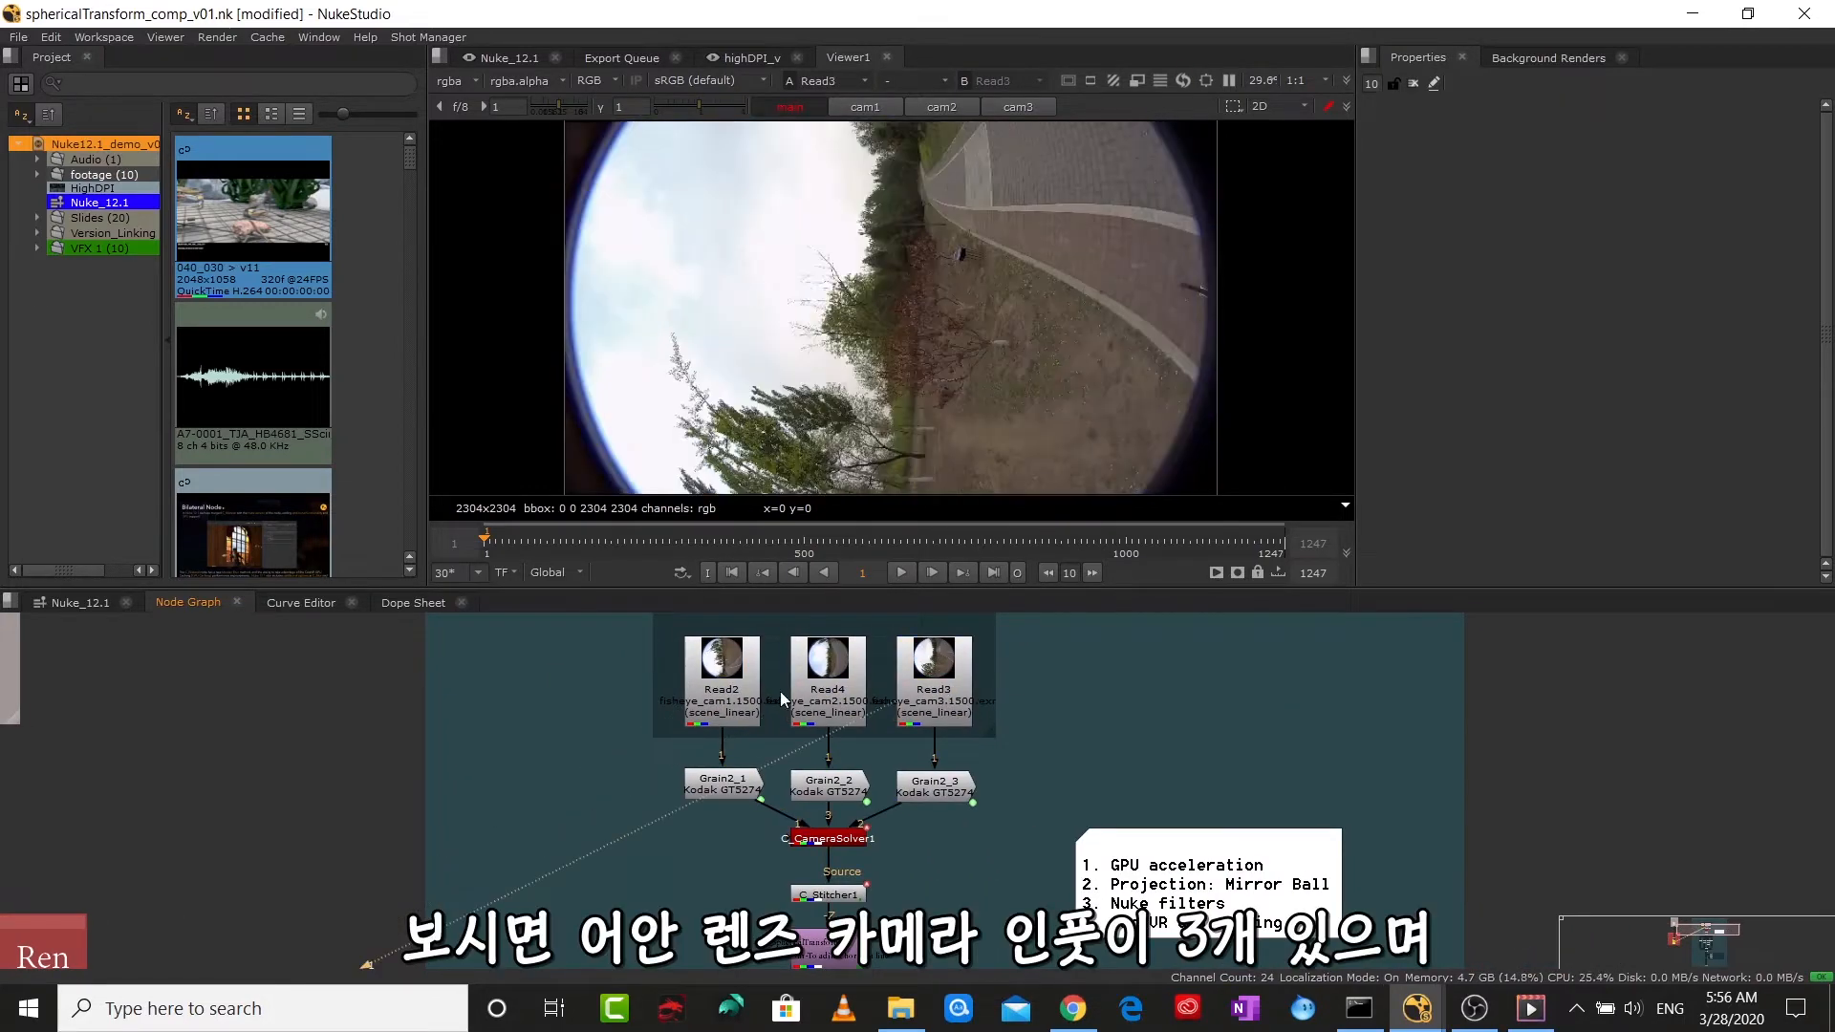
- Go back and forth between the Read4, Read2 and Read3 plates to compare the fisheye camera angles, ending on Read2
left_click(823, 687)
key("1")
left_click(746, 689)
key("1")
left_click(834, 696)
key("1")
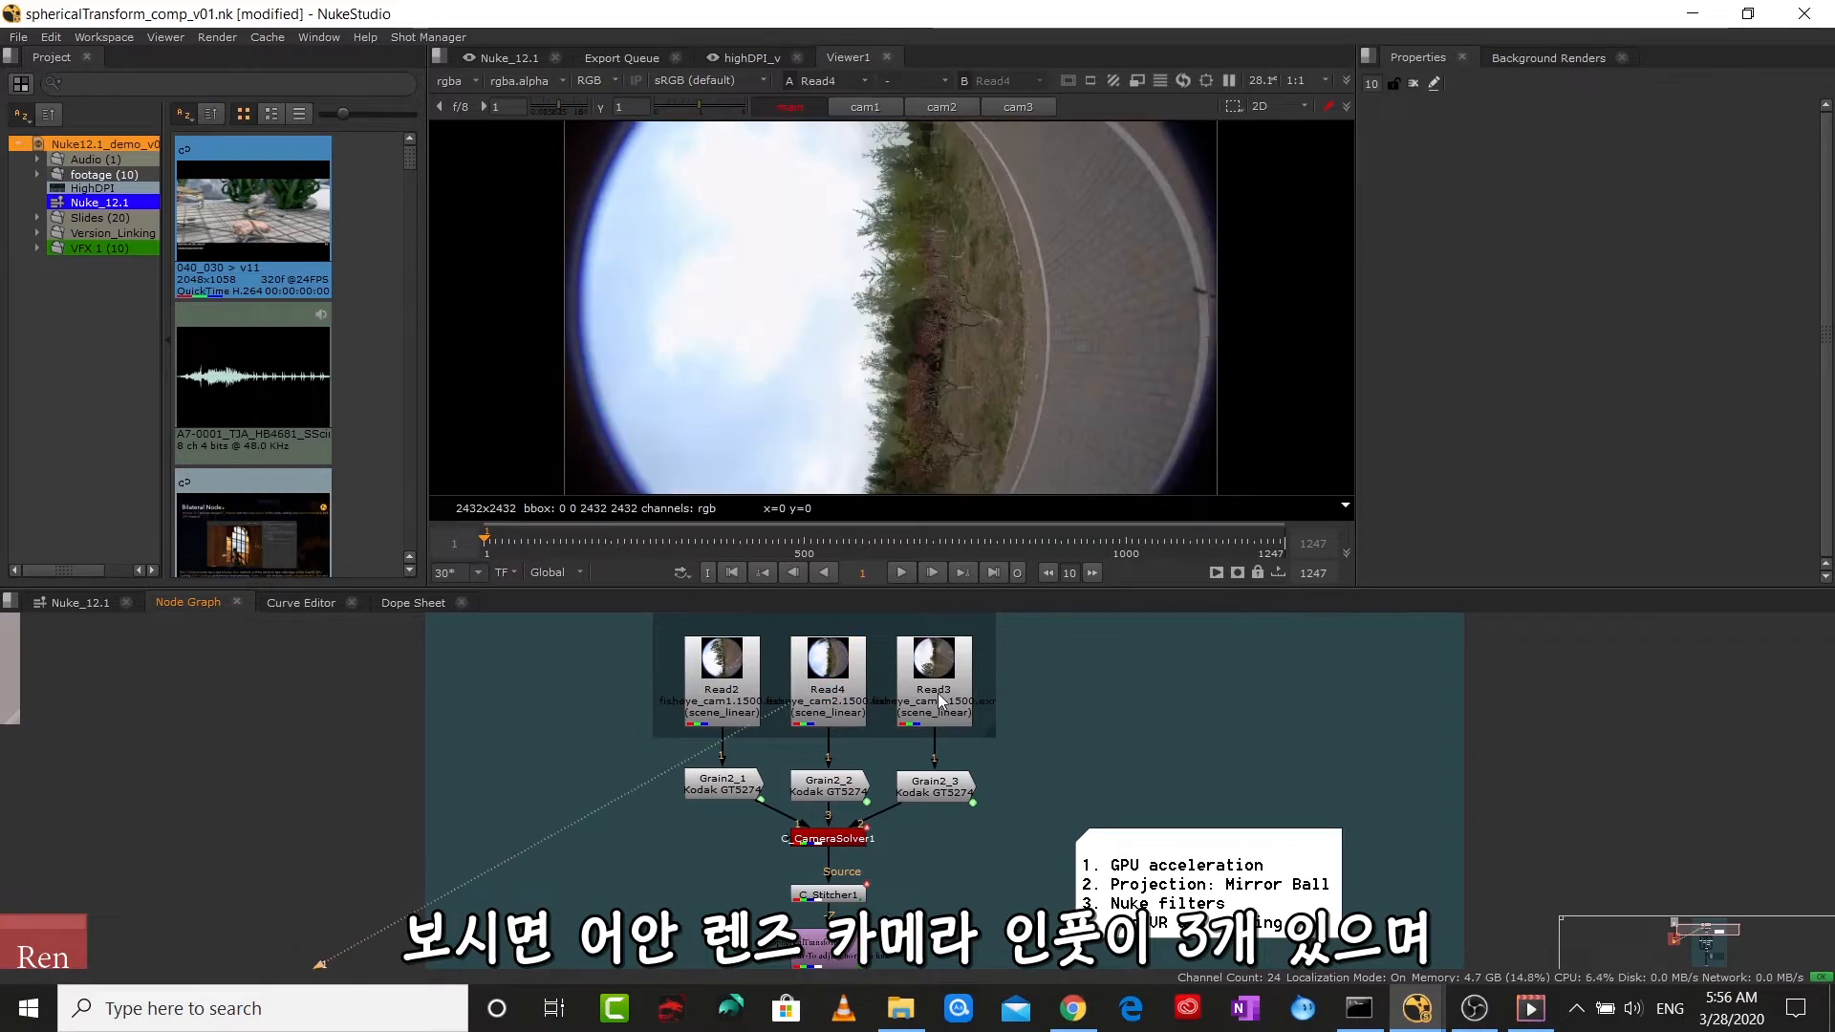
left_click(938, 692)
key("1")
left_click(829, 696)
key("1")
left_click(732, 699)
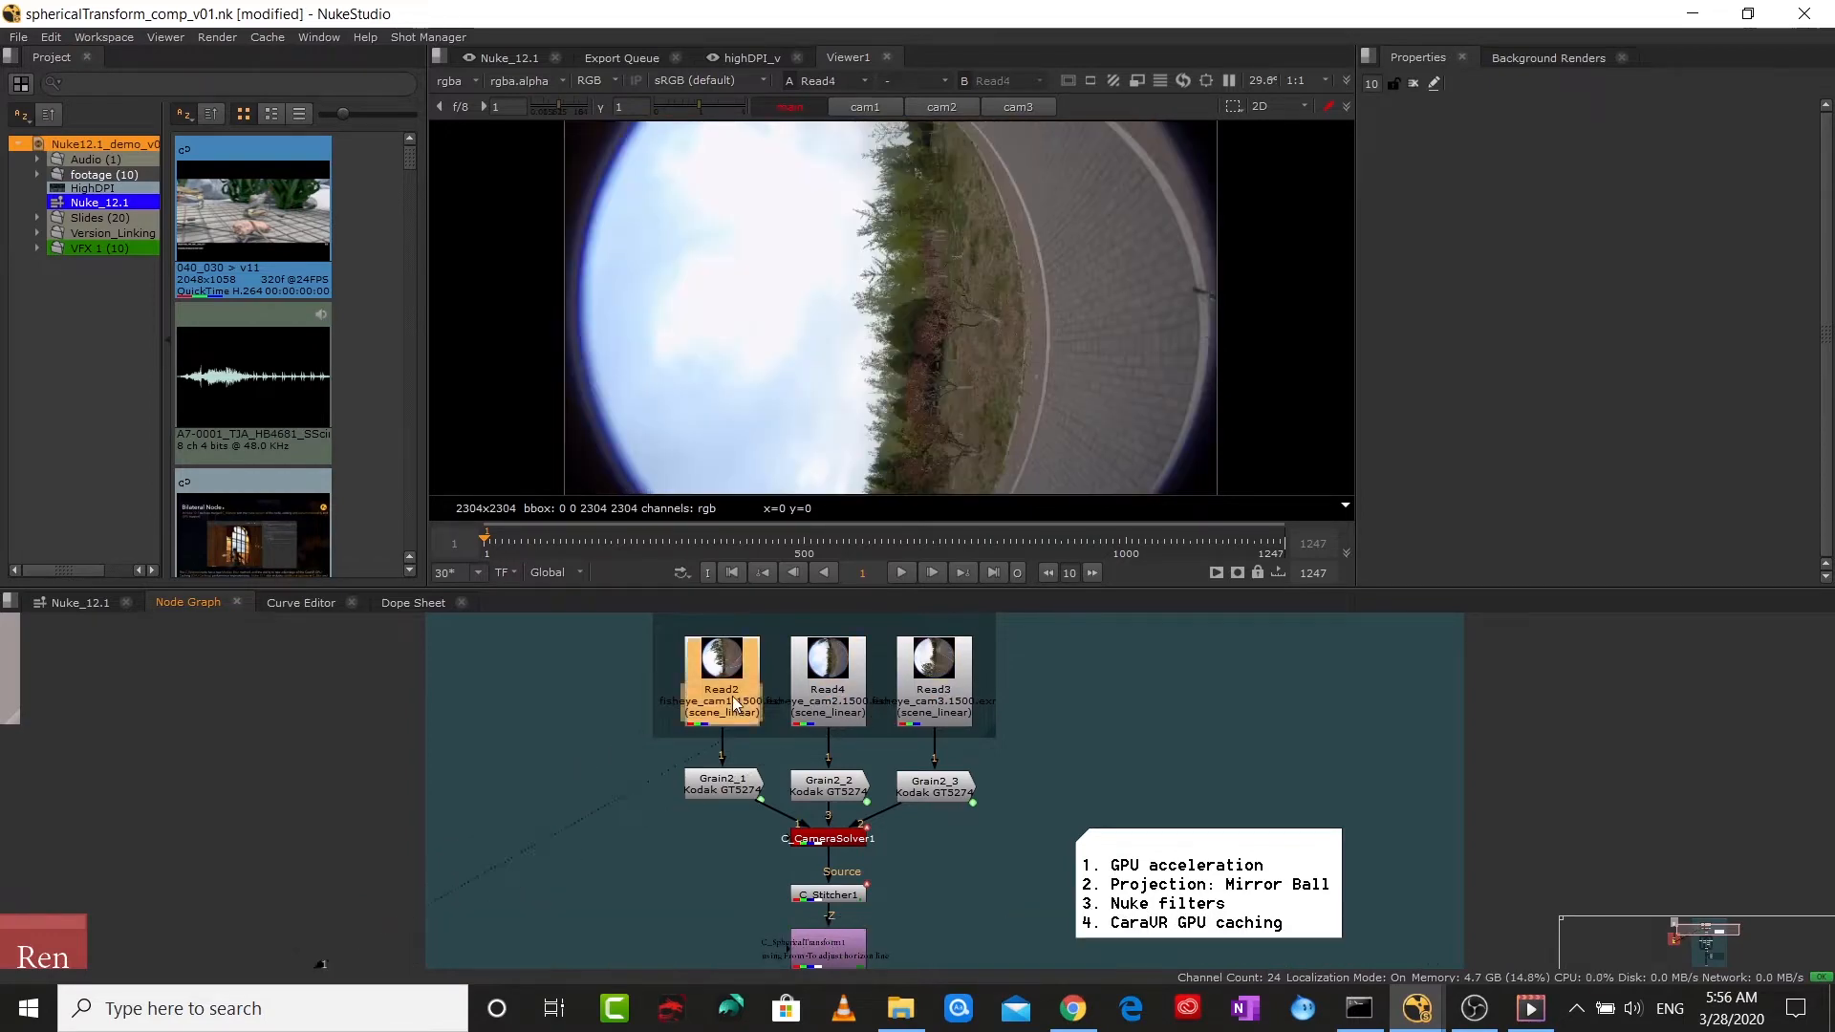
key("1")
- View C_CameraSolver1's output to examine how the three fisheye cameras combine into one lat-long image
left_click_drag(803, 837, 830, 696)
scroll(830, 697, "up", 3)
scroll(874, 748, "up", 2)
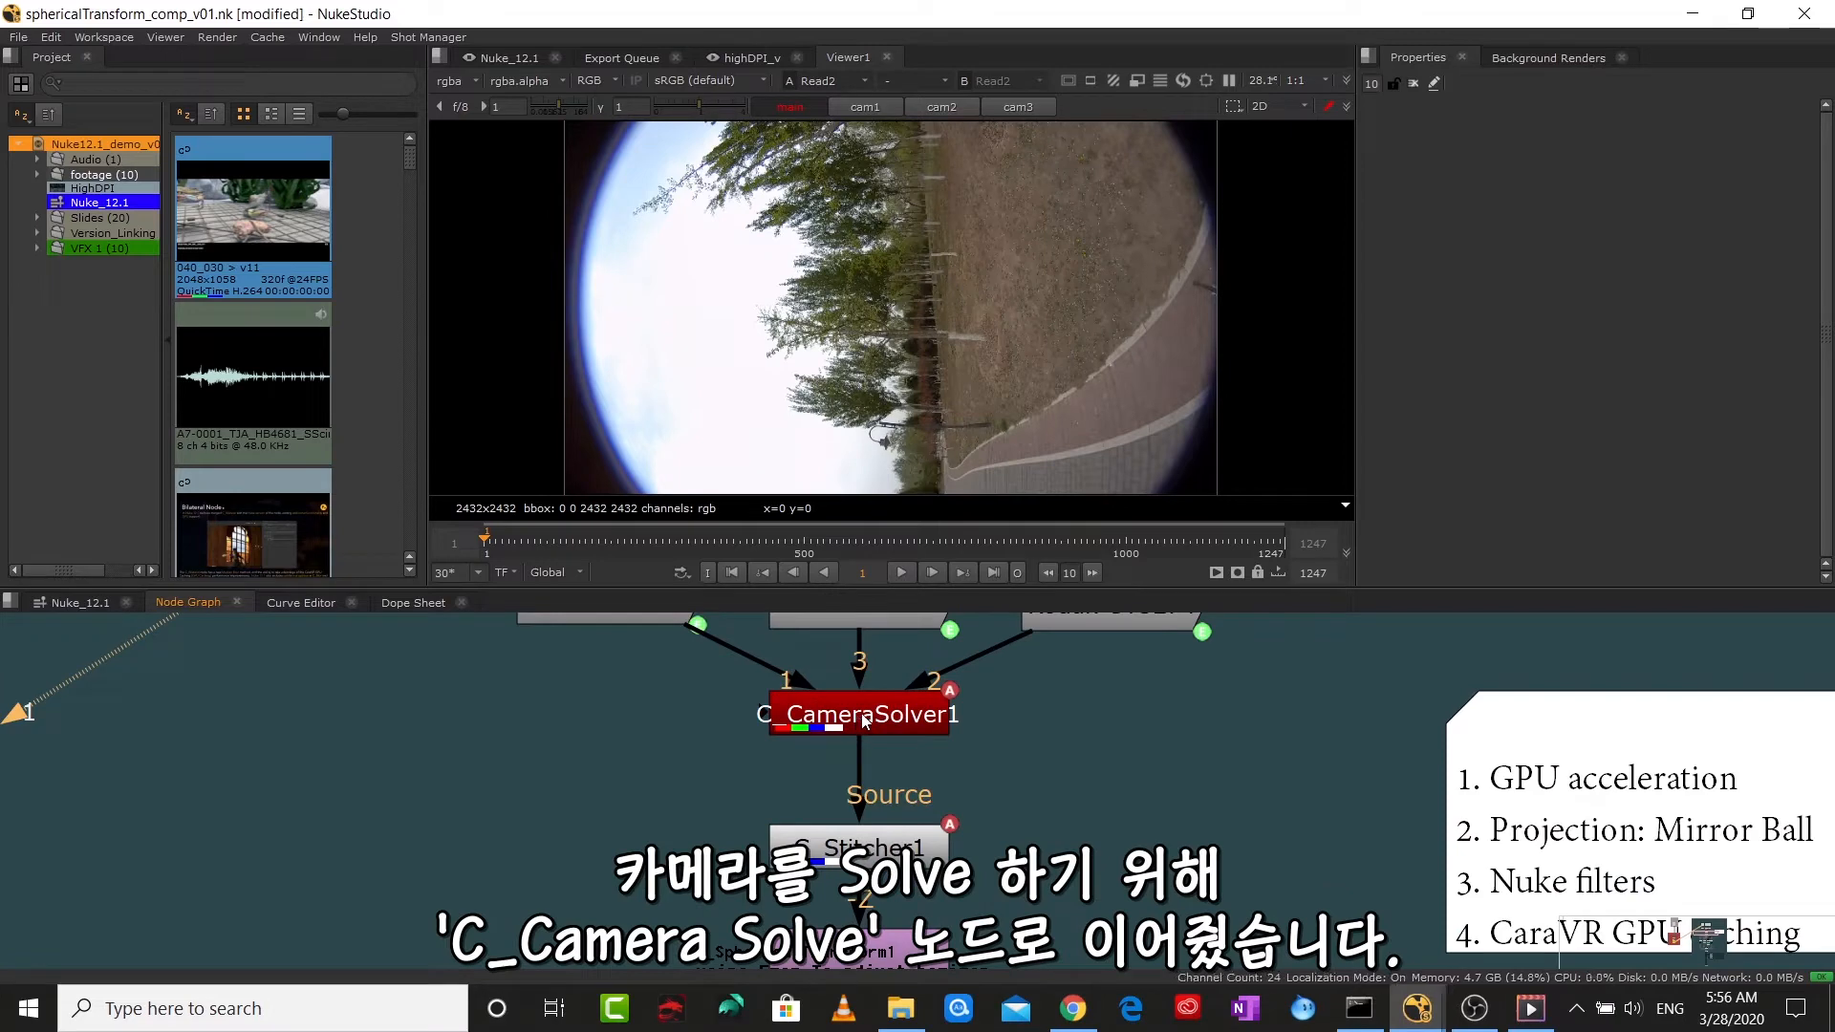
left_click(865, 721)
key("1")
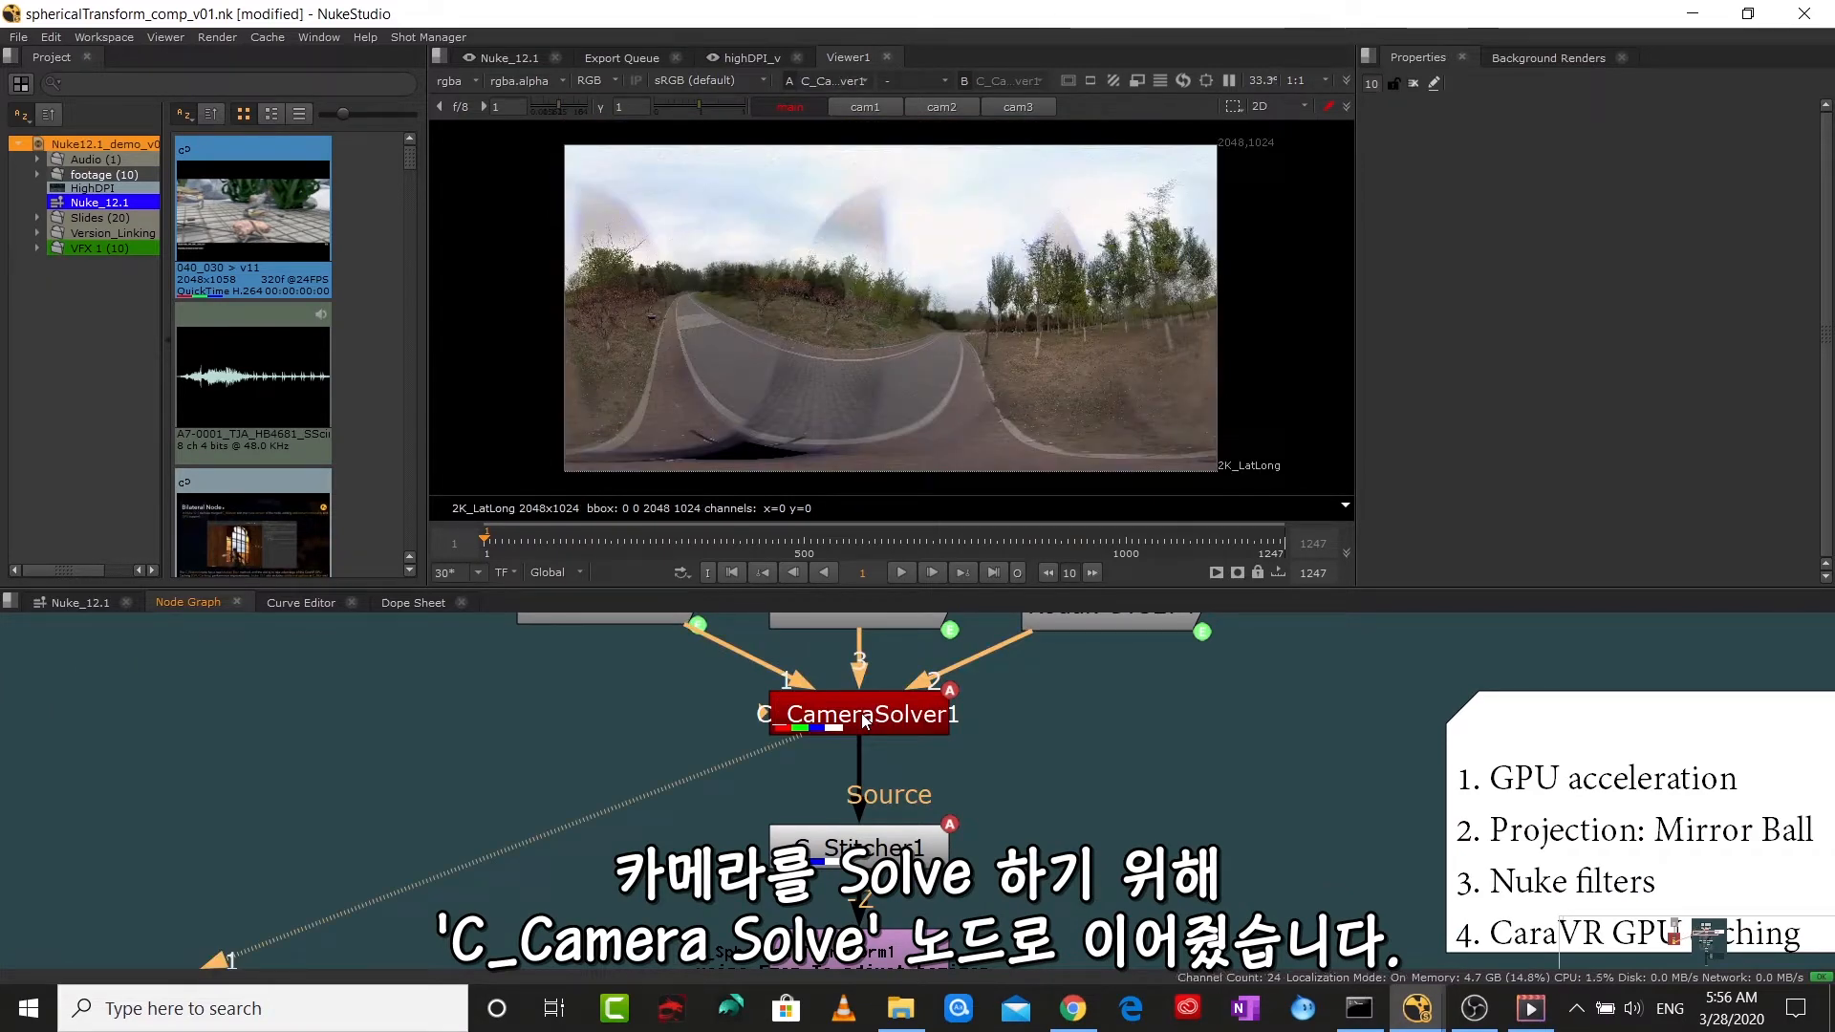
- View C_Stitcher1's output and examine the overlap and dark area along the lower edge of the path, then fit the image
left_click_drag(885, 824, 880, 711)
left_click(872, 735)
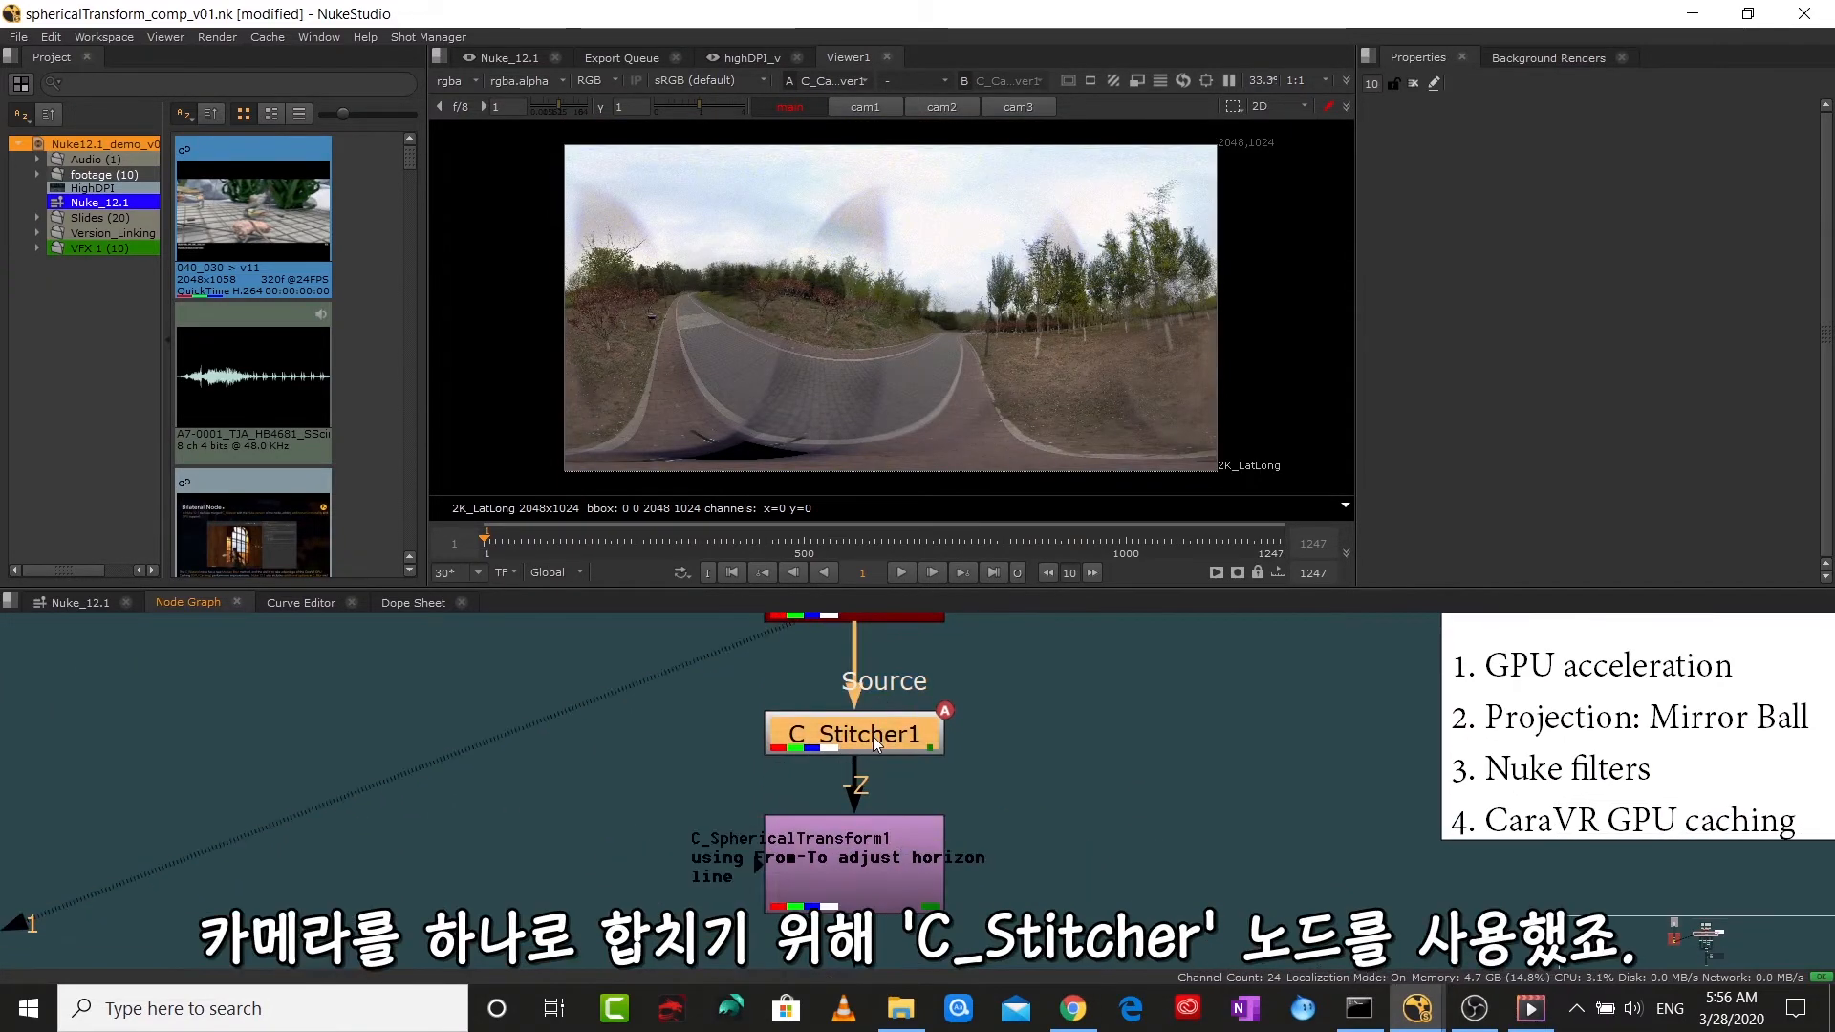
key("1")
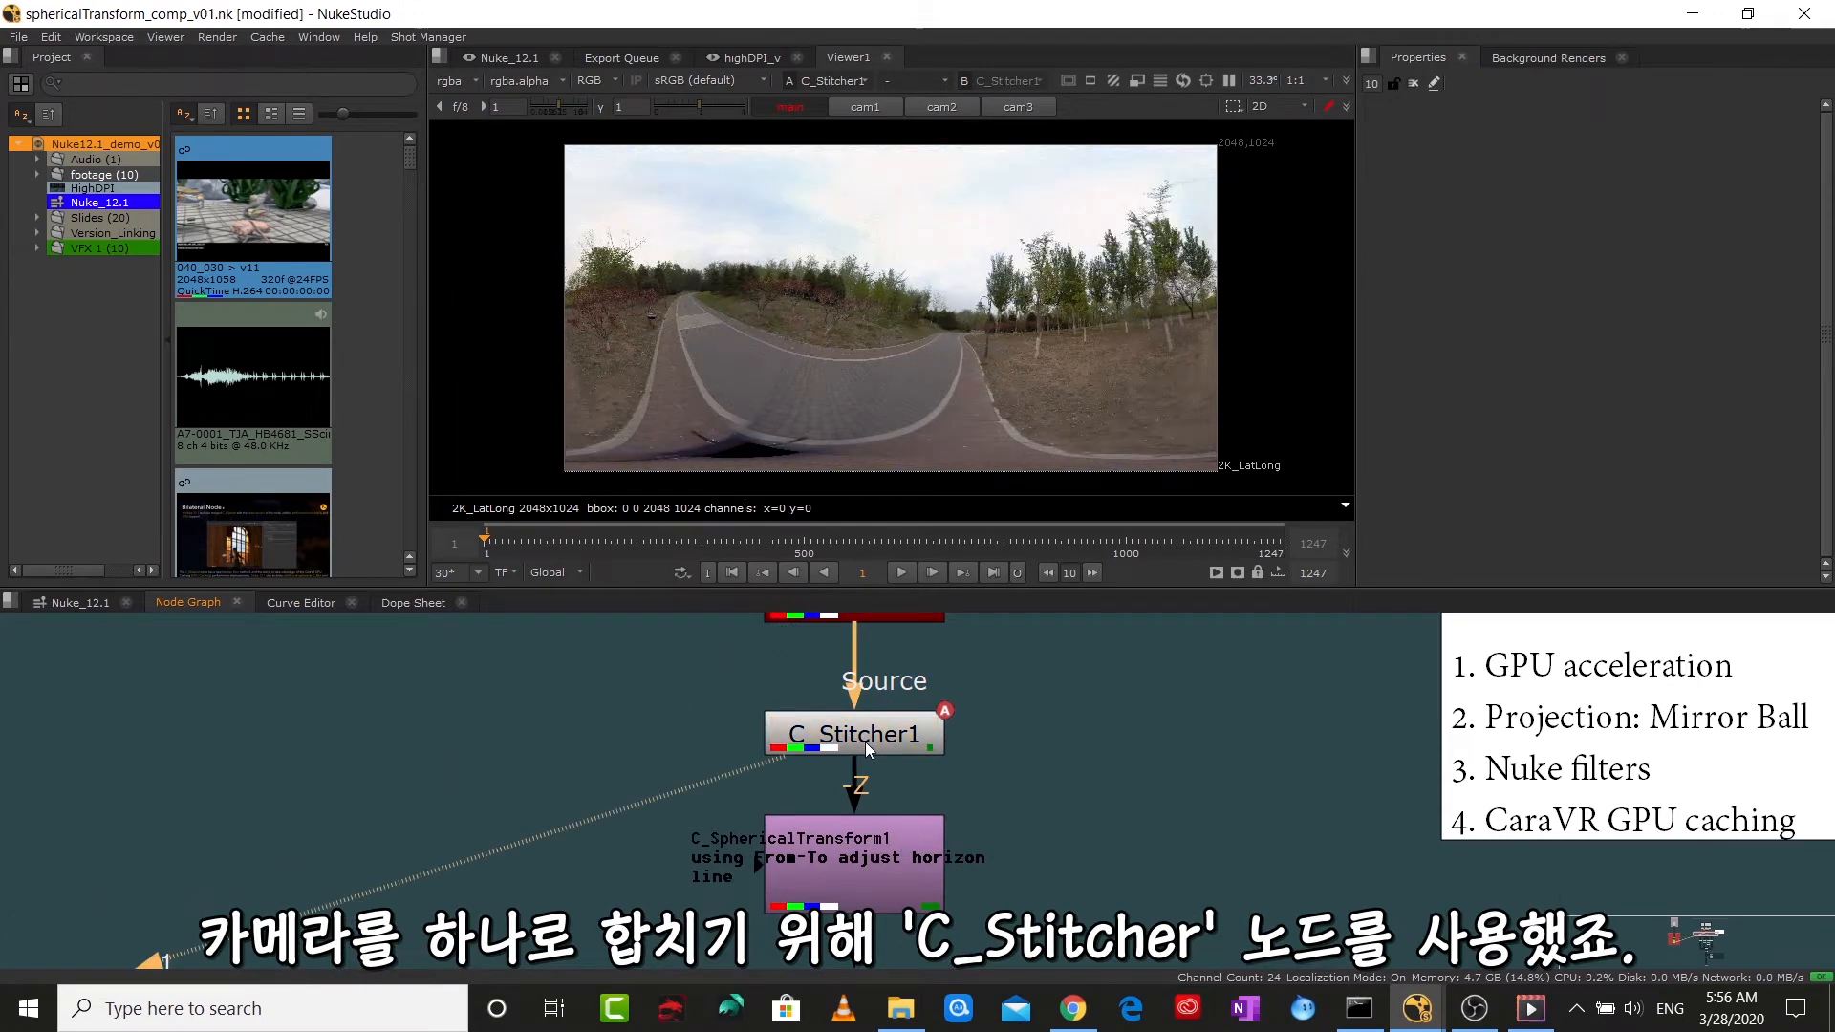
scroll(940, 312, "up", 4)
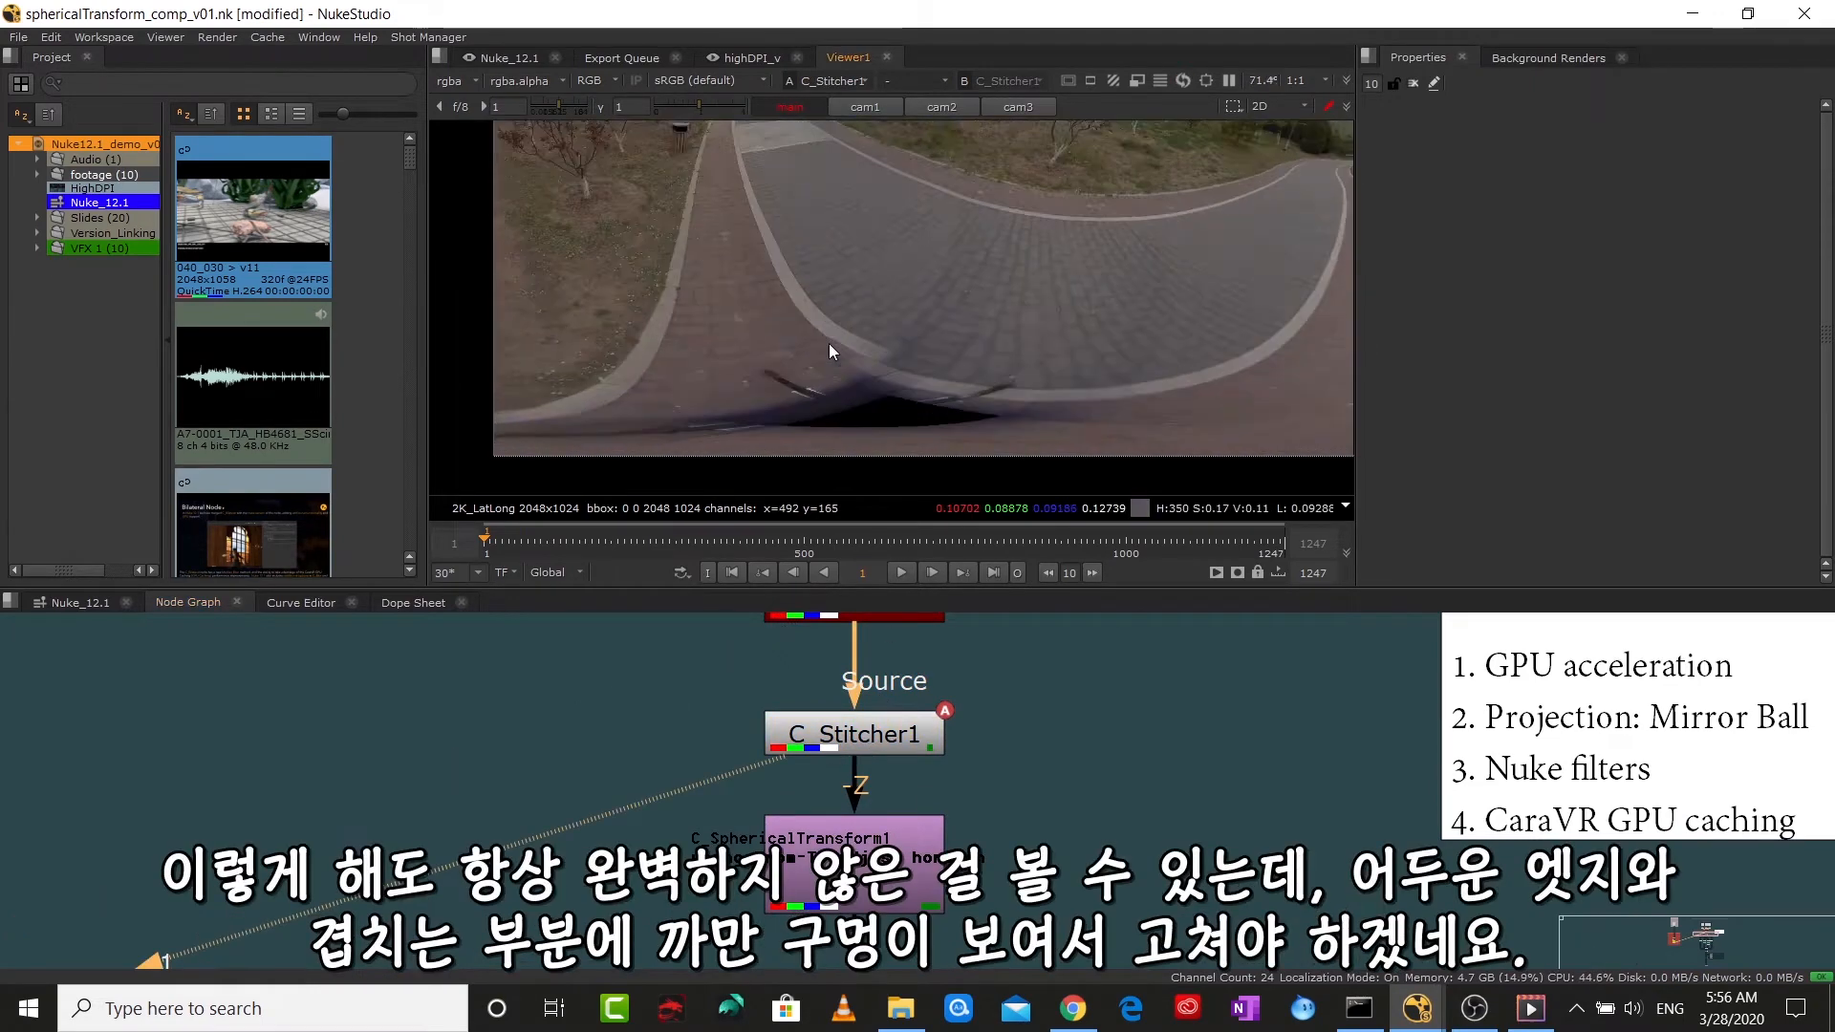
scroll(906, 331, "down", 4)
left_click_drag(956, 331, 841, 346)
scroll(841, 346, "up", 4)
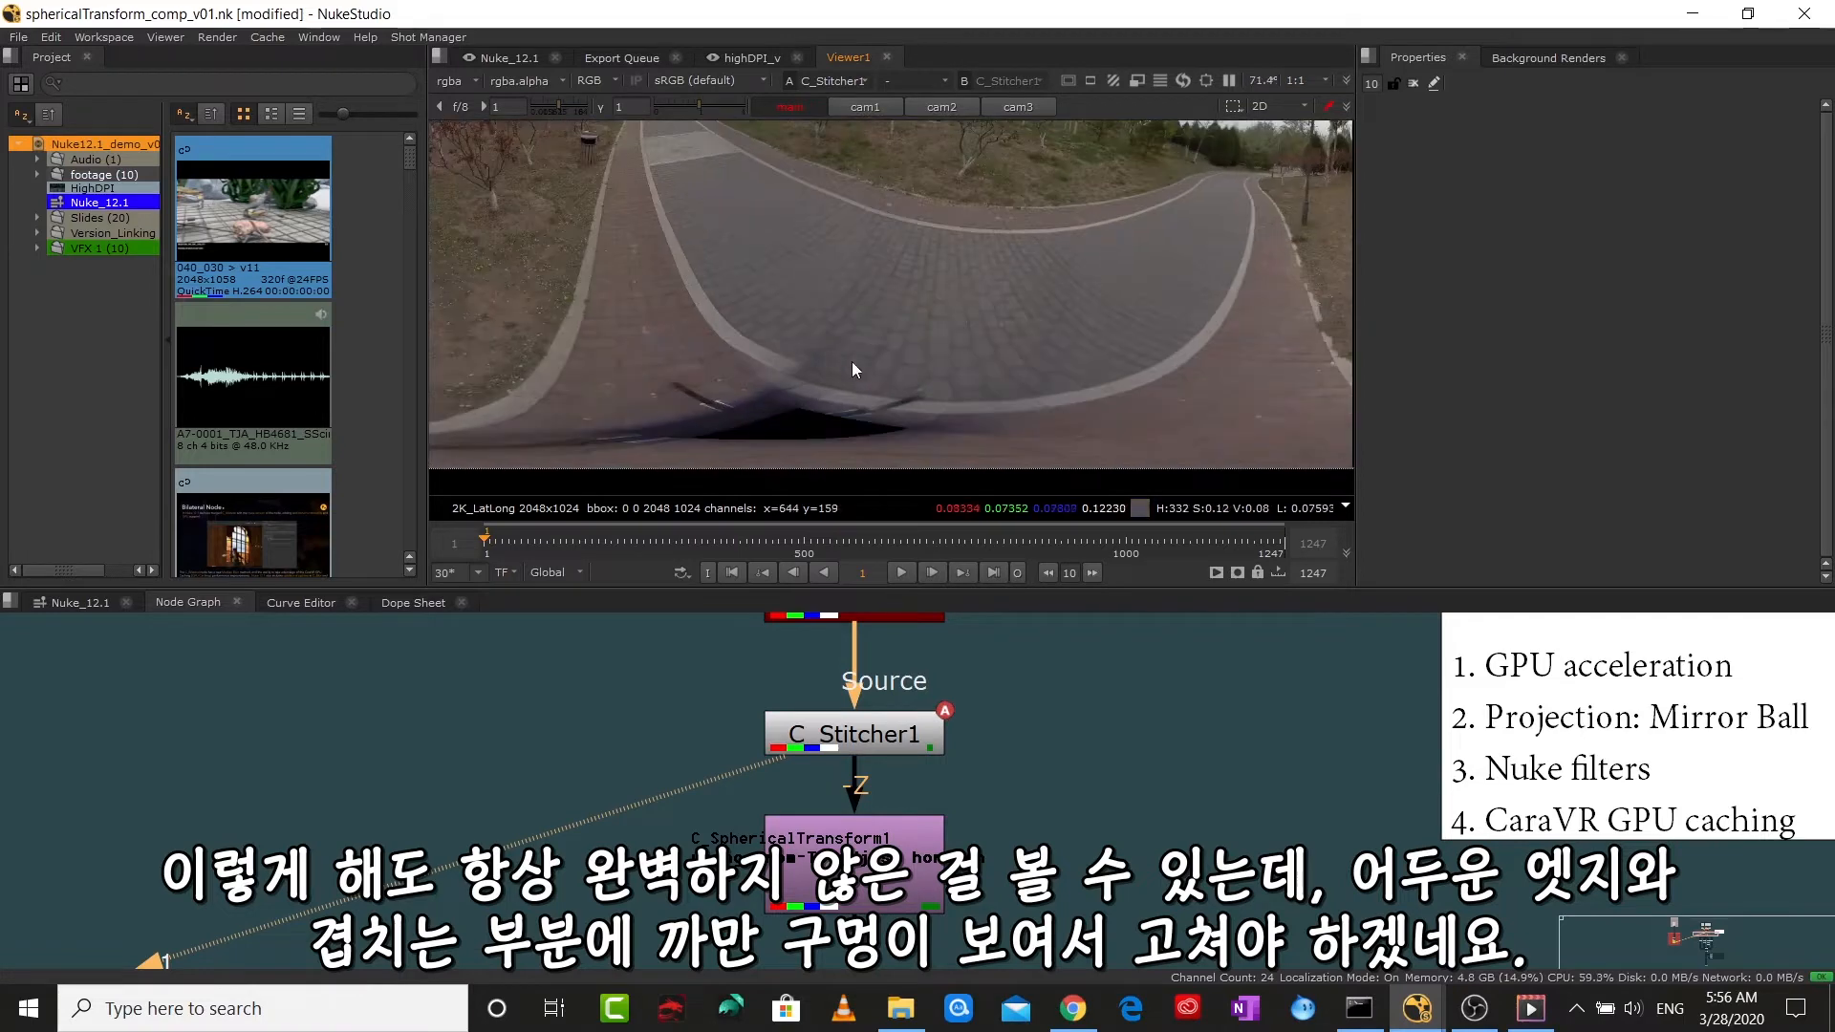
left_click_drag(721, 390, 852, 369)
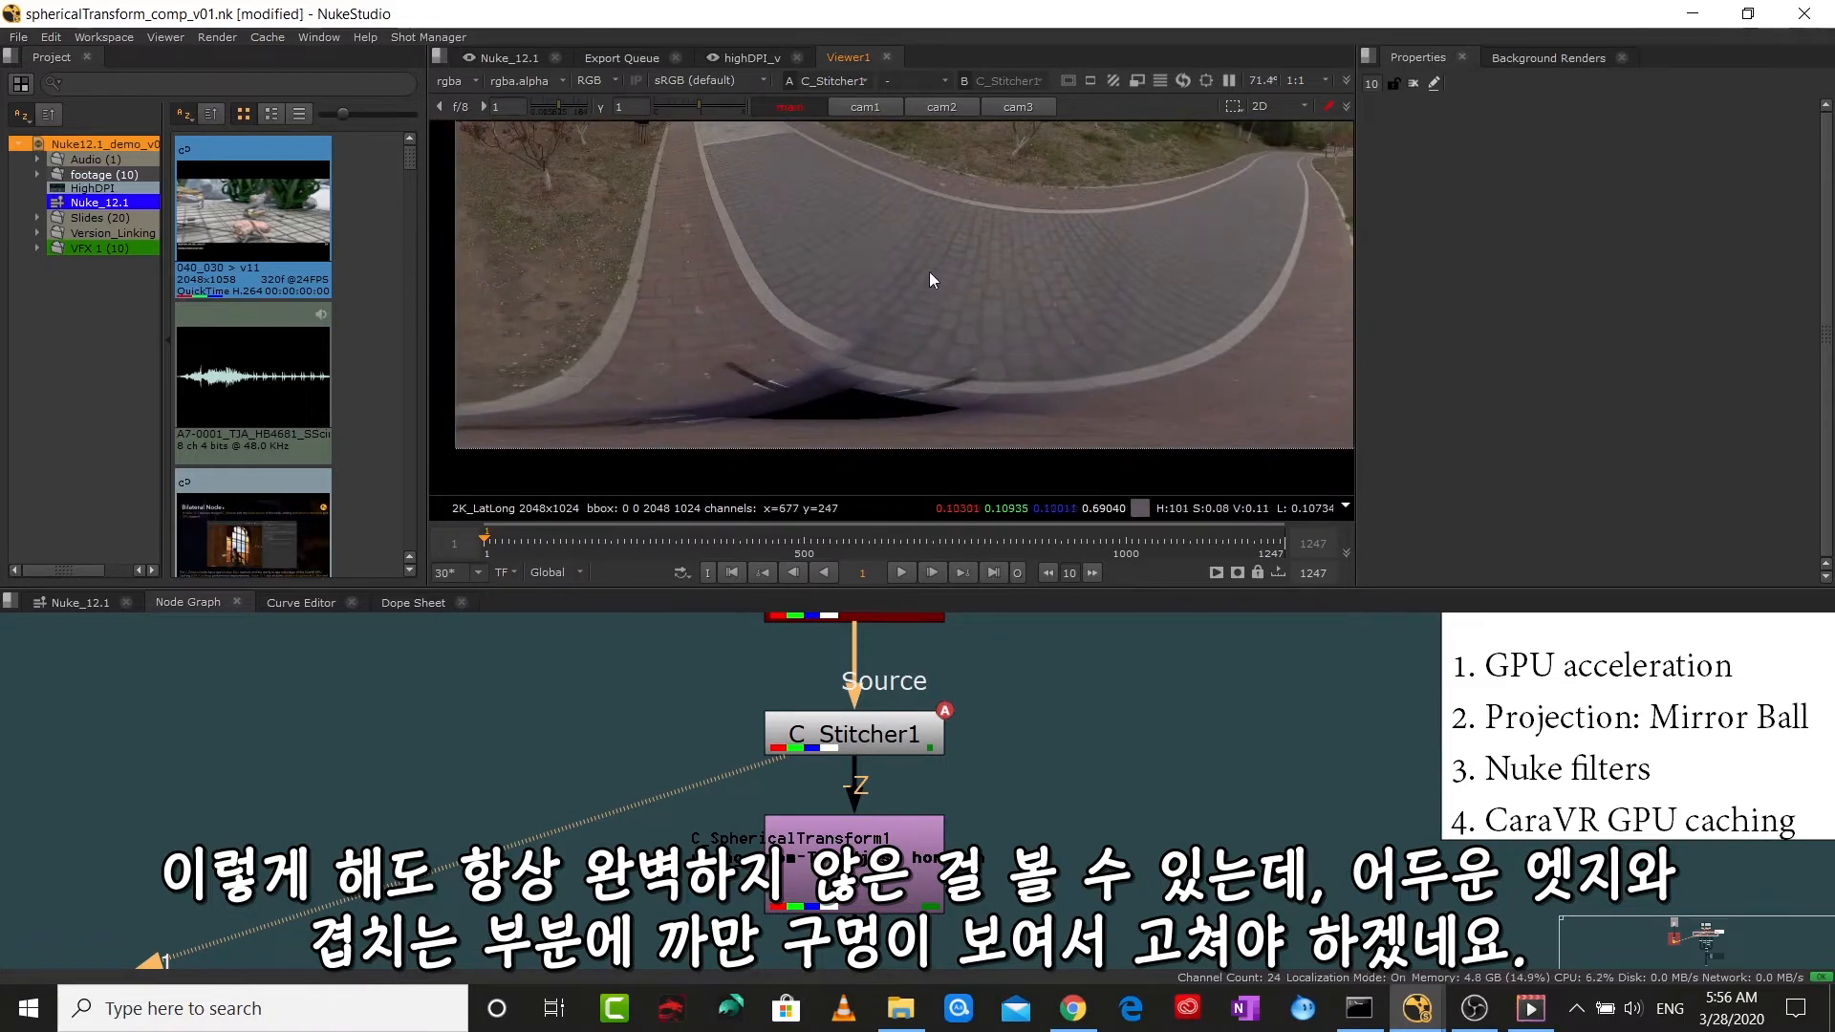
scroll(1080, 353, "down", 3)
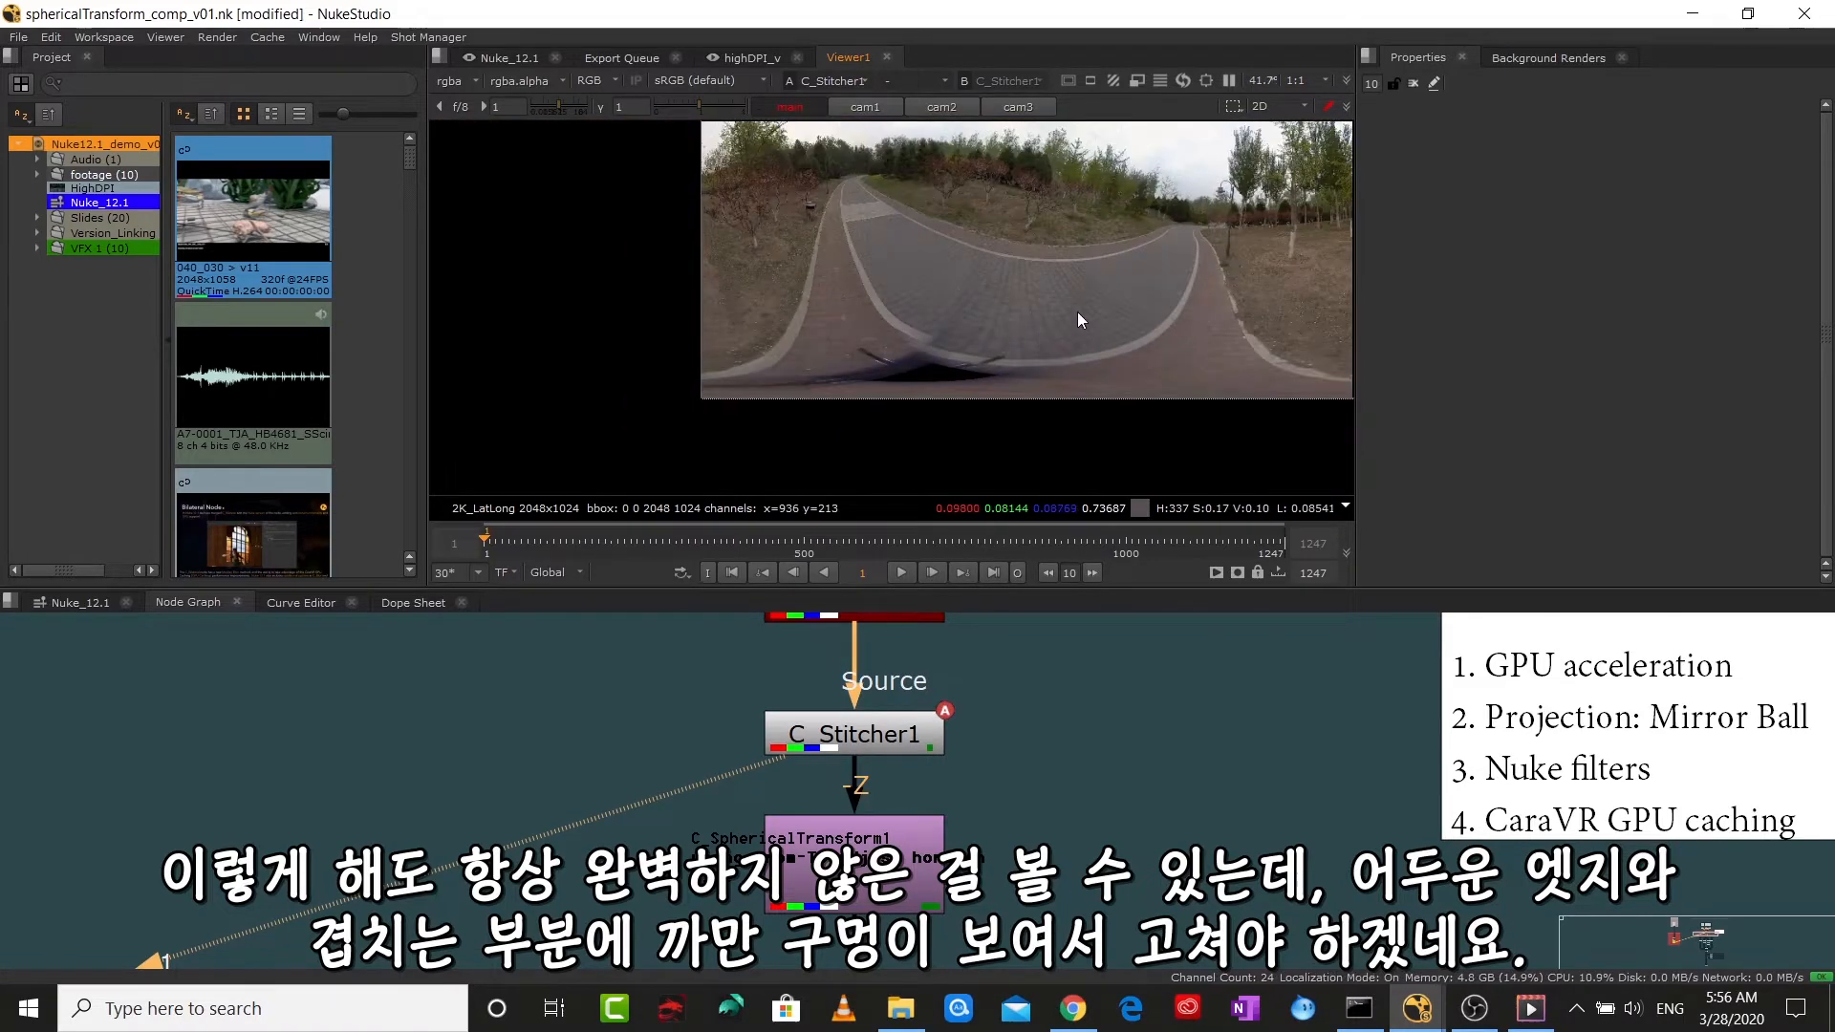
left_click_drag(925, 371, 919, 370)
key("f")
- View C_SphericalTransform1's output to examine the adjusted horizon line before the camera branches
left_click_drag(993, 875, 1043, 717)
left_click_drag(989, 919, 1014, 713)
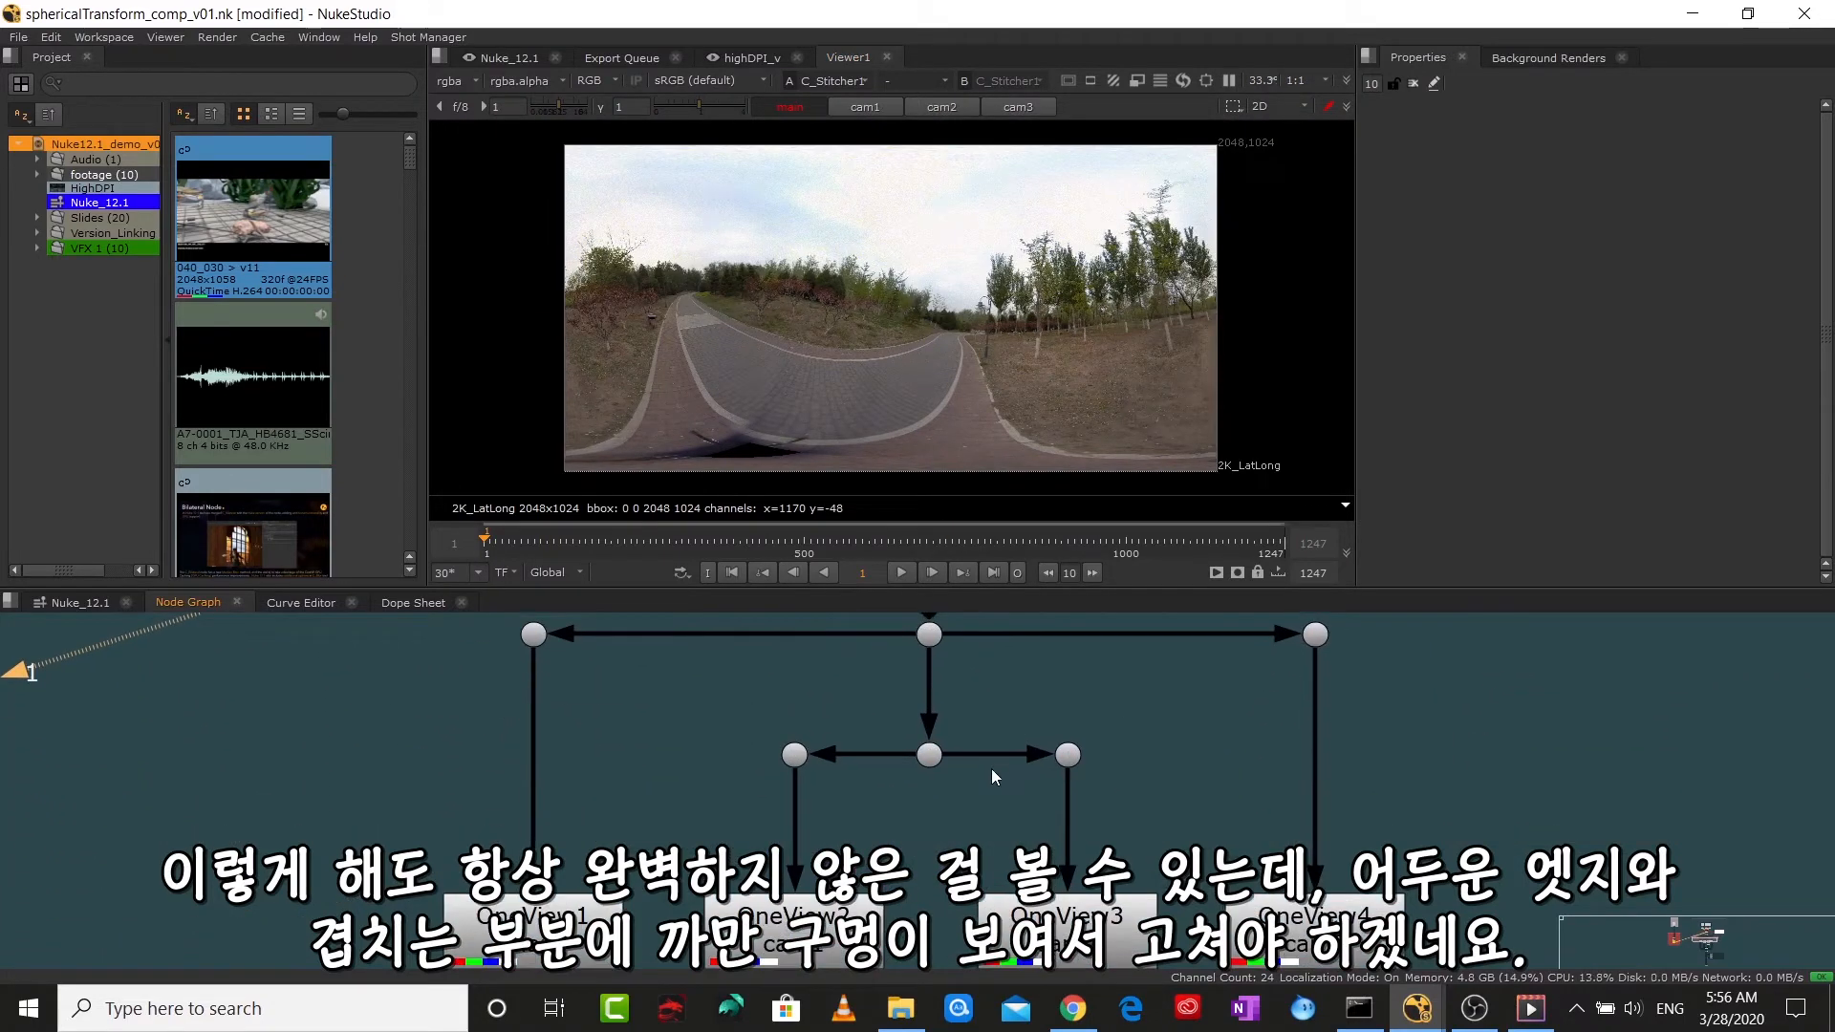
scroll(978, 769, "down", 3)
scroll(979, 769, "down", 5)
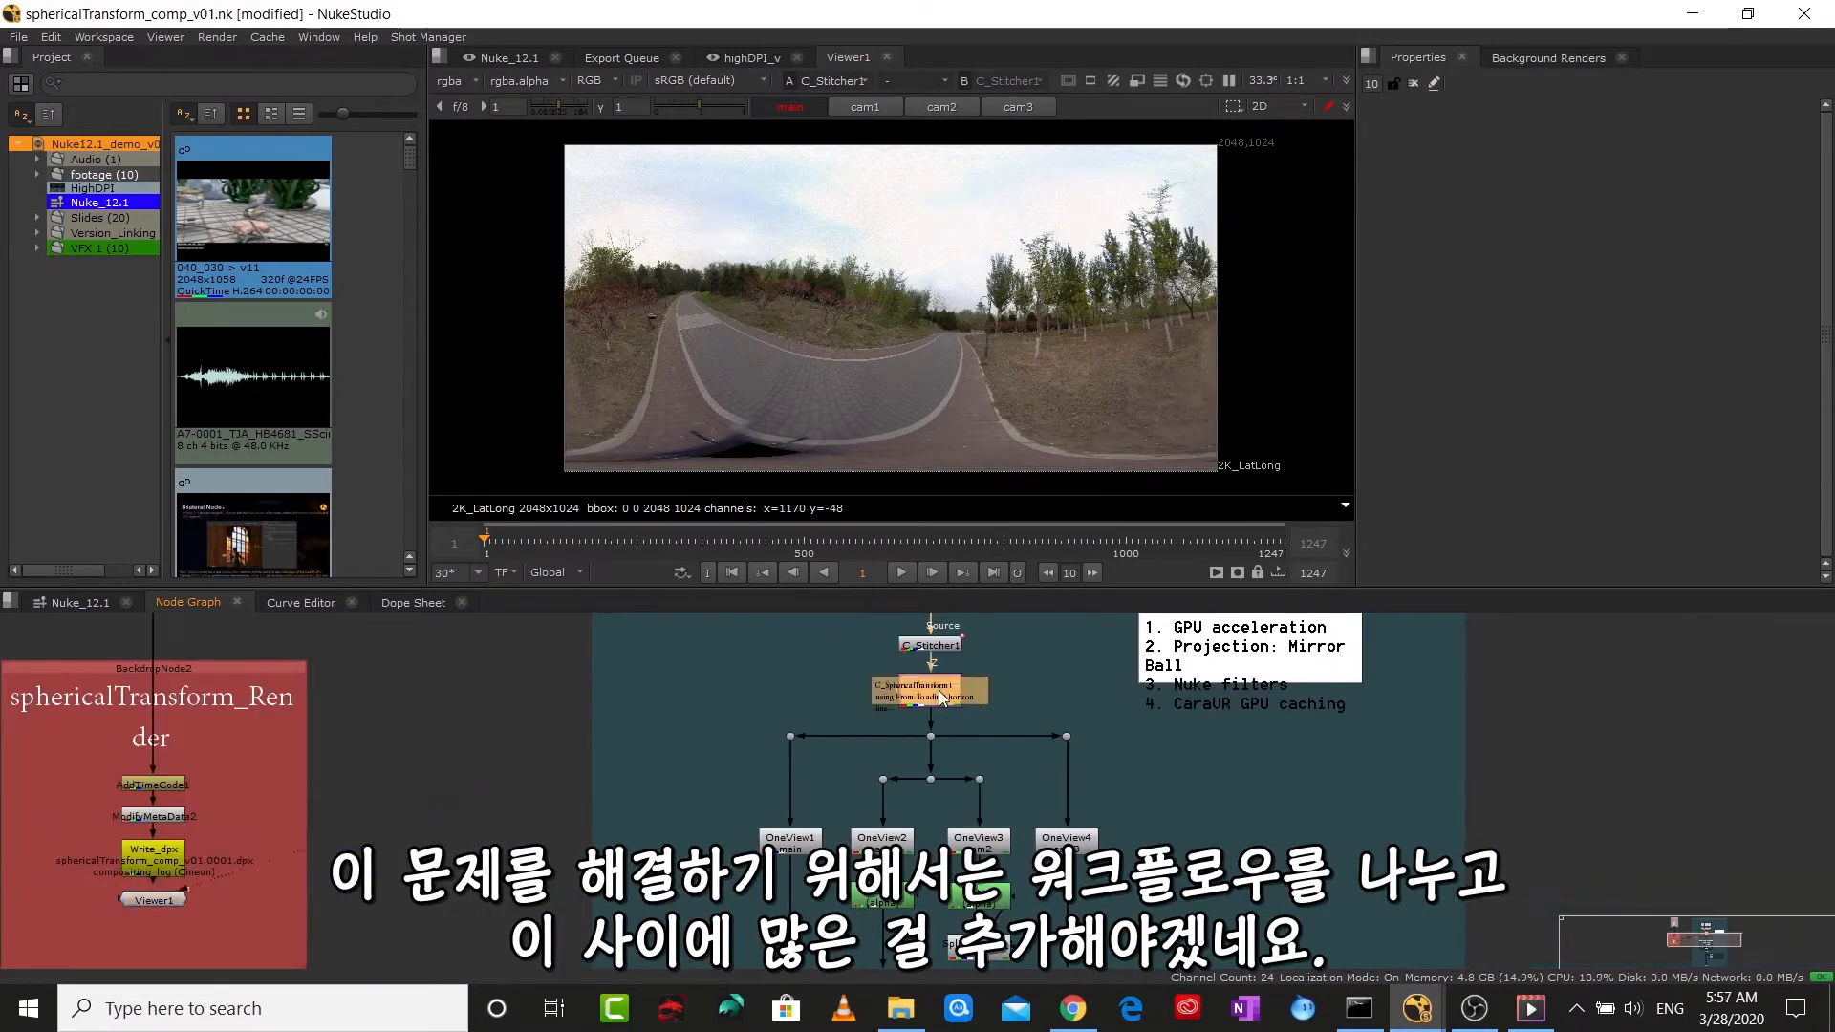
left_click_drag(1012, 769, 1013, 717)
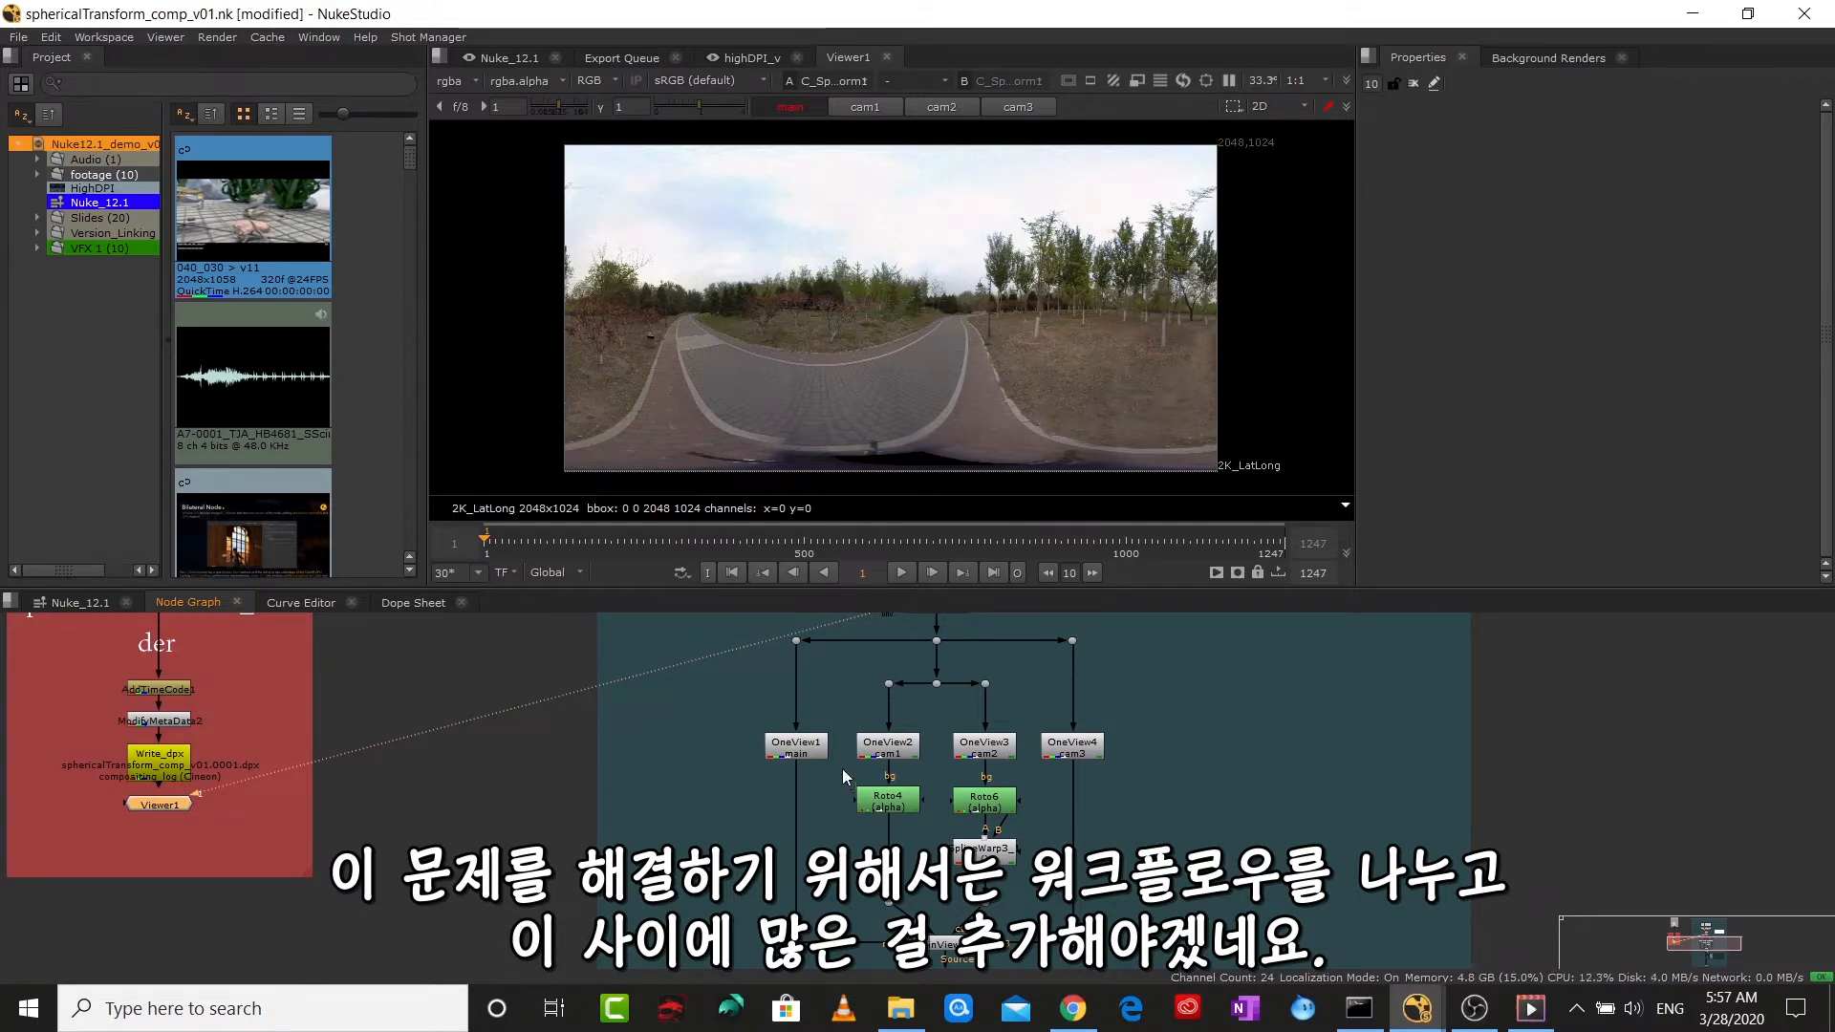
- View the cam1 branch at OneView2 and open Roto4's properties to show its shapes over the black edges
scroll(852, 704, "up", 3)
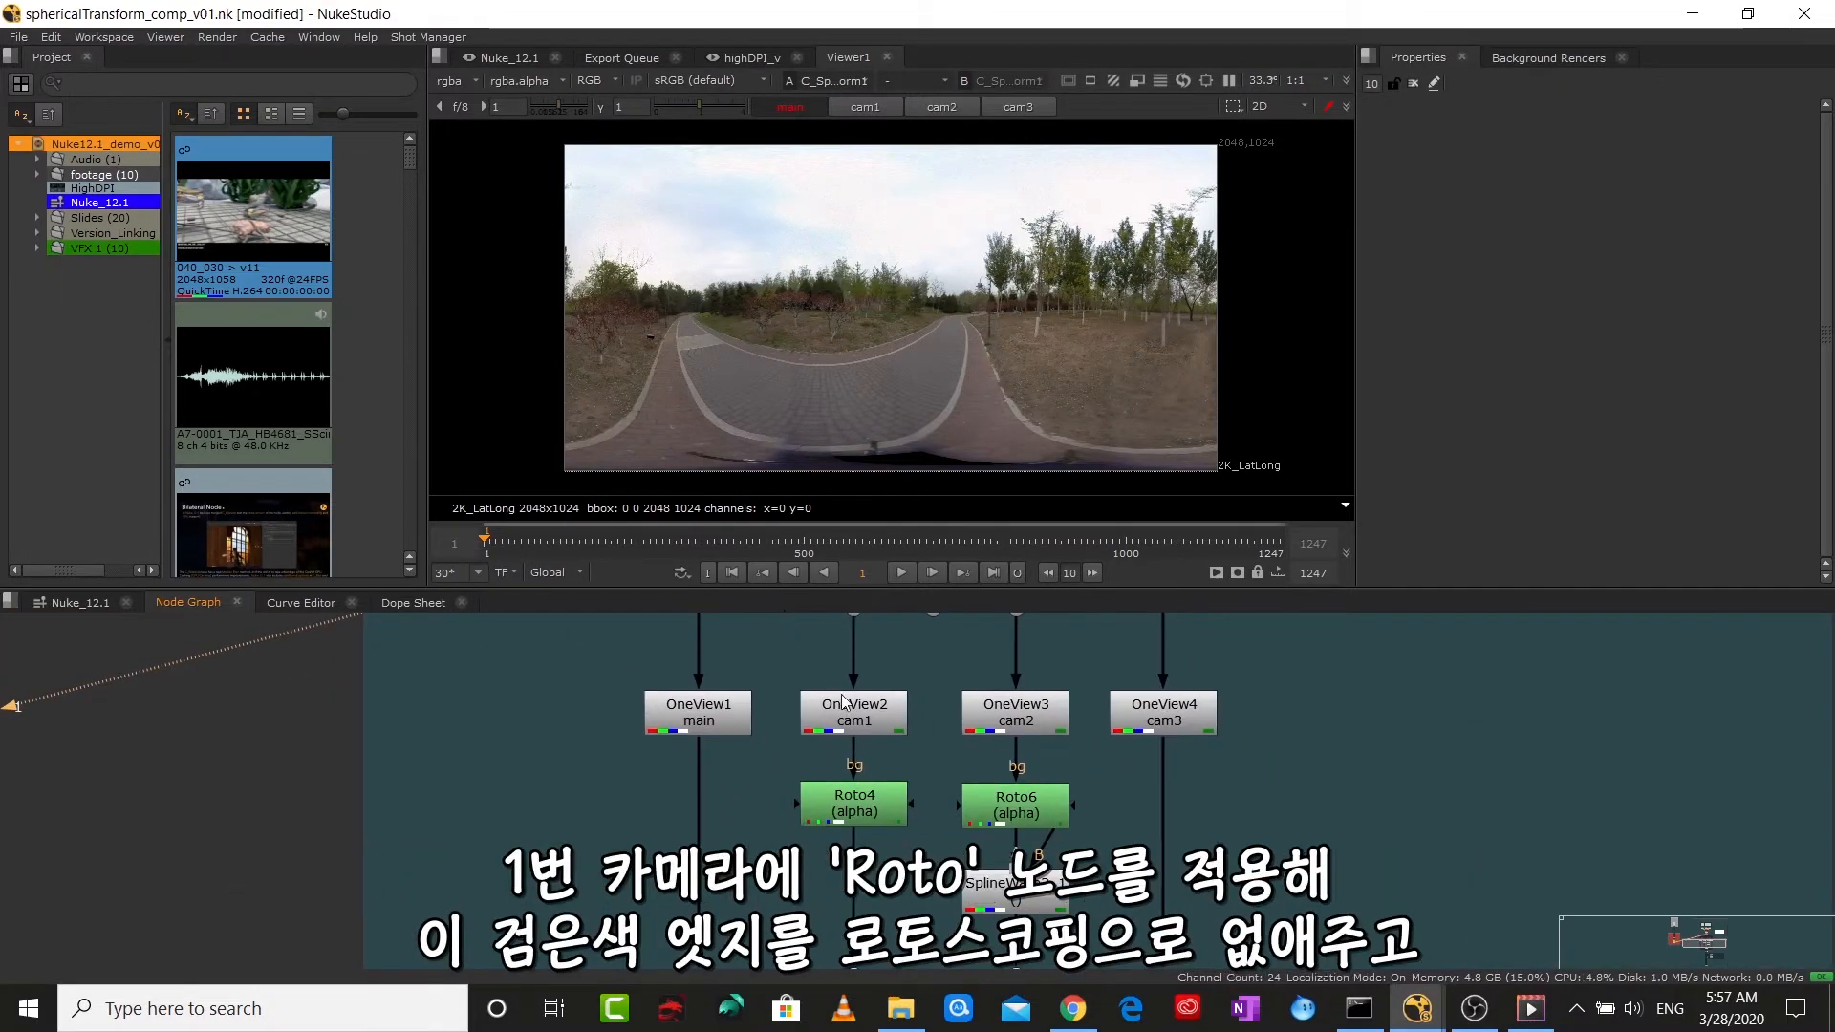
left_click(853, 705)
key("1")
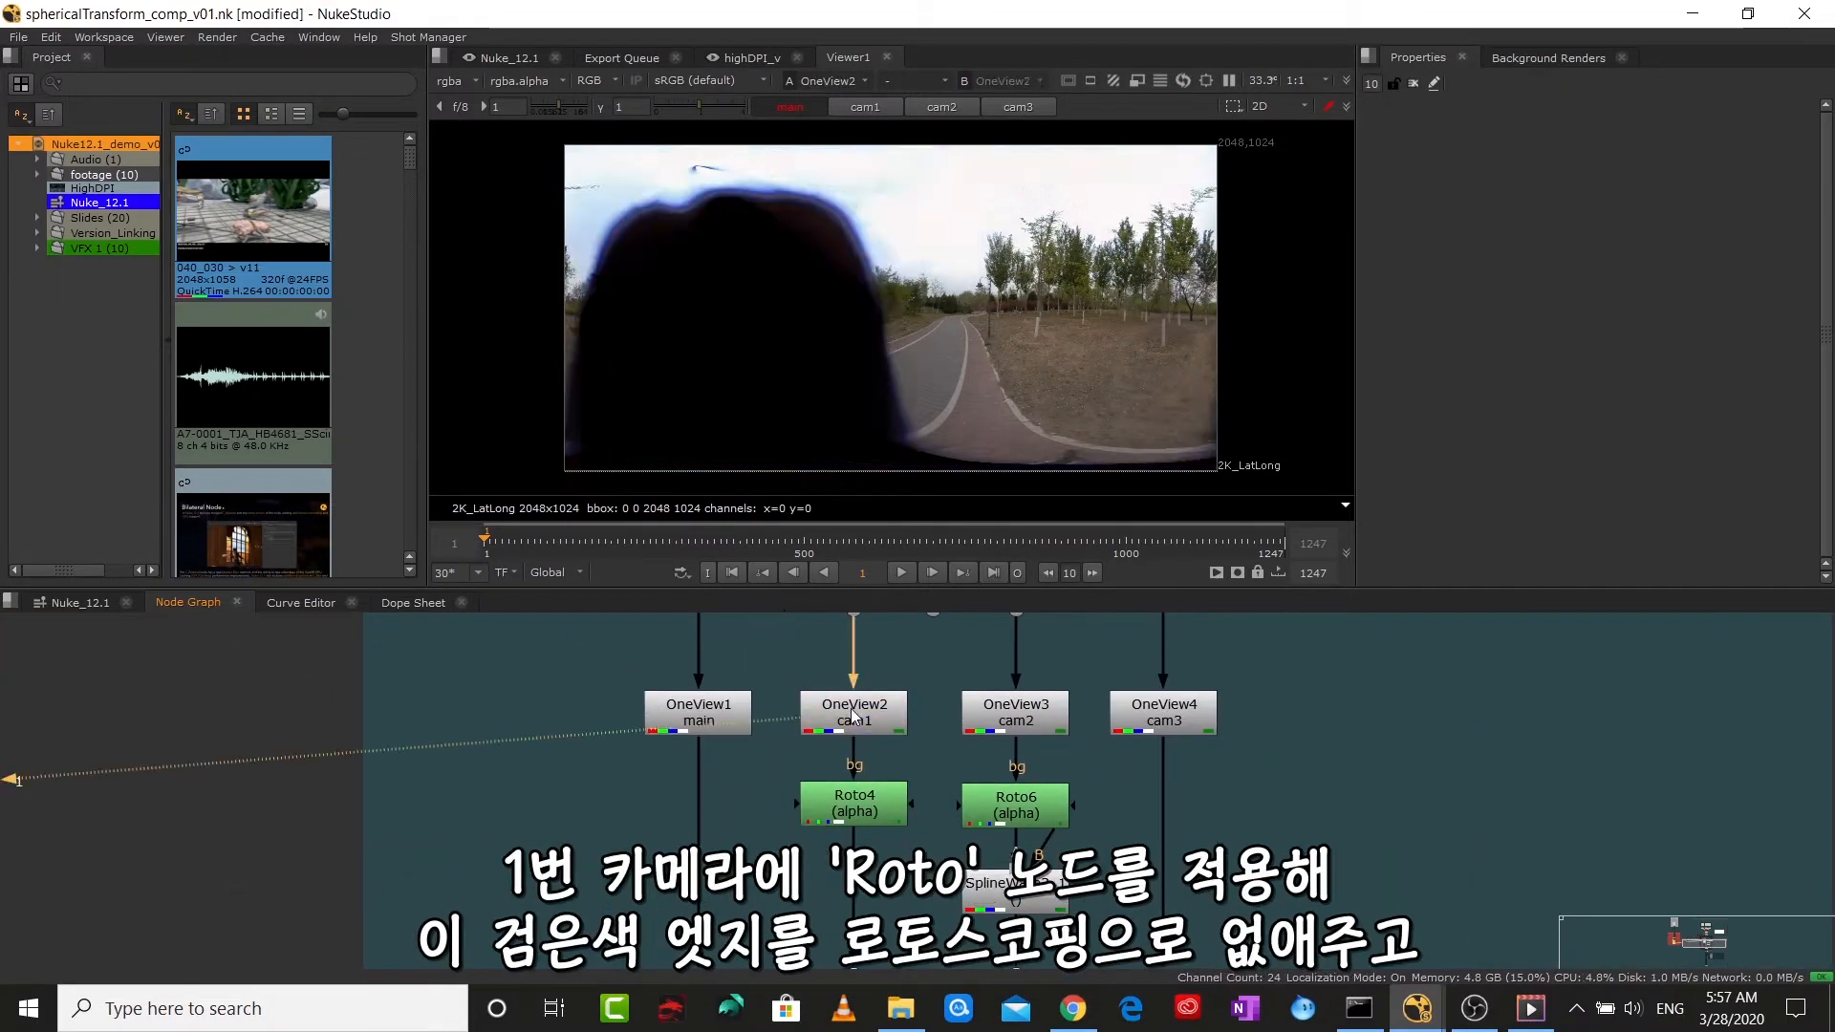
double_click(851, 802)
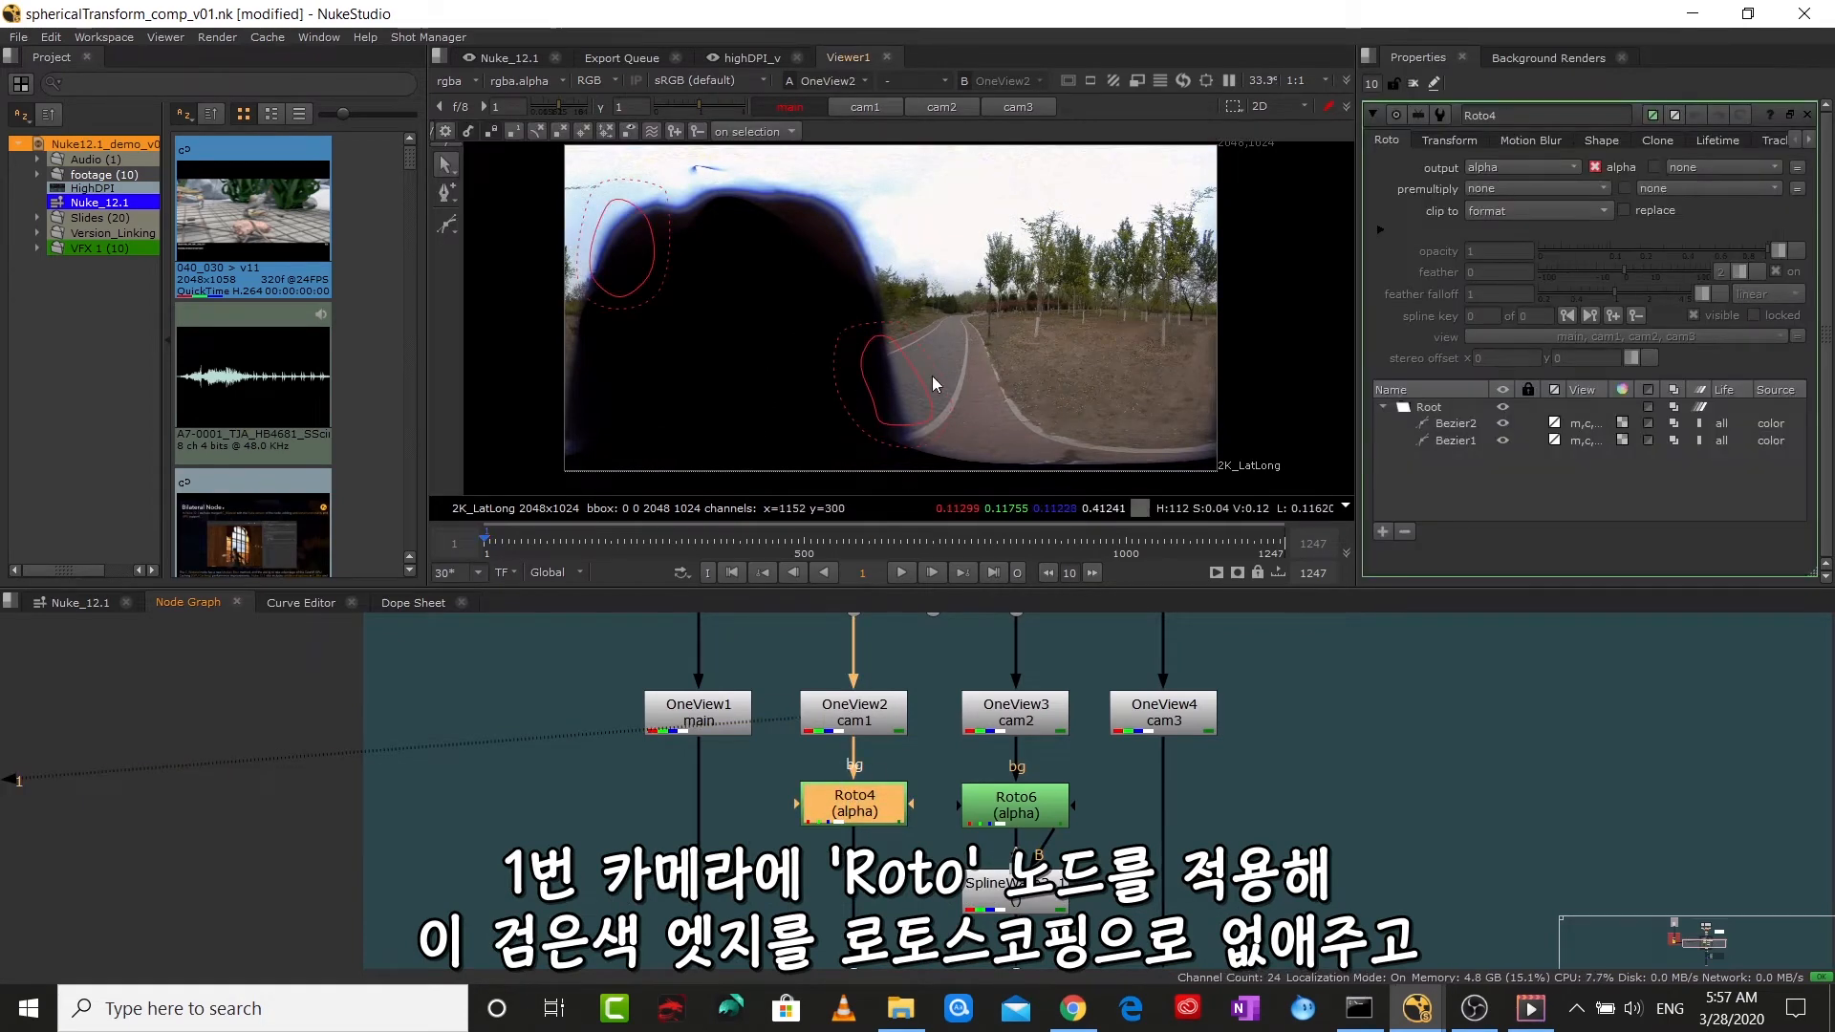
- View the cam2 branch at OneView3, then open and view Roto6 to show its shapes over the black edges
left_click(1029, 715)
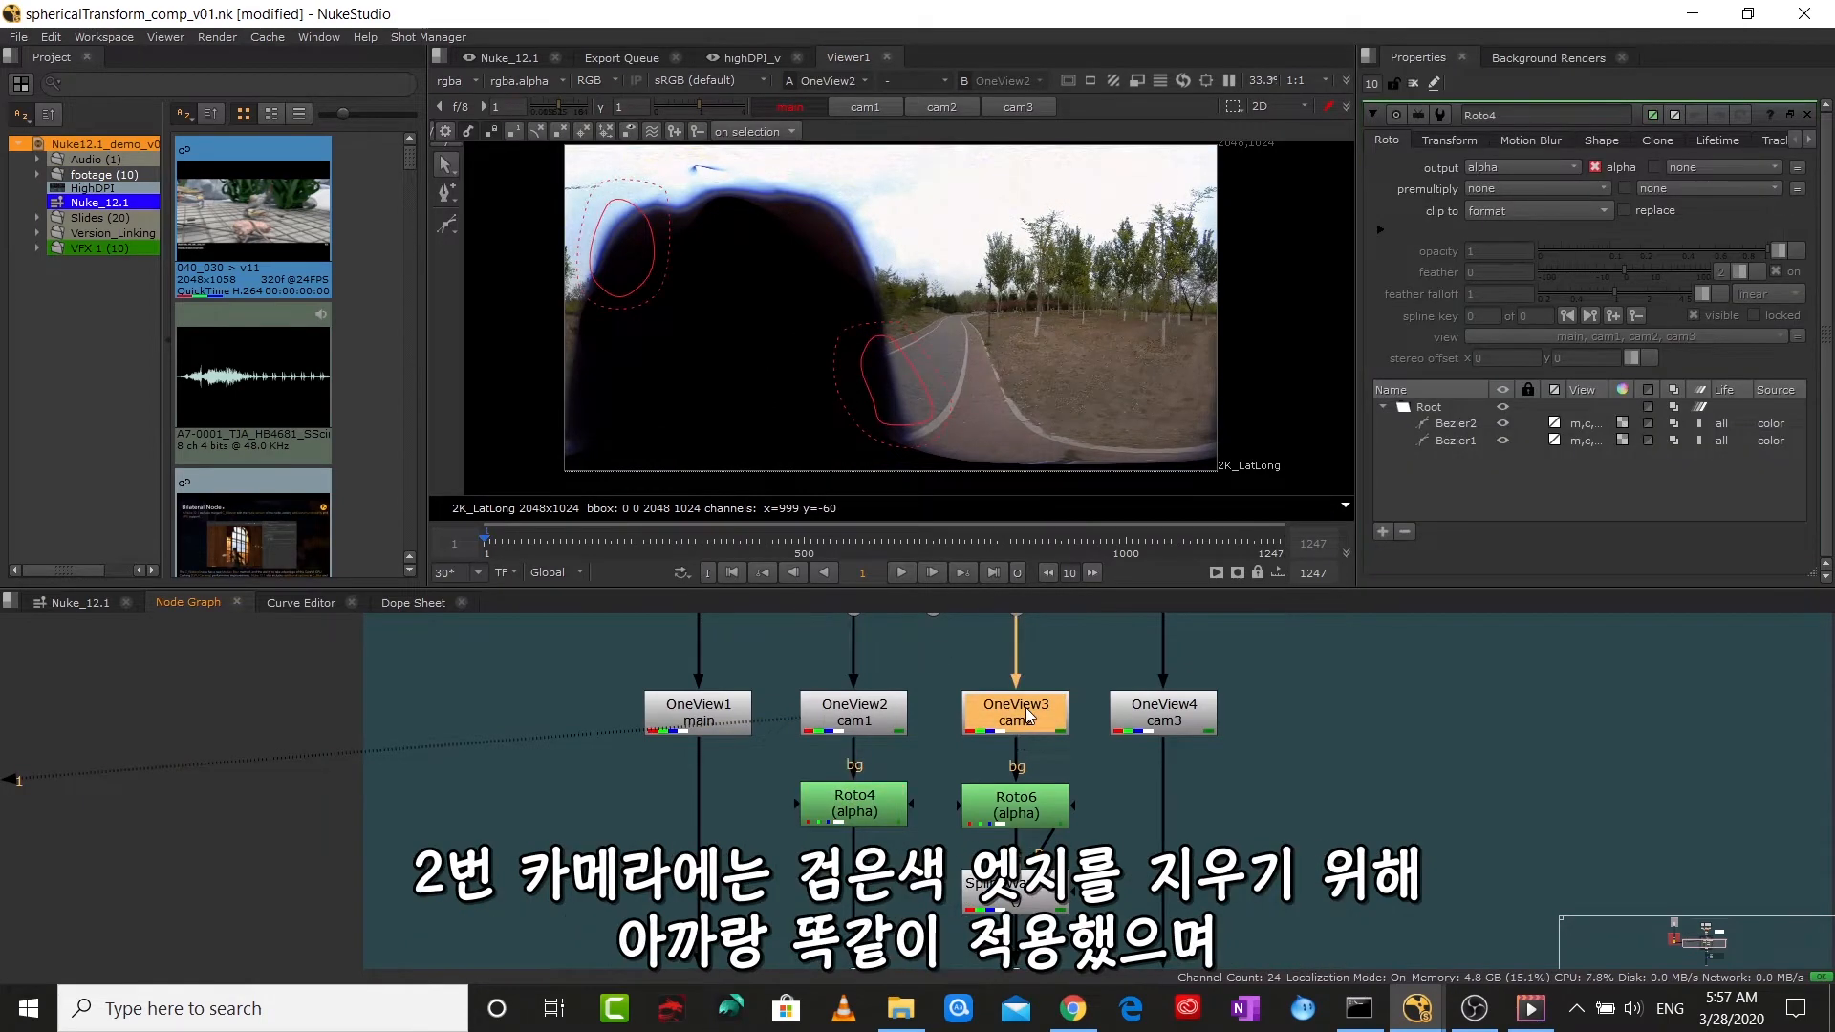
key("1")
left_click_drag(1051, 935, 985, 842)
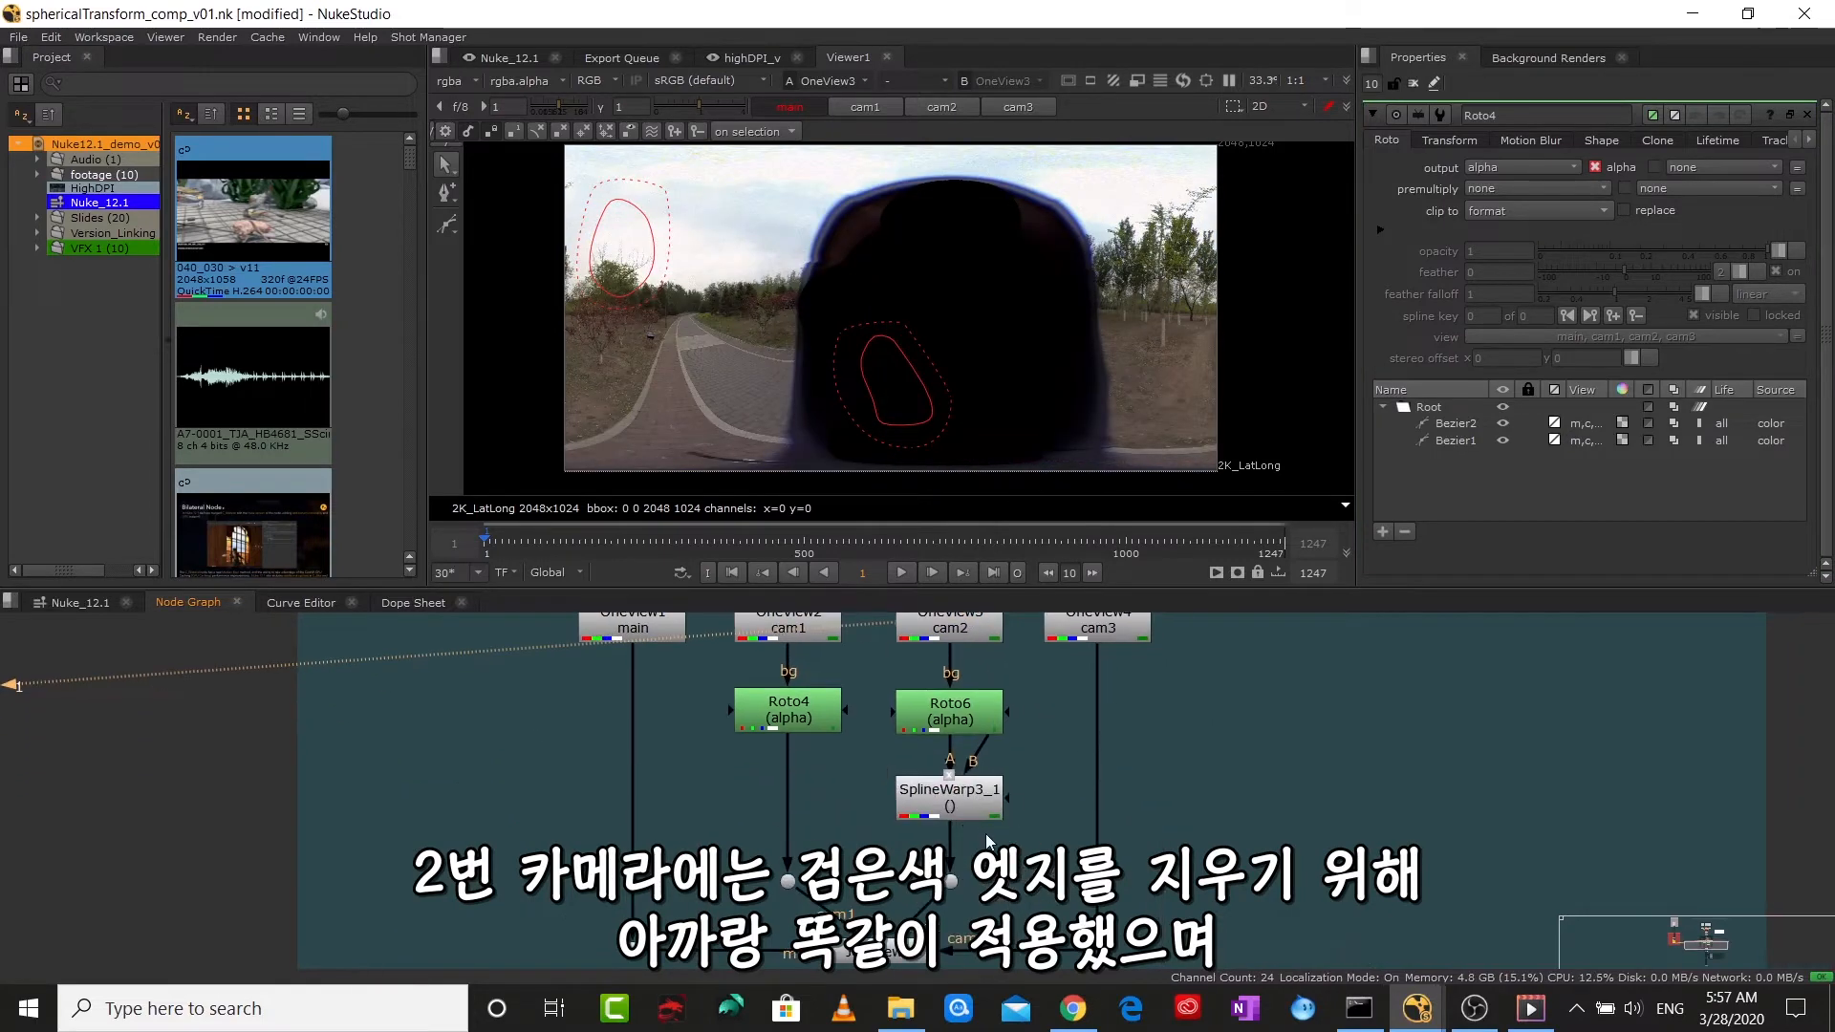
double_click(956, 718)
key("1")
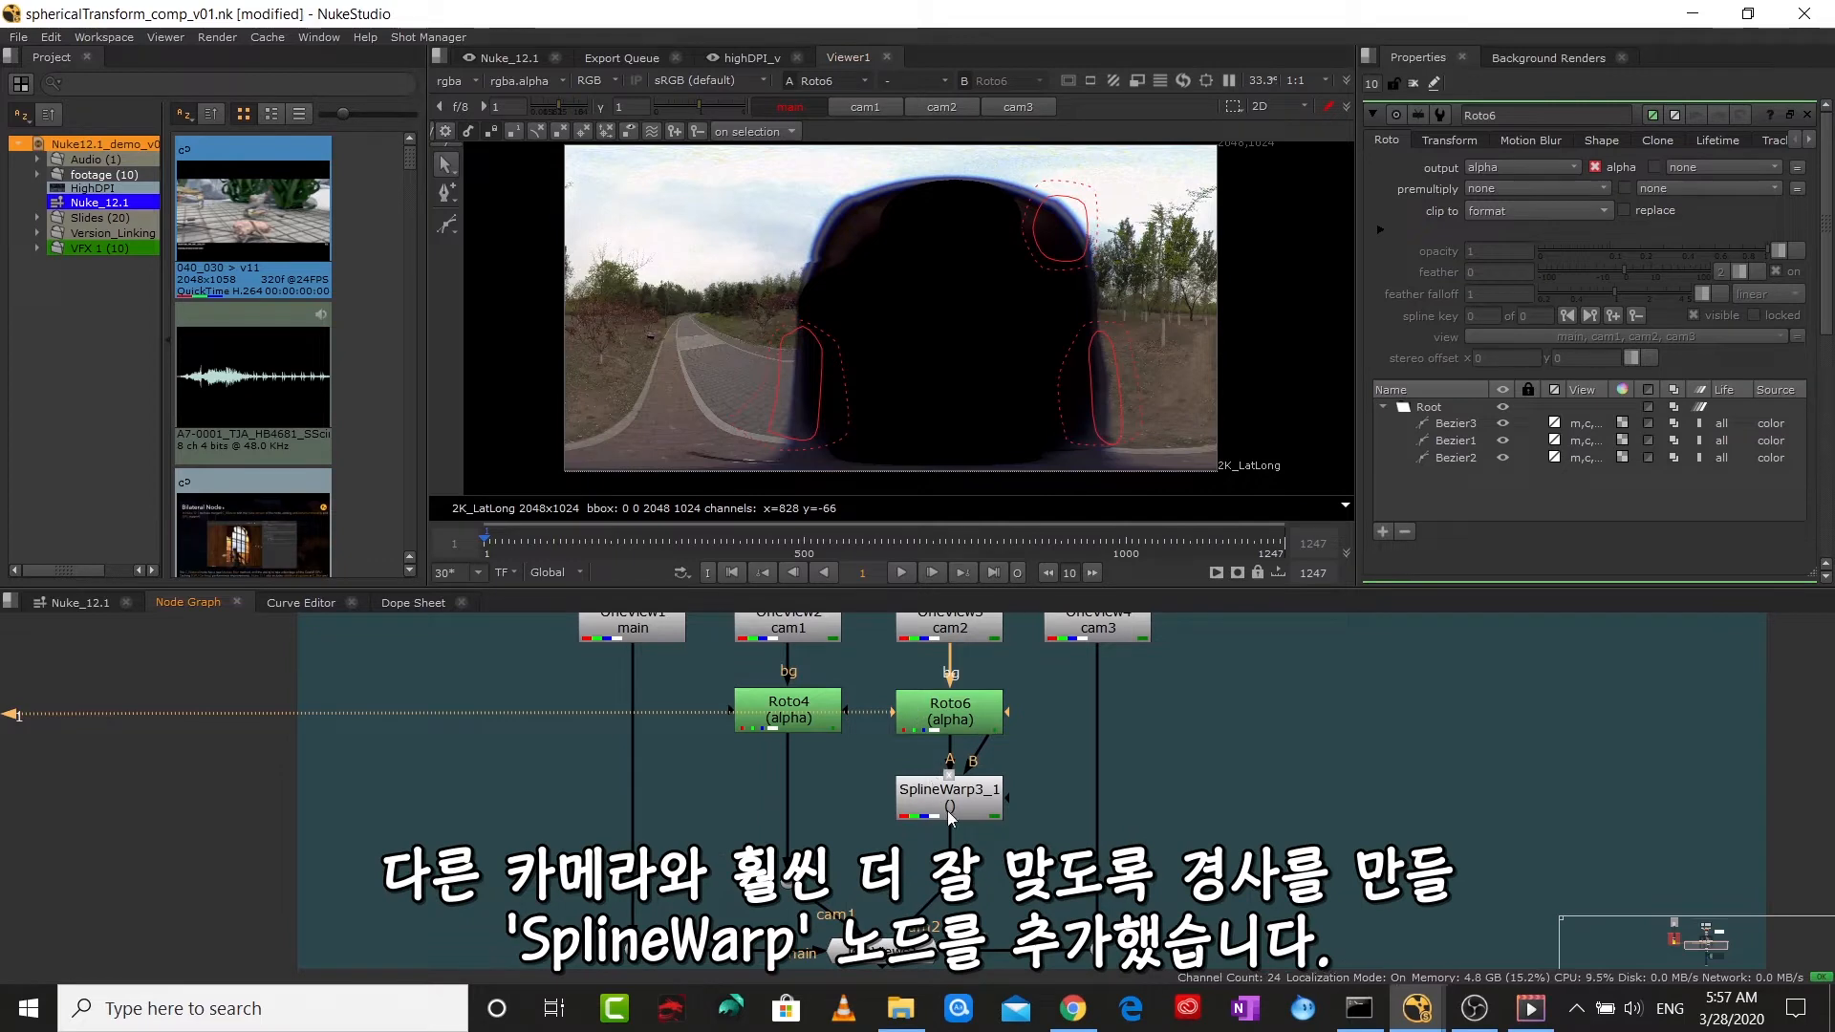
- Compare the SplineWarp3_1 output with Roto6's on the cam2 path, examining the curb near the lower edge up close
key("1")
scroll(874, 411, "up", 4)
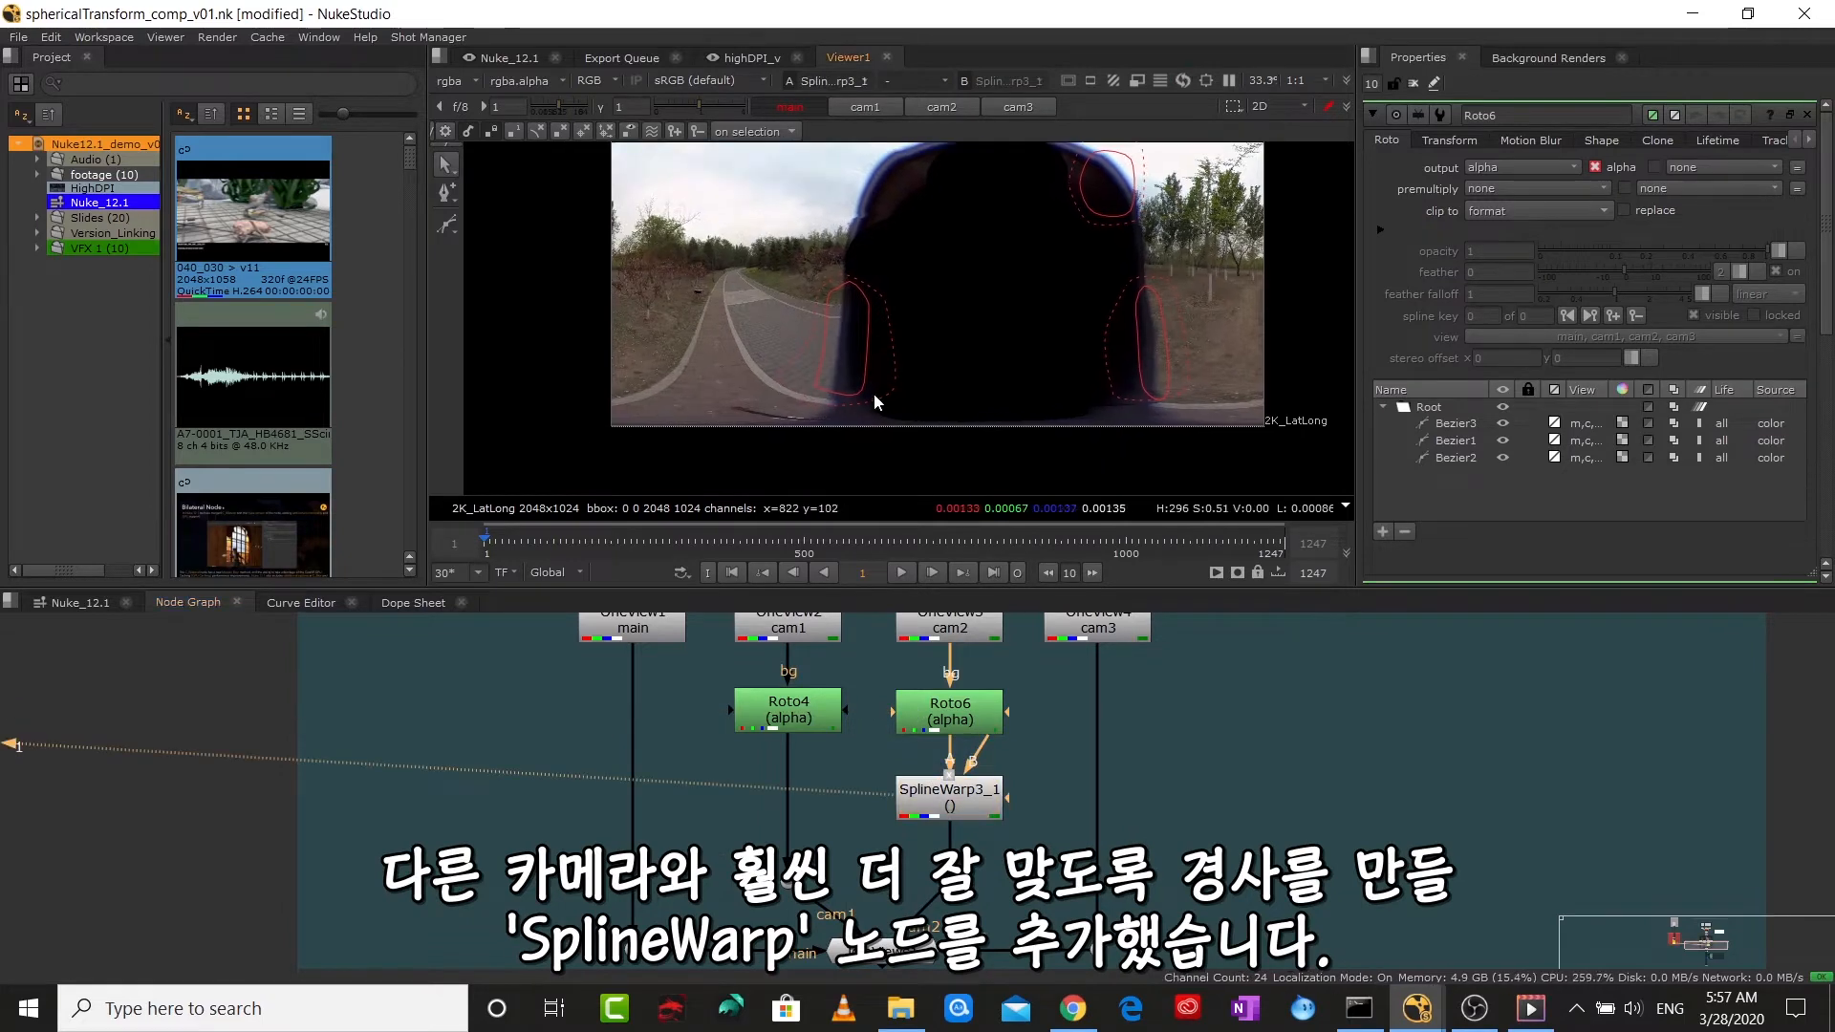
left_click_drag(864, 421, 949, 358)
left_click(958, 722)
key("1")
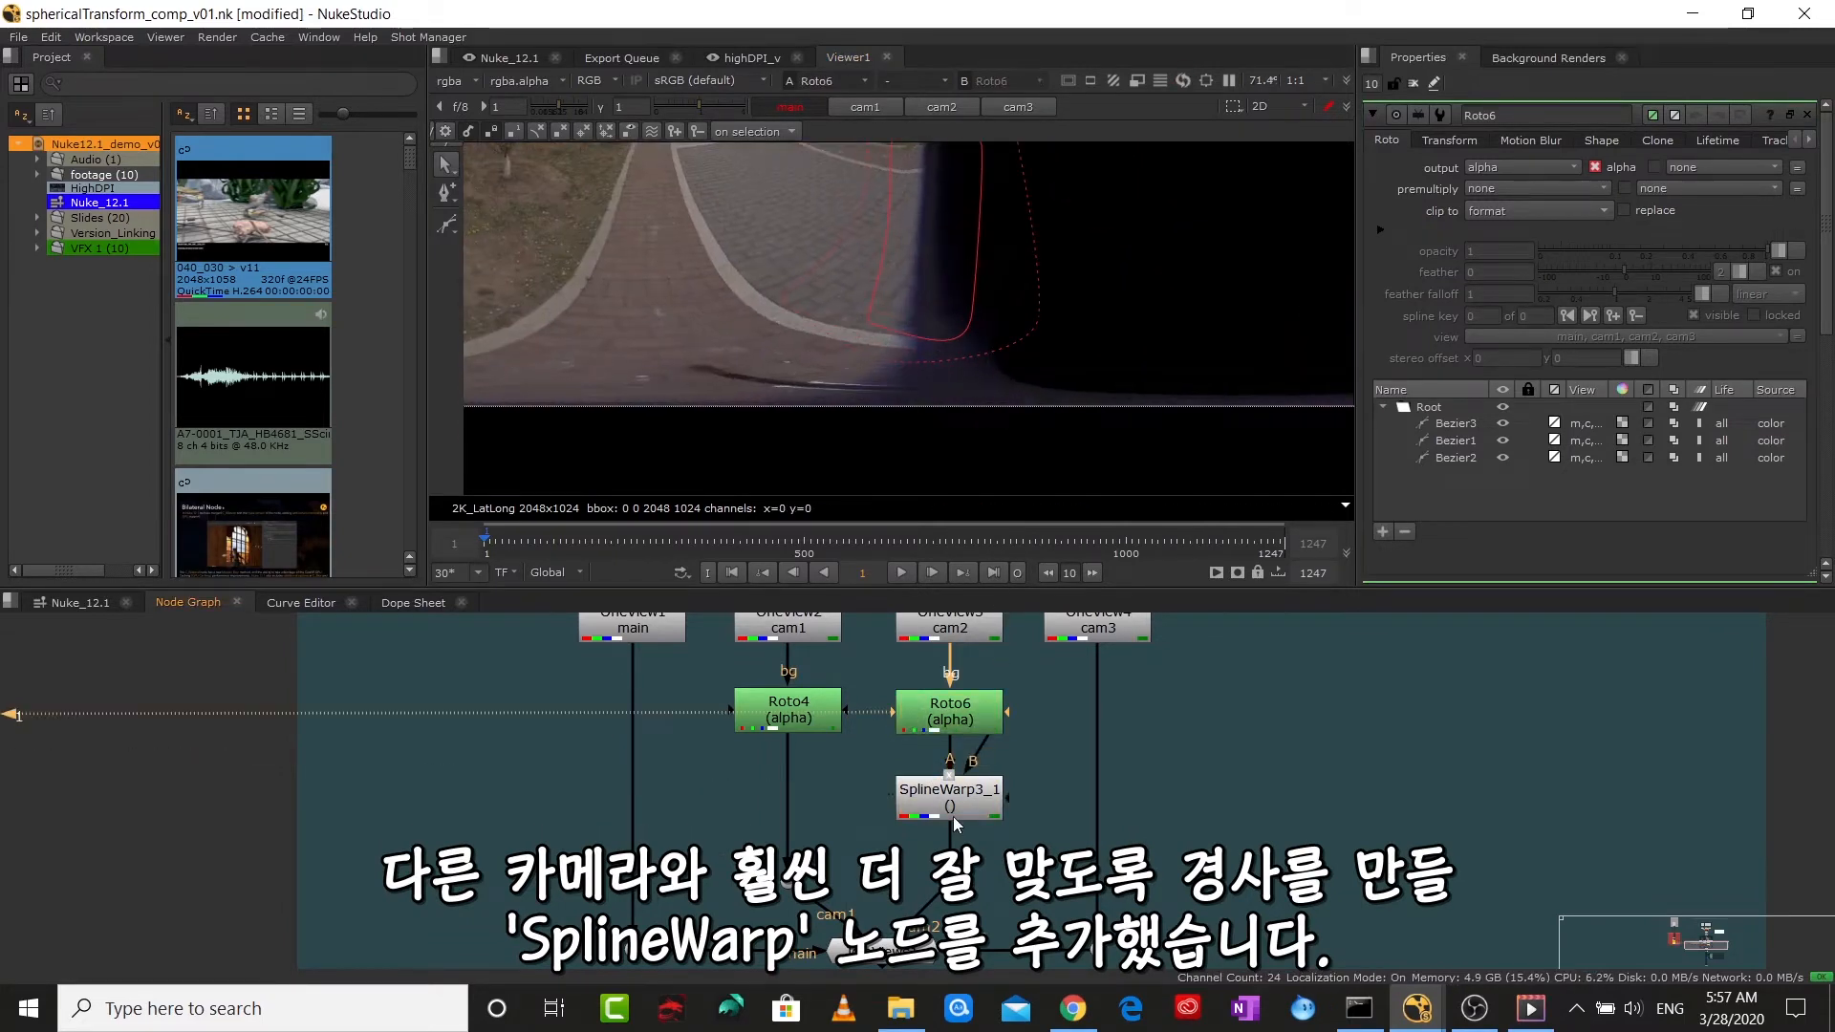
- Toggle repeatedly between the outputs of SplineWarp3_1 and Roto6 to examine how the warp reshapes the curb line
left_click(953, 814)
key("1")
left_click(942, 697)
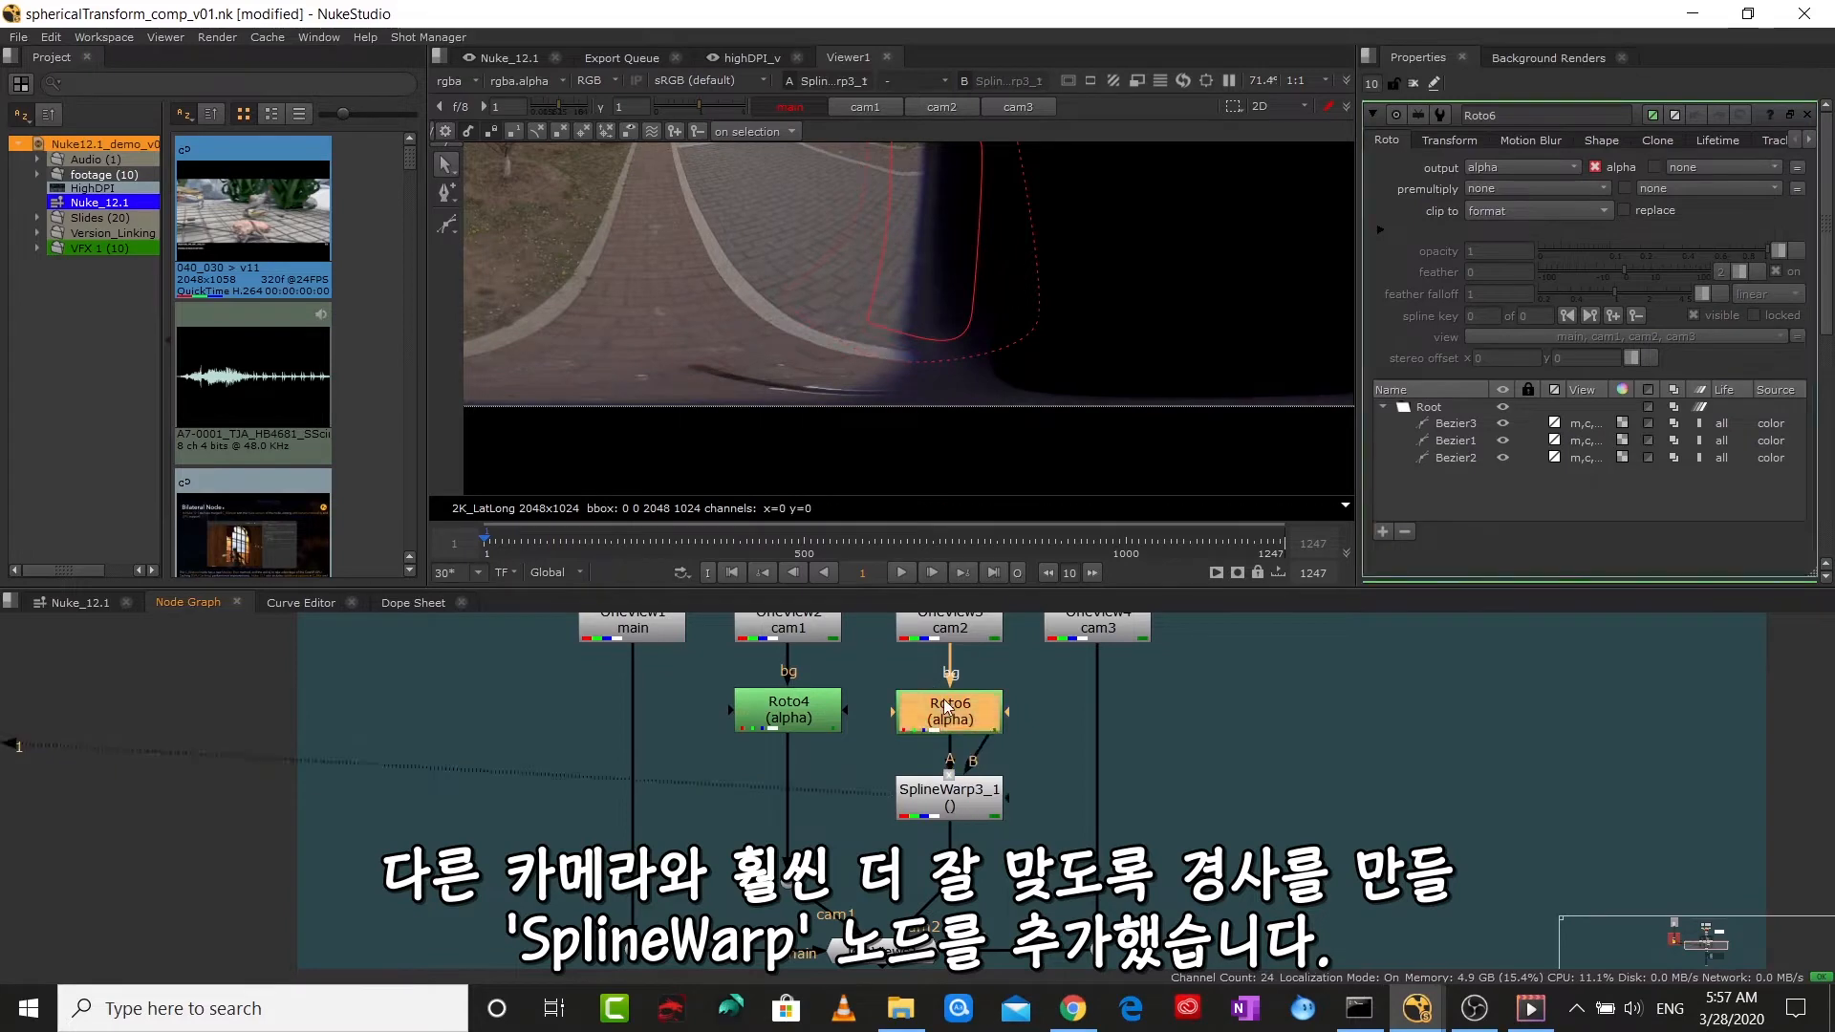
key("1")
left_click(951, 795)
key("1")
left_click(957, 723)
key("1")
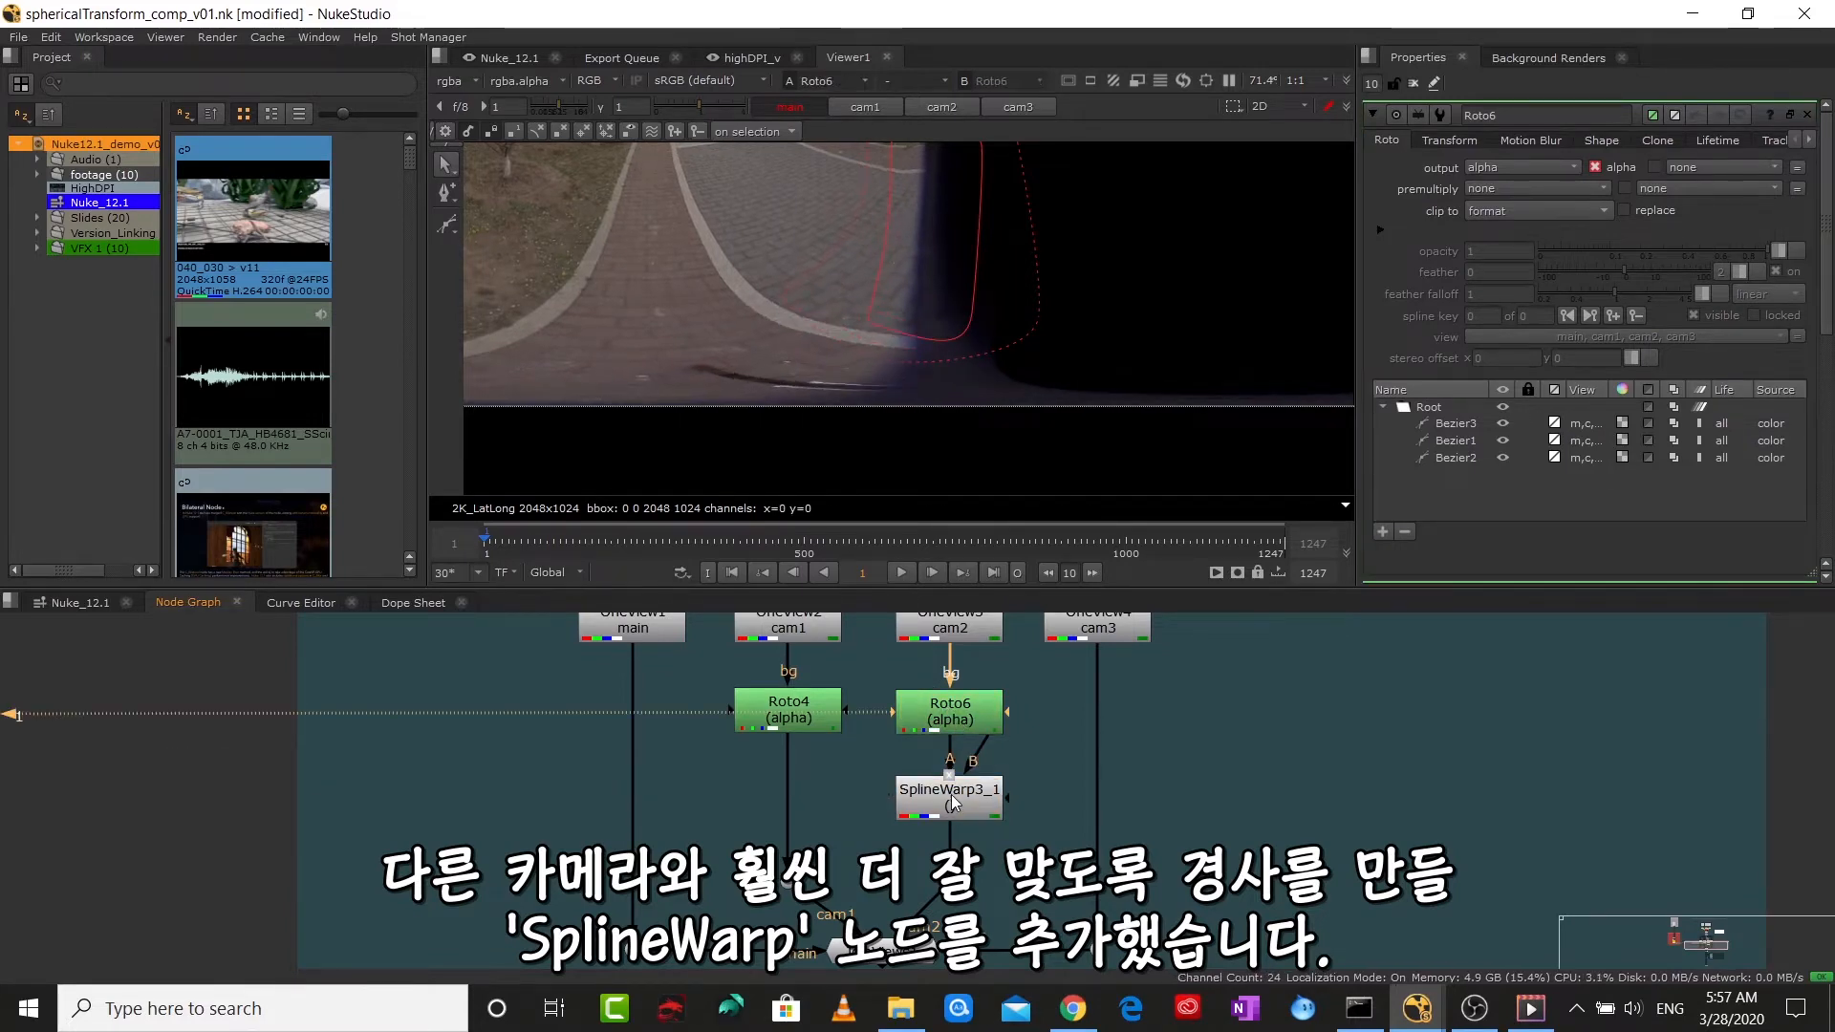
left_click(955, 805)
key("1")
- View JoinViews1's combined output over the road area and close all open node properties
scroll(955, 804, "down", 3)
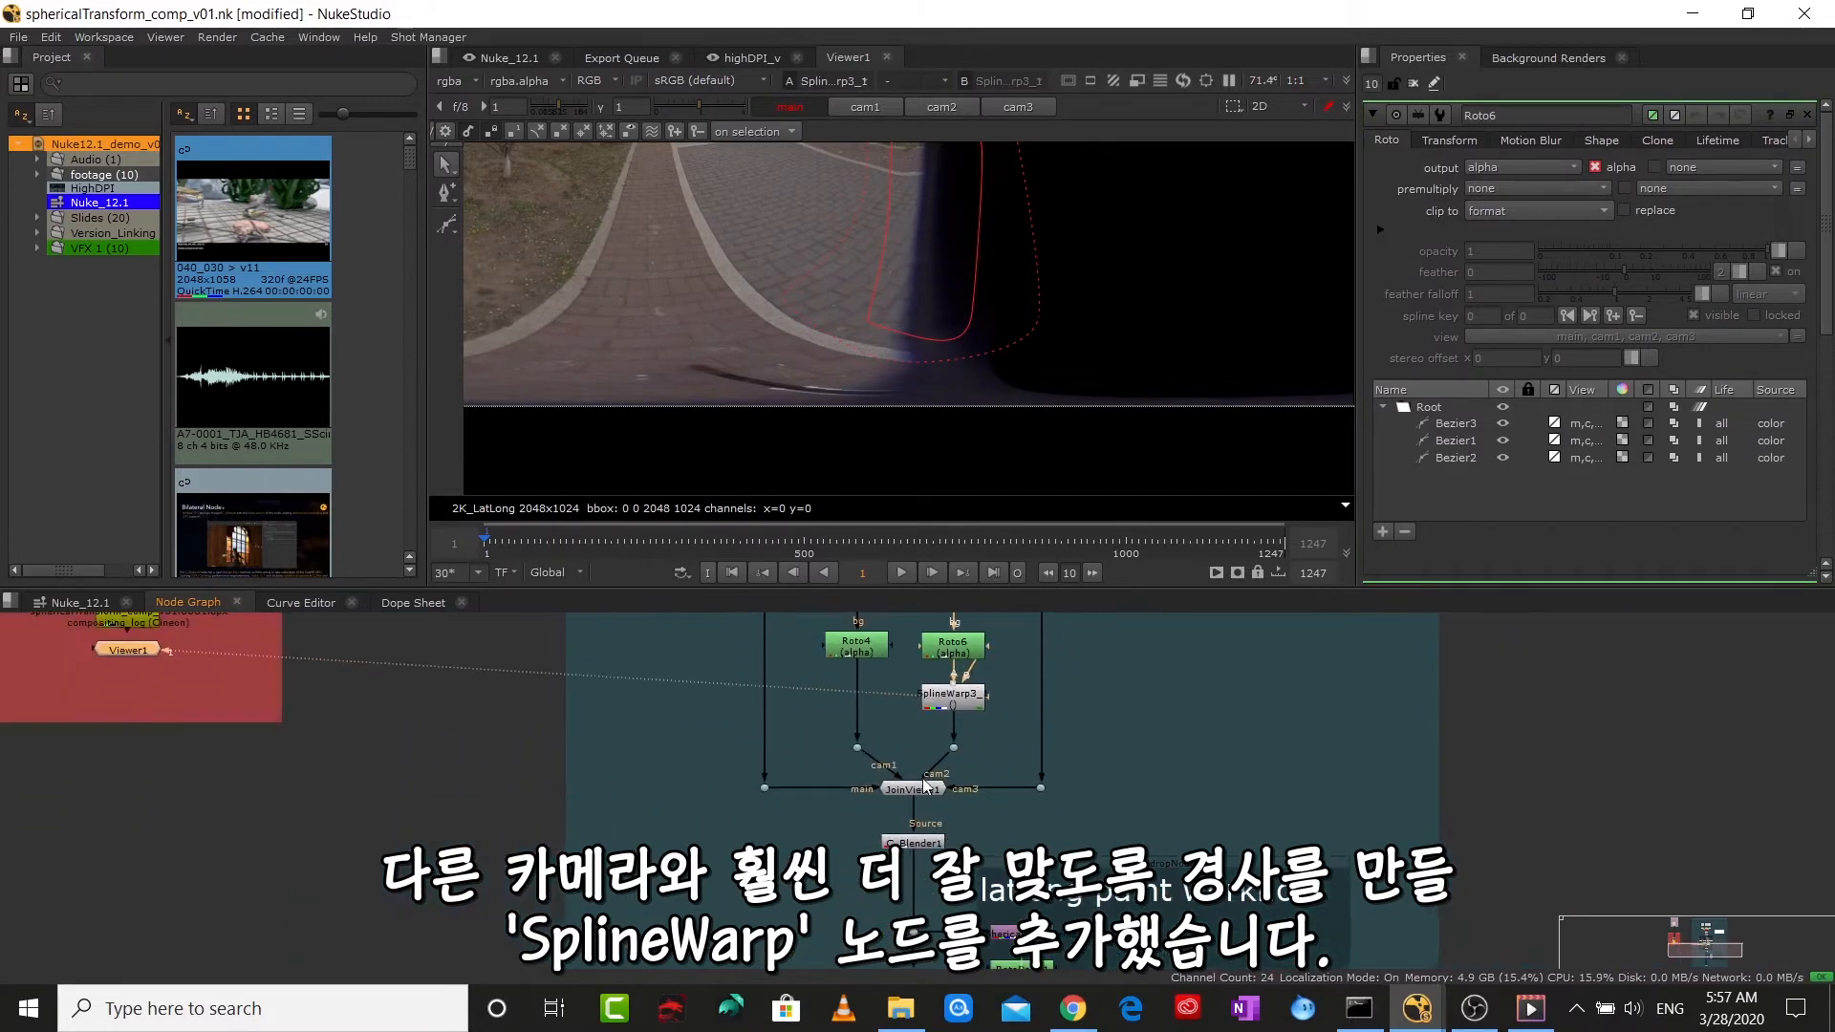
left_click(925, 787)
key("1")
scroll(949, 346, "down", 3)
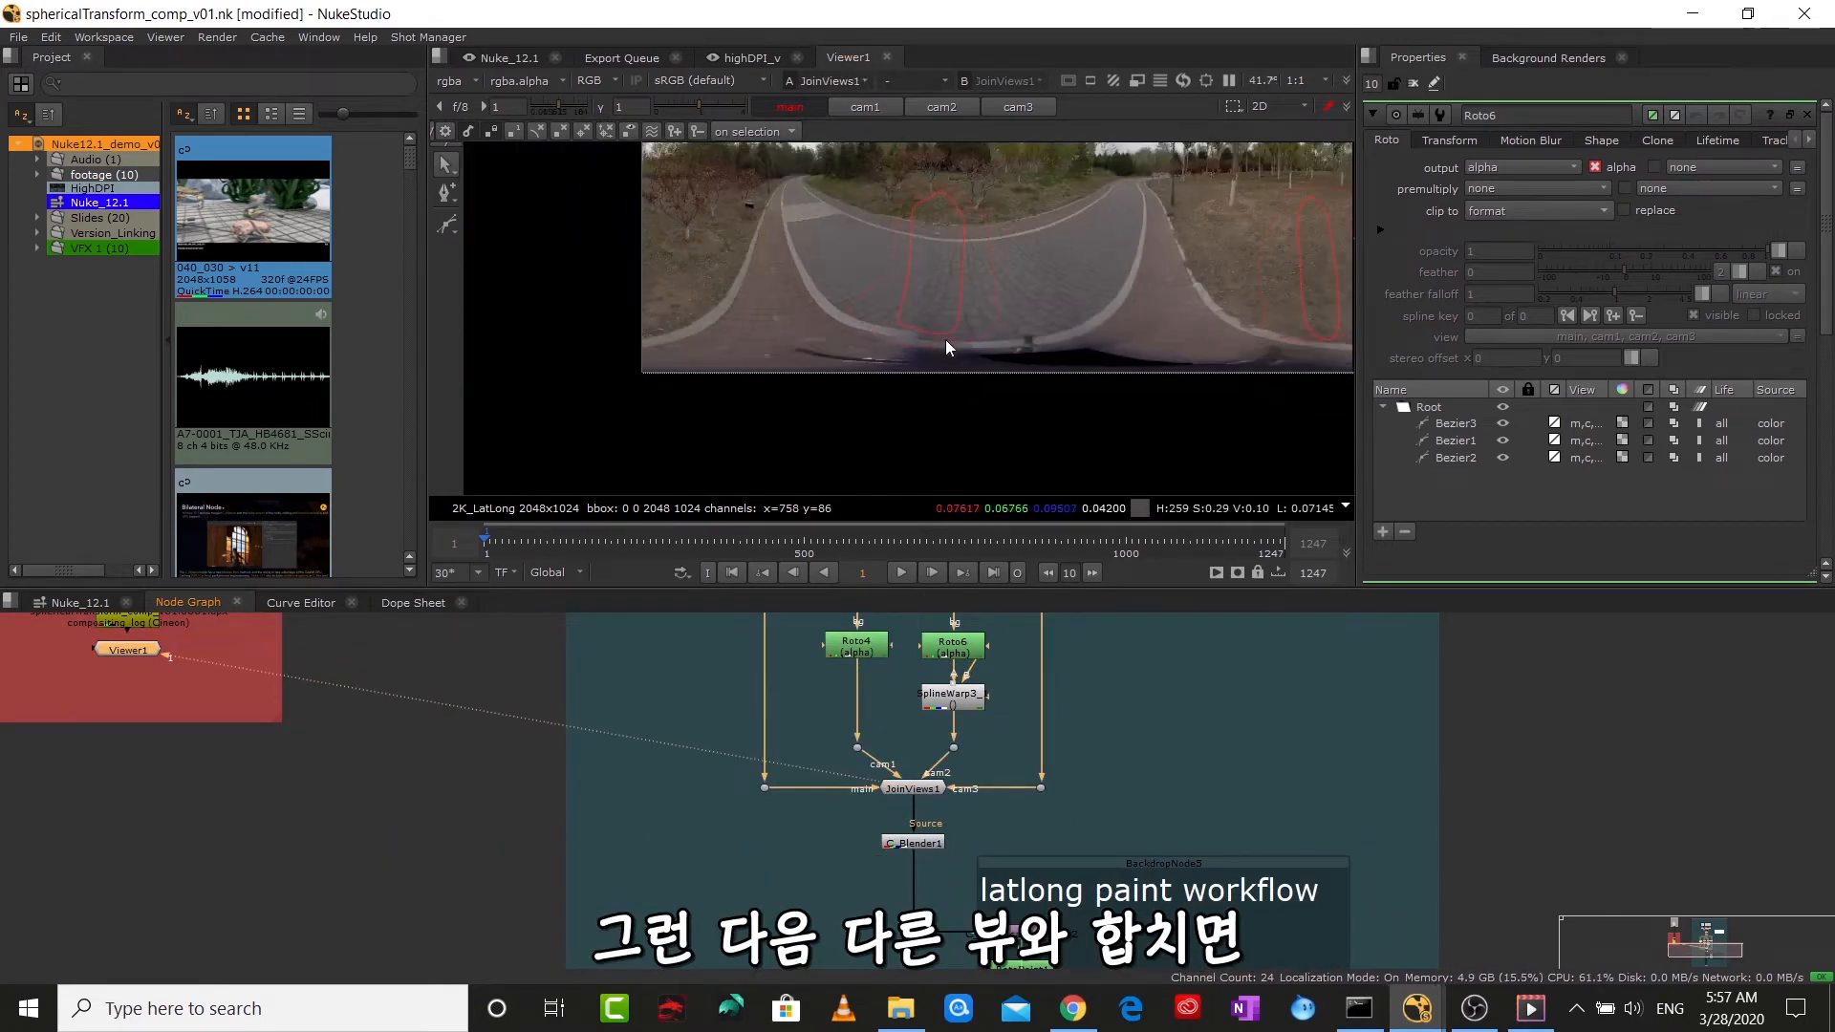
left_click(1413, 86)
left_click_drag(961, 782, 904, 731)
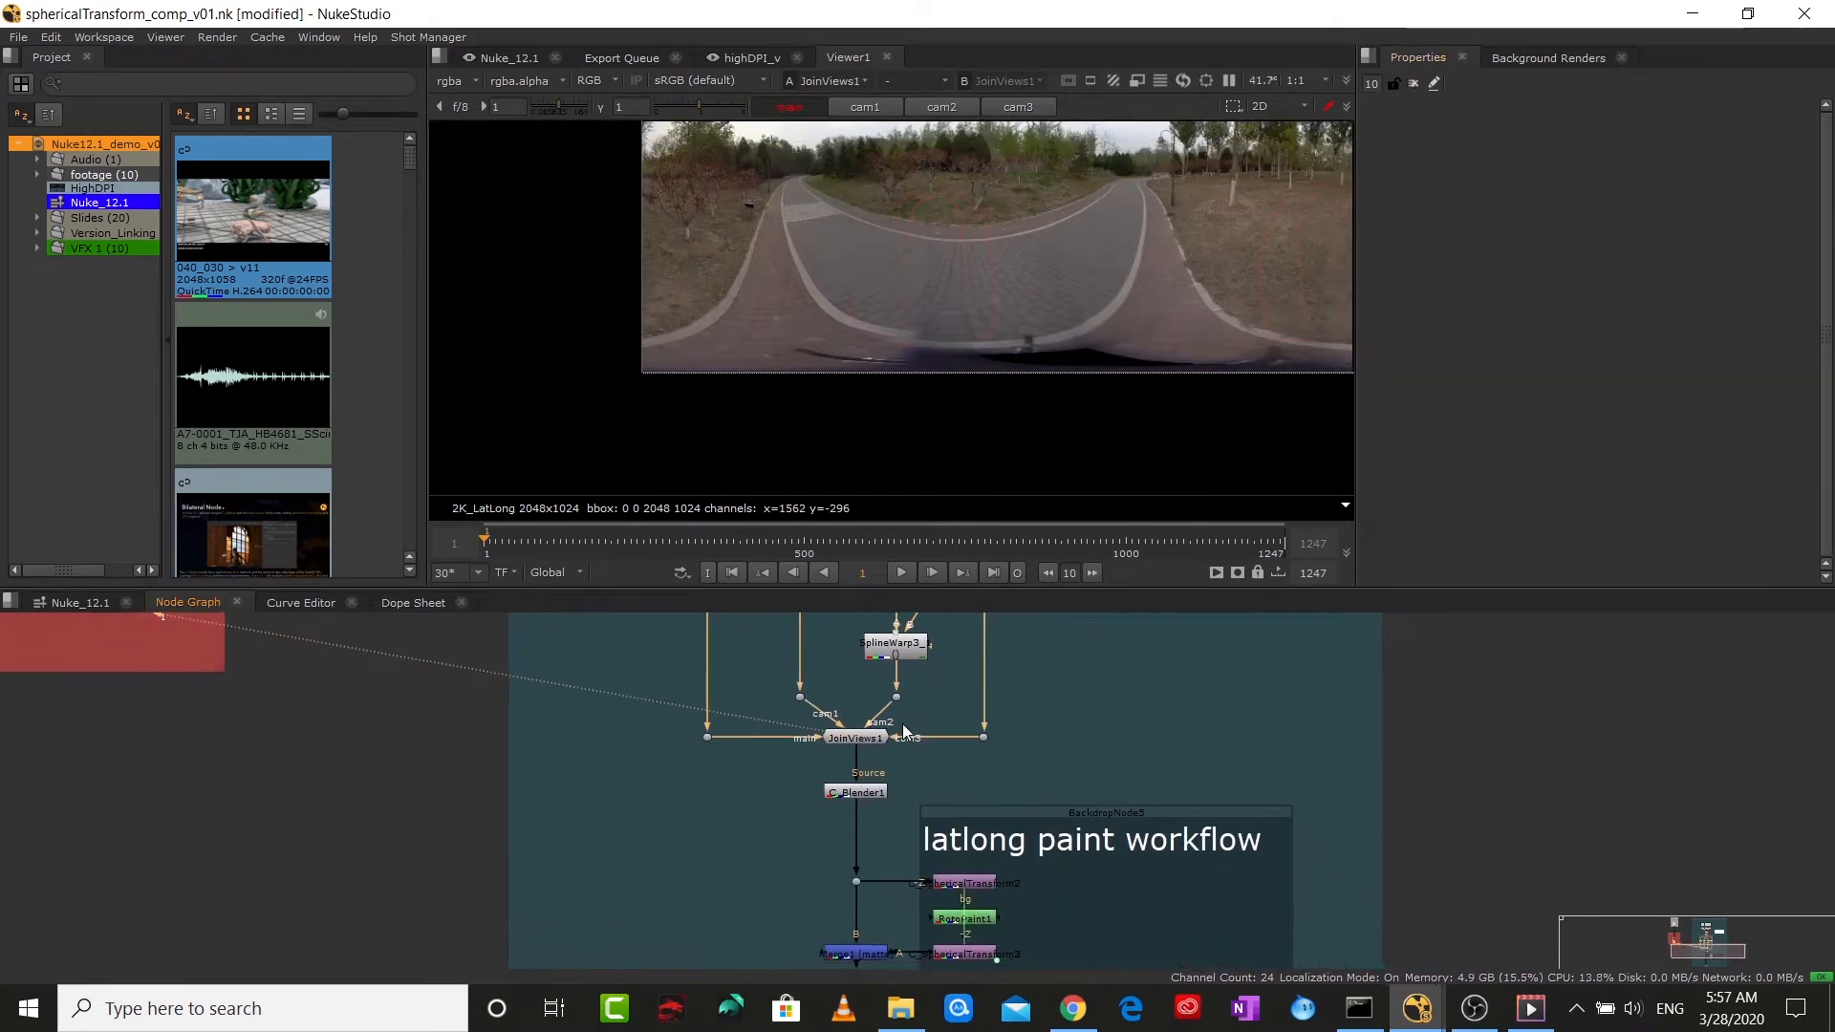
- View C_Blender1's blended output, examining the curb and dark patch along the lower edge up close and in full
scroll(857, 783, "up", 4)
scroll(1004, 347, "down", 2)
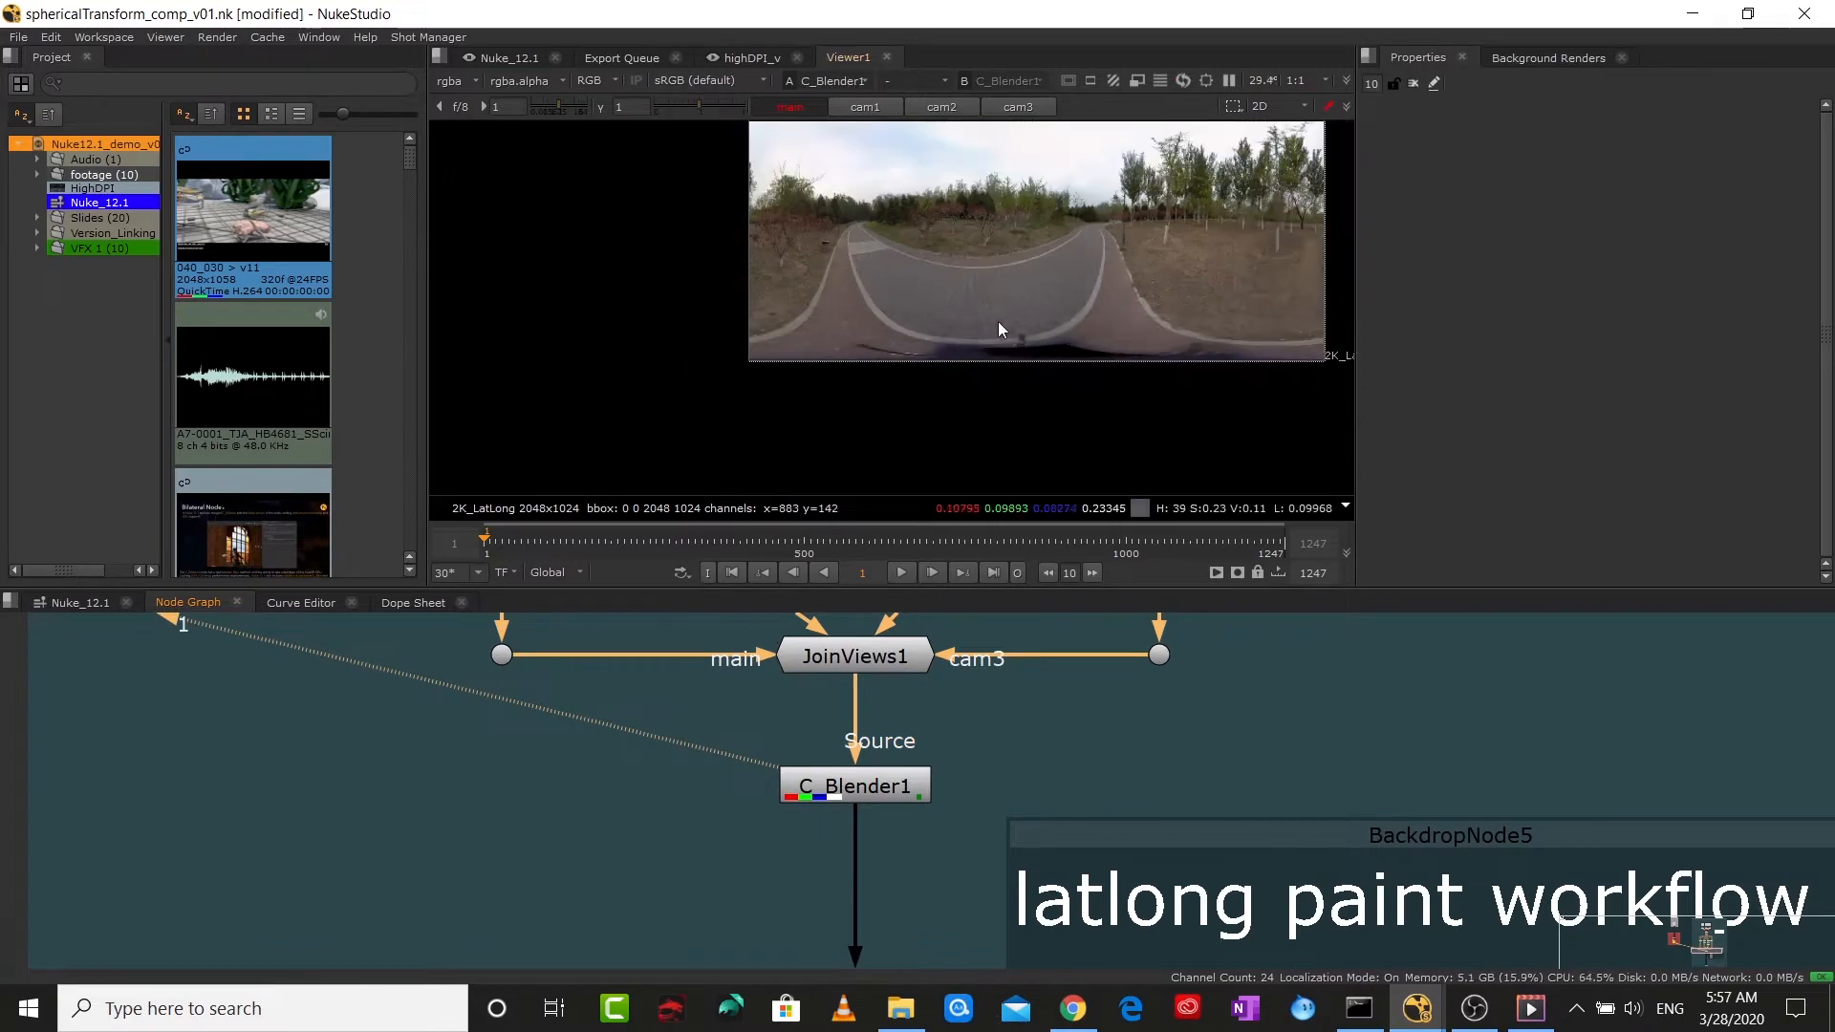
scroll(794, 373, "up", 4)
left_click_drag(998, 322, 908, 324)
scroll(794, 372, "down", 1)
scroll(866, 342, "up", 3)
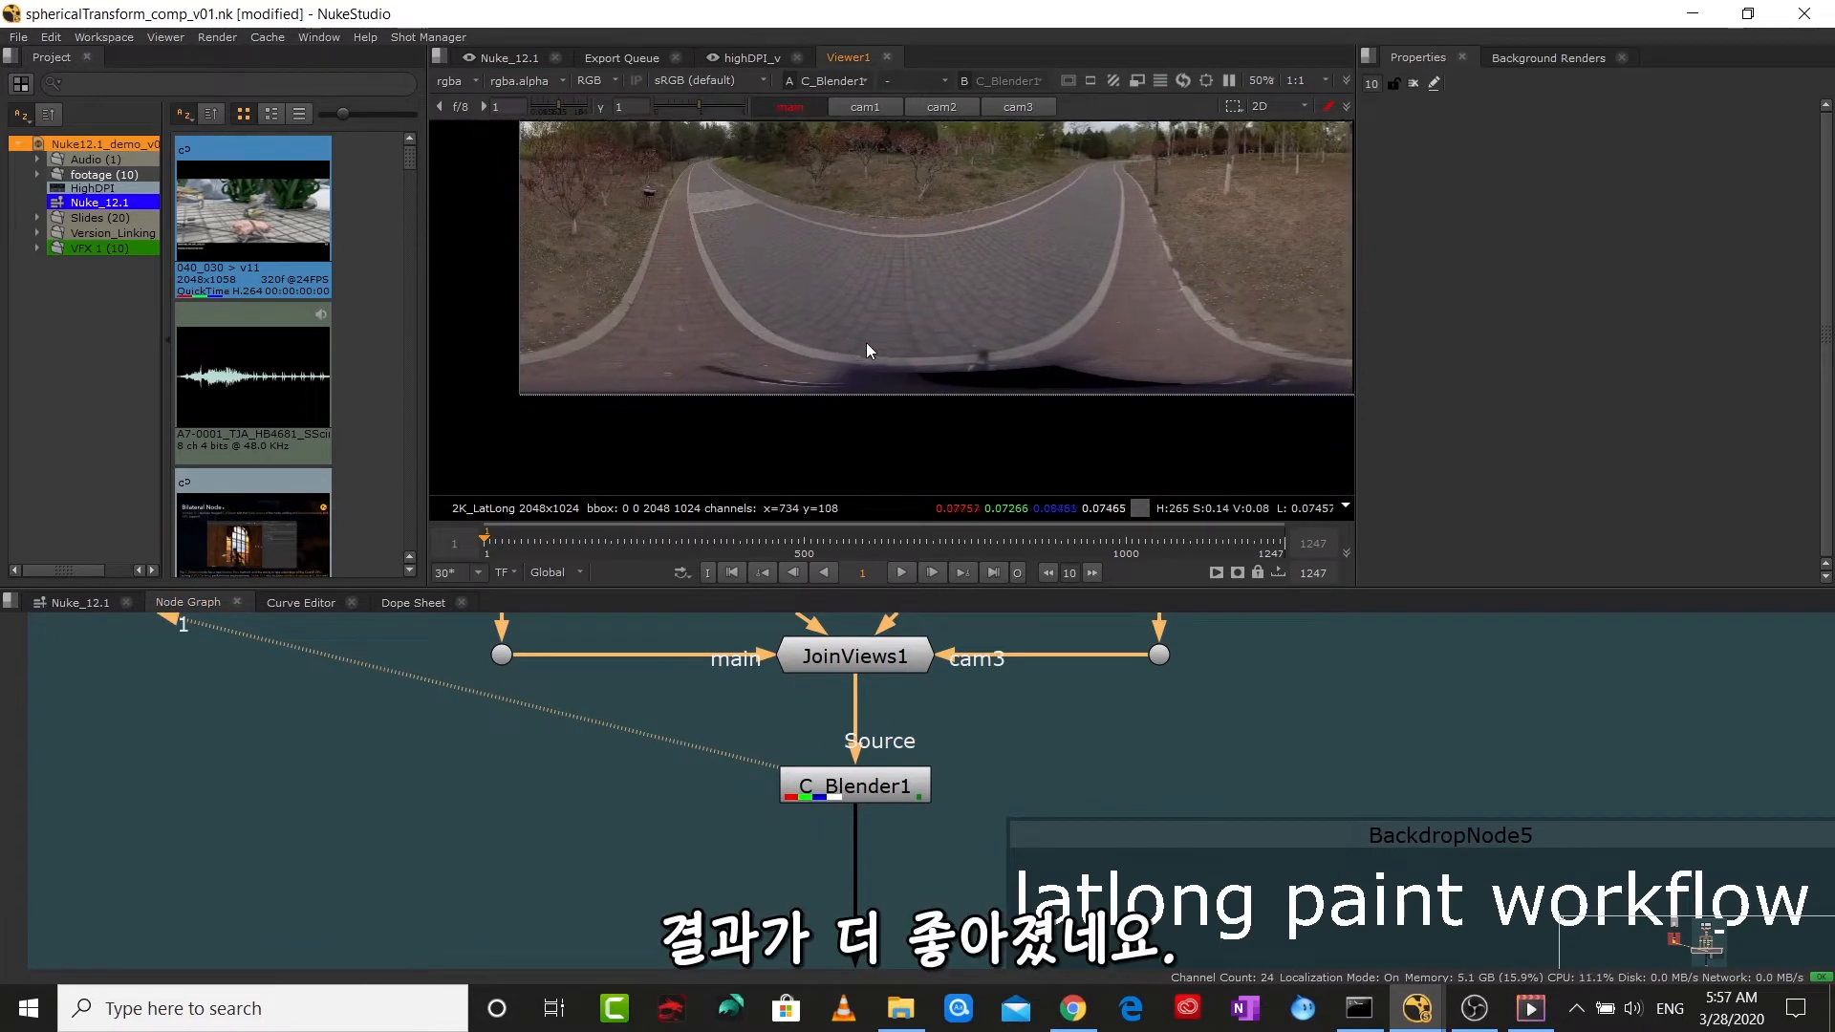
scroll(859, 345, "down", 4)
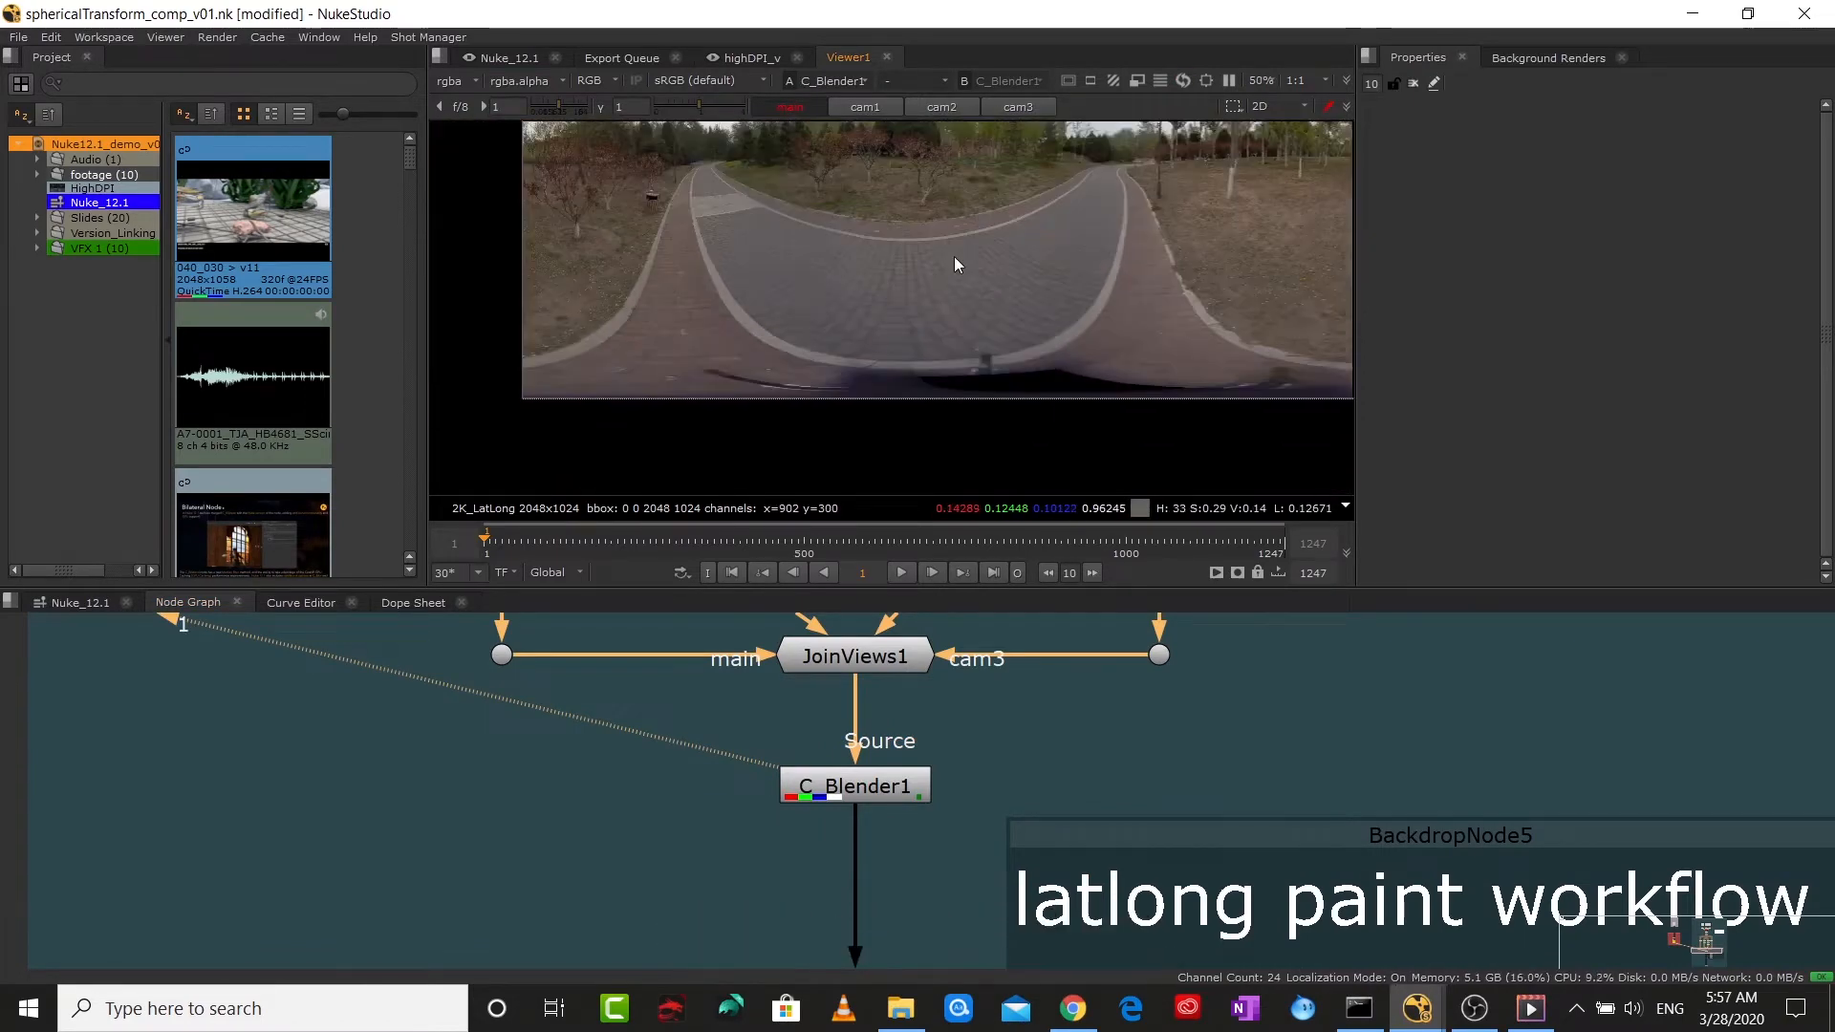
scroll(955, 793, "down", 2)
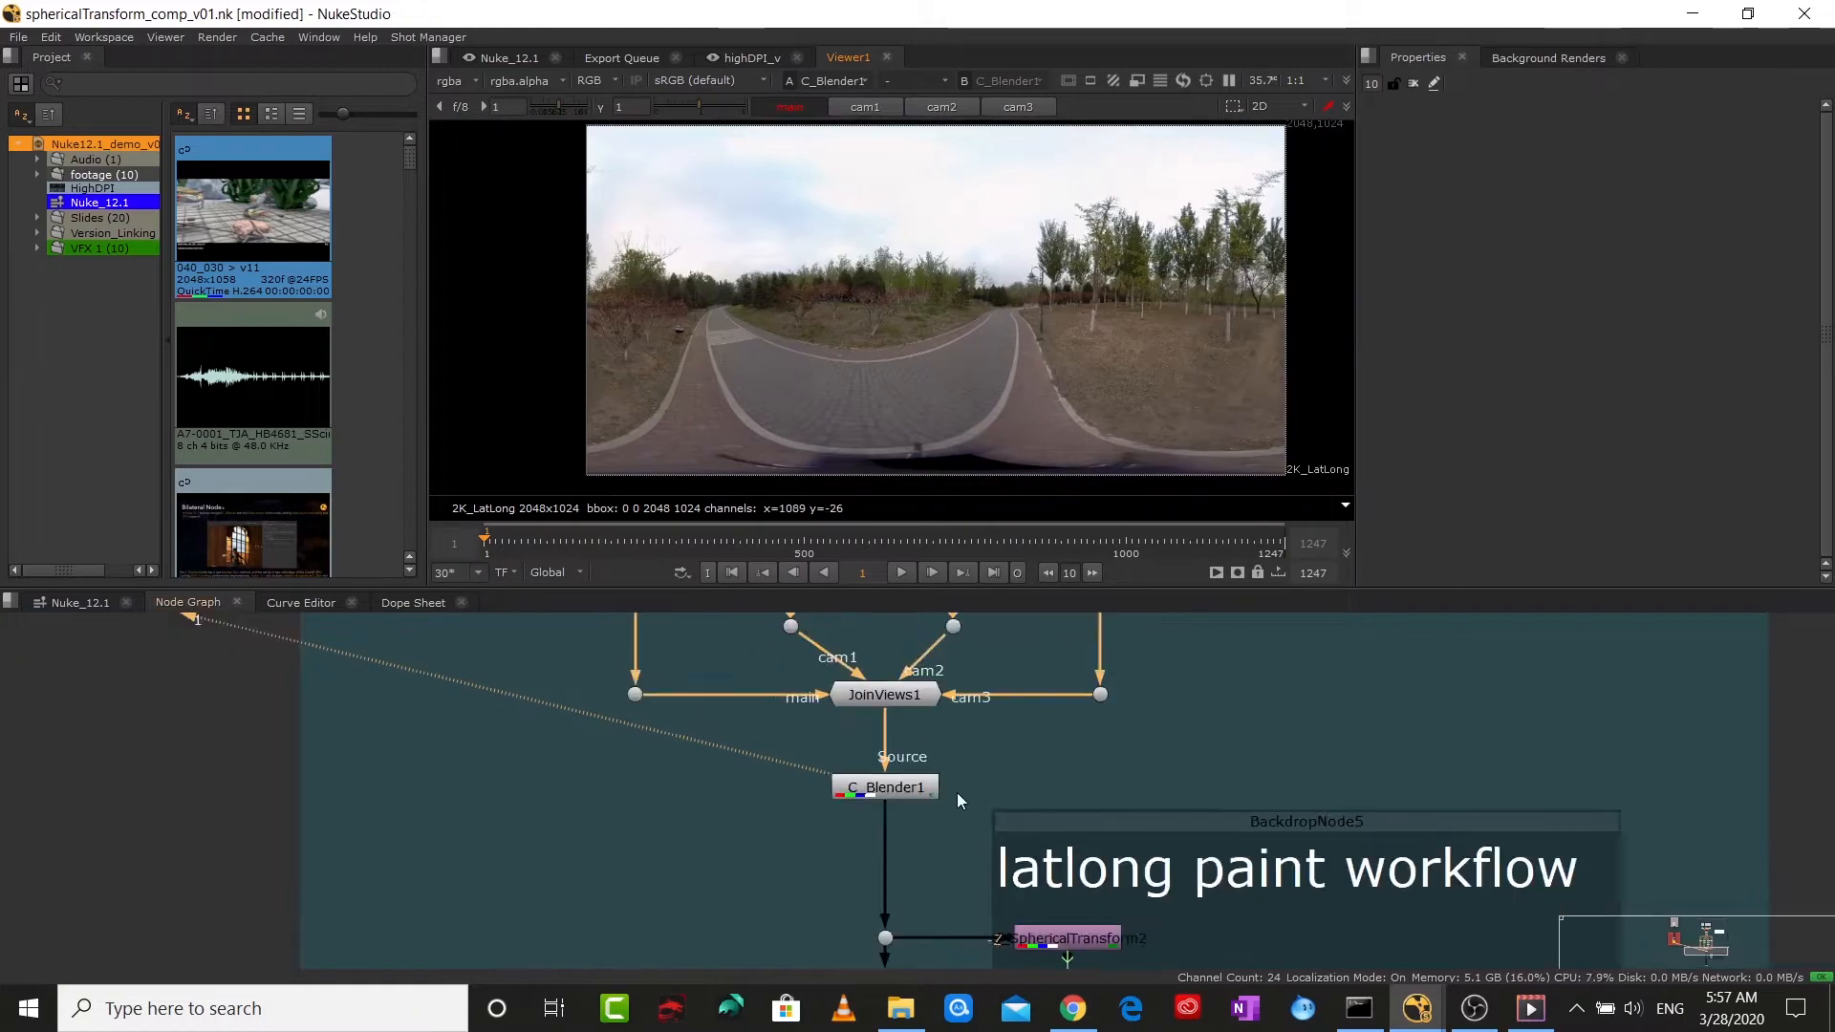
- View C_SphericalTransform2 in the latlong paint workflow and open its properties to examine the downward rectilinear projection
scroll(823, 759, "down", 2)
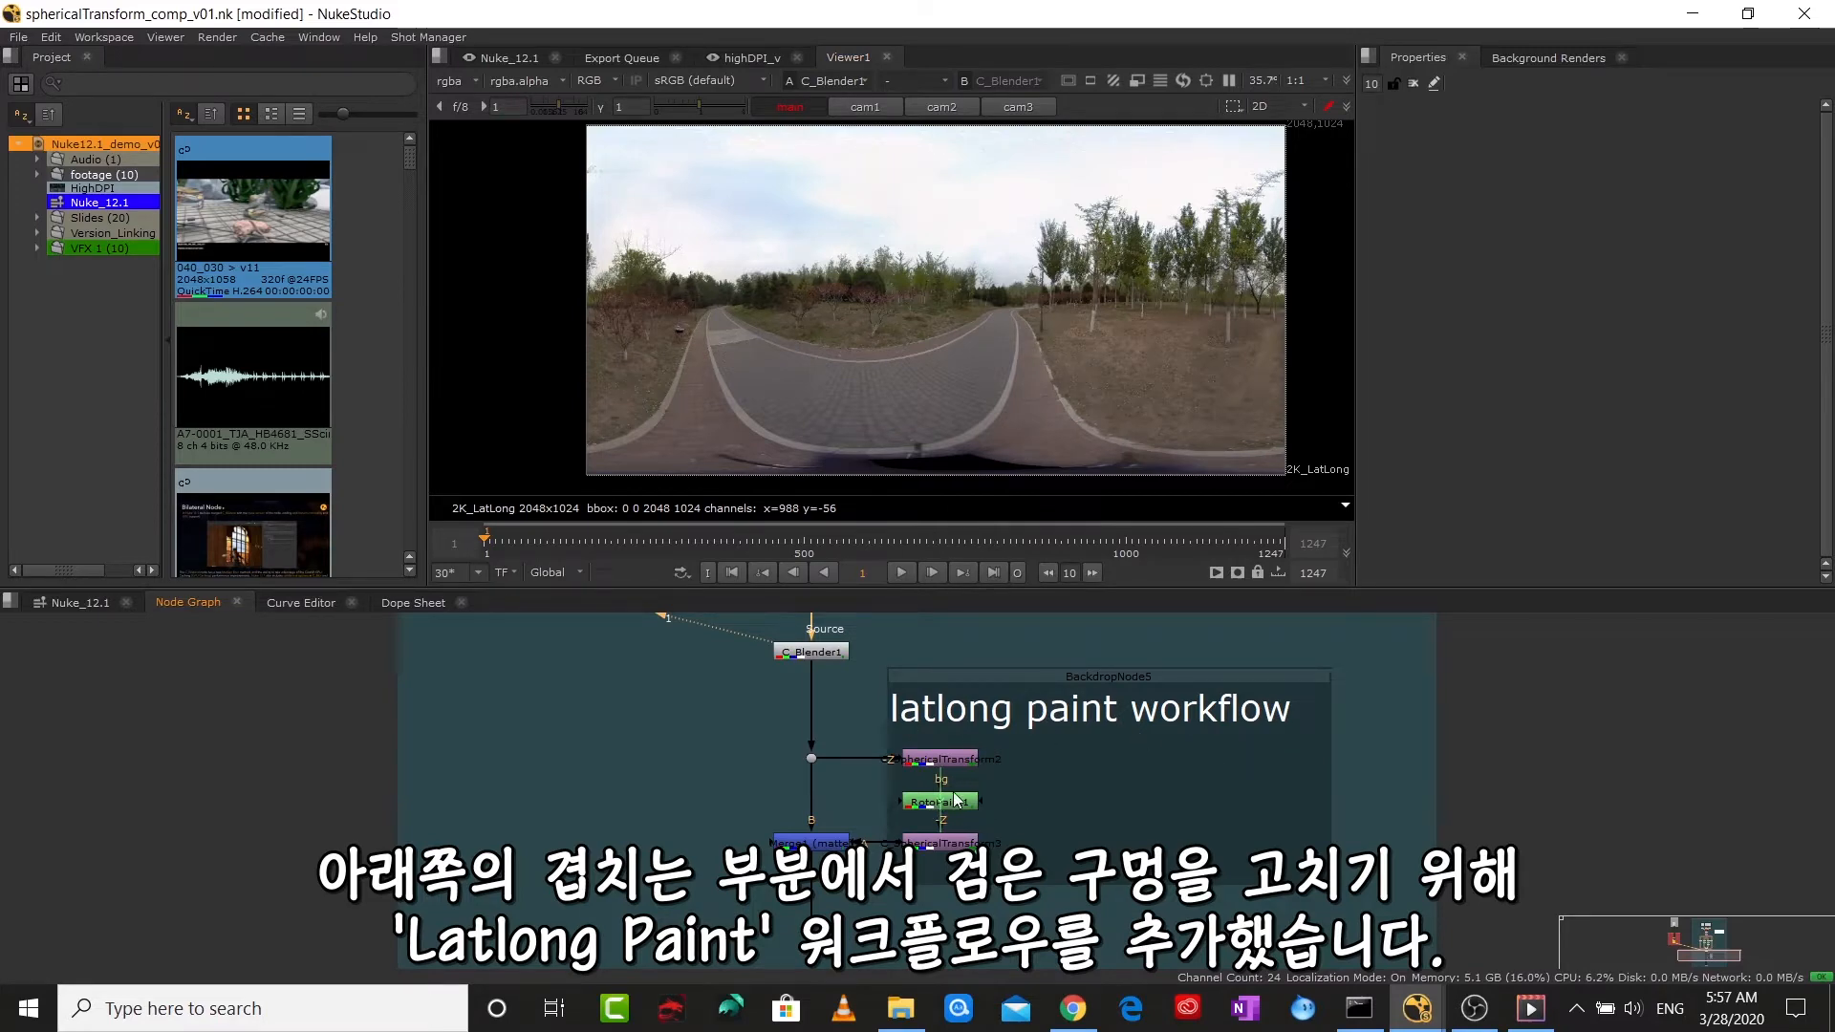
scroll(956, 799, "up", 4)
left_click(966, 694)
key("1")
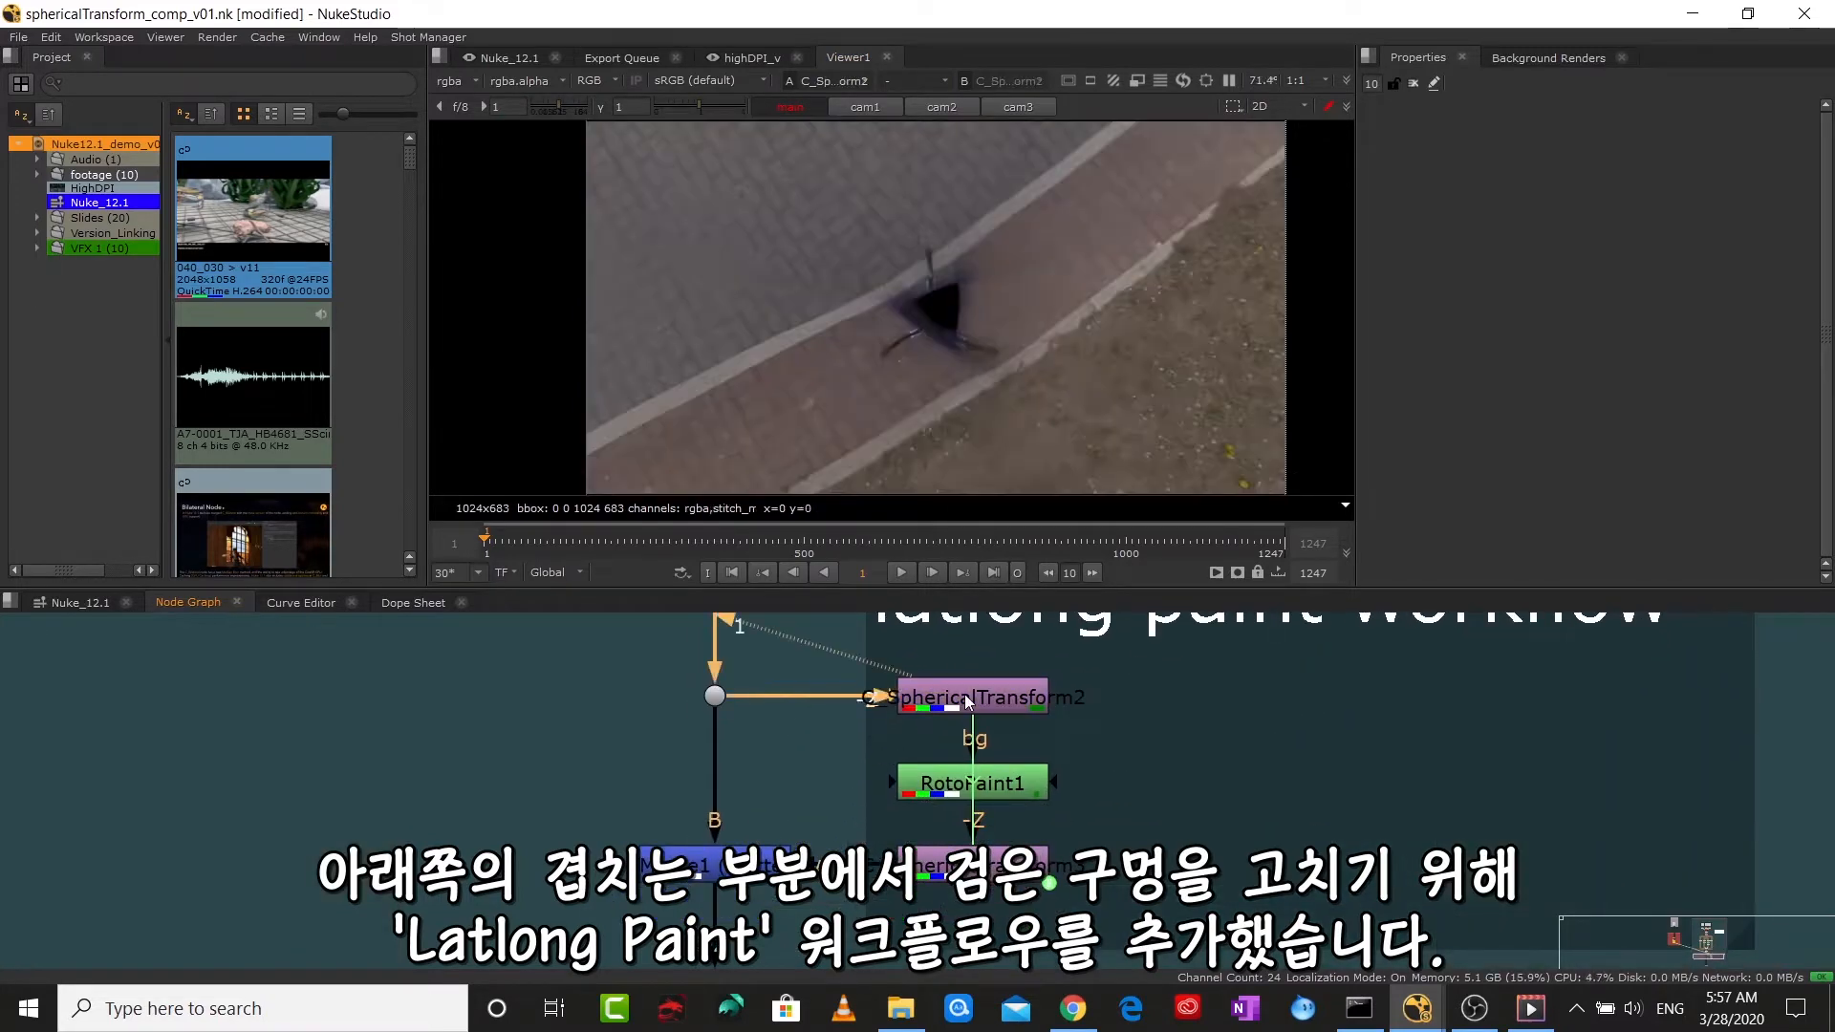
double_click(967, 699)
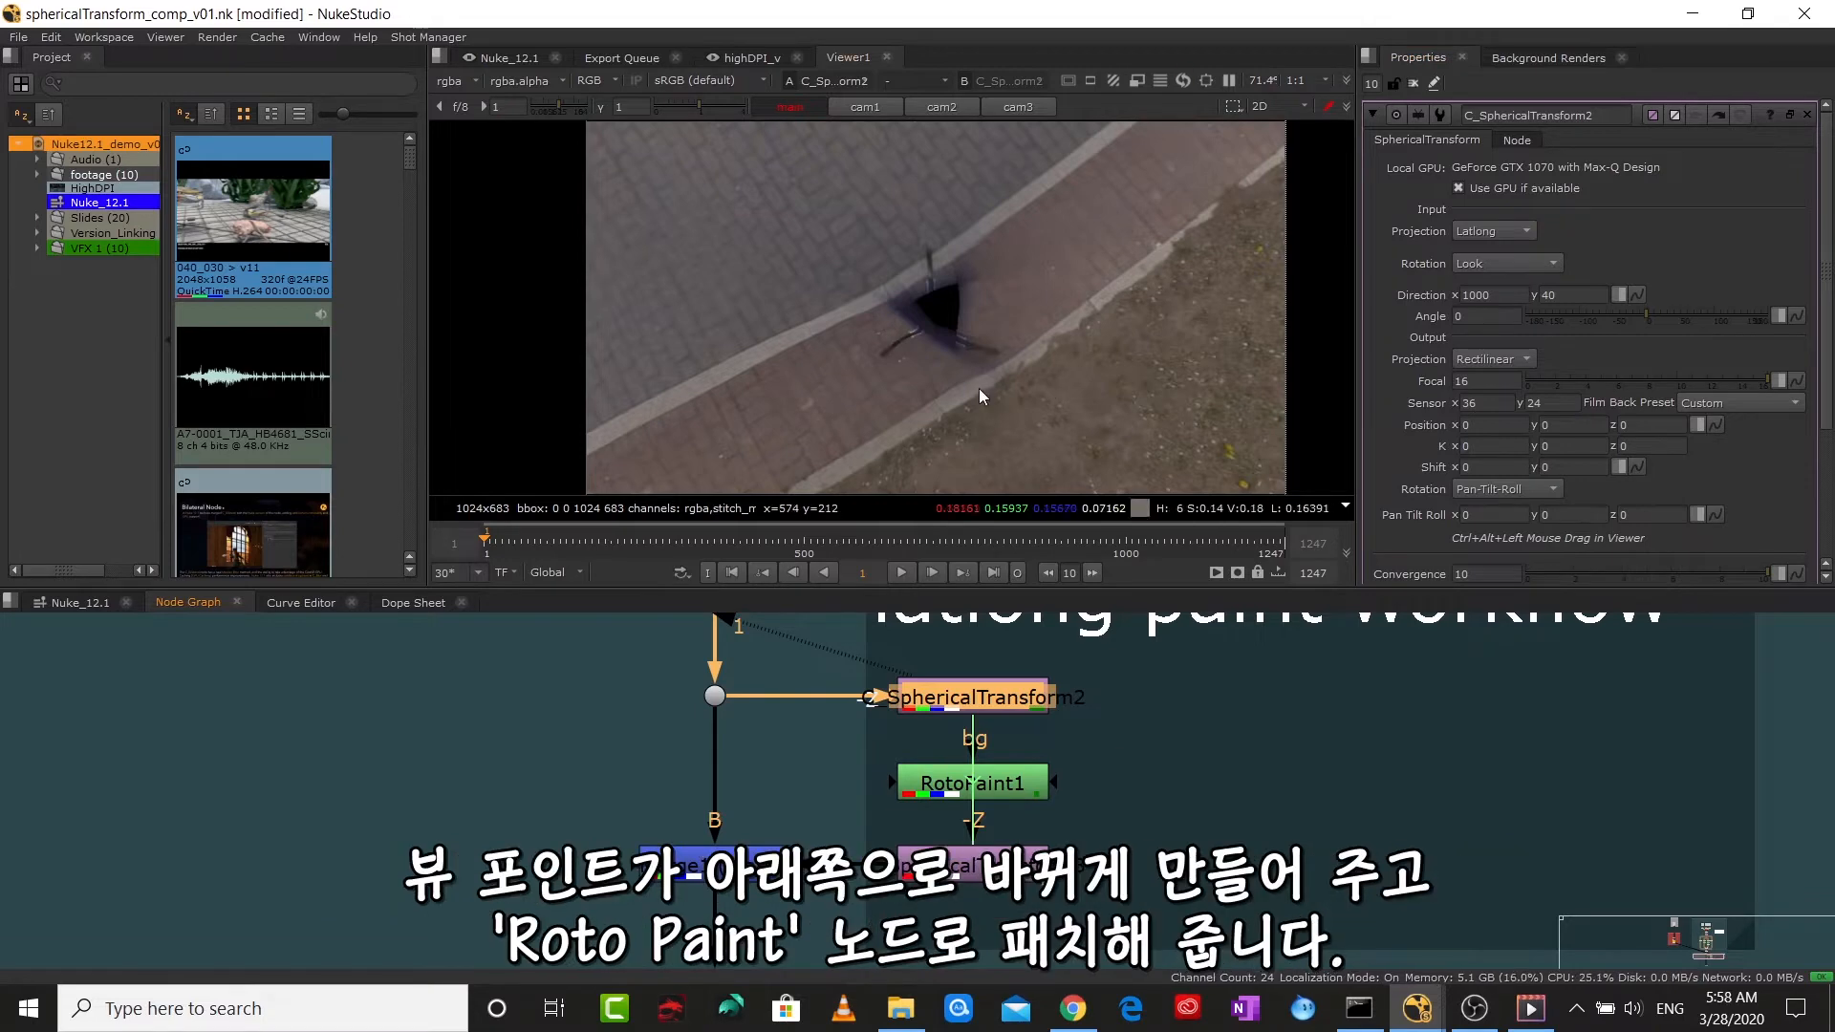
- View RotoPaint1's patched ground, then view C_SphericalTransform3 and open its properties to examine the conversion back to latlong
left_click(965, 787)
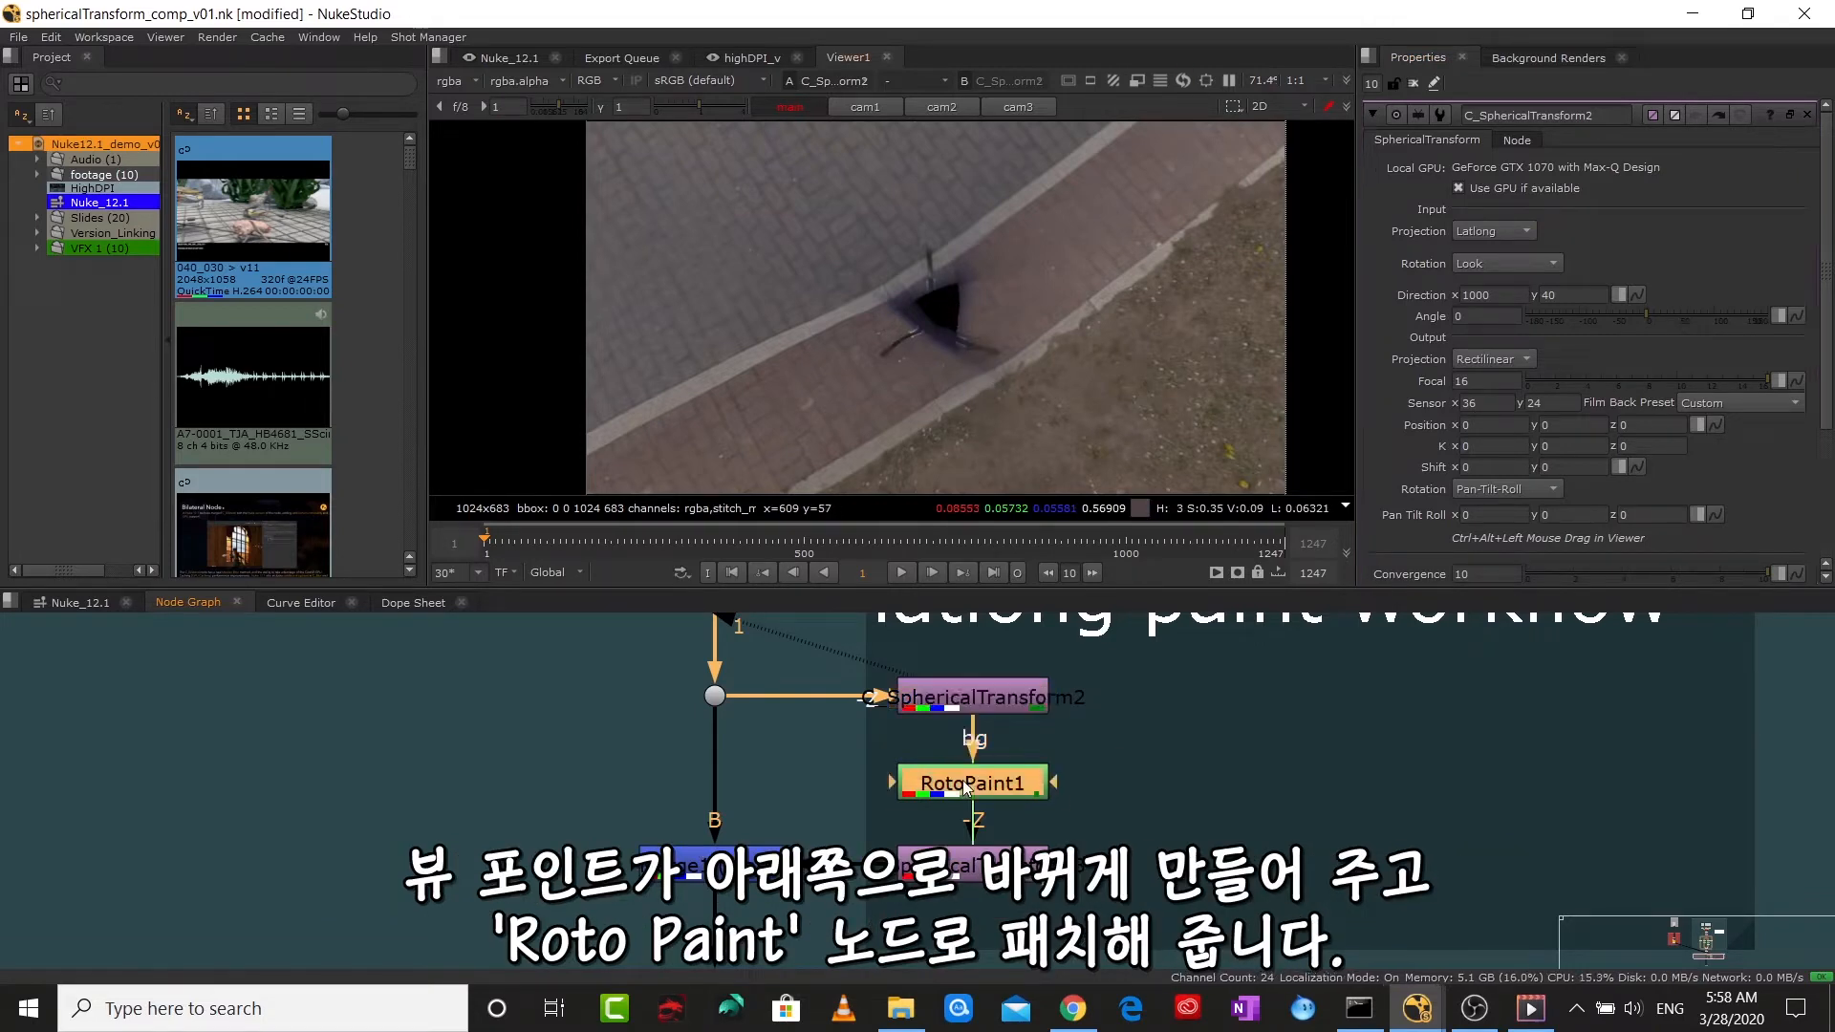
key("1")
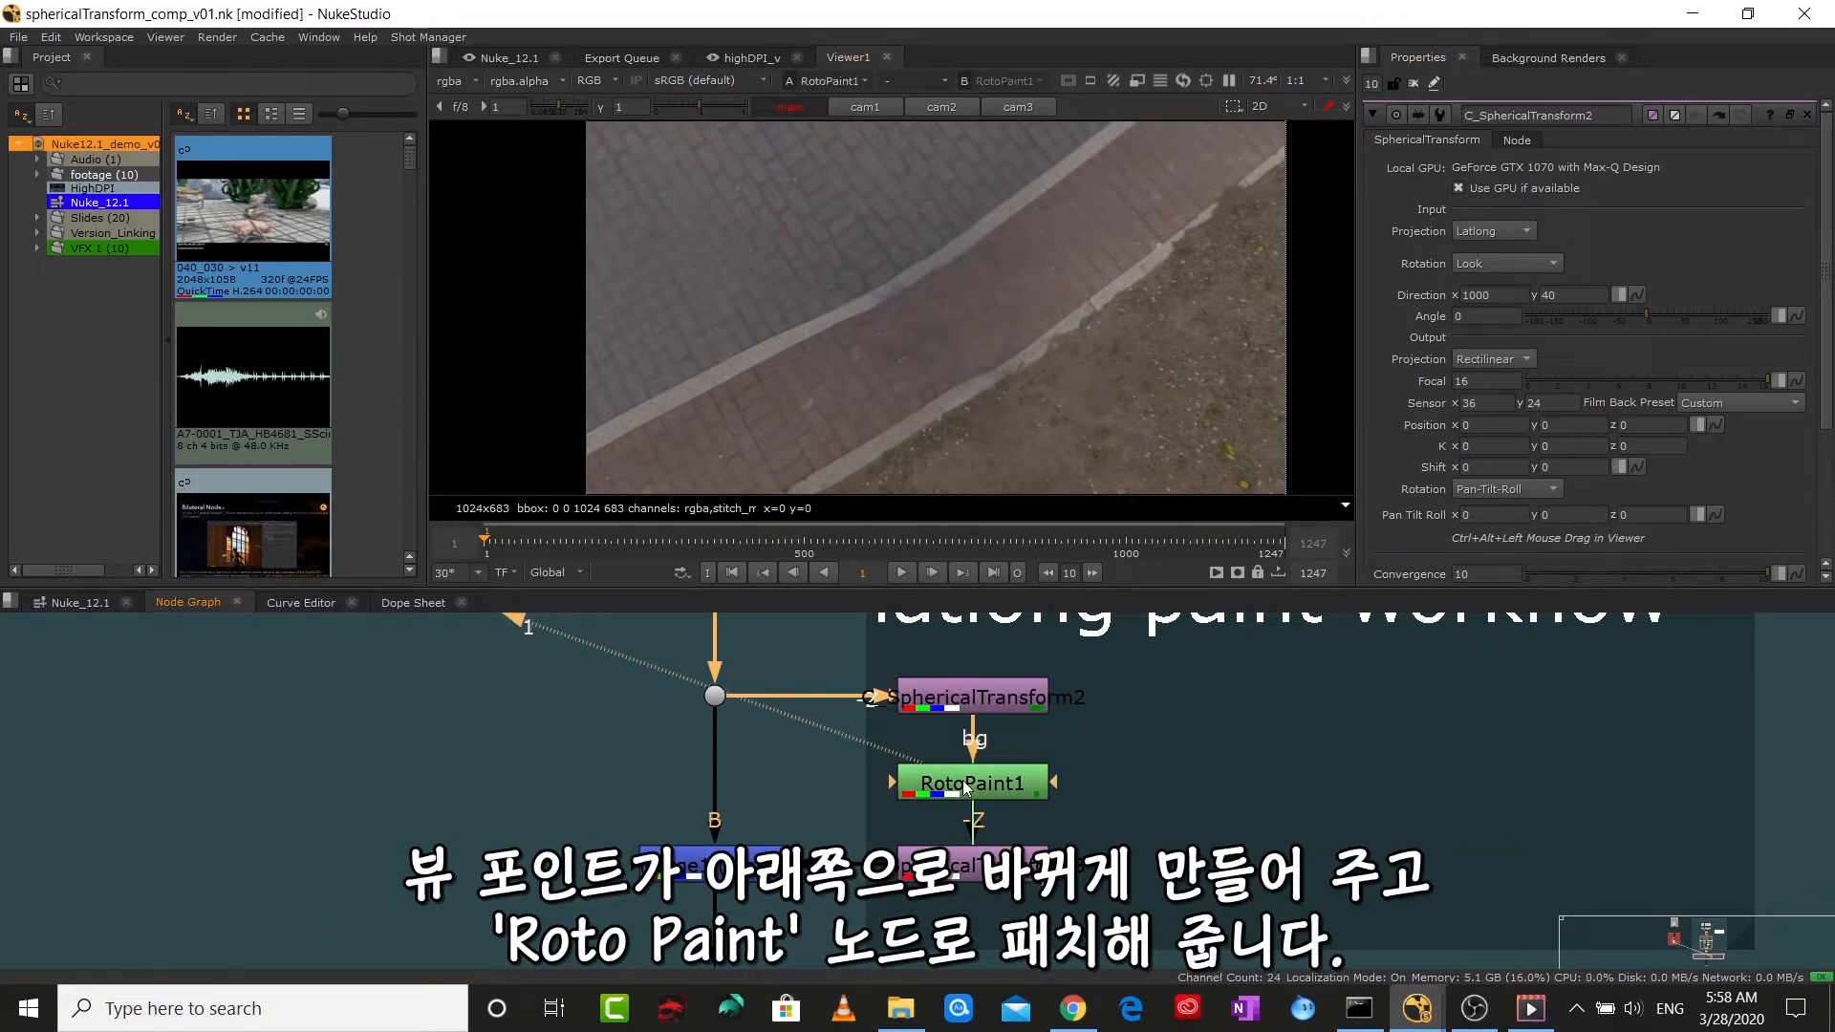
left_click(970, 868)
key("1")
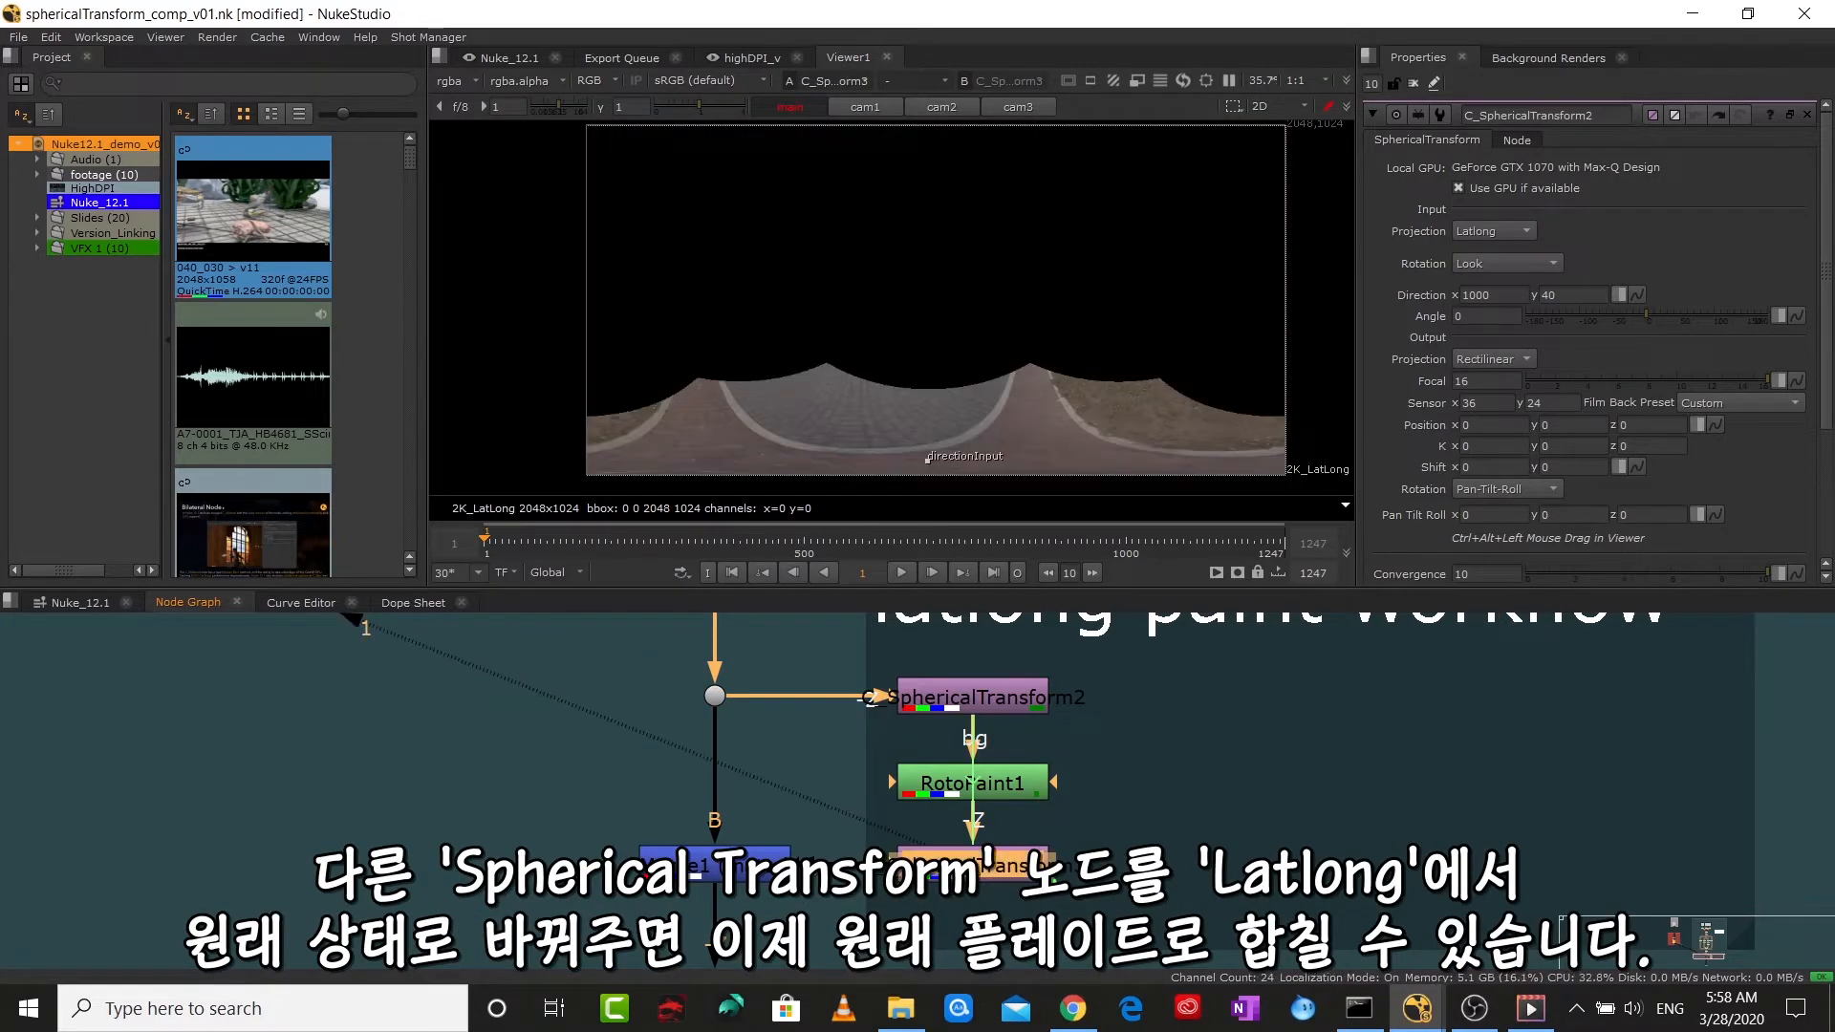
double_click(970, 868)
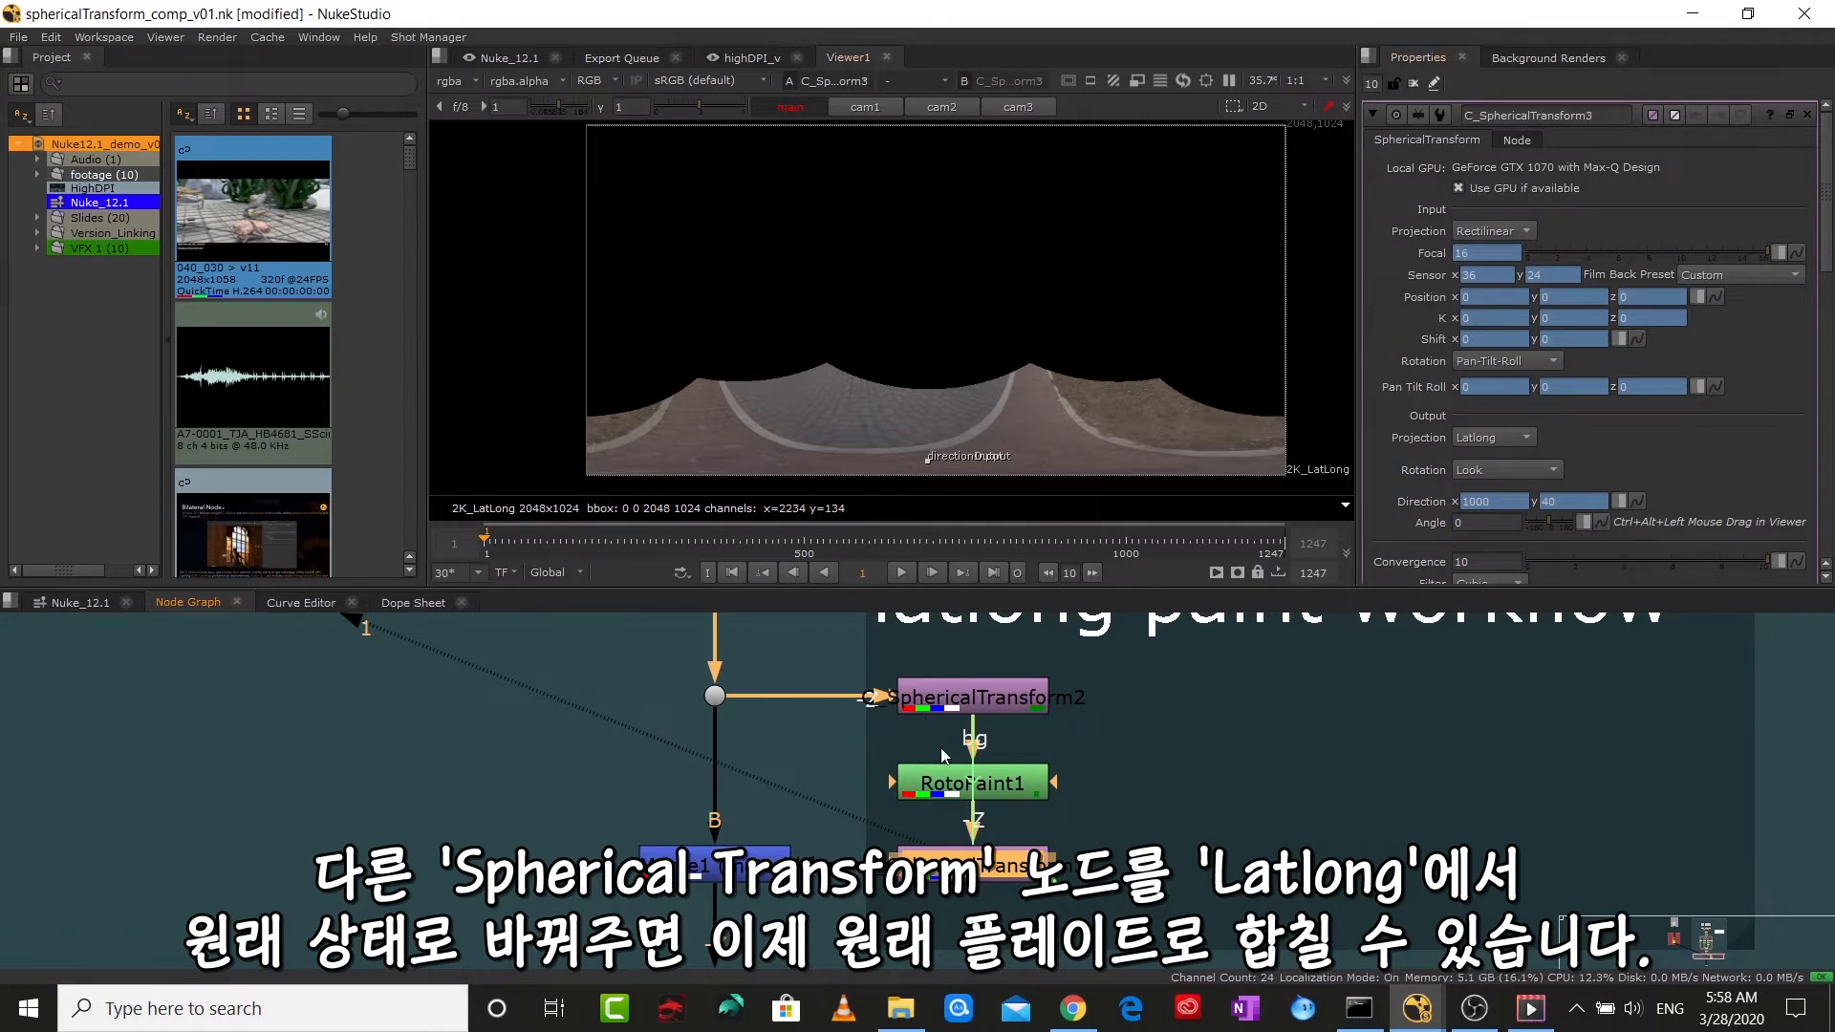
key("Escape")
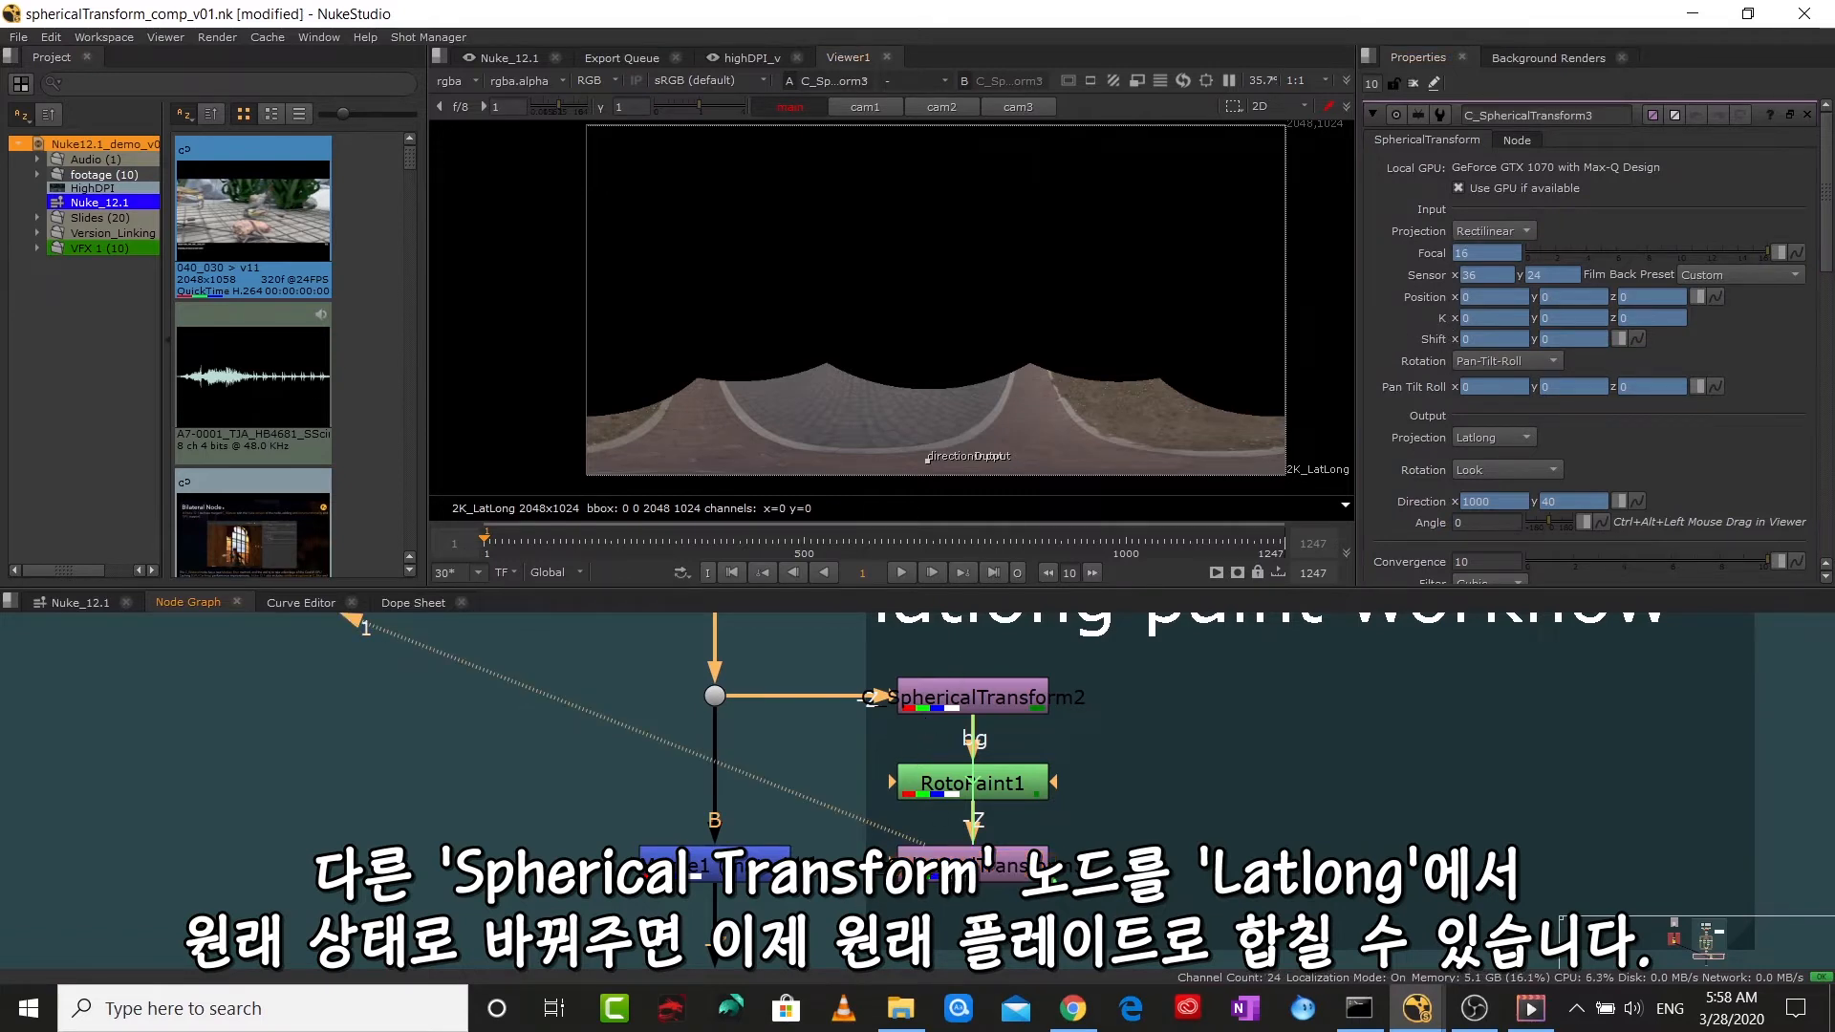
- View Merge1's output and examine the patched ground in the completed latlong image
key("1")
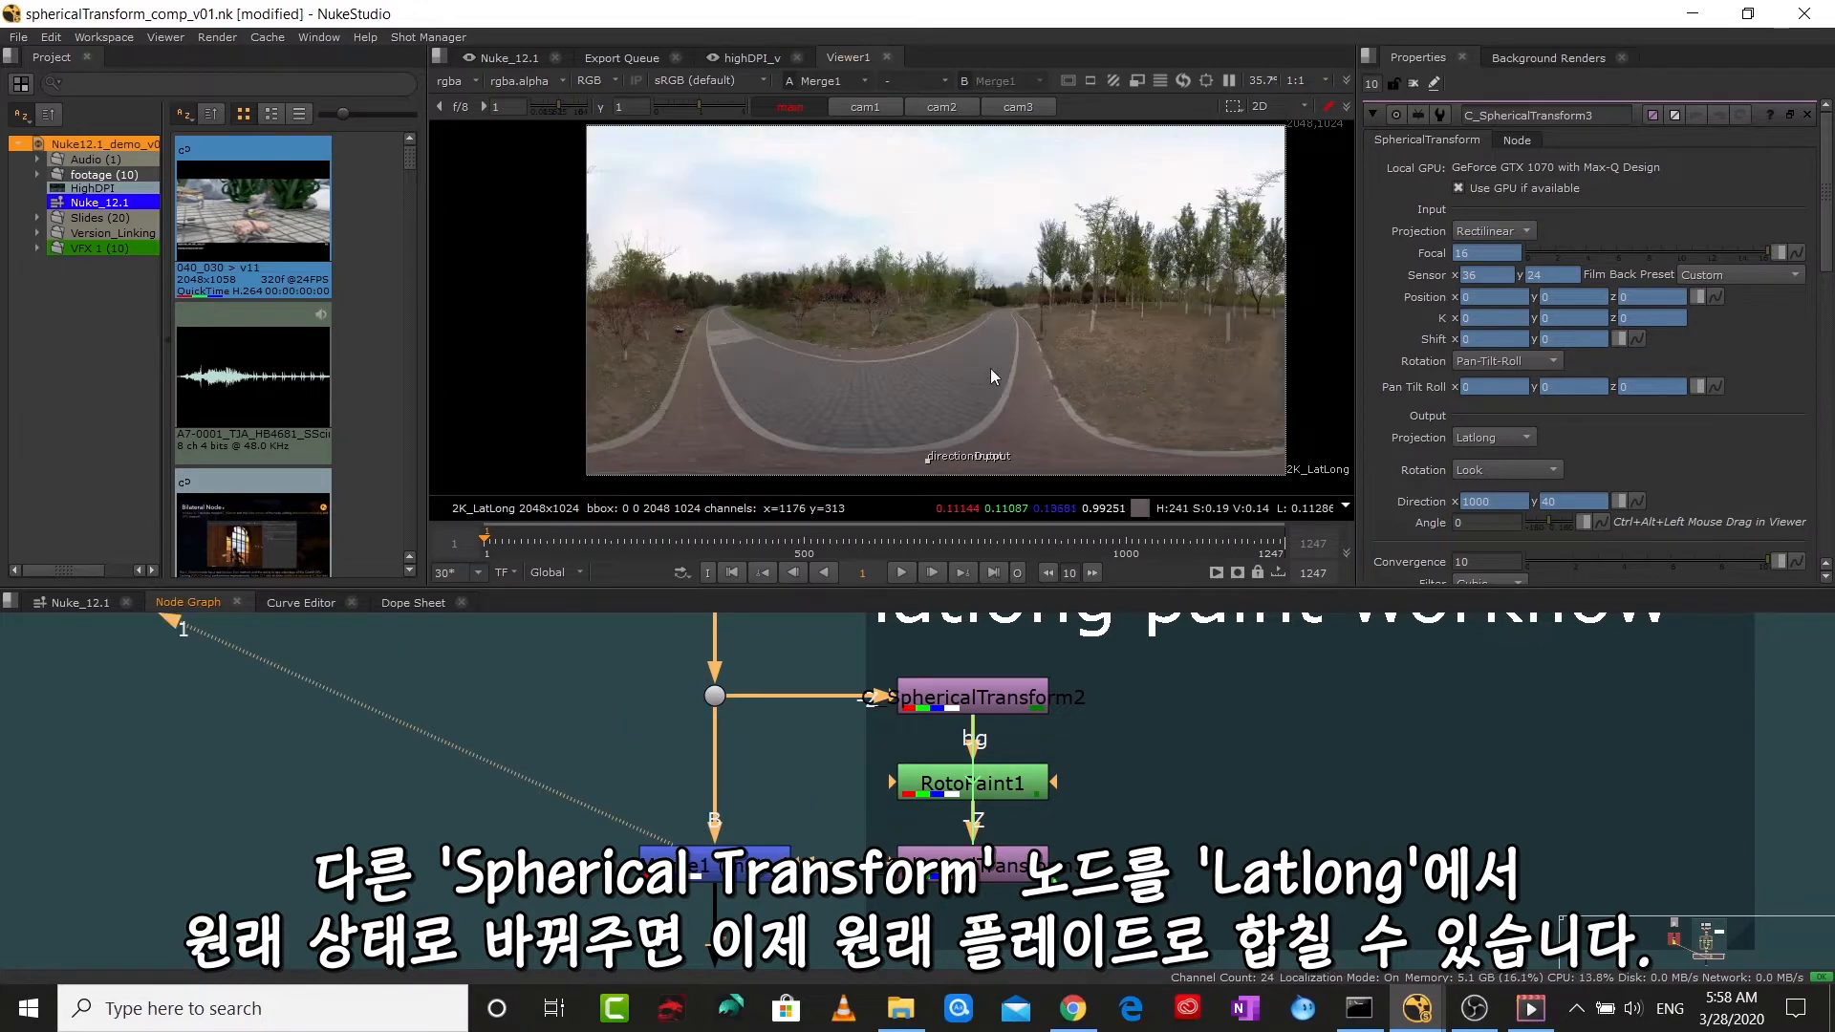
left_click_drag(1018, 377, 936, 329)
scroll(898, 325, "up", 3)
scroll(909, 325, "down", 3)
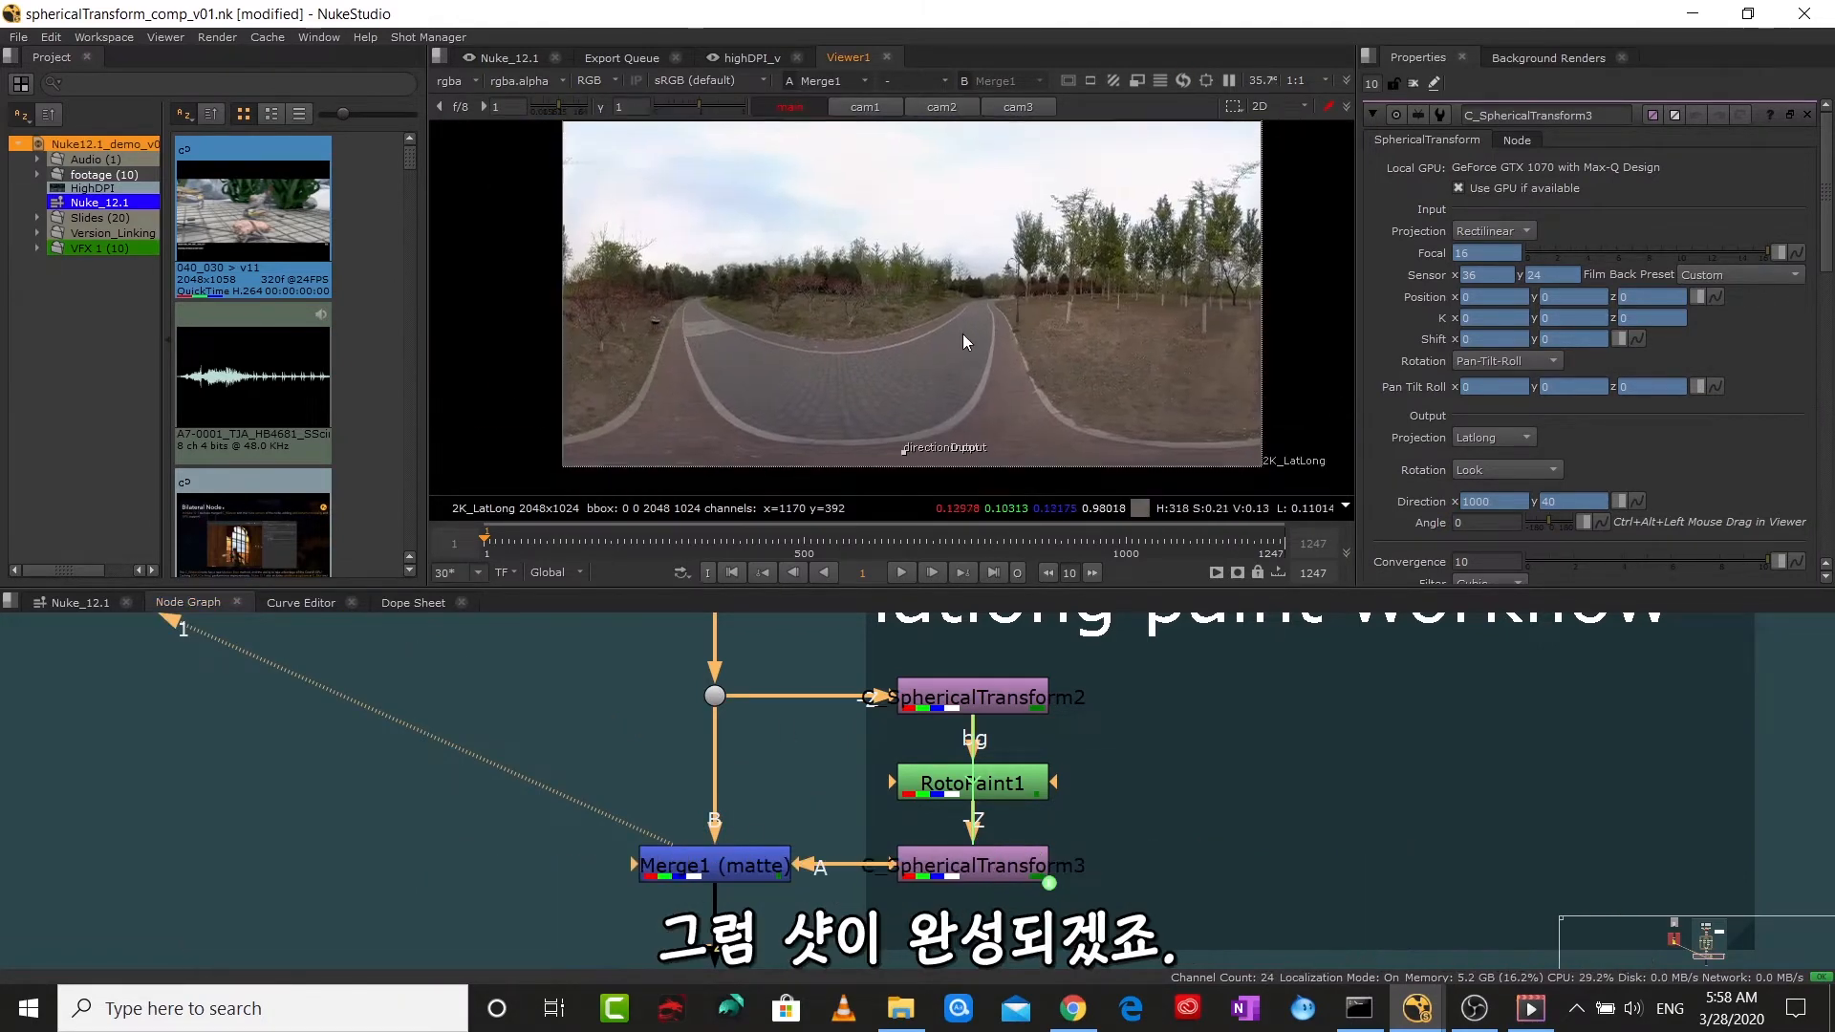
- Open and view SphericalTransform1 at the end of the node tree to examine its mirror ball output
scroll(847, 734, "down", 3)
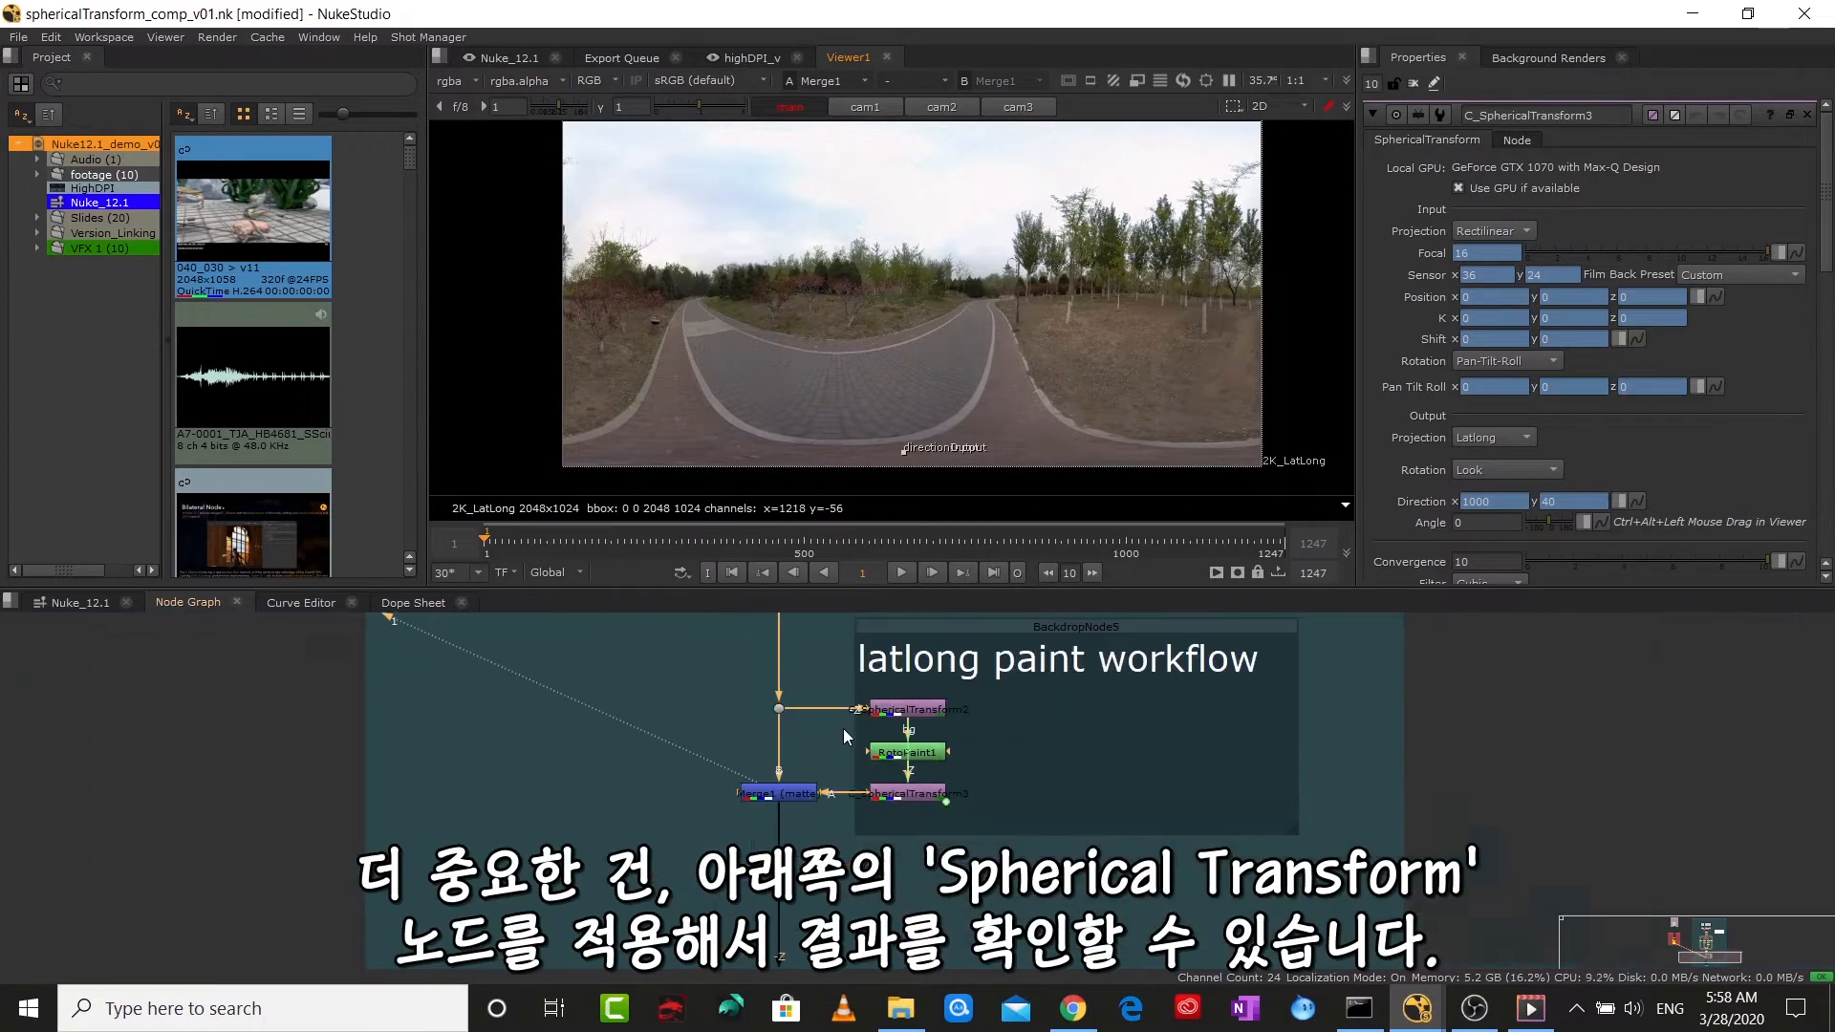
left_click_drag(889, 893, 1012, 648)
left_click_drag(873, 786, 919, 751)
scroll(919, 749, "up", 4)
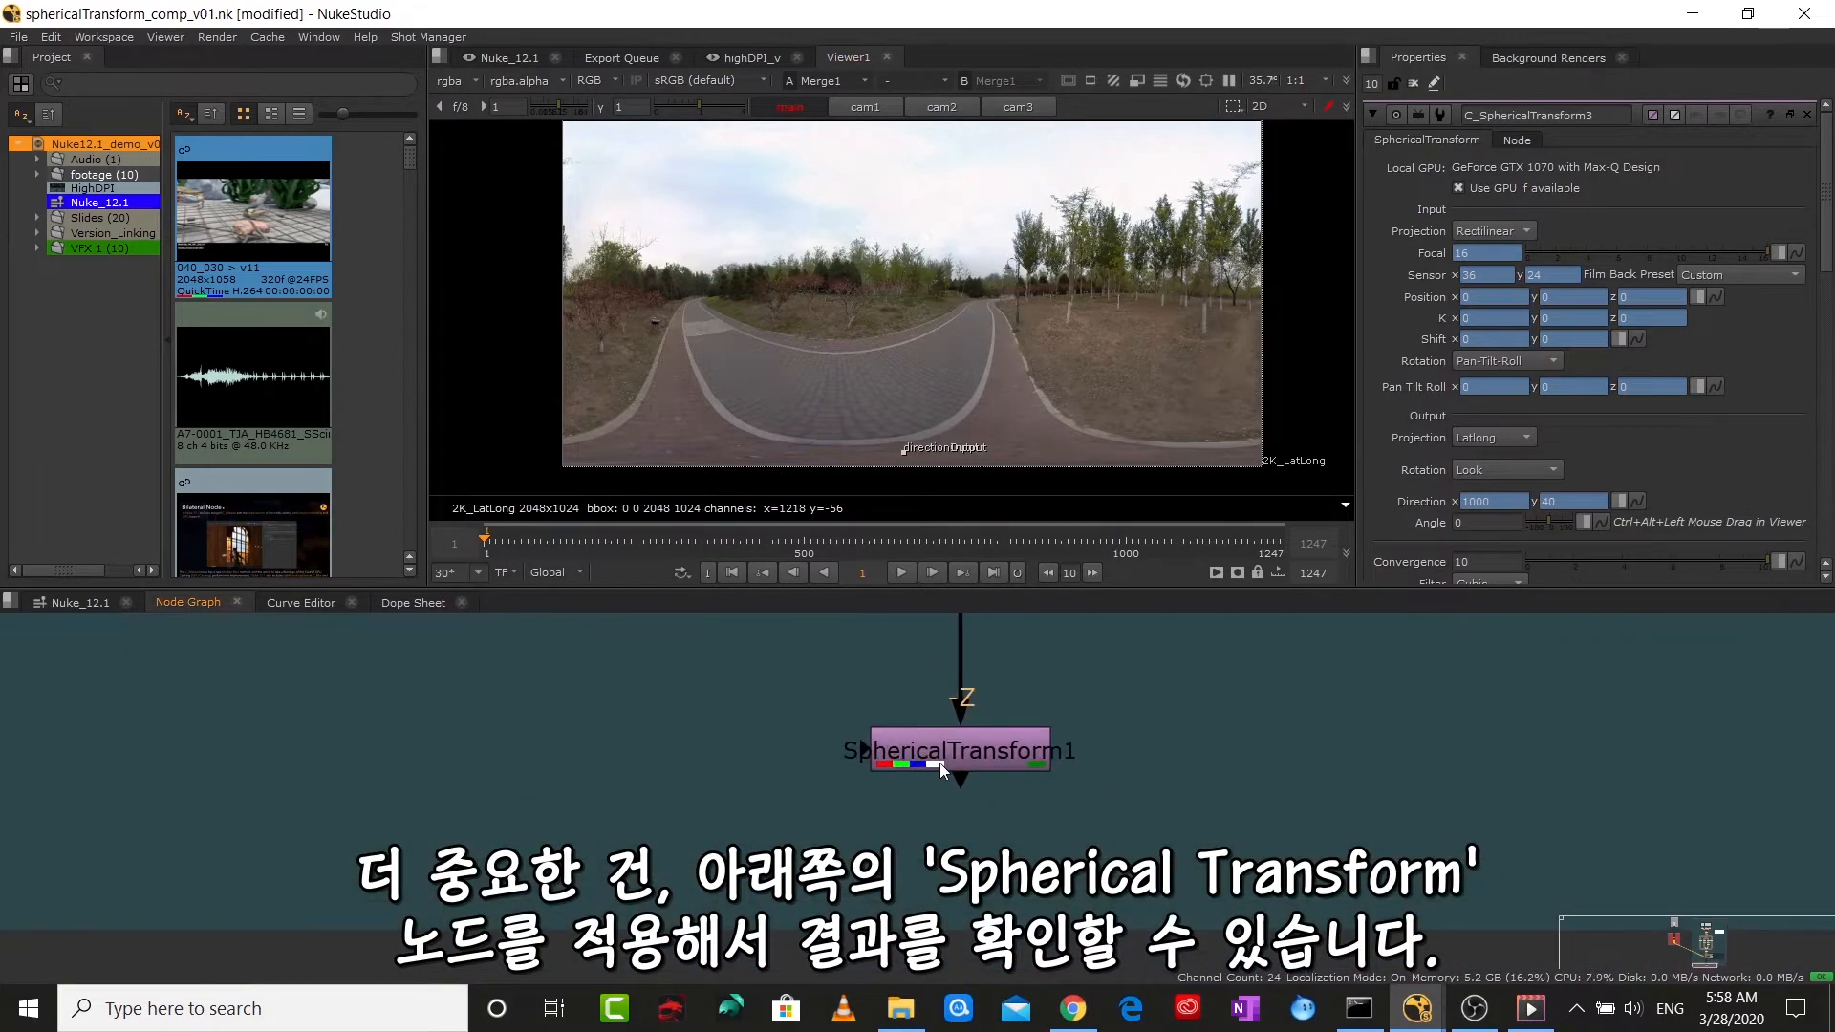
double_click(952, 753)
key("1")
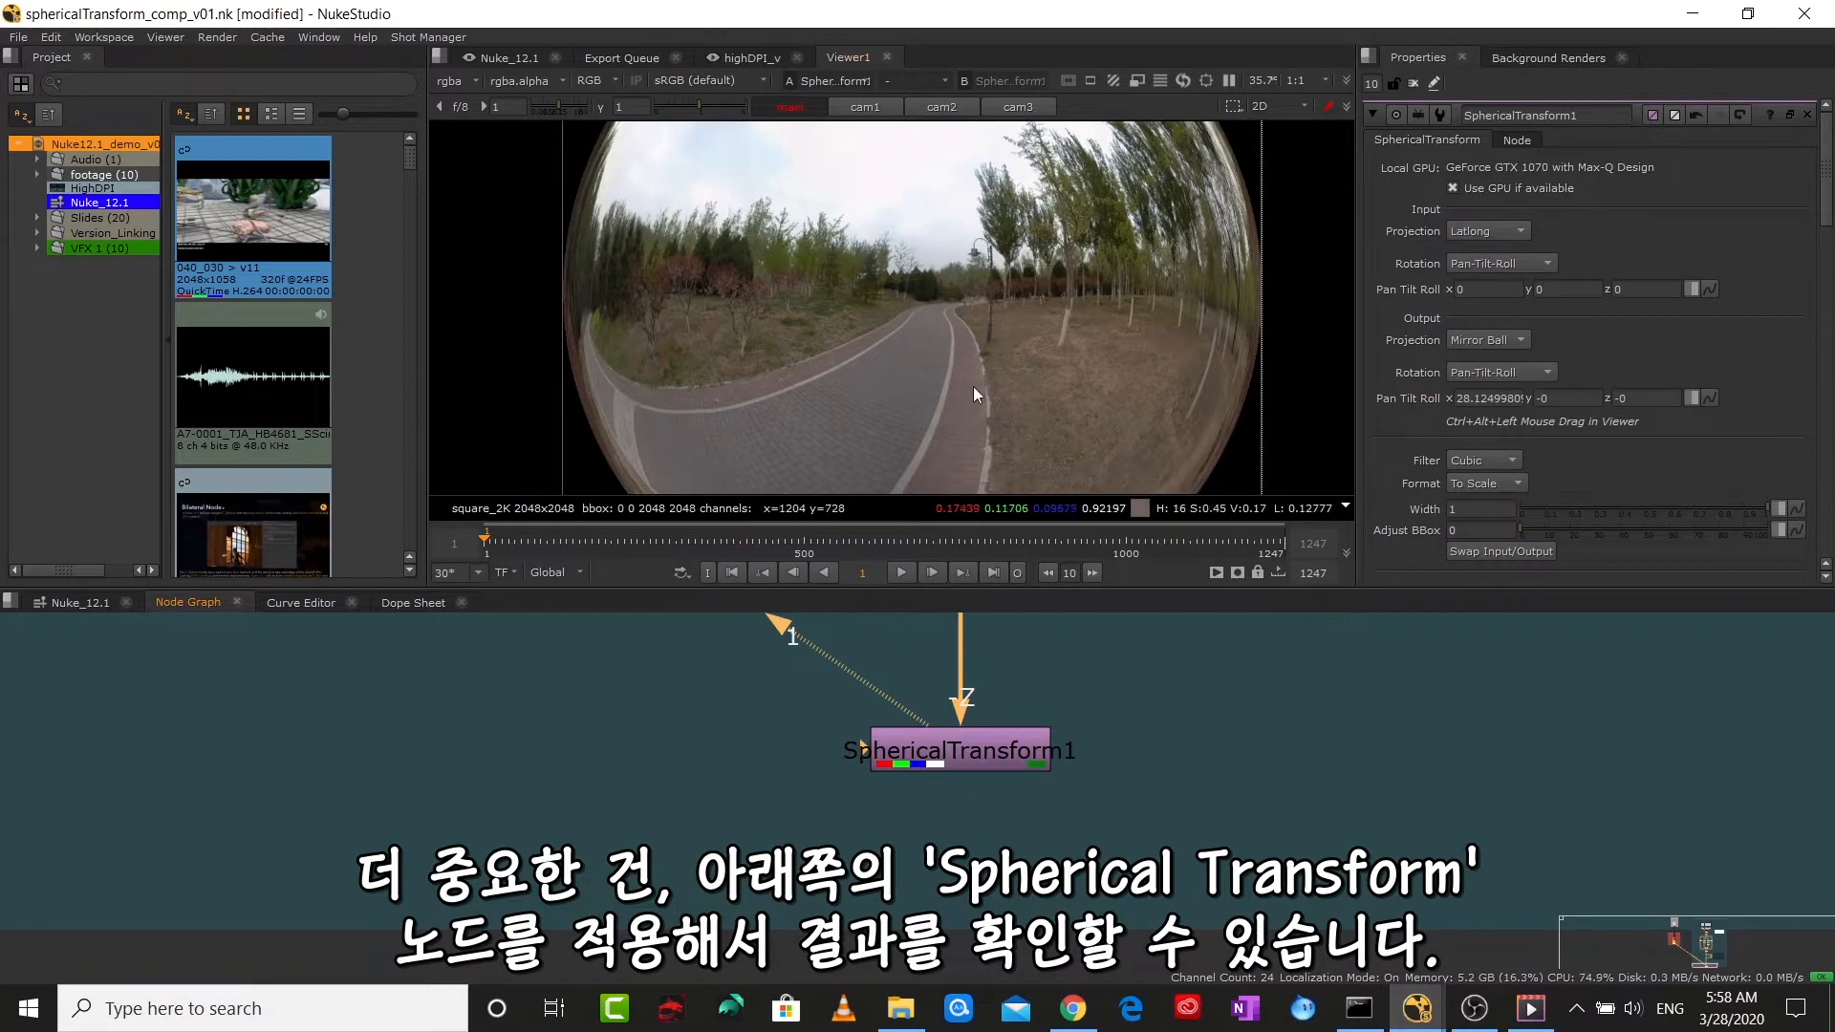
scroll(966, 372, "down", 4)
scroll(956, 345, "up", 2)
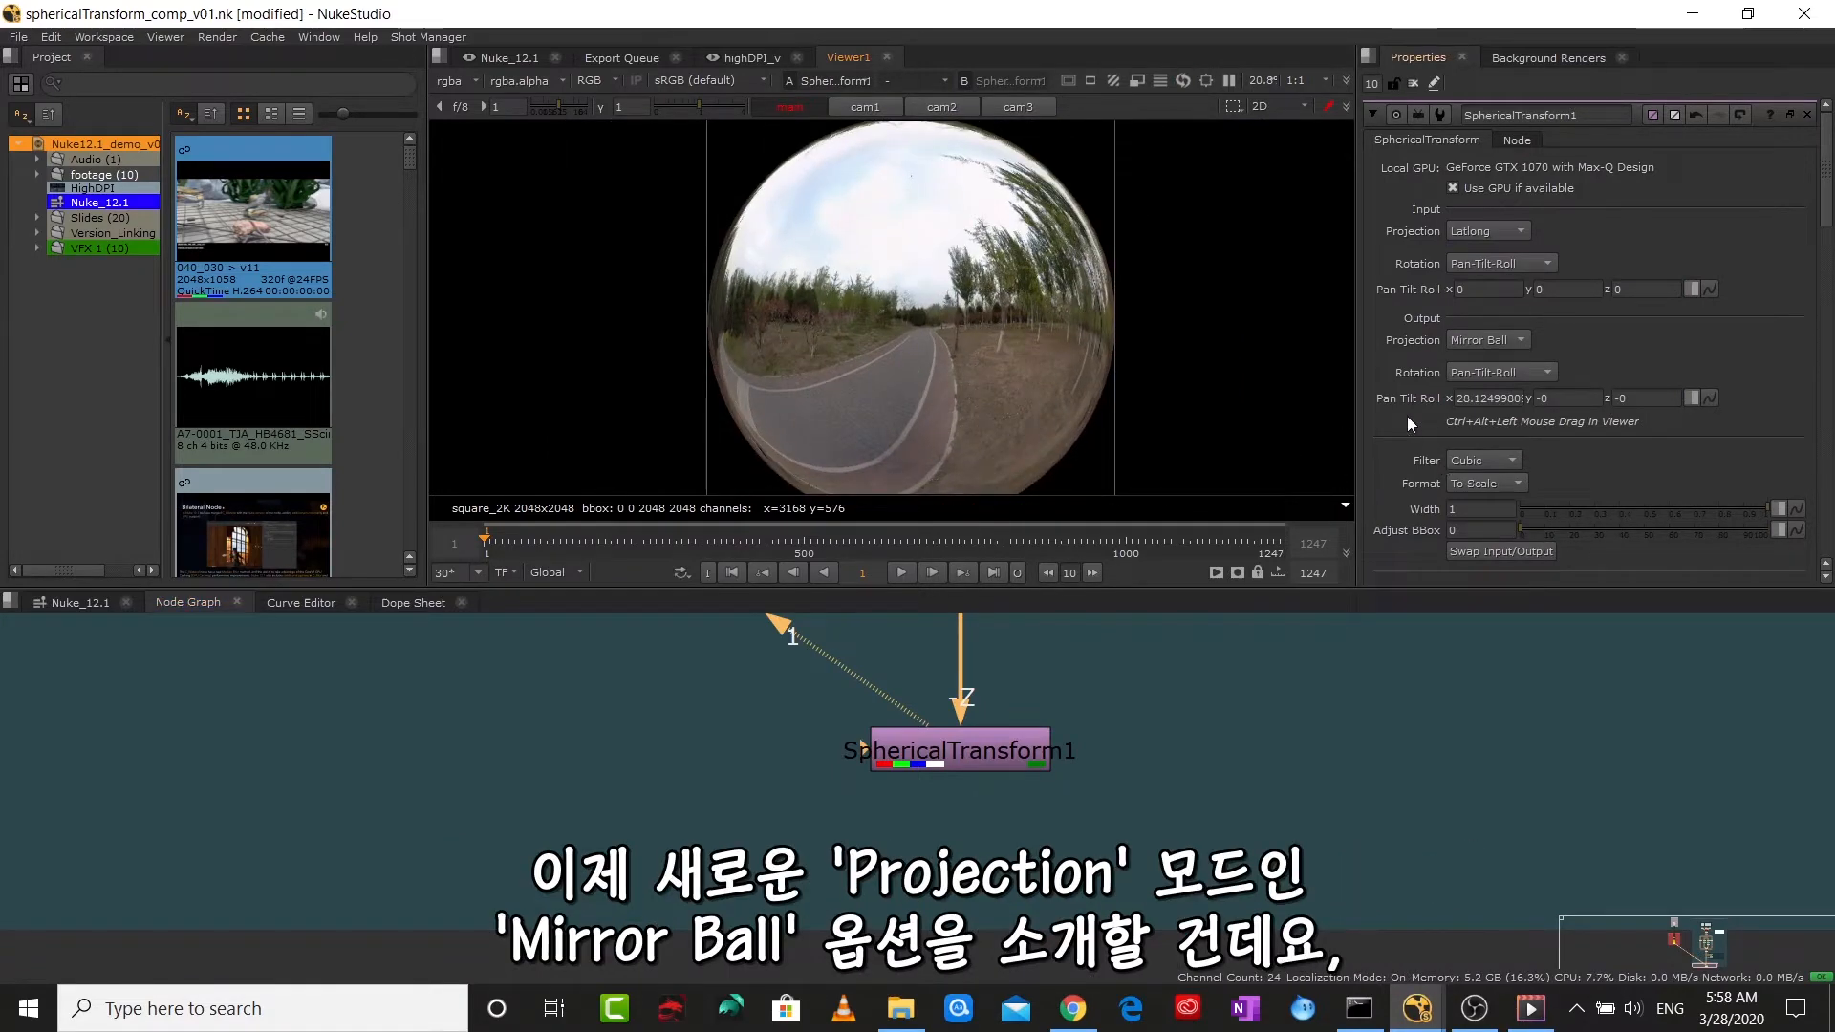
- Show SphericalTransform1's output projection modes with Mirror Ball kept, and frame the whole ball in the viewer
left_click(1496, 344)
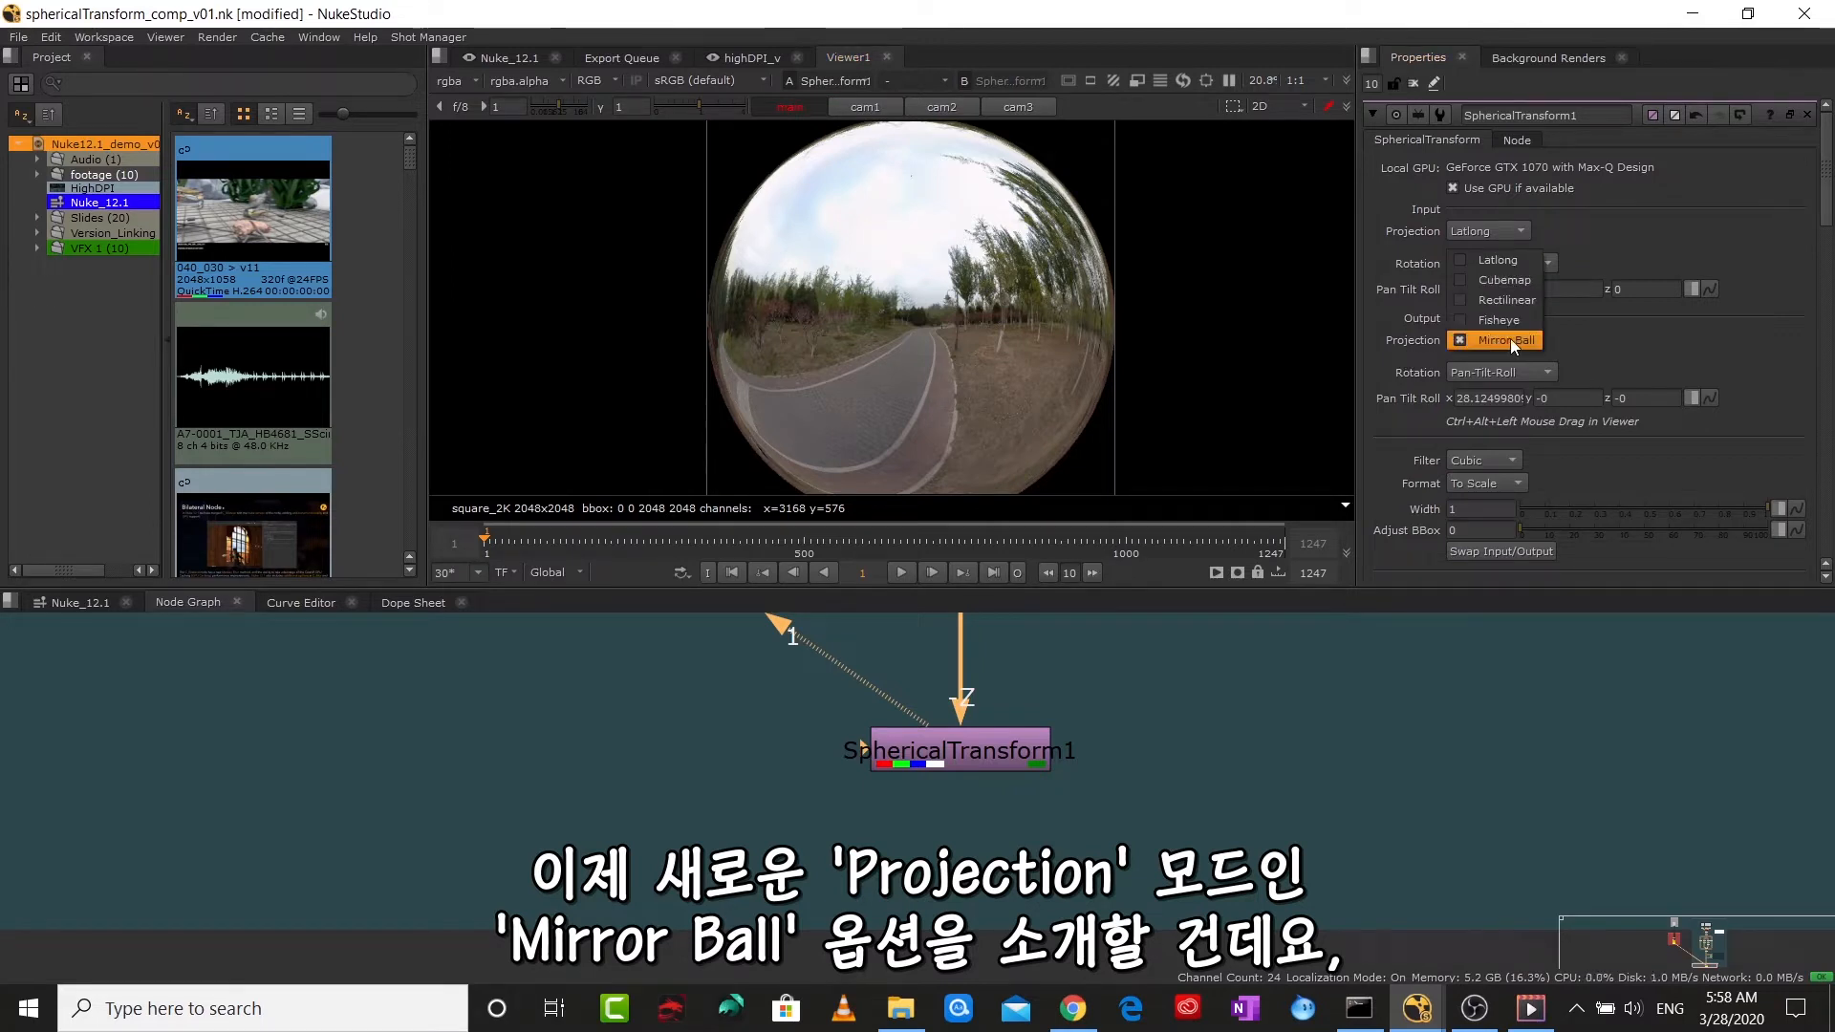
left_click(1593, 347)
left_click_drag(945, 355, 933, 330)
scroll(916, 327, "down", 1)
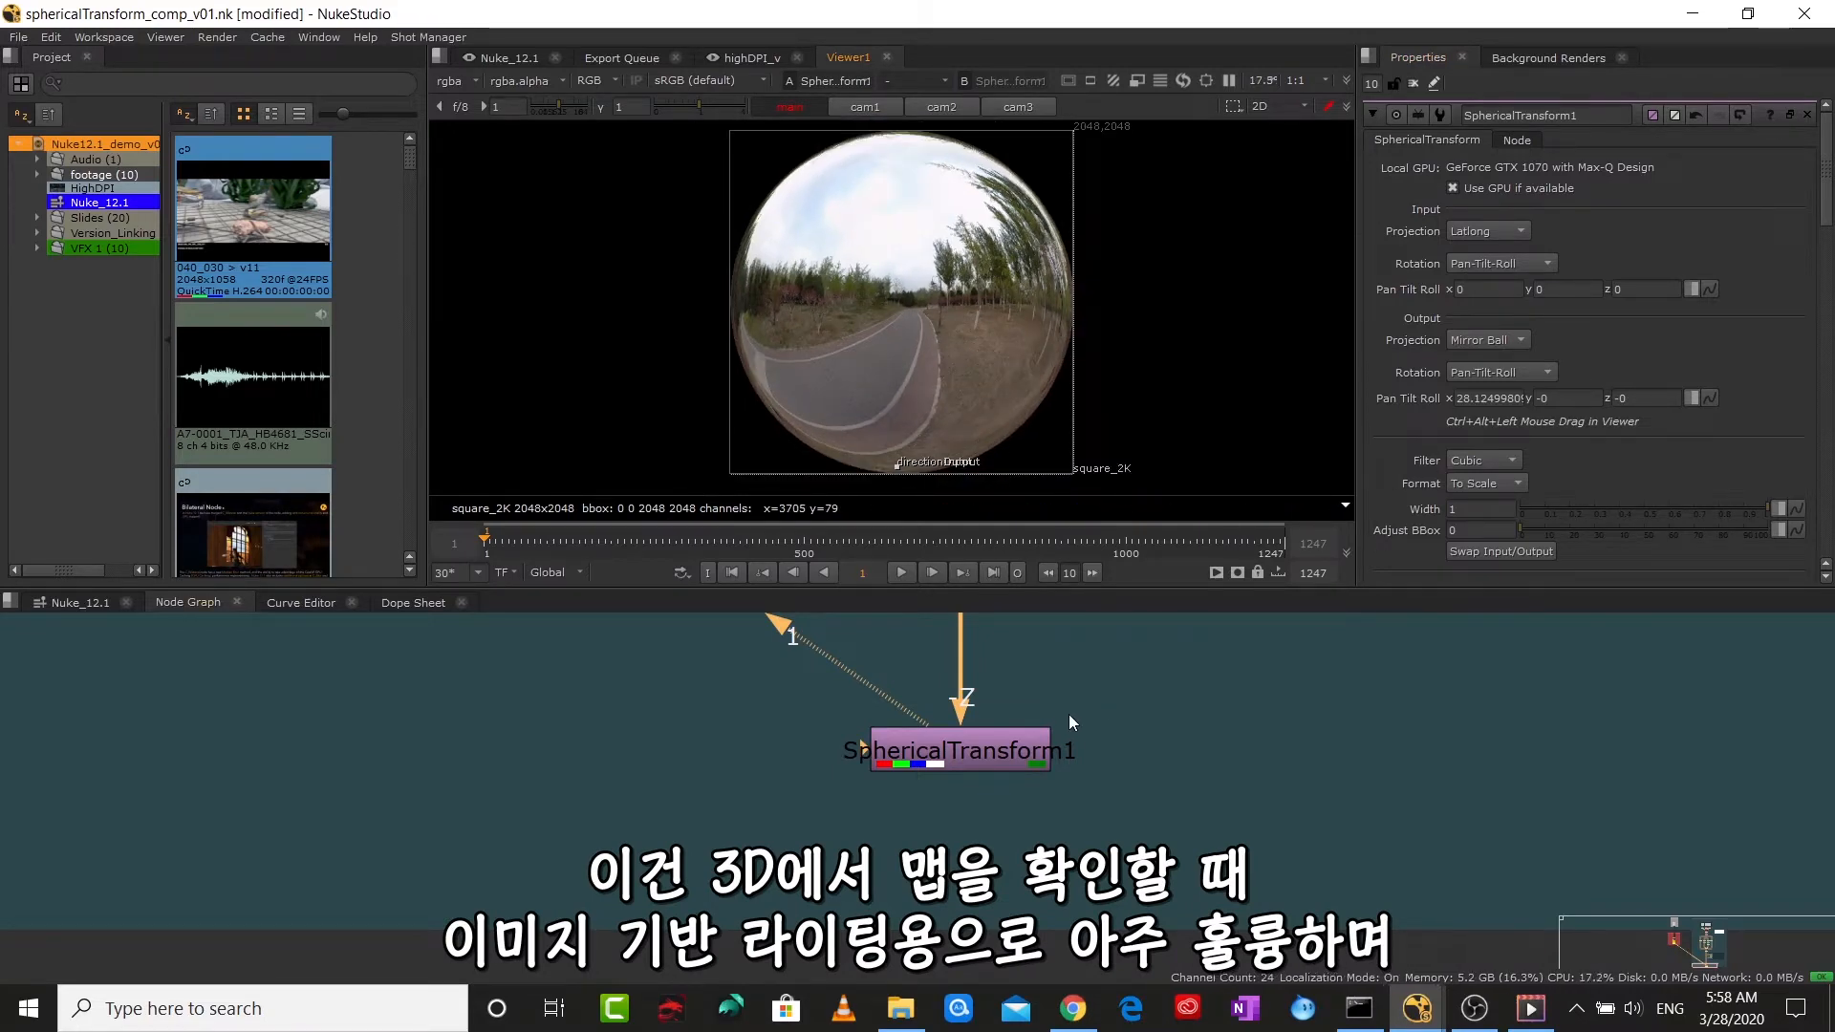
- Close all node properties, reopen SphericalTransform1's, and rotate the mirror ball projection slightly in the viewer
left_click(1414, 83)
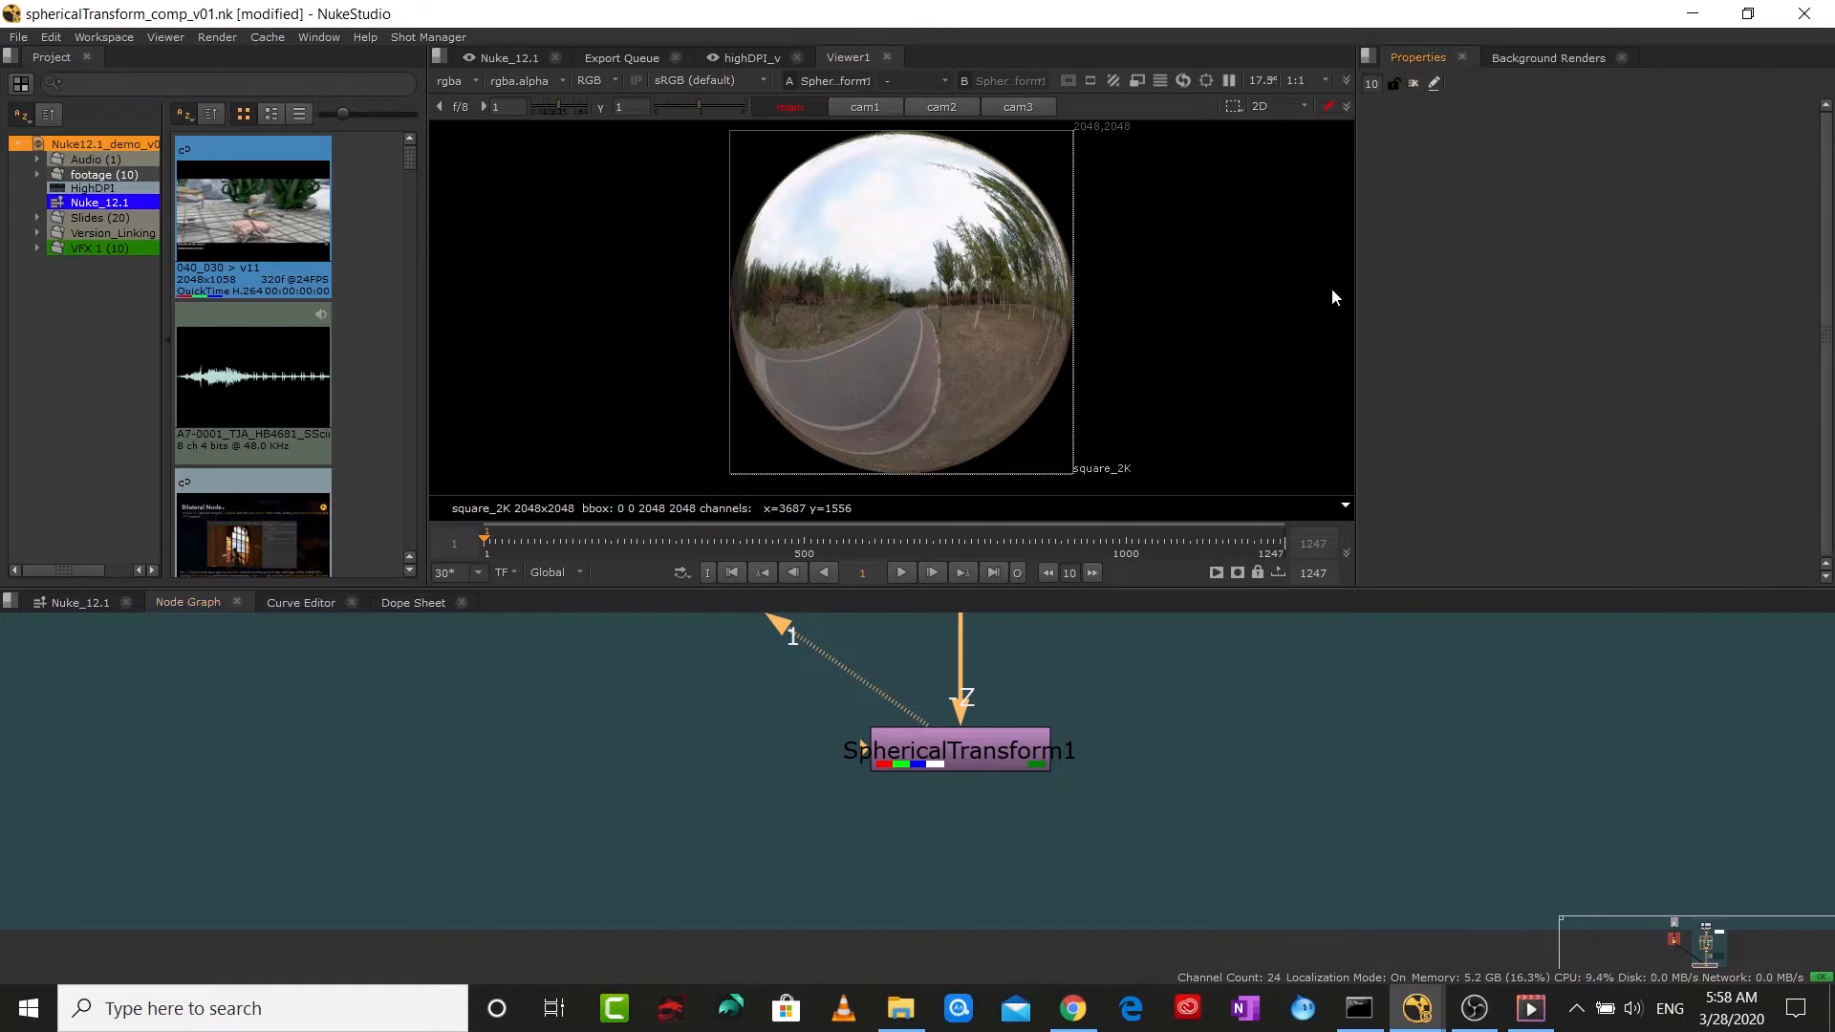
double_click(926, 762)
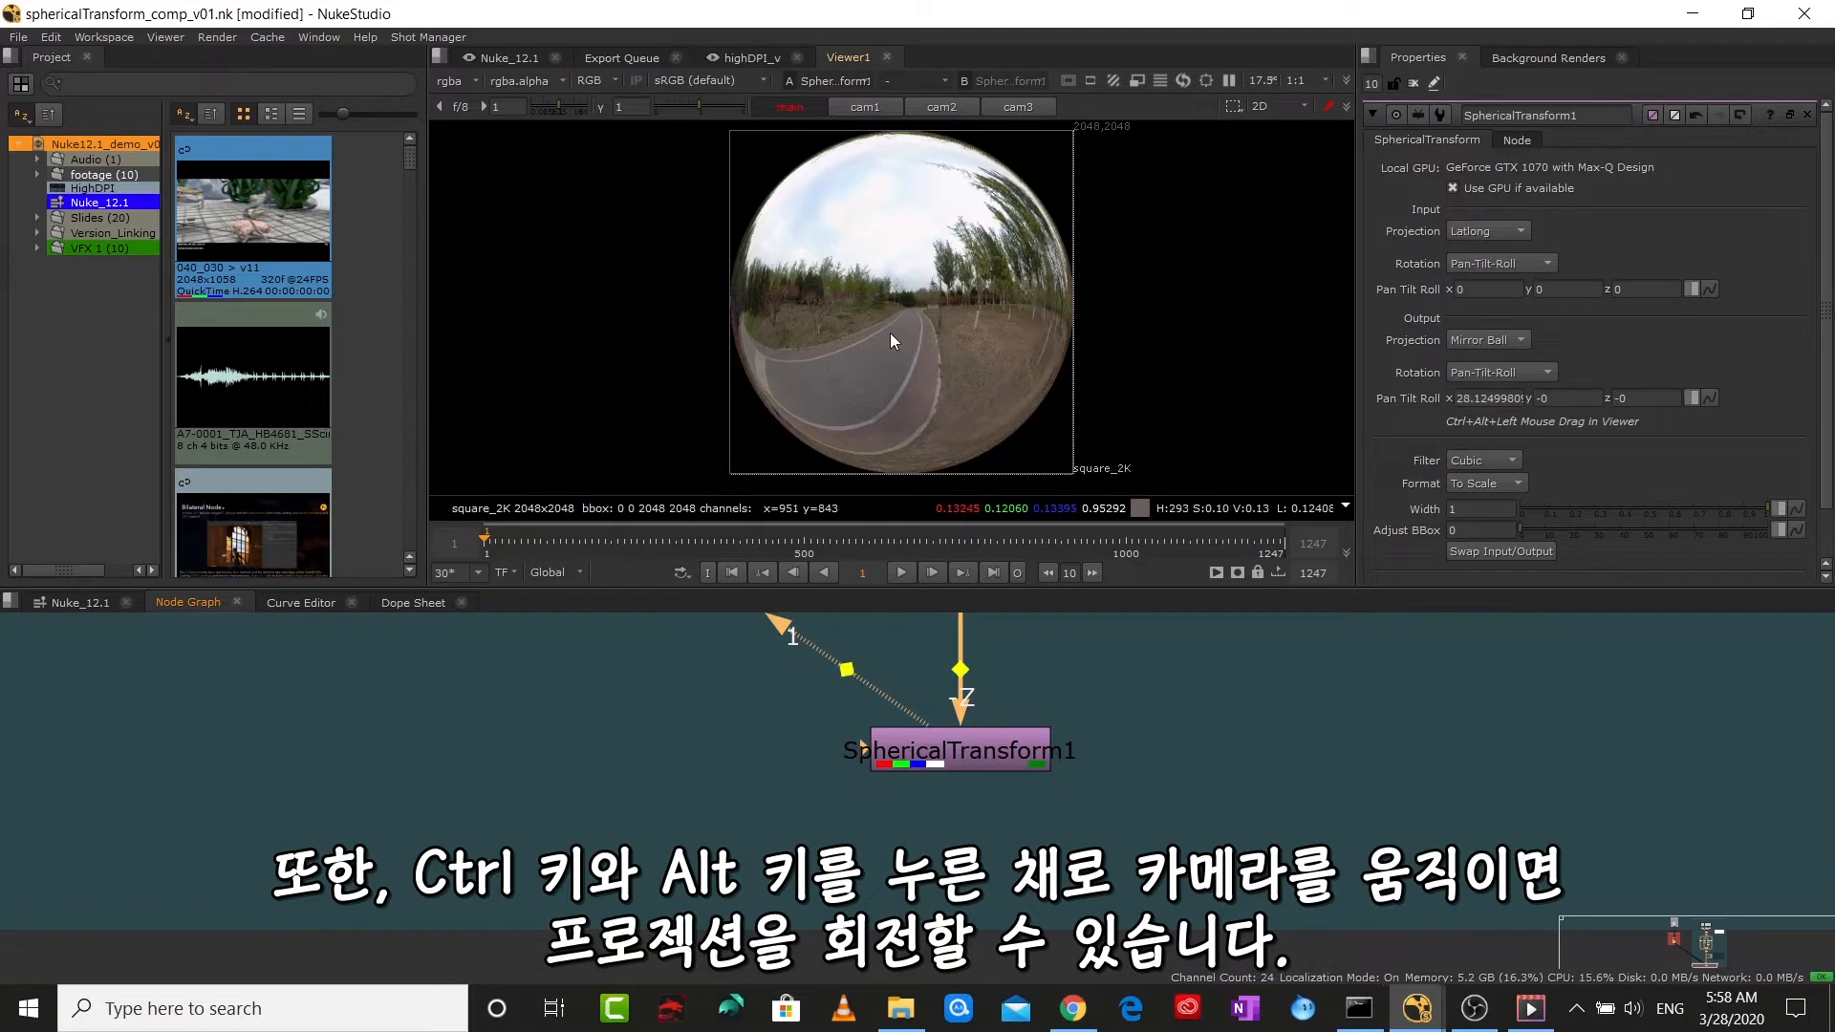
left_click_drag(890, 333, 939, 336)
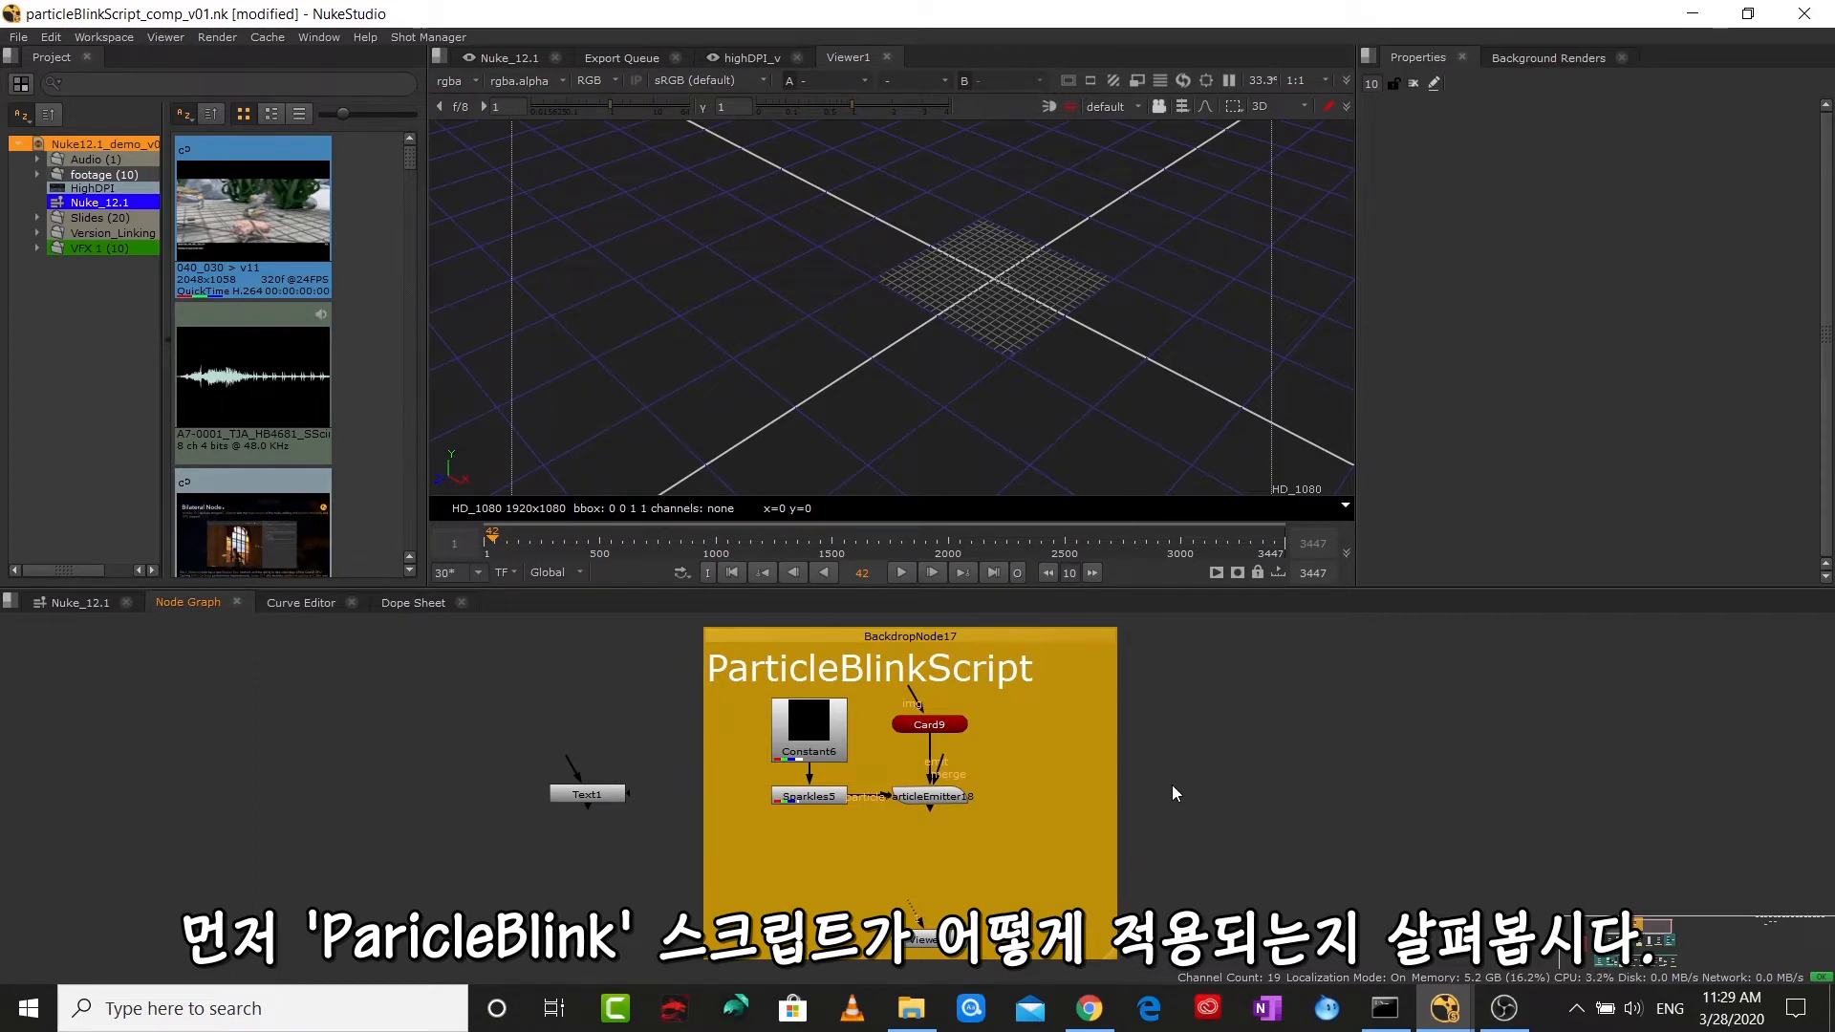
- Open Card9's properties to show the card in 3D, and view ParticleEmitter18's output coming from it
double_click(937, 725)
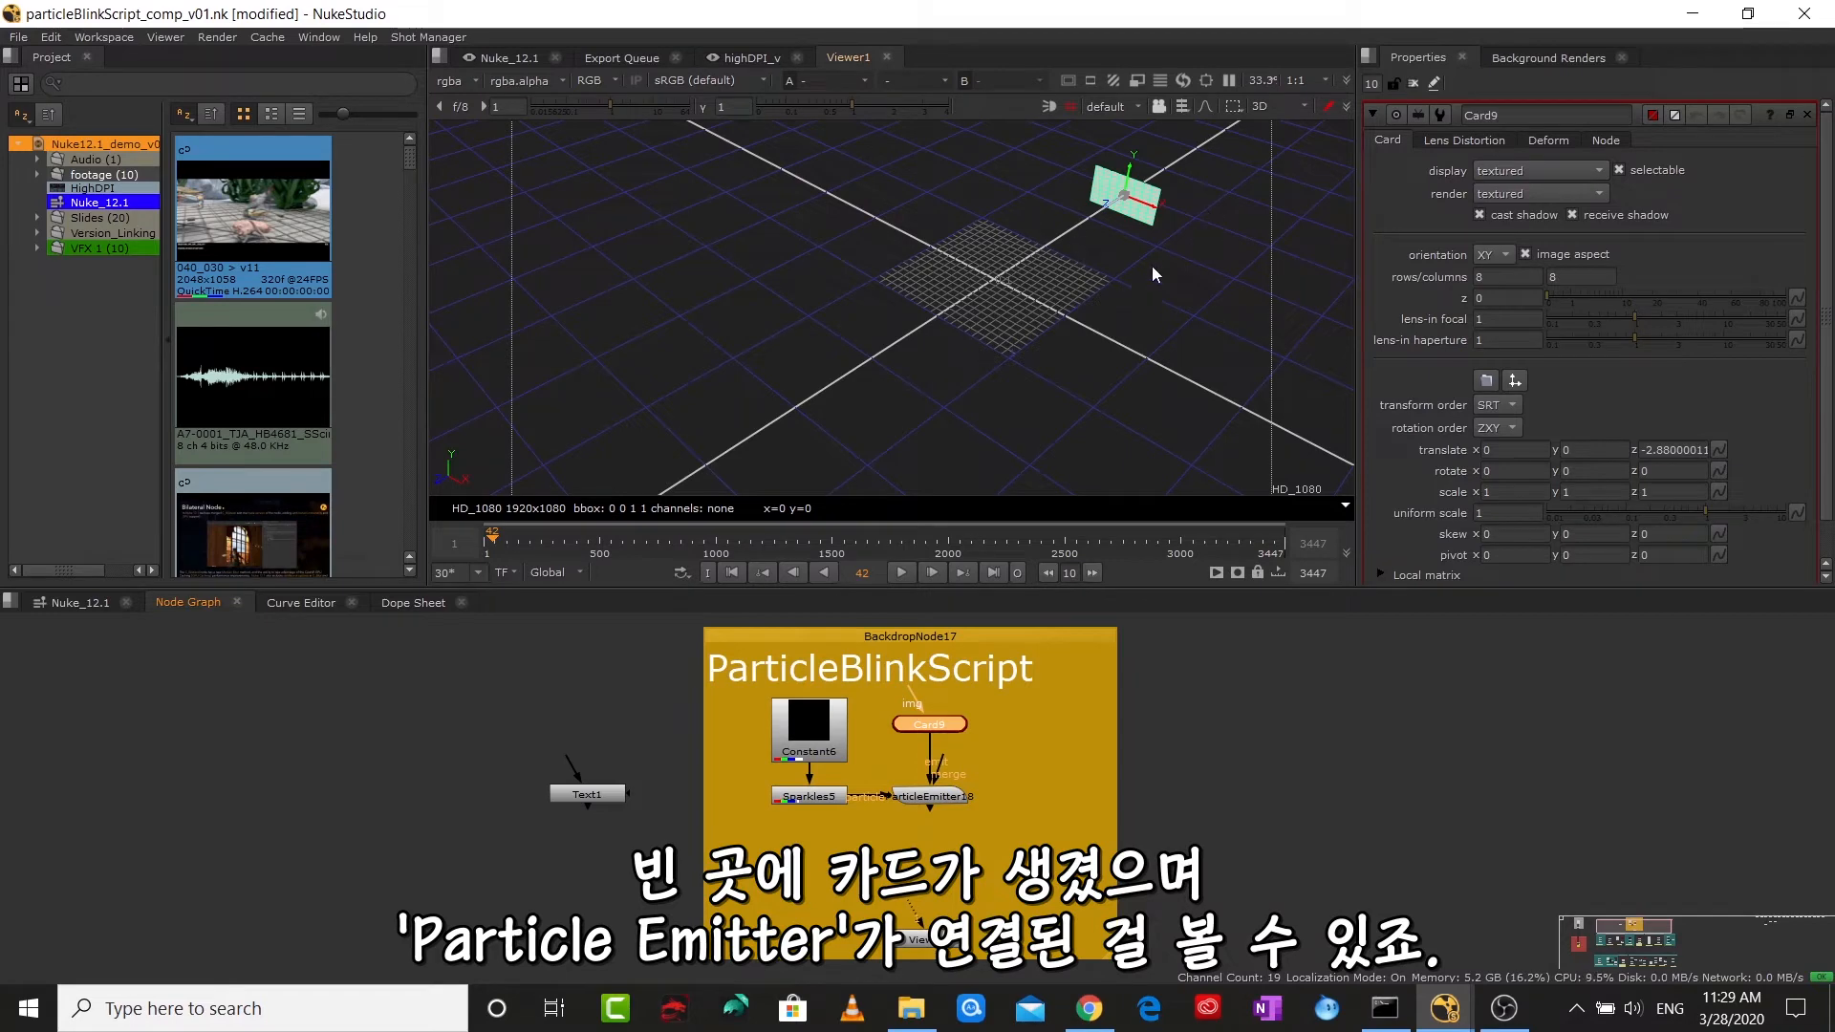
left_click(973, 866)
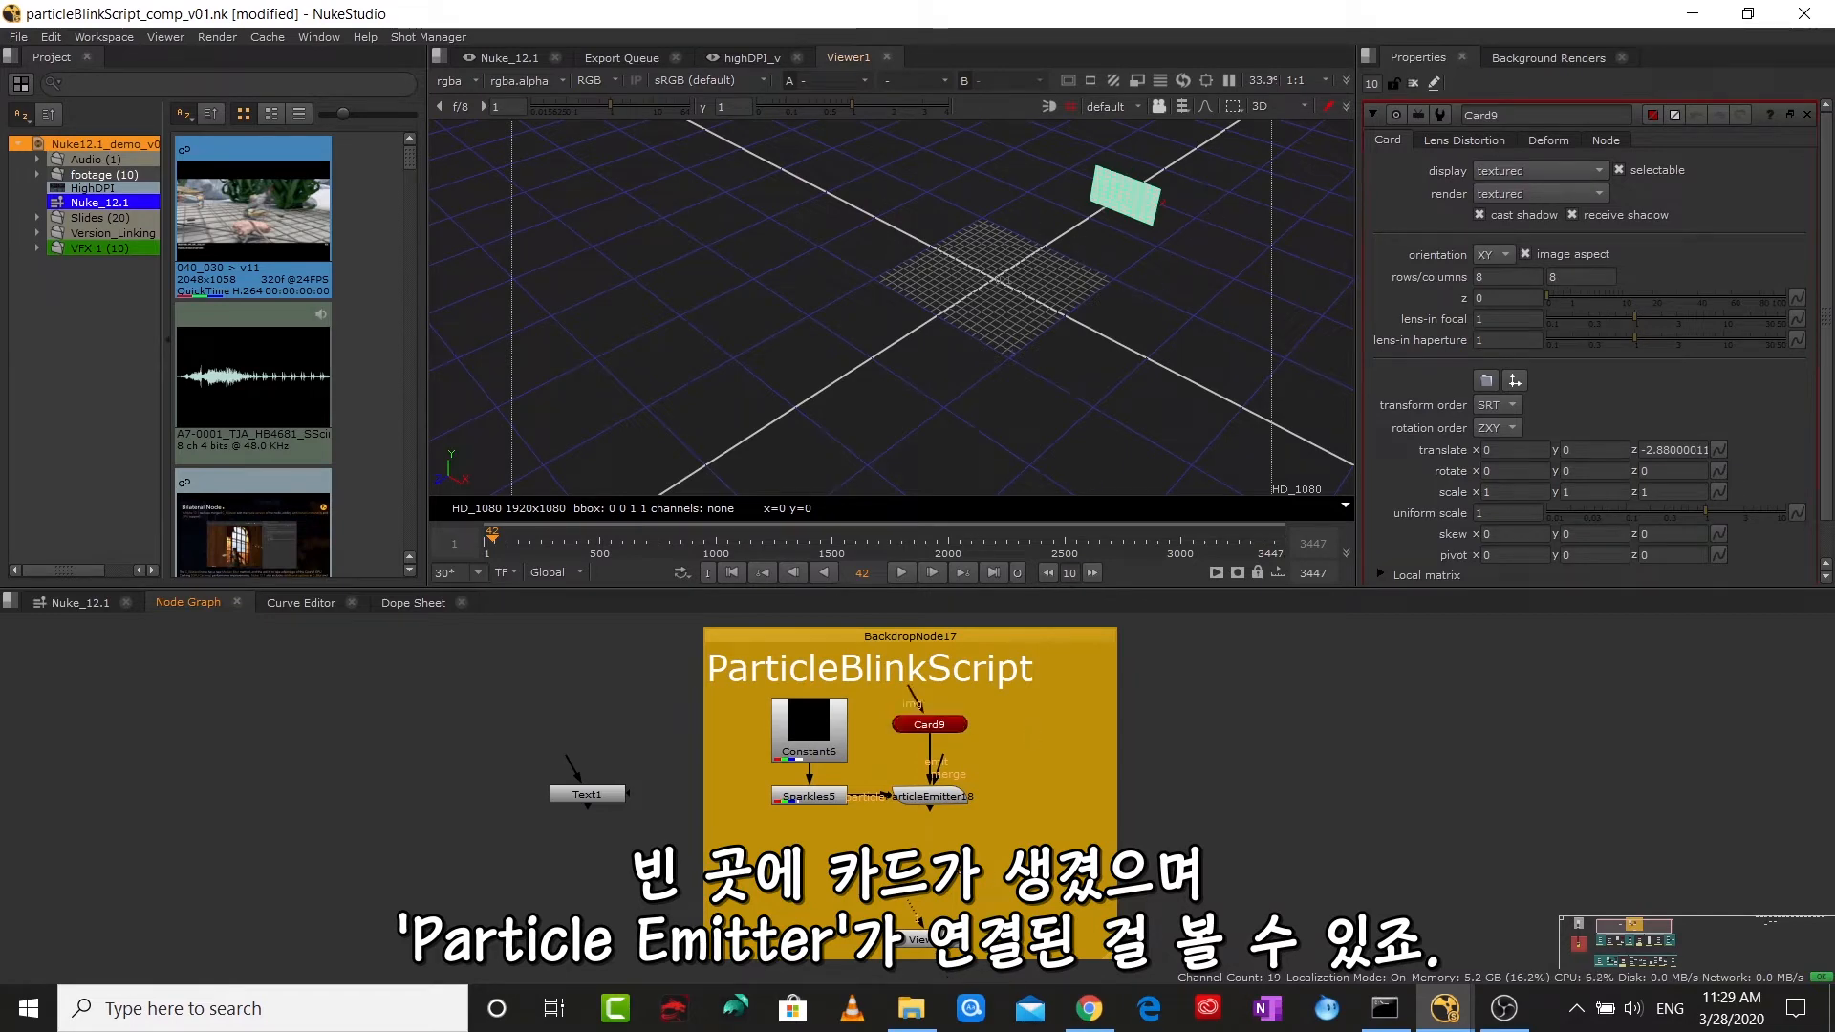
left_click(933, 794)
key("1")
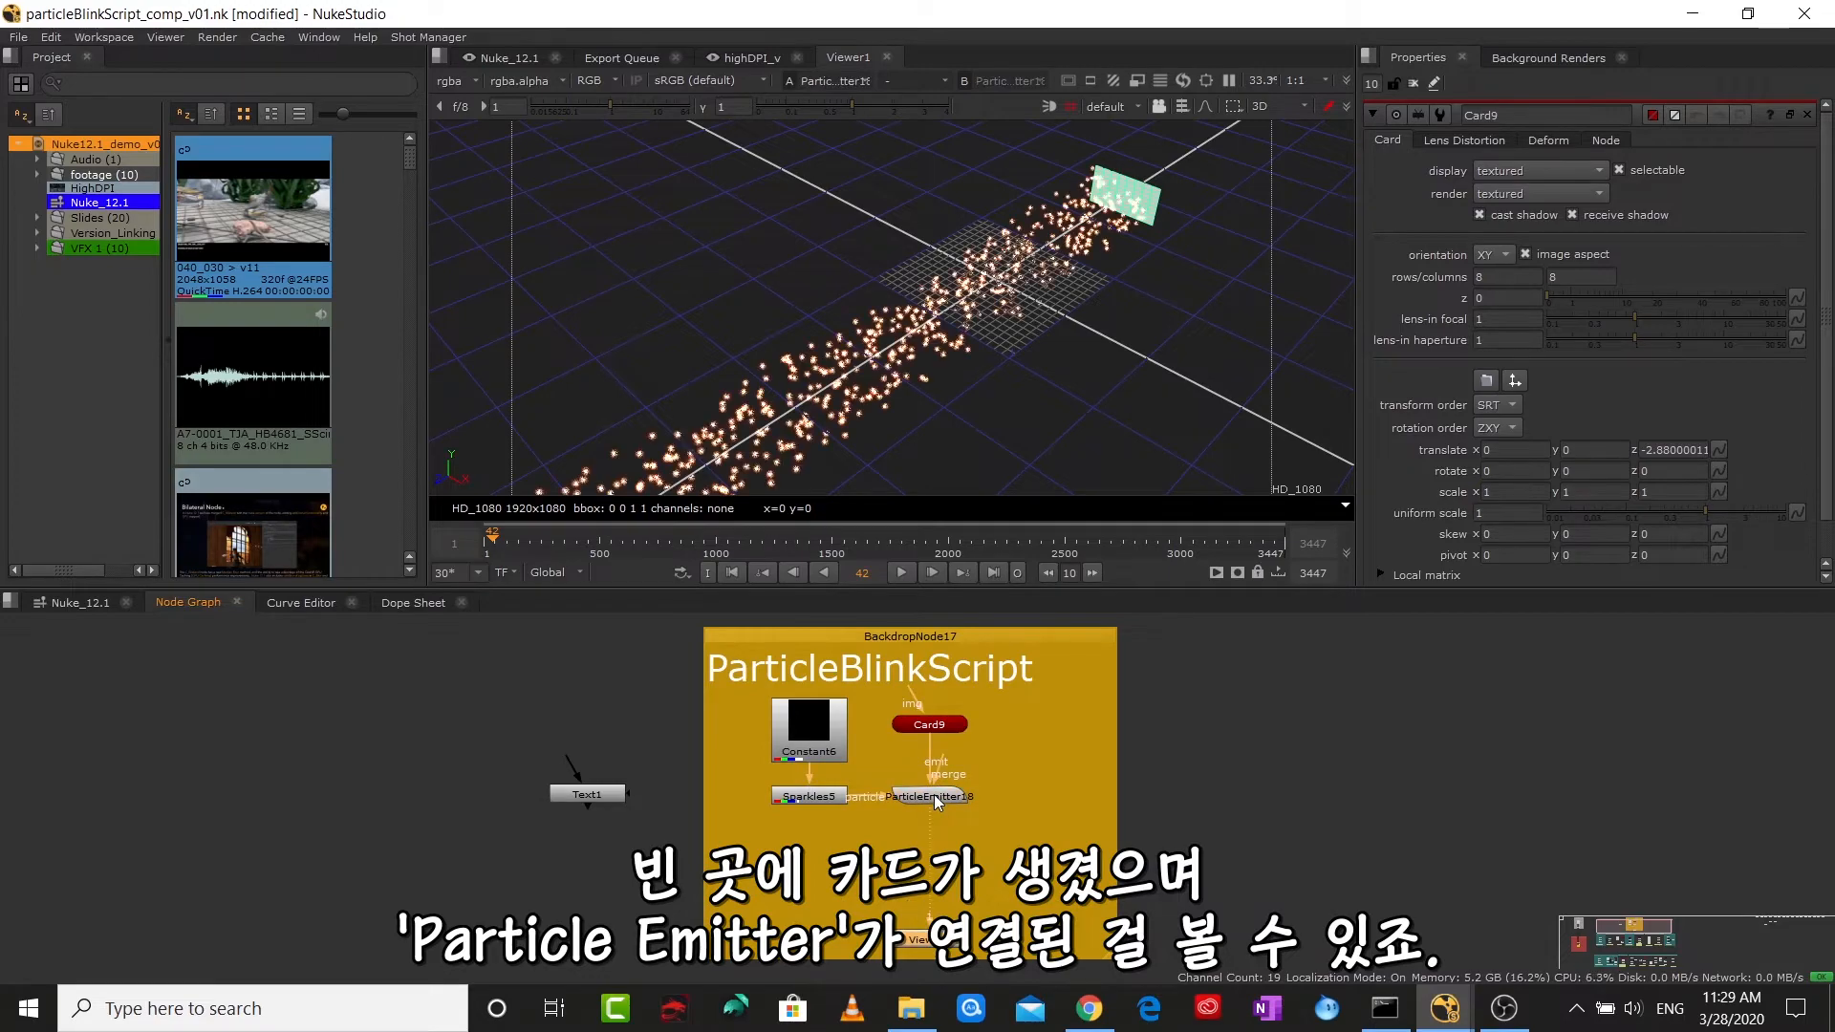
- Open ParticleEmitter18's properties and play the timeline to watch the particle stream from farther away
double_click(933, 795)
left_click(904, 572)
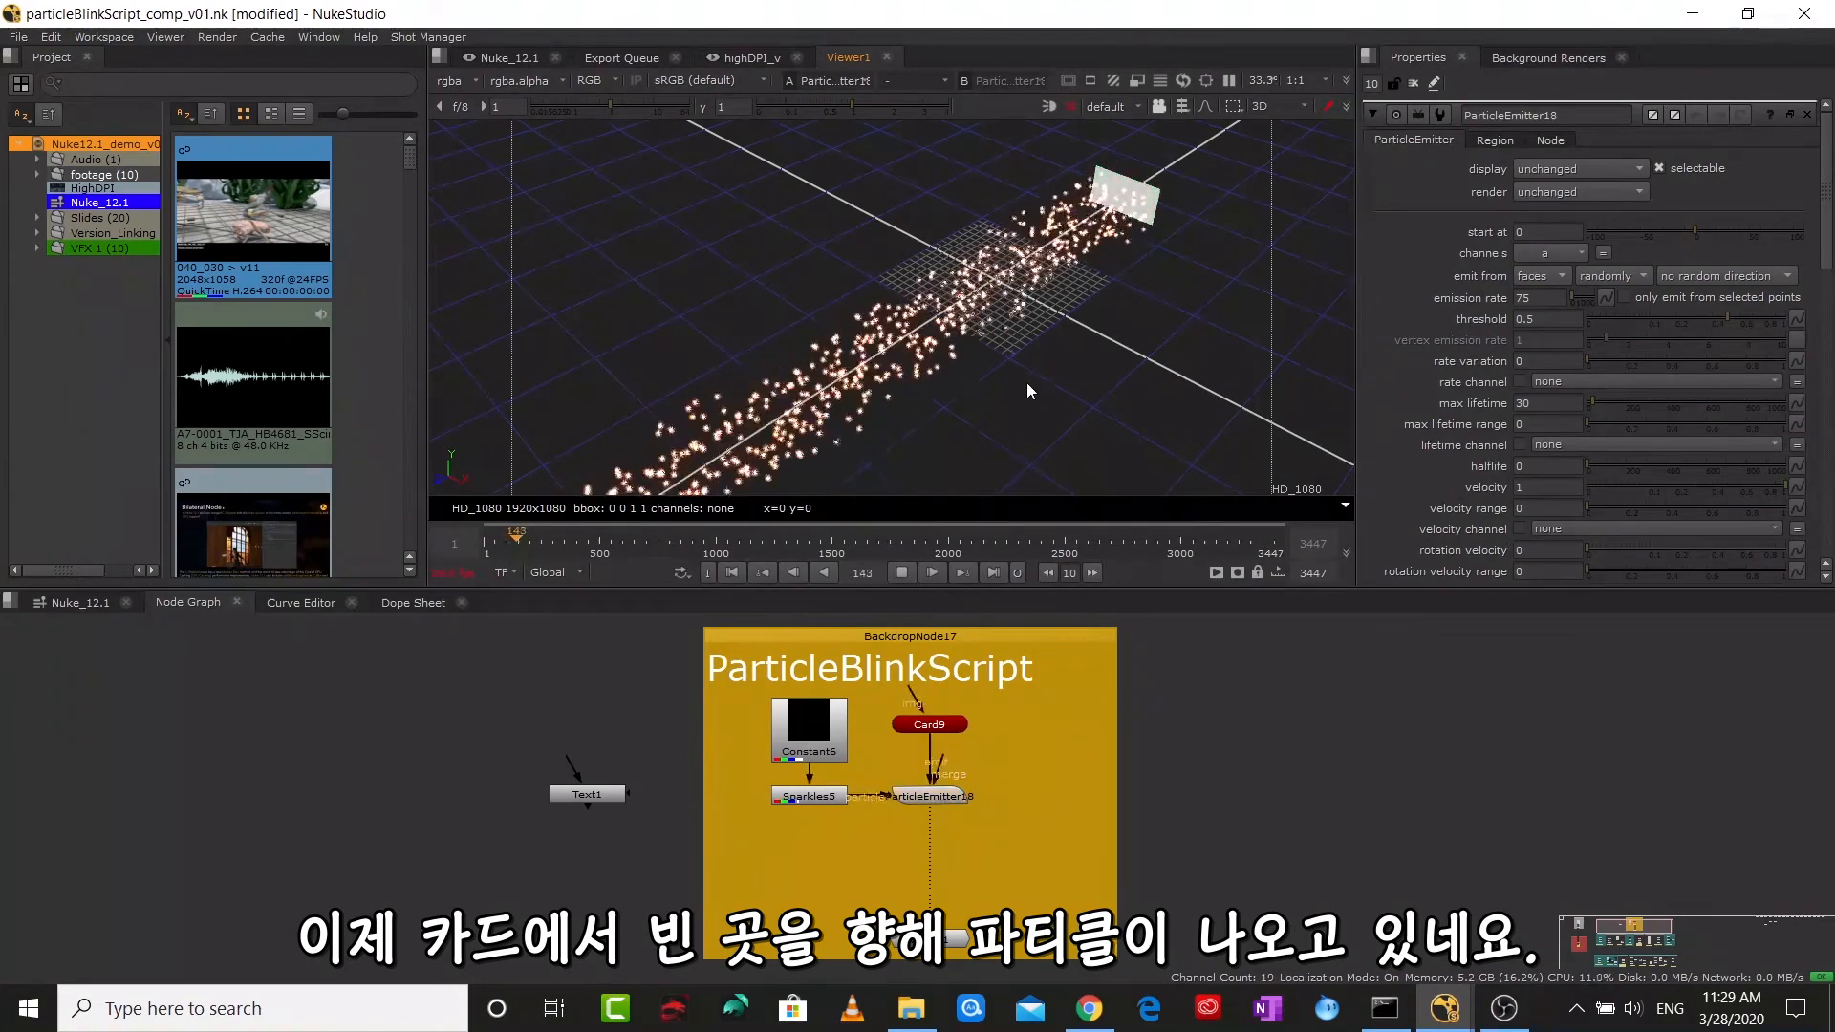
scroll(1027, 382, "down", 5)
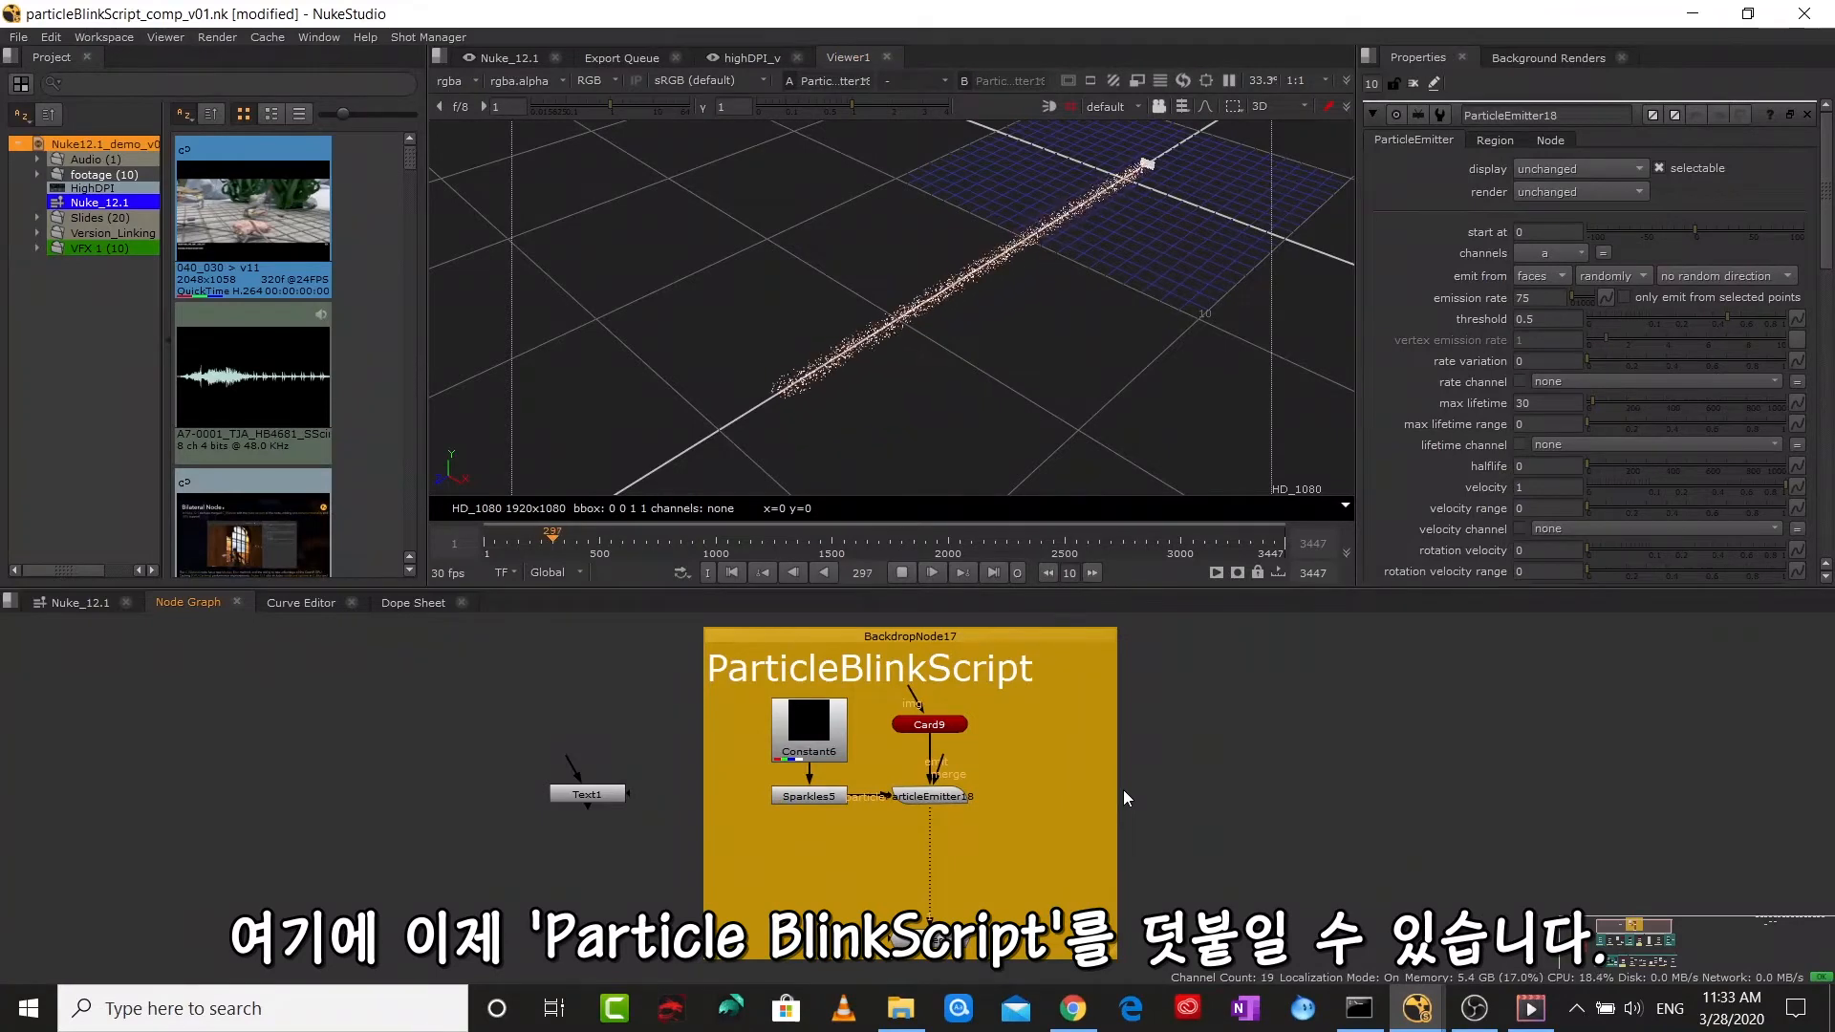
- Add a ParticleBlinkScript node to the node graph beside the ParticleBlinkScript backdrop
key("Tab")
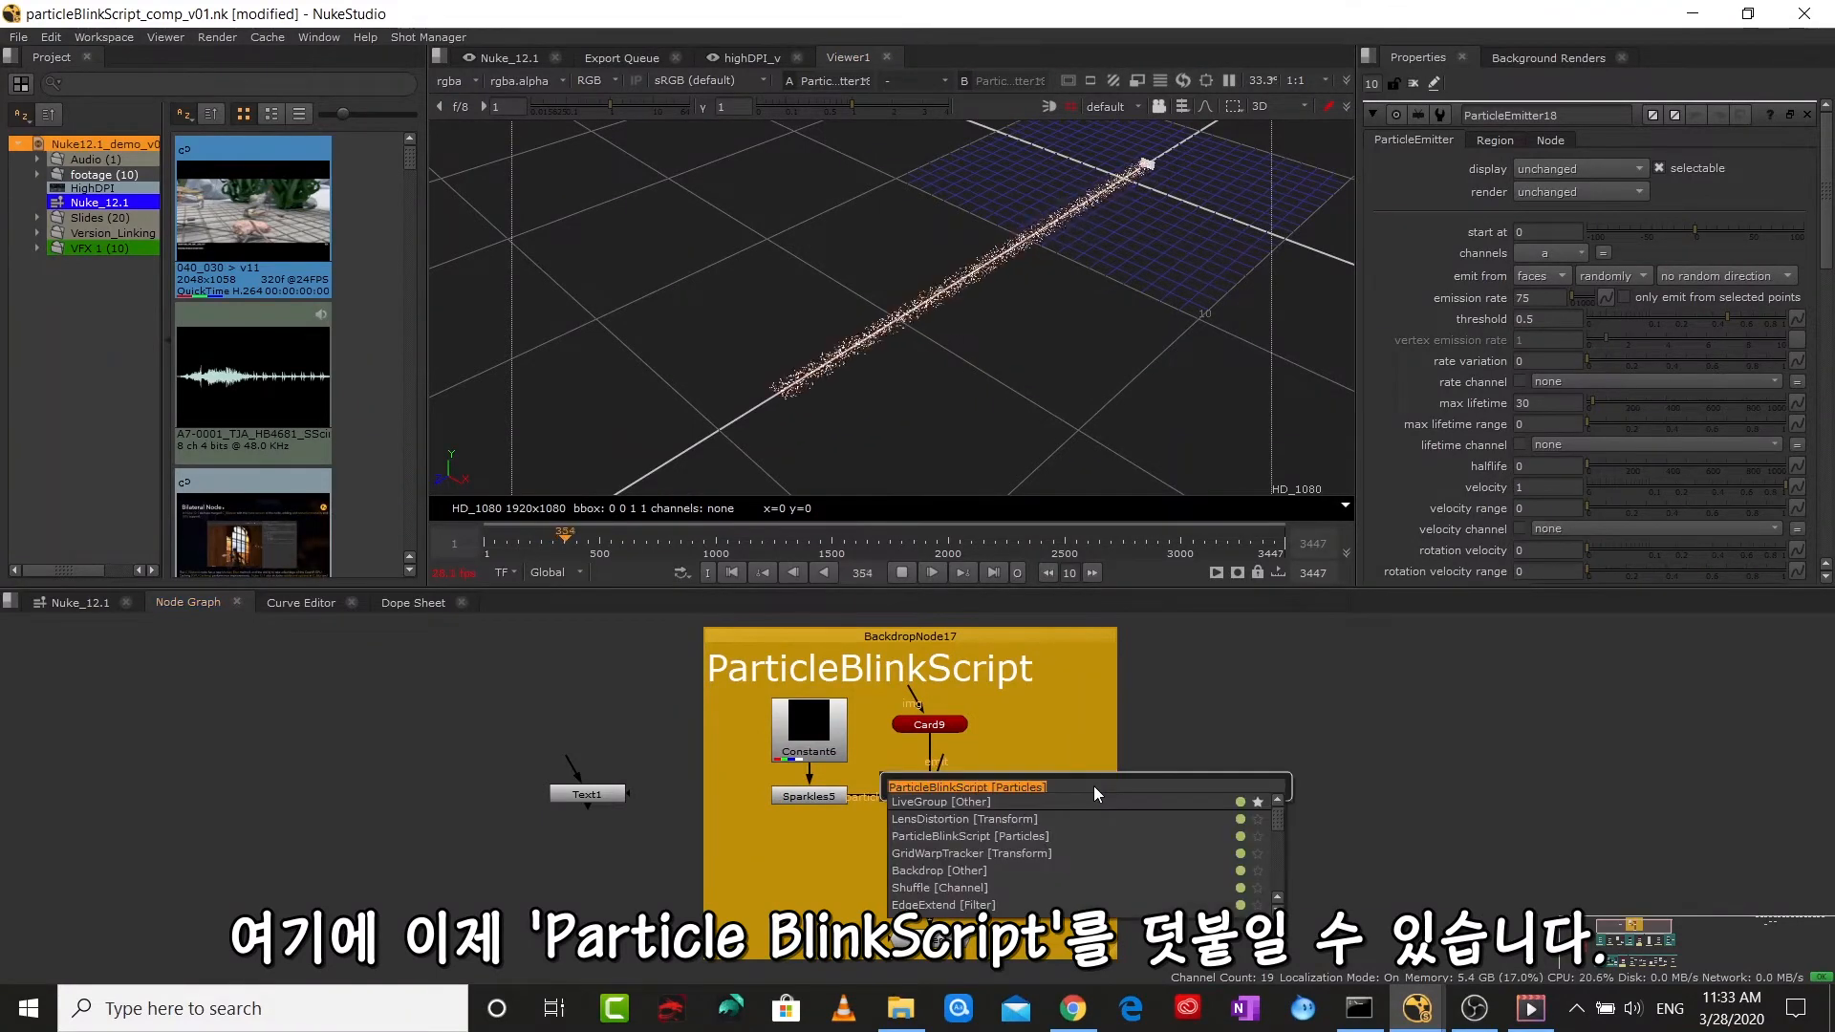
key("Return")
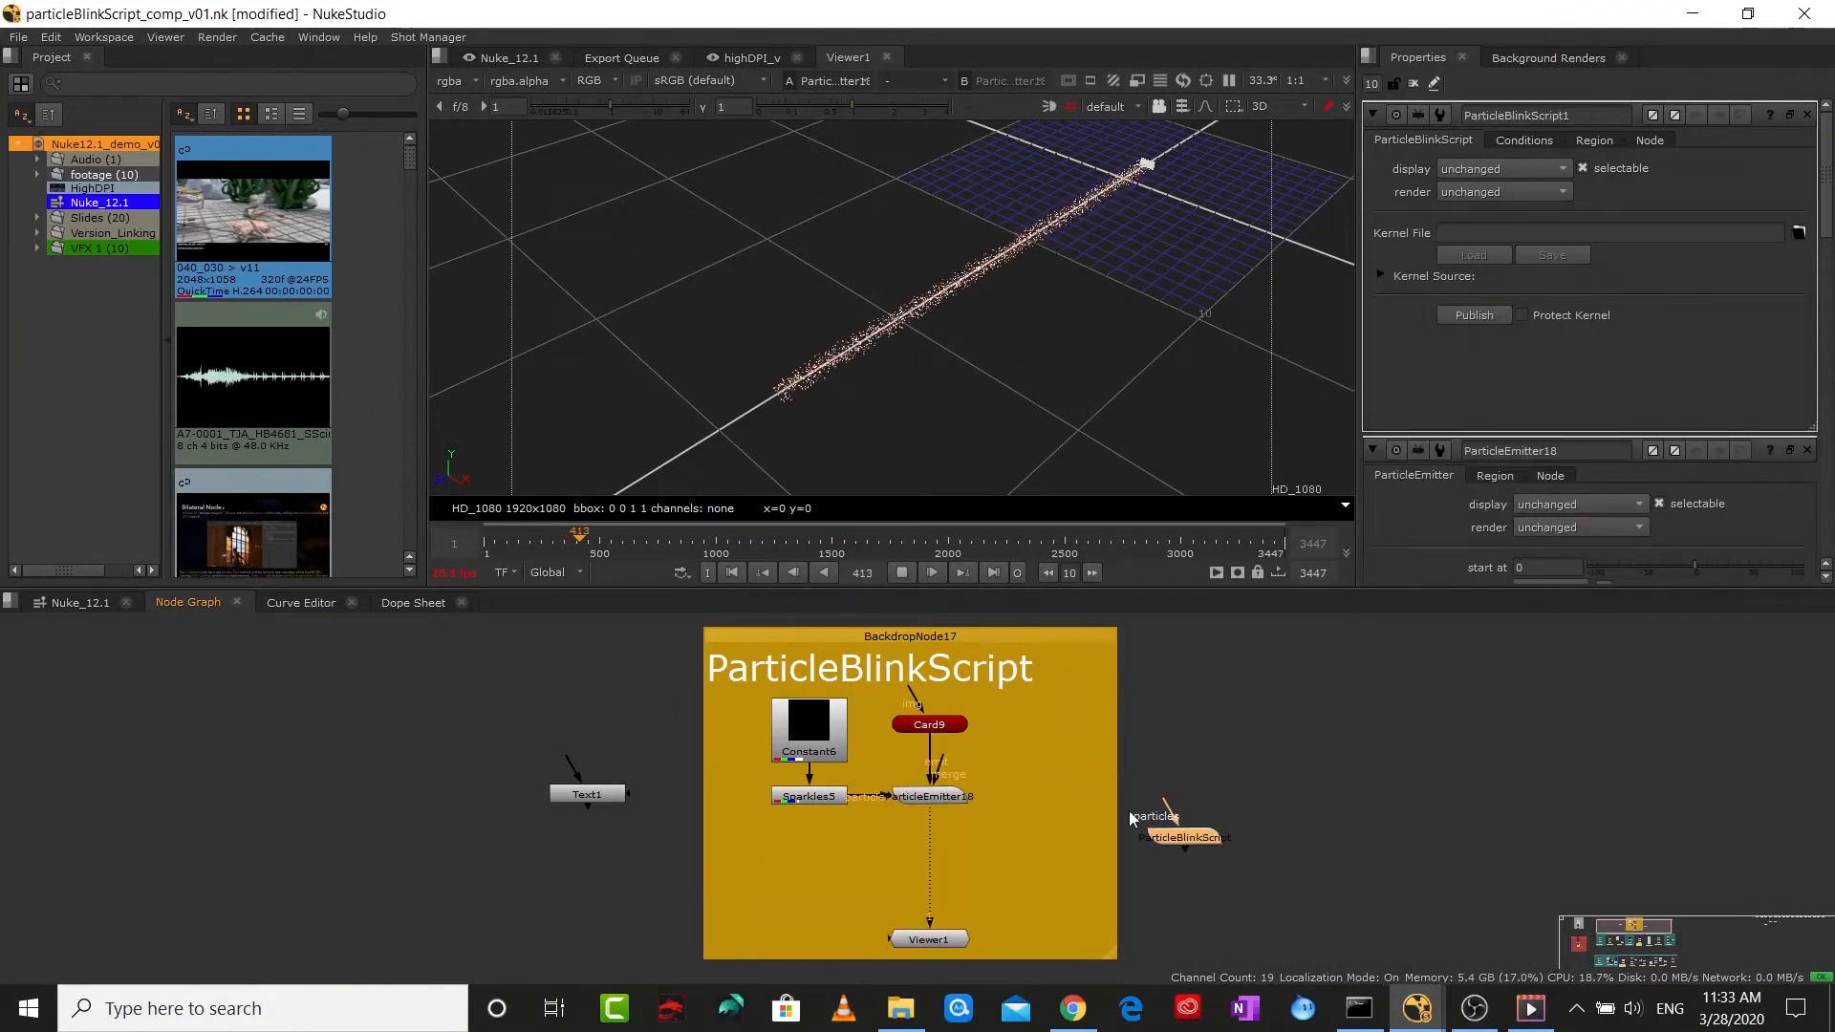
- Insert ParticleBlinkScript1 between ParticleEmitter18 and the viewer, and expand its kernel source to examine the example code
left_click_drag(1151, 836, 931, 863)
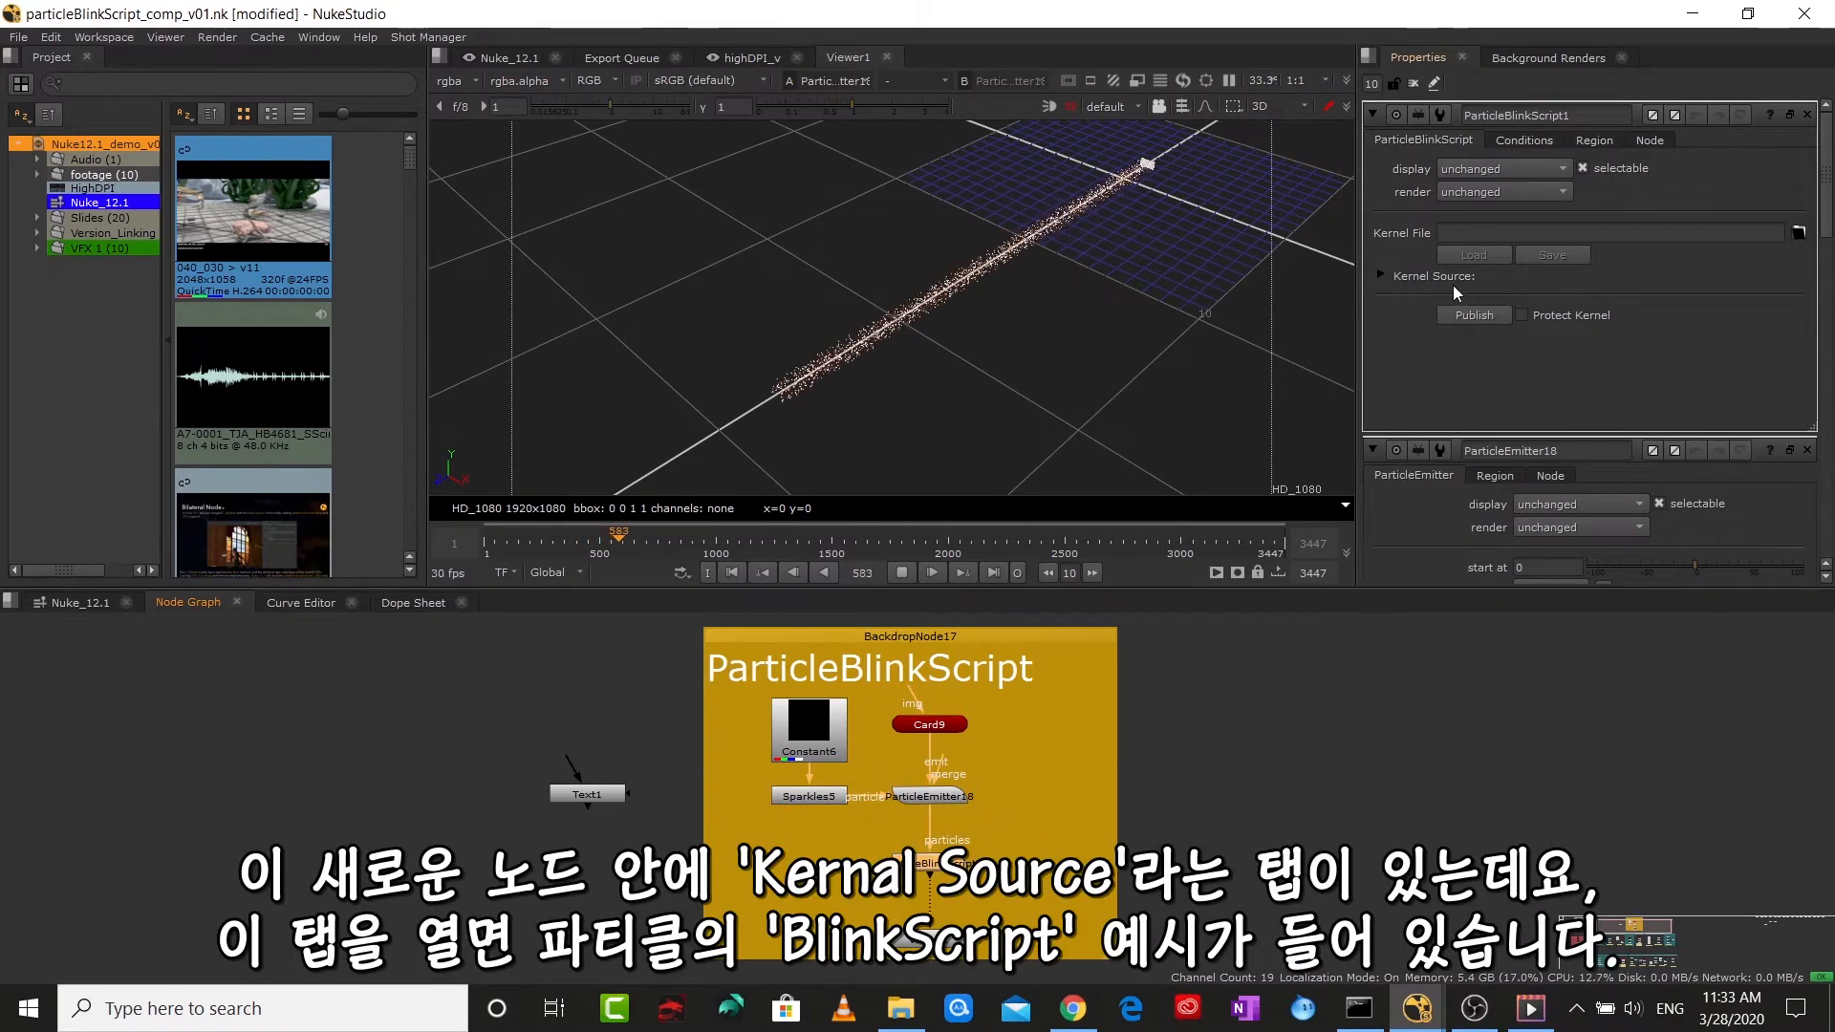
left_click(1380, 275)
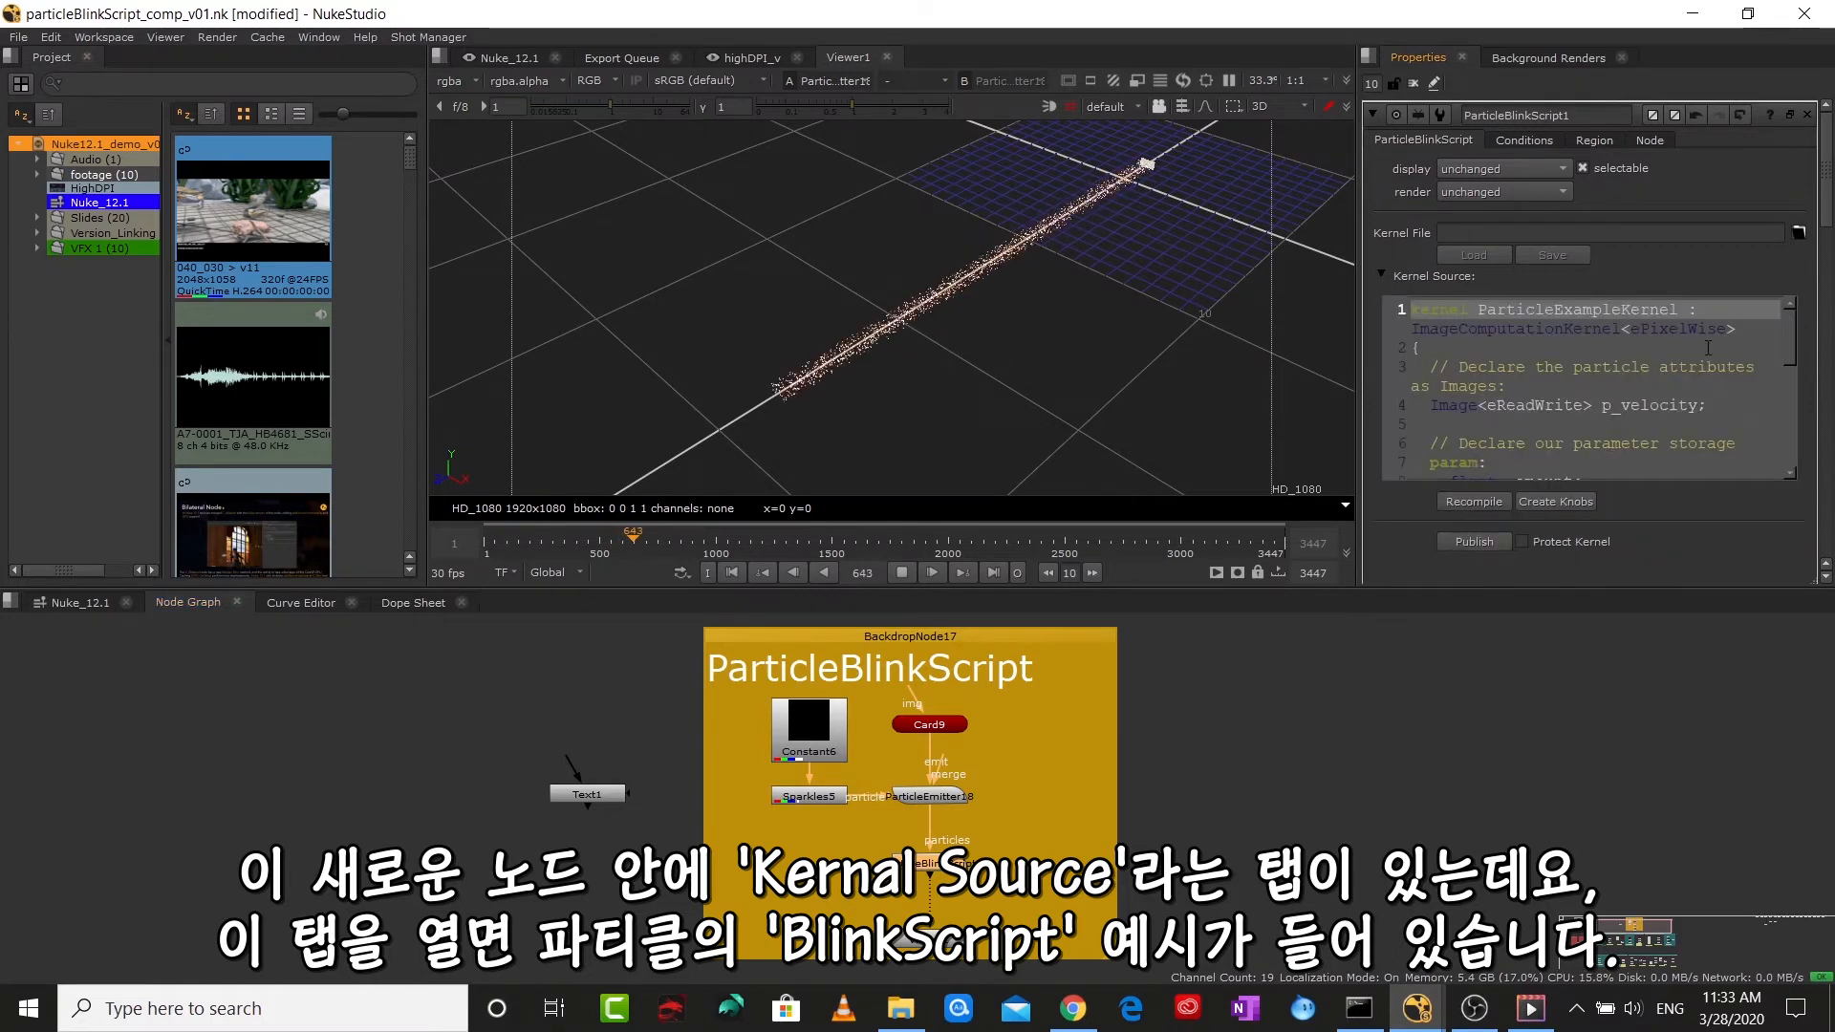
mouse_move(1790, 333)
left_mouse_down()
mouse_move(1786, 387)
mouse_move(1789, 318)
left_mouse_up()
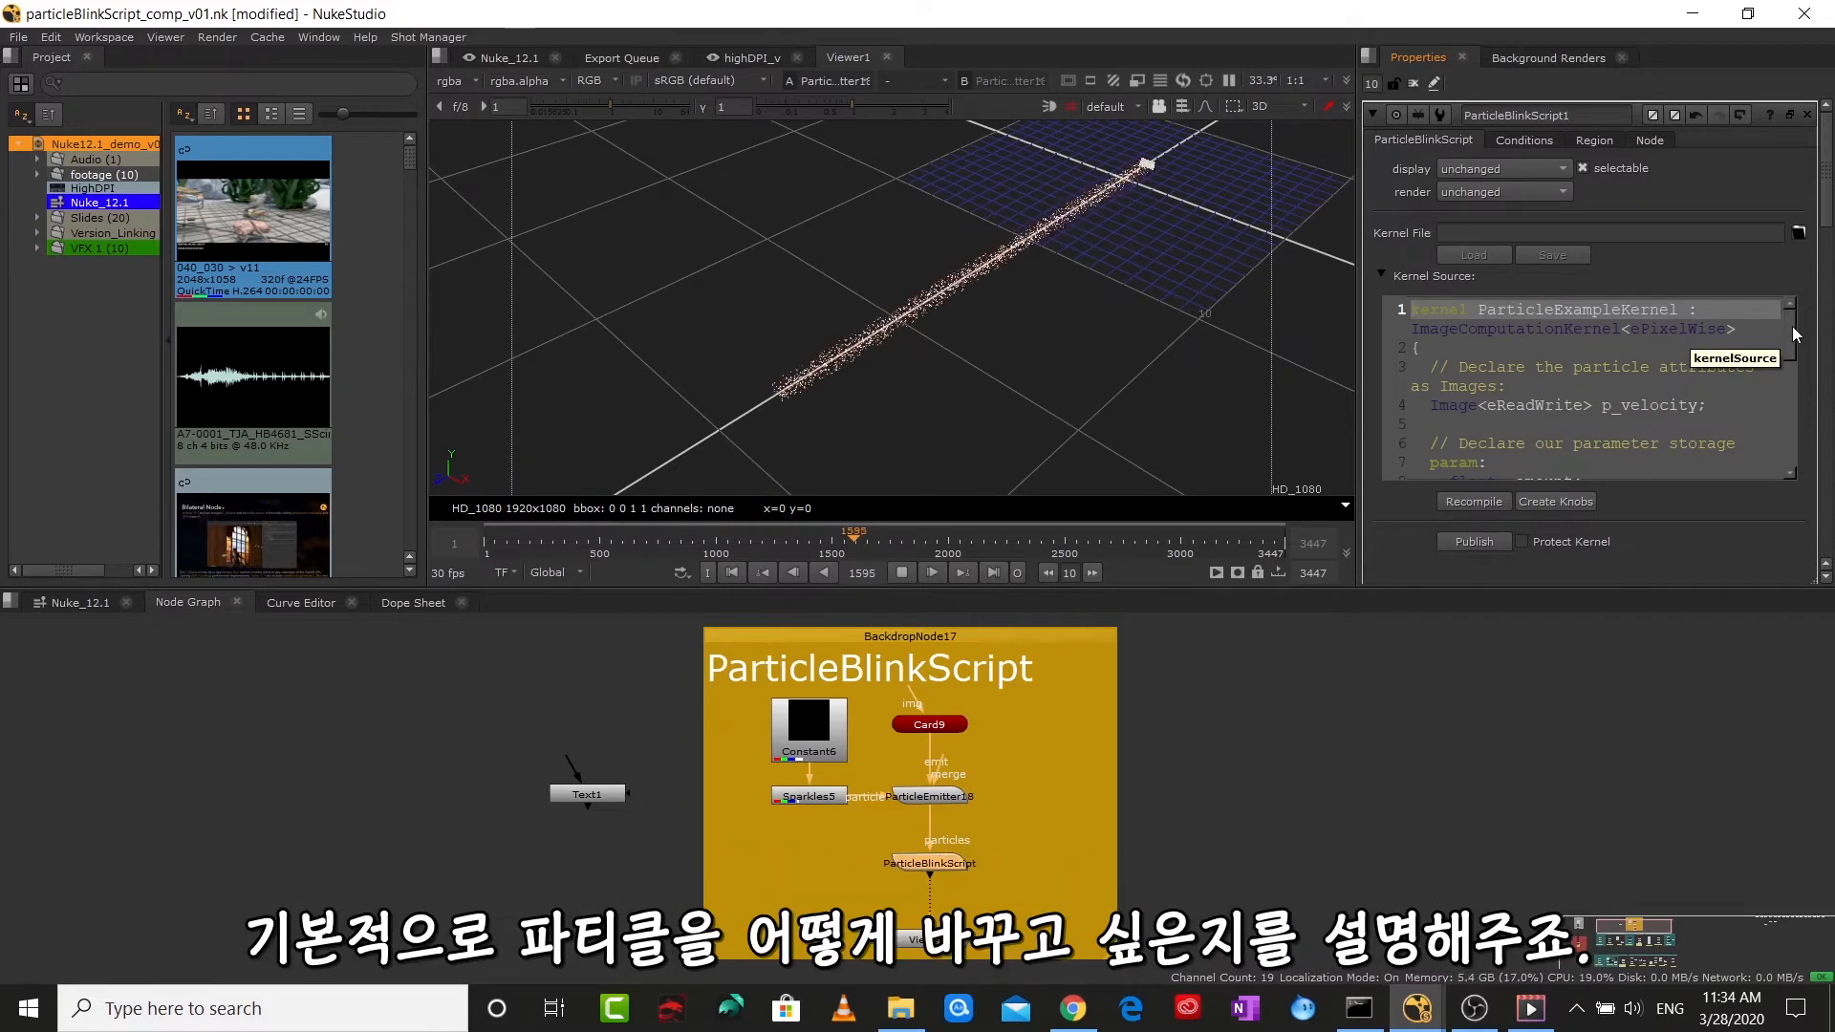
mouse_move(1792, 325)
left_mouse_down()
mouse_move(1780, 394)
mouse_move(1779, 313)
left_mouse_up()
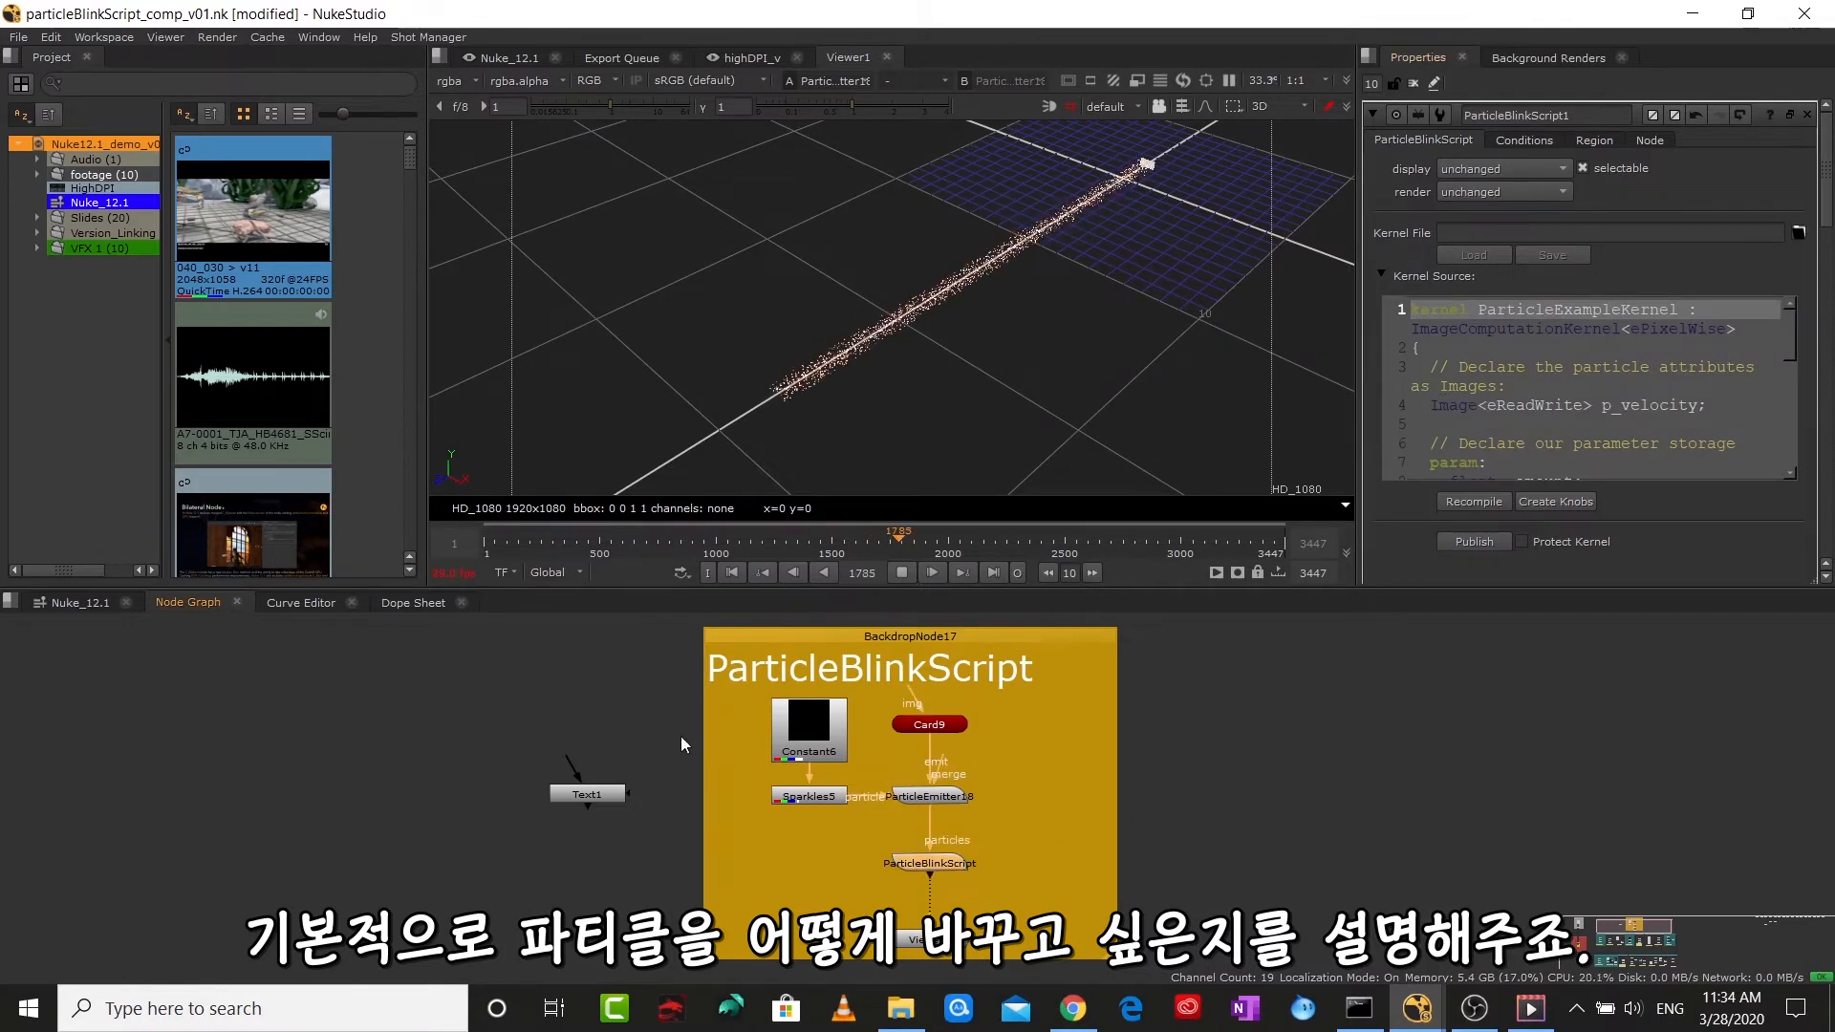
- Replace ParticleBlinkScript1's kernel source with the ParticleSphereKernel code copied from Text1's message, and recompile it
double_click(588, 794)
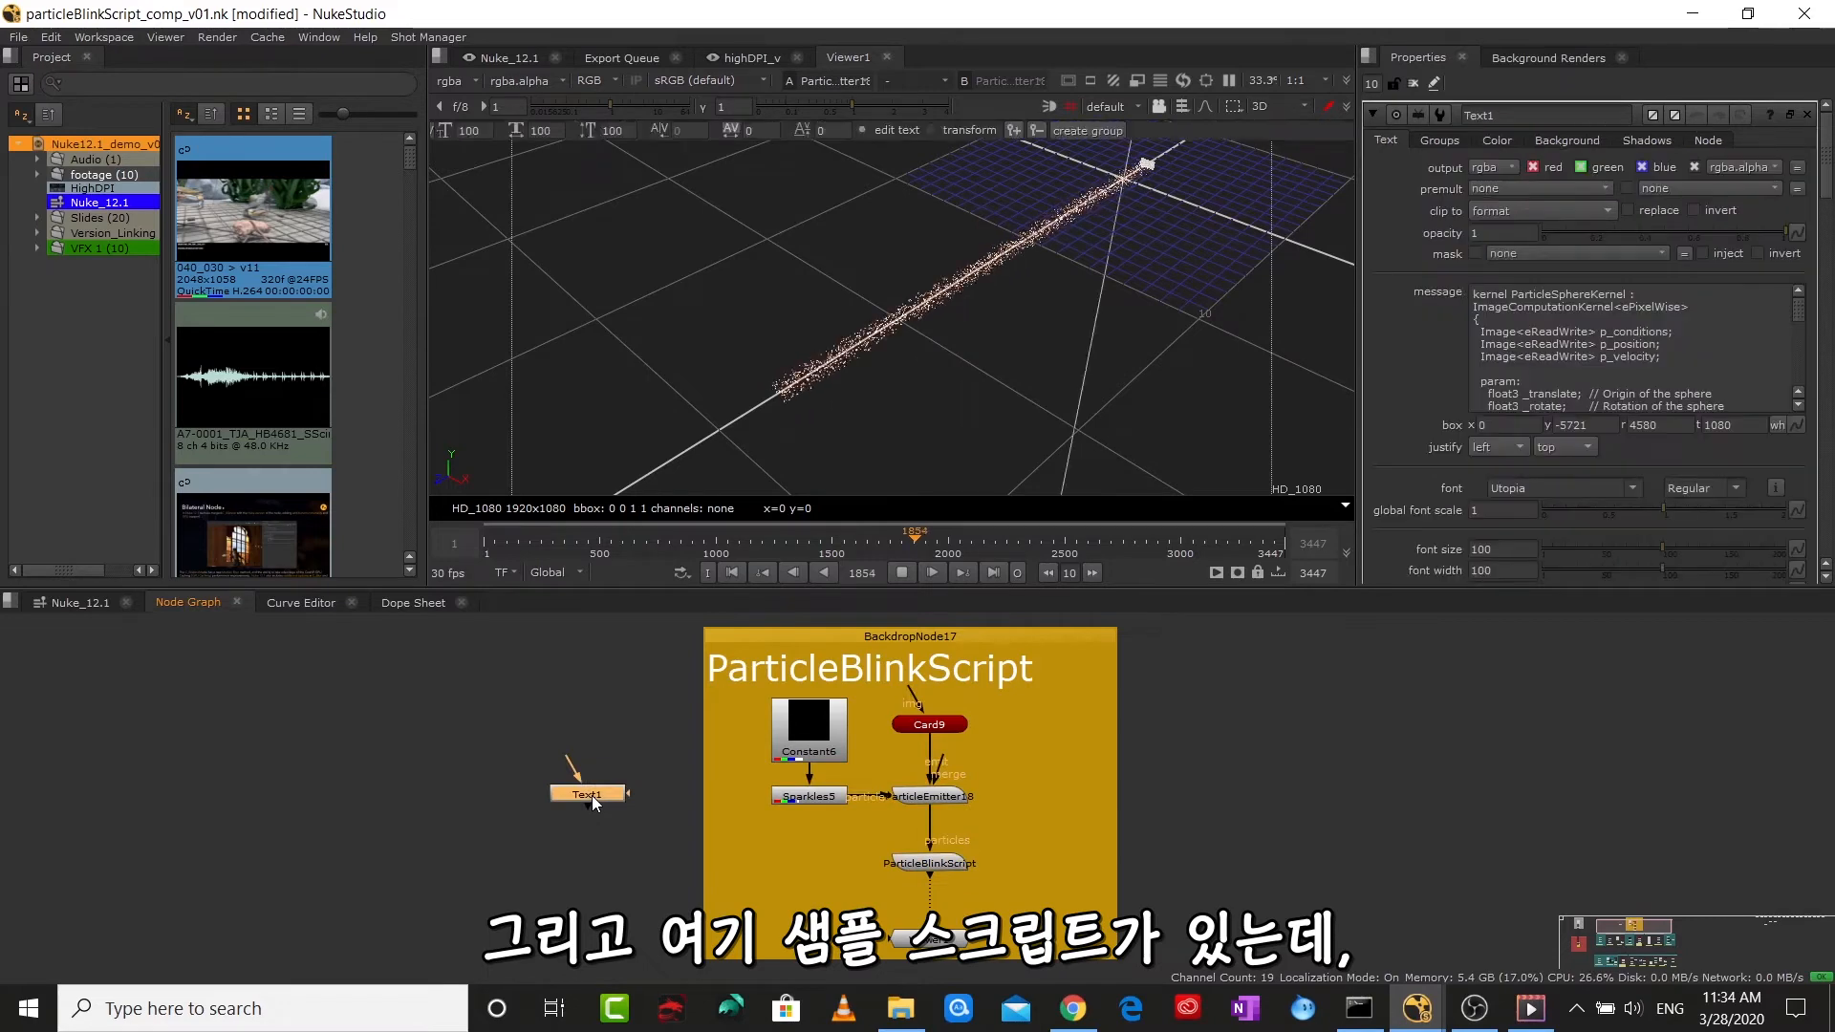
left_click(1554, 325)
key("ctrl+a")
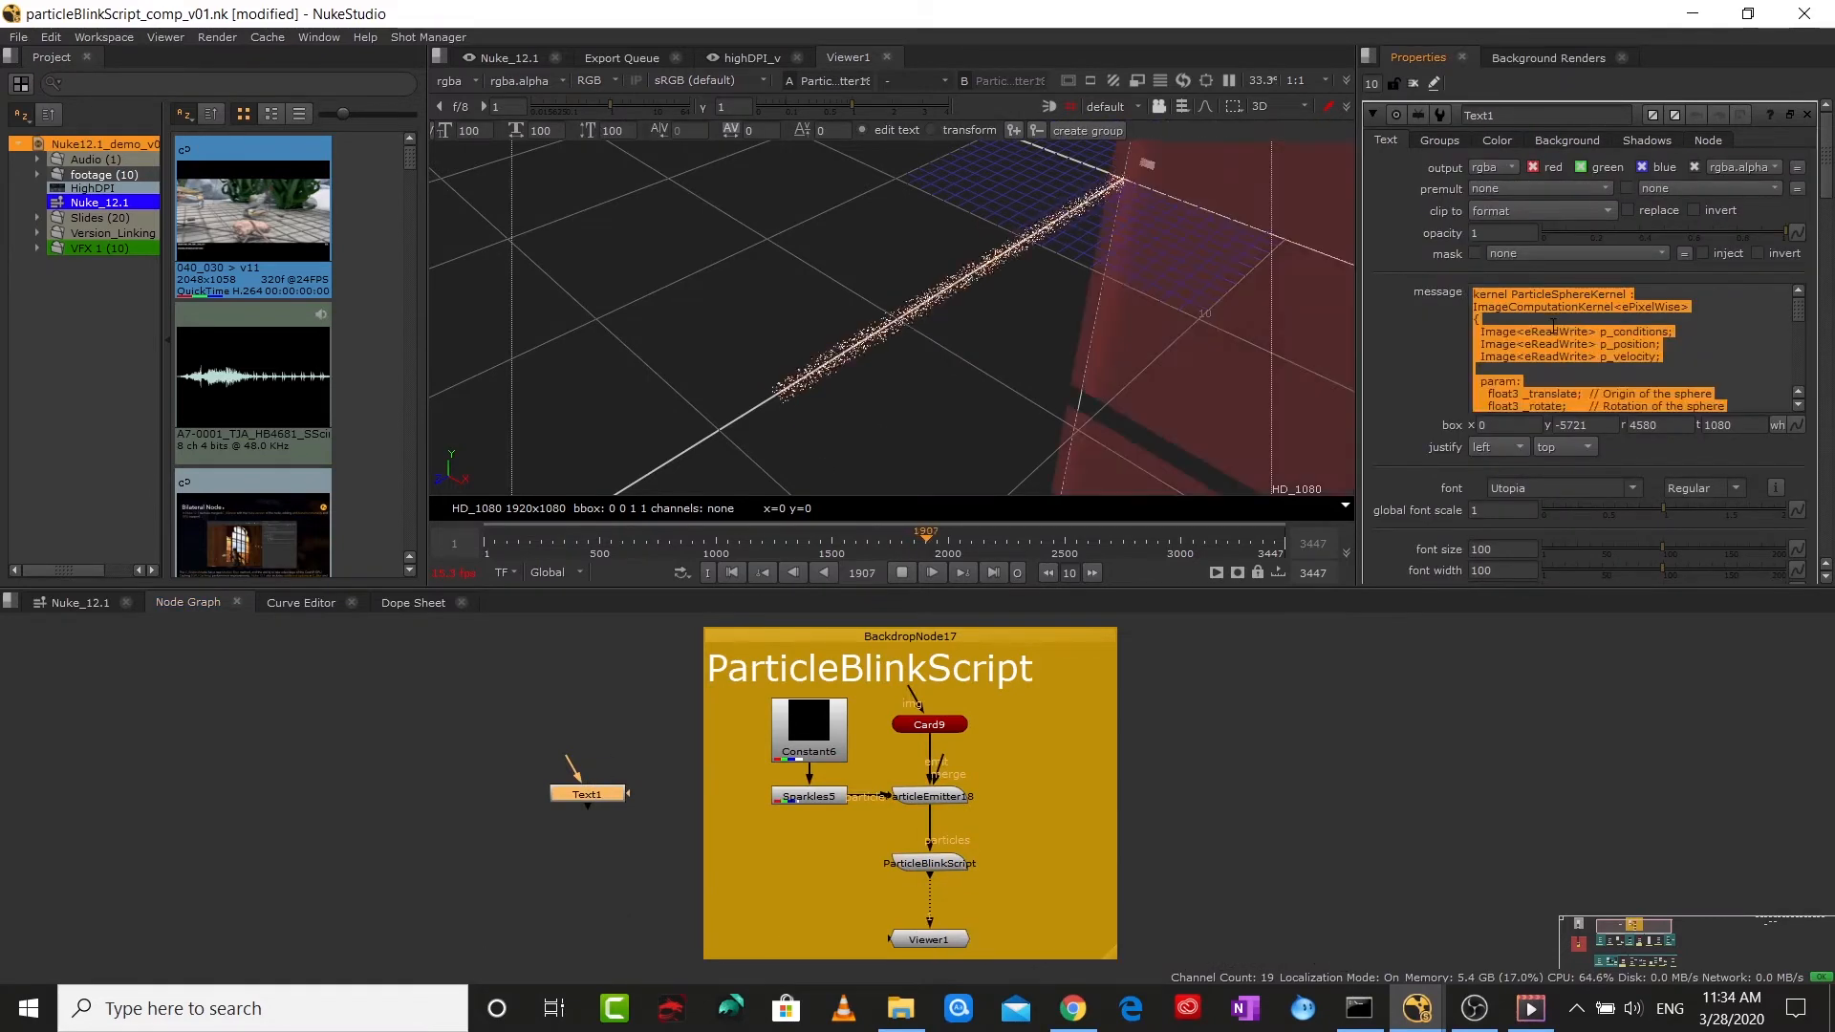
double_click(927, 863)
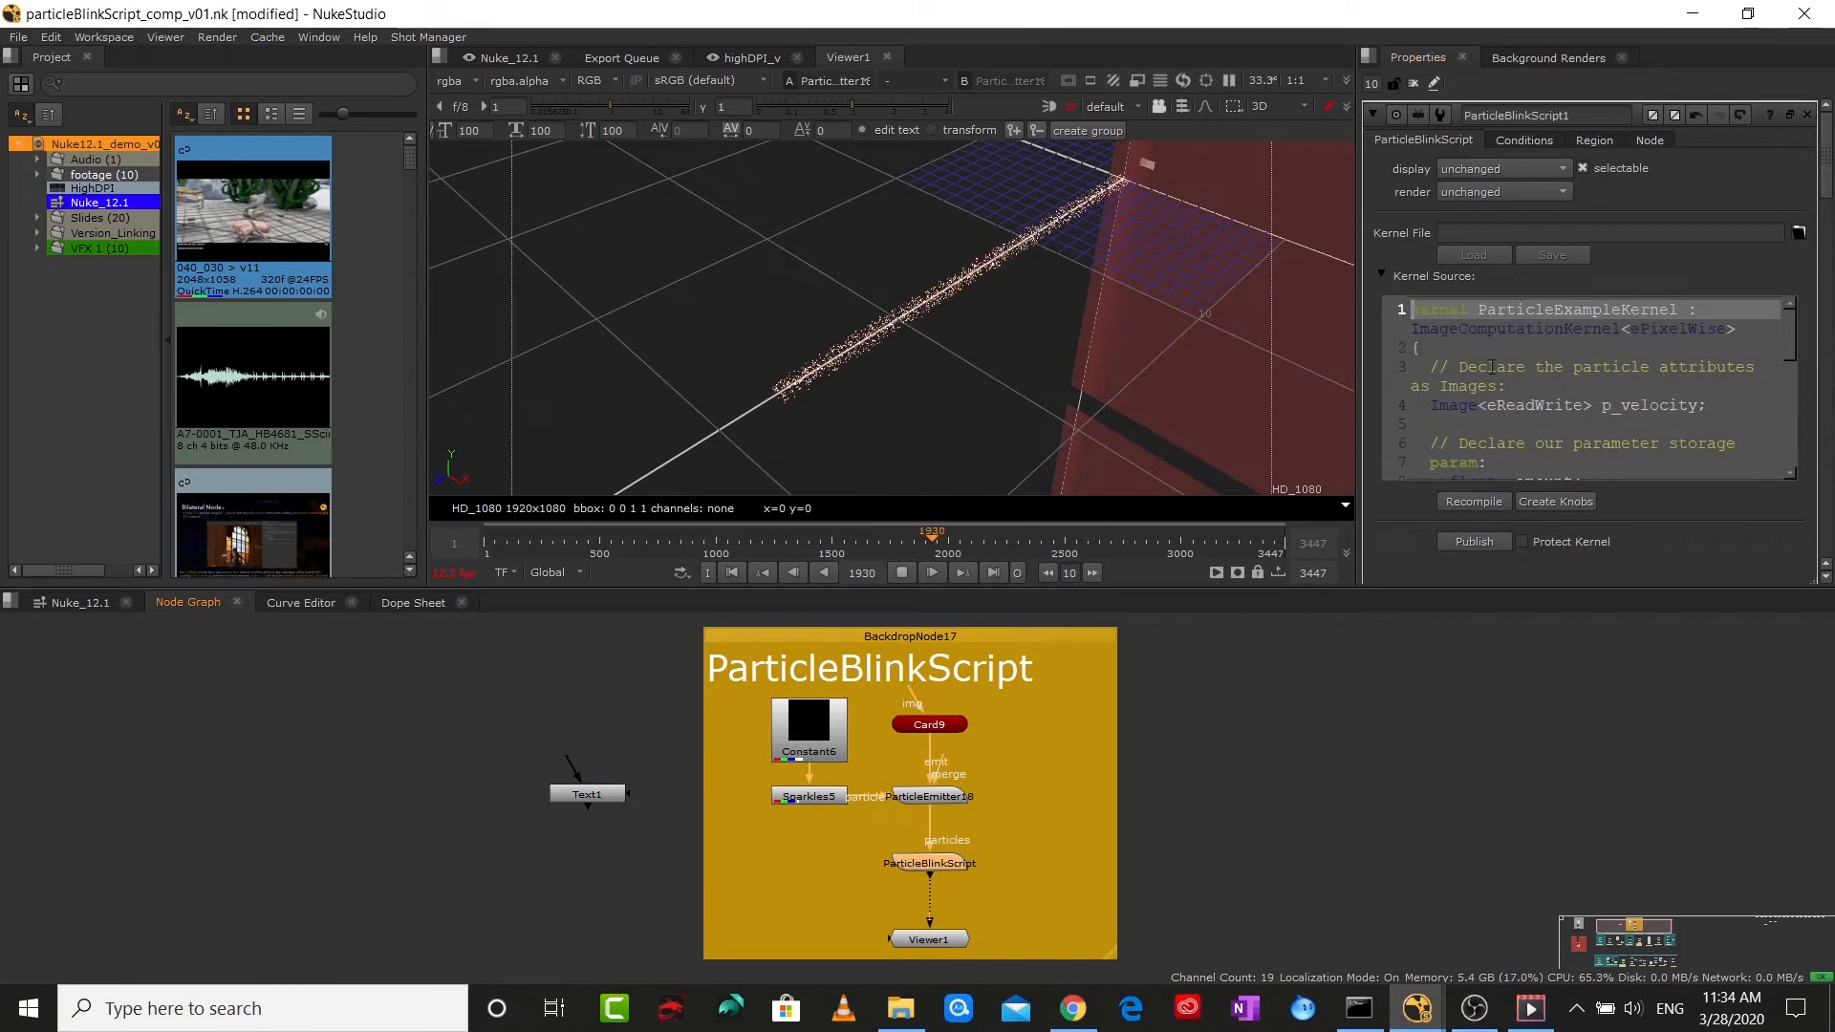
left_click(1414, 309)
key("ctrl+a")
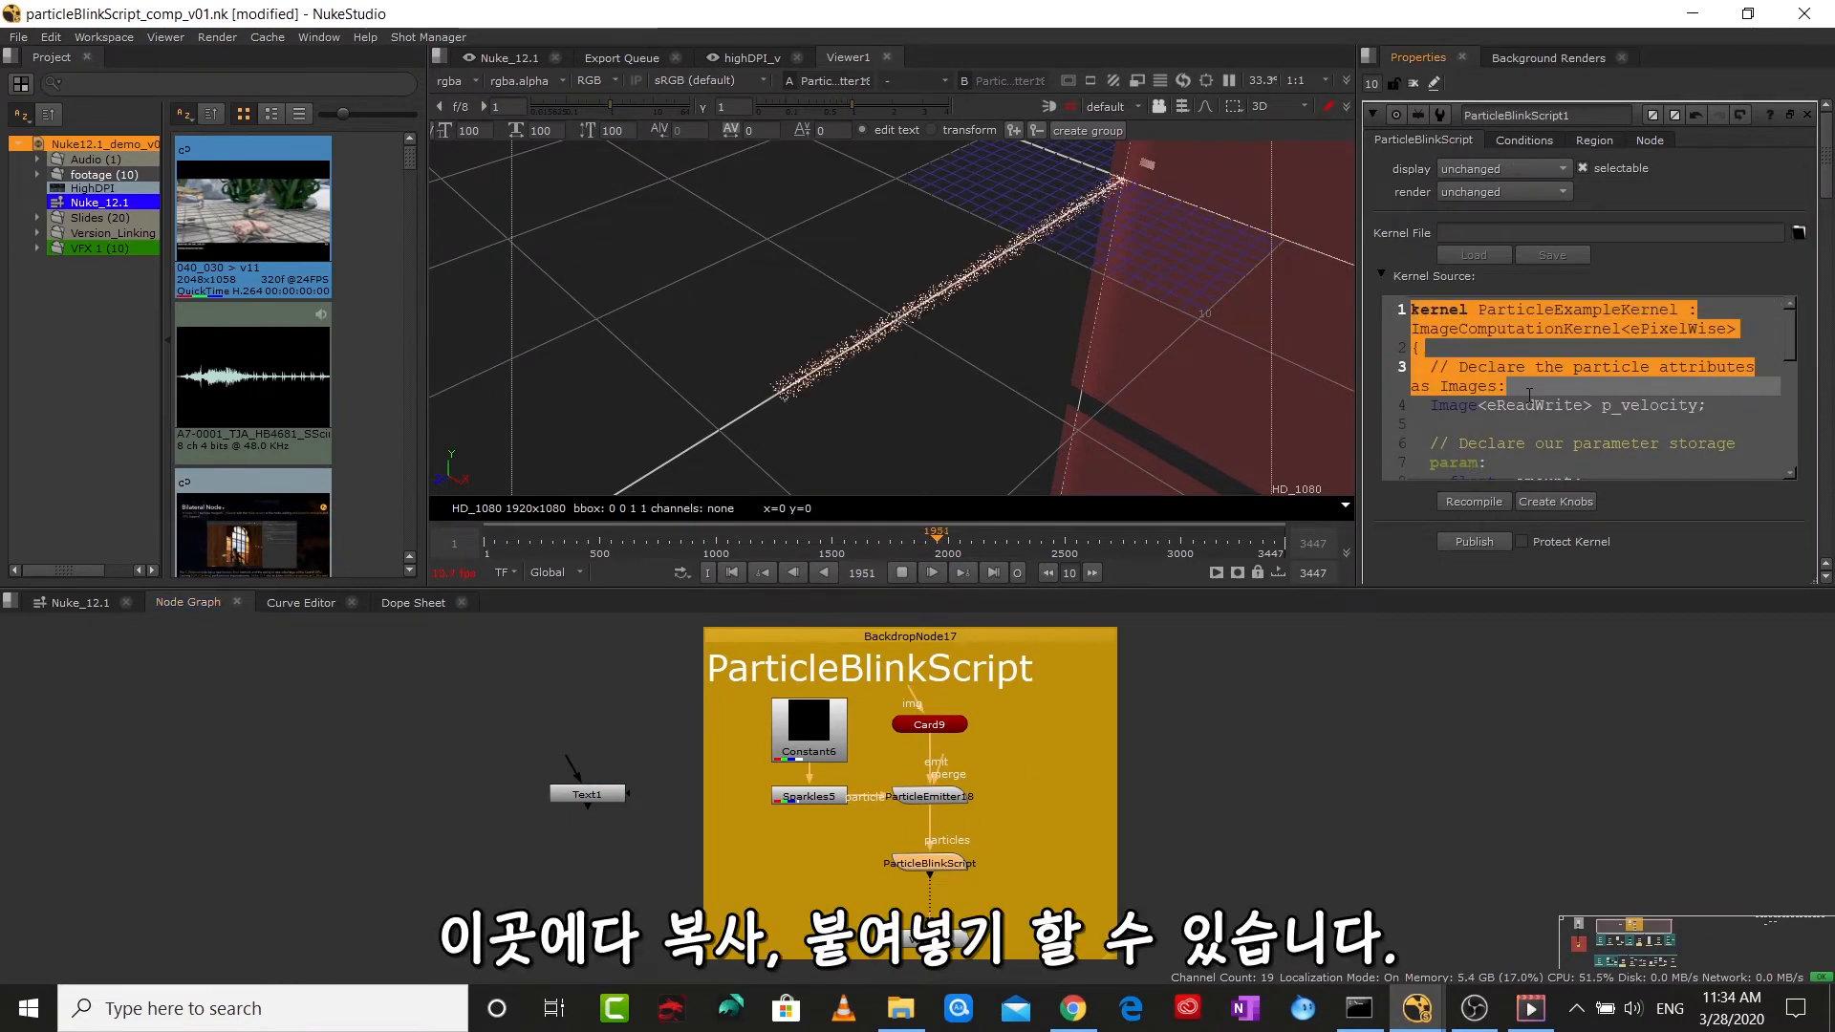
key("Delete")
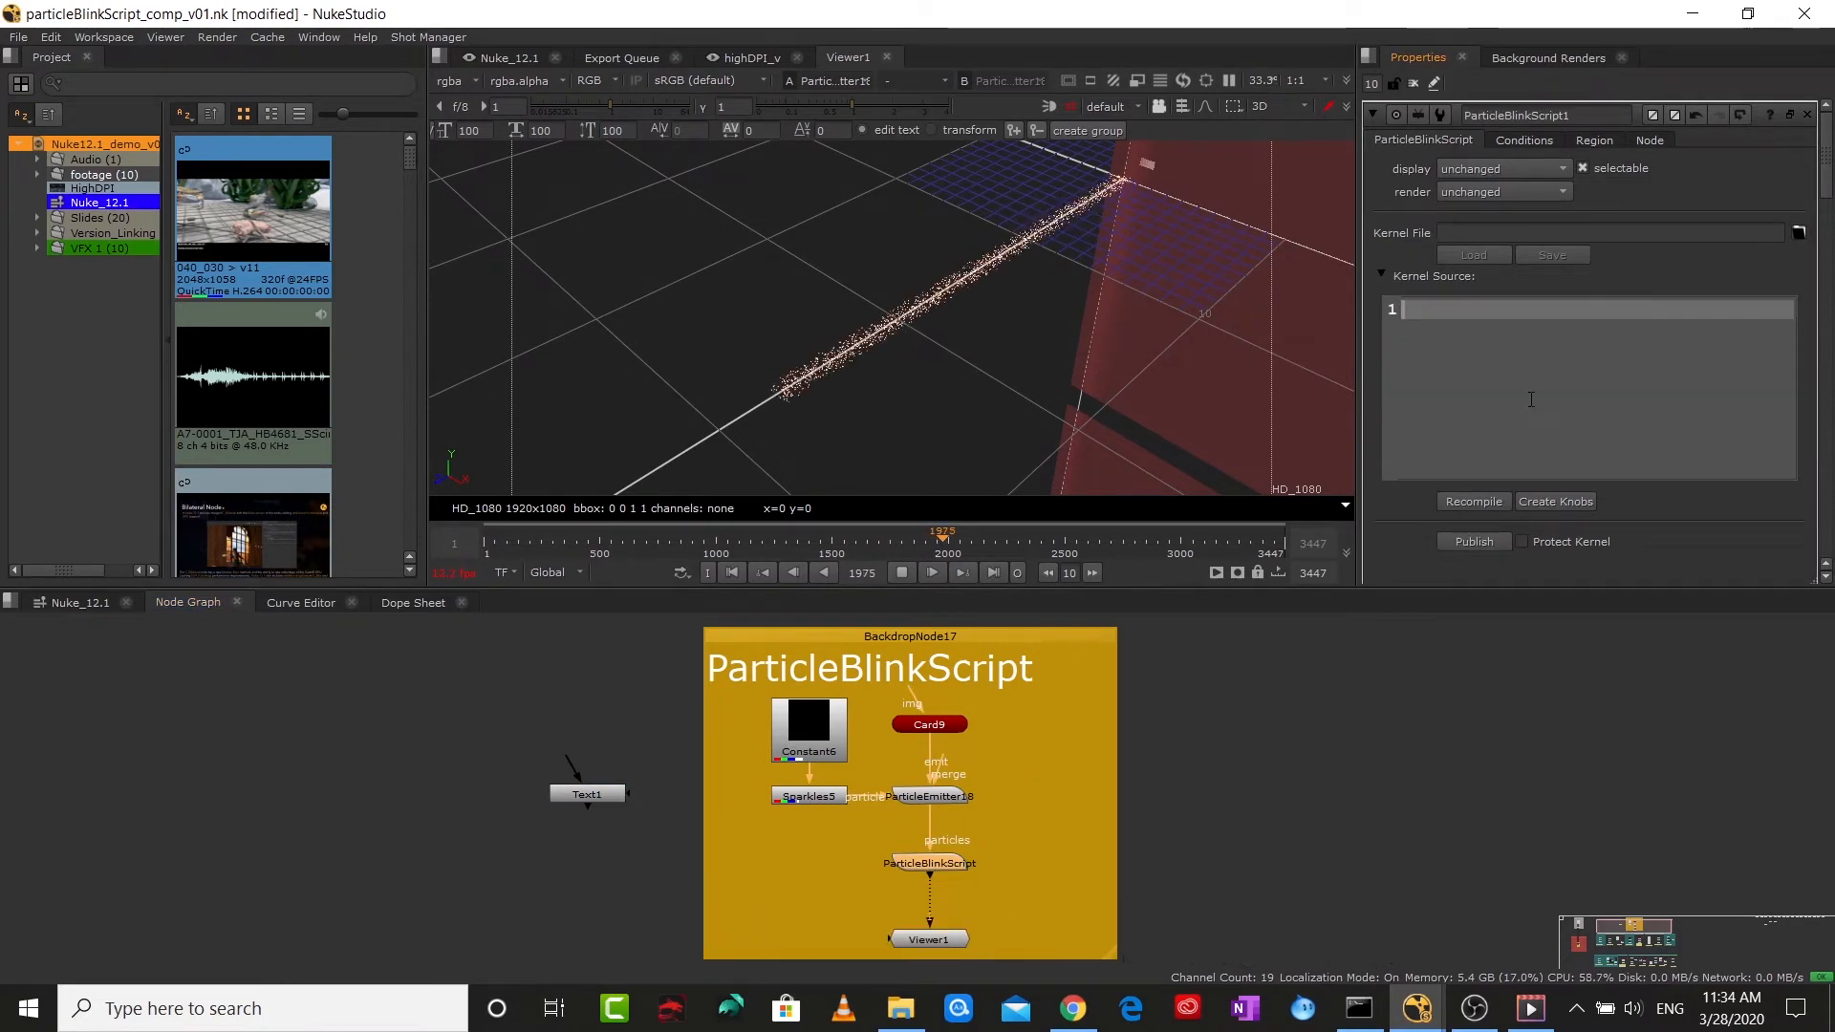
key("ctrl+v")
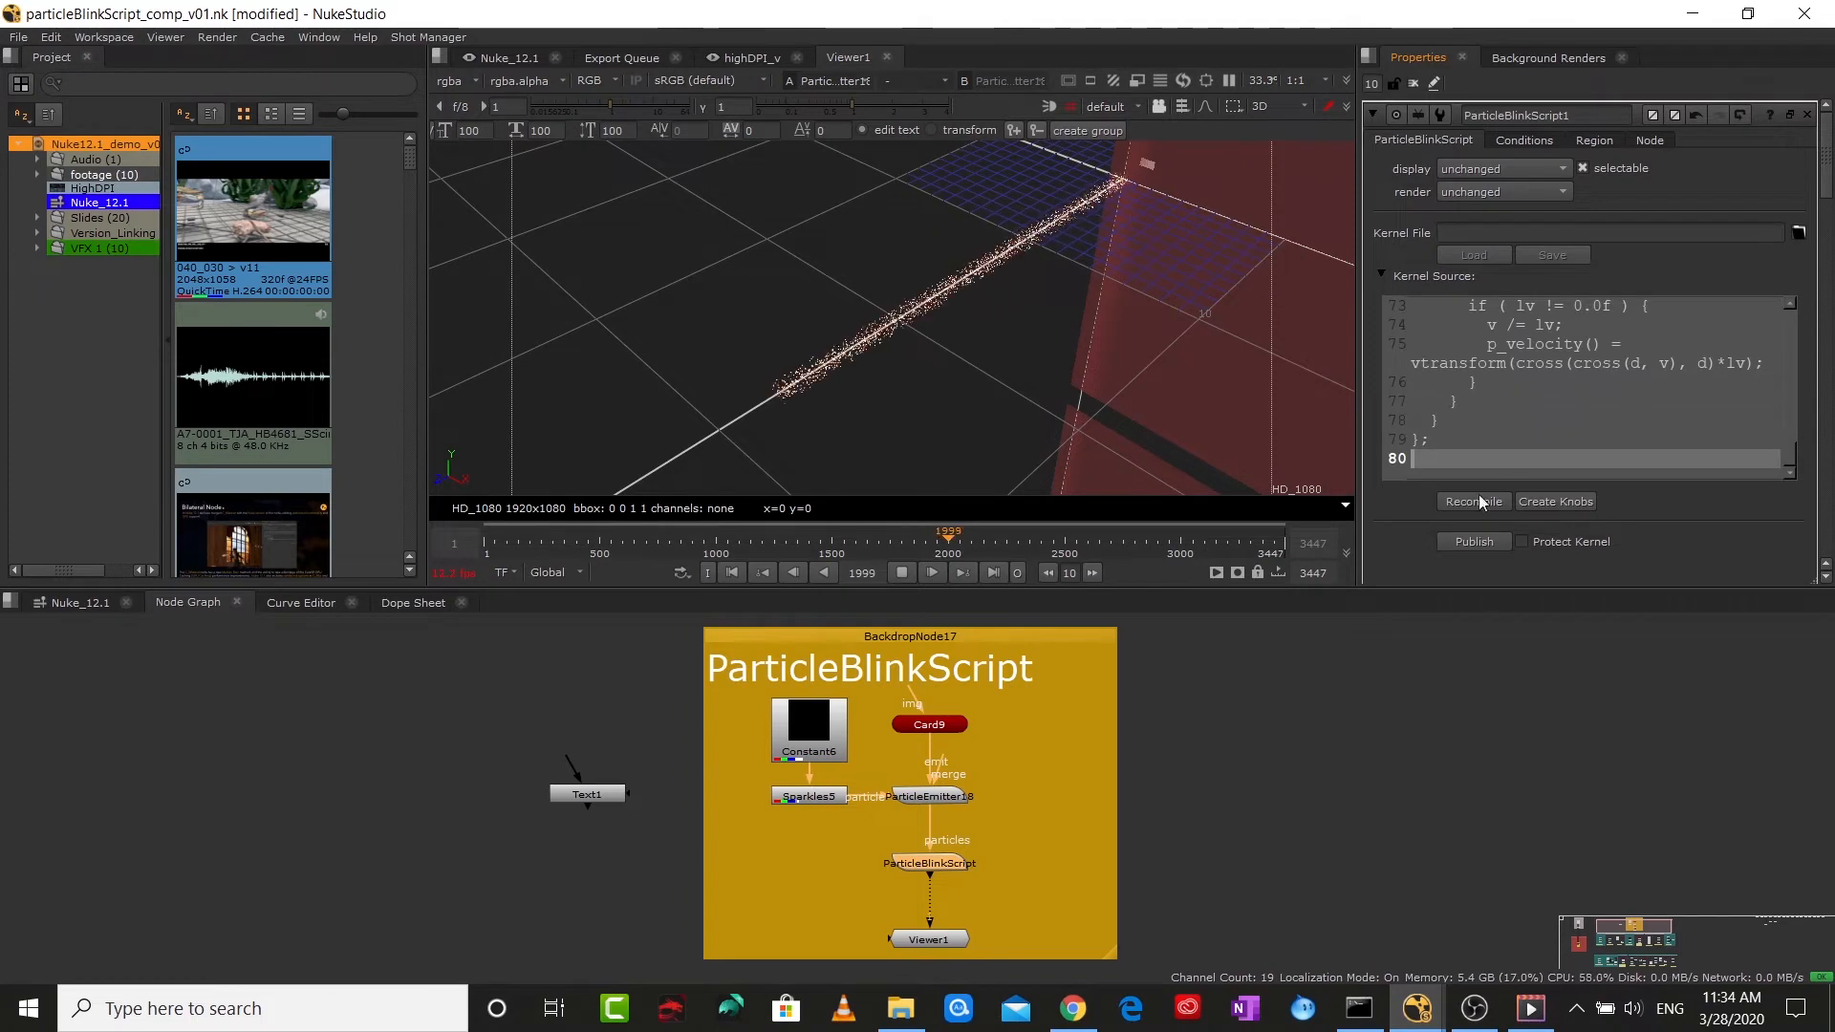
left_click(1327, 807)
- View ParticleBlinkScript1's output with all node properties closed, and frame the particle sphere closely in the 3D view
left_click(935, 866)
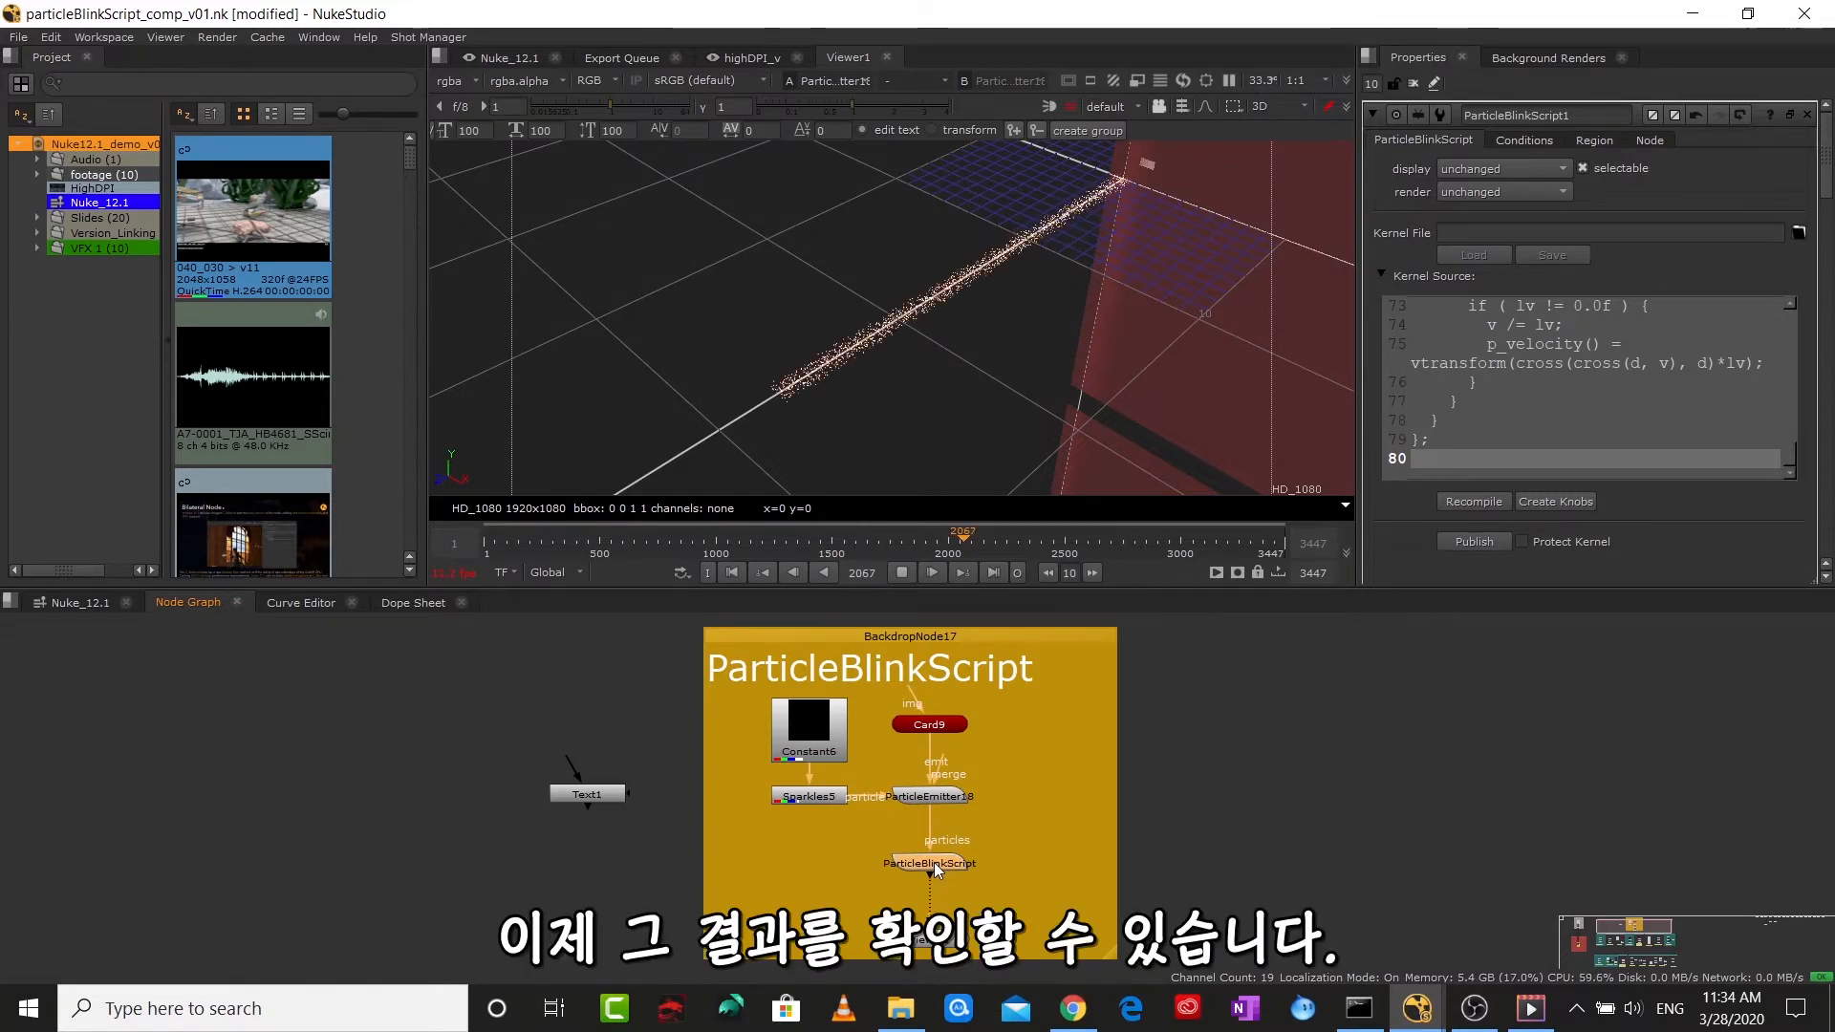
key("1")
left_click(1410, 84)
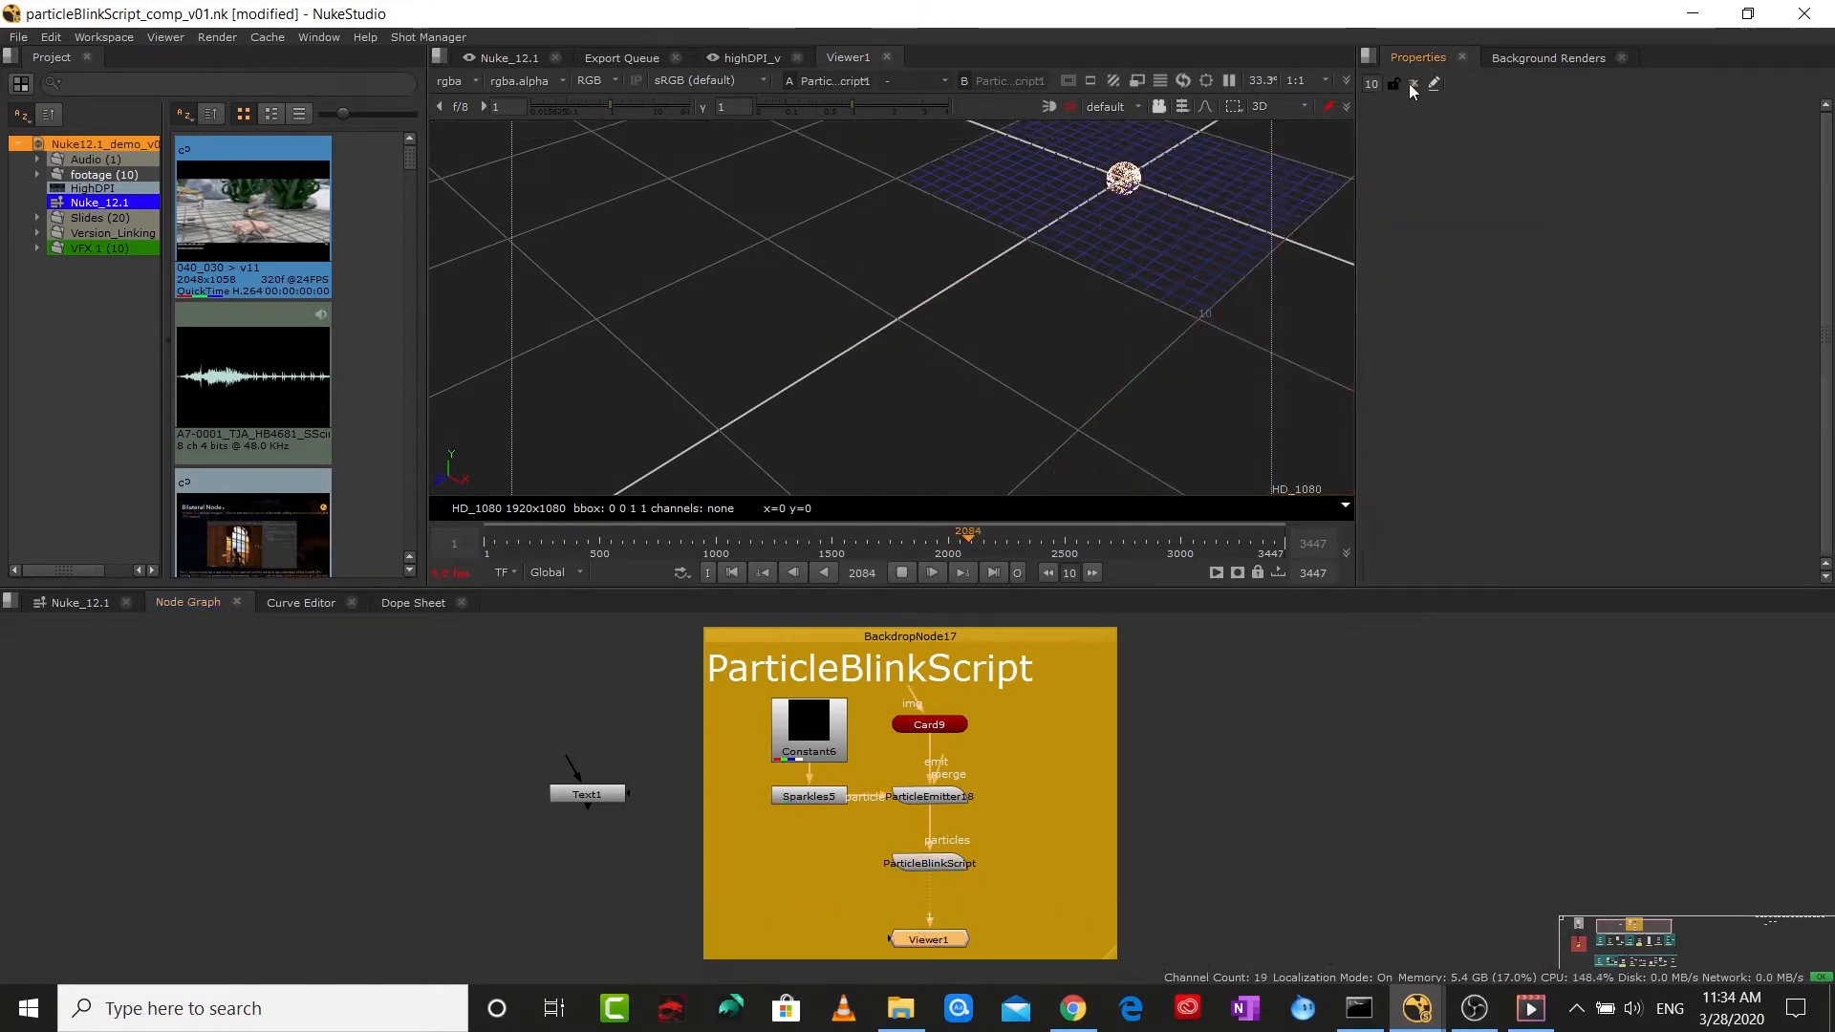
key("f")
scroll(885, 359, "up", 5)
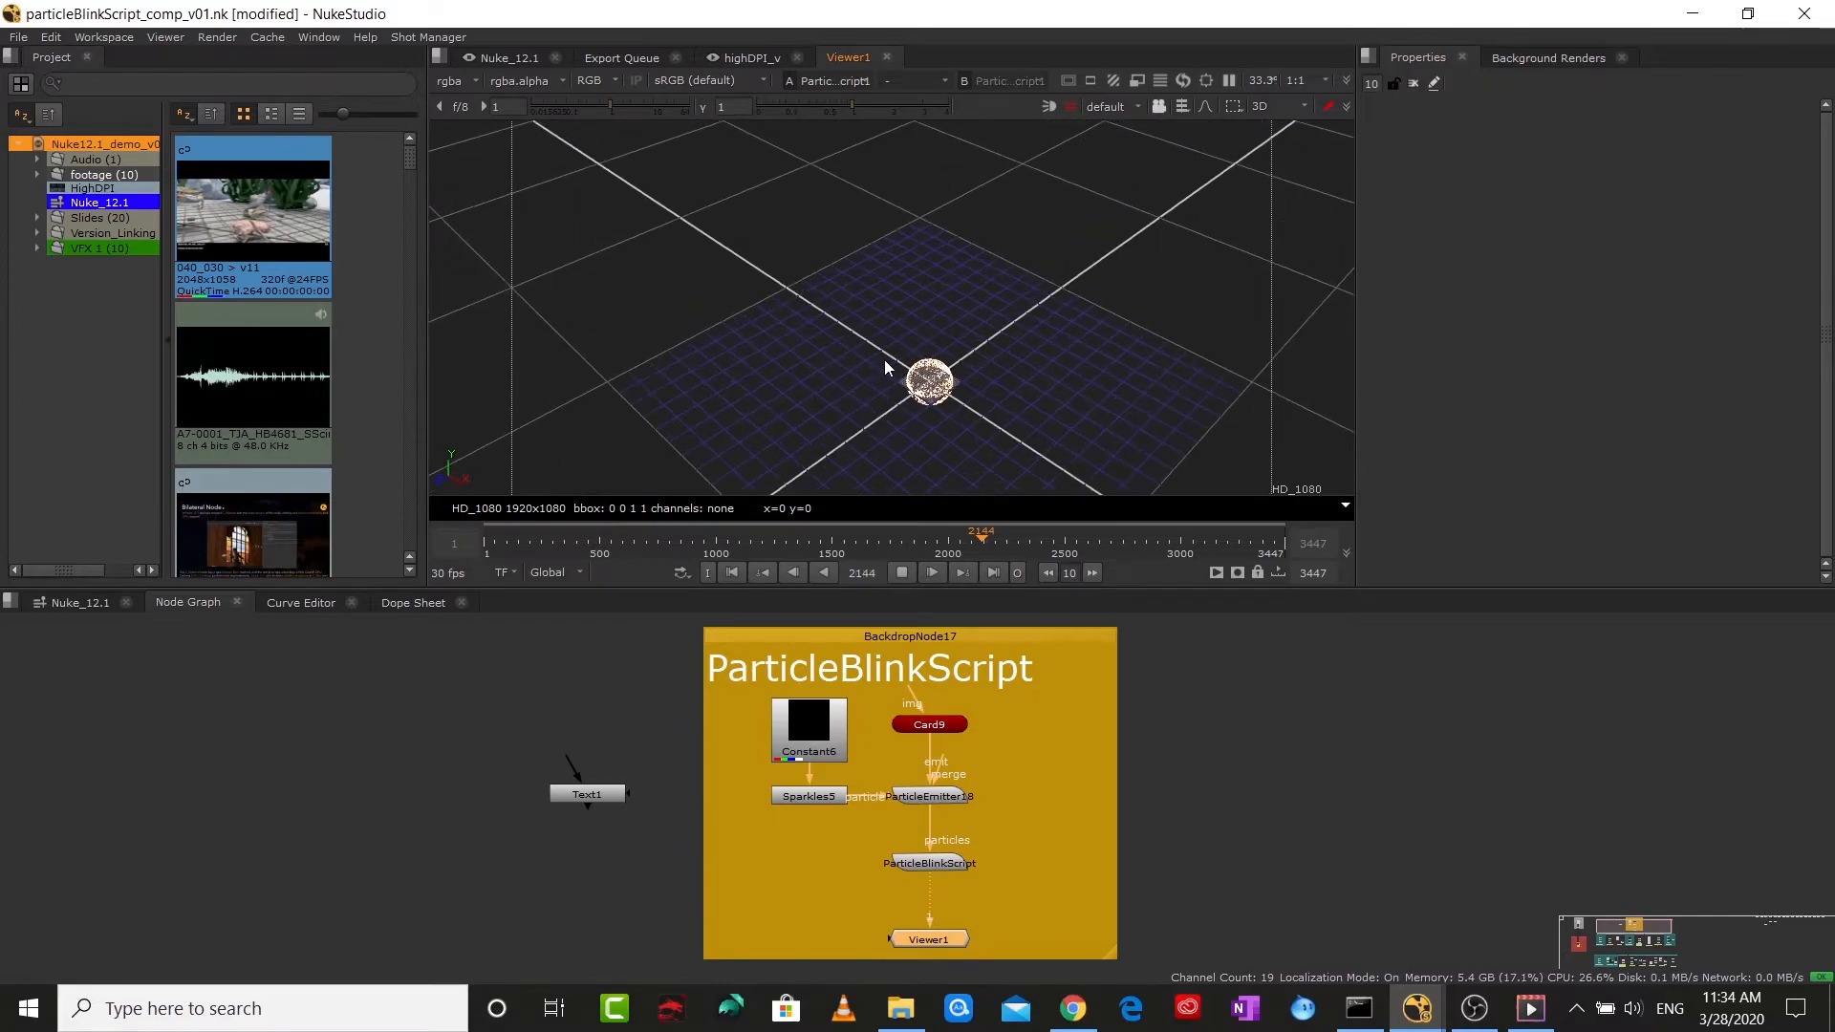
left_click_drag(898, 360, 762, 308)
scroll(984, 300, "up", 3)
scroll(984, 300, "up", 3)
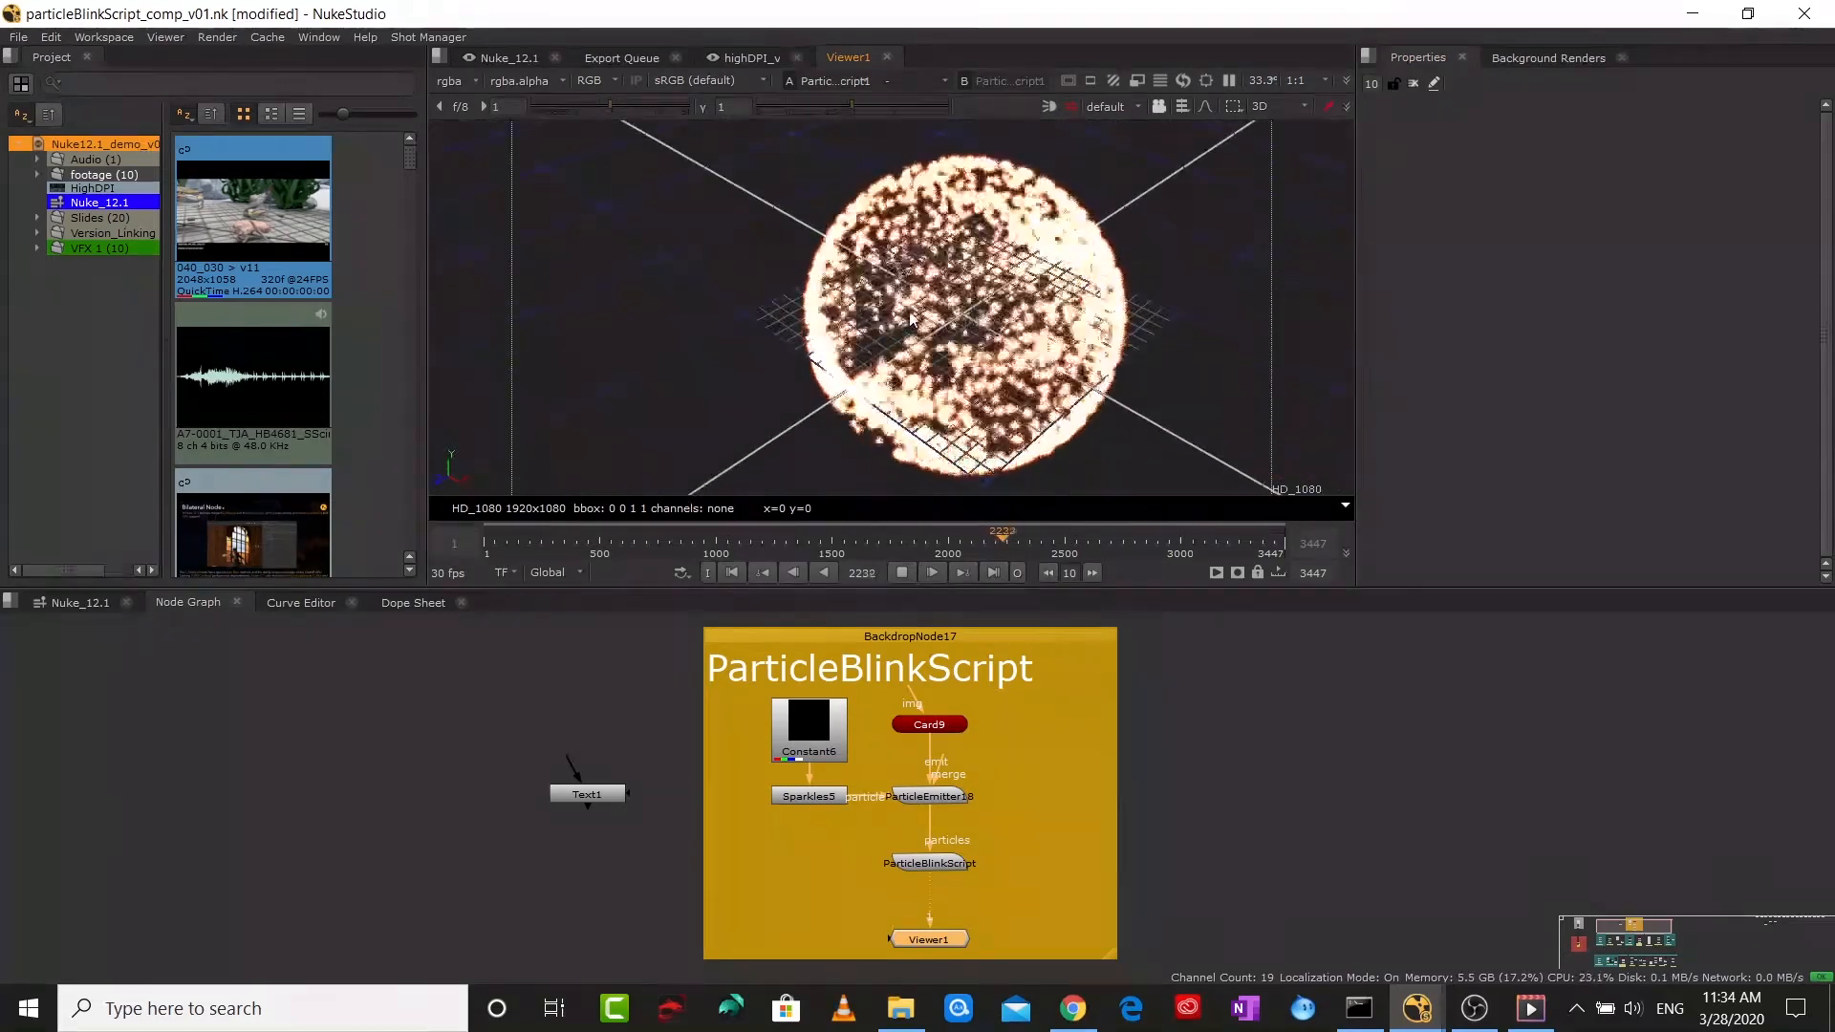
- Replay the particle sphere animation from the first frame, and stop playback
left_click(732, 572)
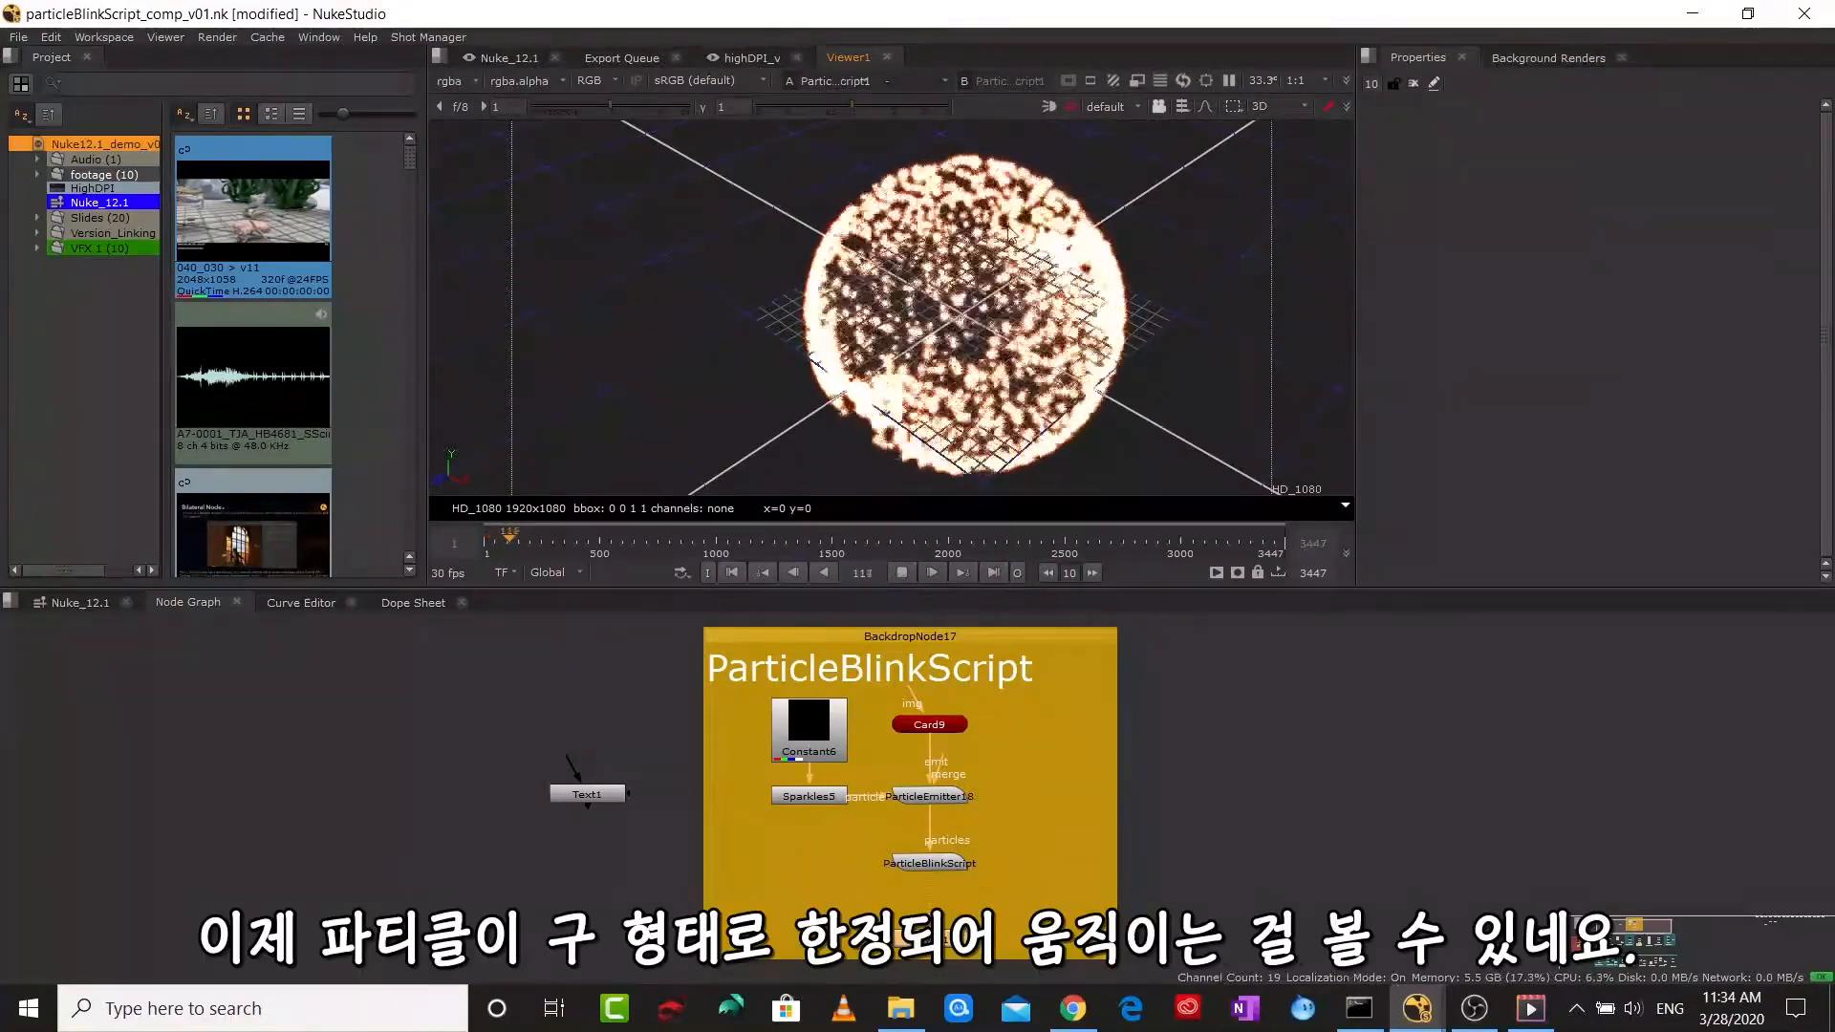
left_click(730, 571)
left_click(898, 574)
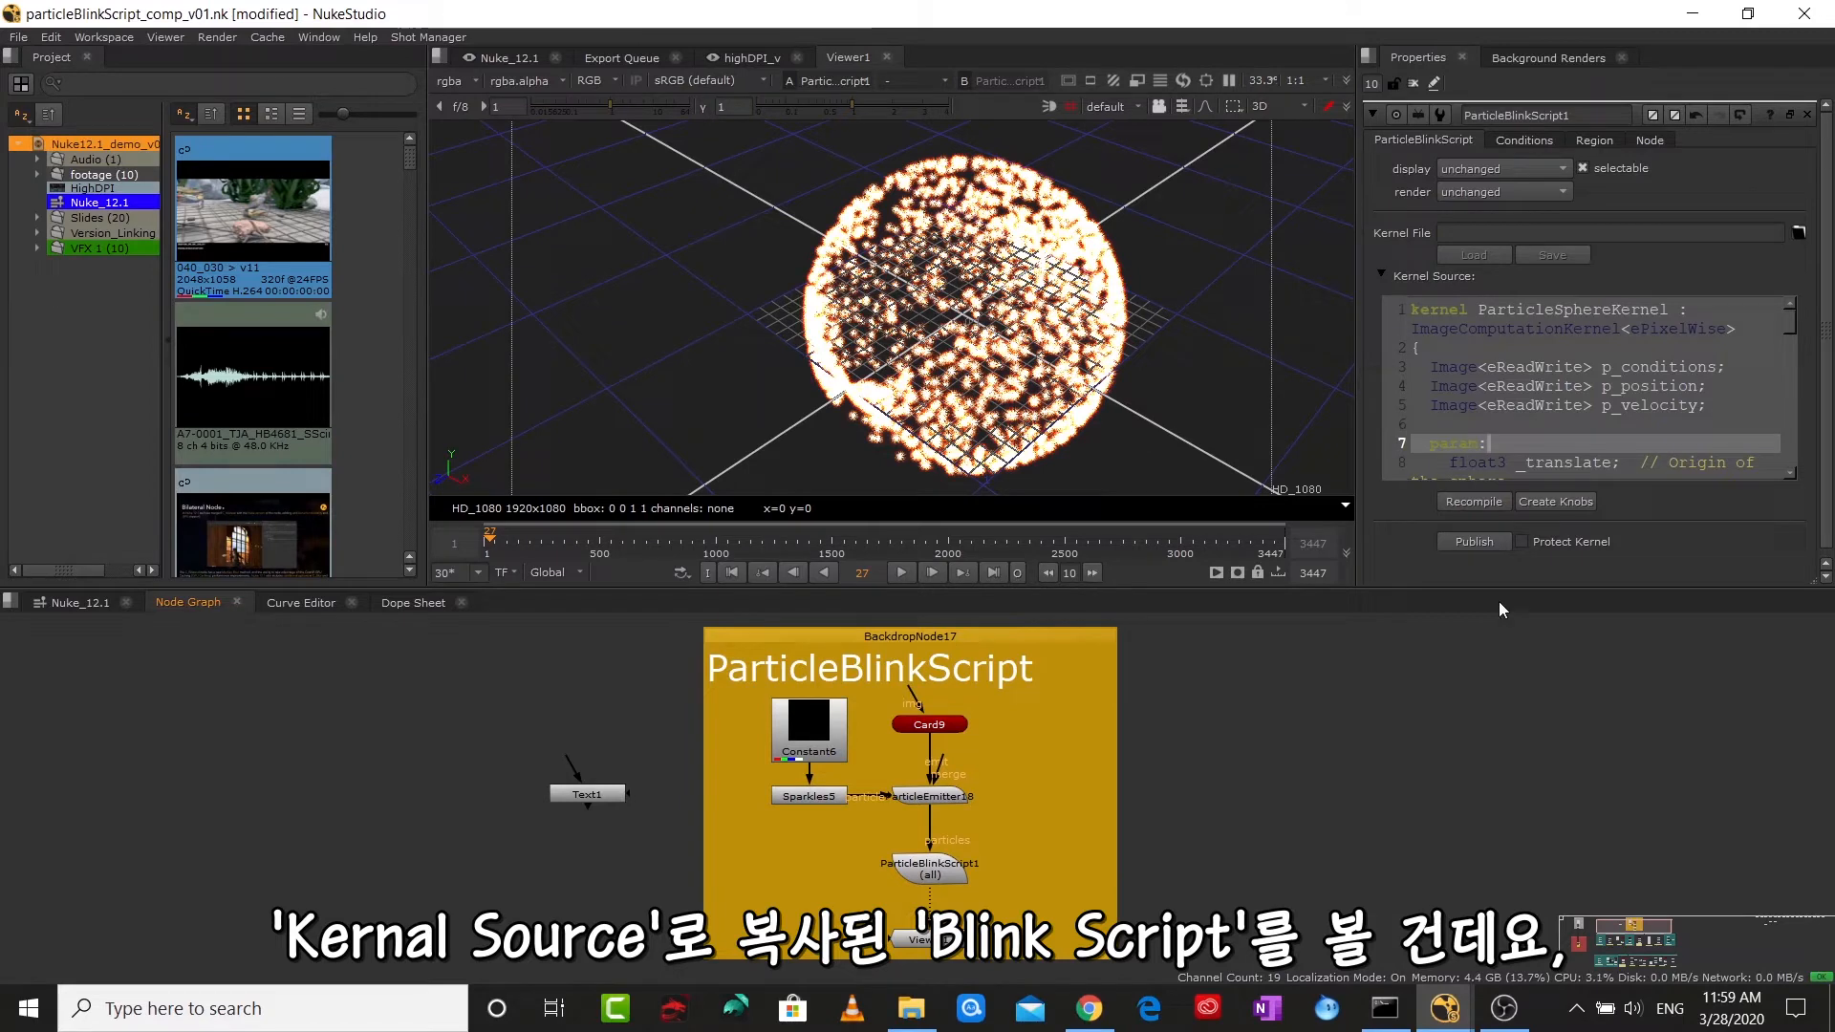
- Examine the translate, rotate, scale, uniform scale and radius parameters declared in ParticleBlinkScript1's kernel source
scroll(1792, 322, "down", 2)
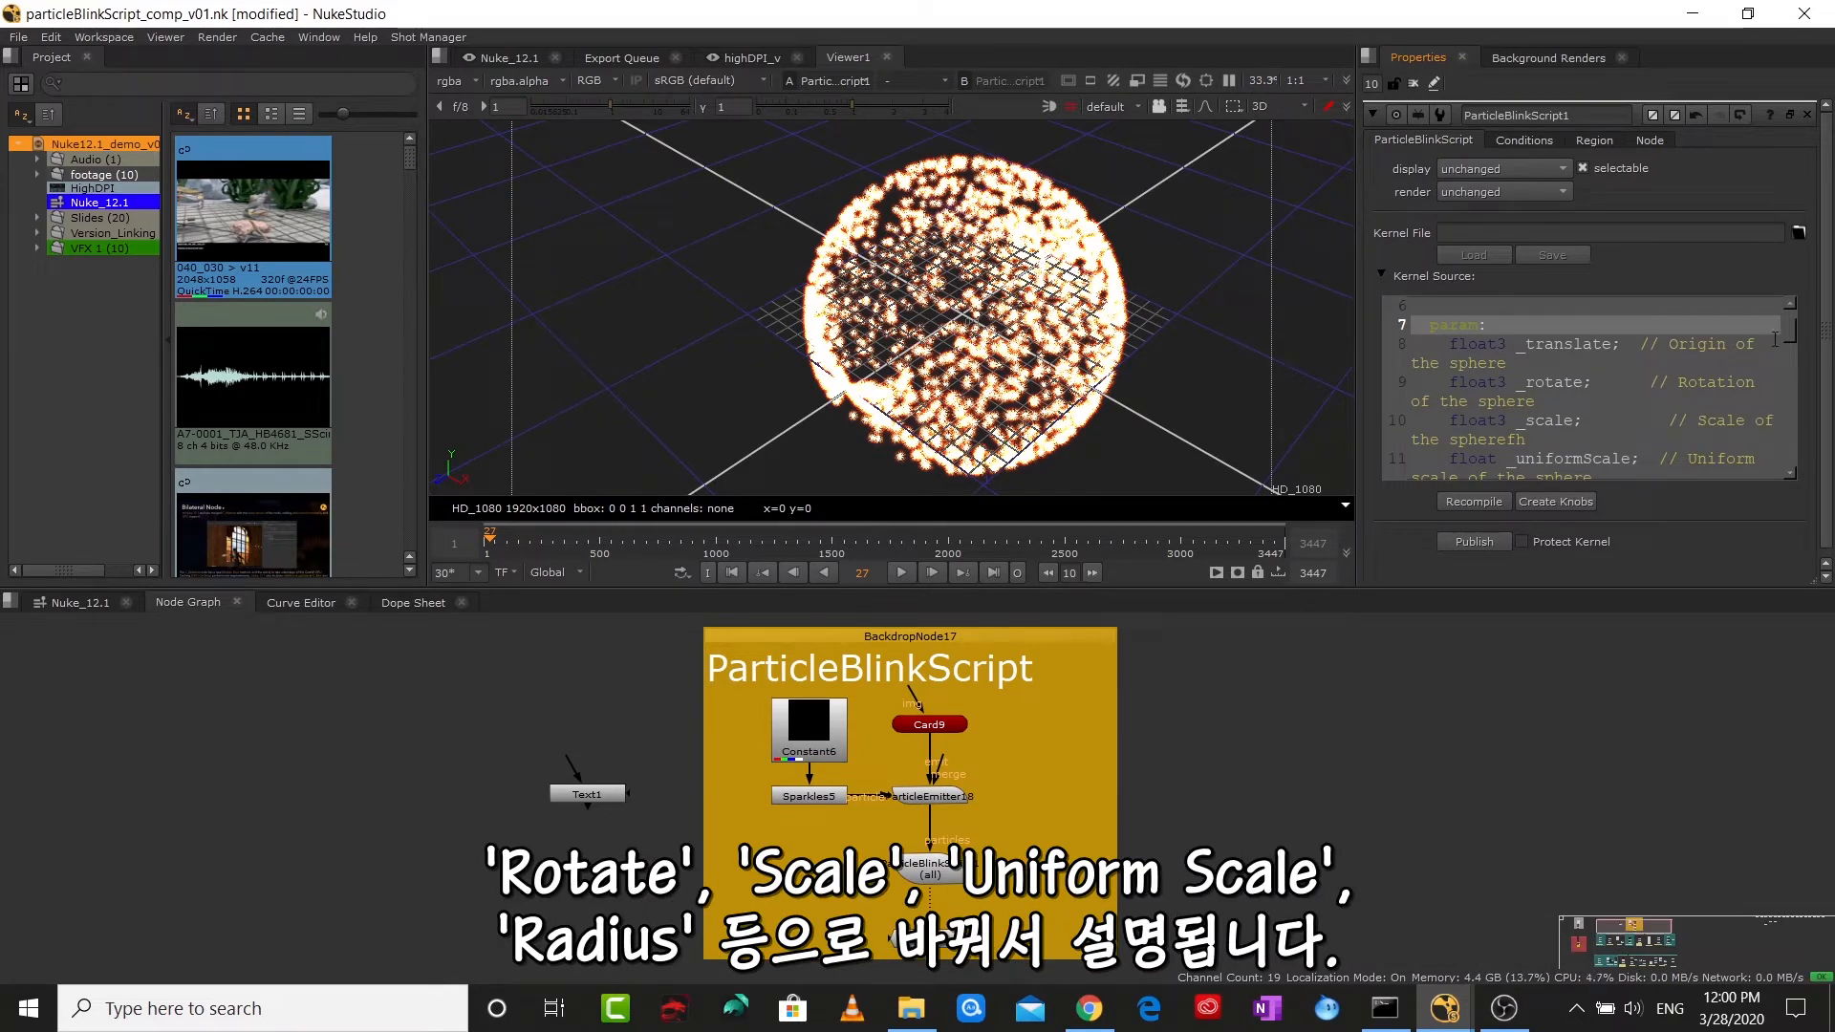
scroll(1791, 336, "down", 1)
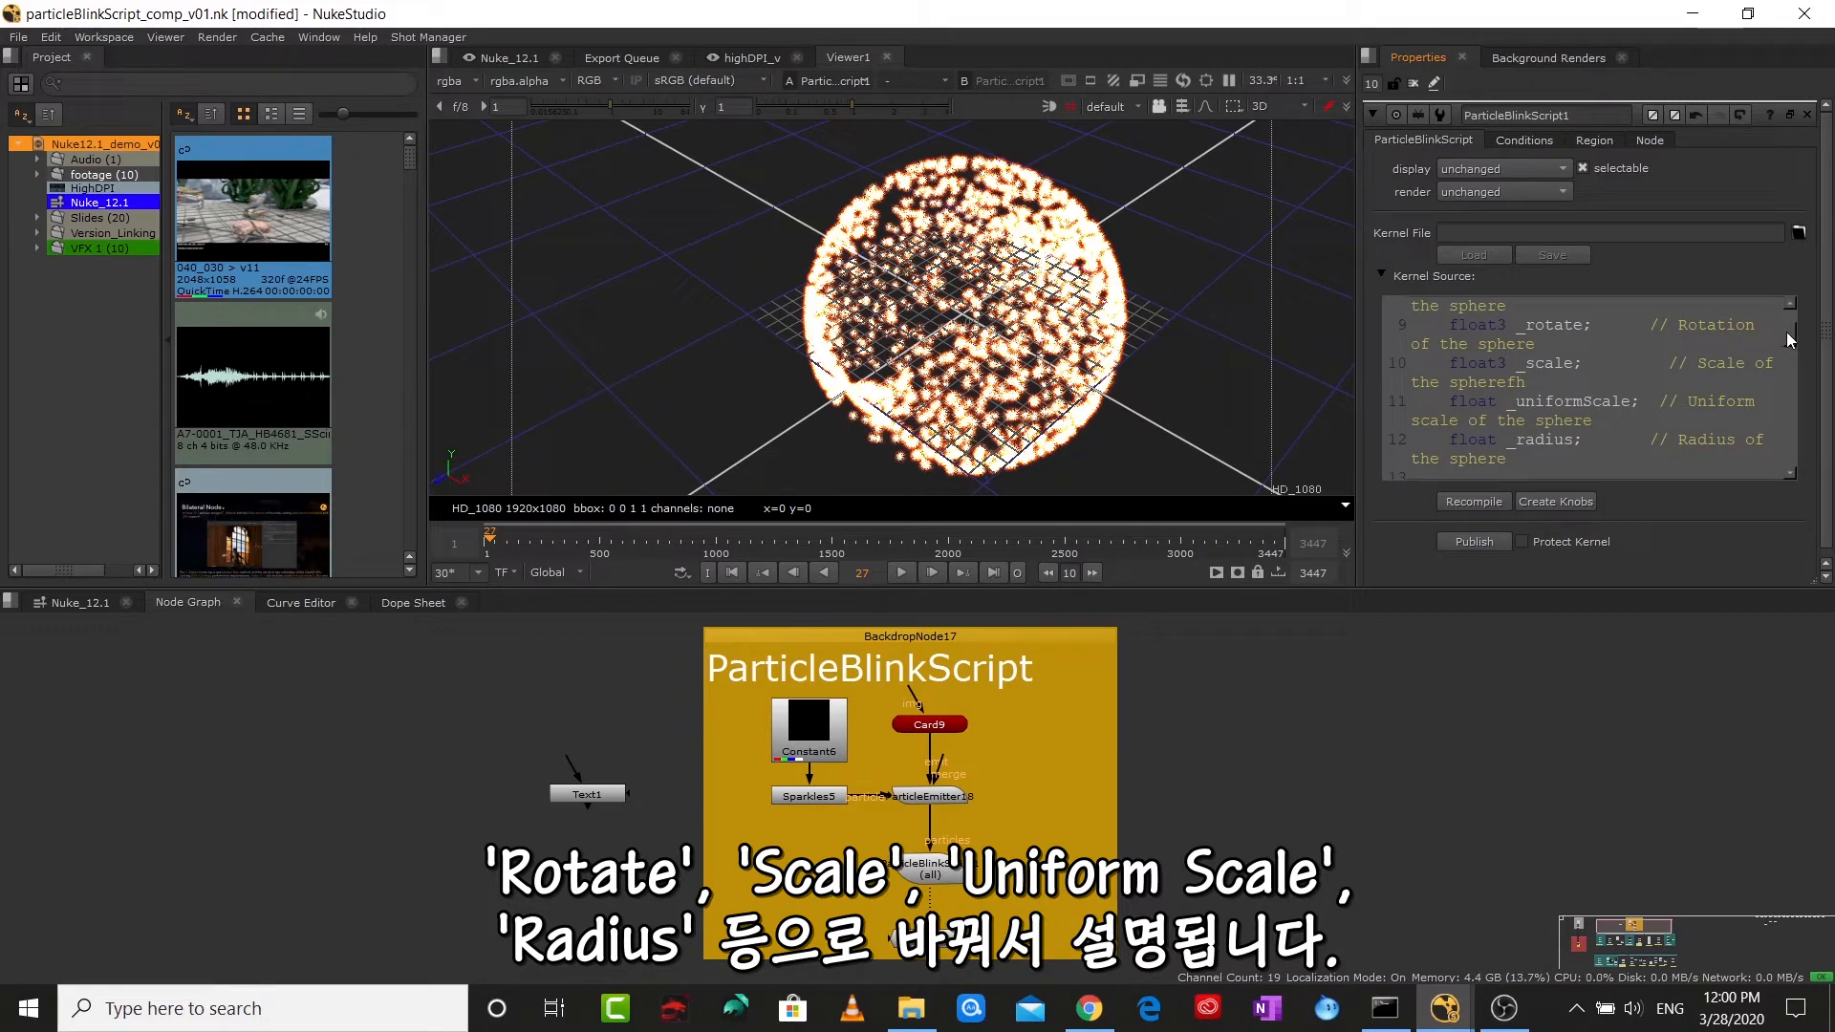
left_click_drag(1791, 336, 1804, 308)
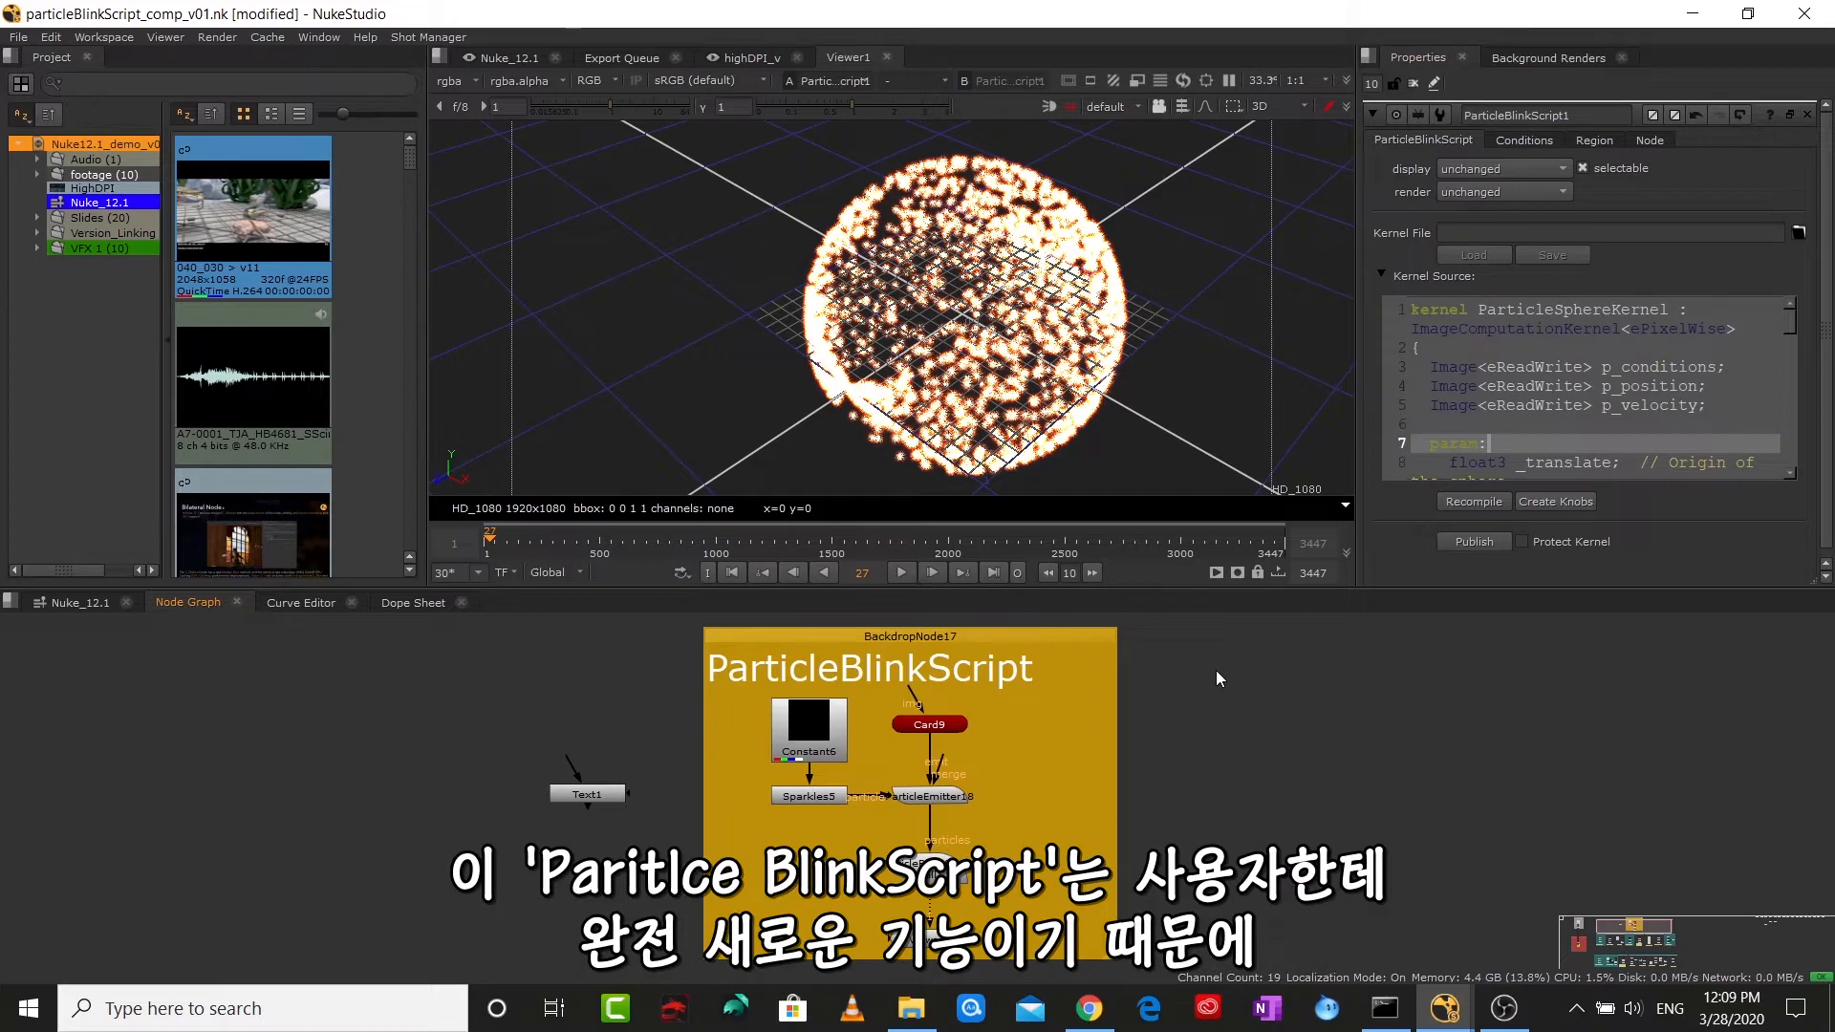
- Look through the available ParticleBlinkScript Gizmos among the particle nodes without adding one
right_click(1216, 670)
mouse_move(1286, 521)
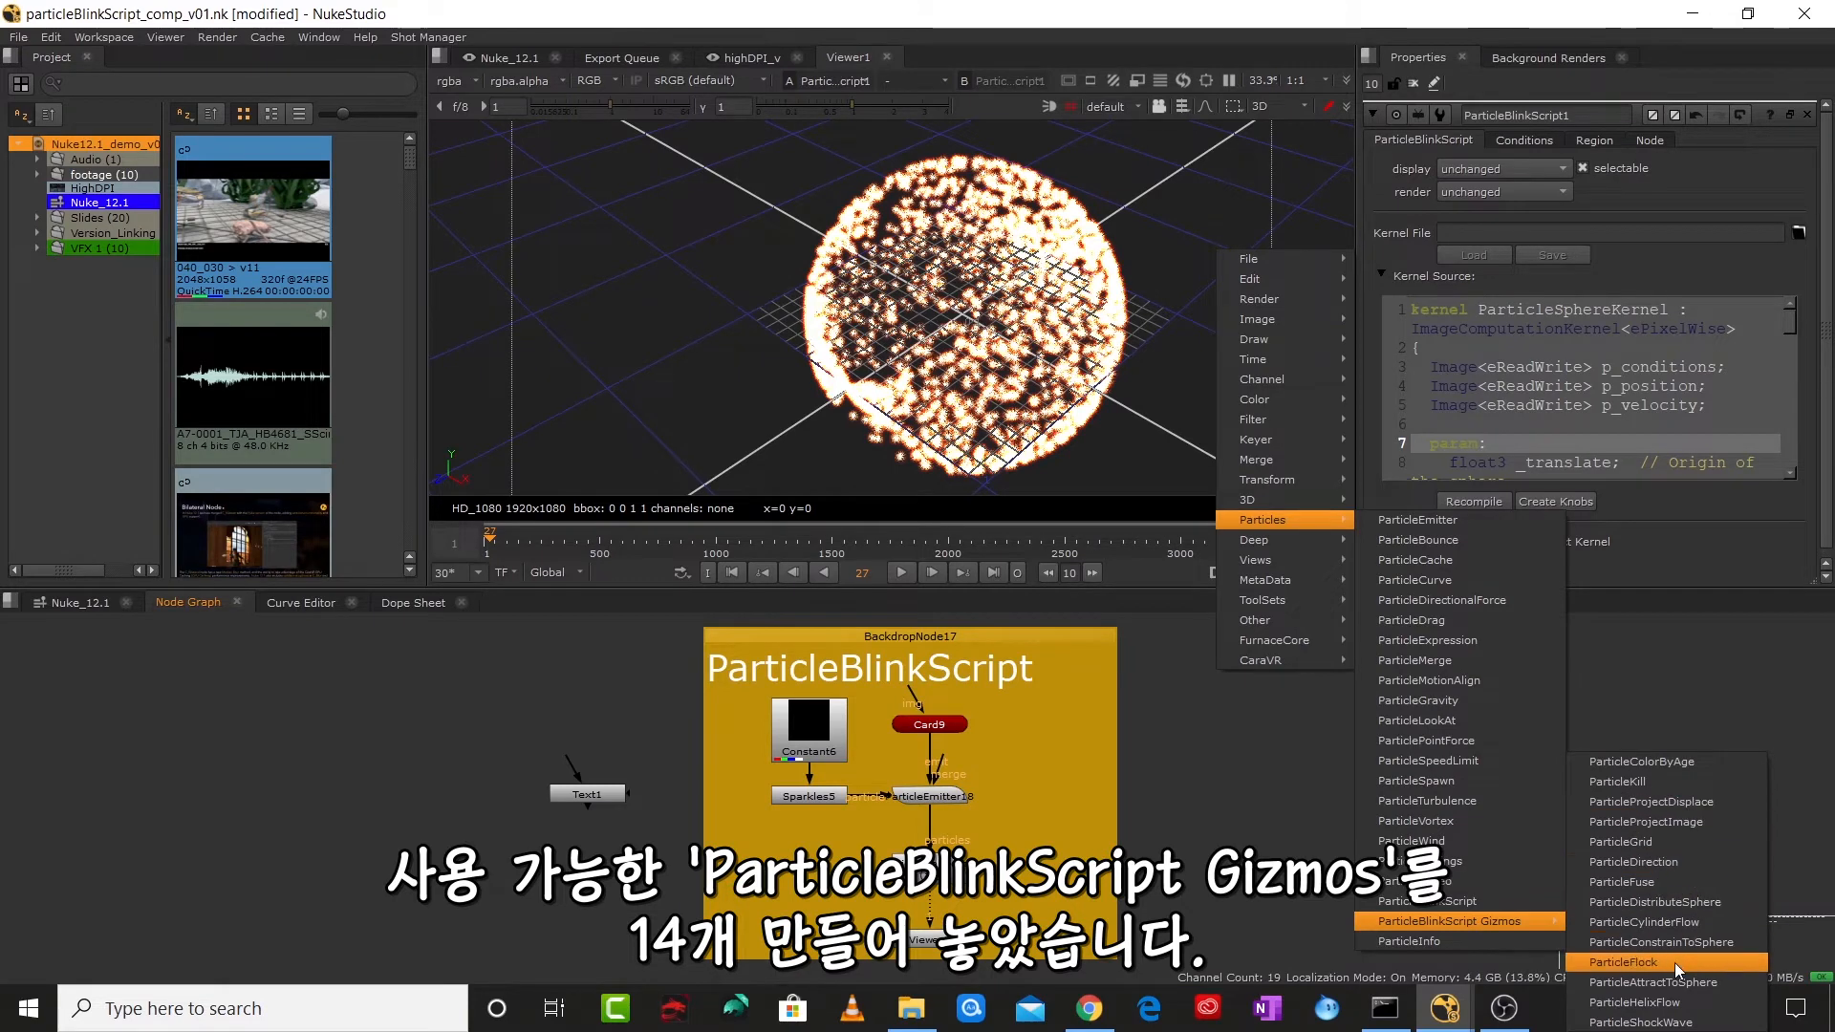
left_click(1666, 665)
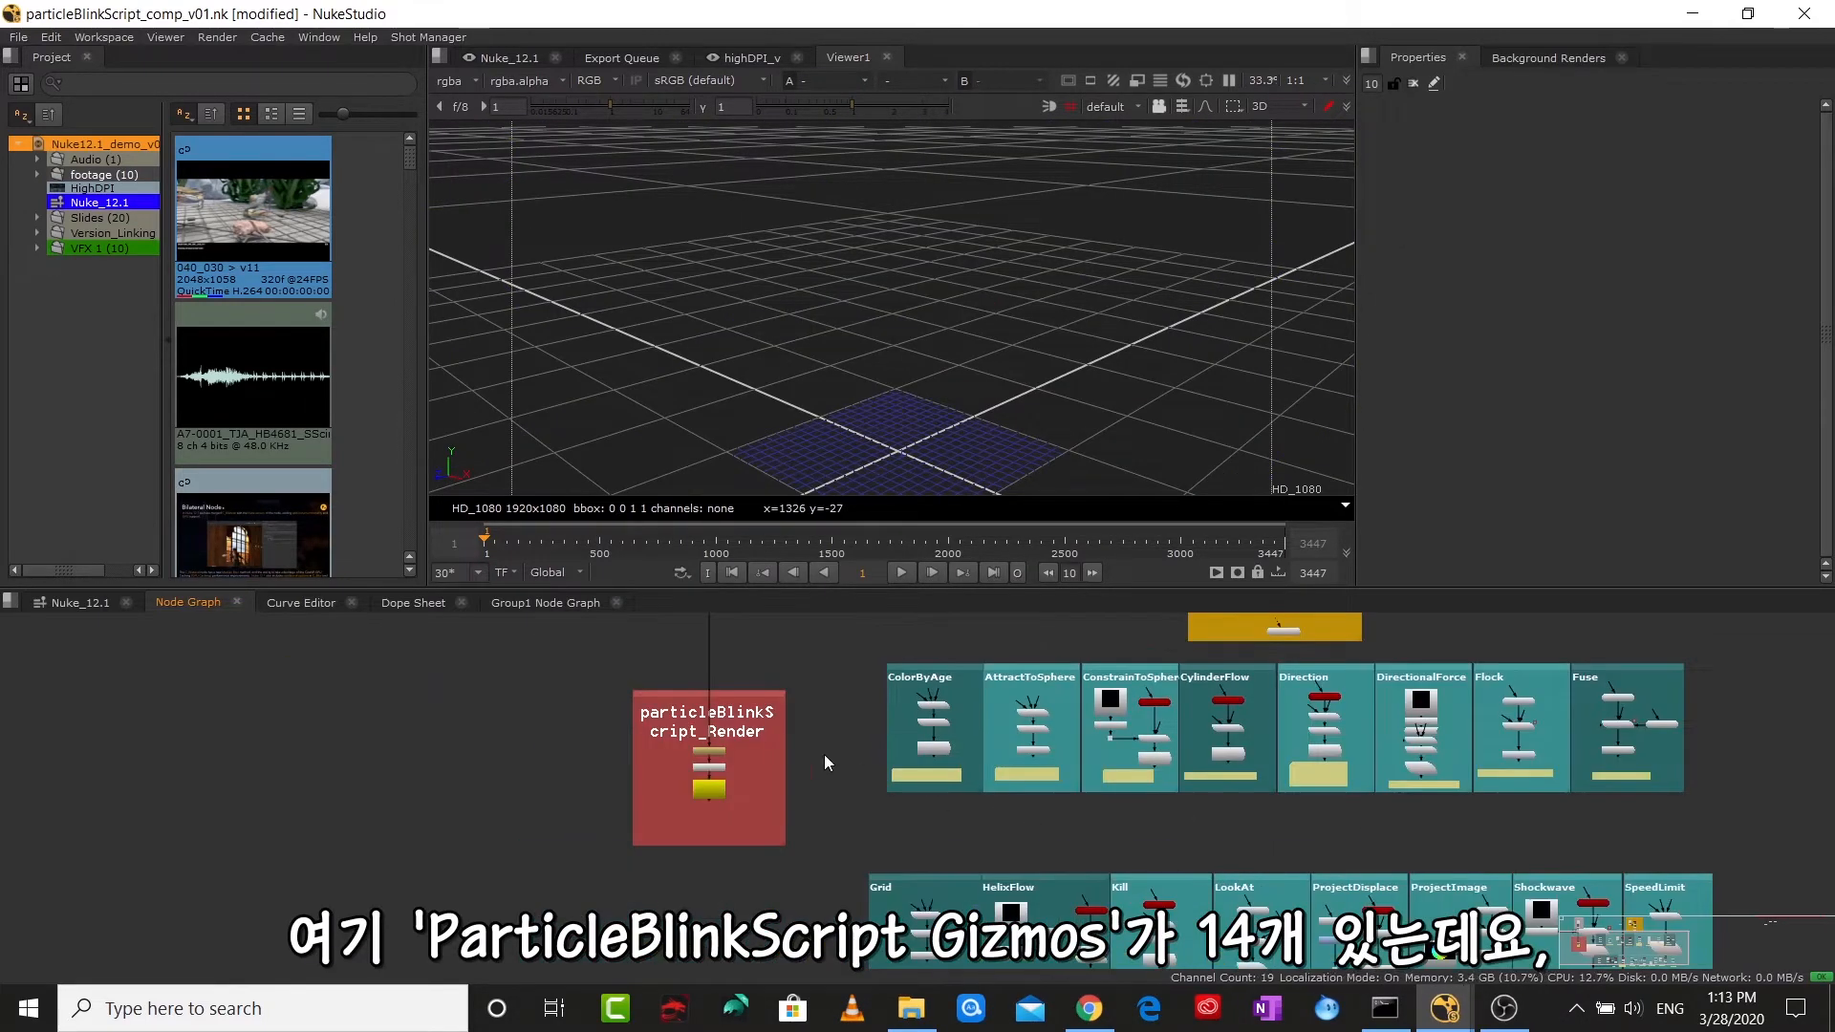
- Focus on the ColorByAge example in the node graph and view ParticleSettings4's particle output
scroll(933, 728, "up", 5)
left_click_drag(913, 763, 906, 826)
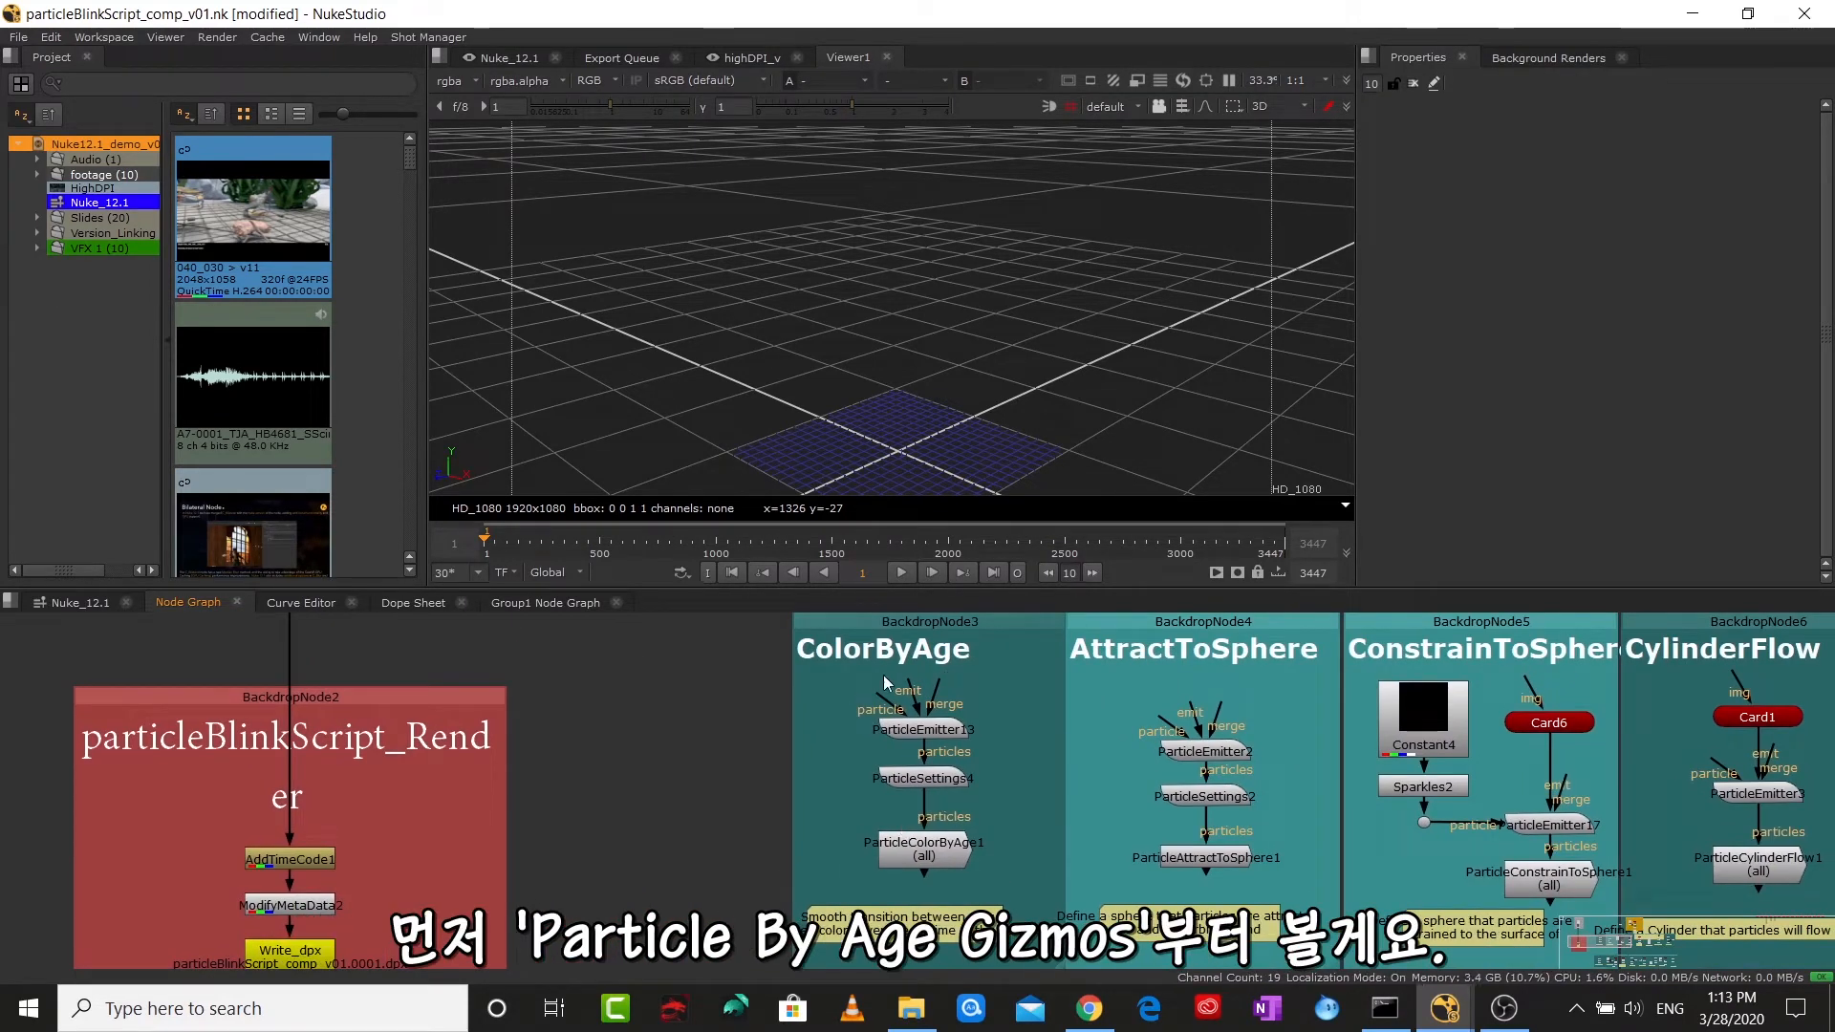
scroll(973, 769, "up", 2)
left_click(938, 762)
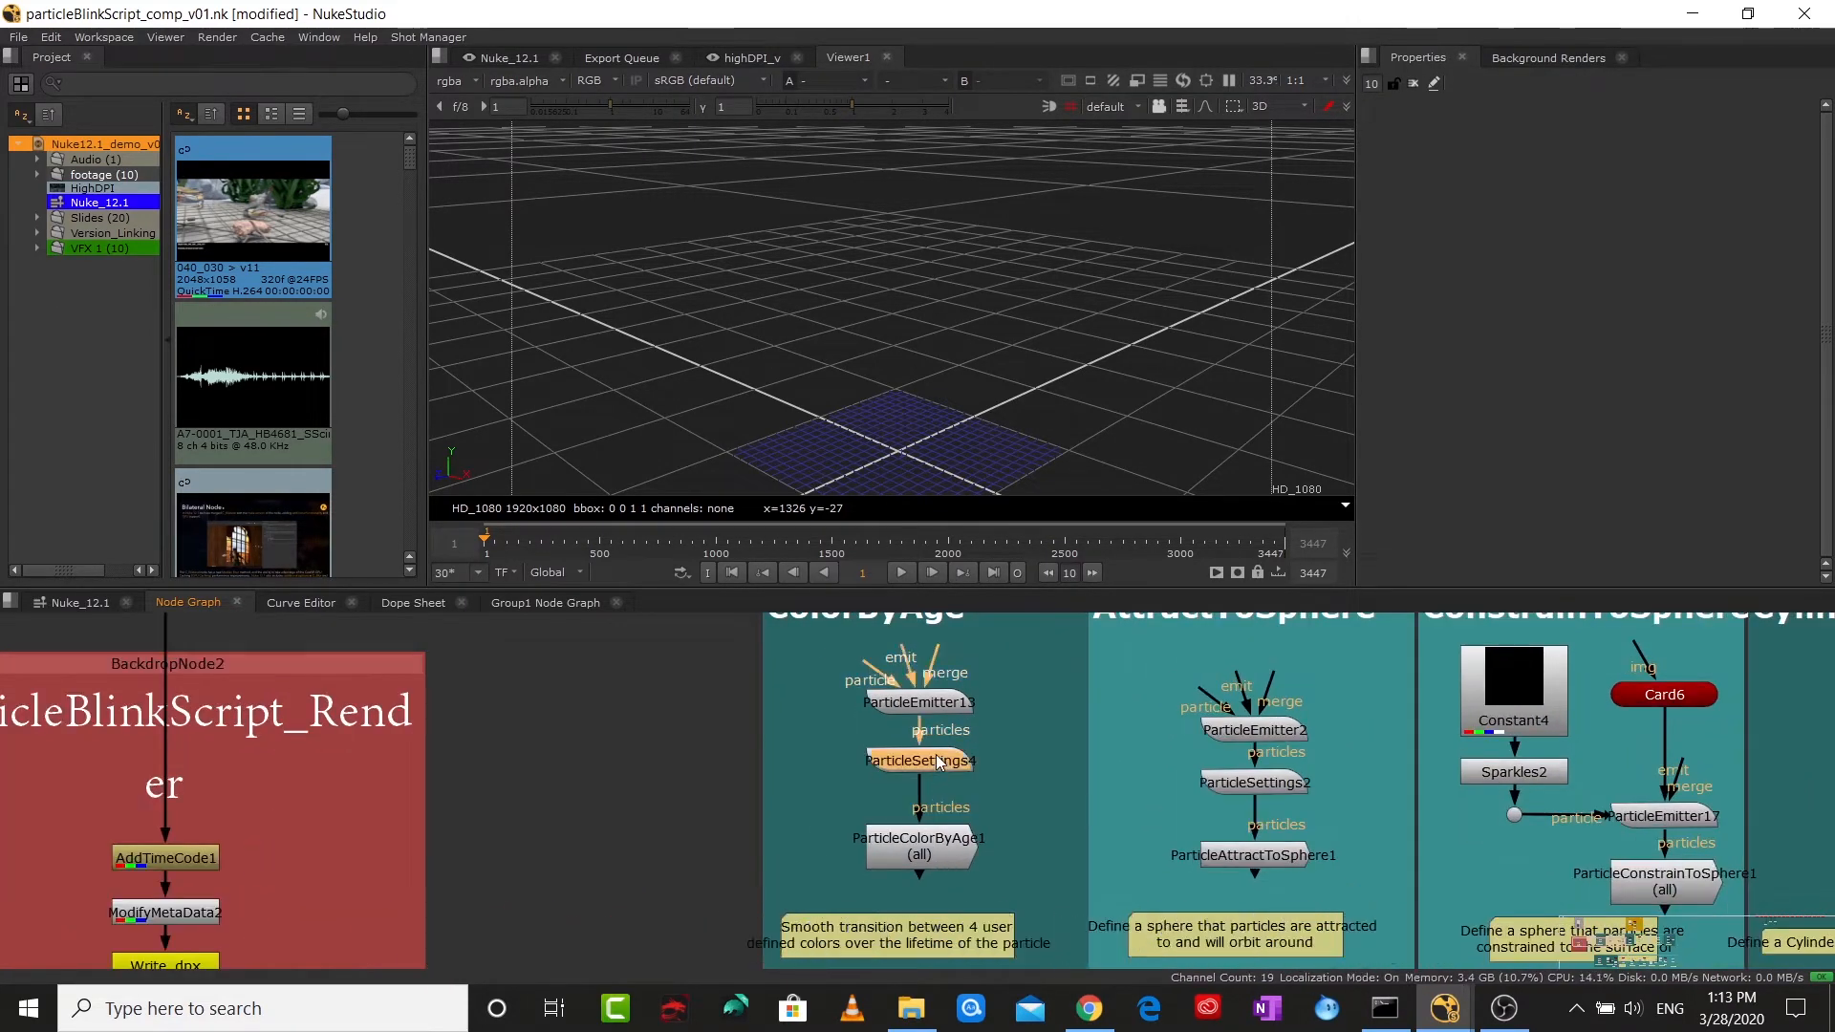
key("1")
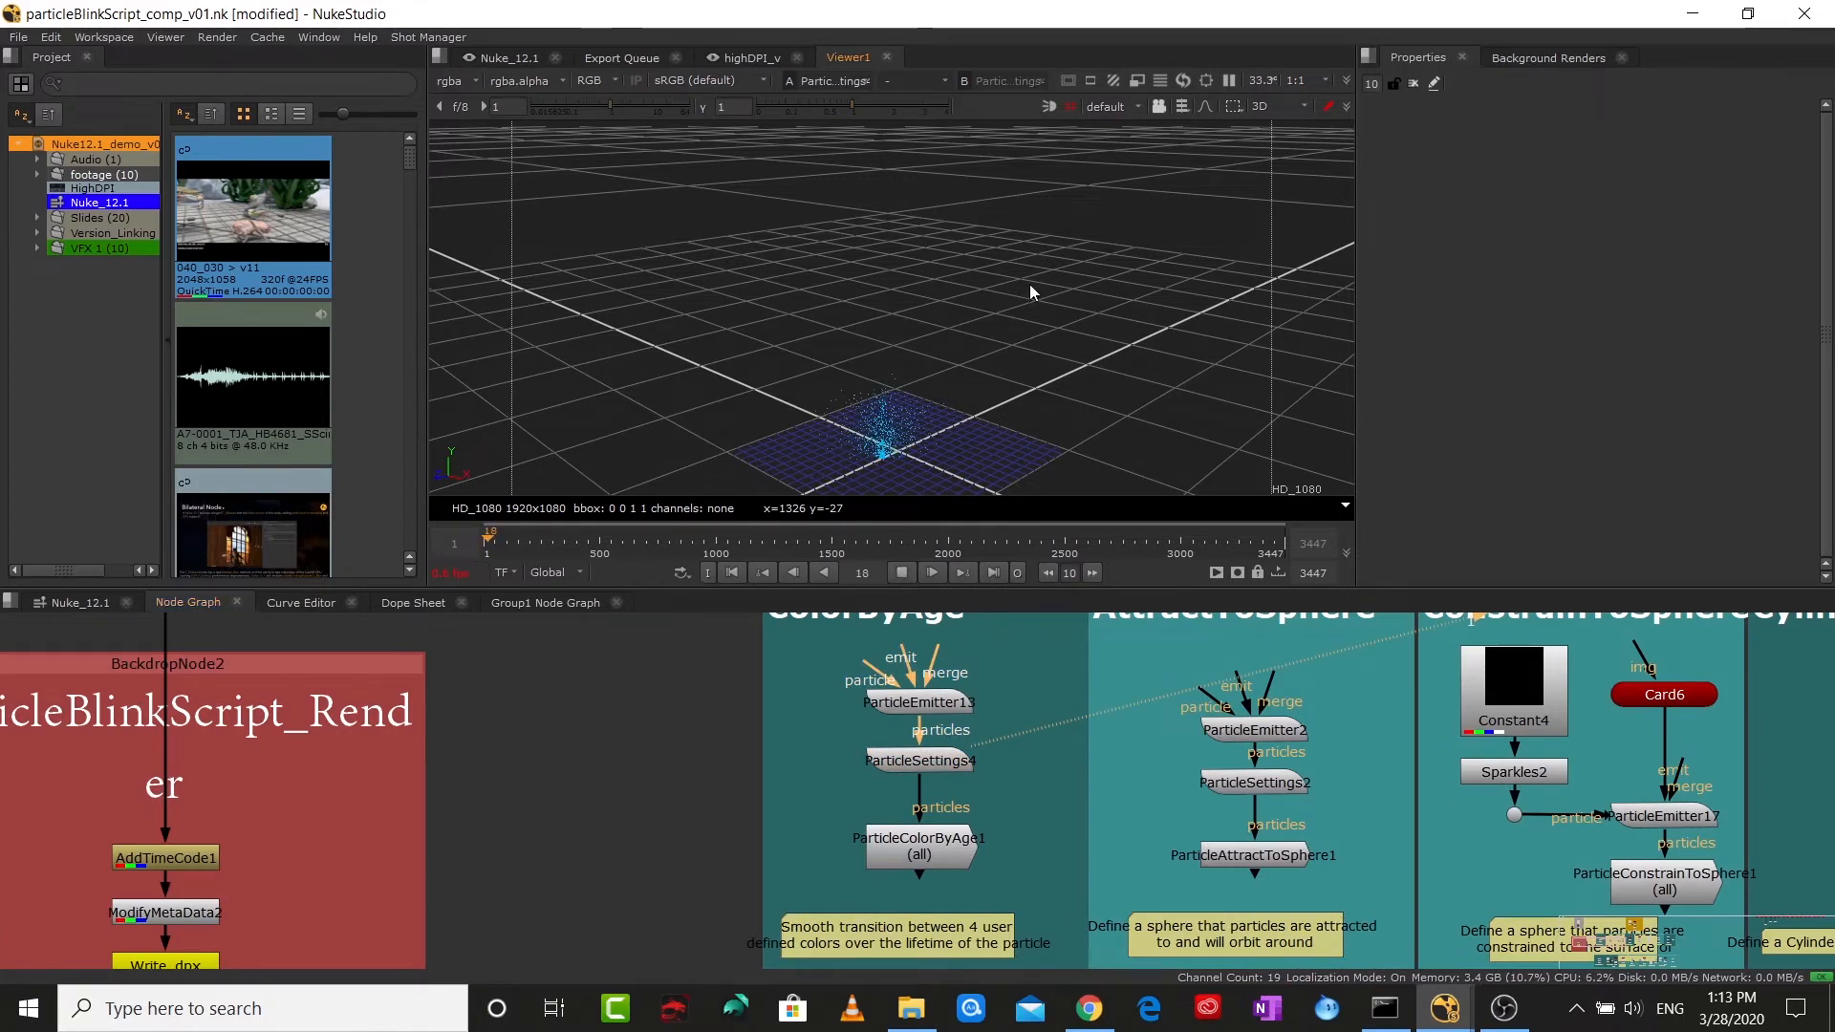
- View ParticleColorByAge1's output, open its properties to inspect the four color settings, and stop playback
left_click(927, 854)
key("1")
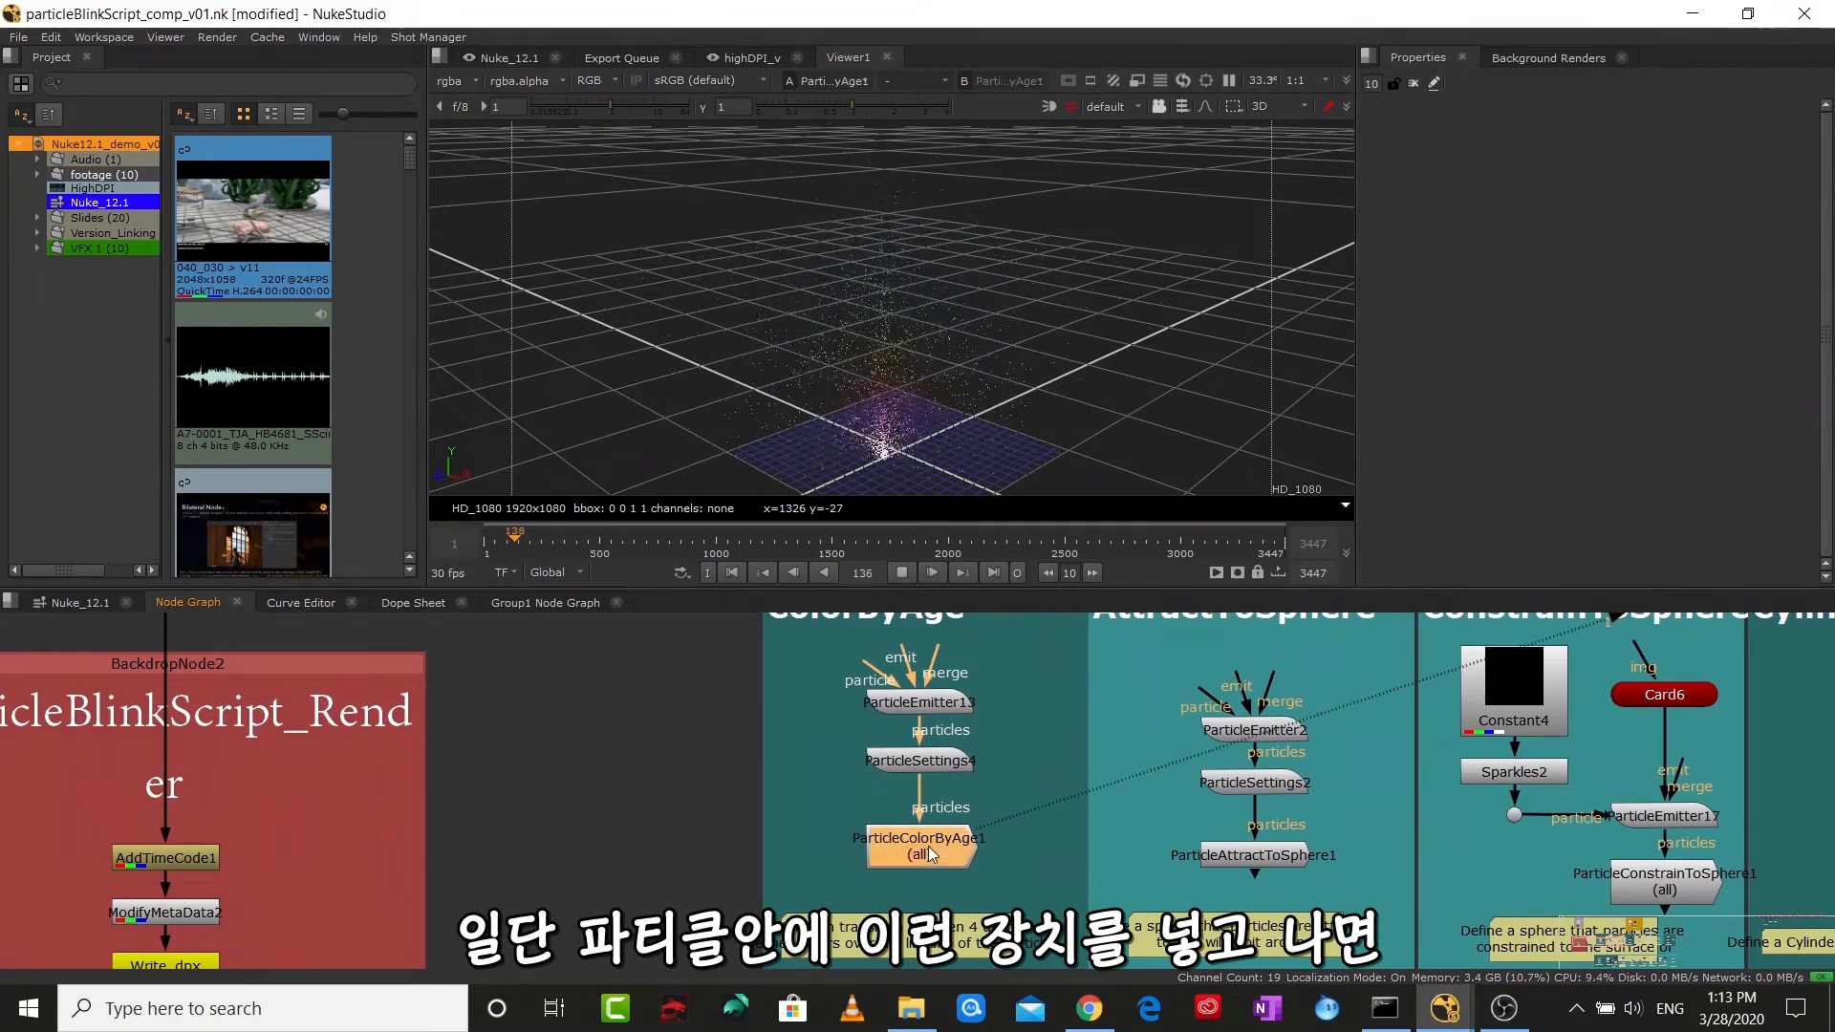
double_click(928, 846)
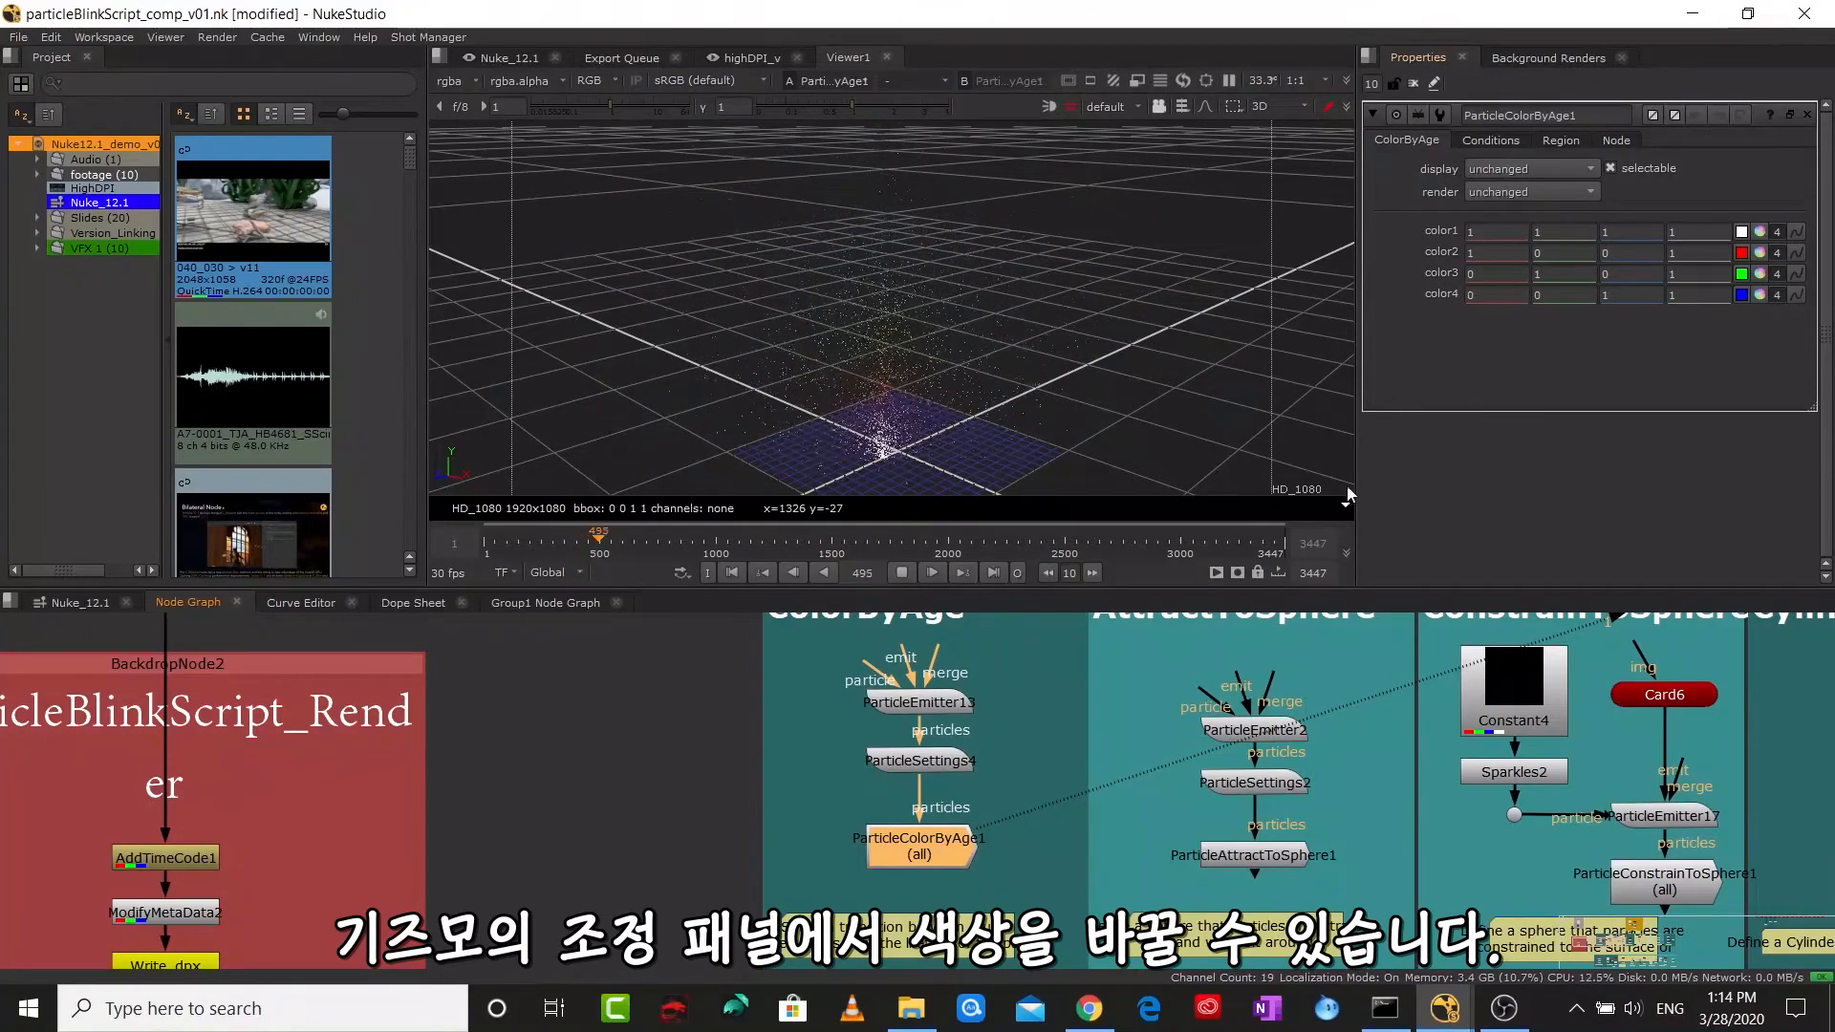
left_click(897, 576)
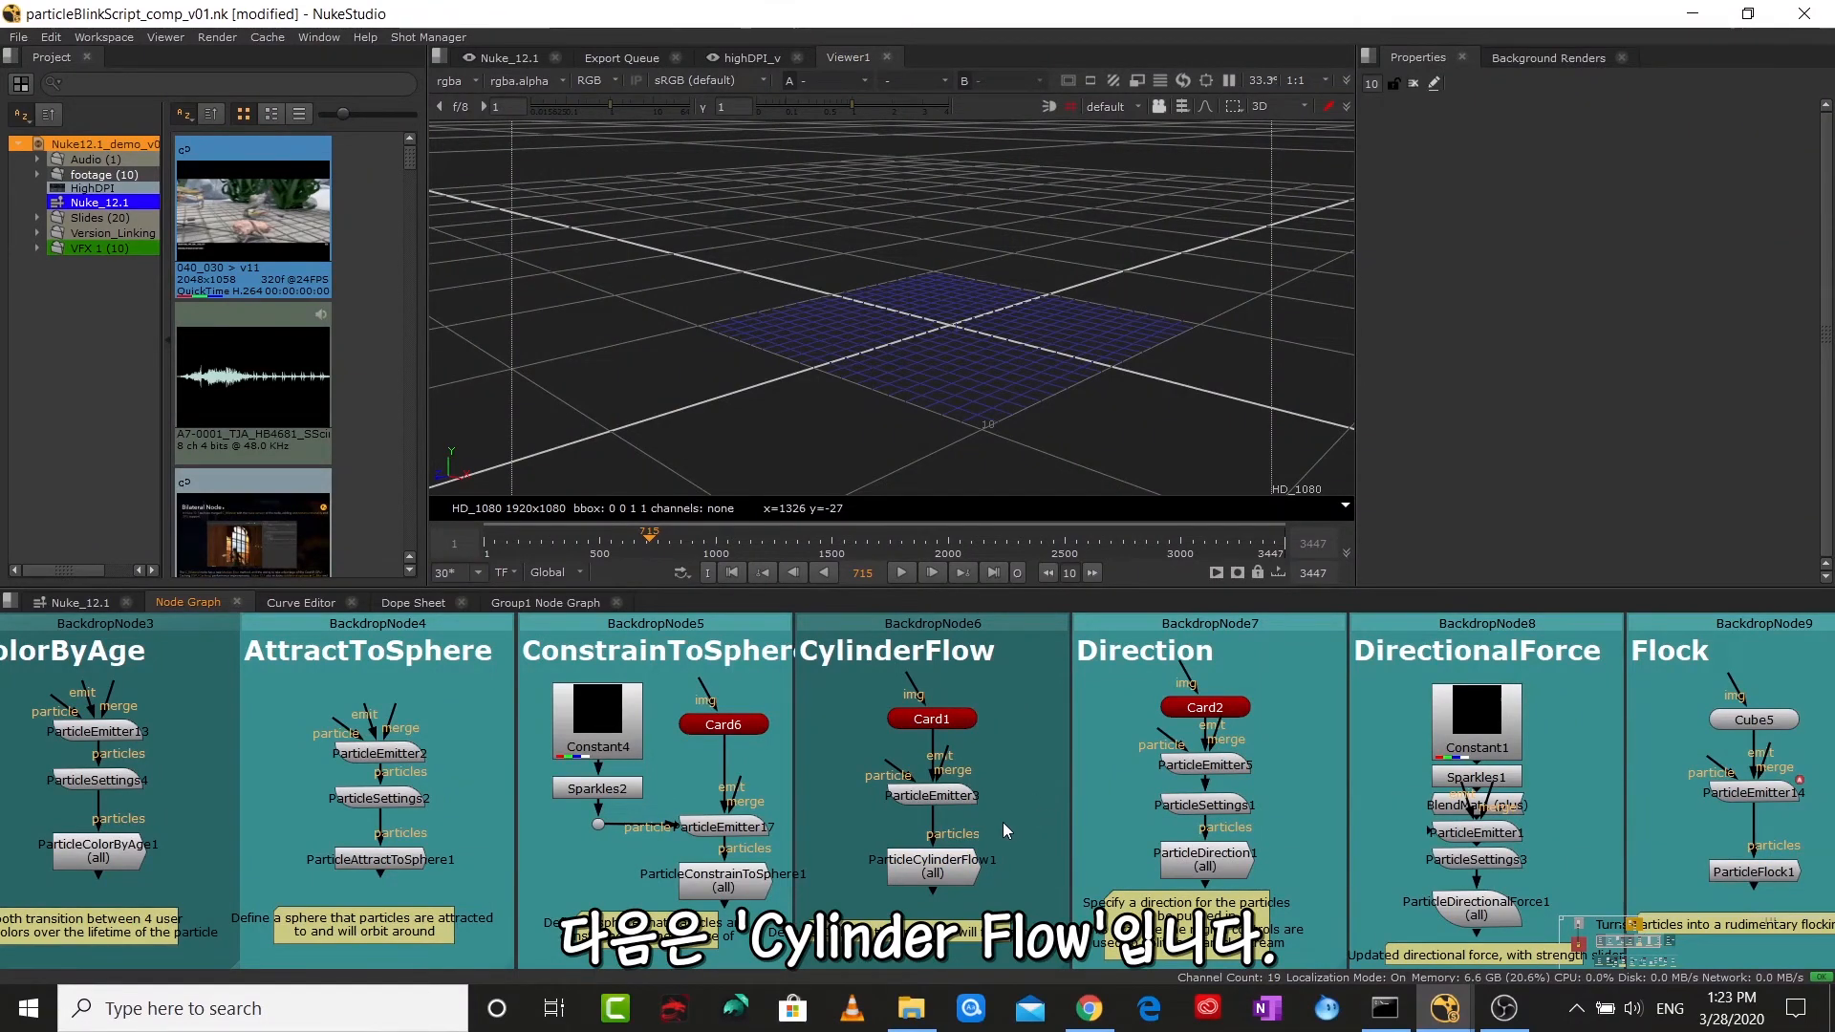
- View the CylinderFlow example's particle emitter output, and play it from the first frame
left_click(945, 793)
key("1")
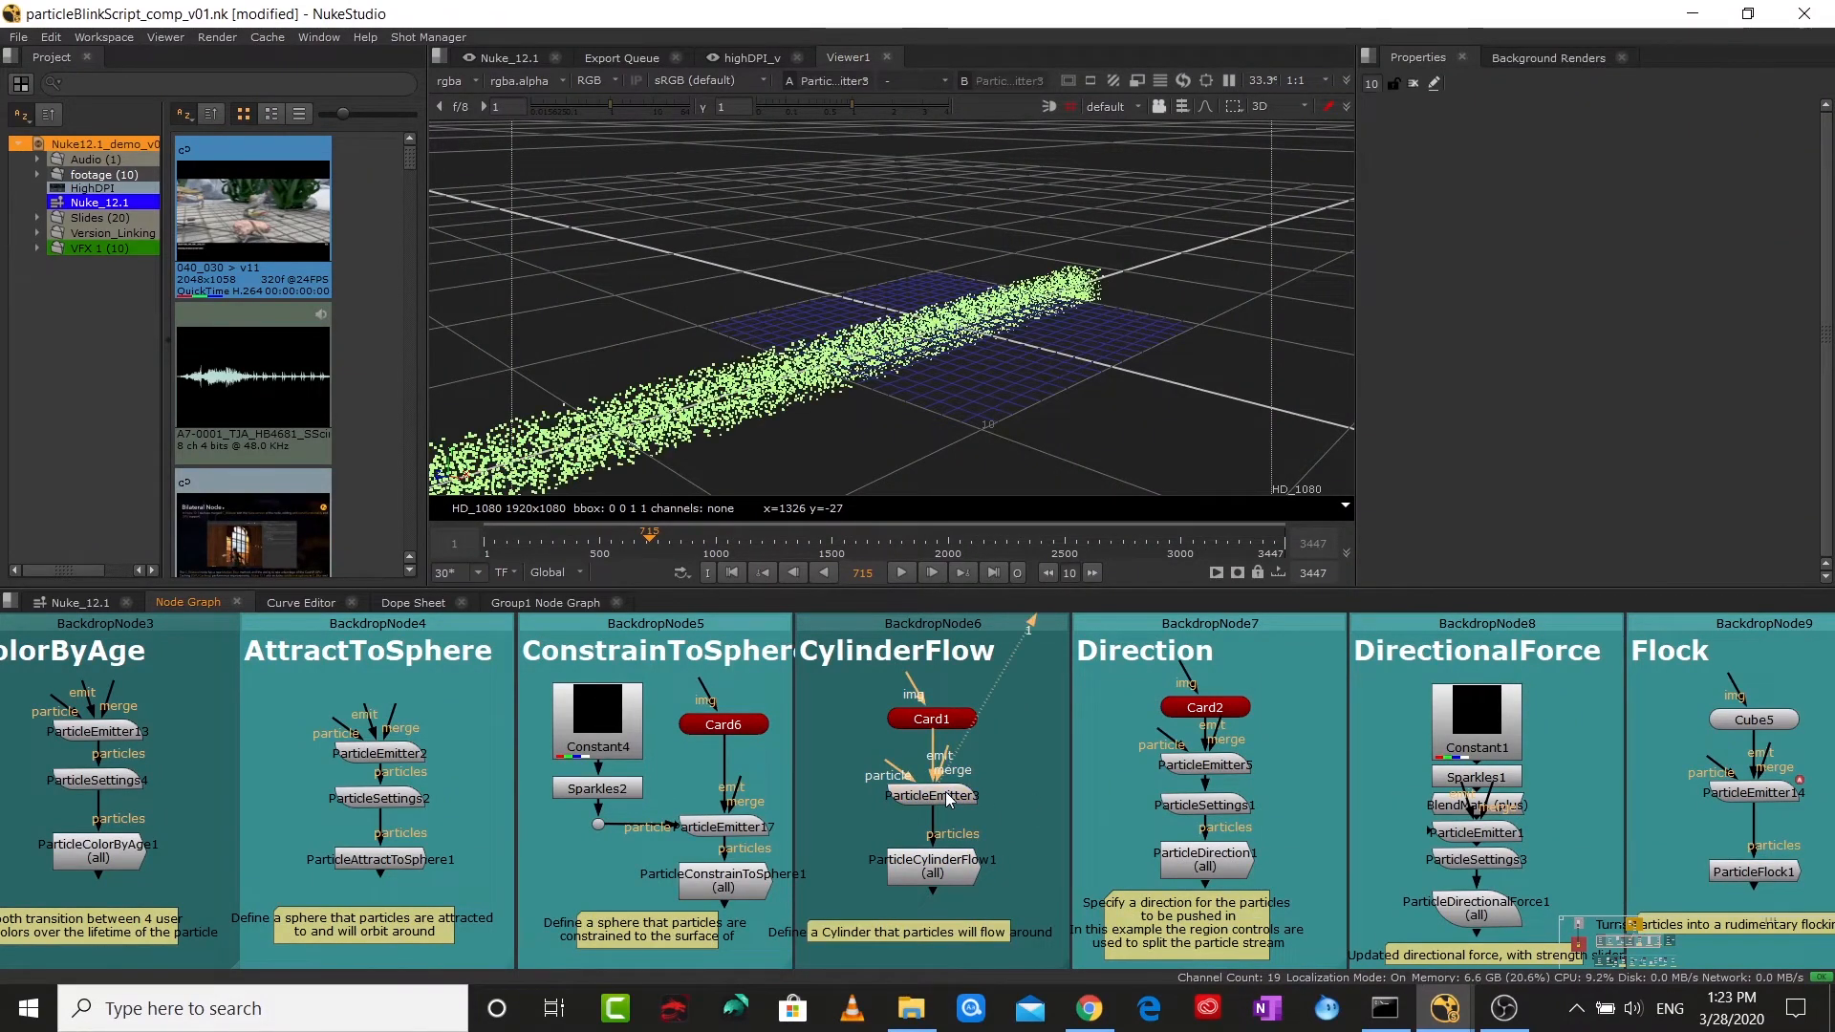
left_click(734, 572)
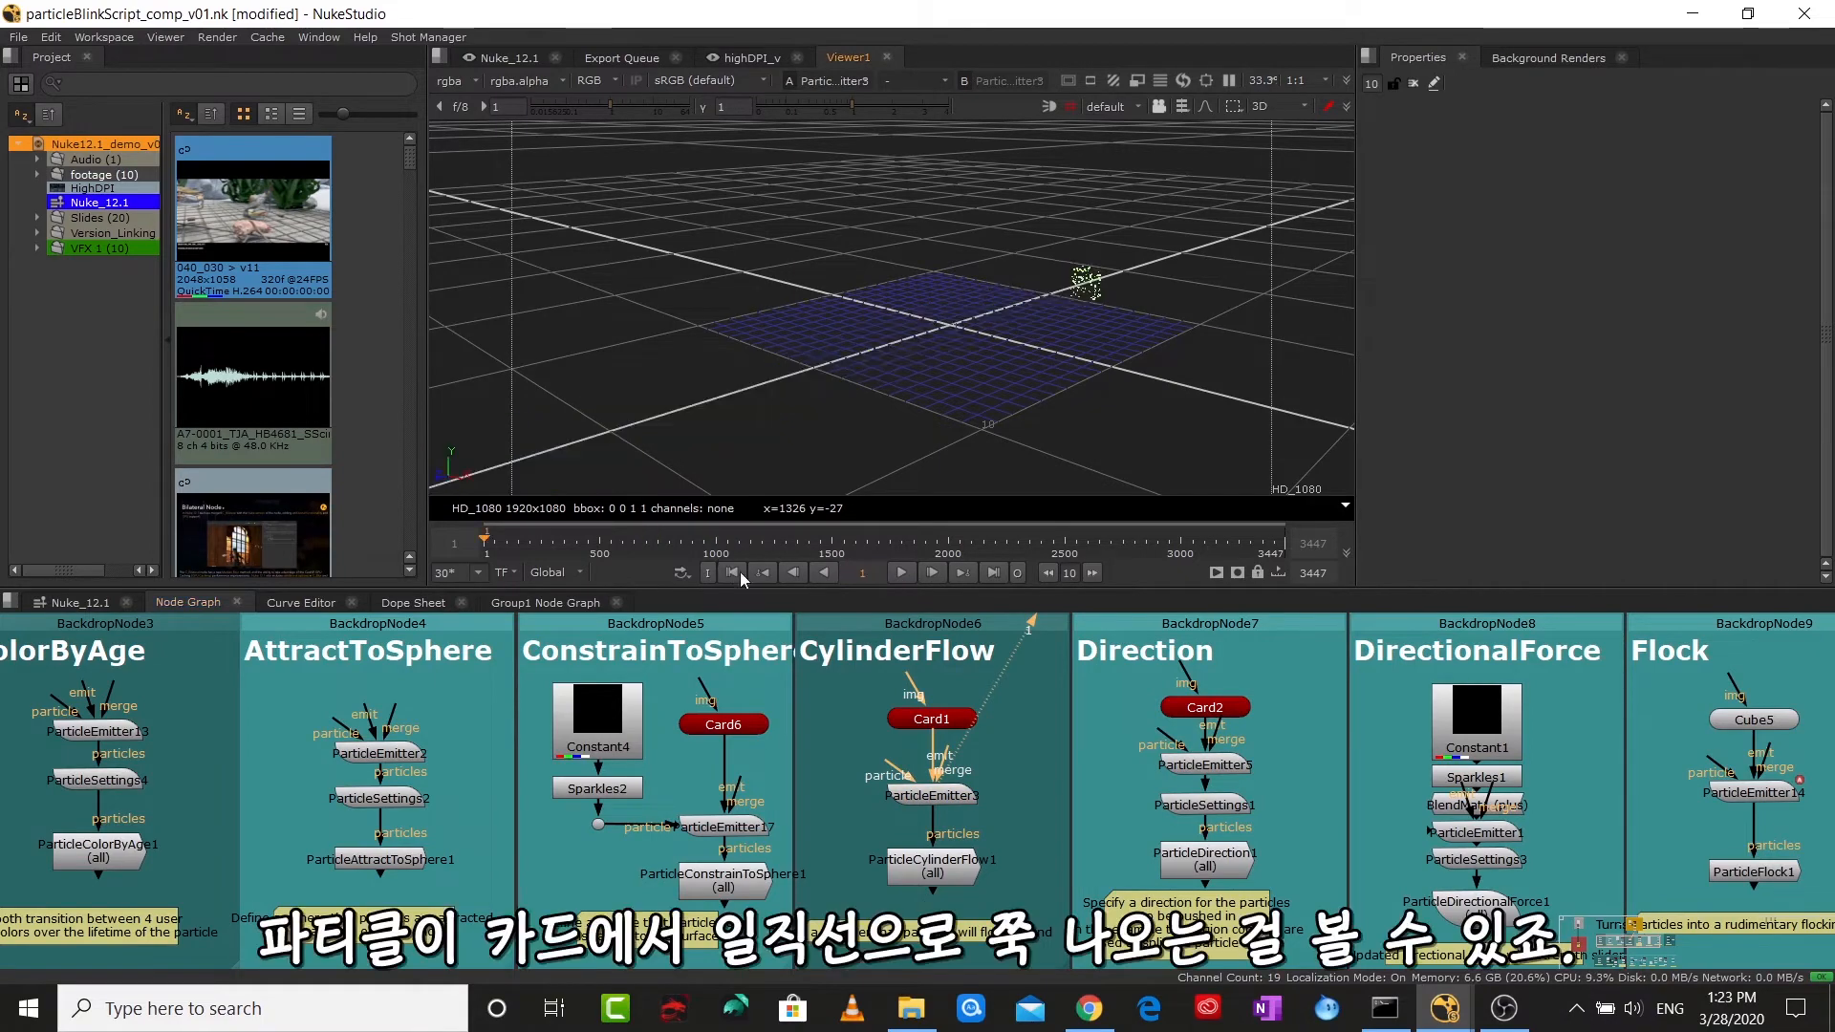
left_click(903, 571)
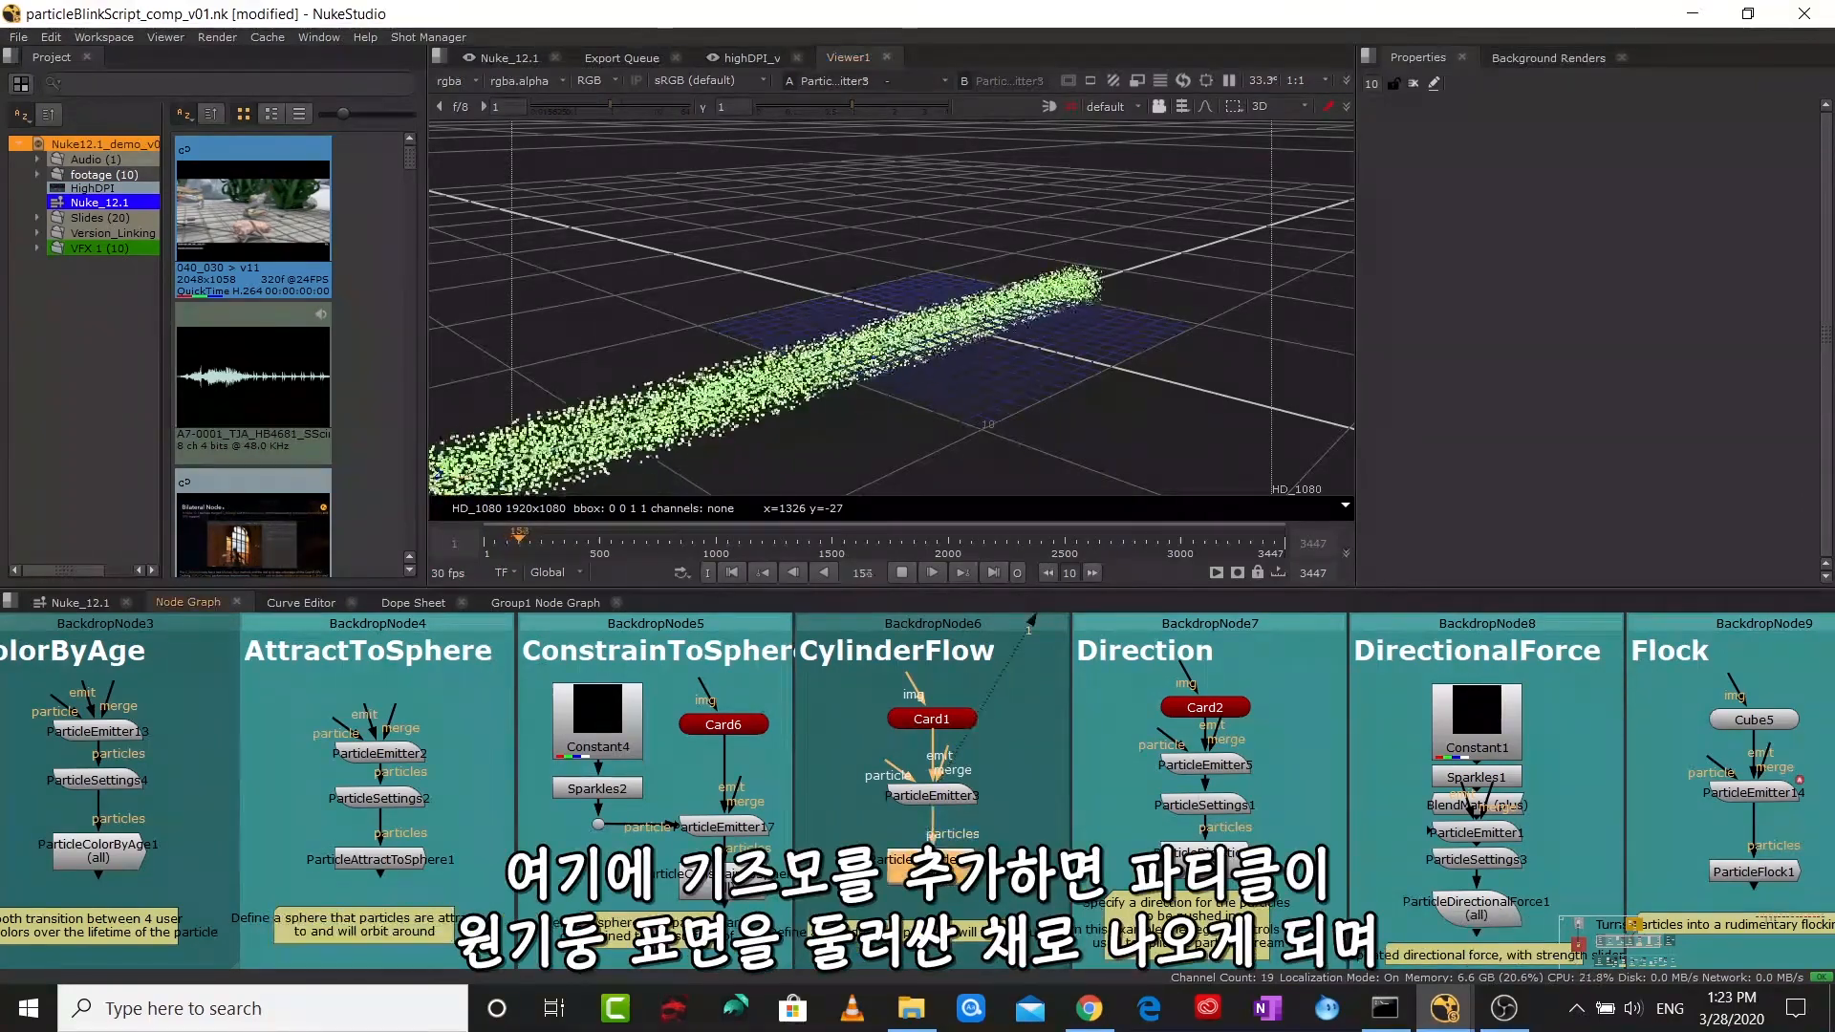
- View ParticleCylinderFlow1's output, open its properties, and adjust the cylinder's z rotation
key("1")
double_click(929, 865)
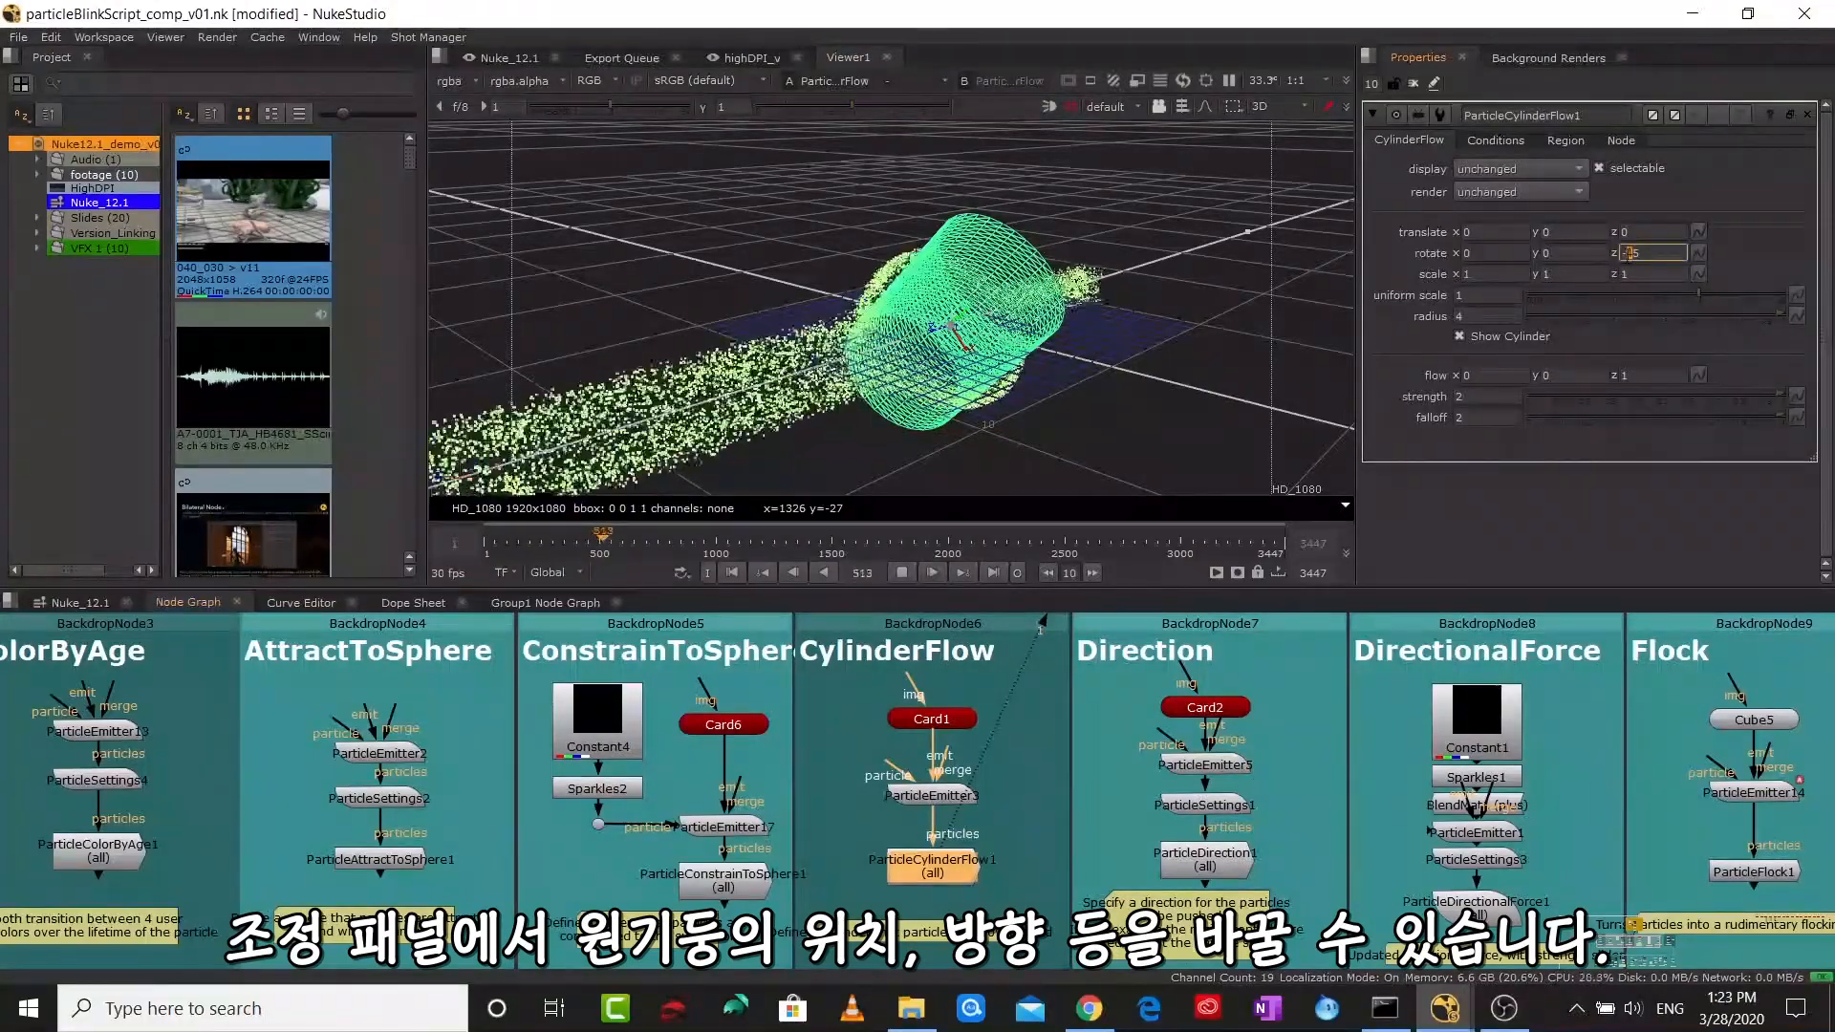
left_click(1628, 253)
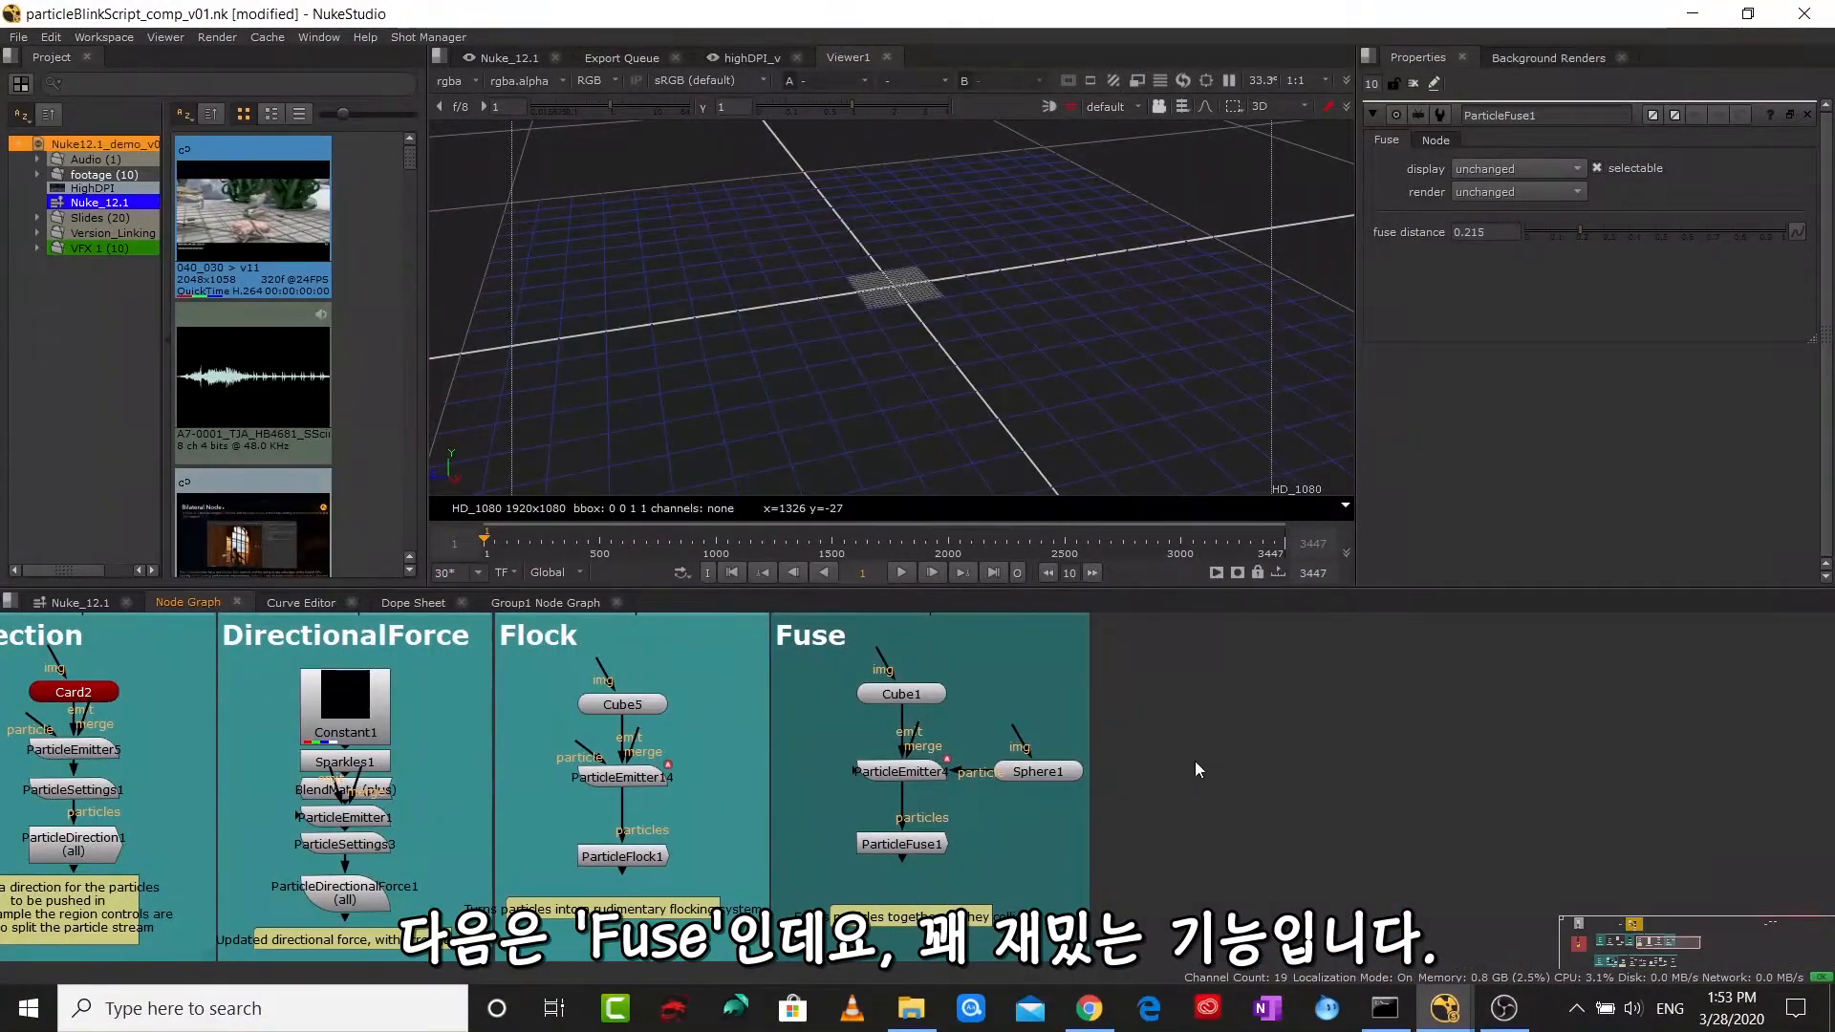
- View the Fuse example's particle emitter output, play its spreading particles, and return to the first frame
left_click(892, 771)
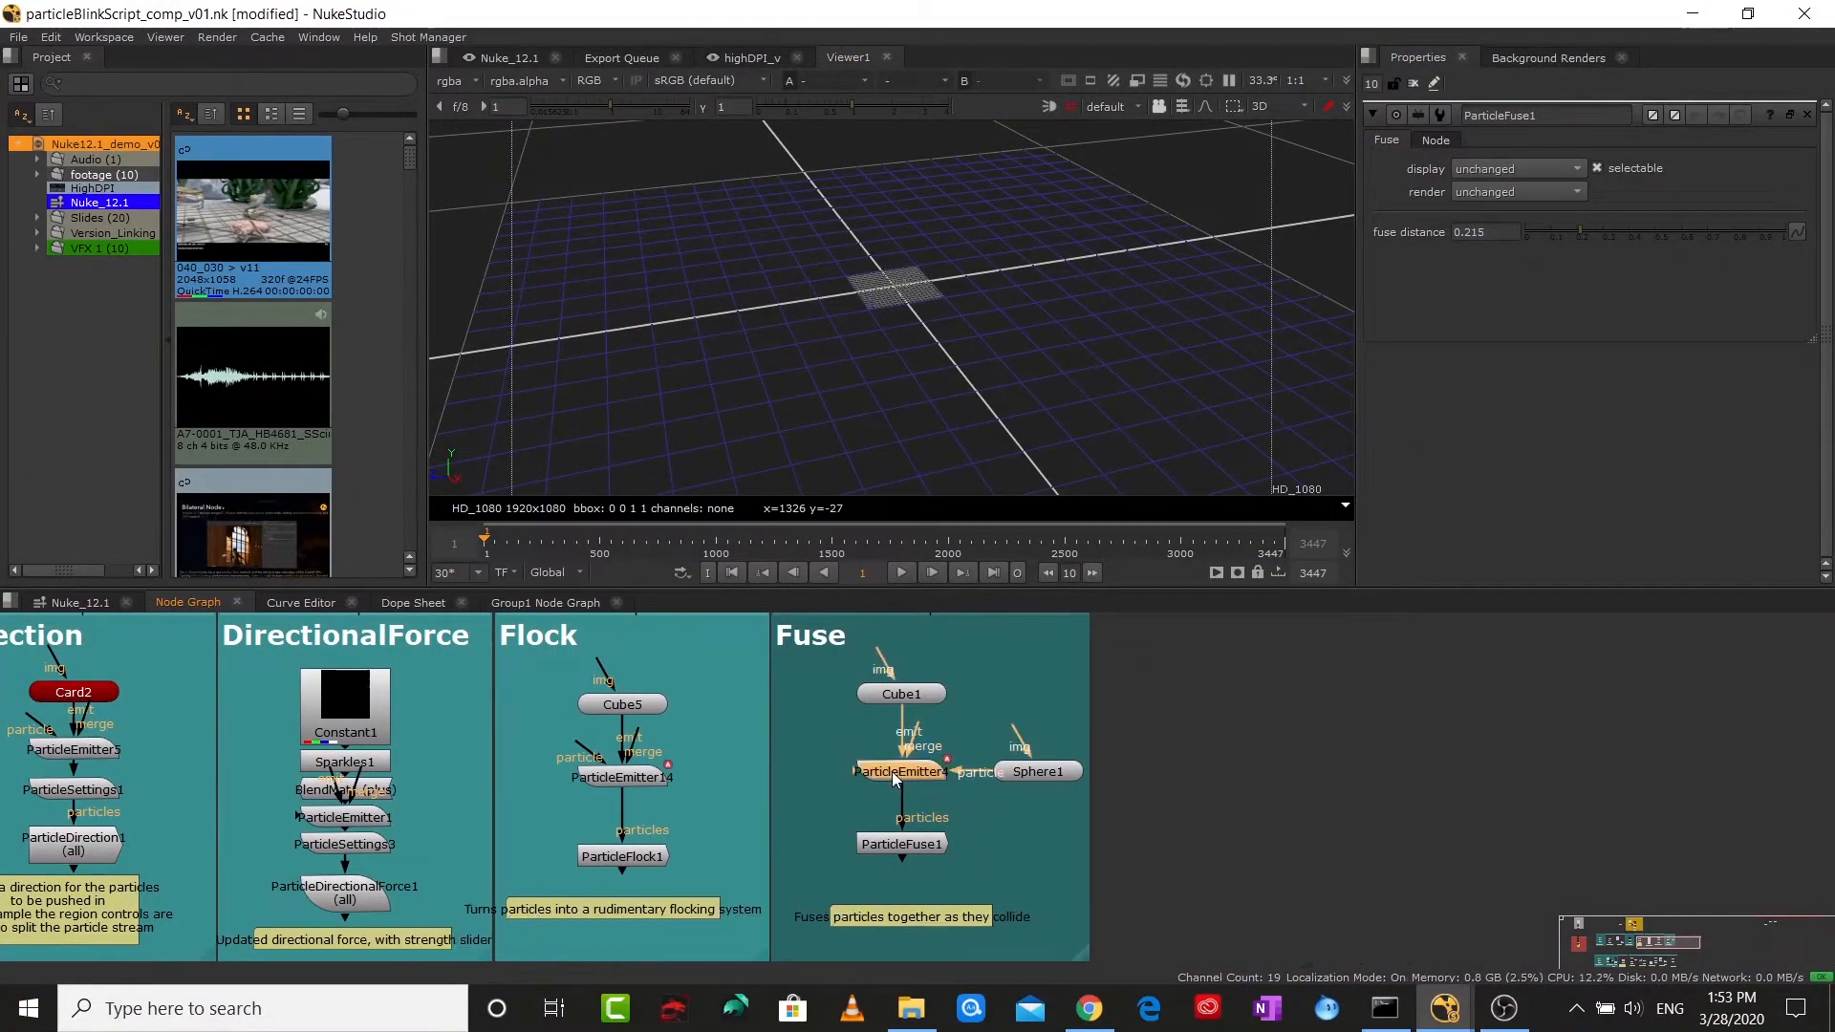
key("1")
left_click(898, 572)
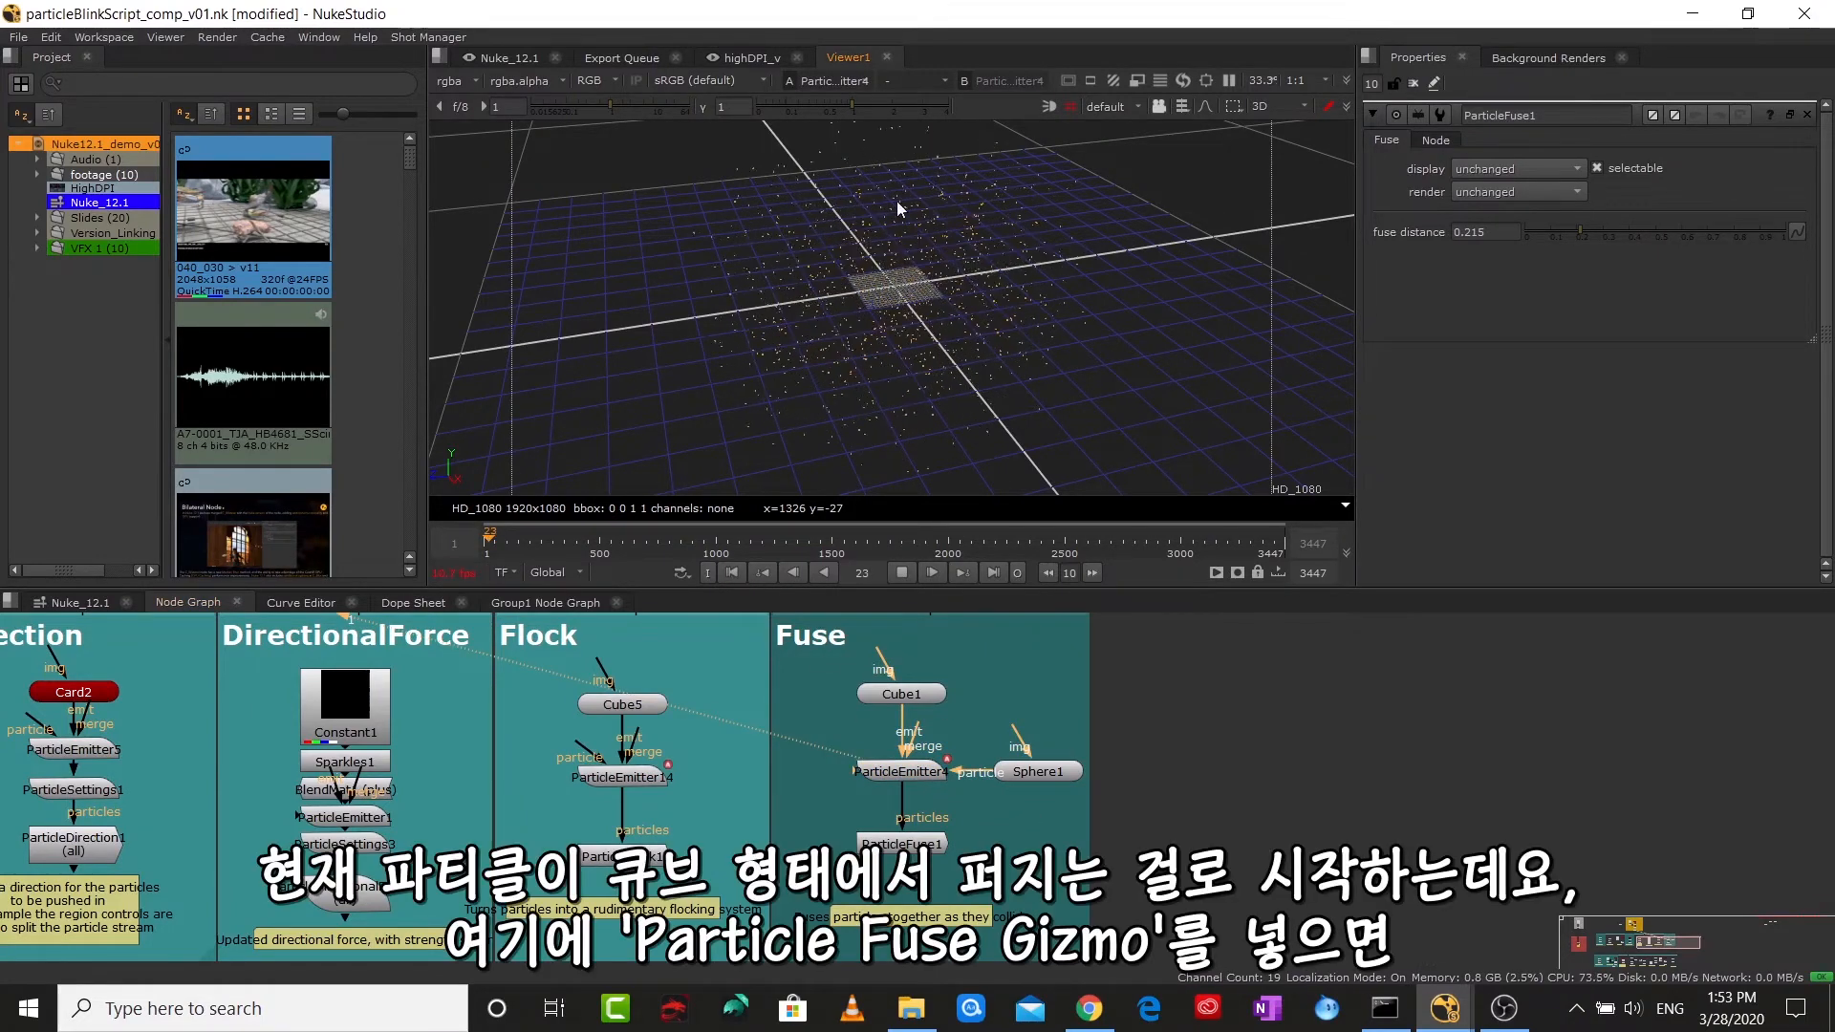
left_click(731, 572)
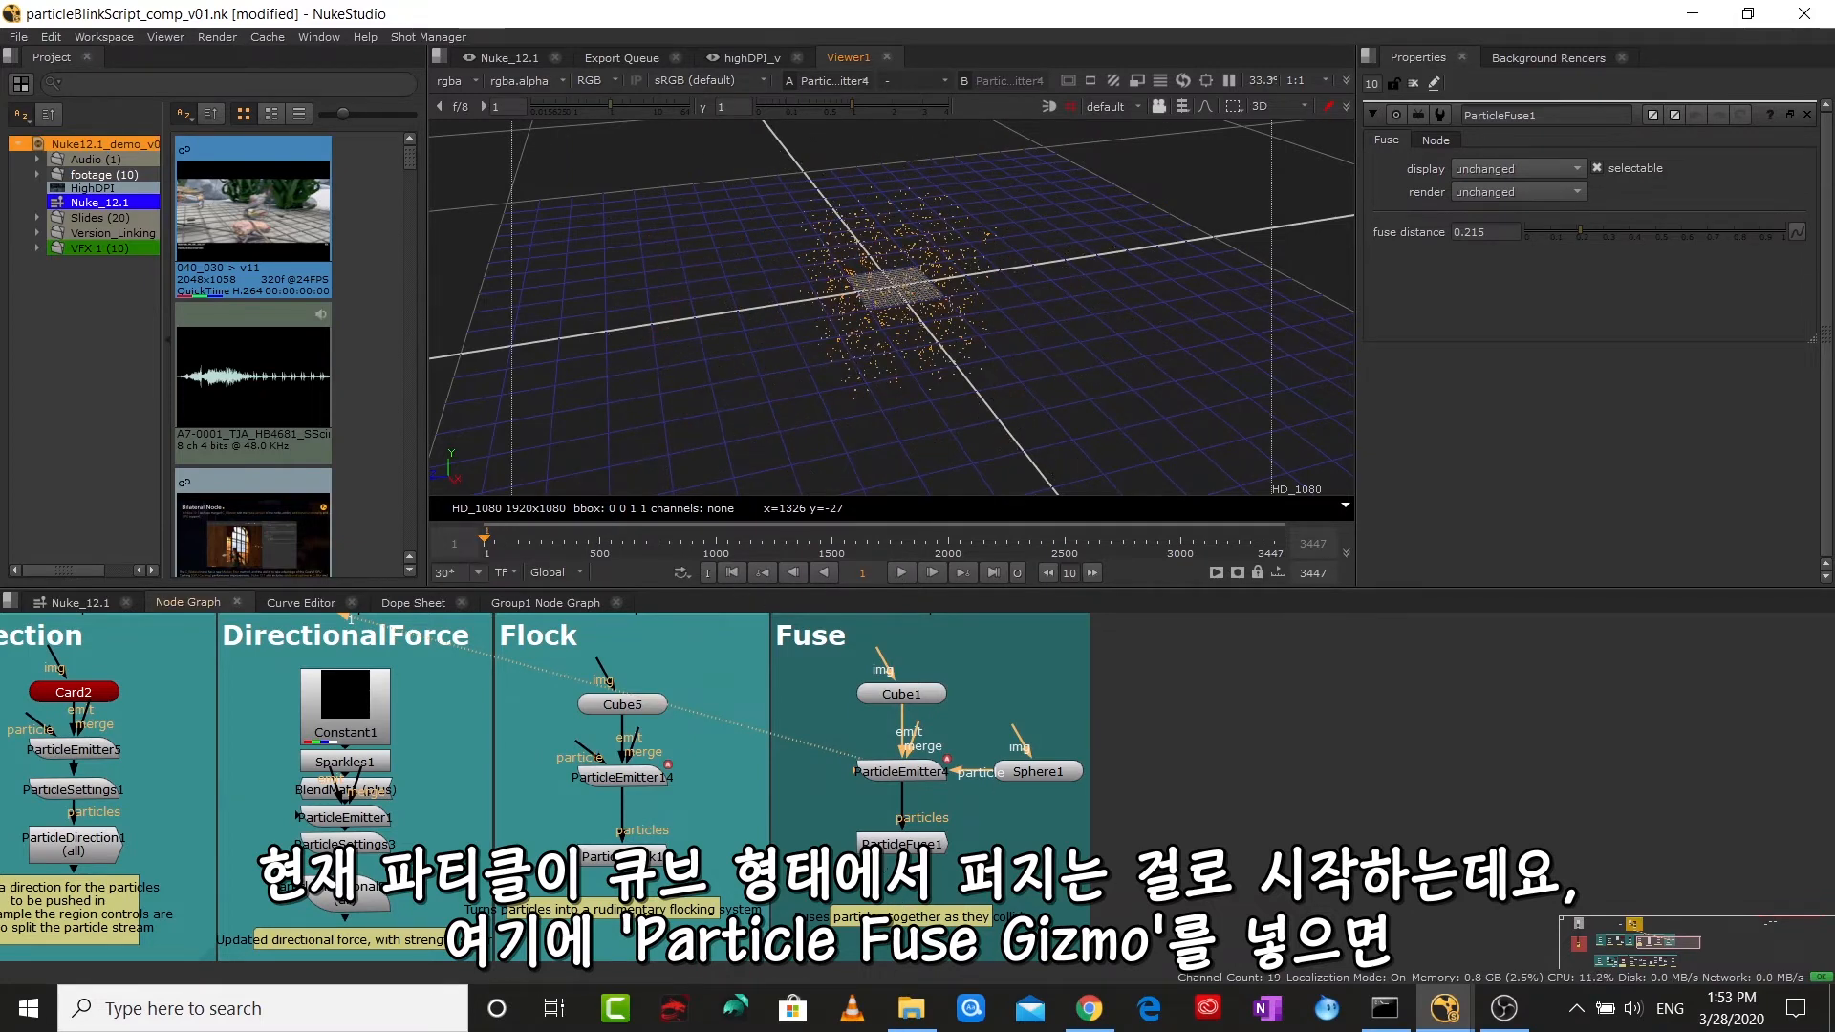
- View ParticleFuse1's output, play the colliding particles, and return to the first frame
key("1")
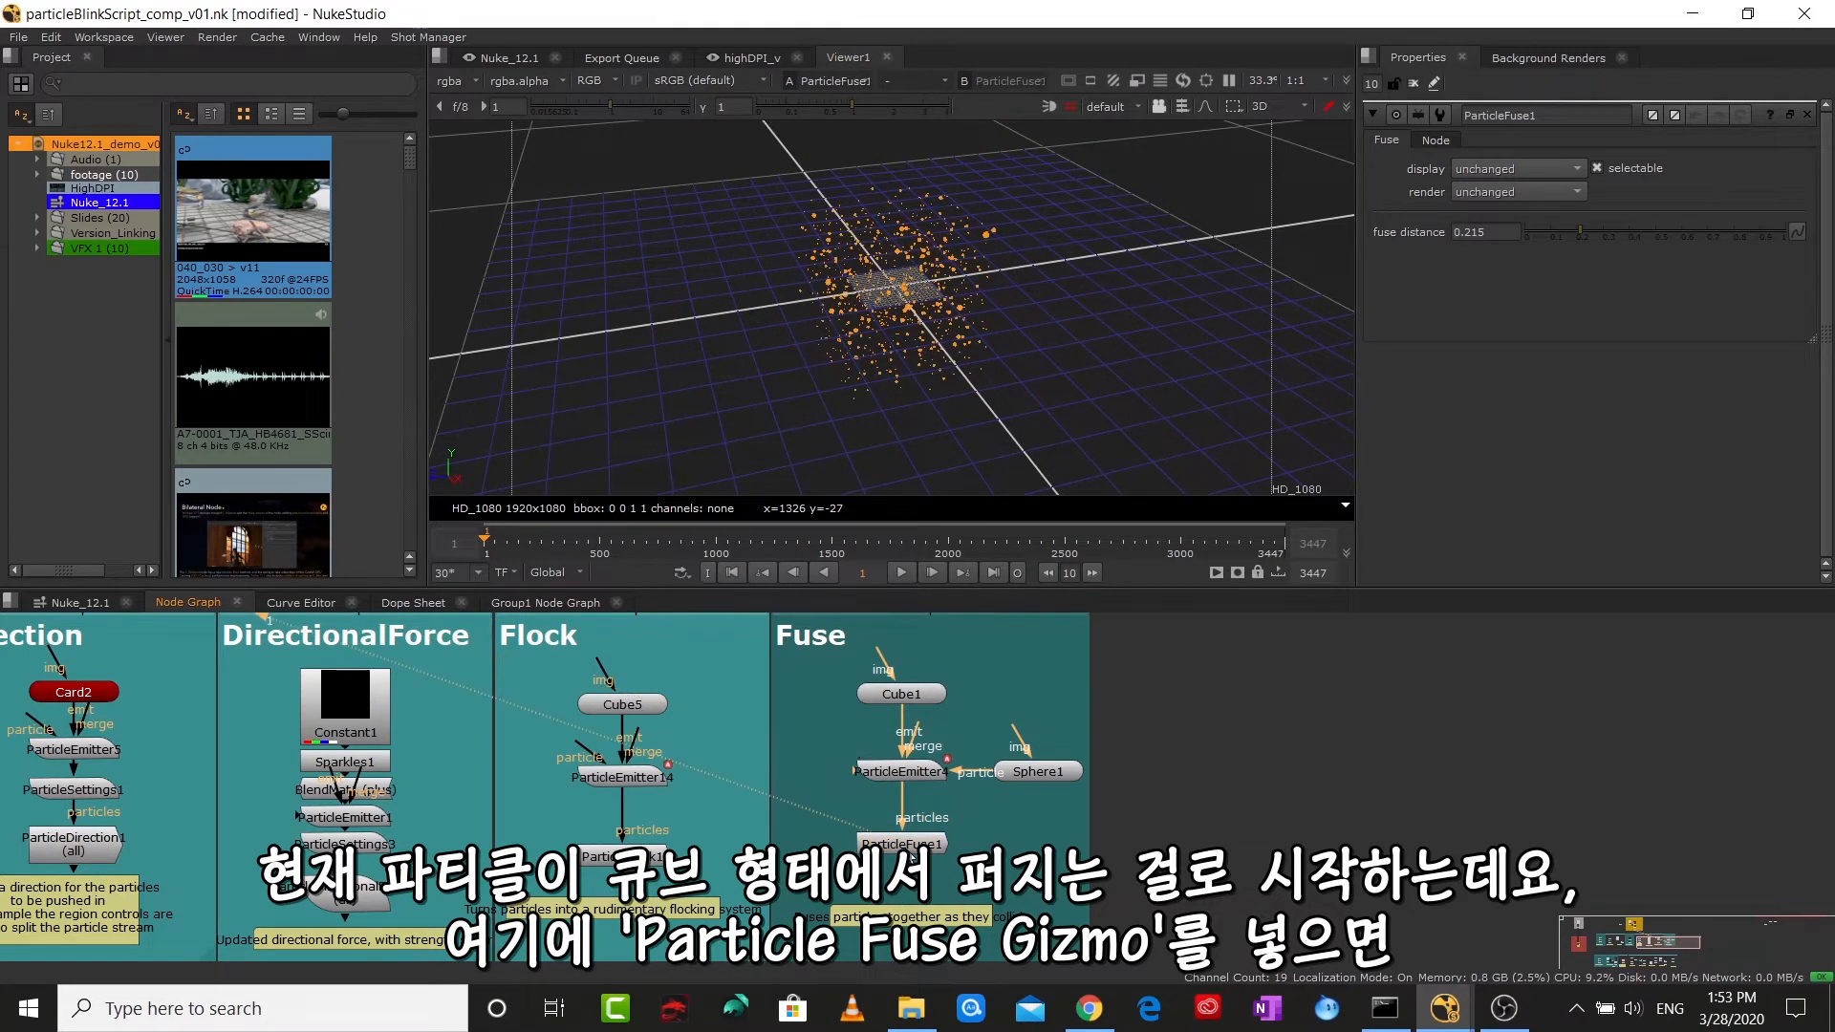
left_click(903, 571)
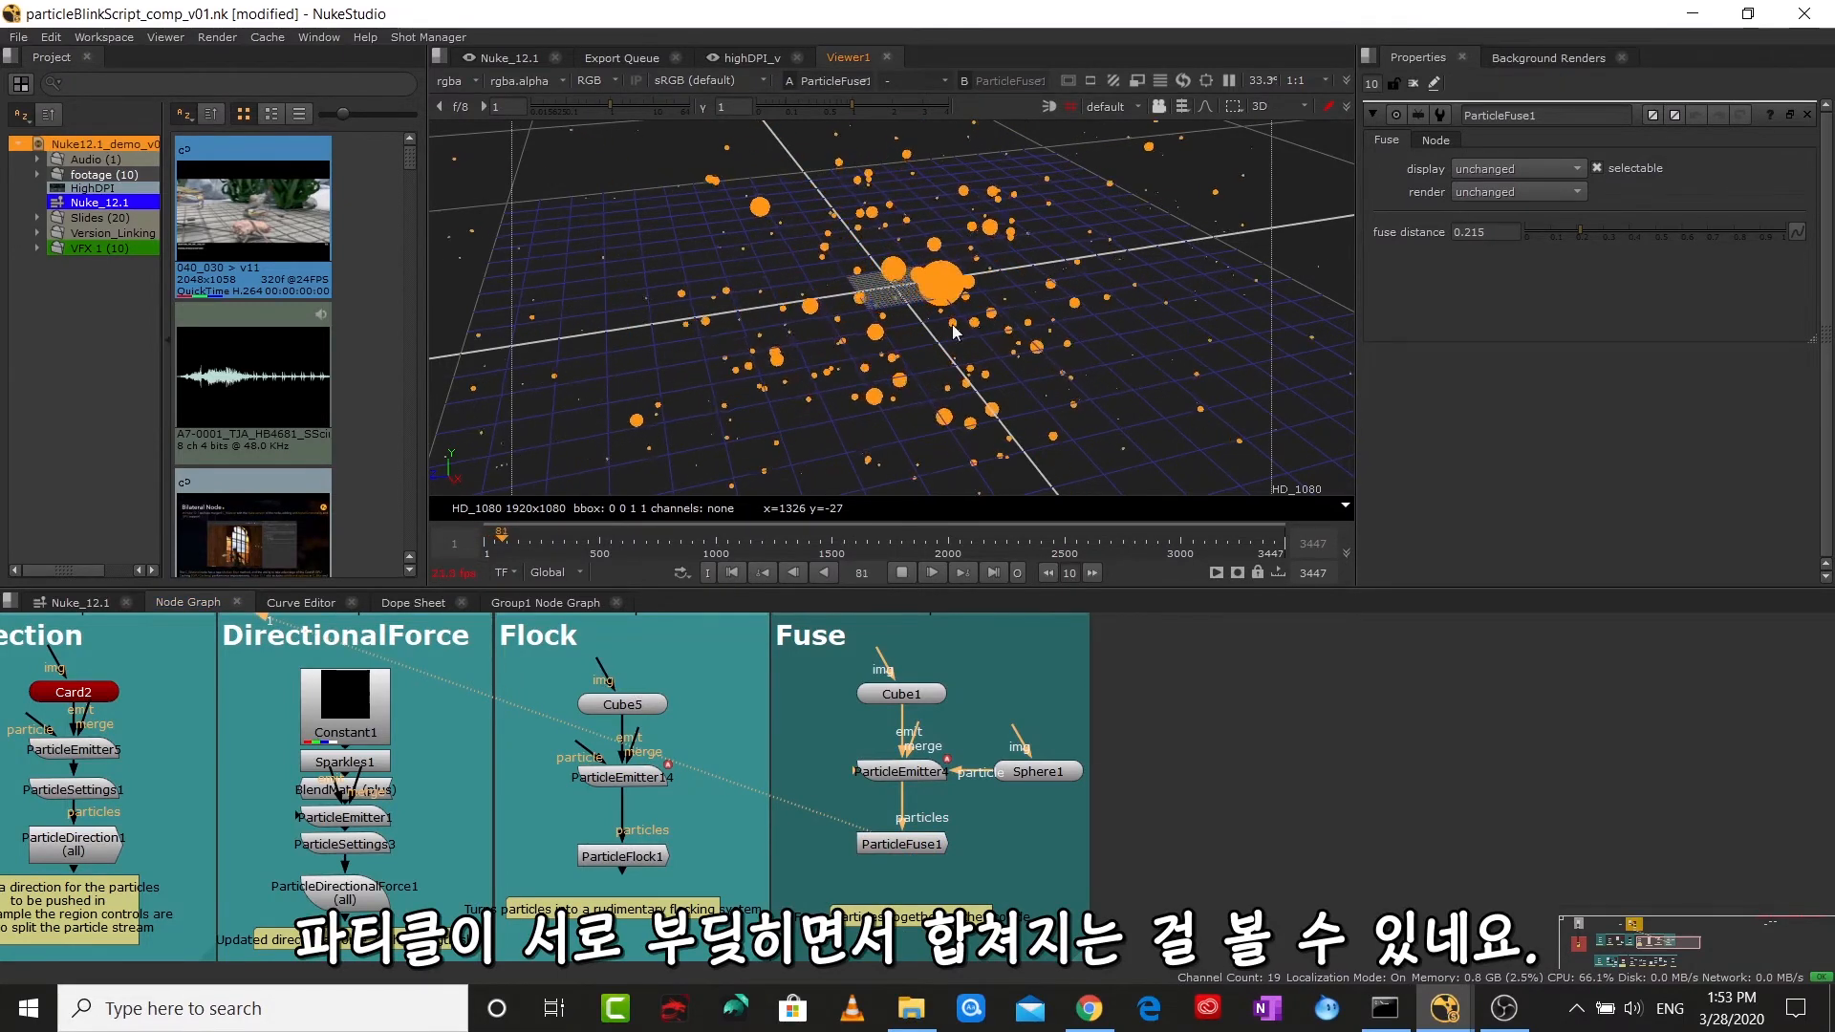
left_click(729, 571)
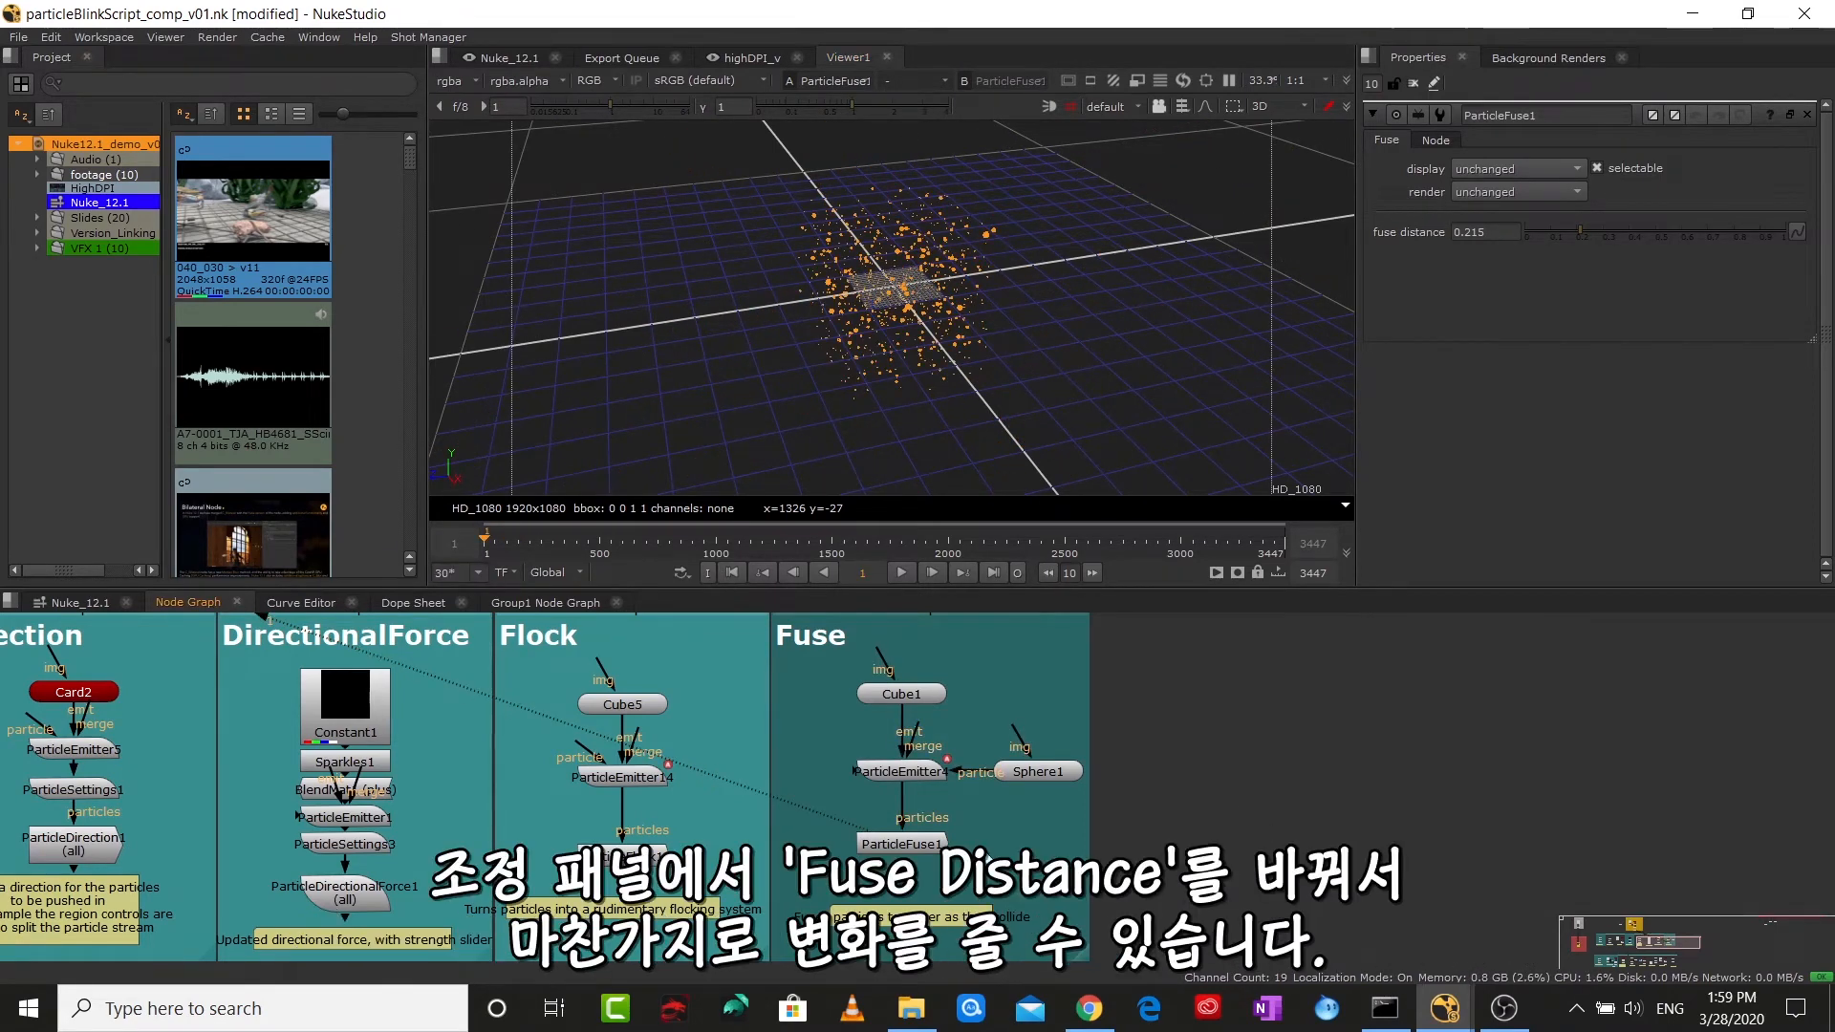
- Set ParticleFuse1's fuse distance to 0.42 and replay the particles from the first frame
left_click(908, 847)
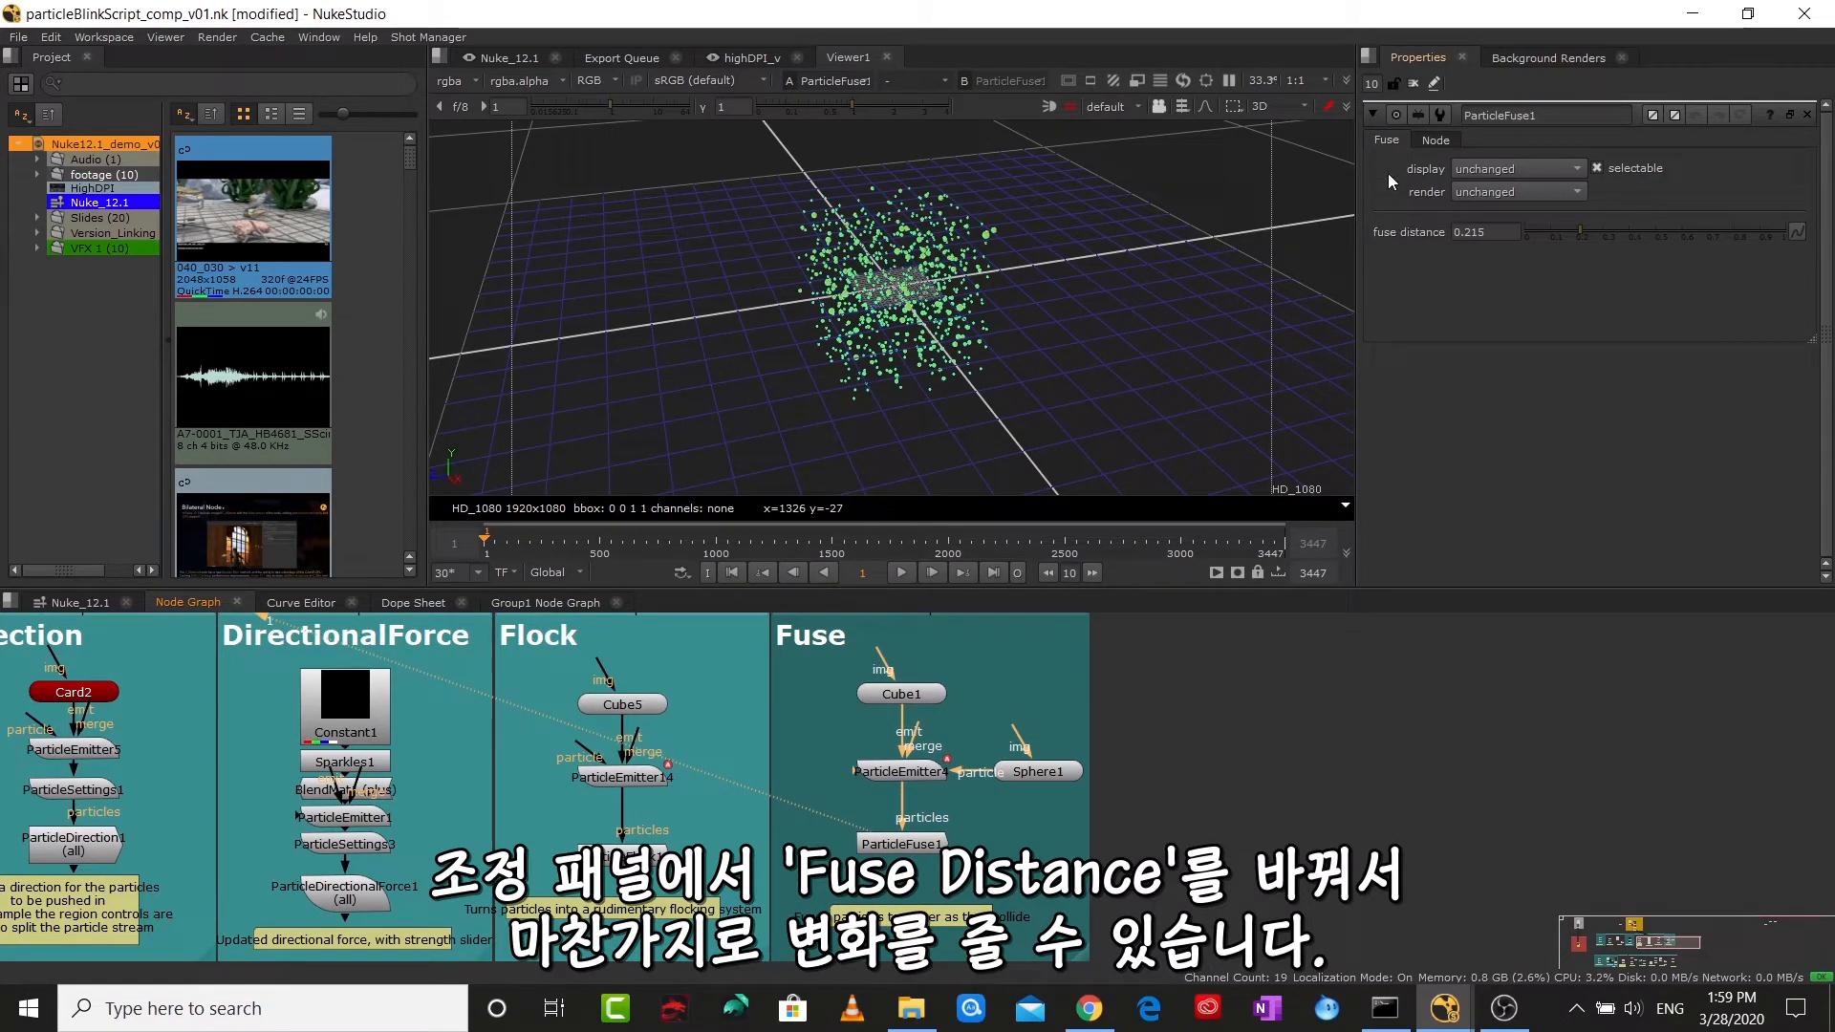
left_click(901, 571)
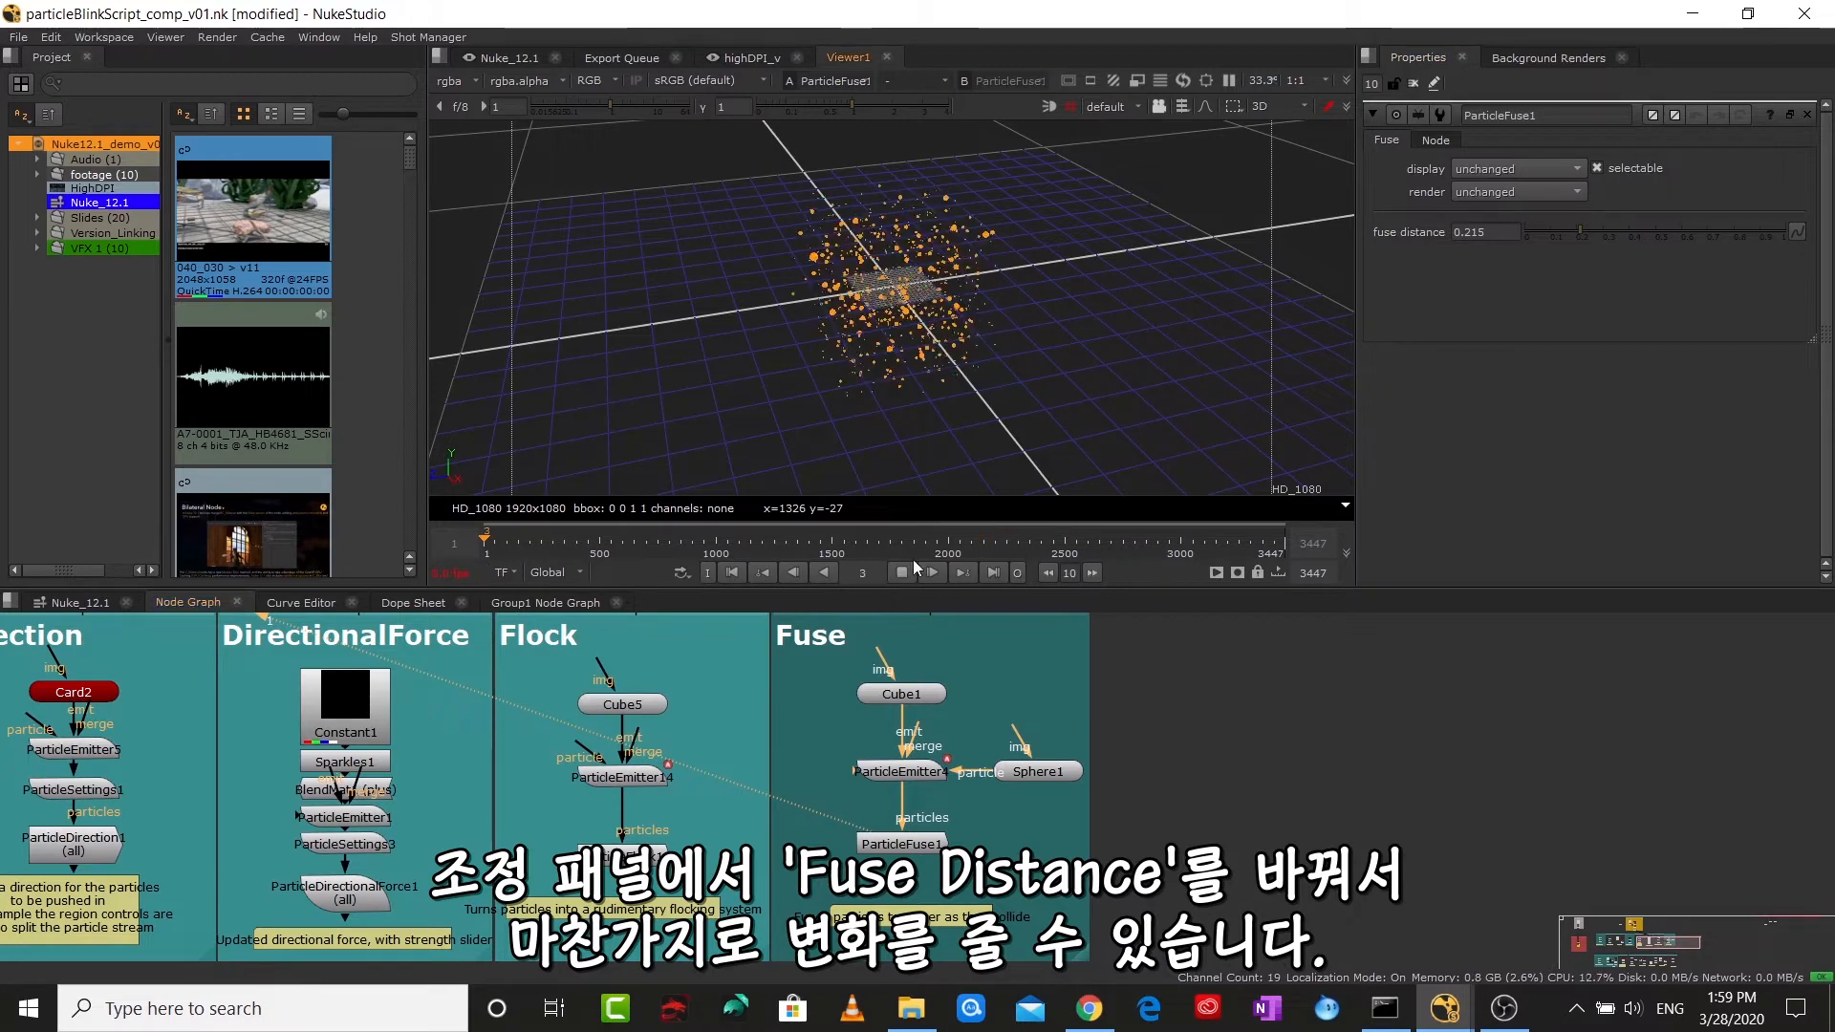
left_click(1617, 234)
left_click_drag(1617, 233, 1632, 232)
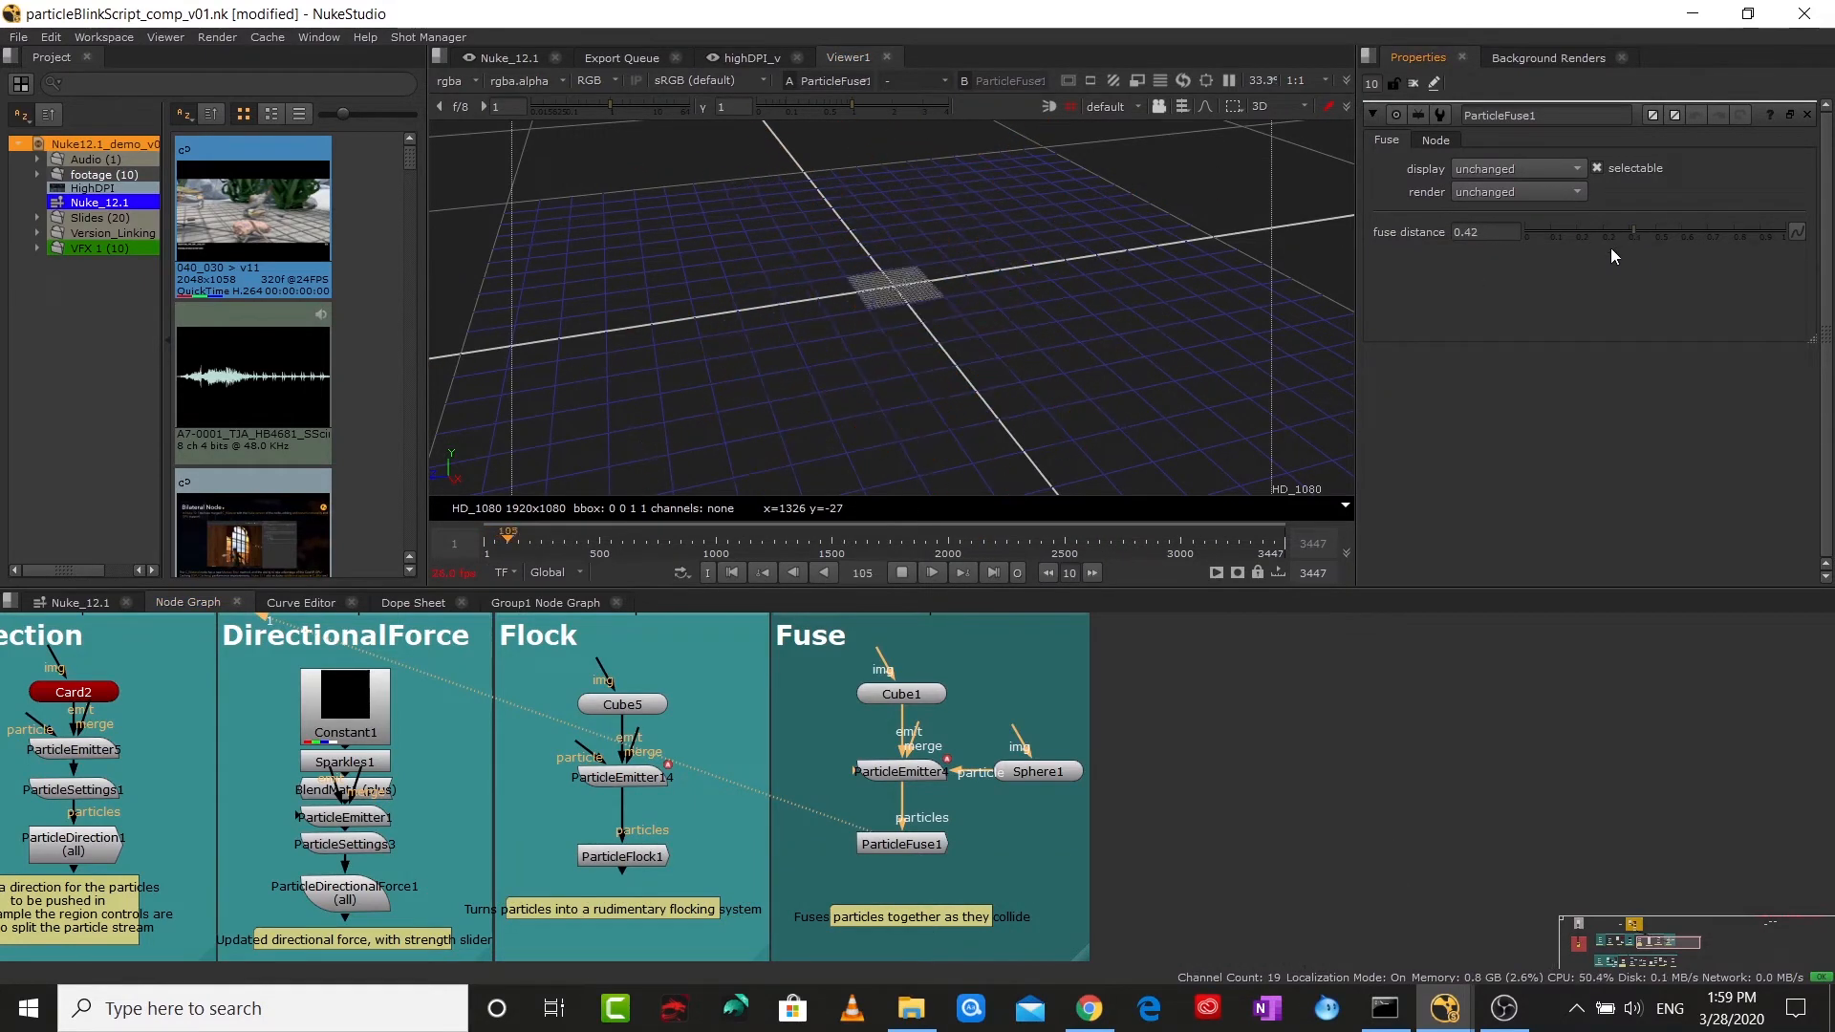
left_click(730, 571)
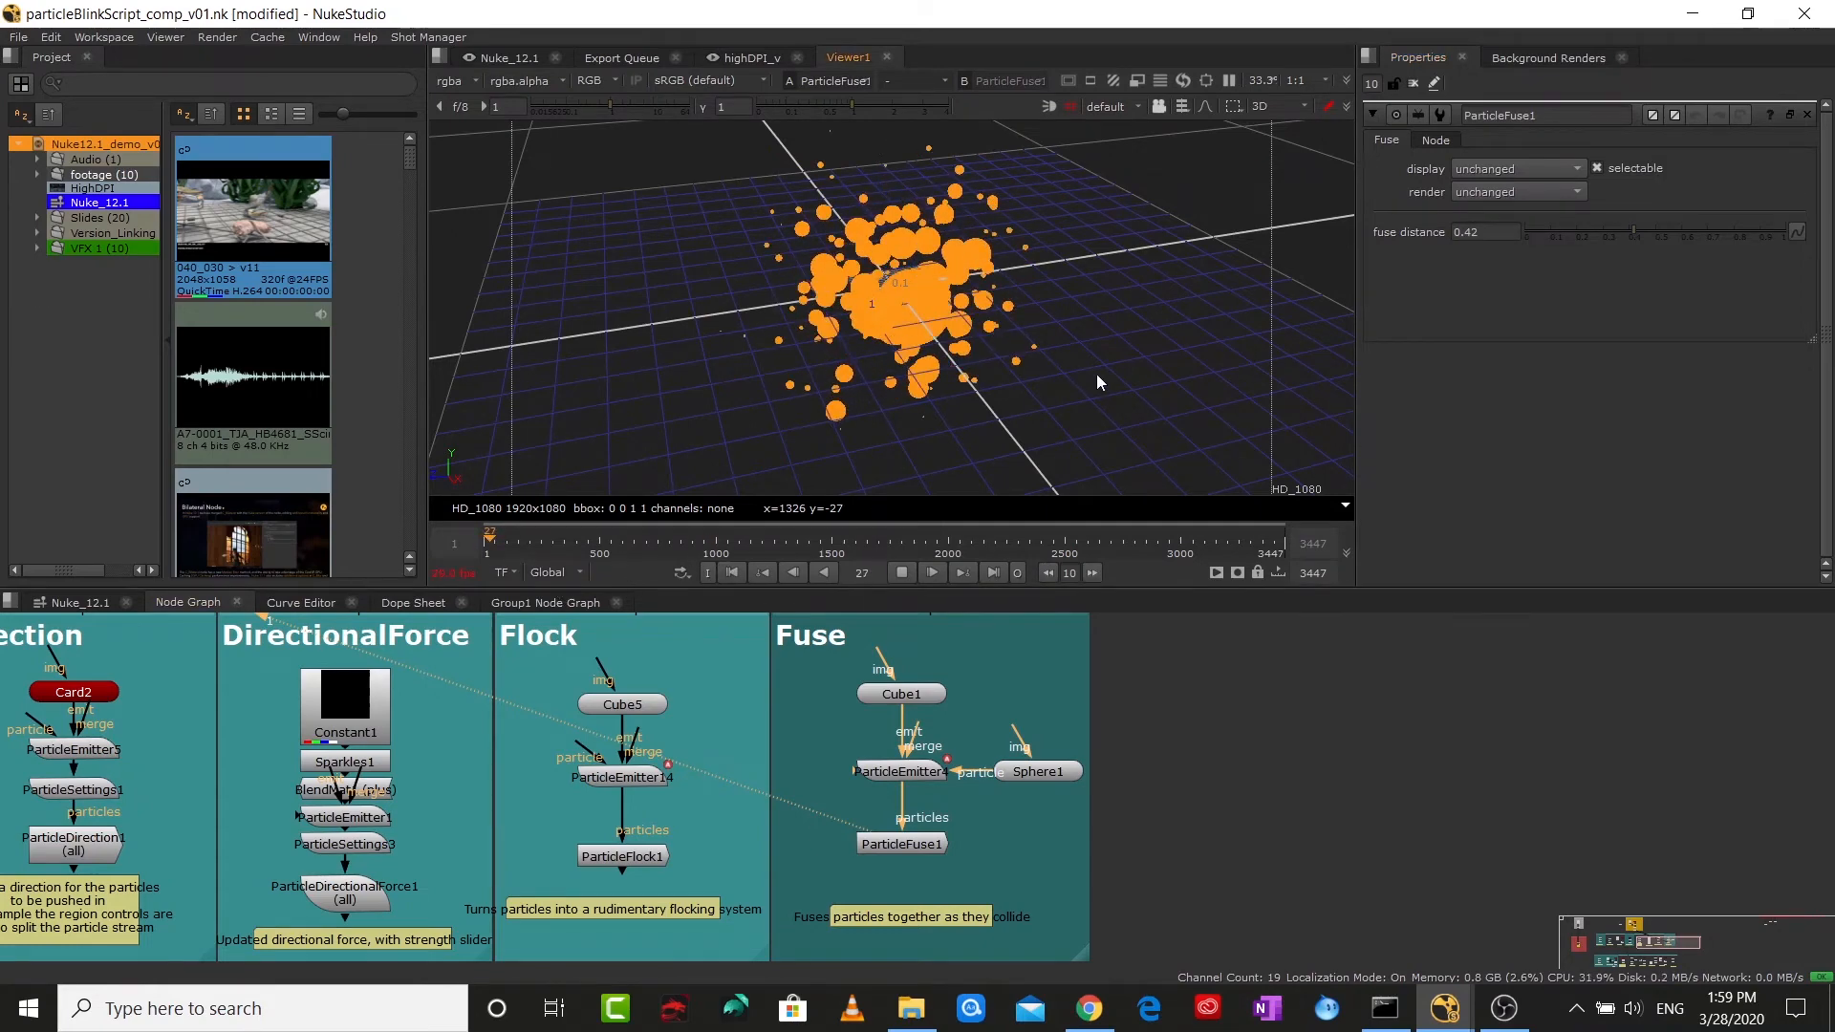
left_click(898, 574)
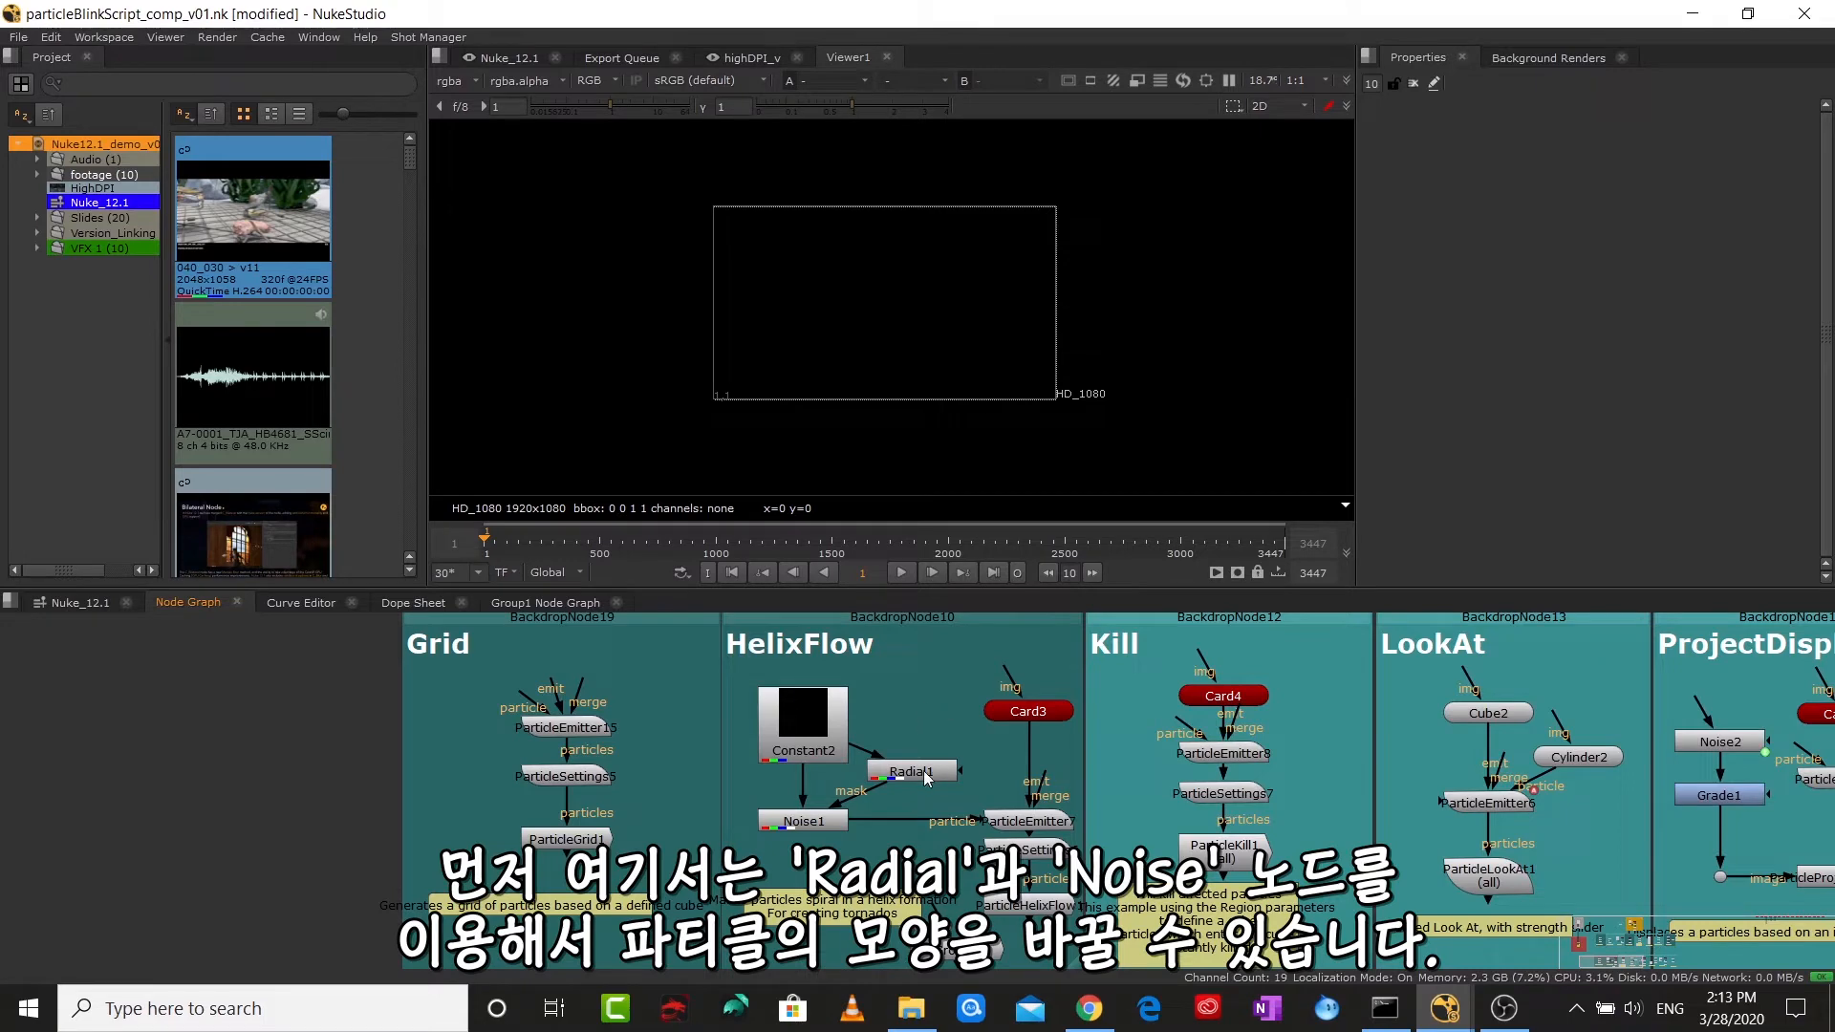
- View the HelixFlow example's Radial1, Noise1 and particle emitter outputs in turn
key("1")
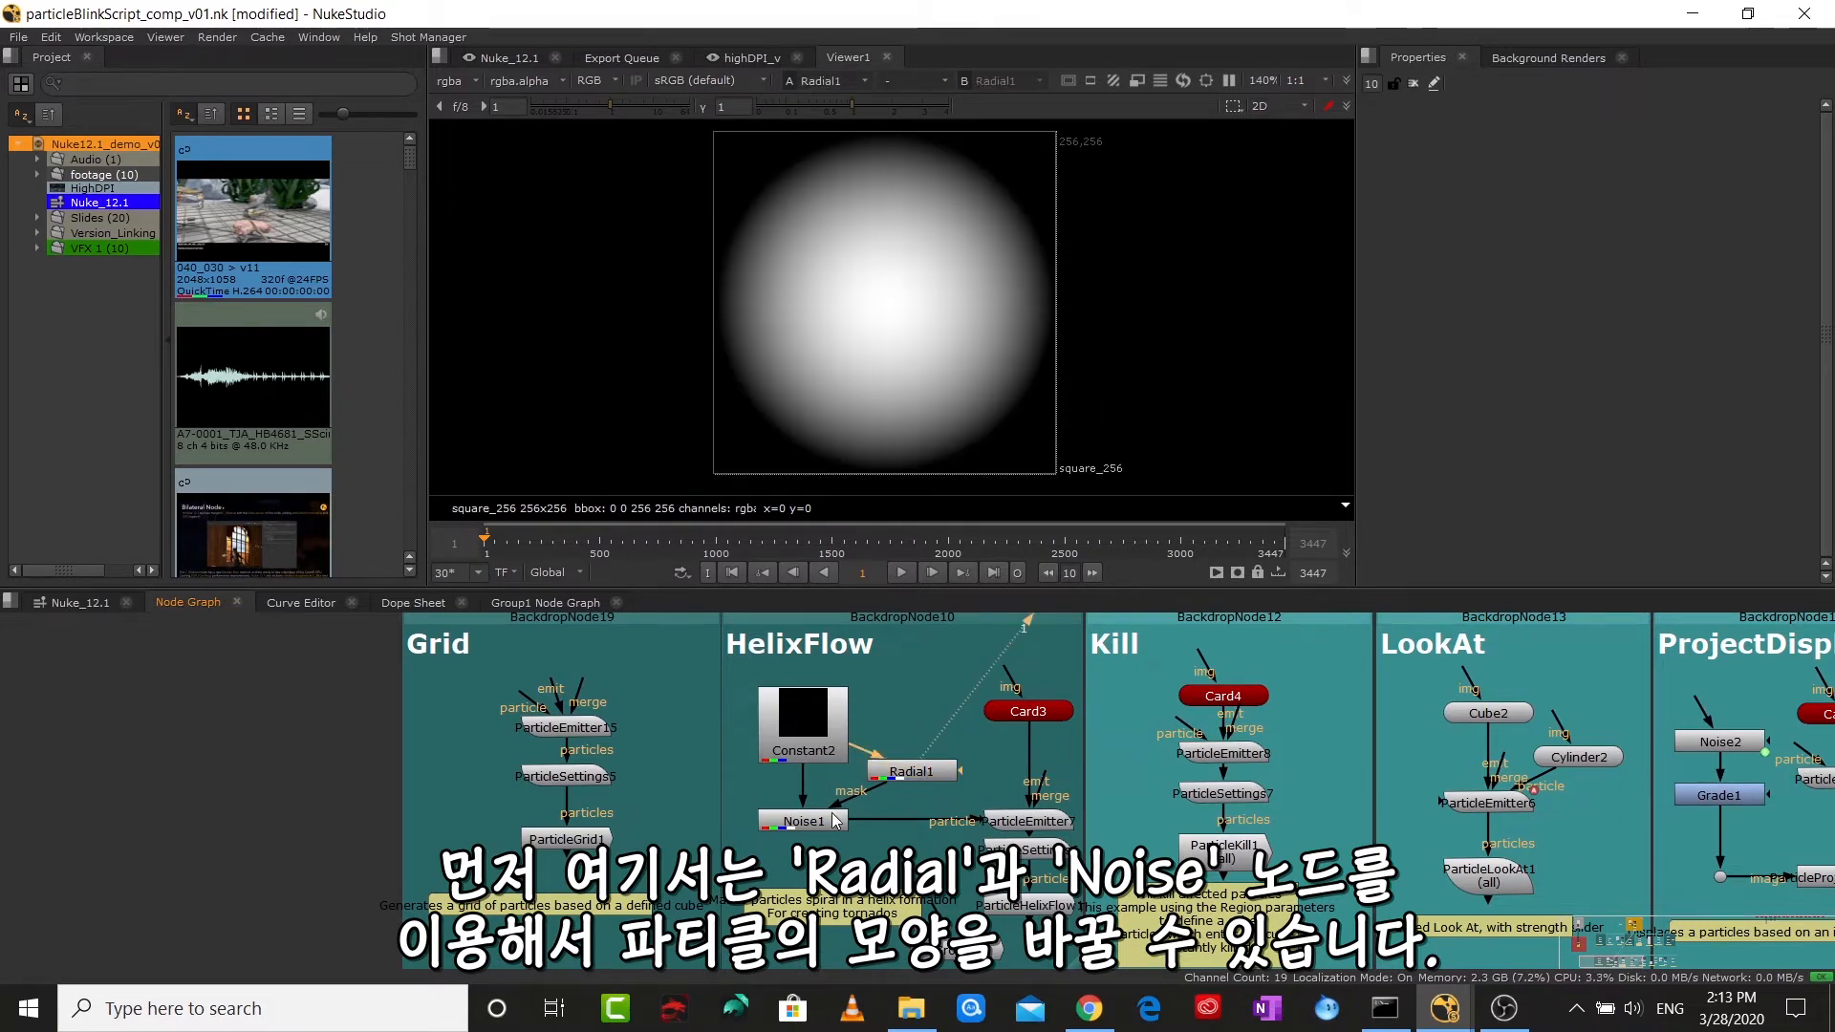
key("1")
left_click(1031, 822)
key("1")
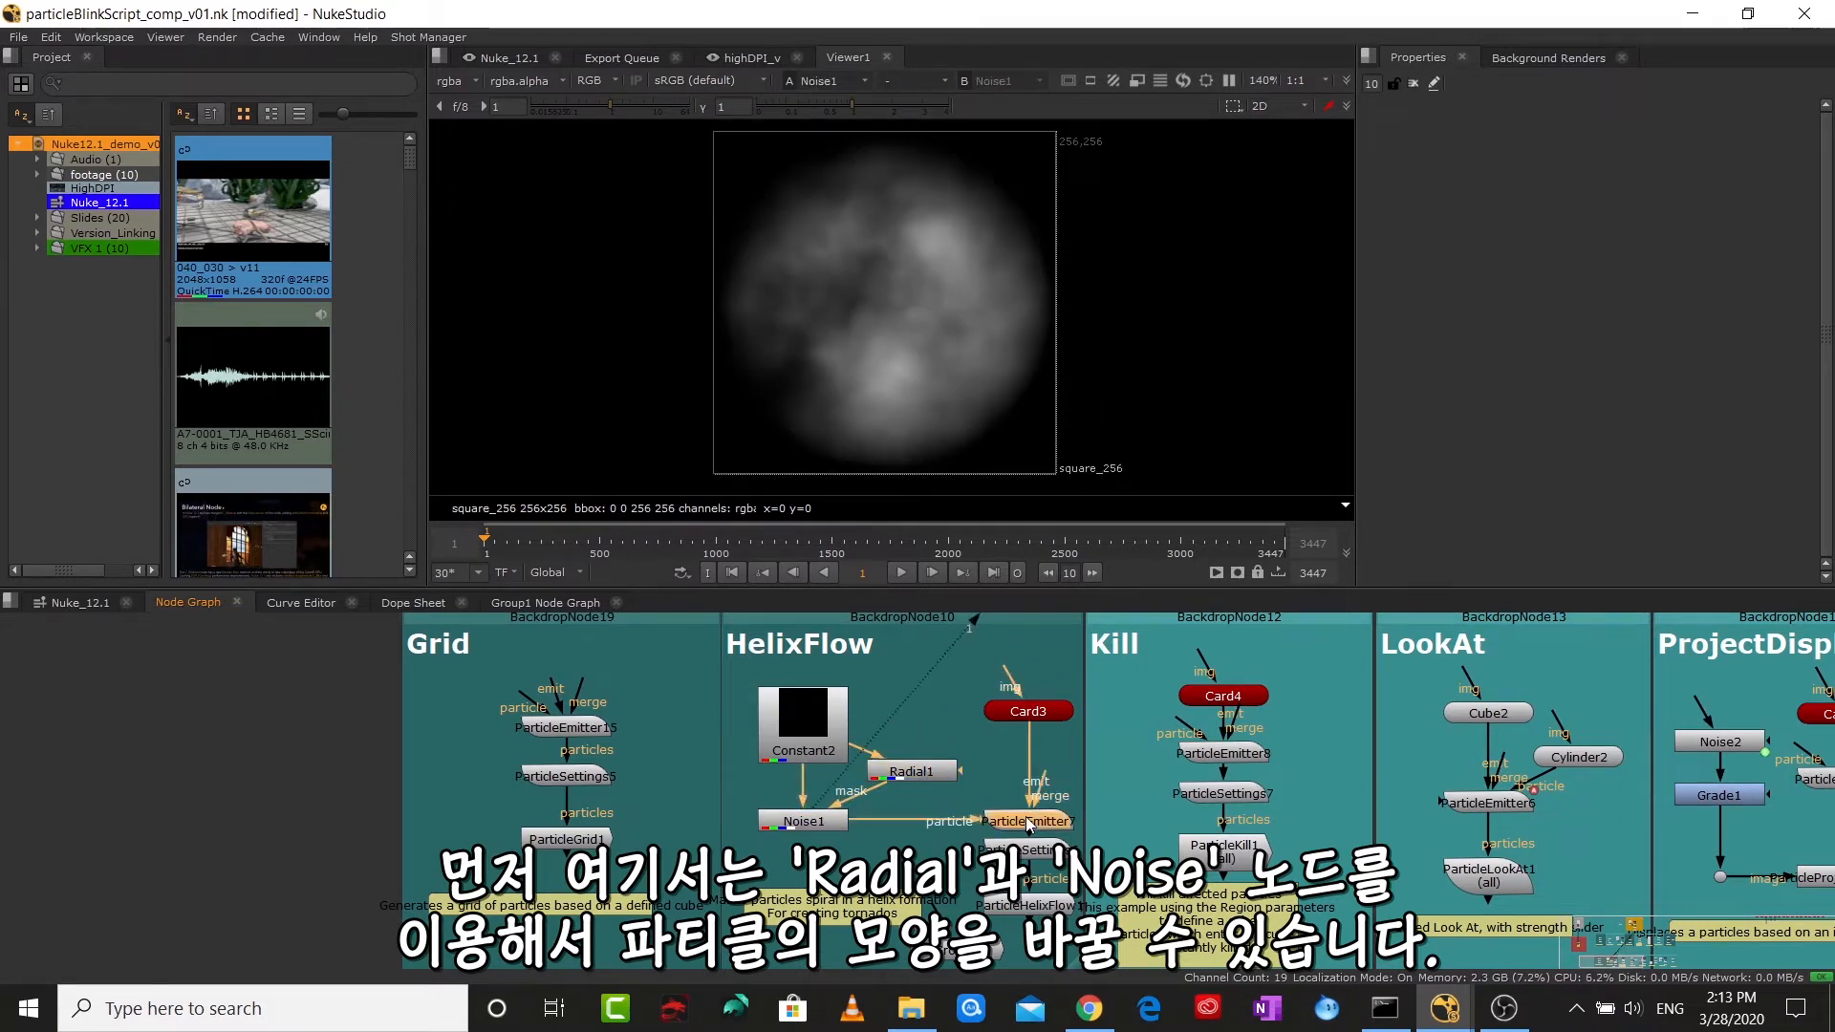
- View the HelixFlow example's particle settings output, and play the particles emitted from the card briefly
left_click(1030, 851)
key("1")
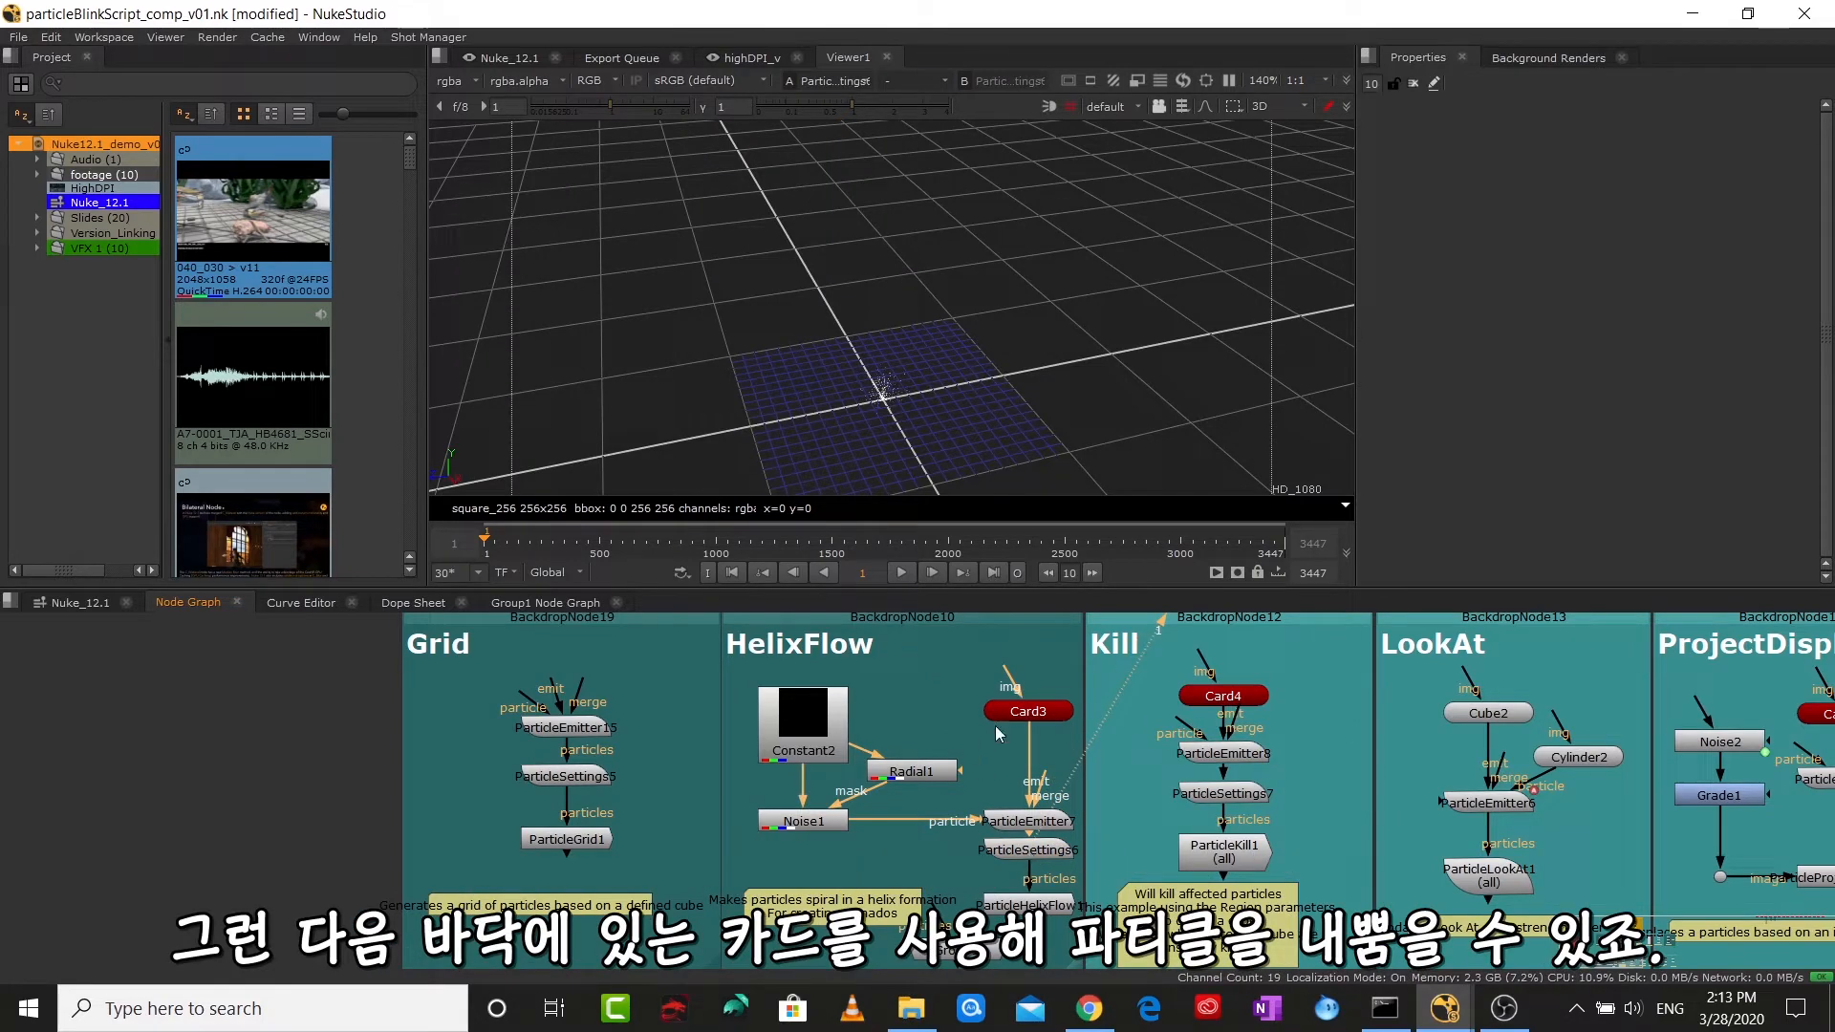
left_click(899, 573)
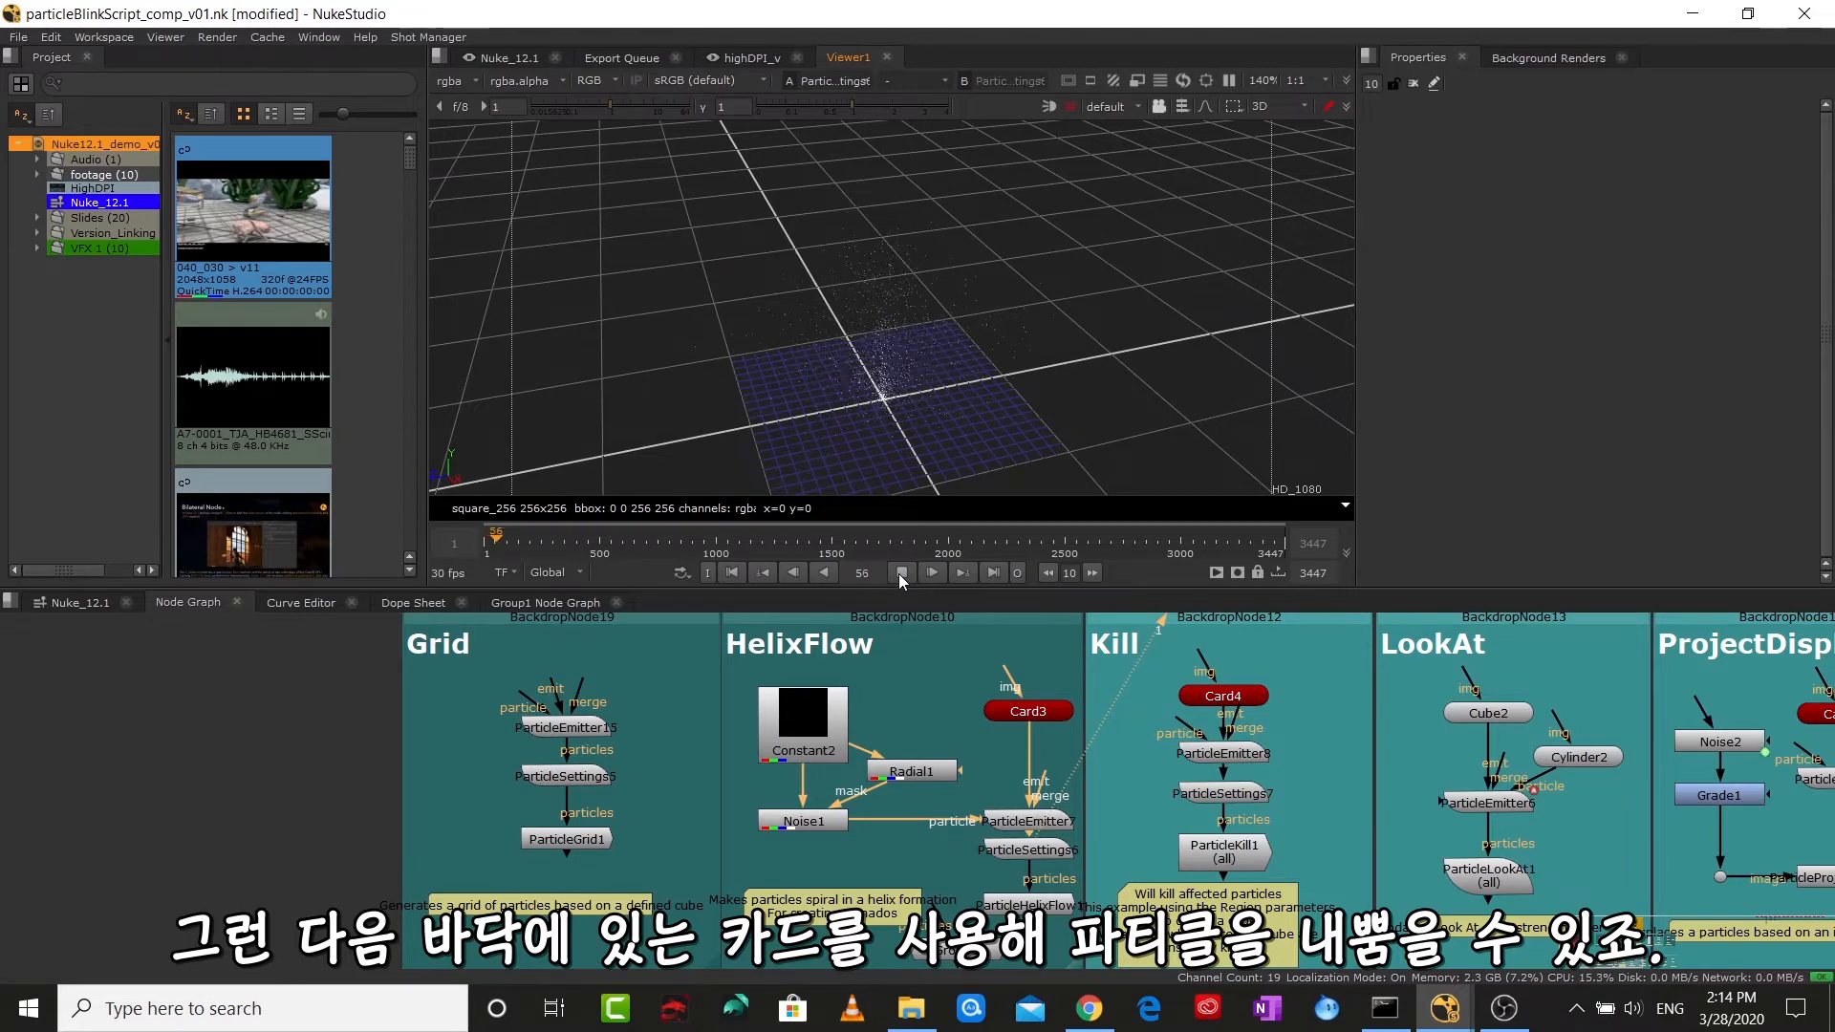
left_click(899, 574)
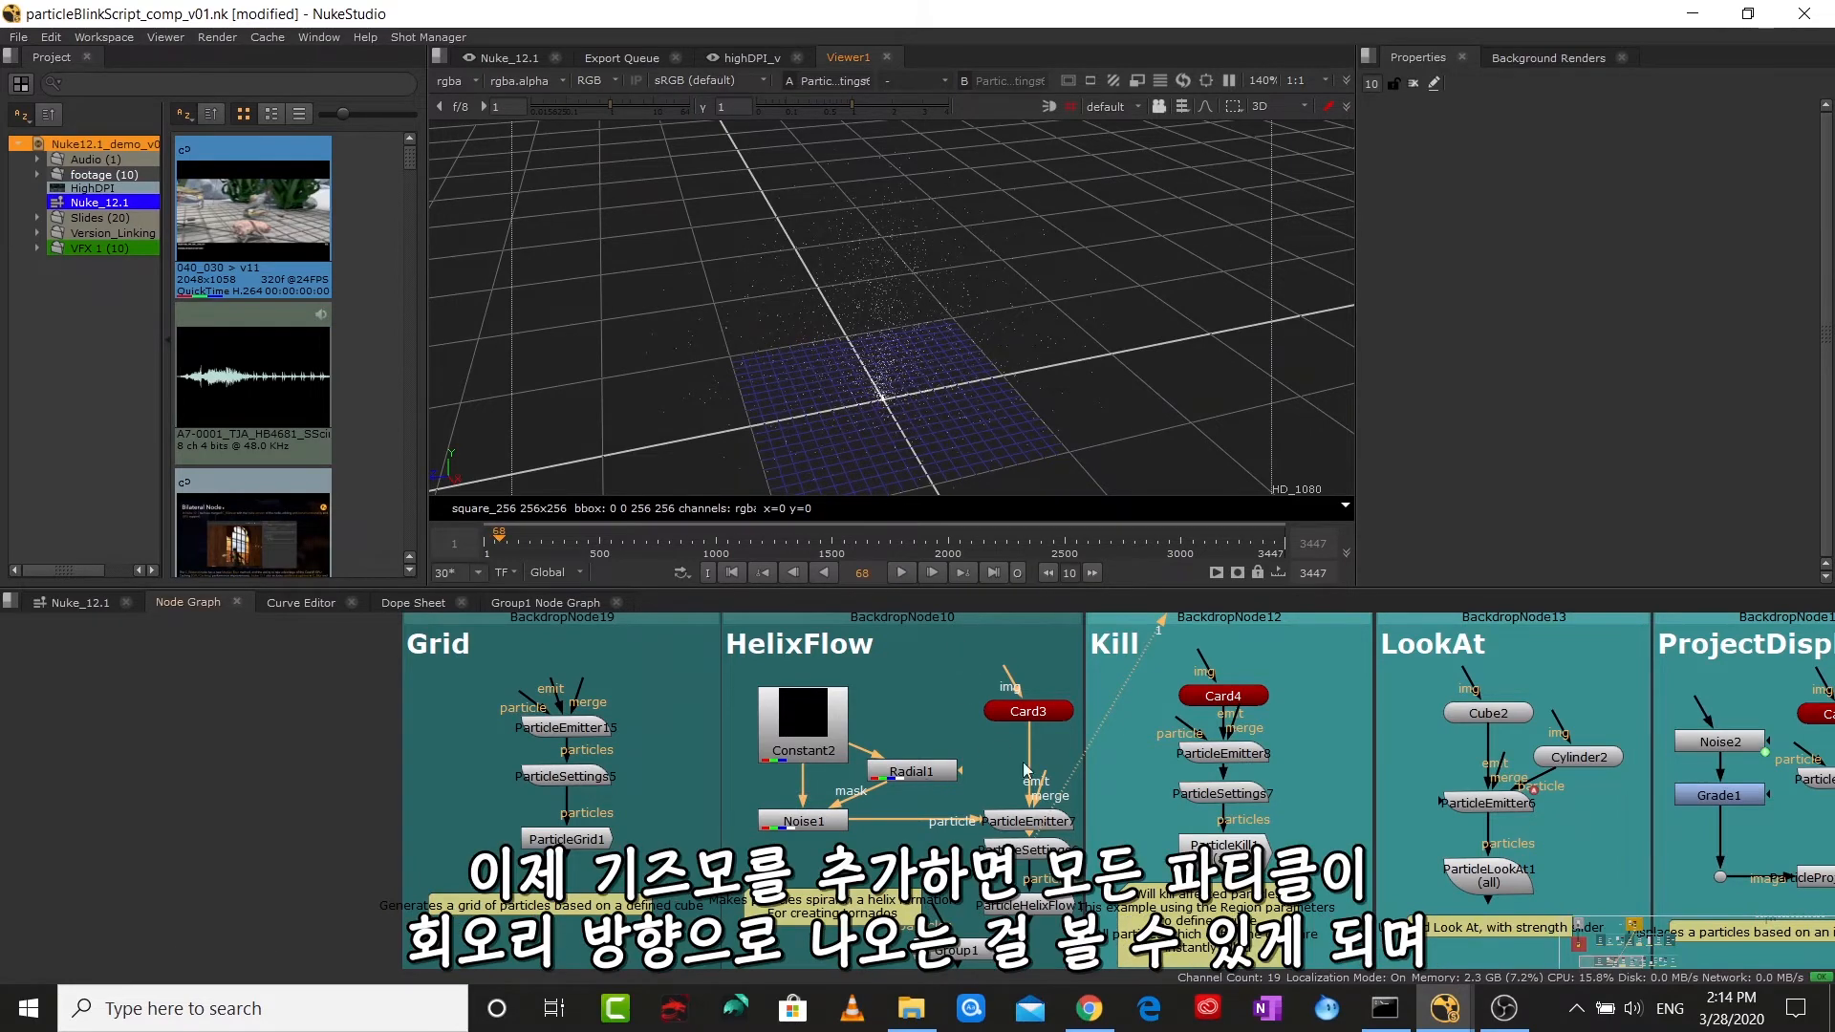
- View ParticleHelixFlow1's output, play it from the first frame, and open the gizmo's properties
left_click(1040, 910)
key("1")
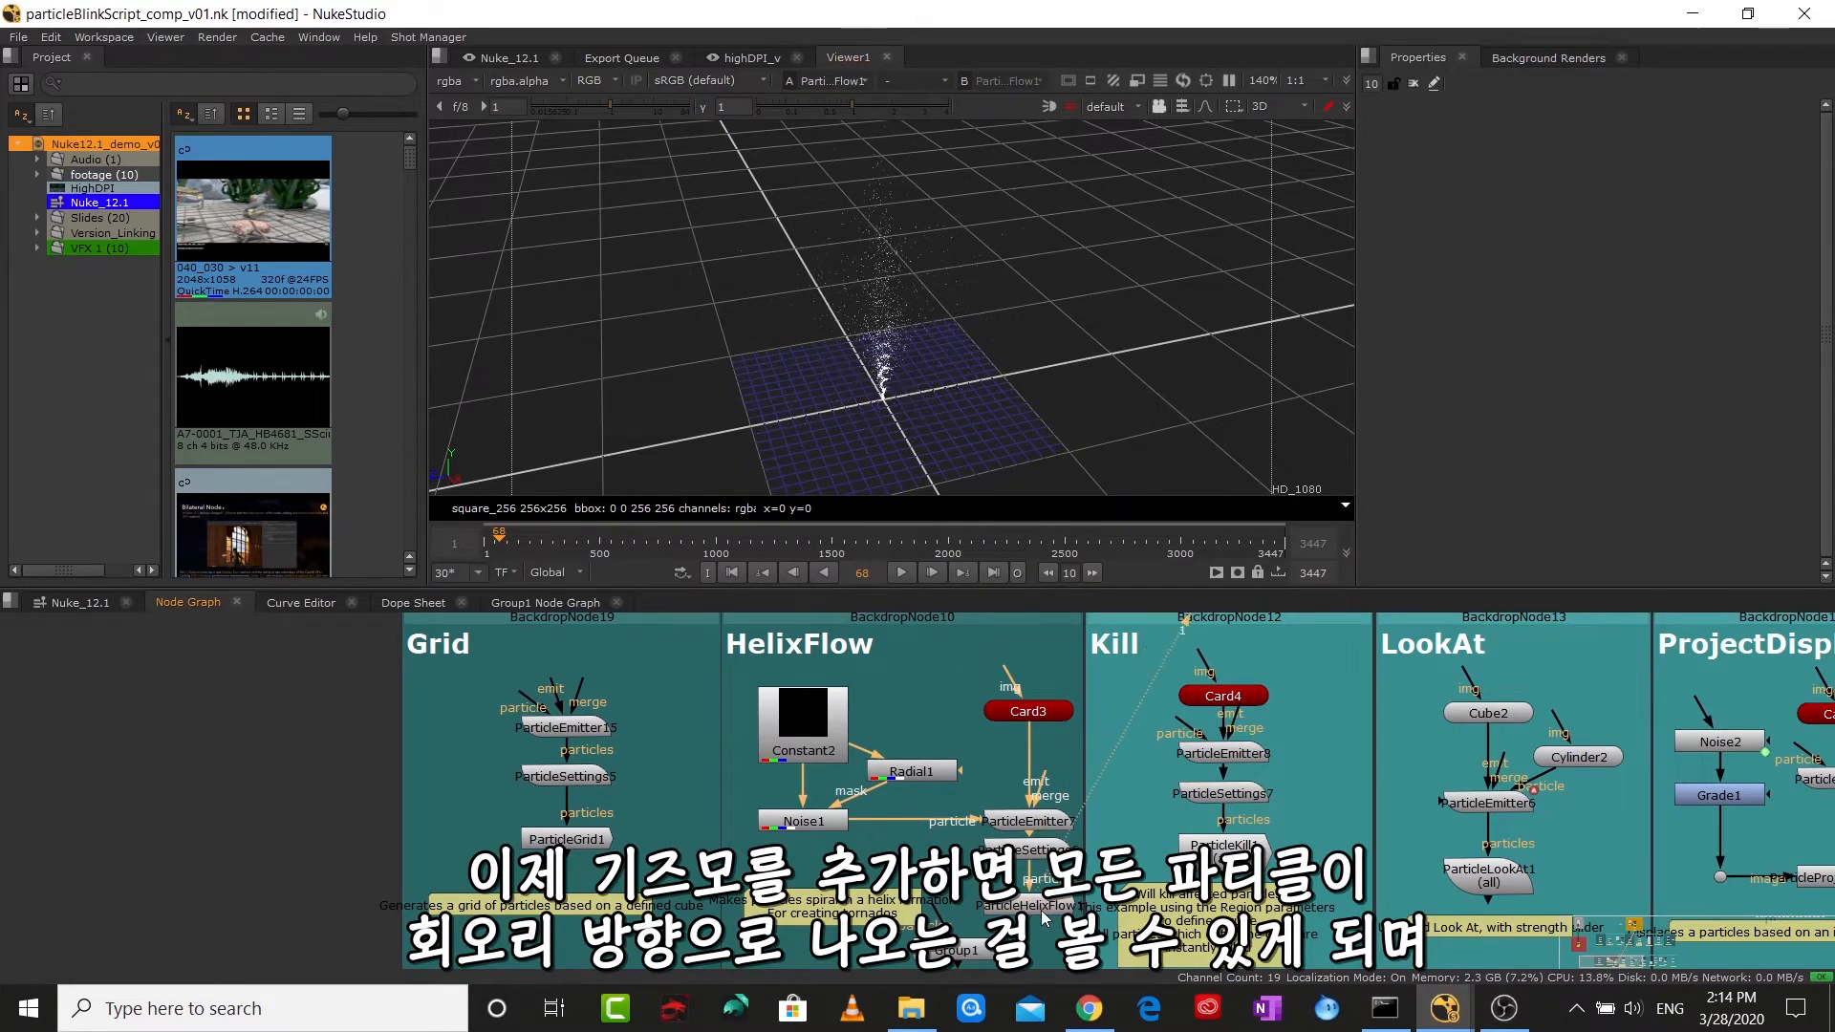
left_click(728, 573)
left_click(898, 573)
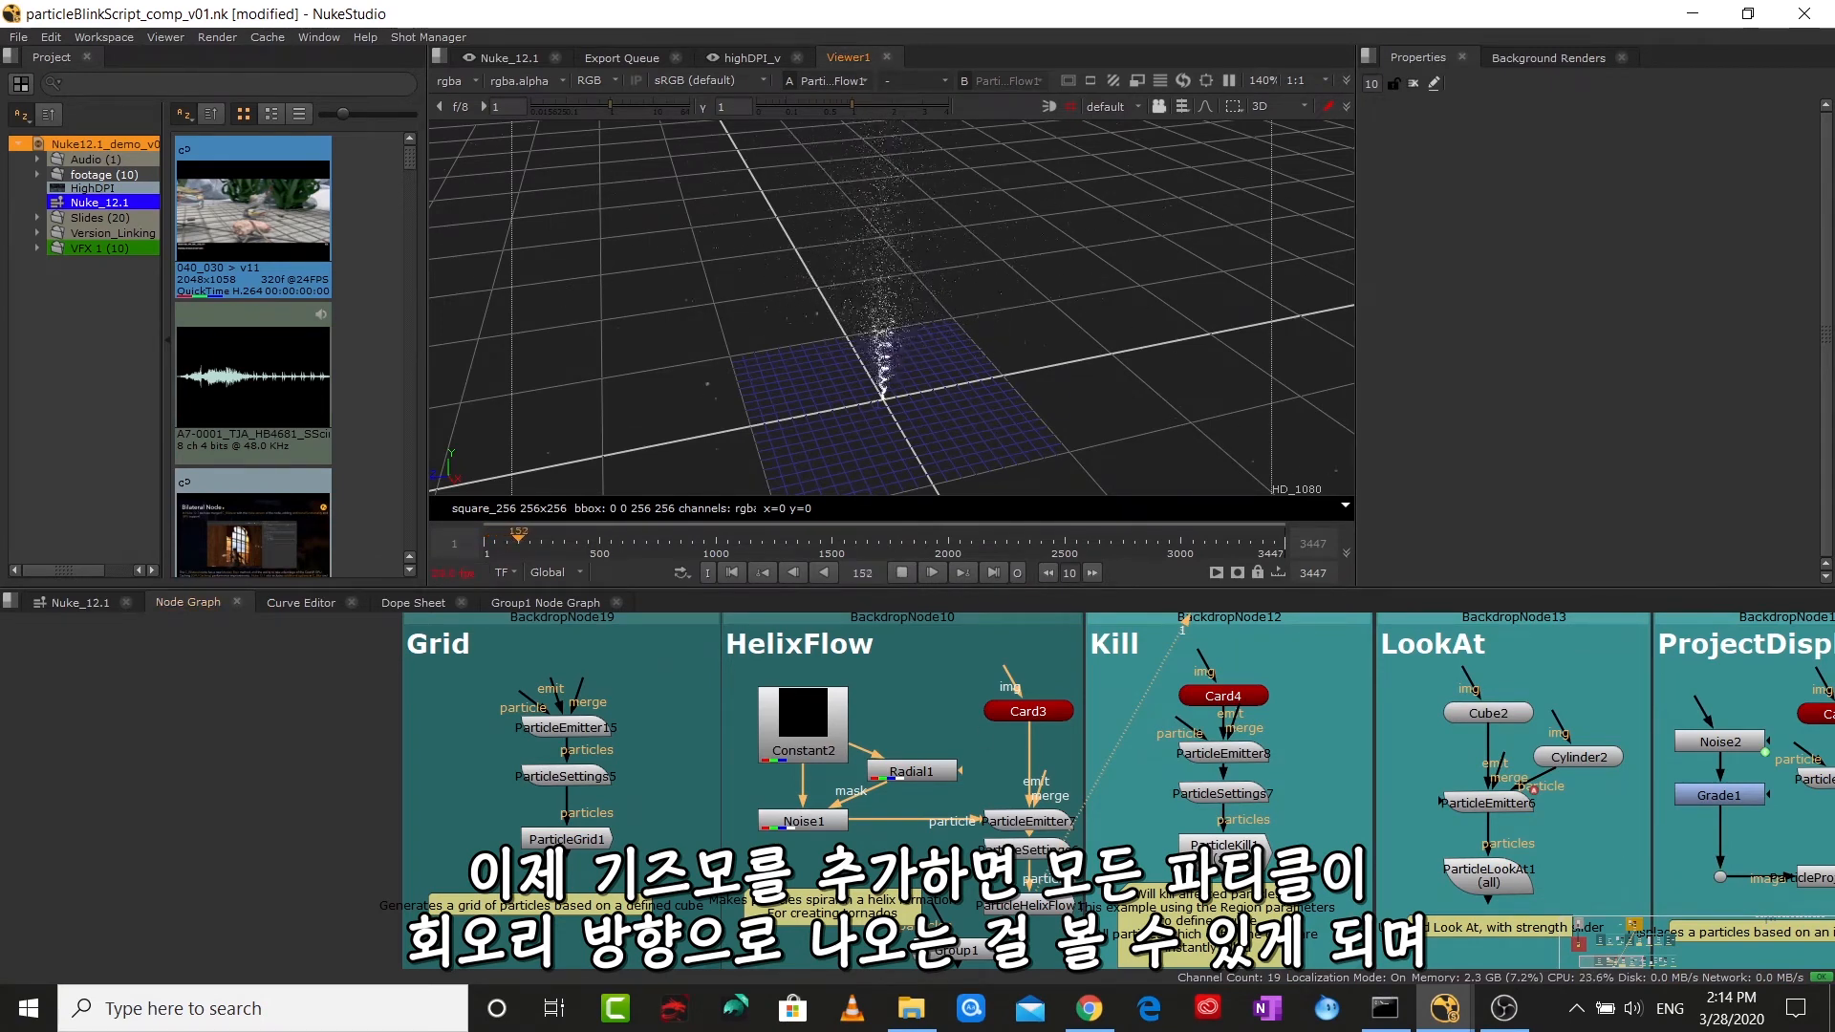
double_click(1026, 905)
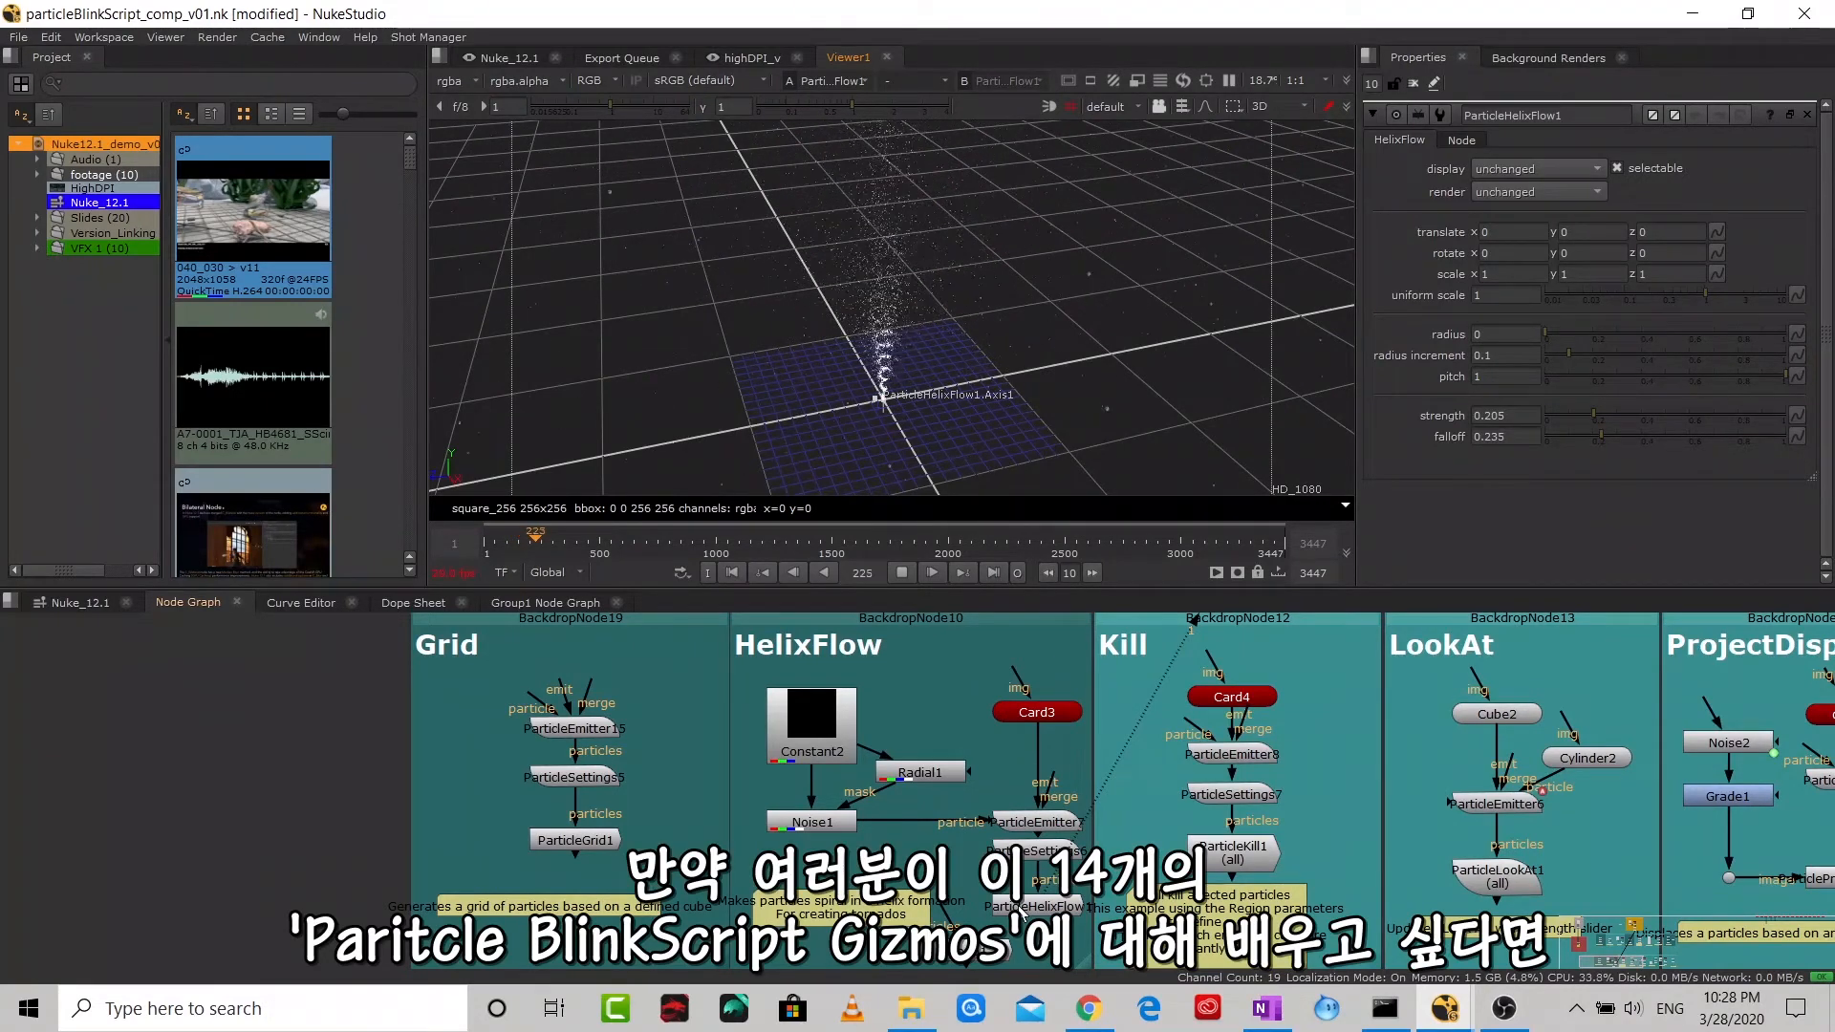
- Copy the ParticleHelixFlow1 gizmo to a group node
left_click(1021, 911)
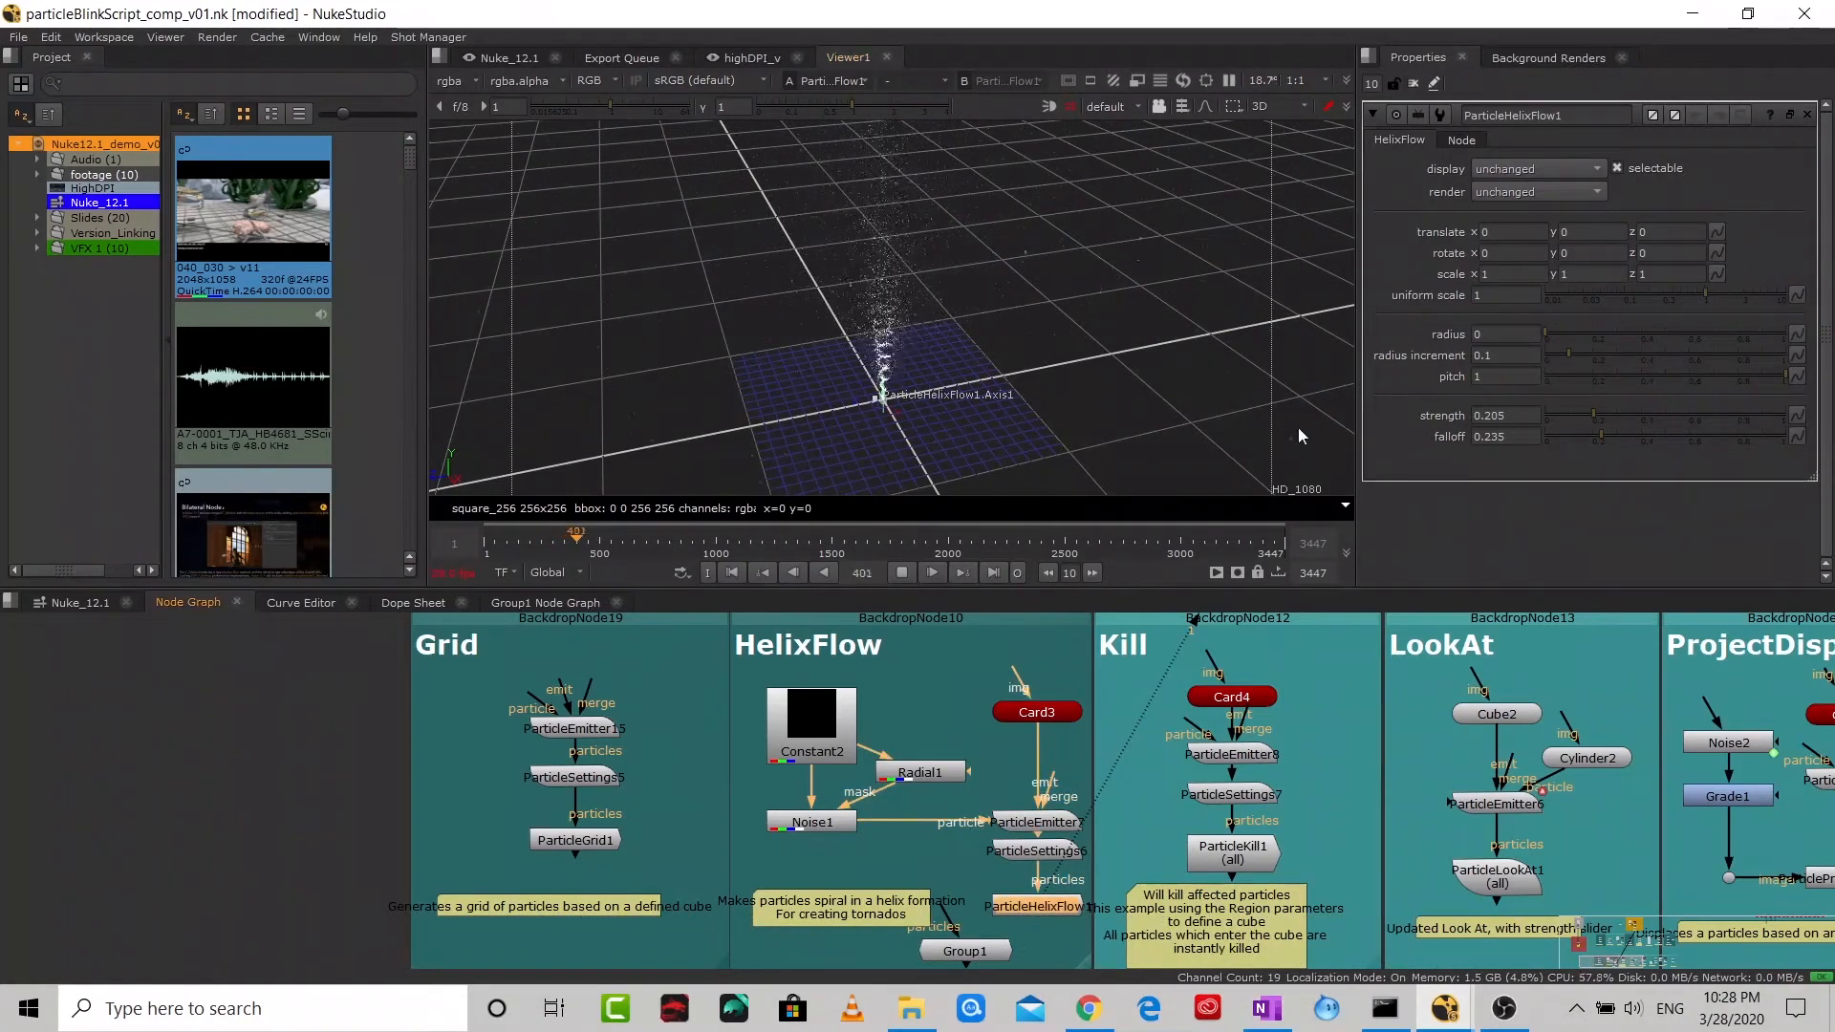
left_click(1462, 141)
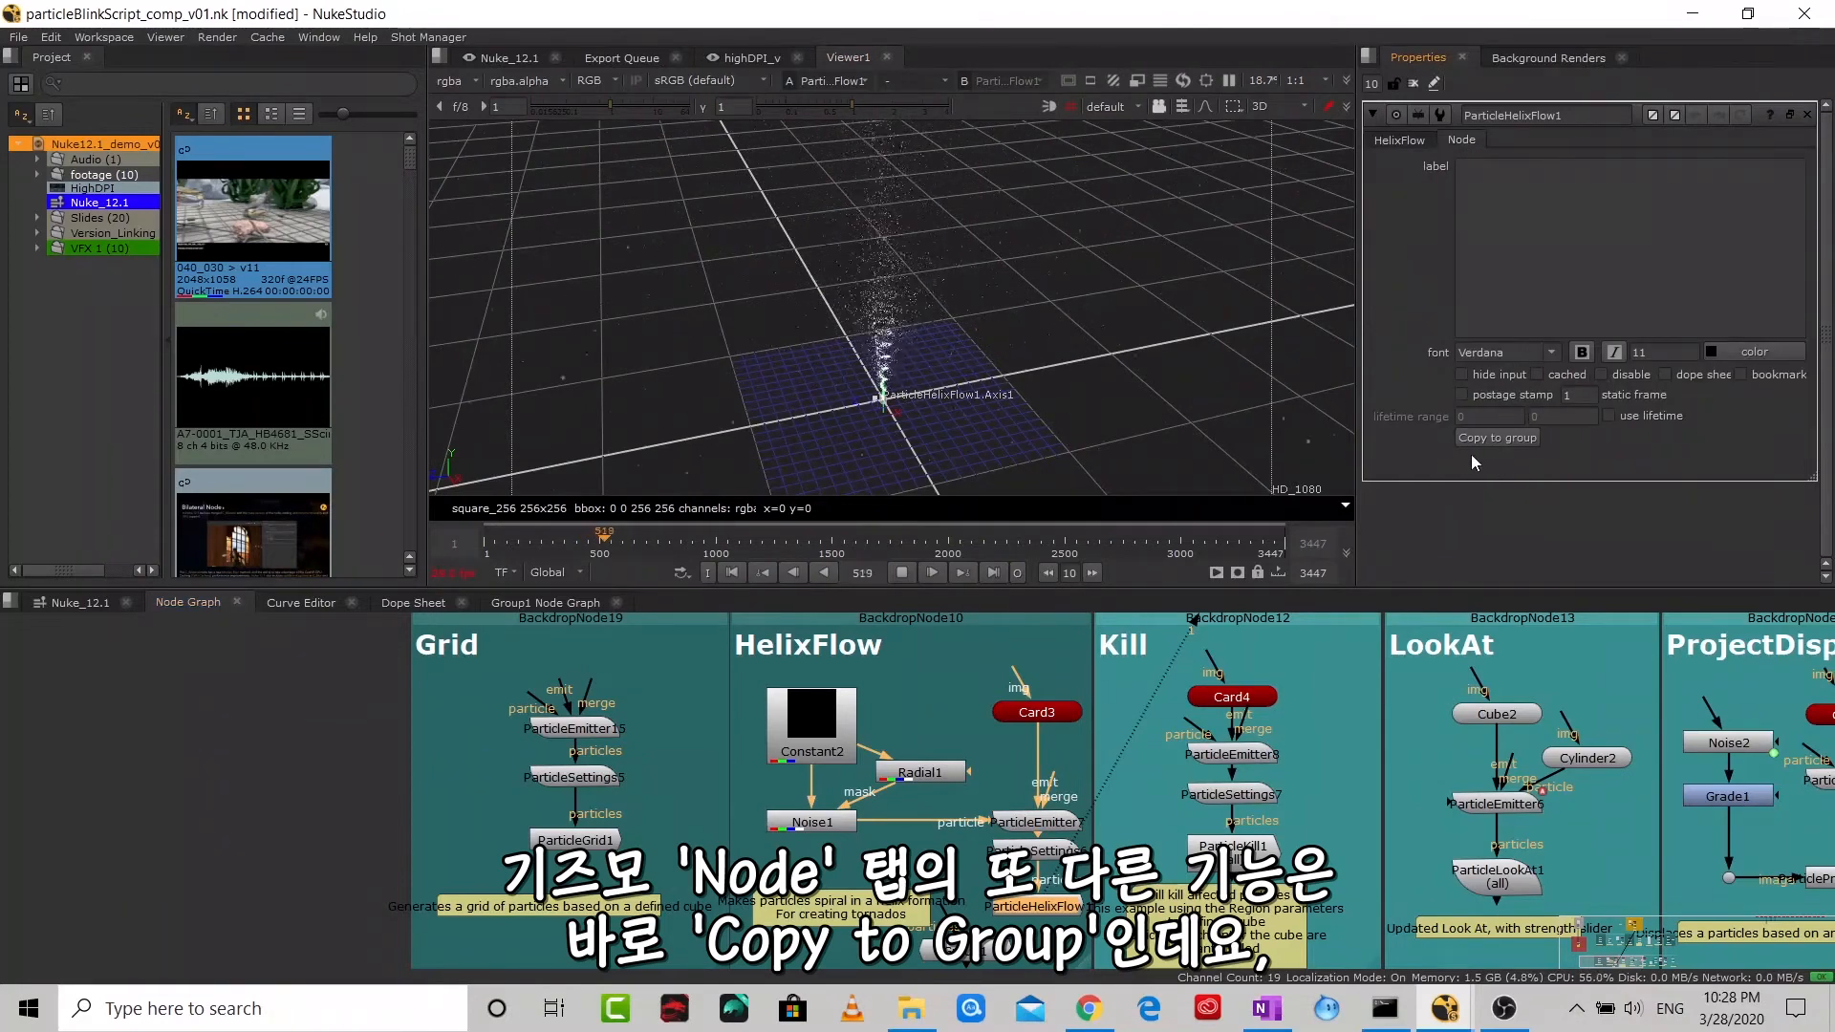
left_click(1514, 438)
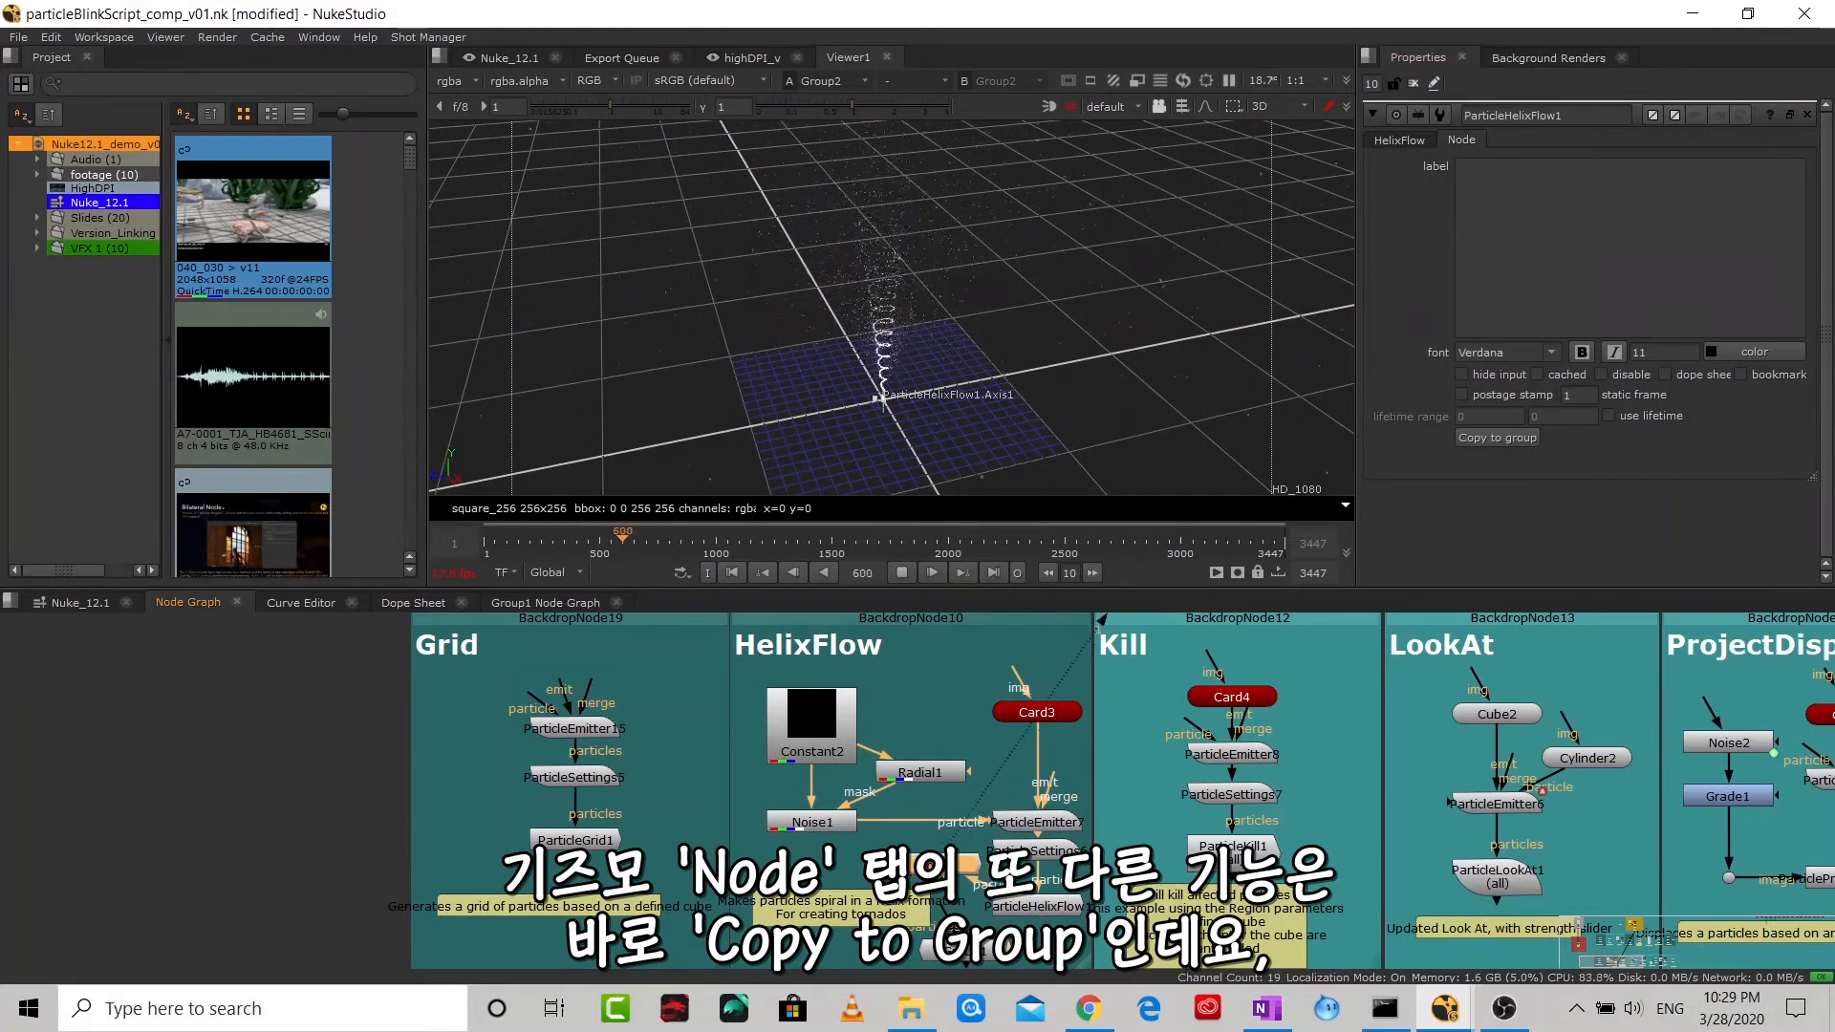
- Open the copied group's internal node graph and inspect the kernel source of its ParticleBlinkScript node
double_click(933, 865)
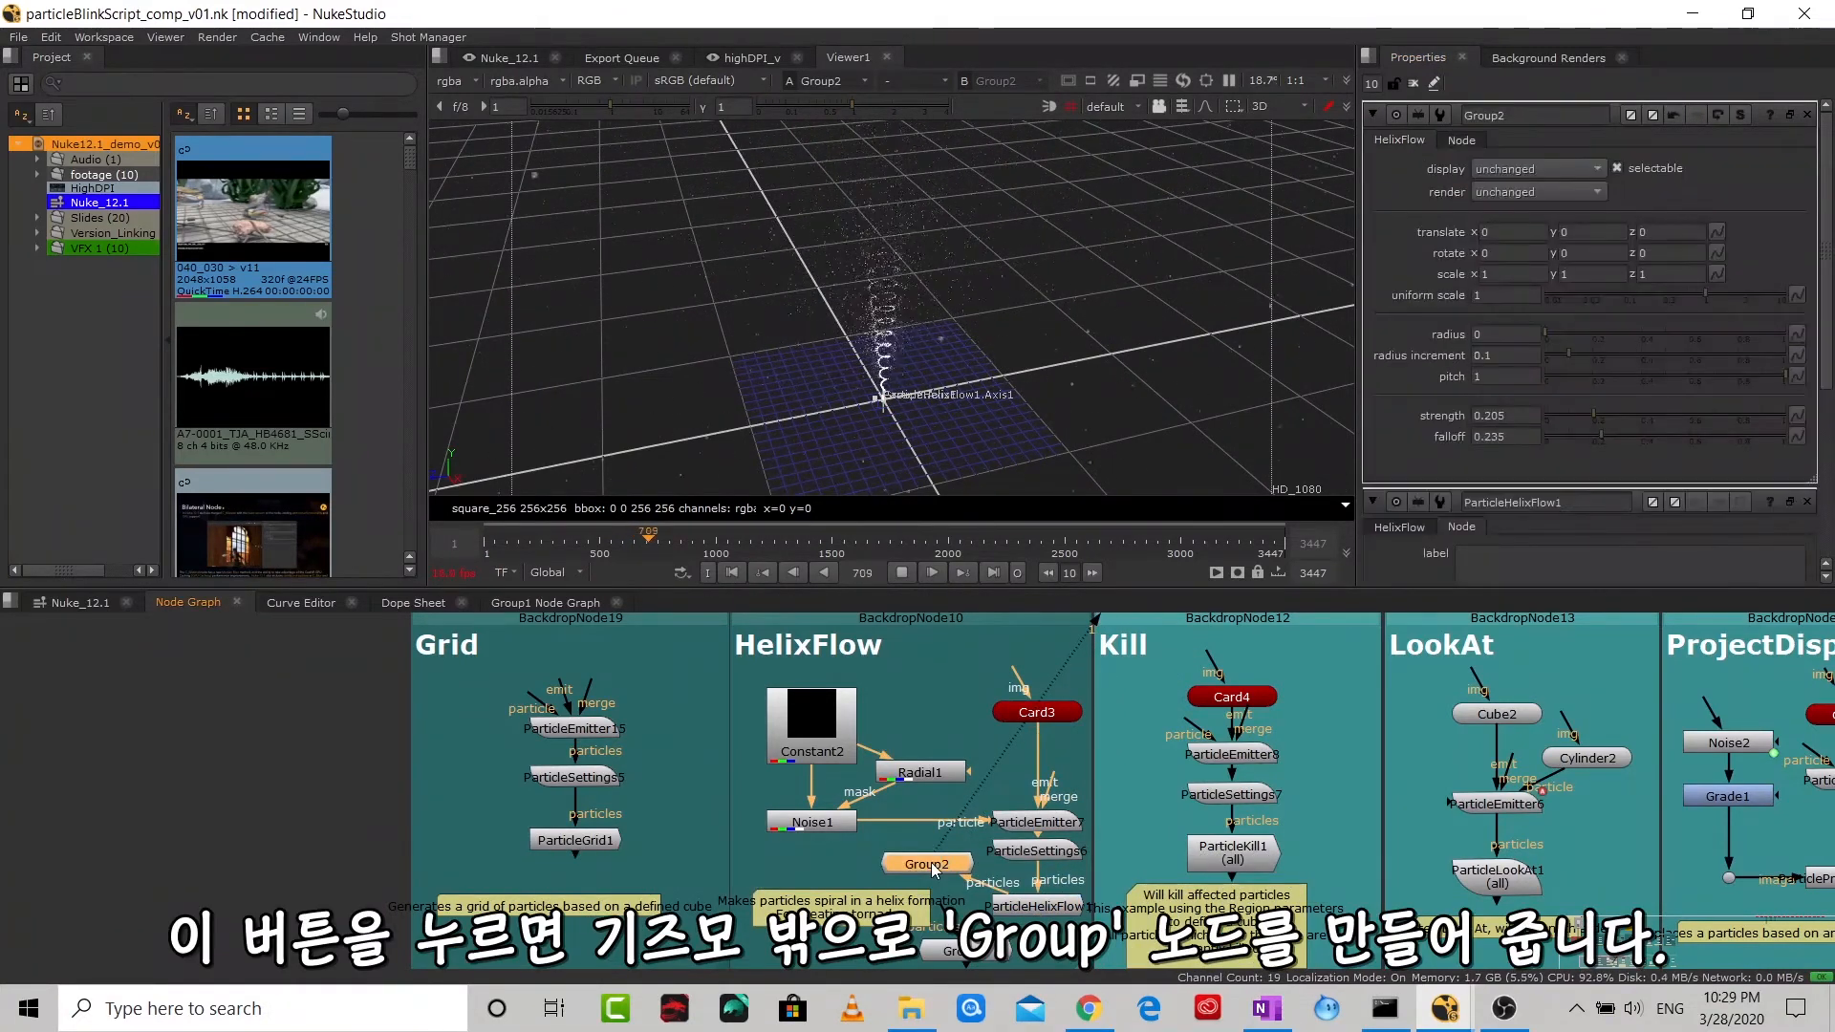
left_click(1736, 115)
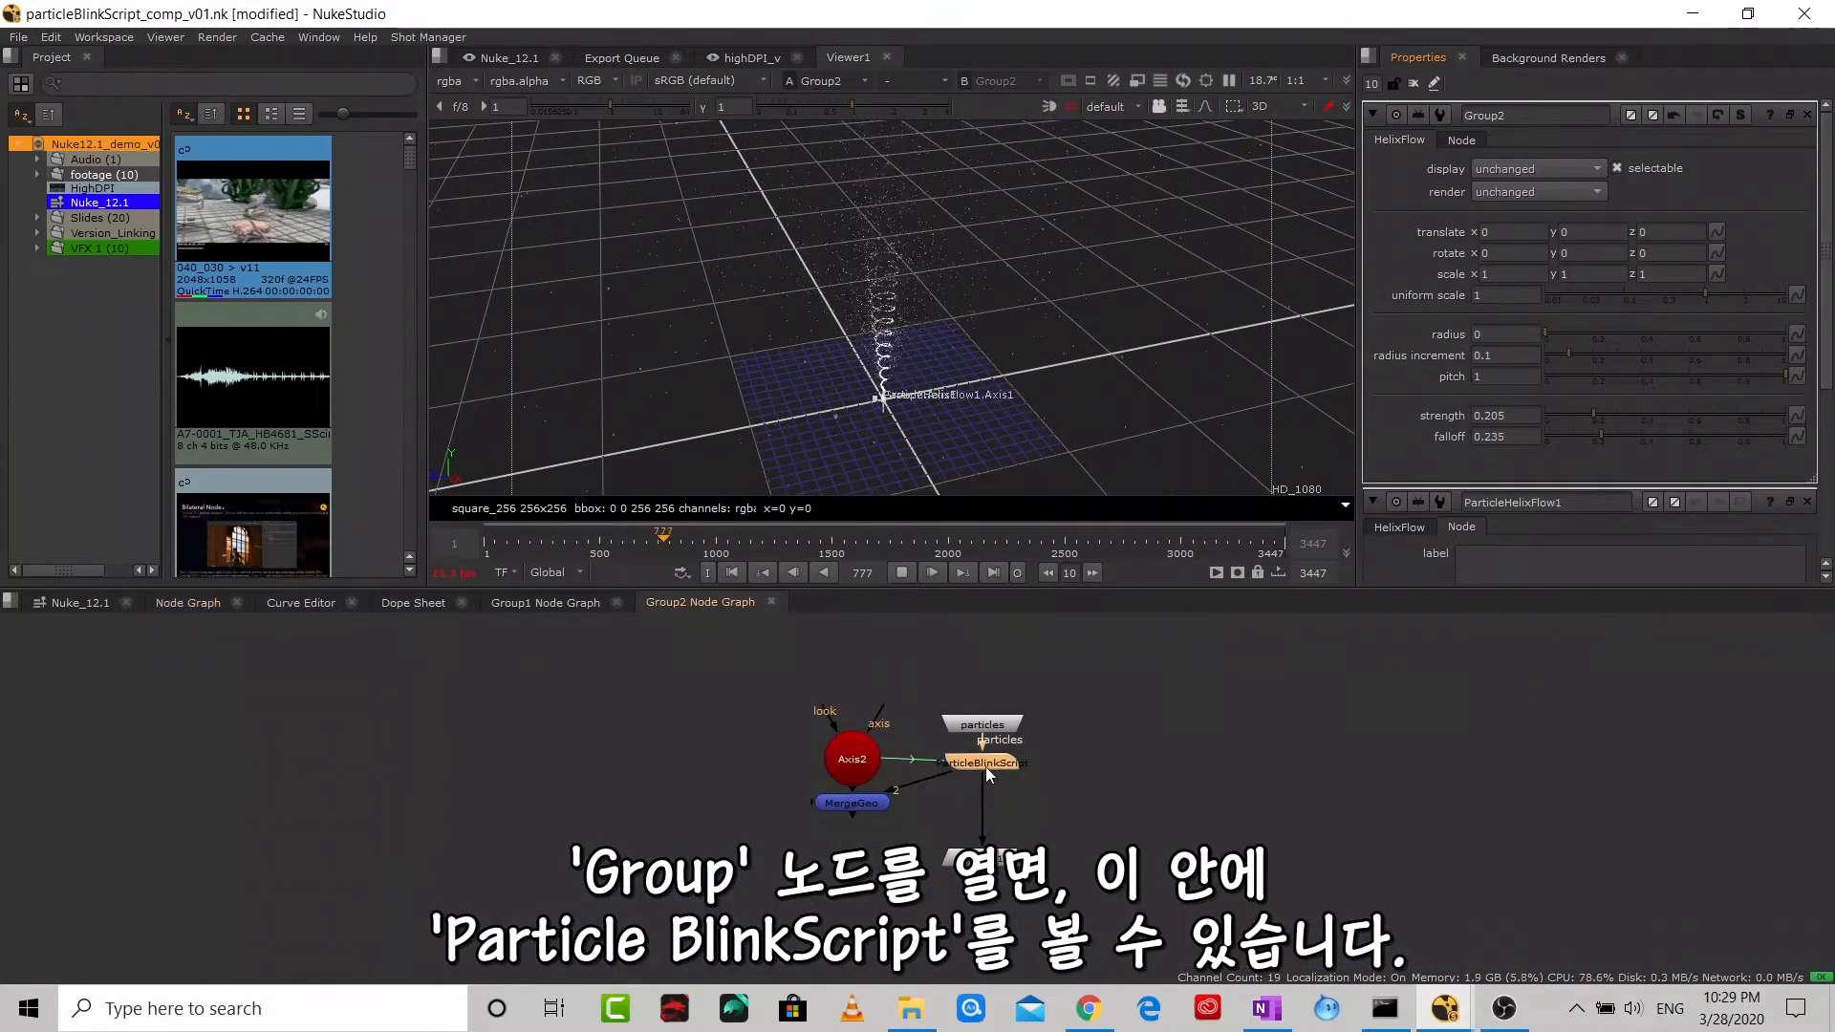
double_click(984, 766)
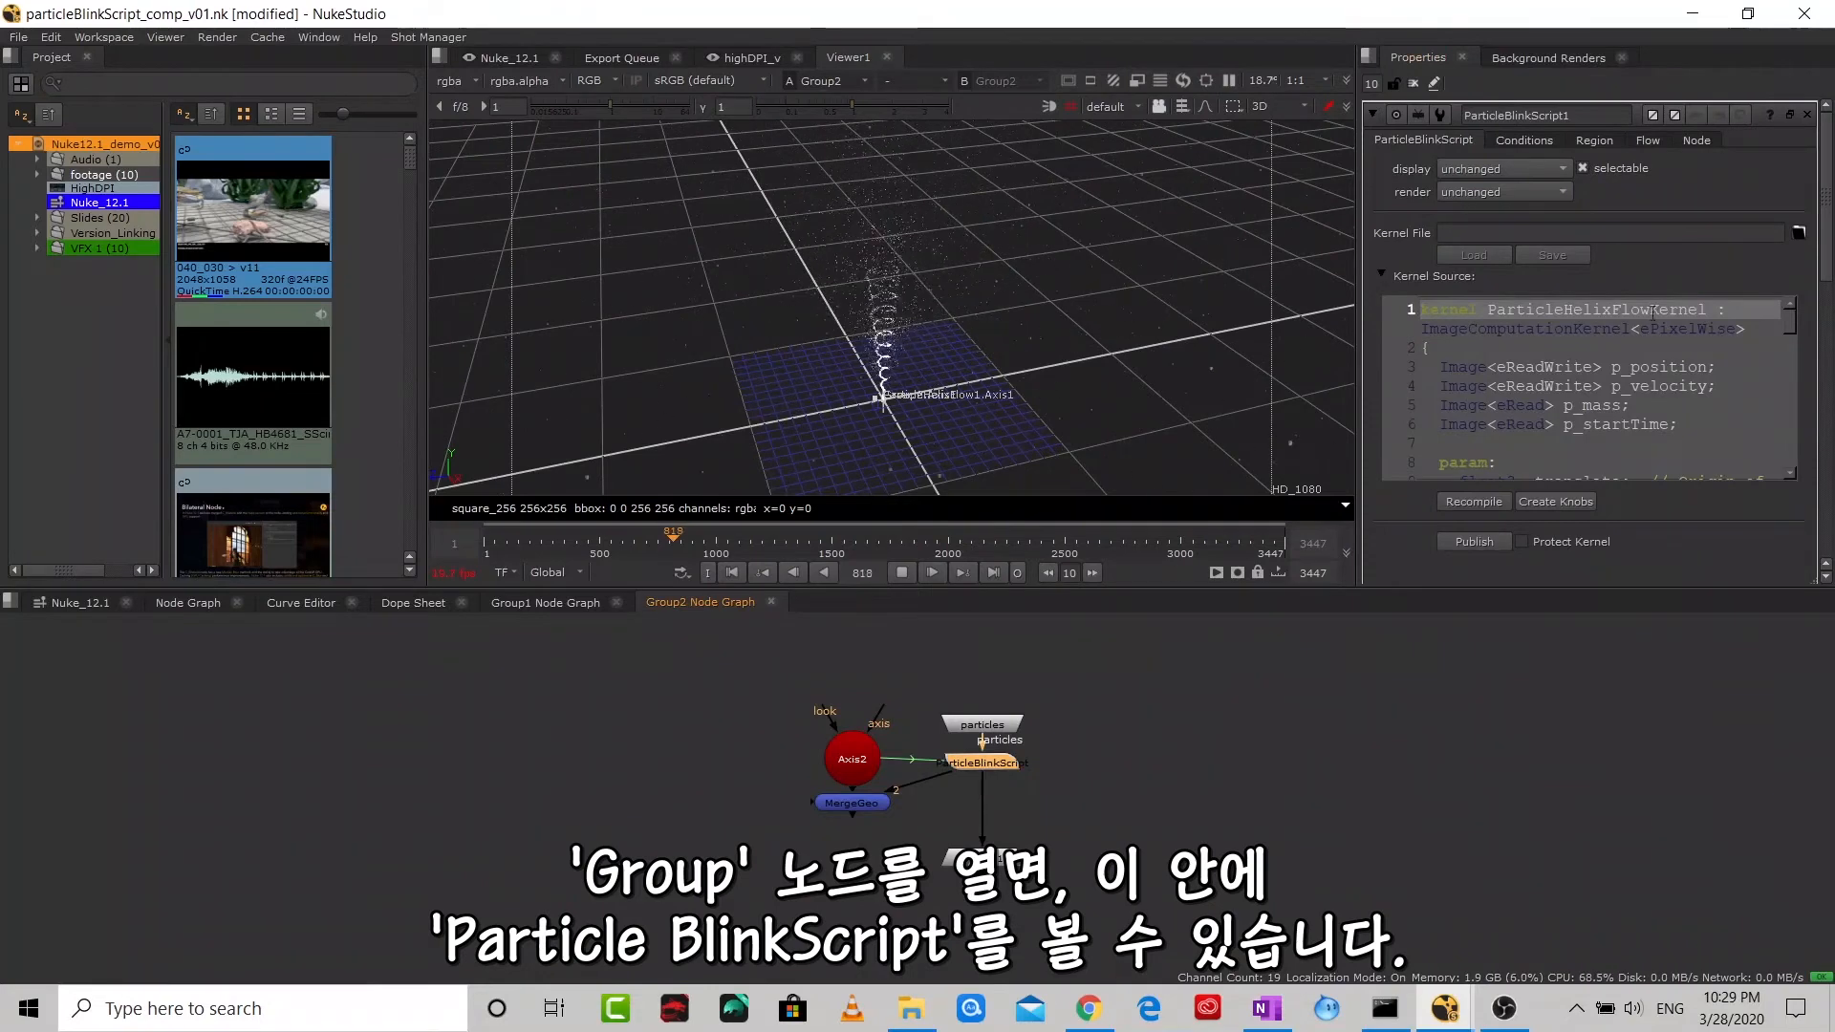
mouse_move(1784, 319)
left_mouse_down()
mouse_move(1770, 406)
mouse_move(1779, 304)
left_mouse_up()
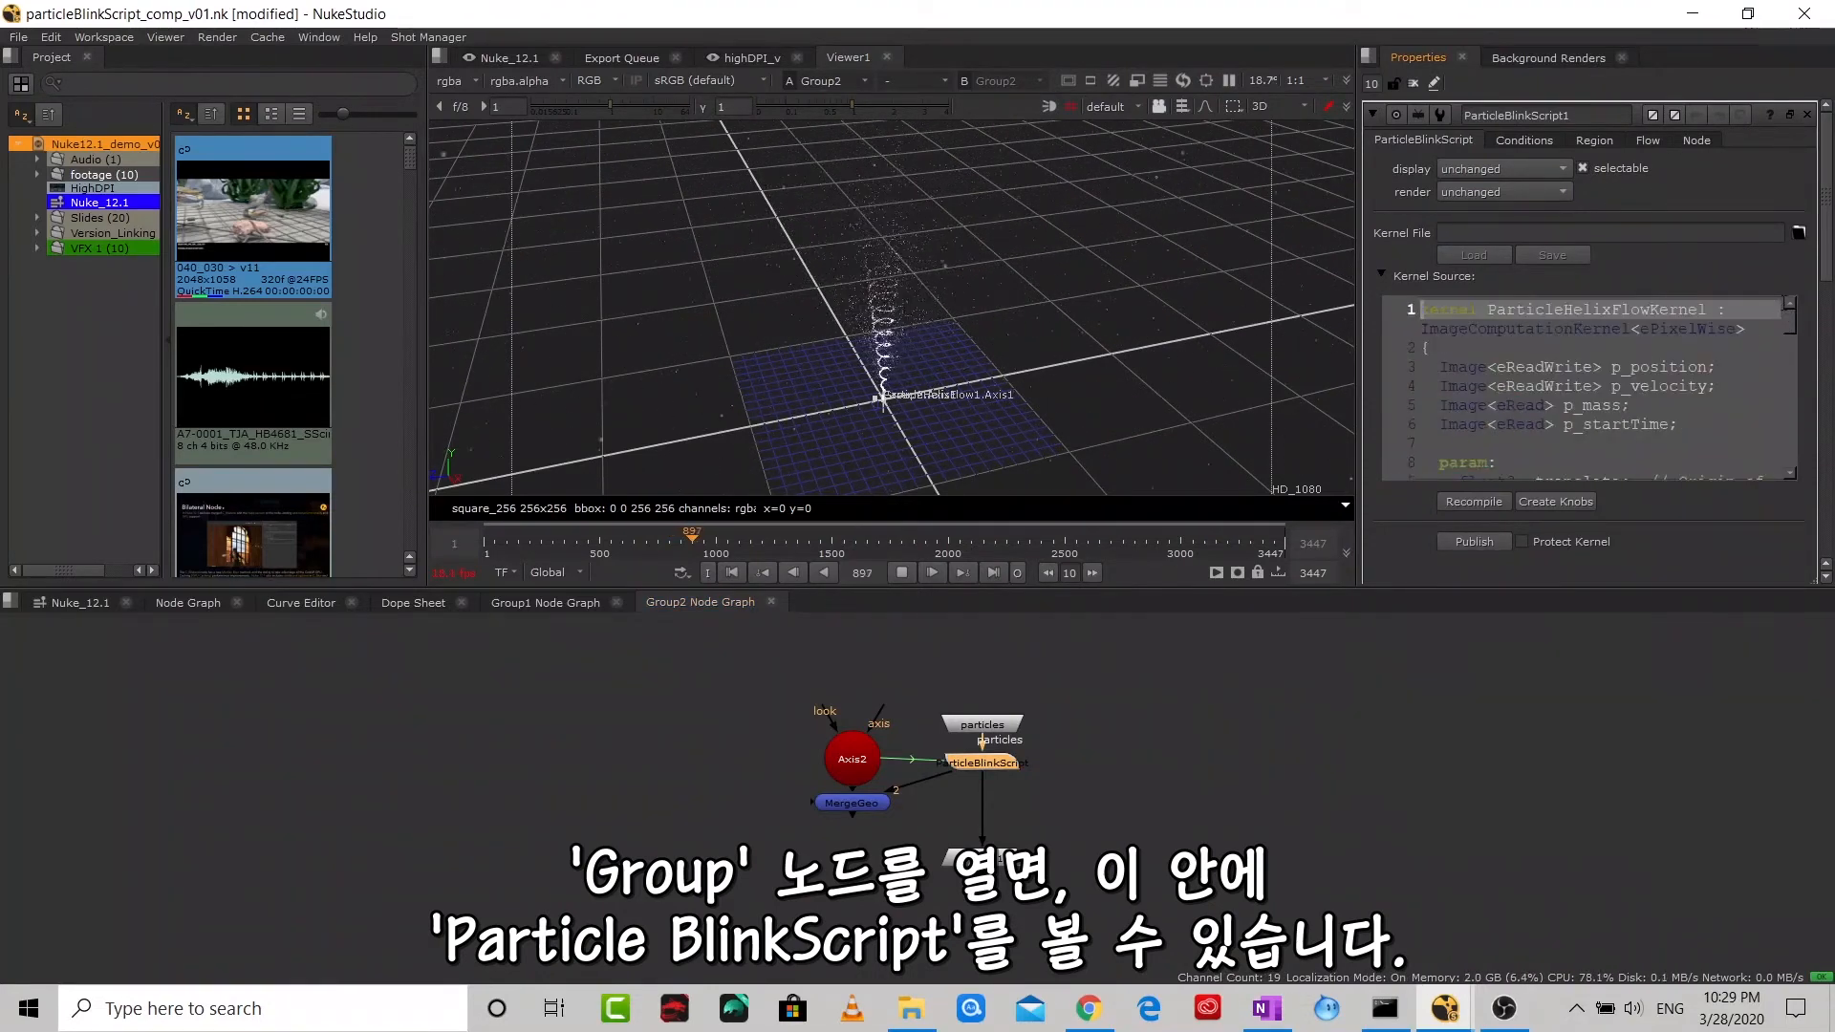
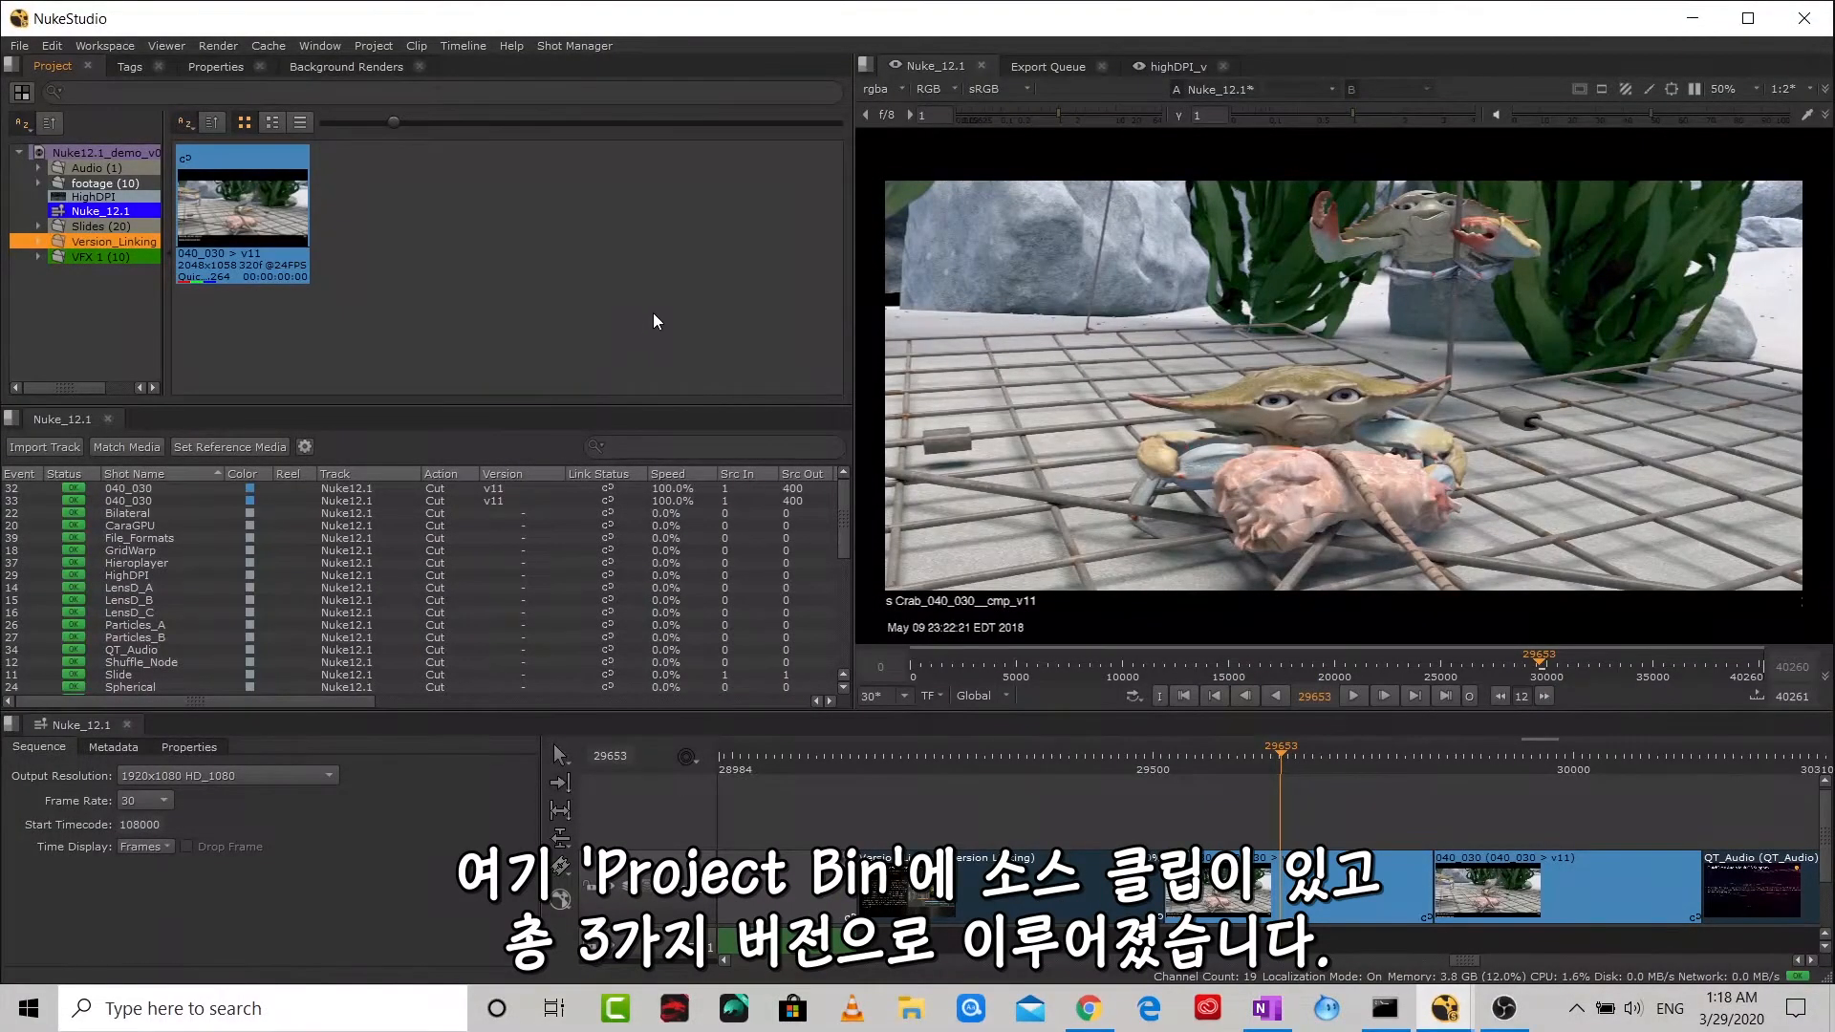
- Show the 040_030 source clip's versions, and highlight each of its two shots in the spreadsheet
left_click(235, 212)
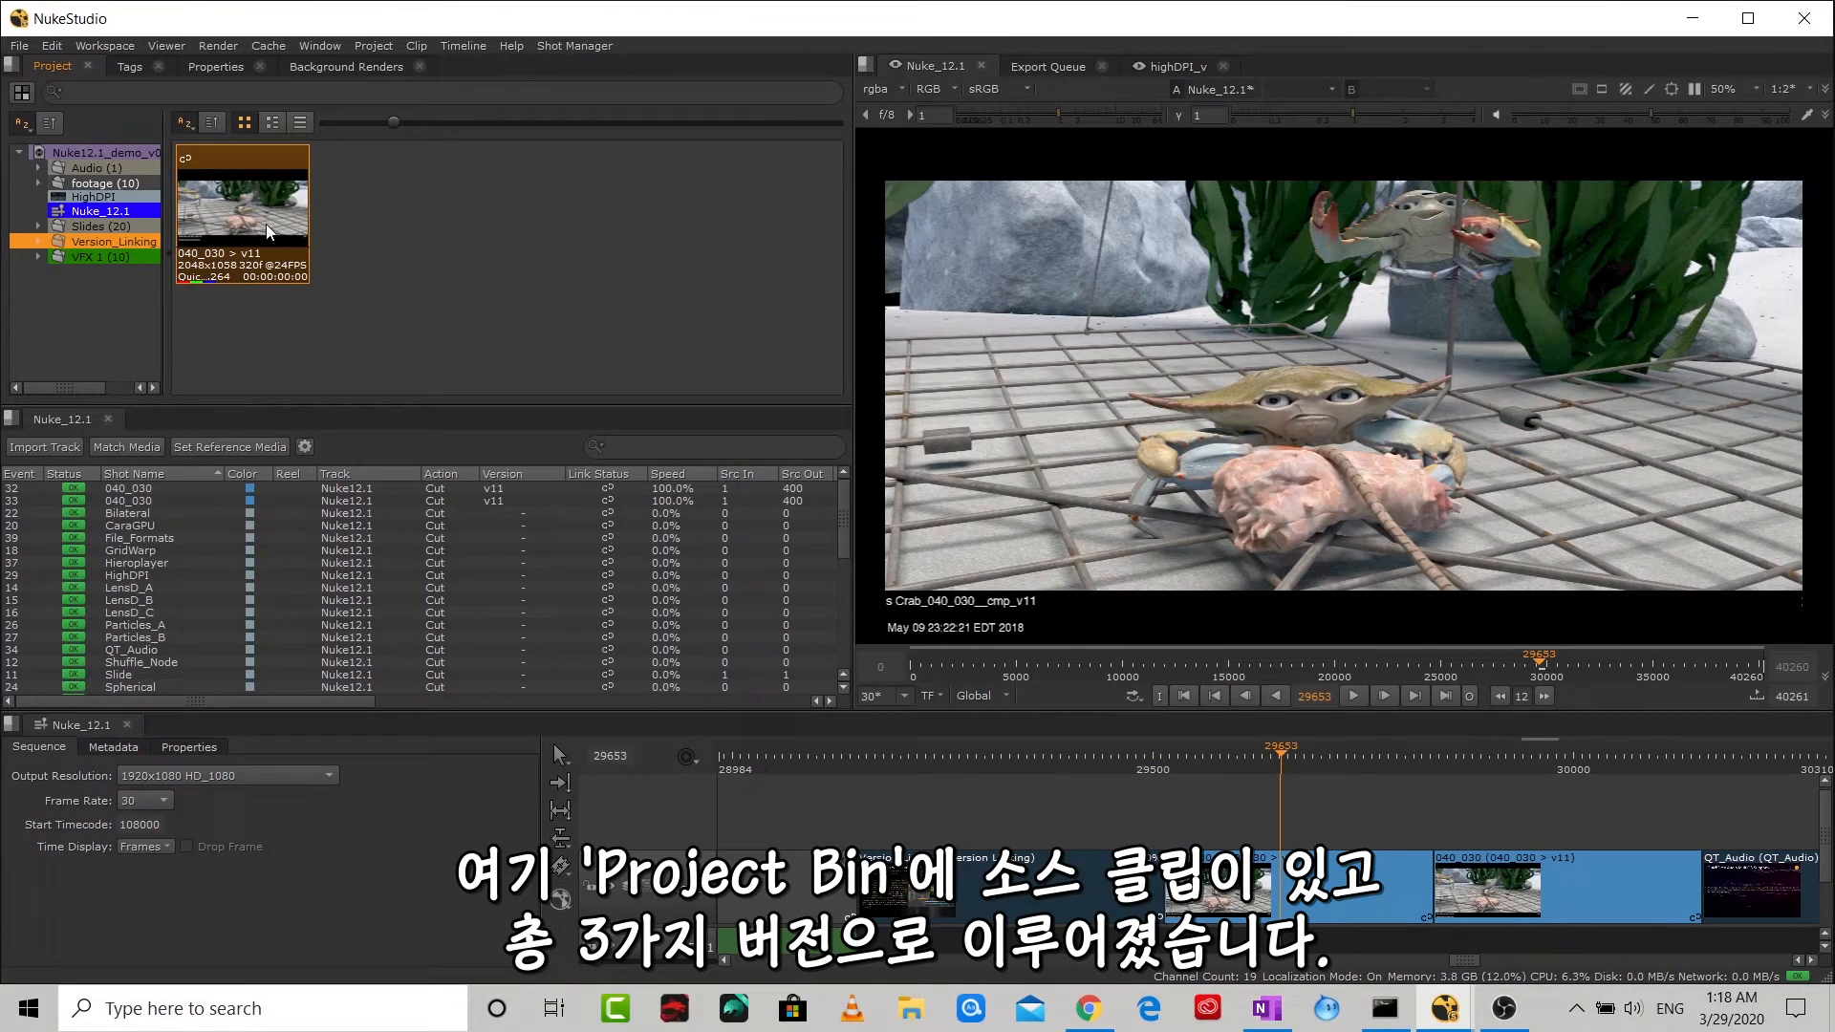
key("v")
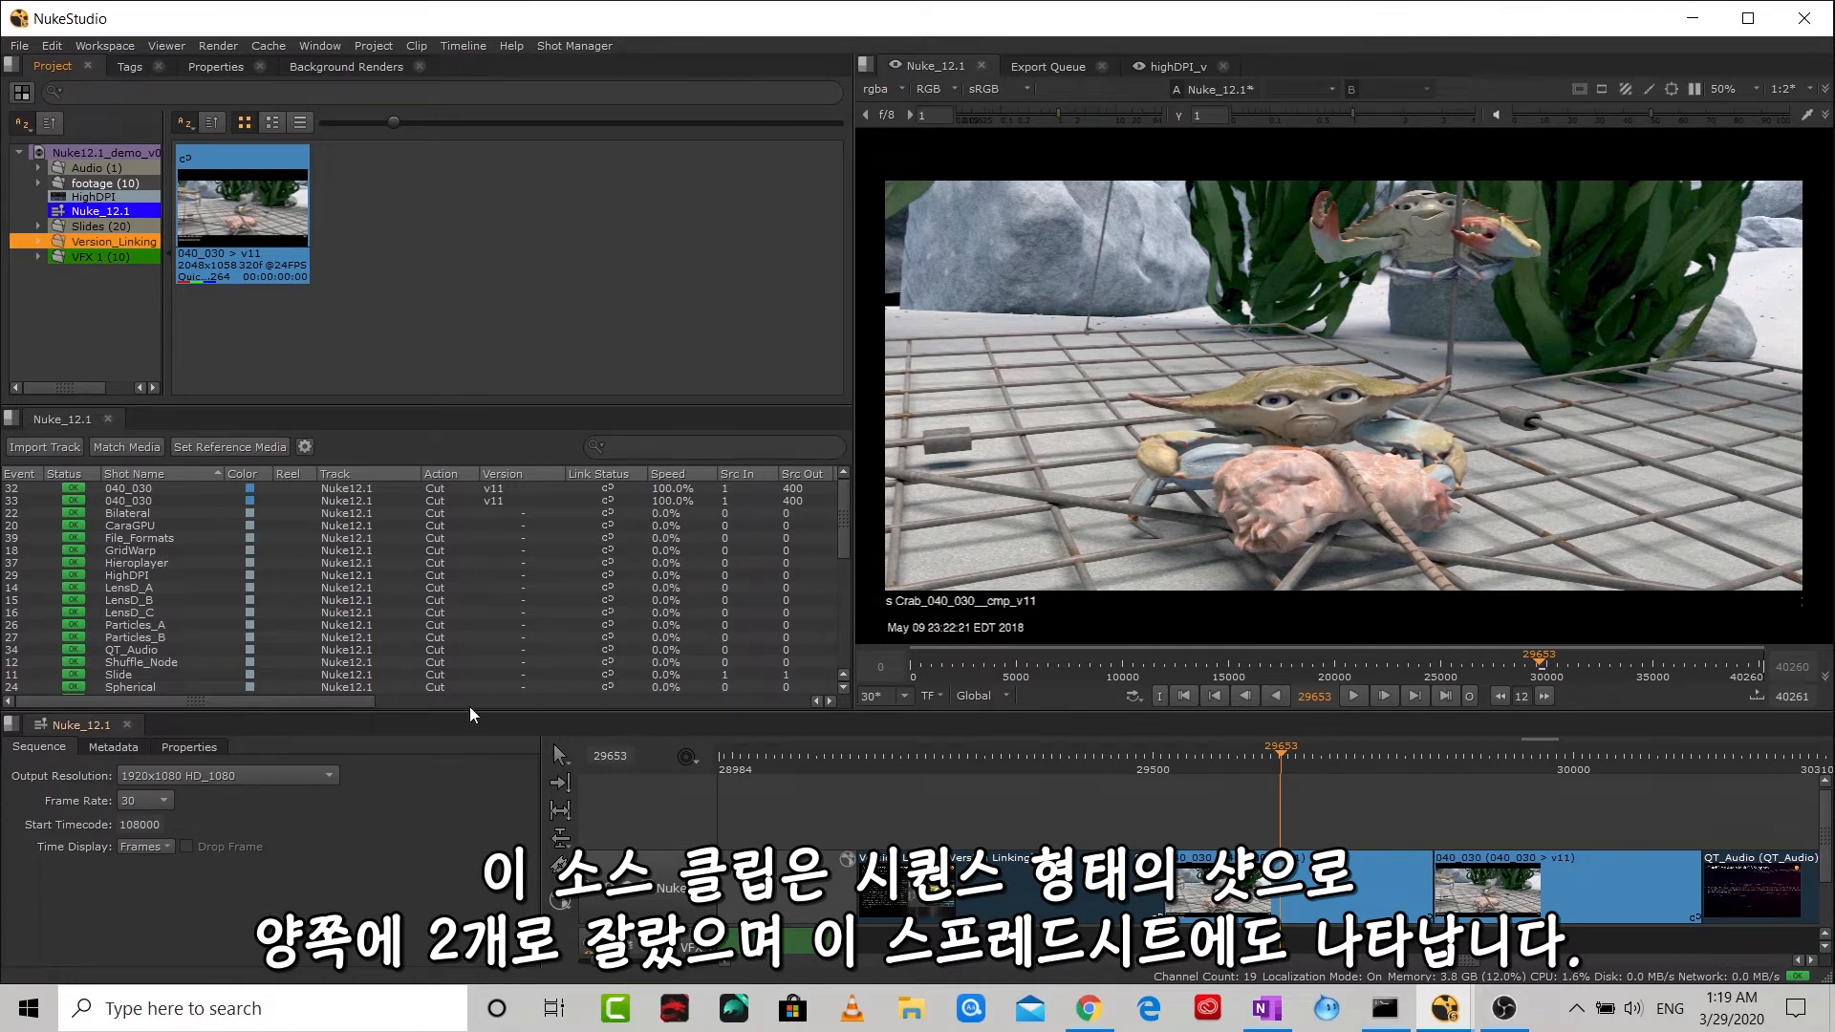
left_click(222, 499)
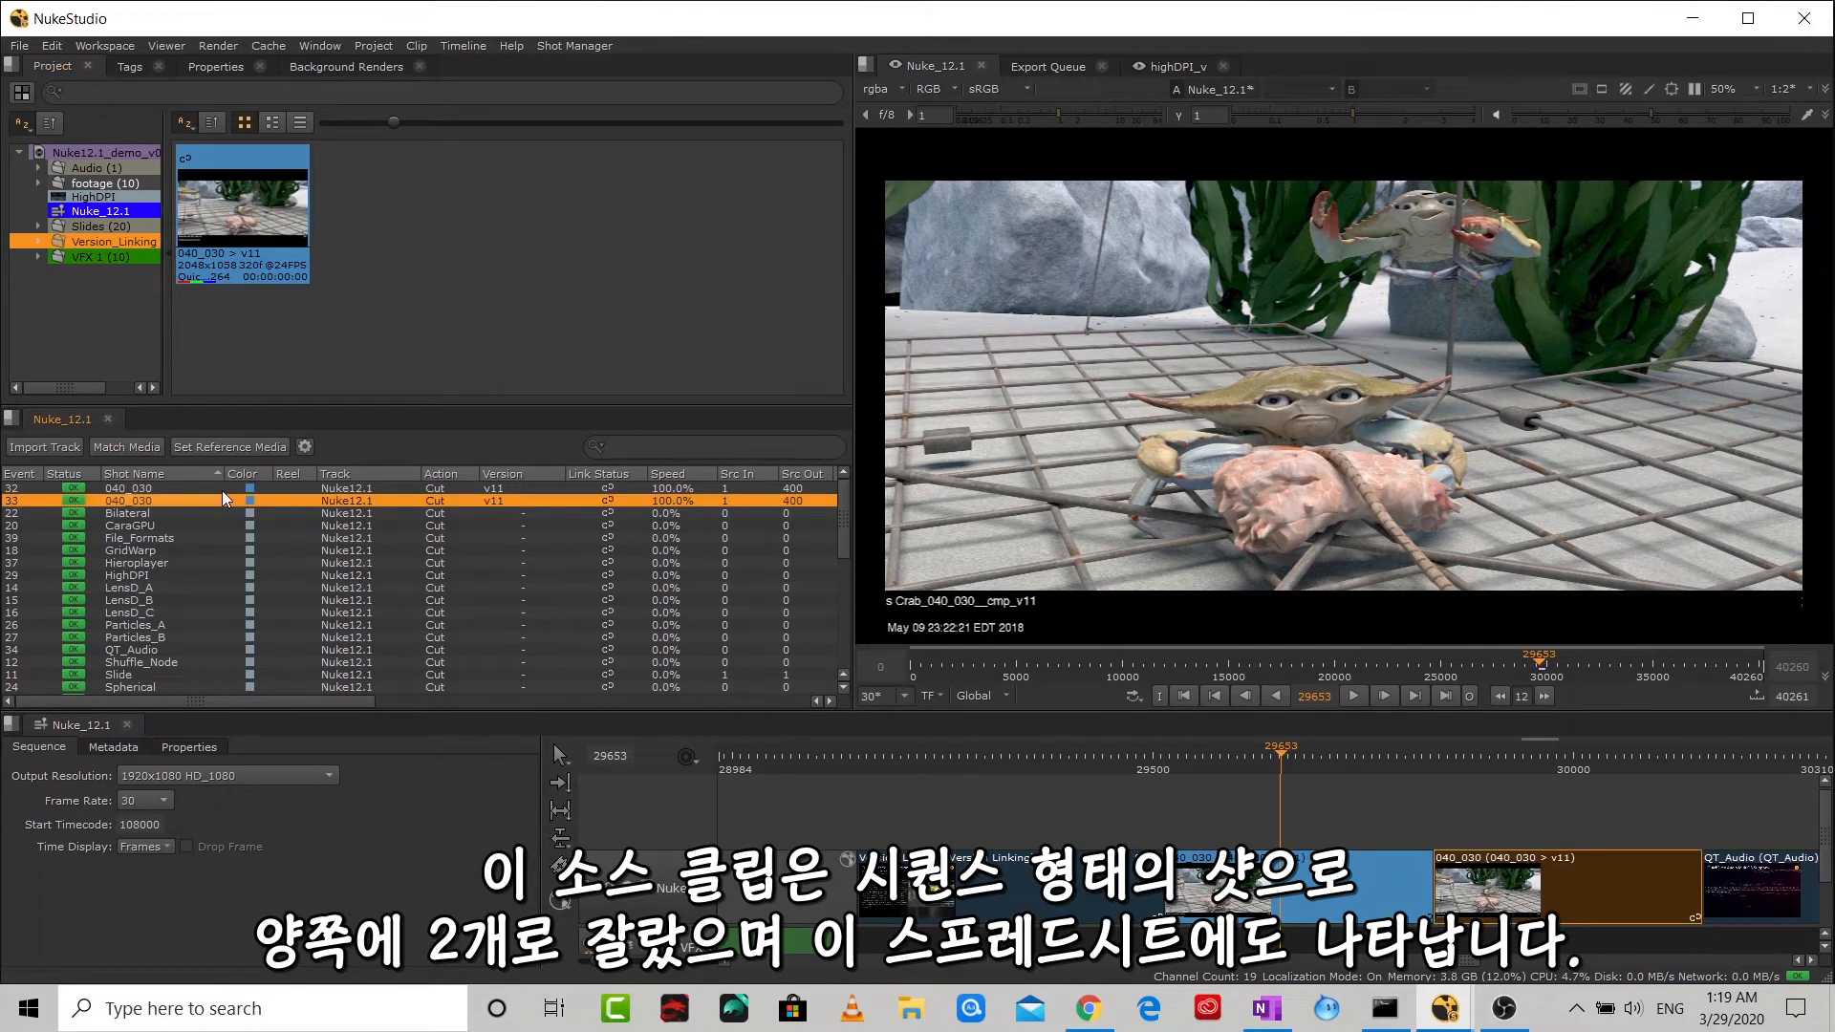
left_click(222, 490)
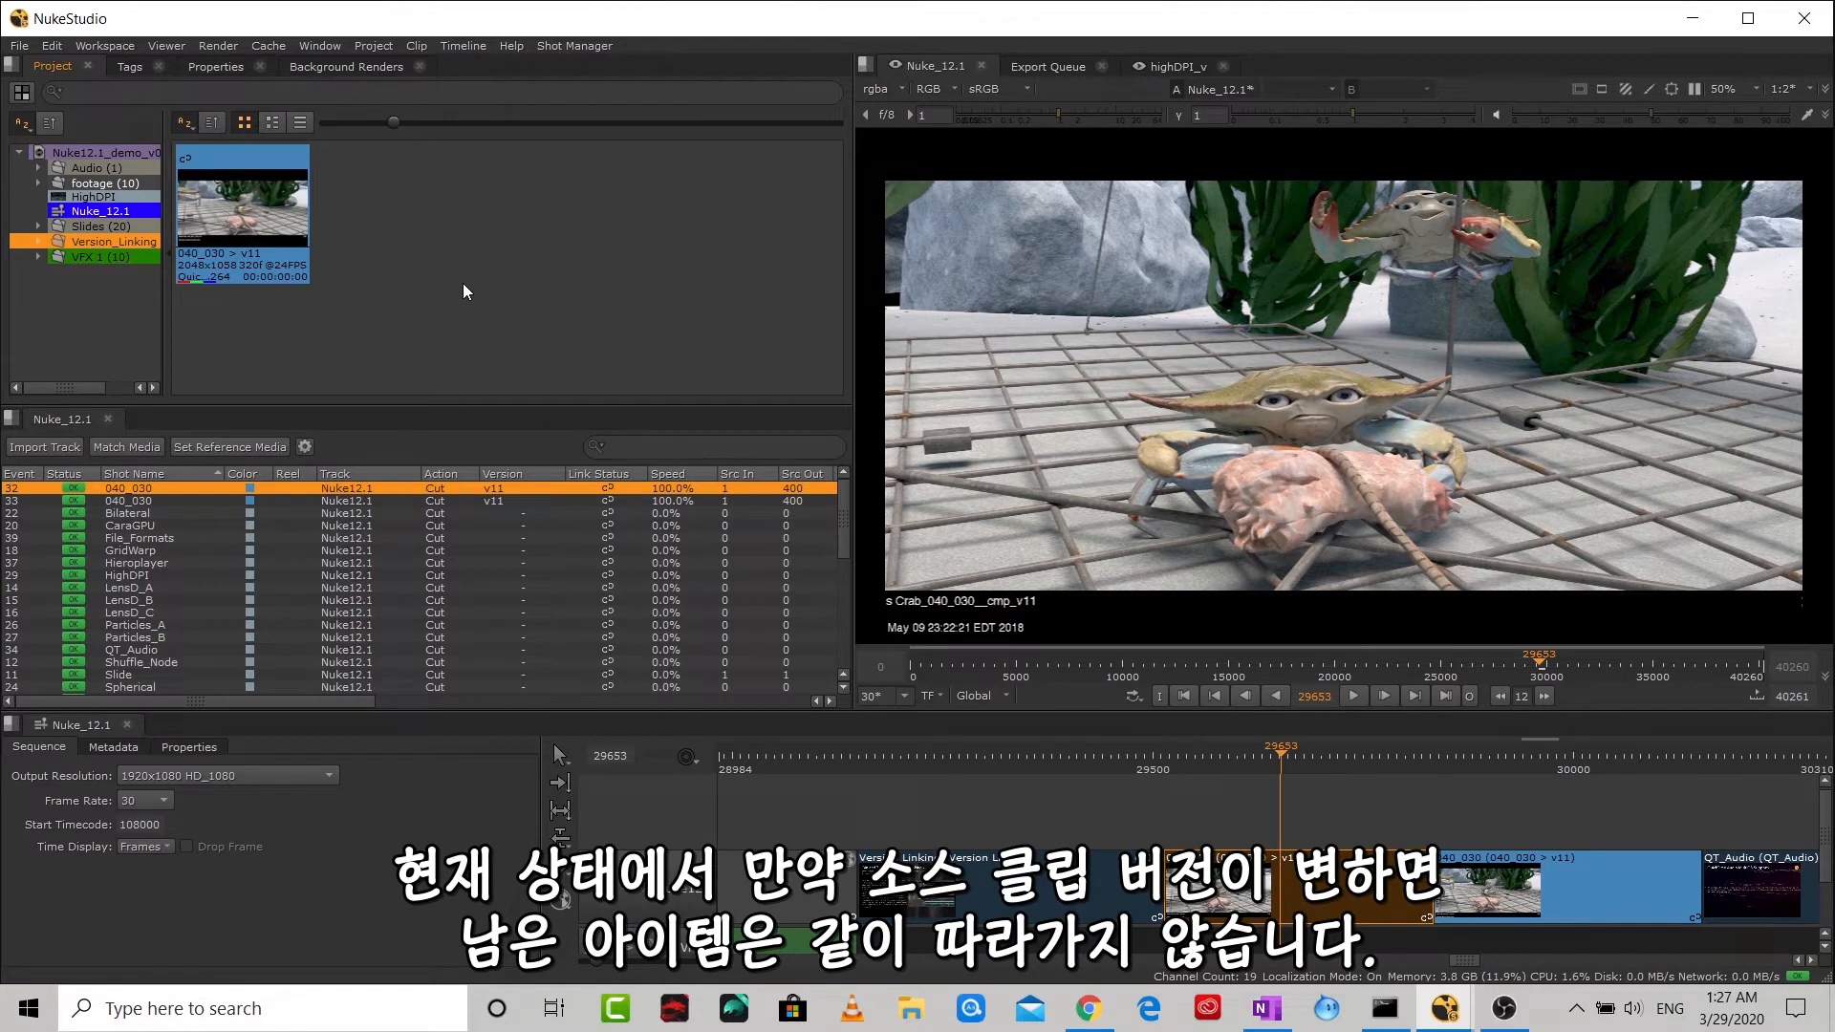
- Switch the 040_030 source clip in the project bin to version v12, and deselect the timeline shot
left_click(249, 227)
left_click(249, 227, "alt")
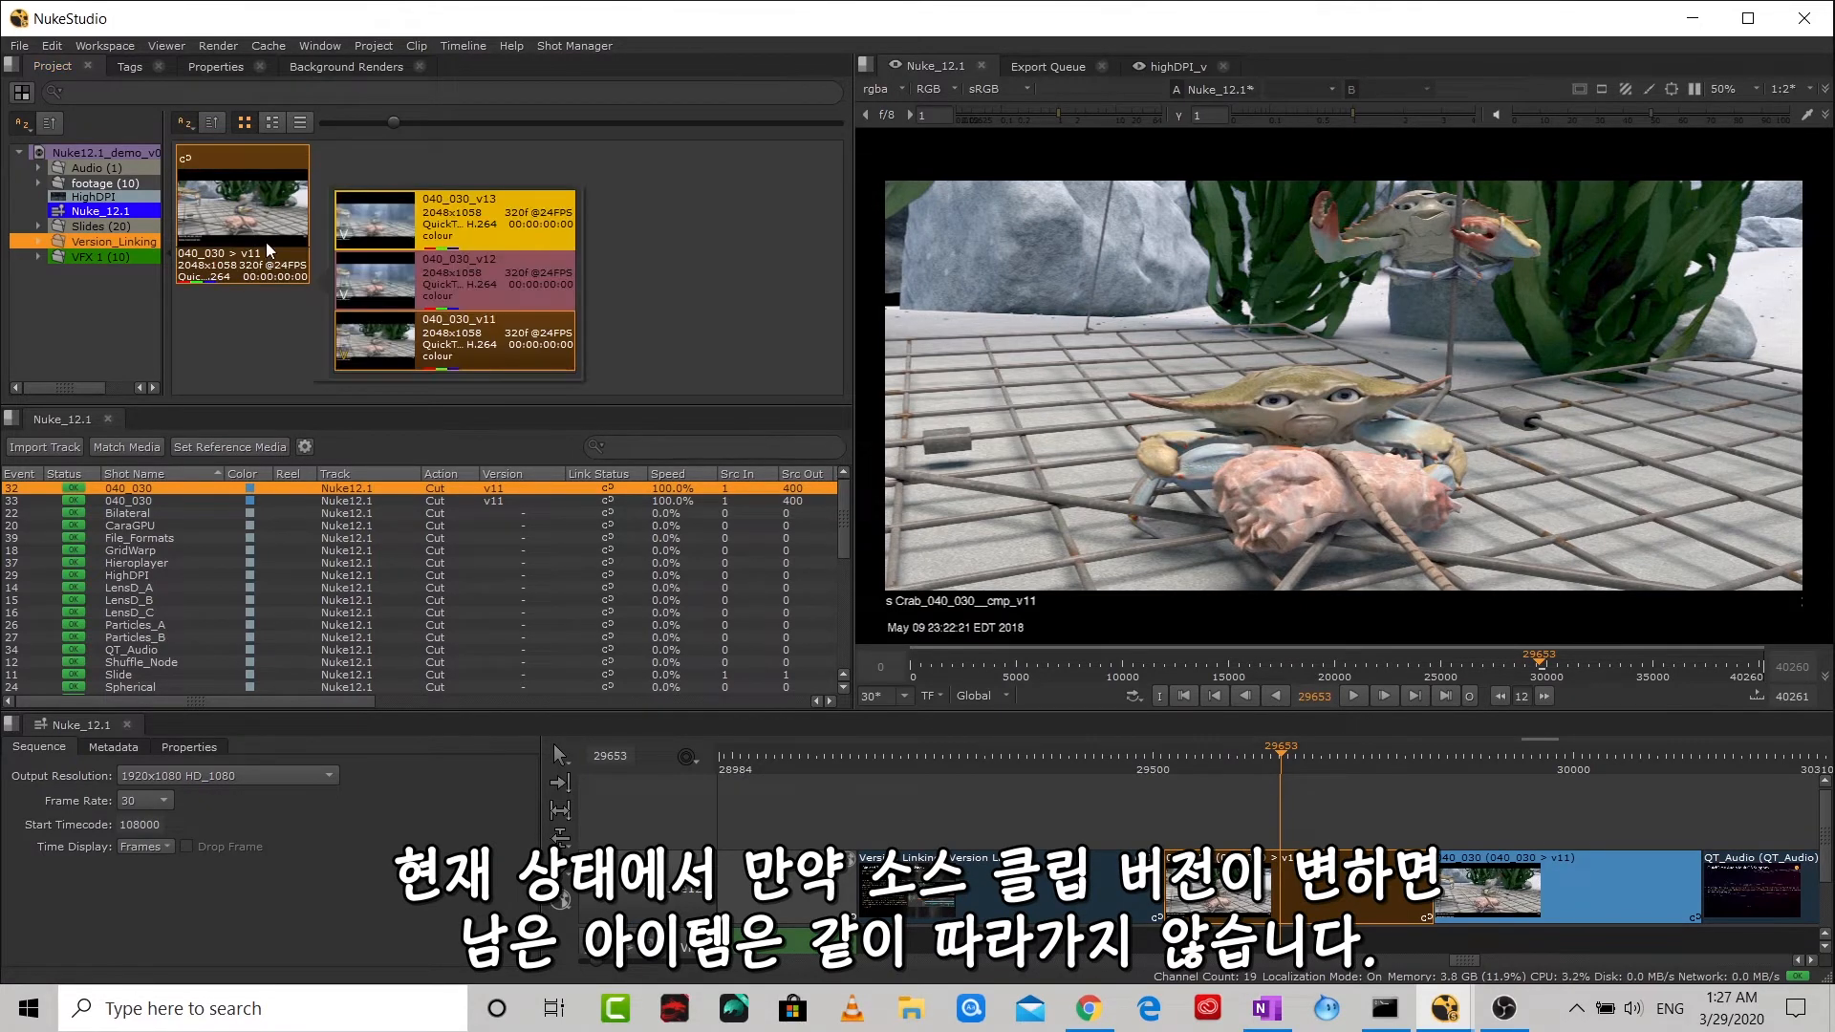
left_click(442, 280)
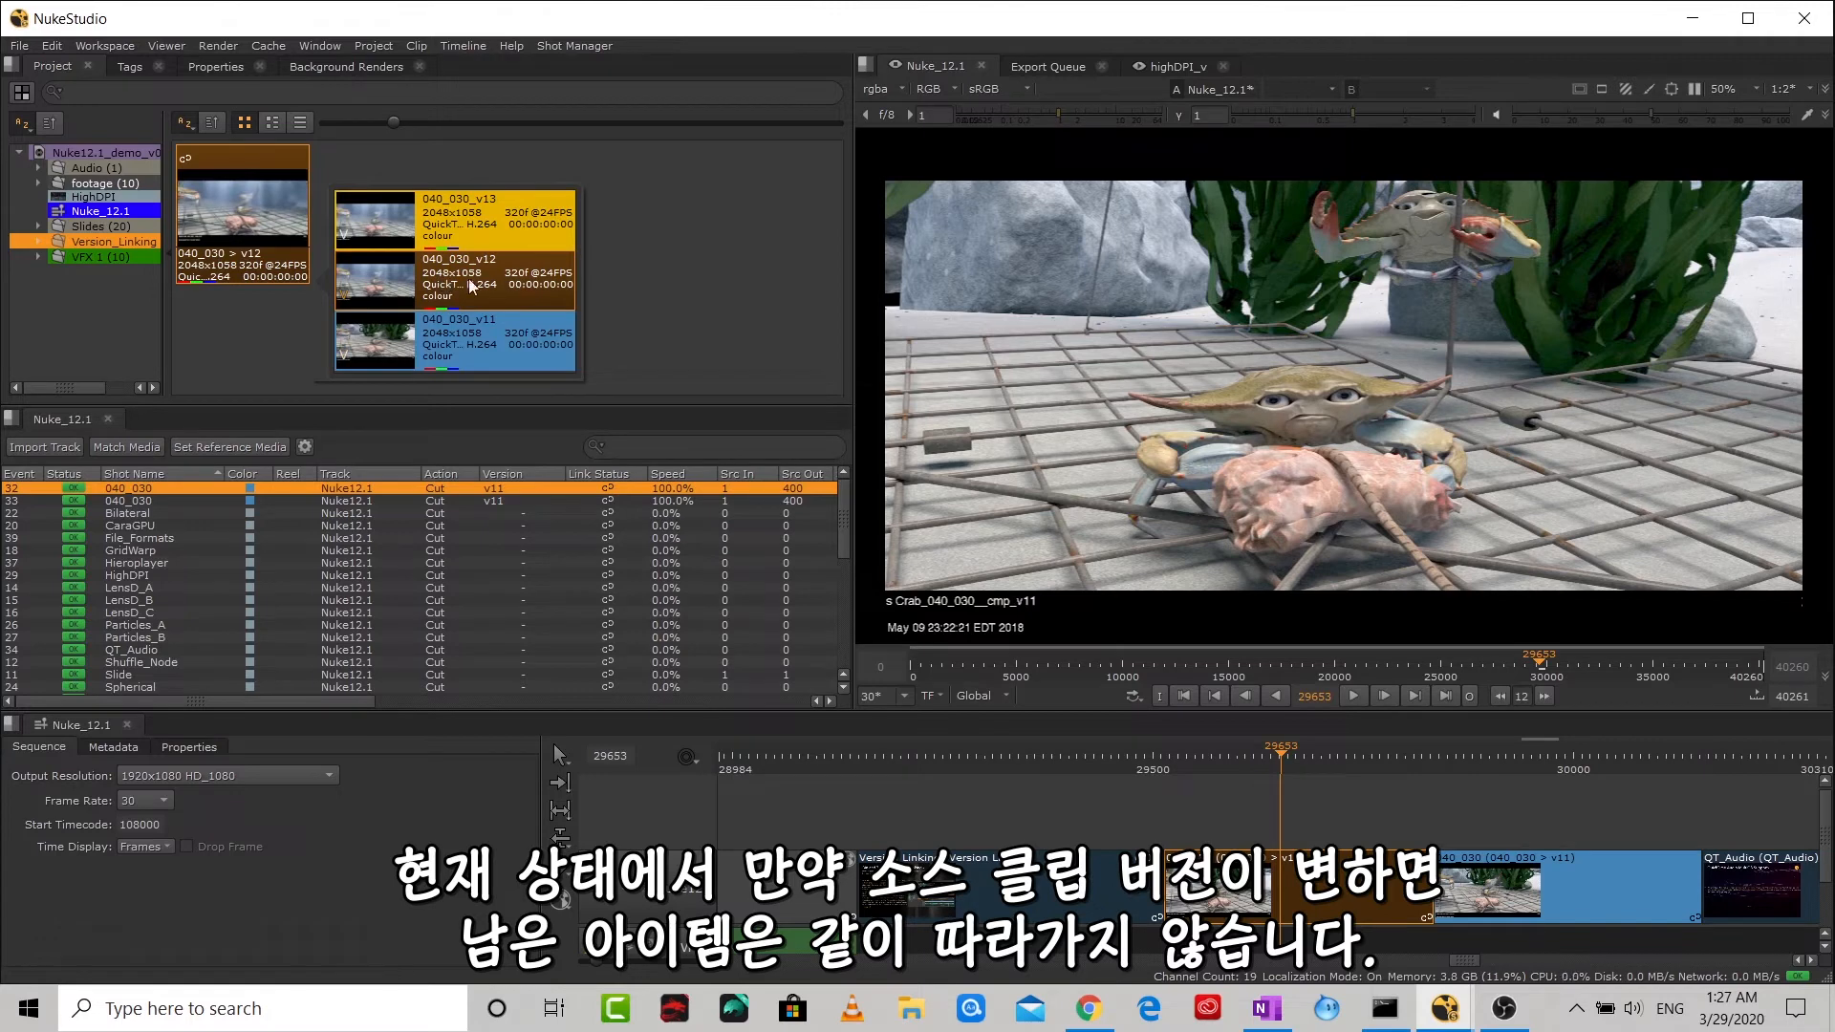
left_click(659, 271)
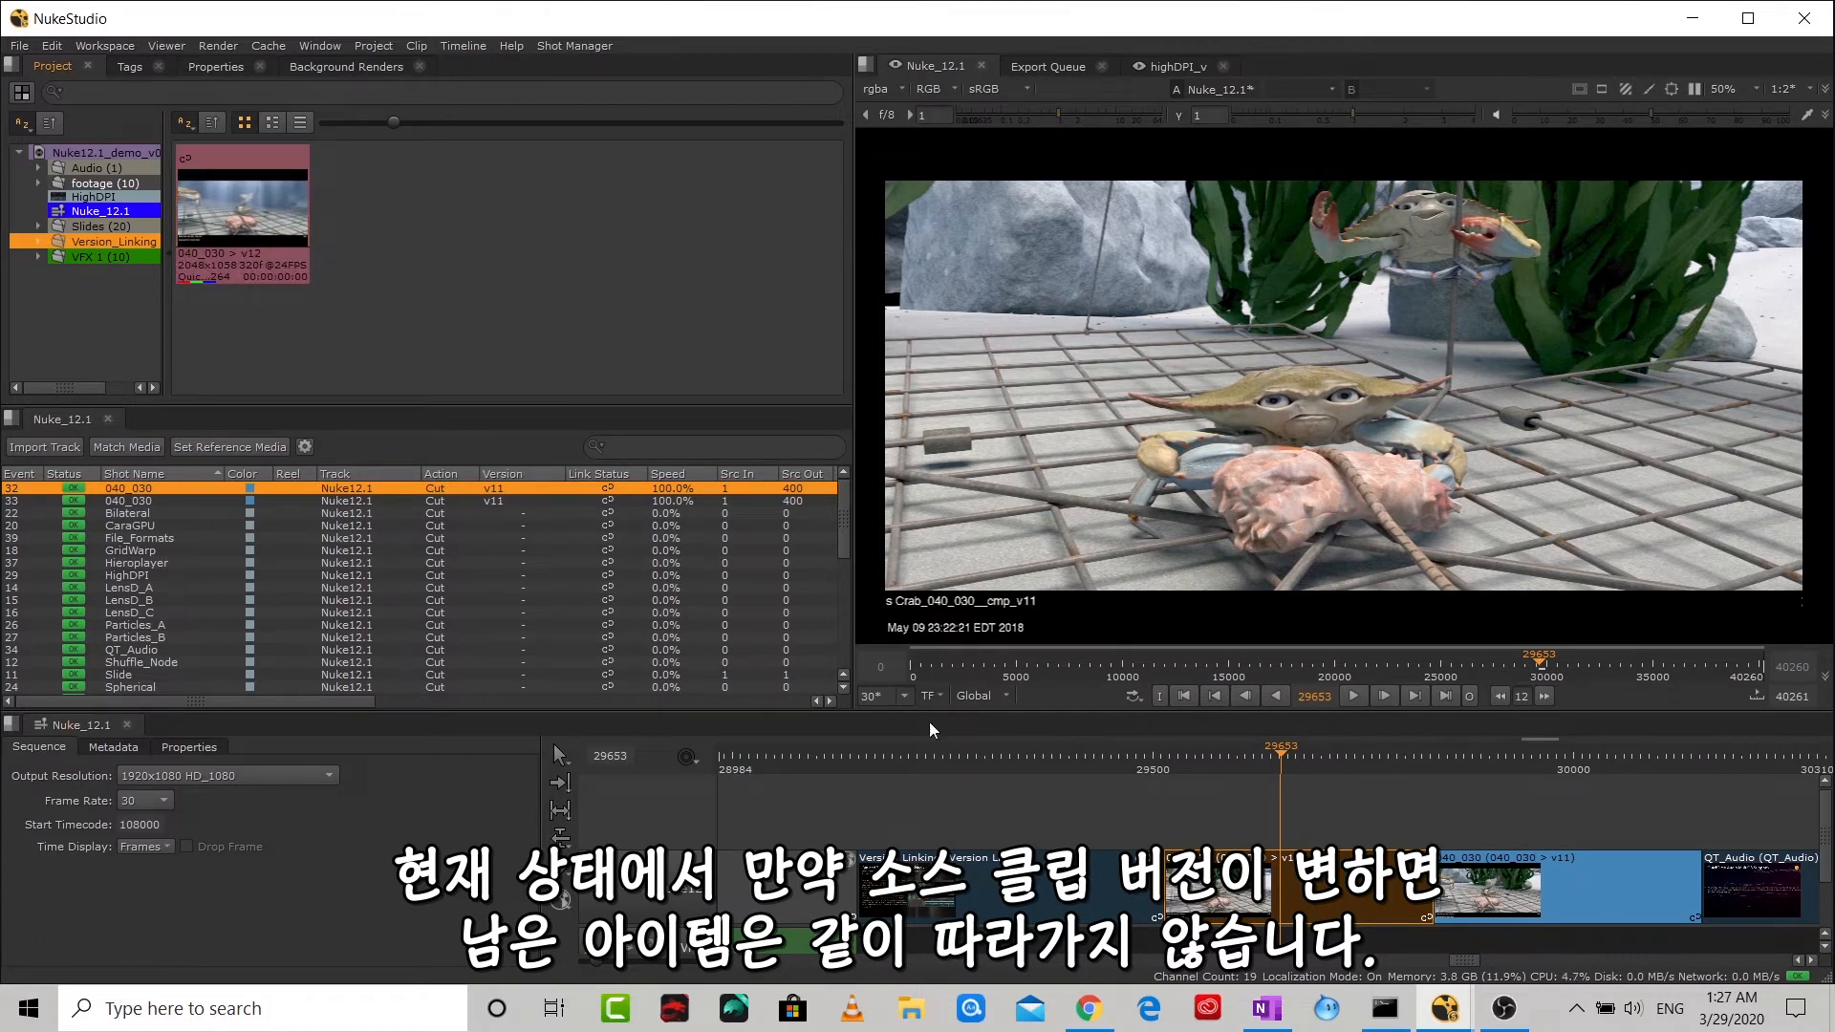
left_click(1223, 811)
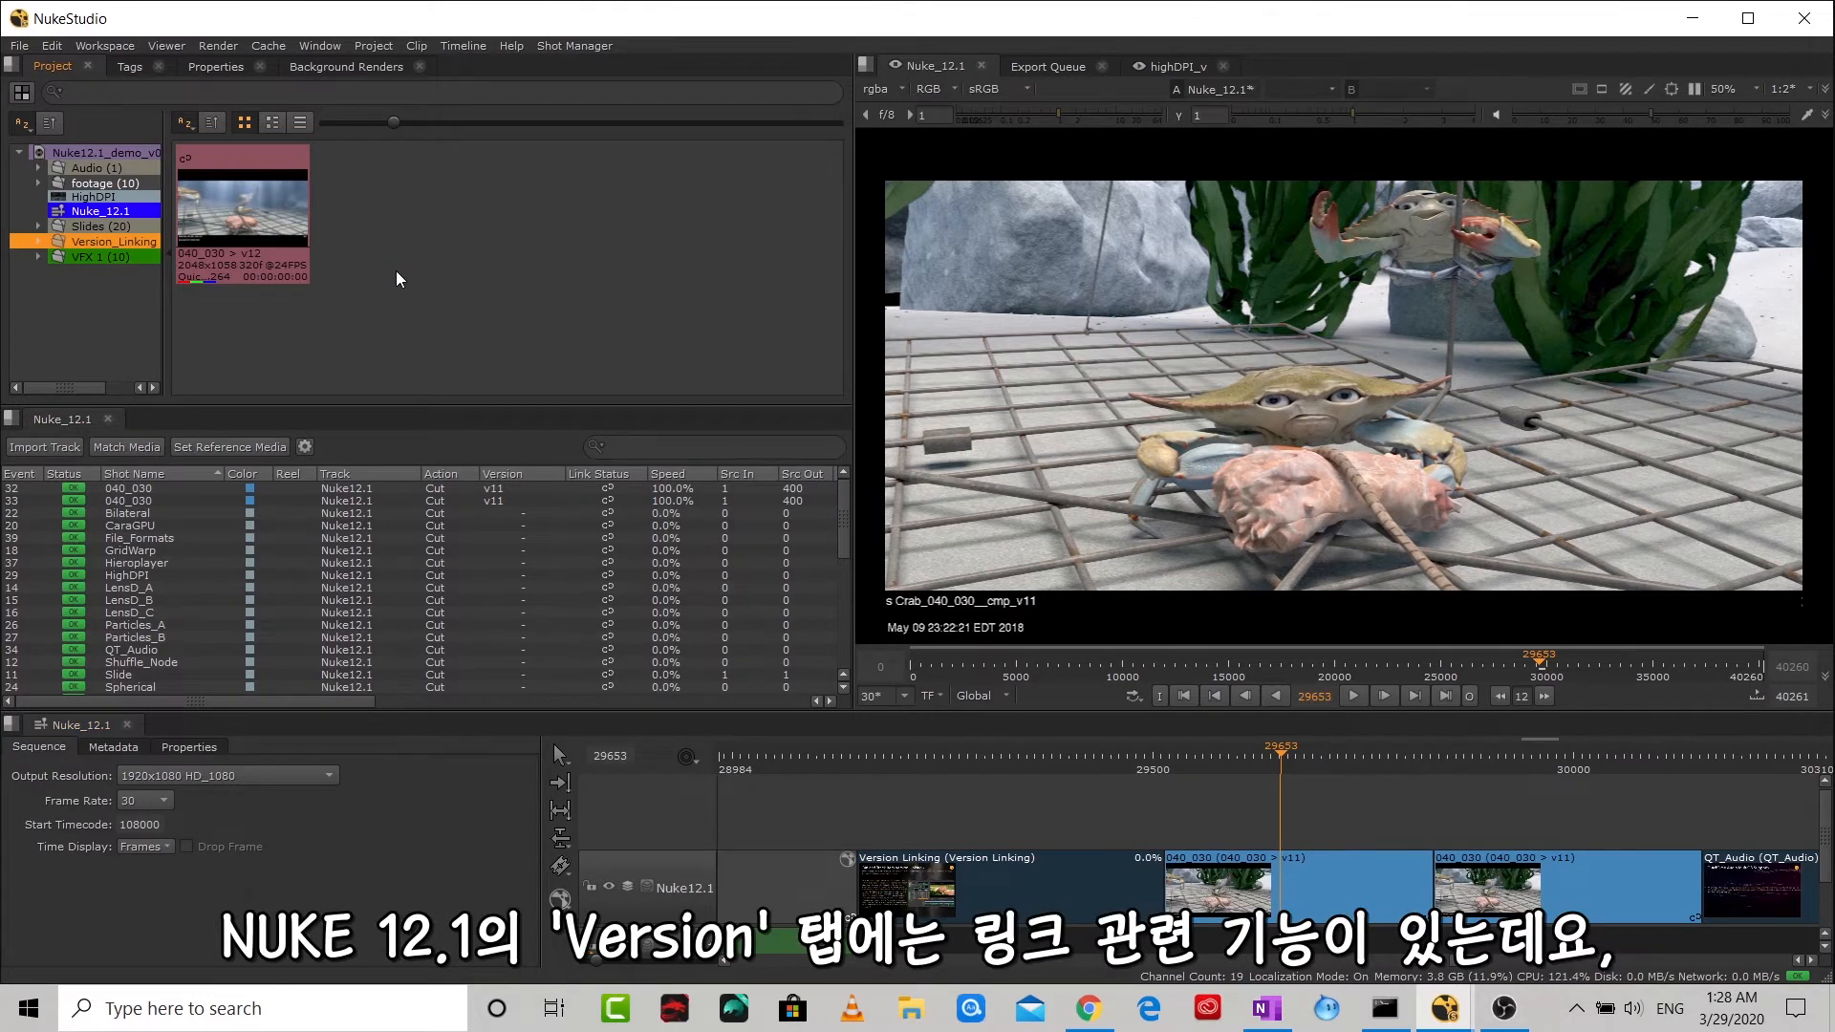
- Link all shots to the version of the 040_030 source clip in the project bin
left_click(261, 211)
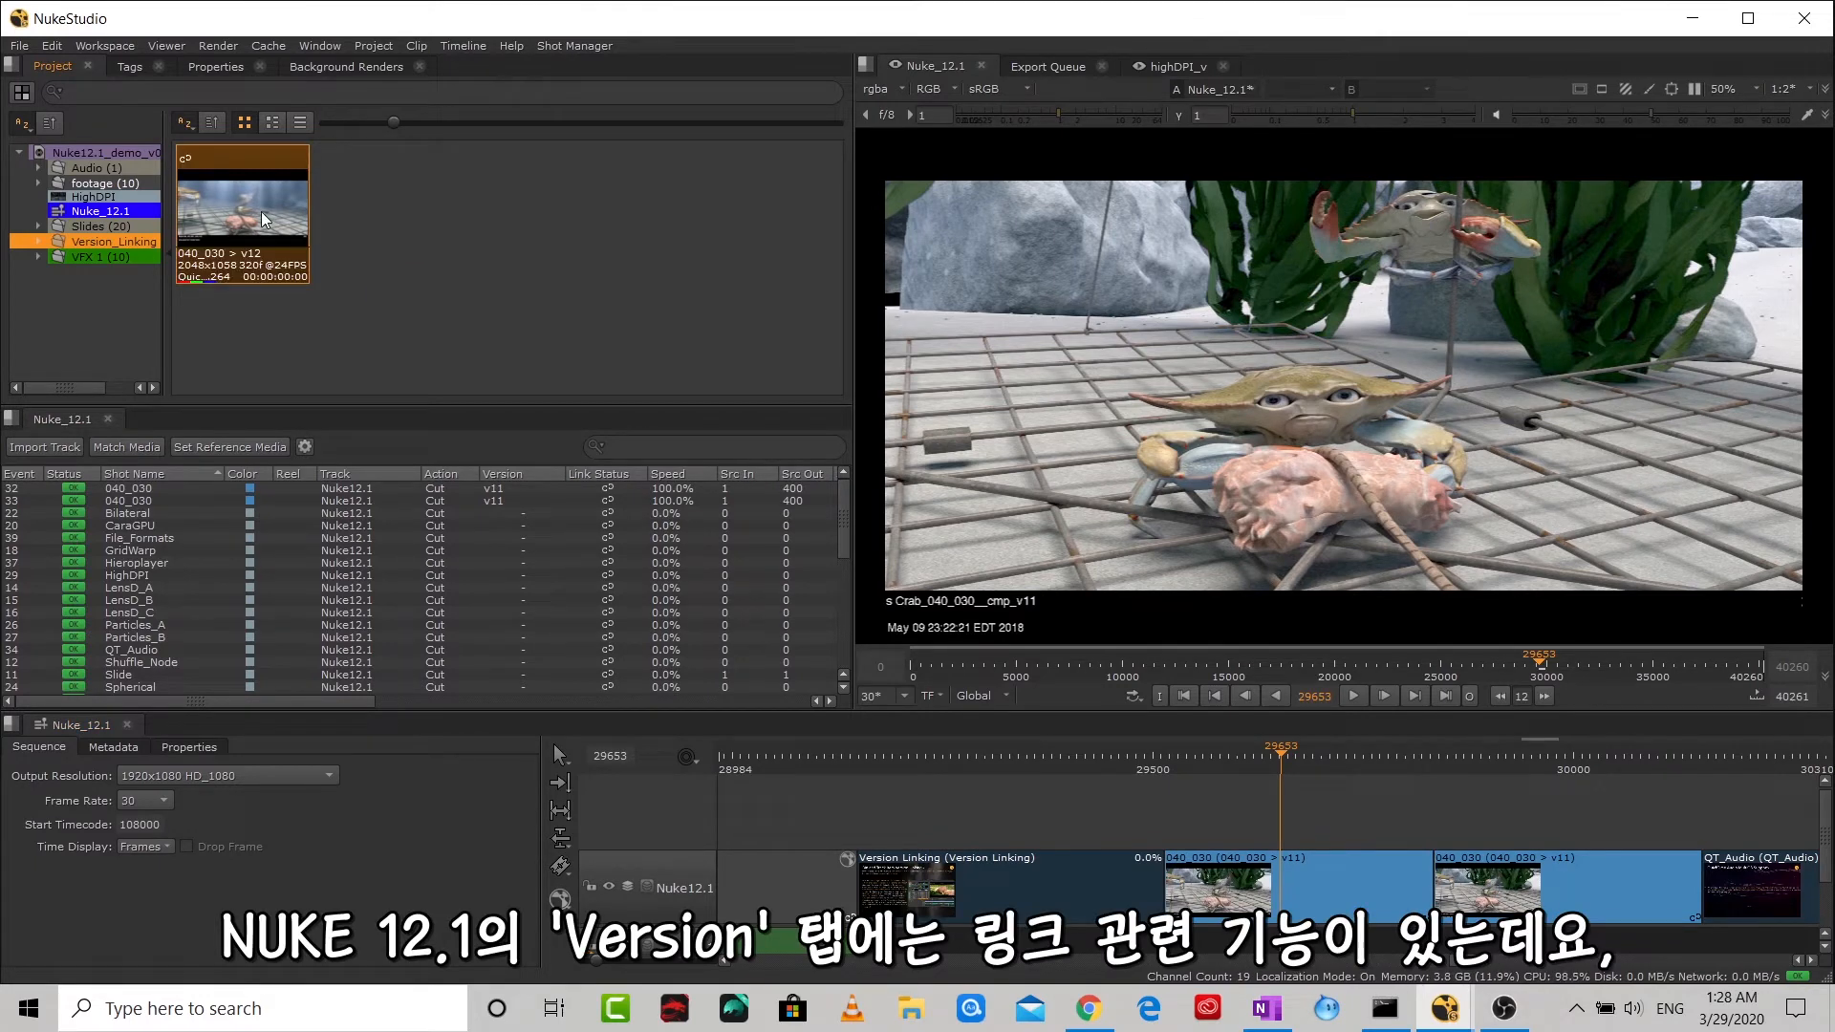
right_click(261, 210)
mouse_move(341, 348)
mouse_move(386, 382)
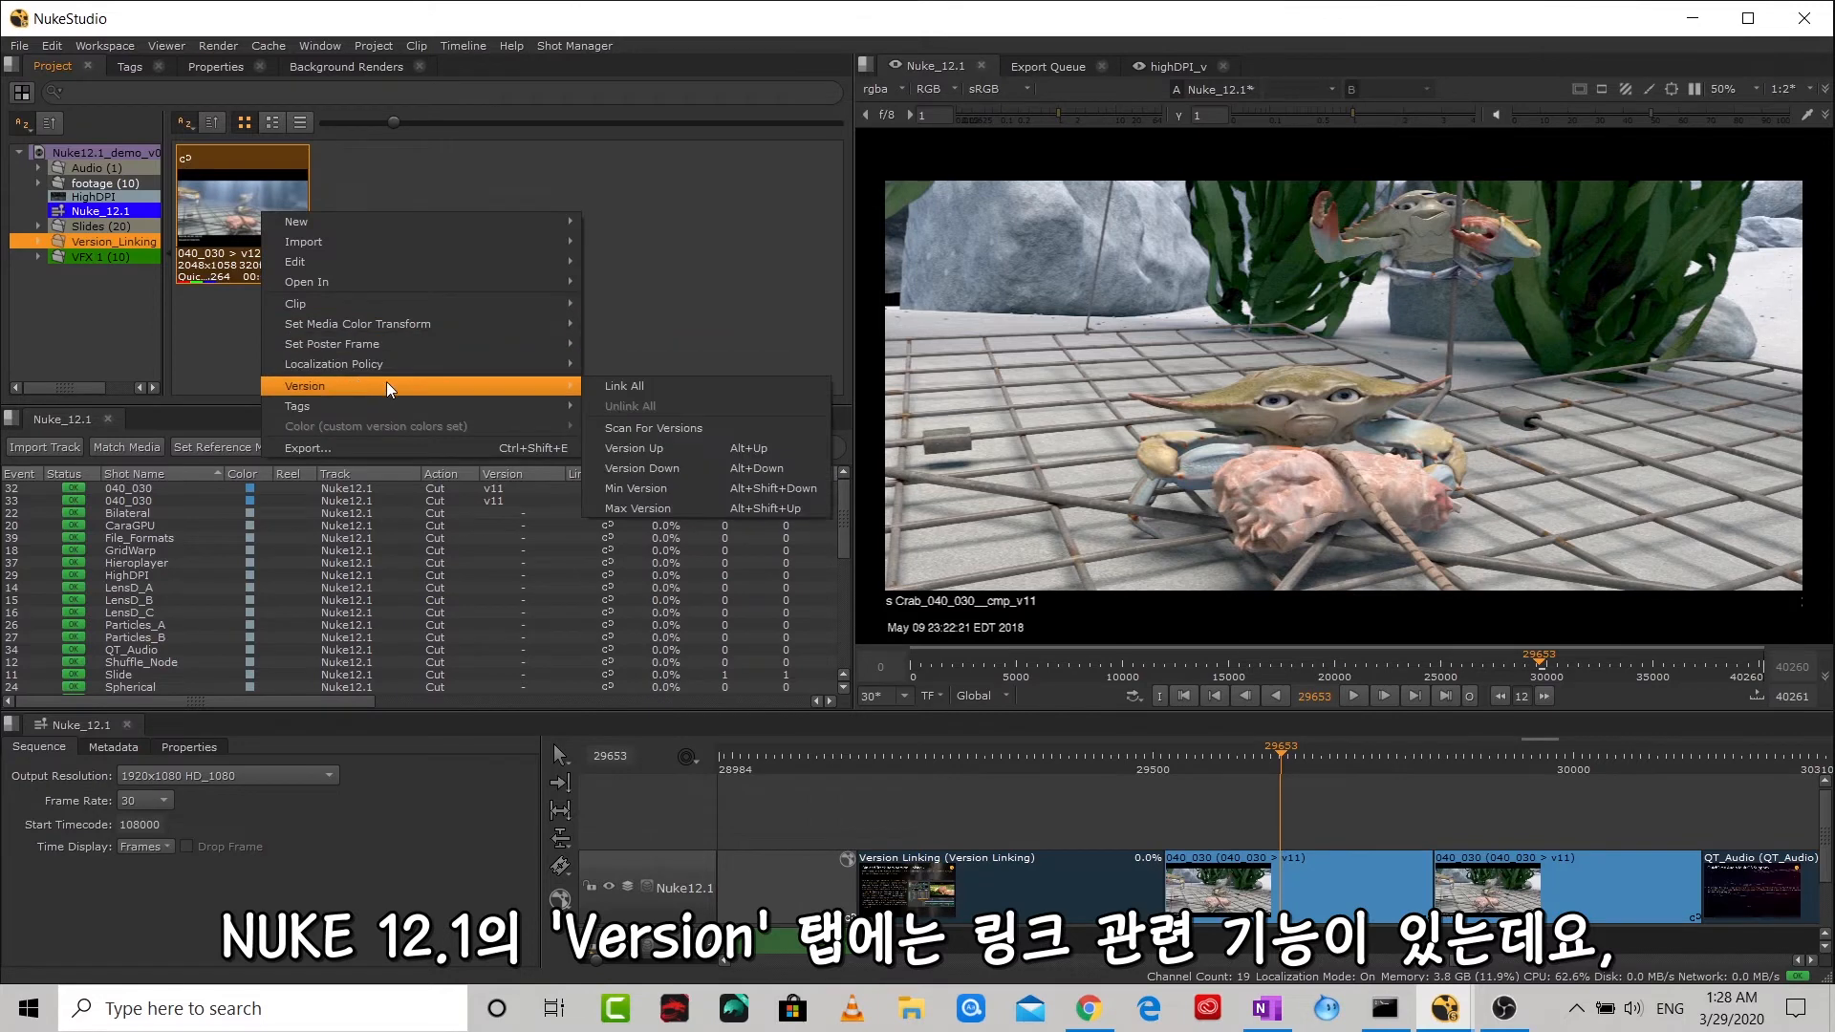
left_click(678, 383)
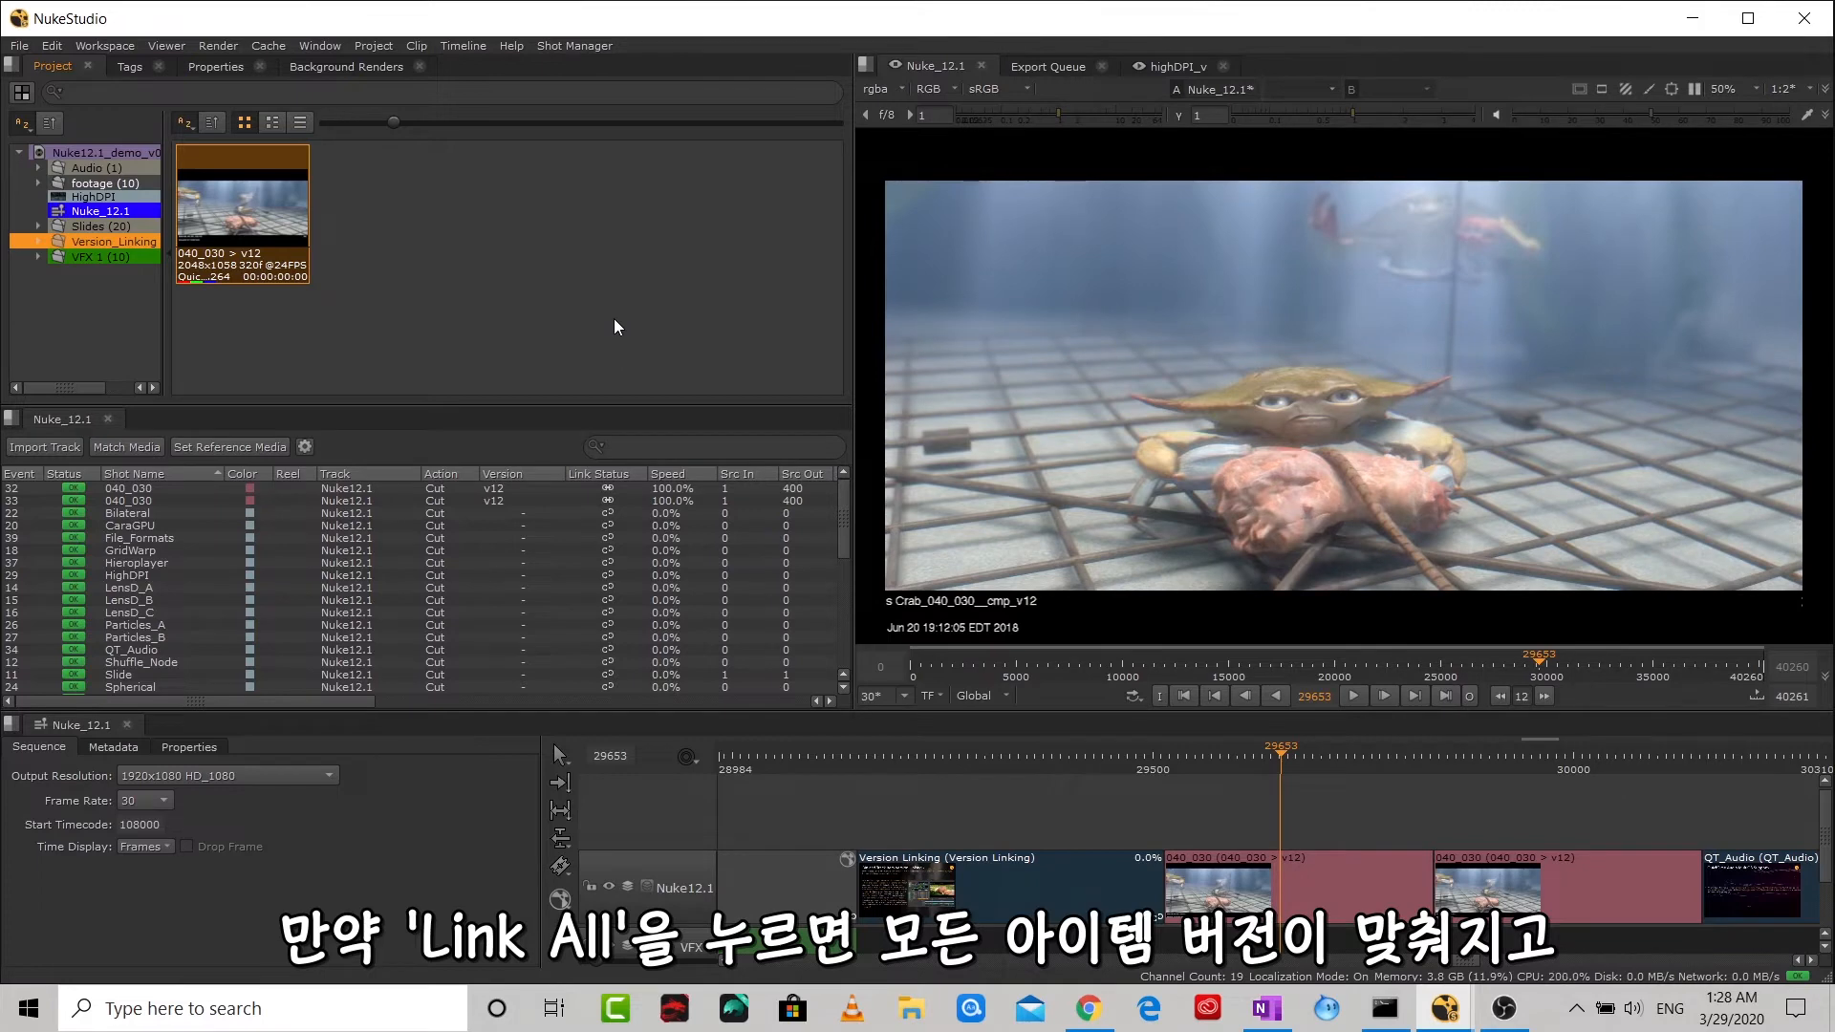
- Unlink the version of the first 040_030 timeline shot from its source clip, and clear the selection
left_click(614, 318)
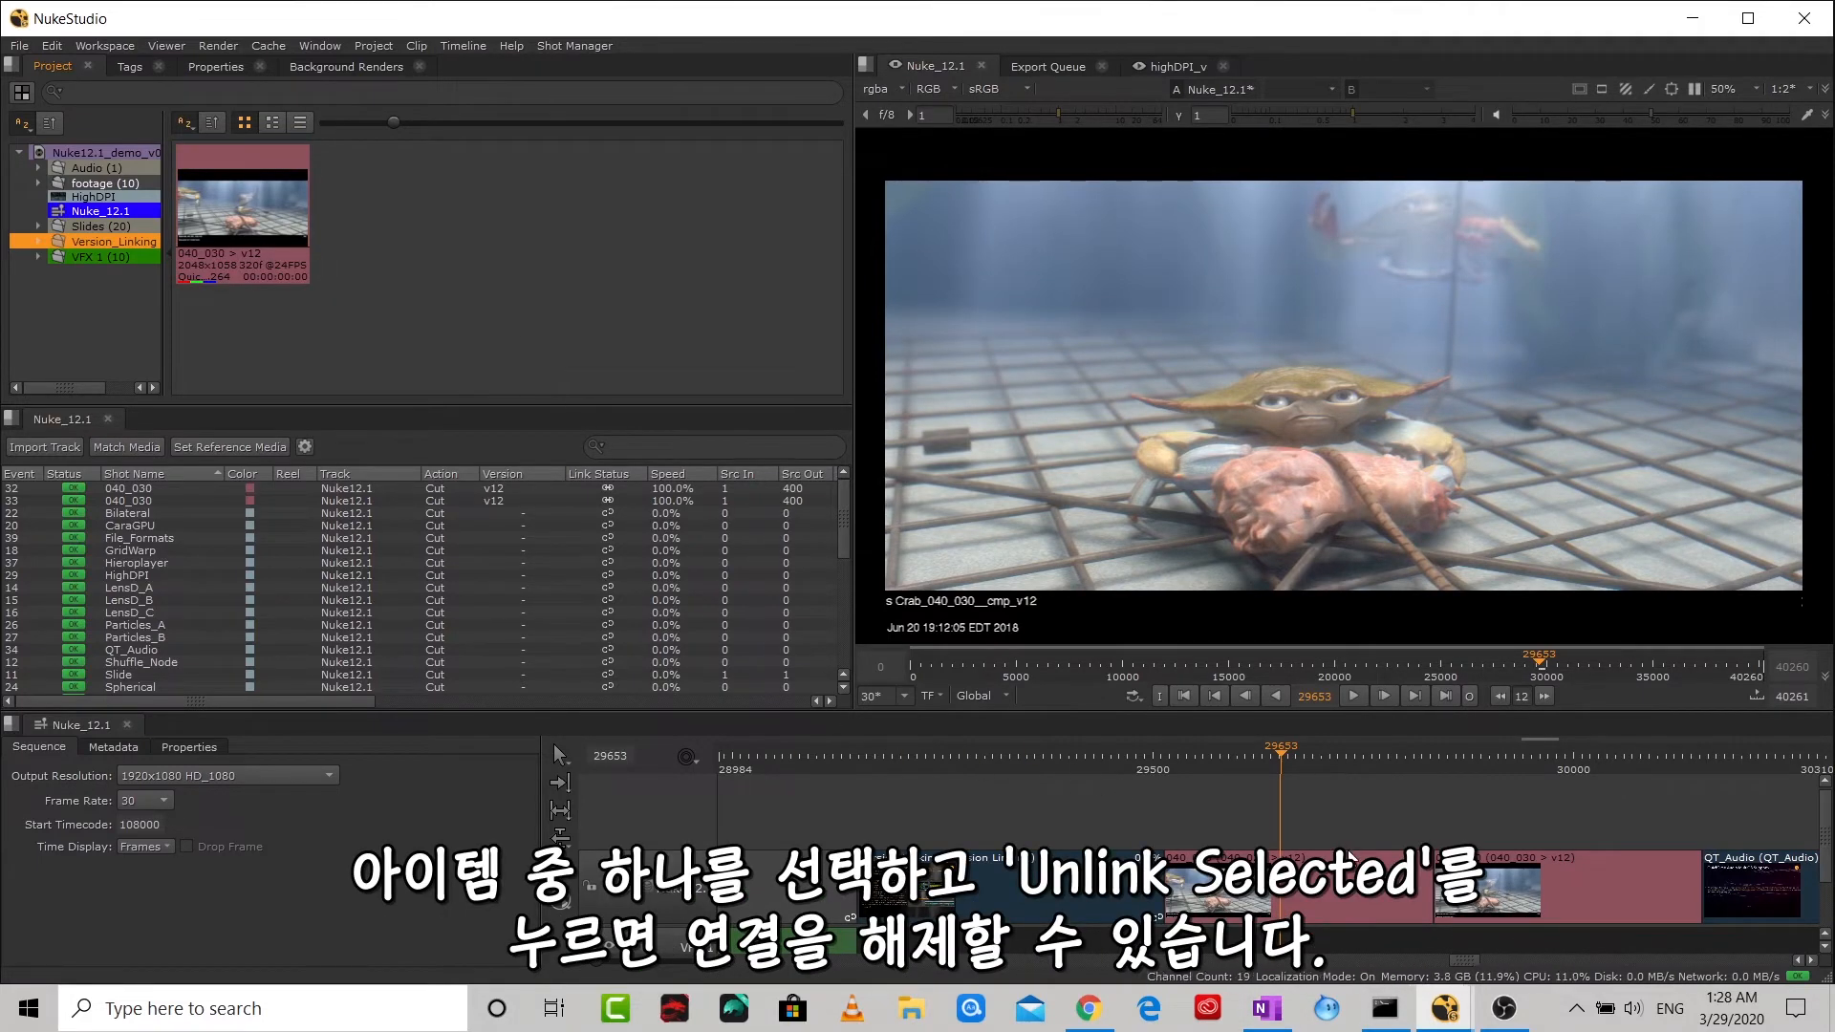
left_click(1349, 857)
right_click(1329, 863)
mouse_move(1398, 721)
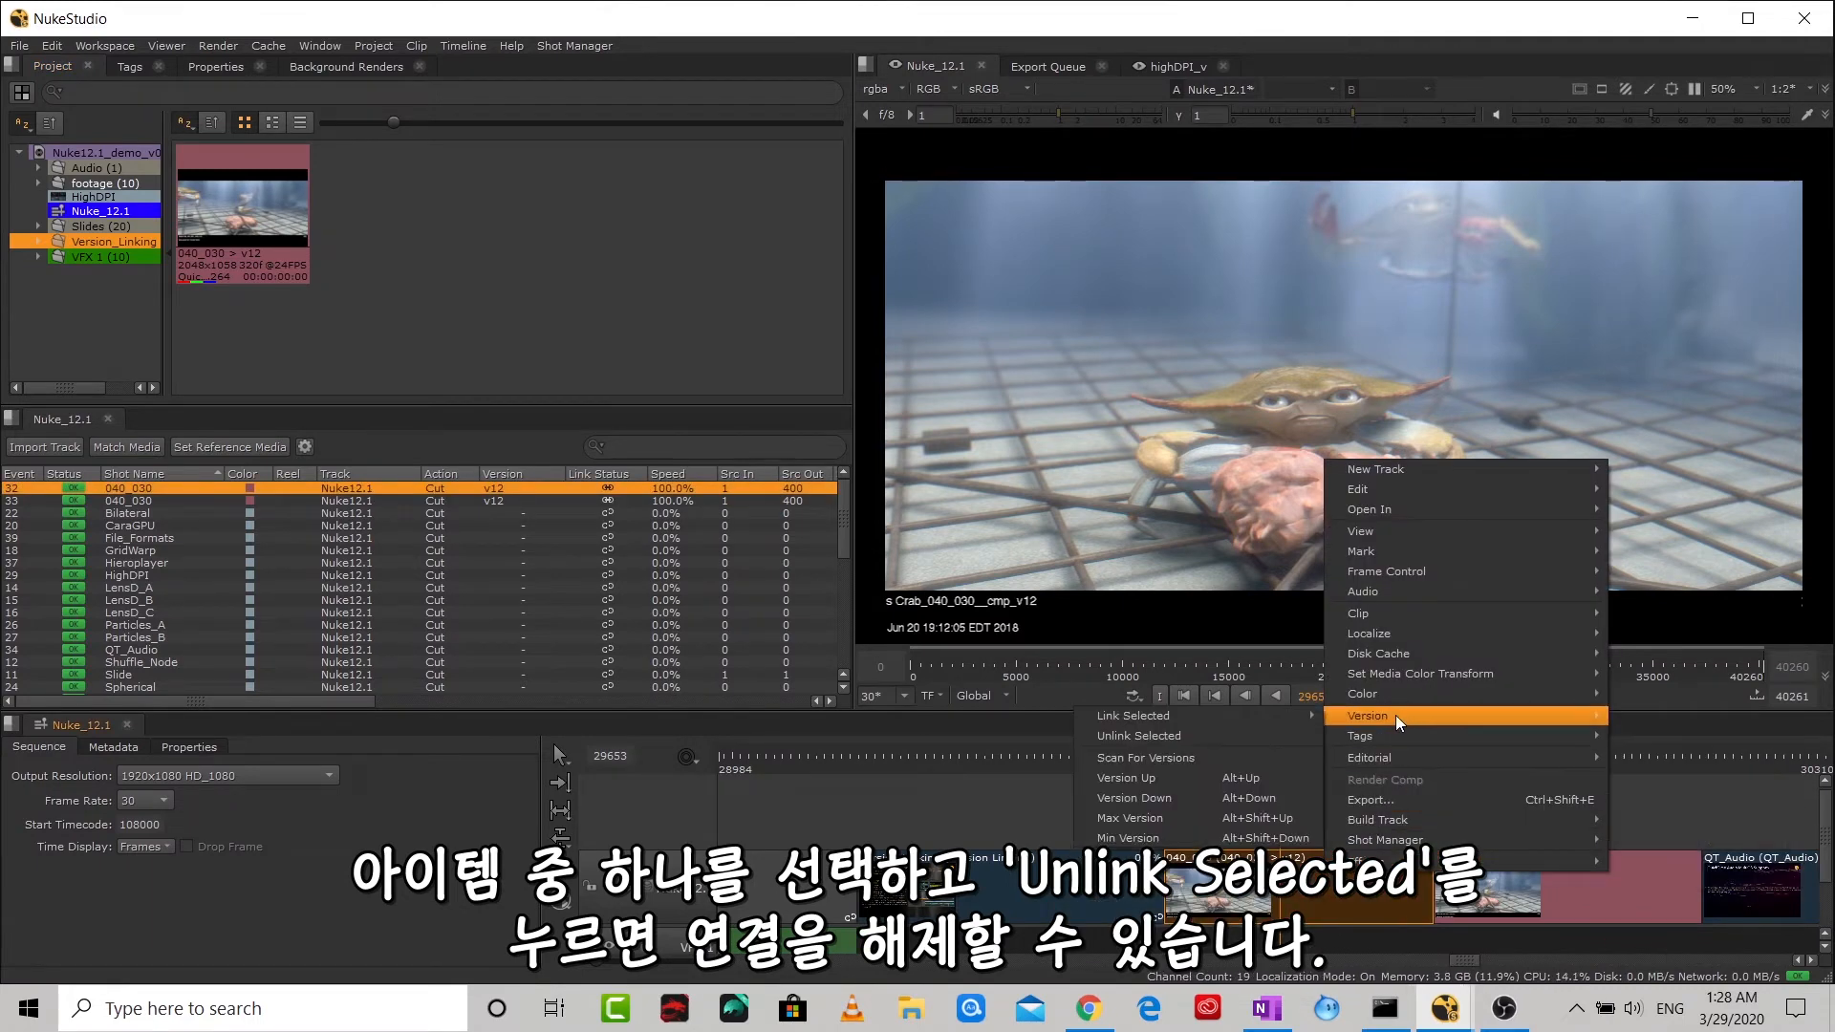
left_click(1249, 736)
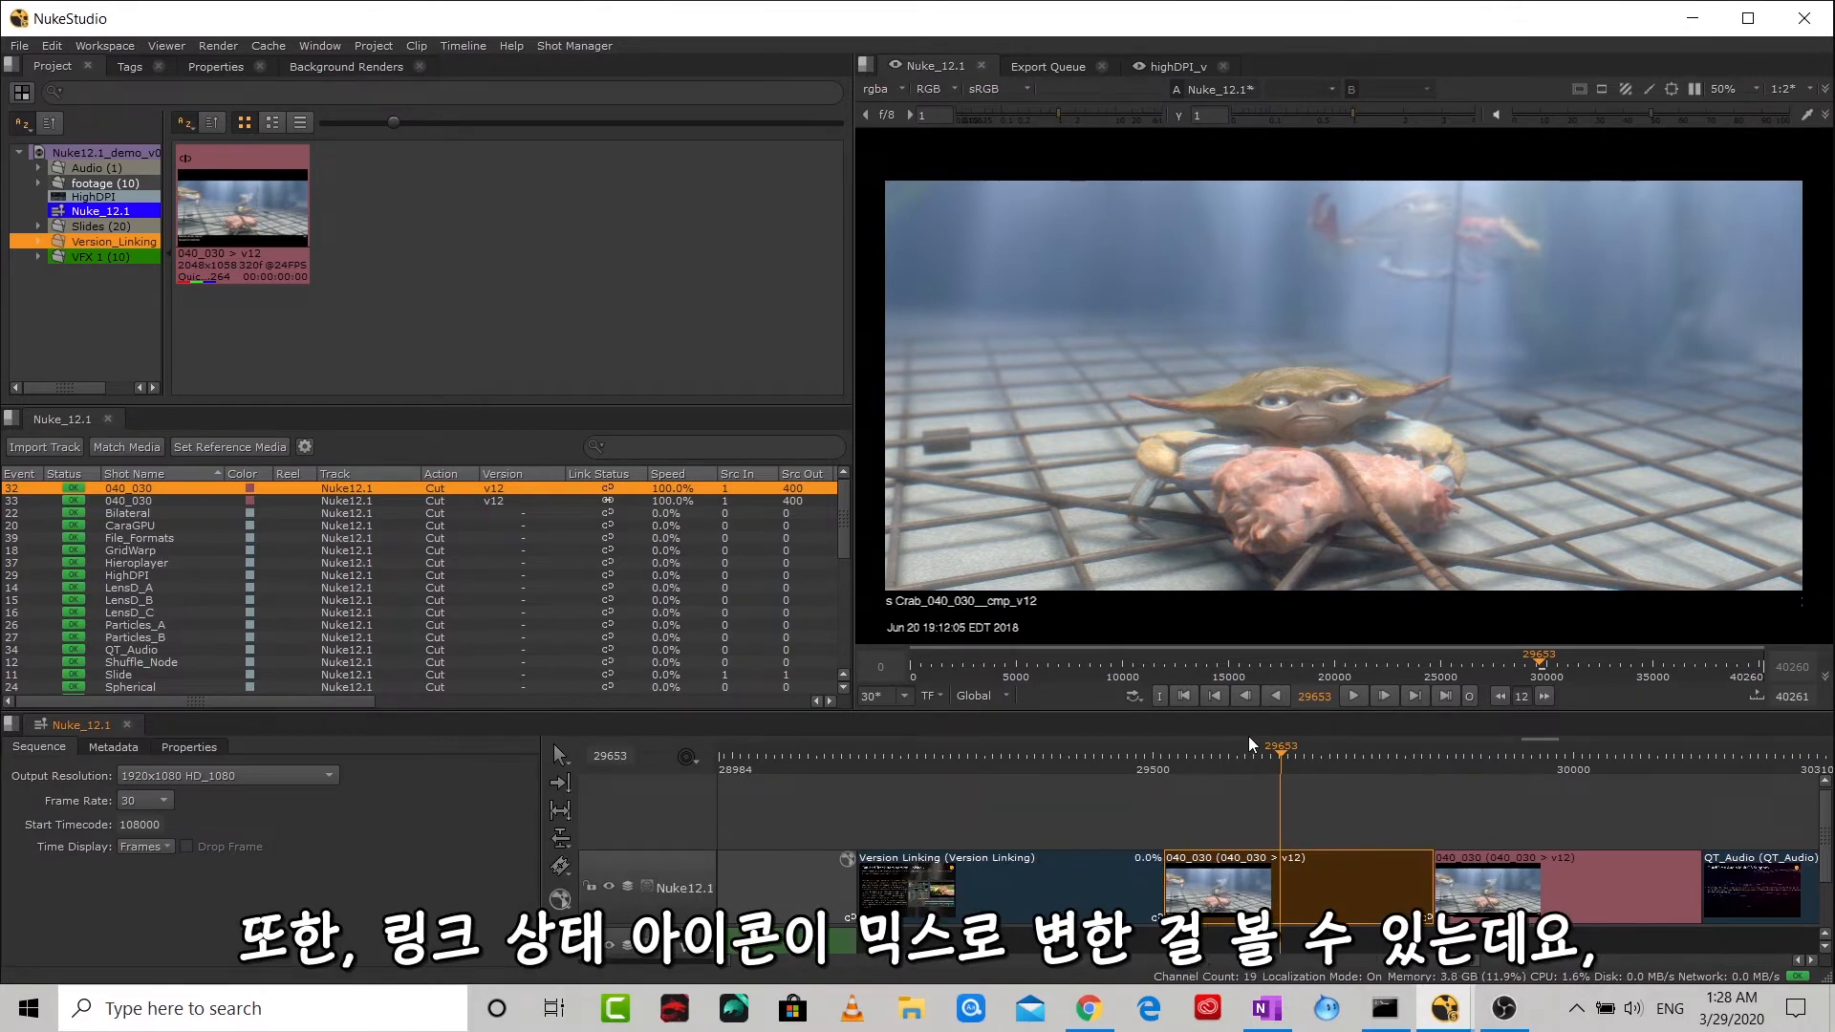
left_click(1188, 818)
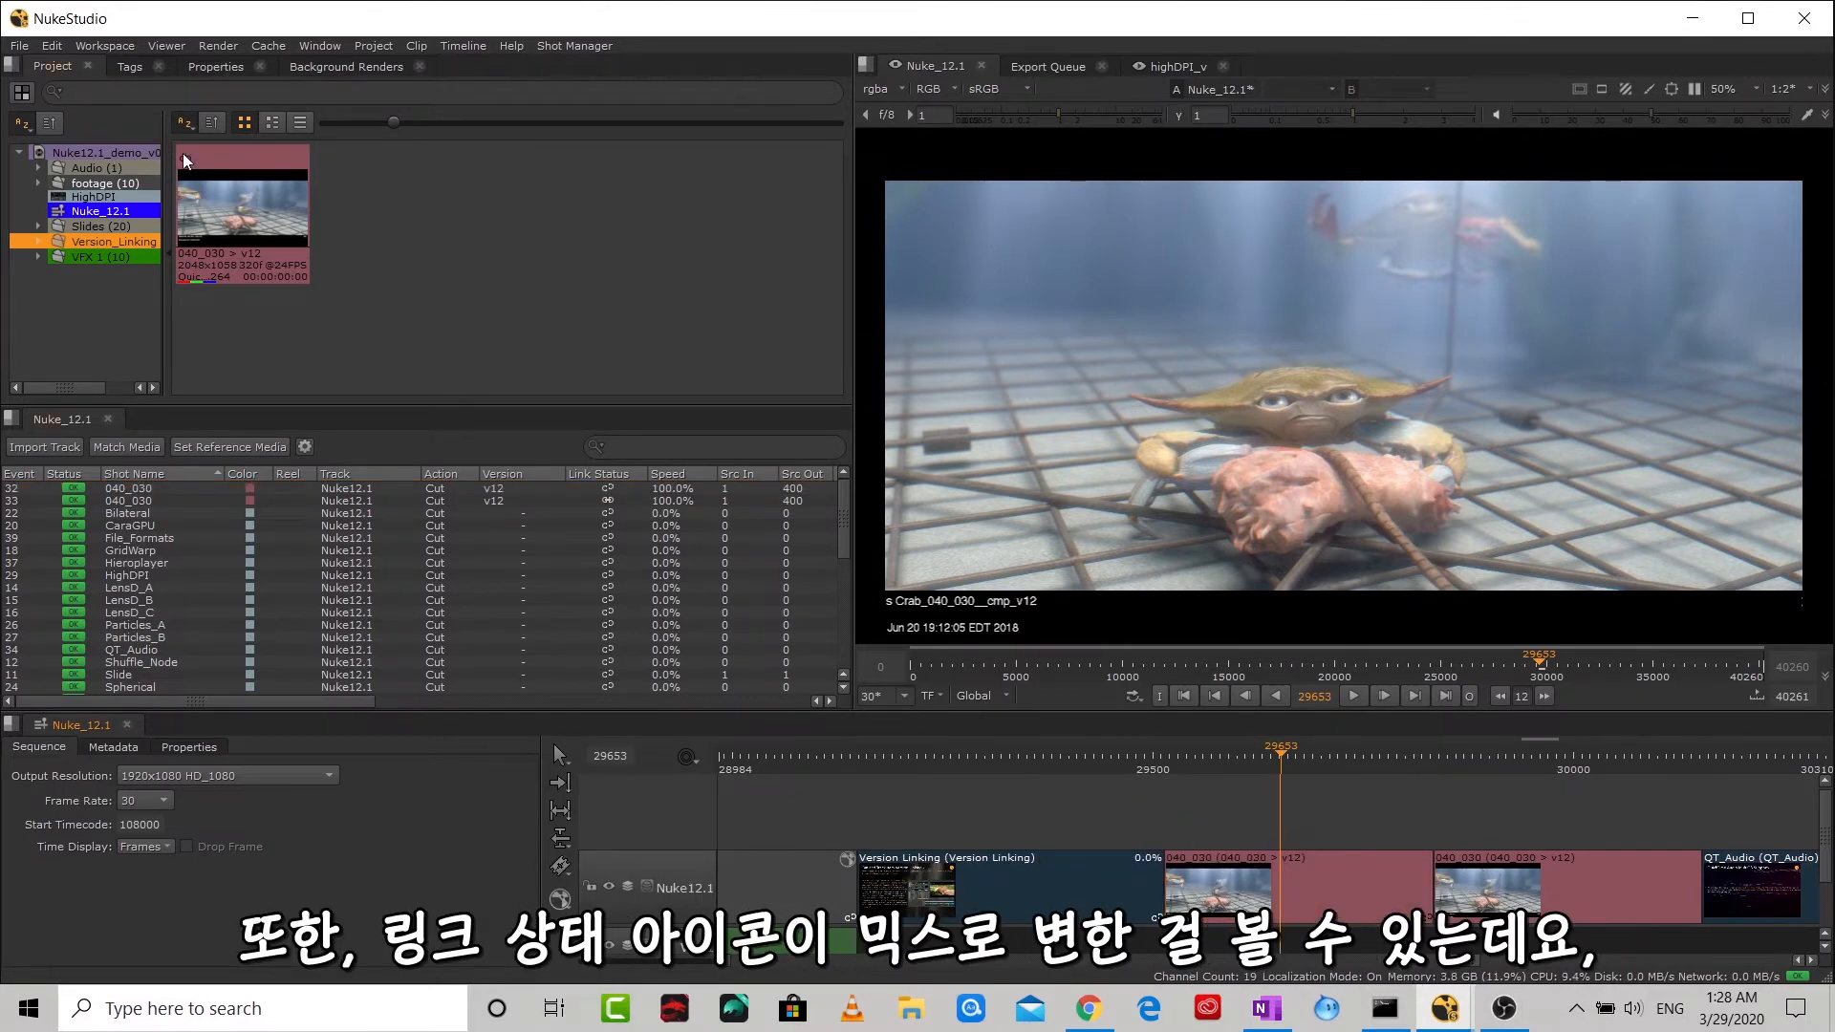
- Show the versions of the 040_030 source clip in the project bin and switch it to v13
left_click(243, 255)
left_click(241, 249)
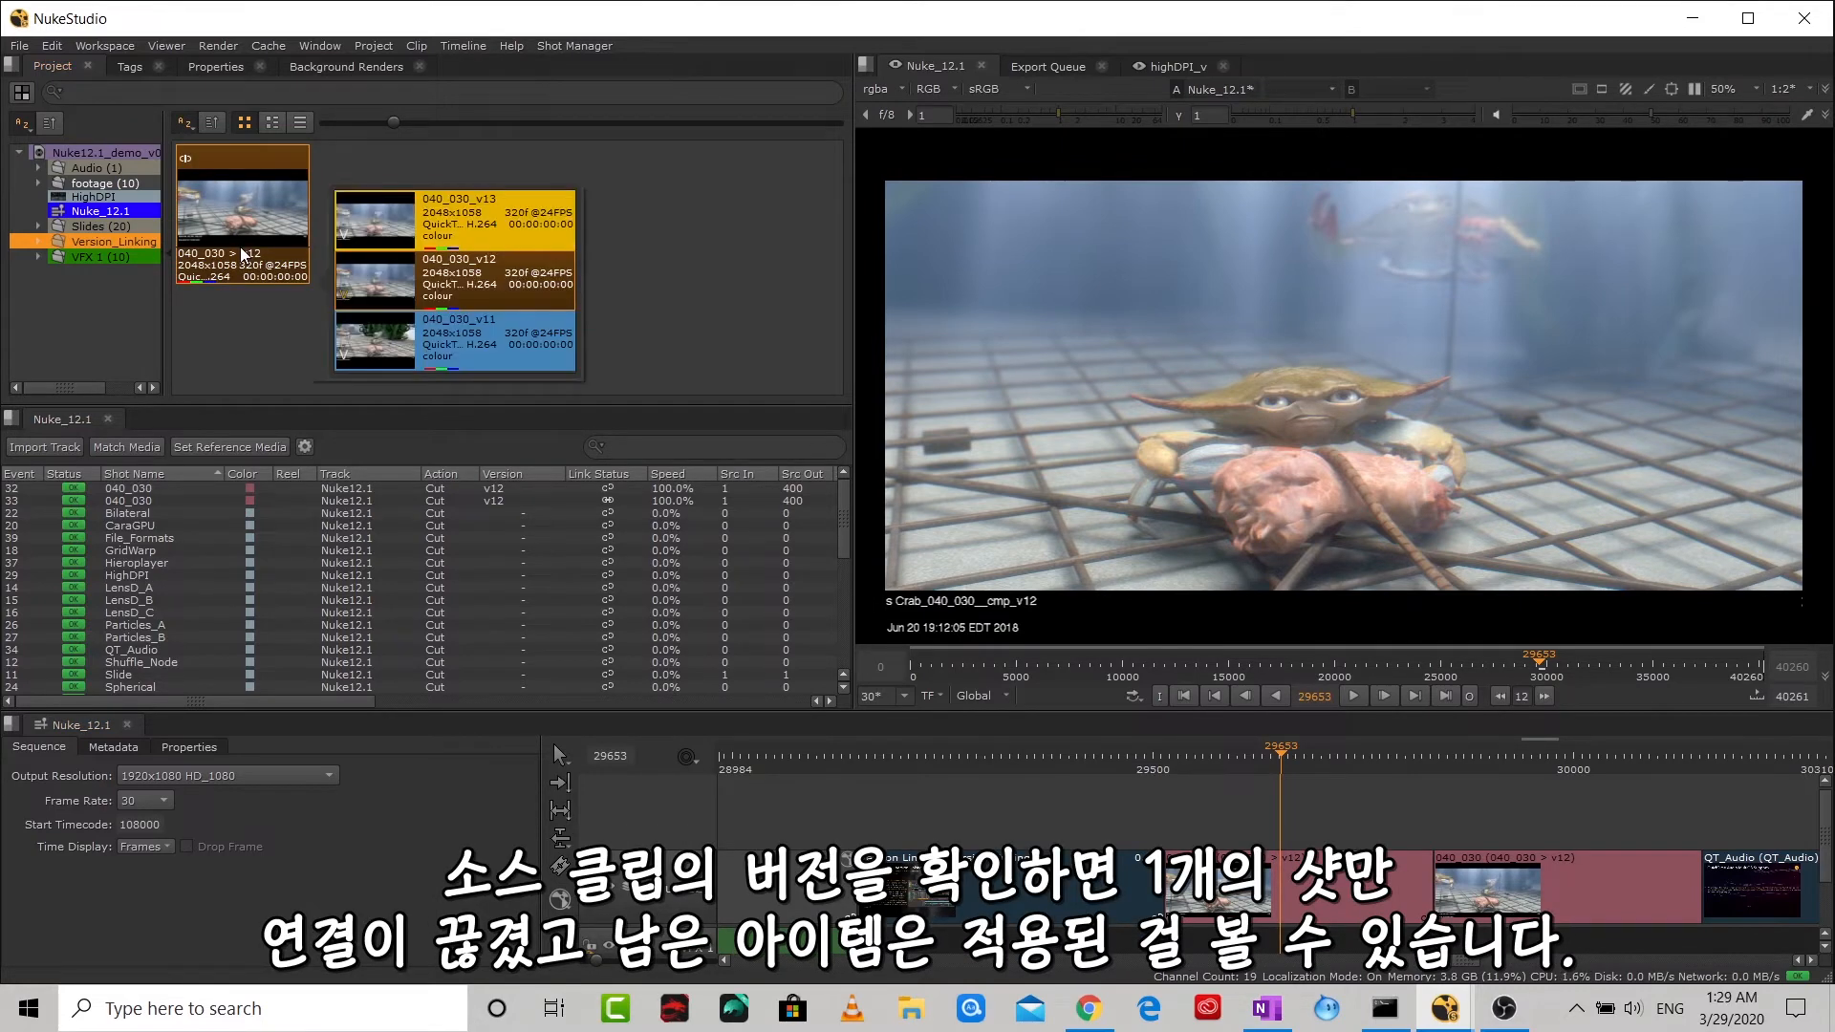
left_click(517, 227)
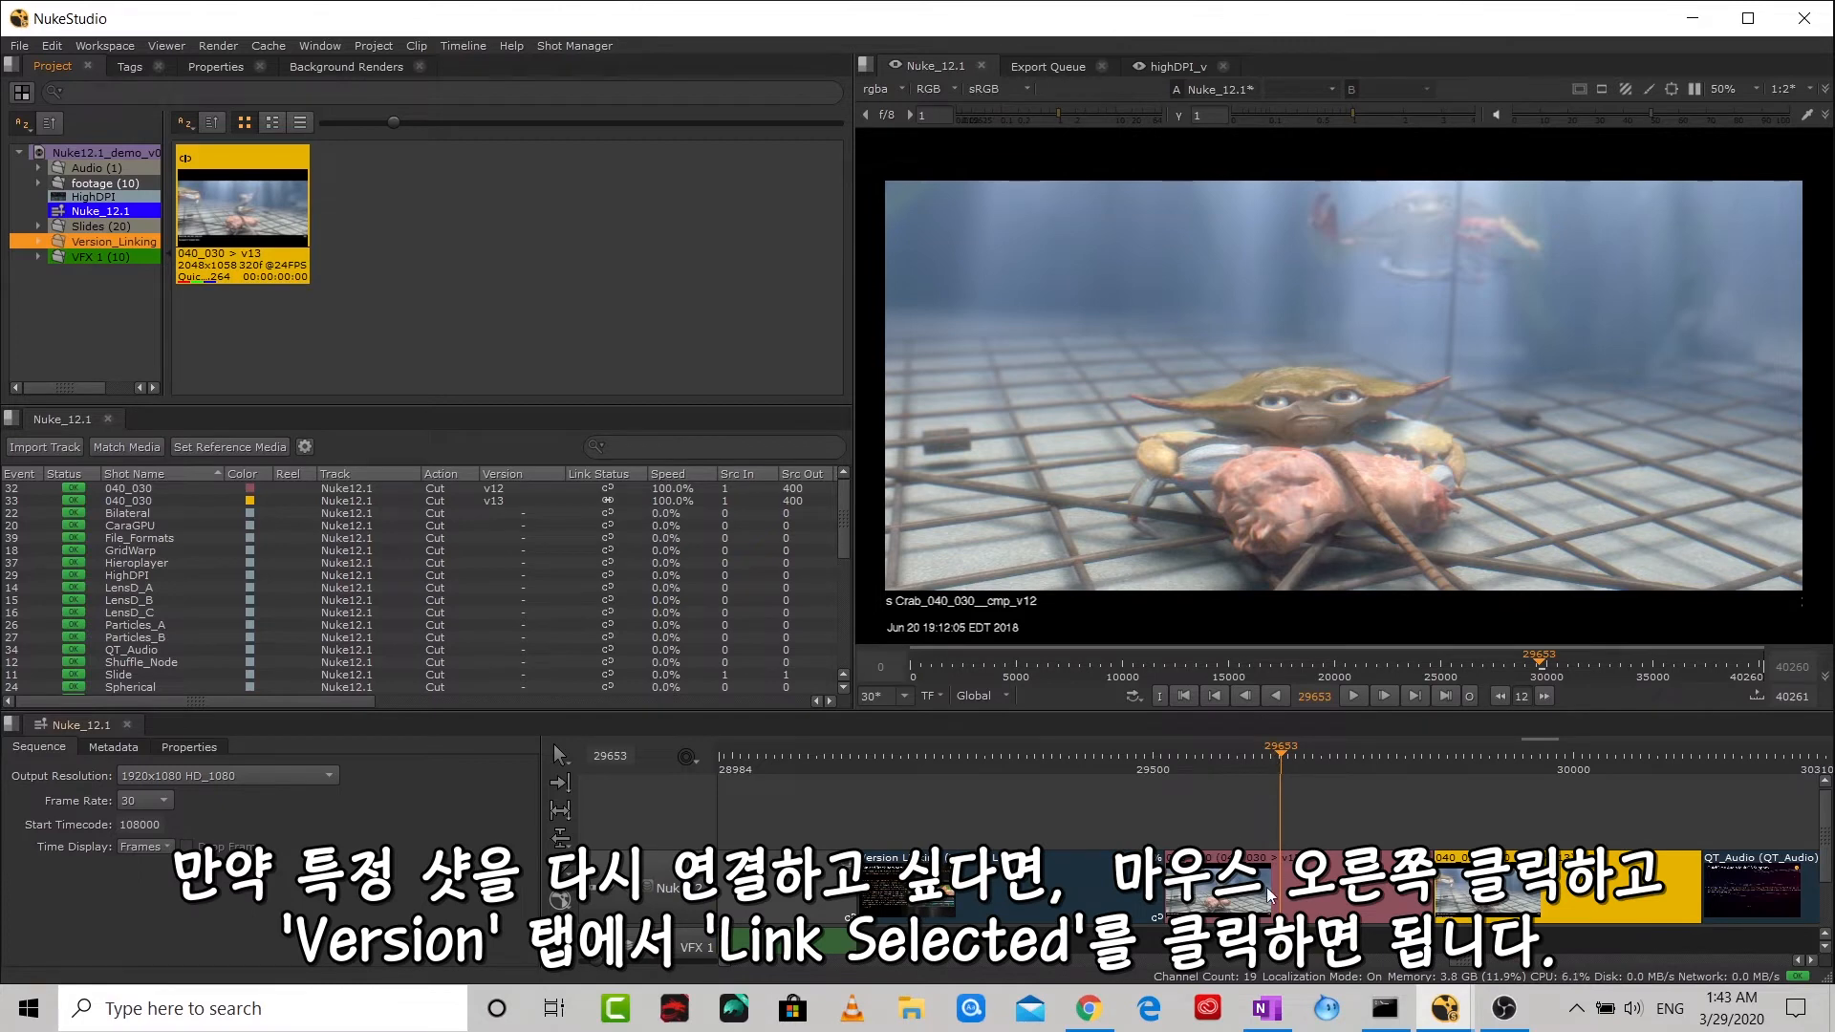
- Relink the first 040_030 timeline shot using the track item version, and clear the selection
right_click(1302, 889)
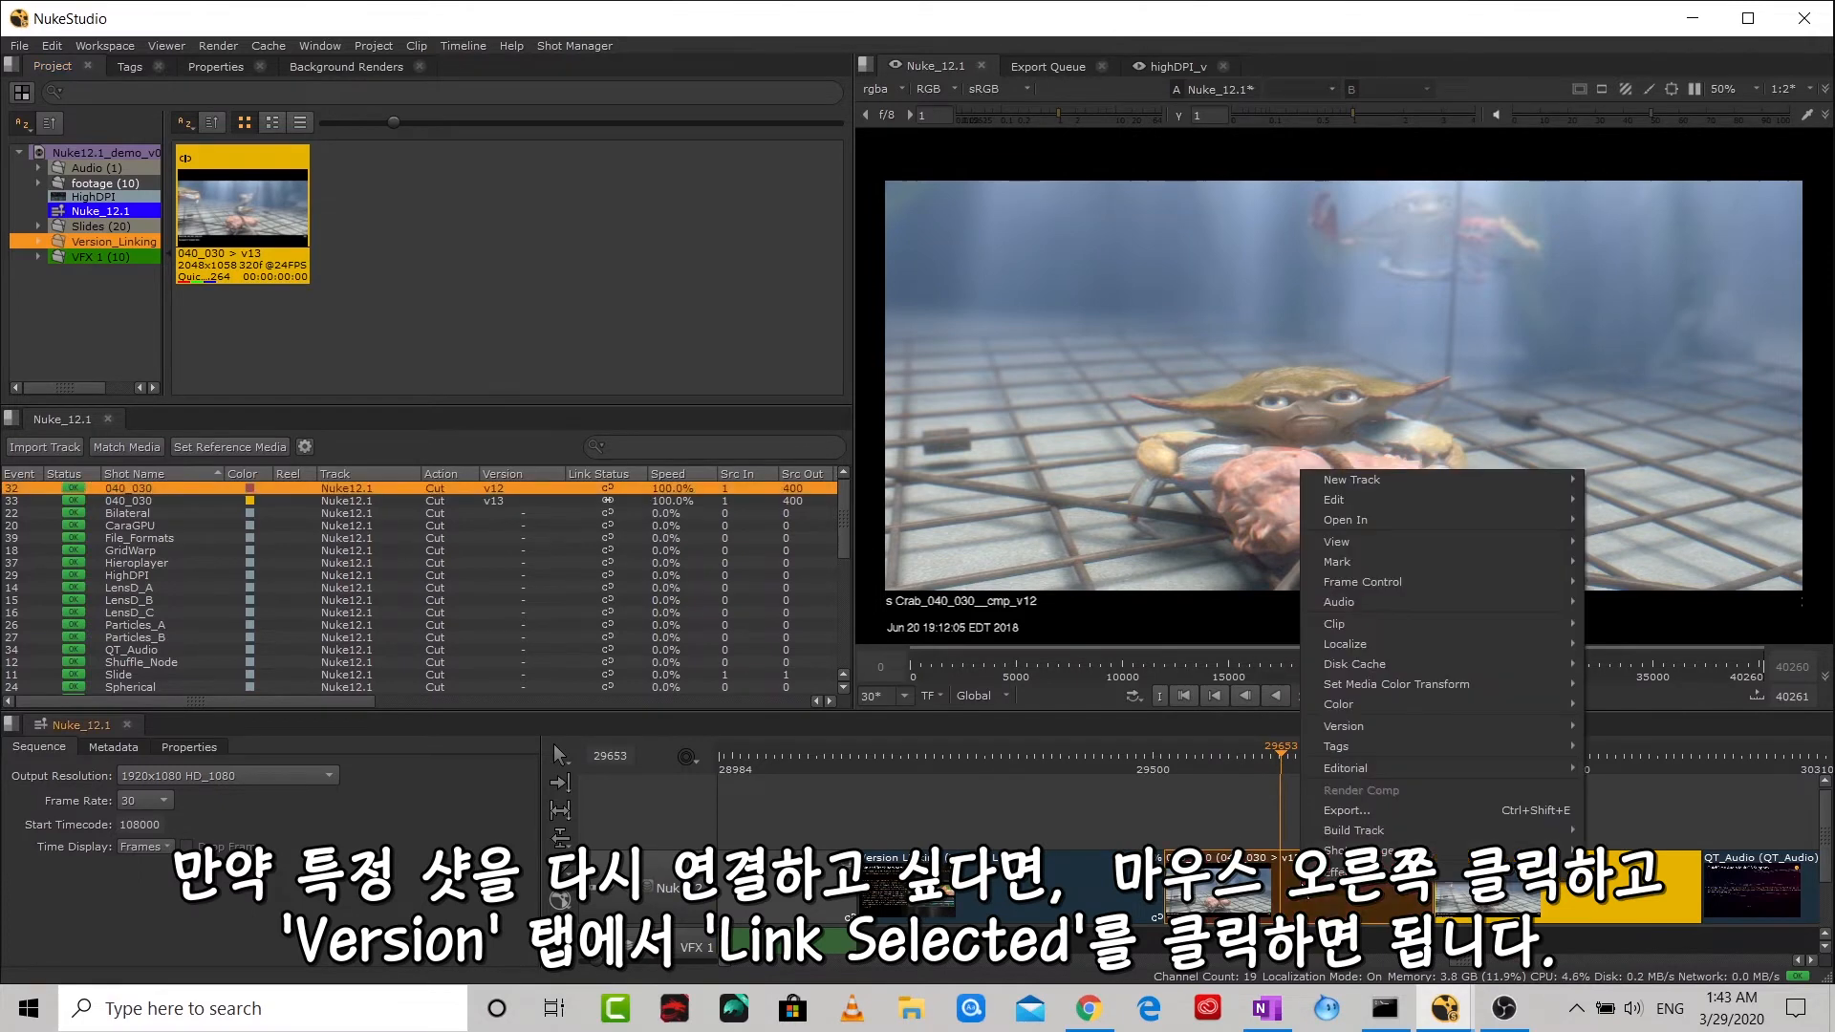
mouse_move(1388, 728)
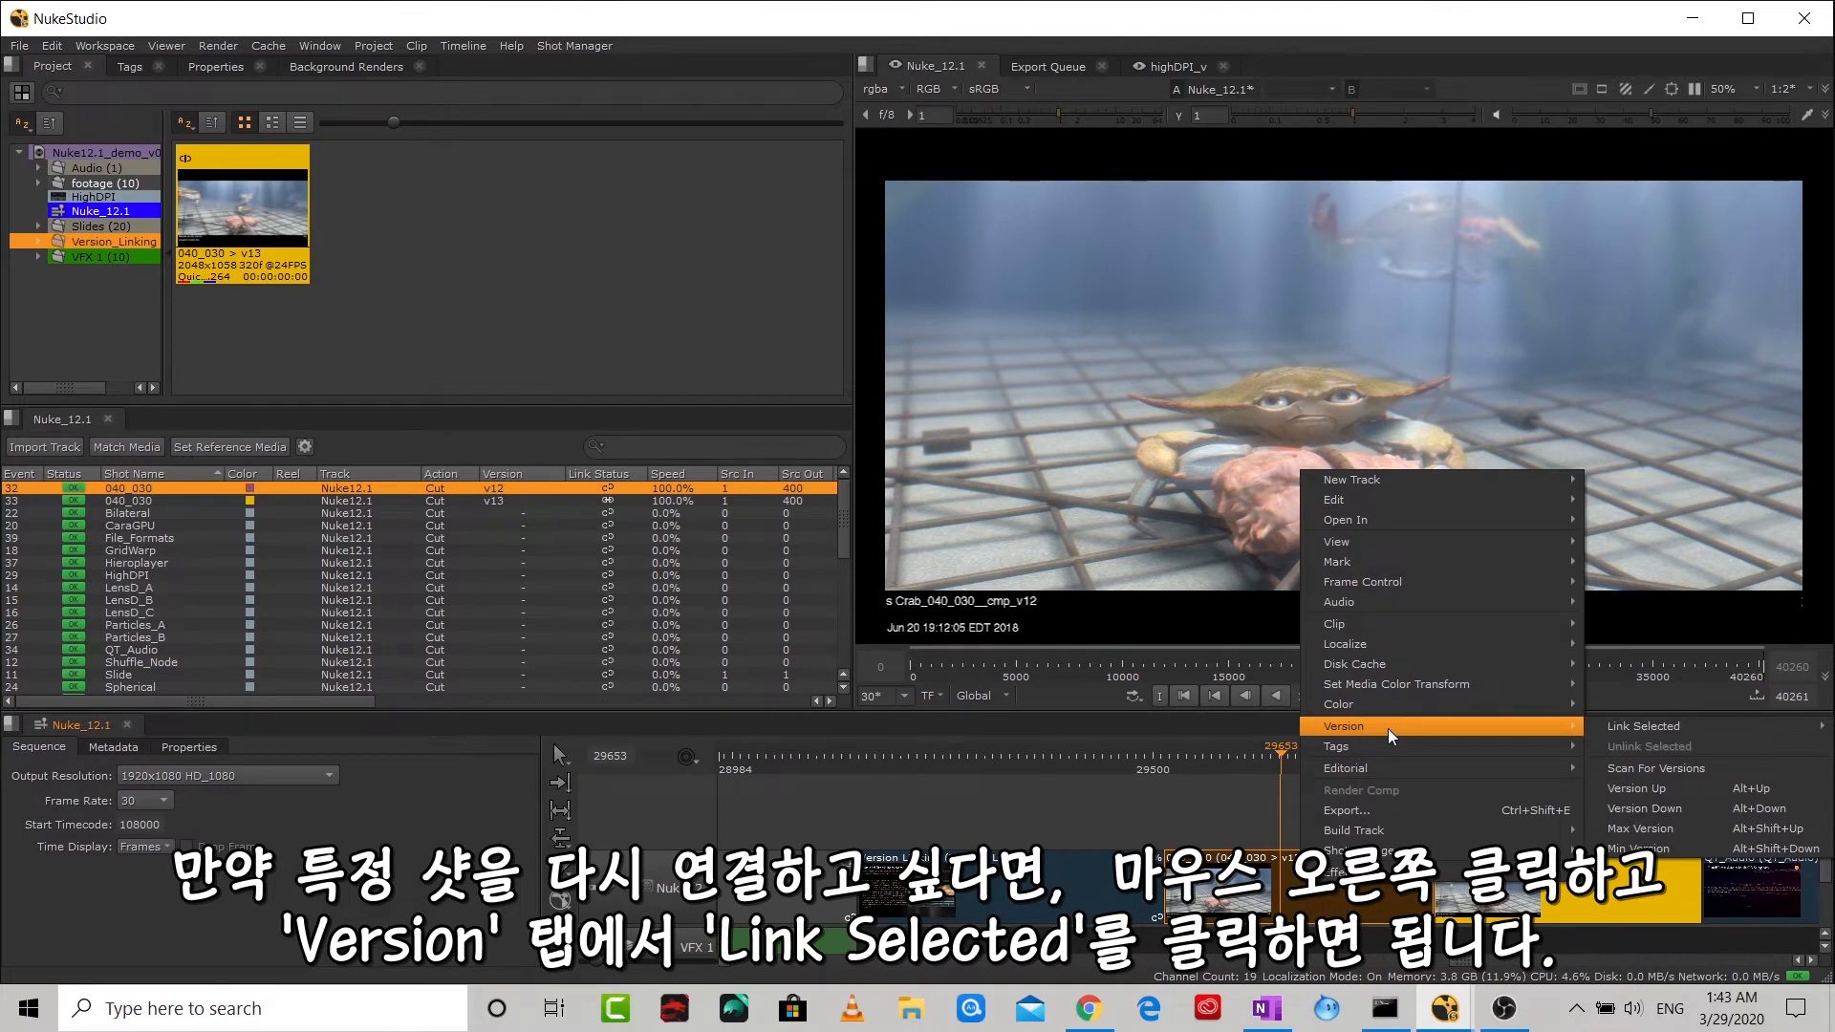
mouse_move(1654, 724)
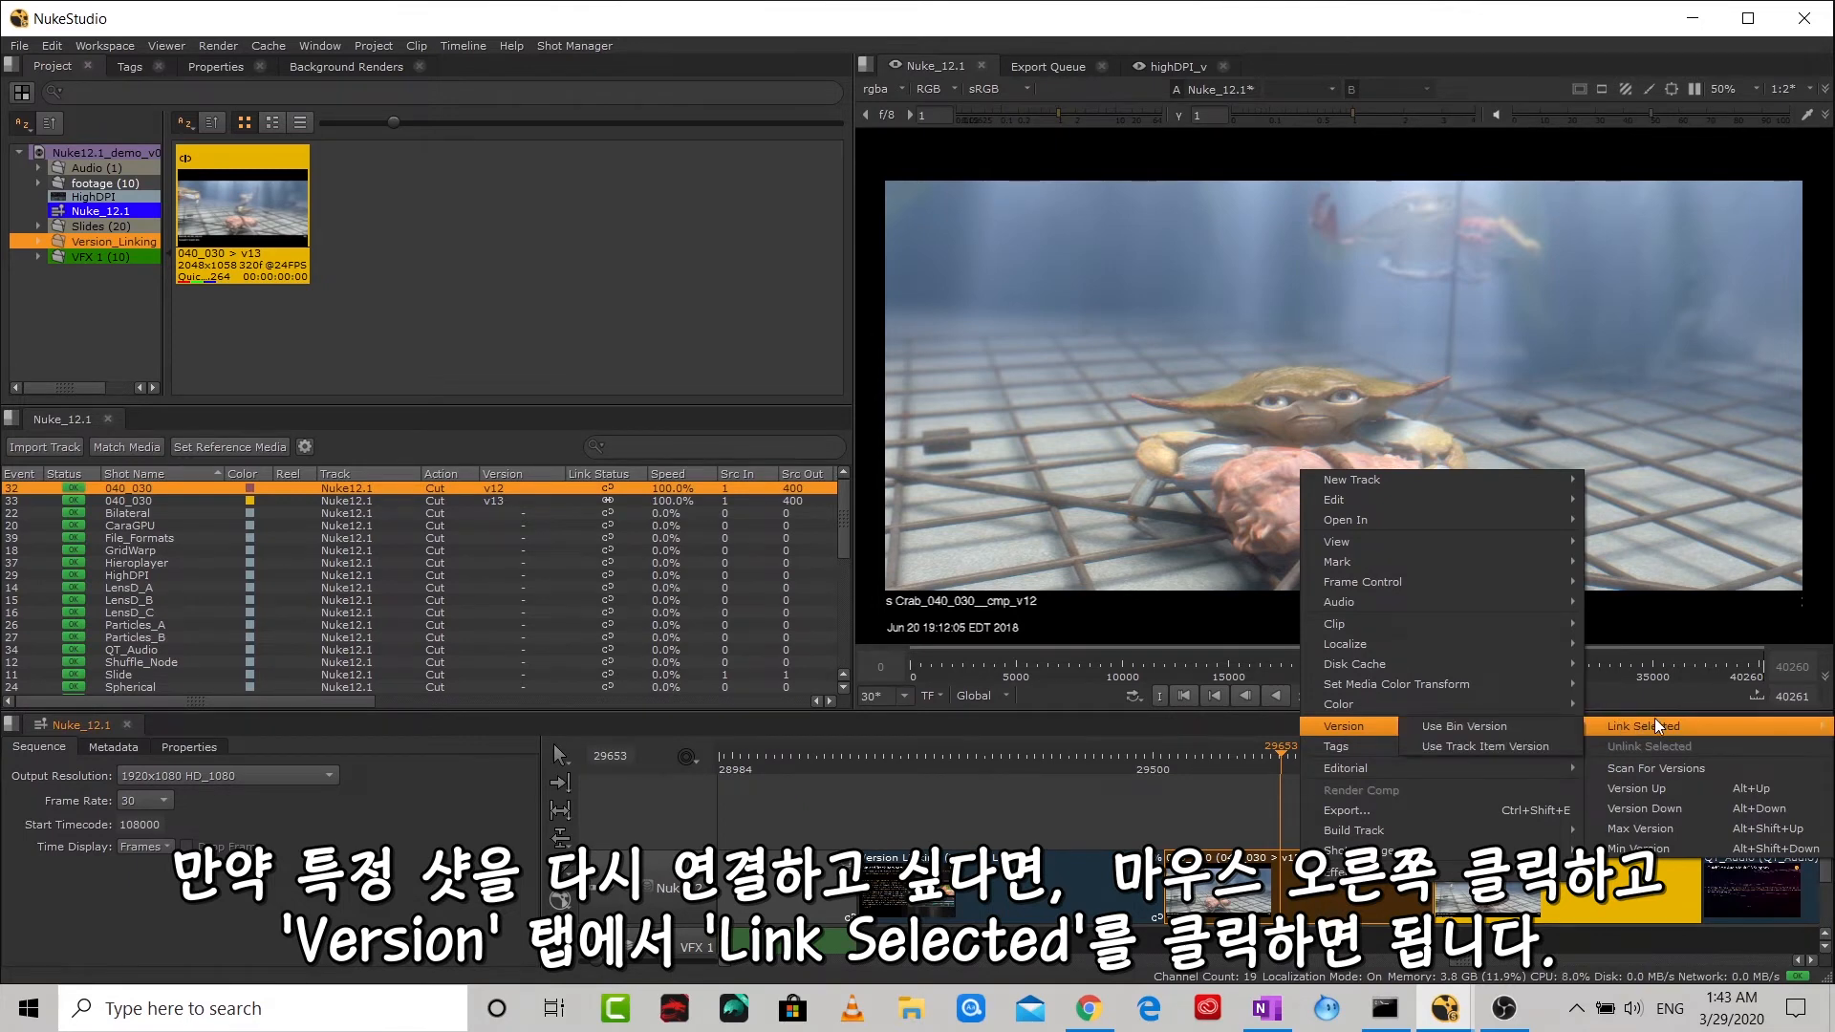
left_click(1539, 743)
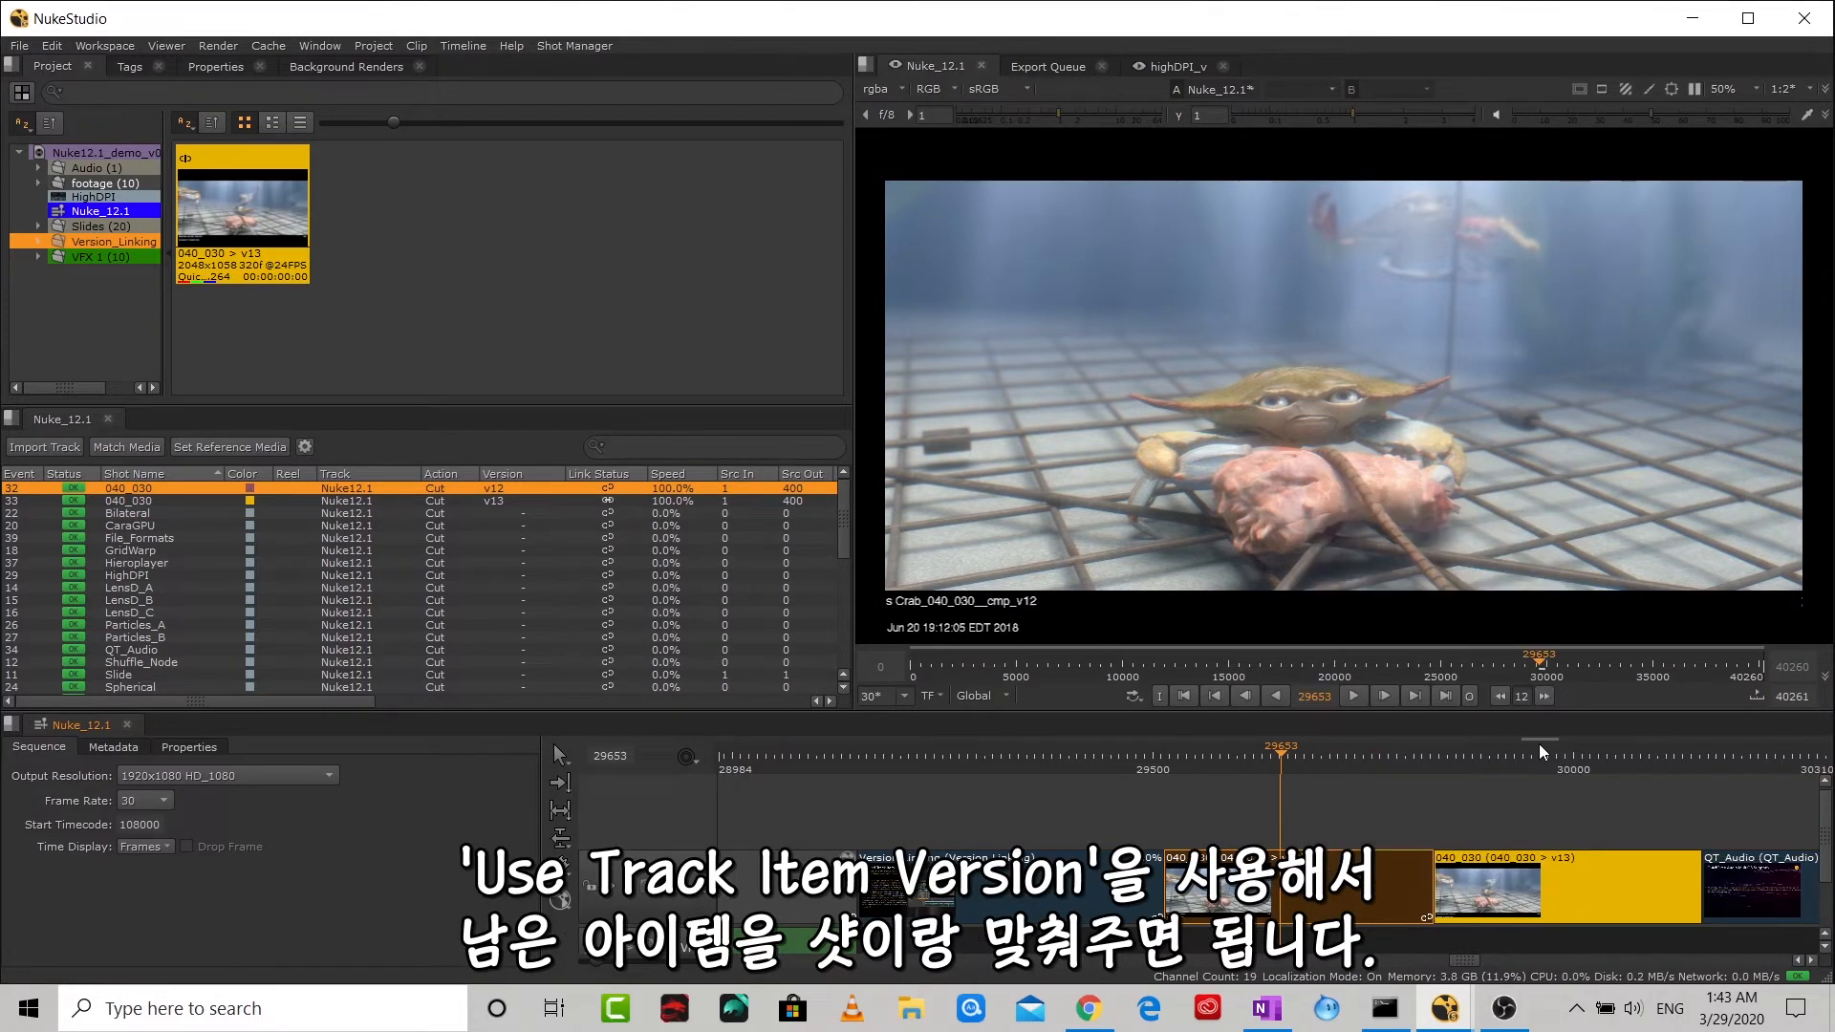
left_click(1388, 809)
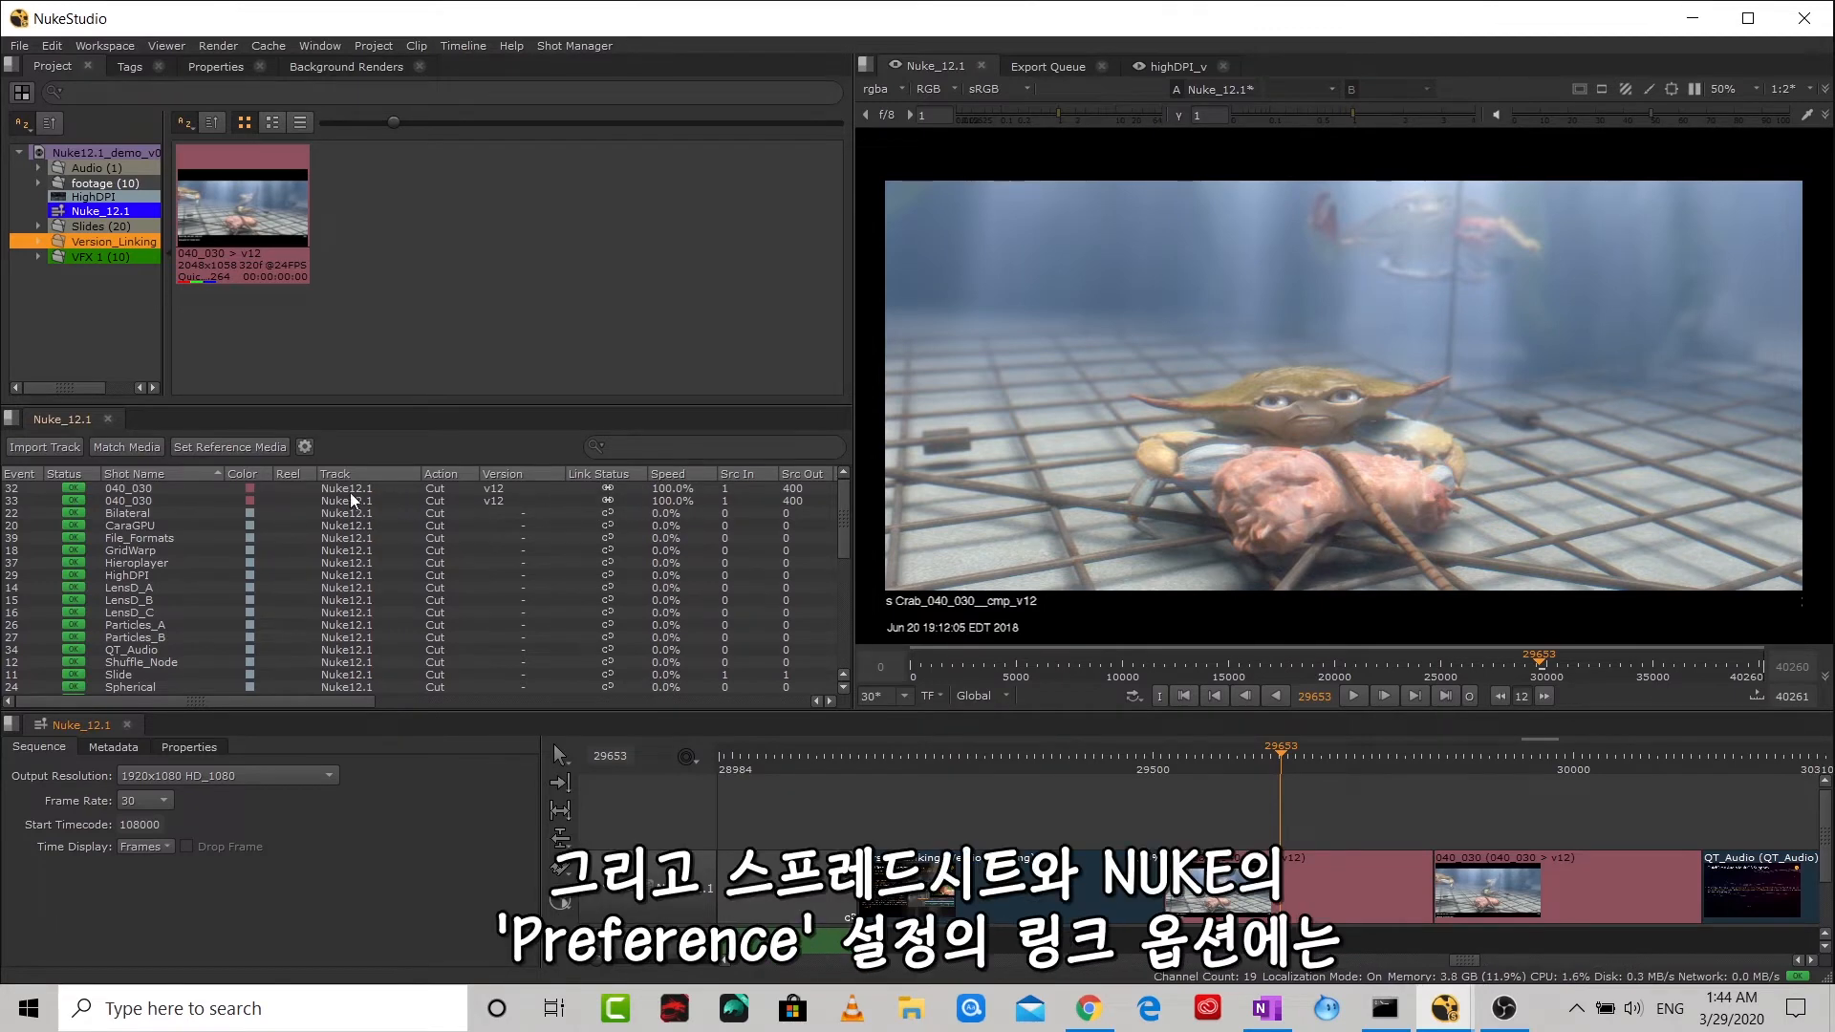
- View the version linking options of the first 040_030 shot in the spreadsheet, and open the Preferences
right_click(272, 490)
mouse_move(344, 602)
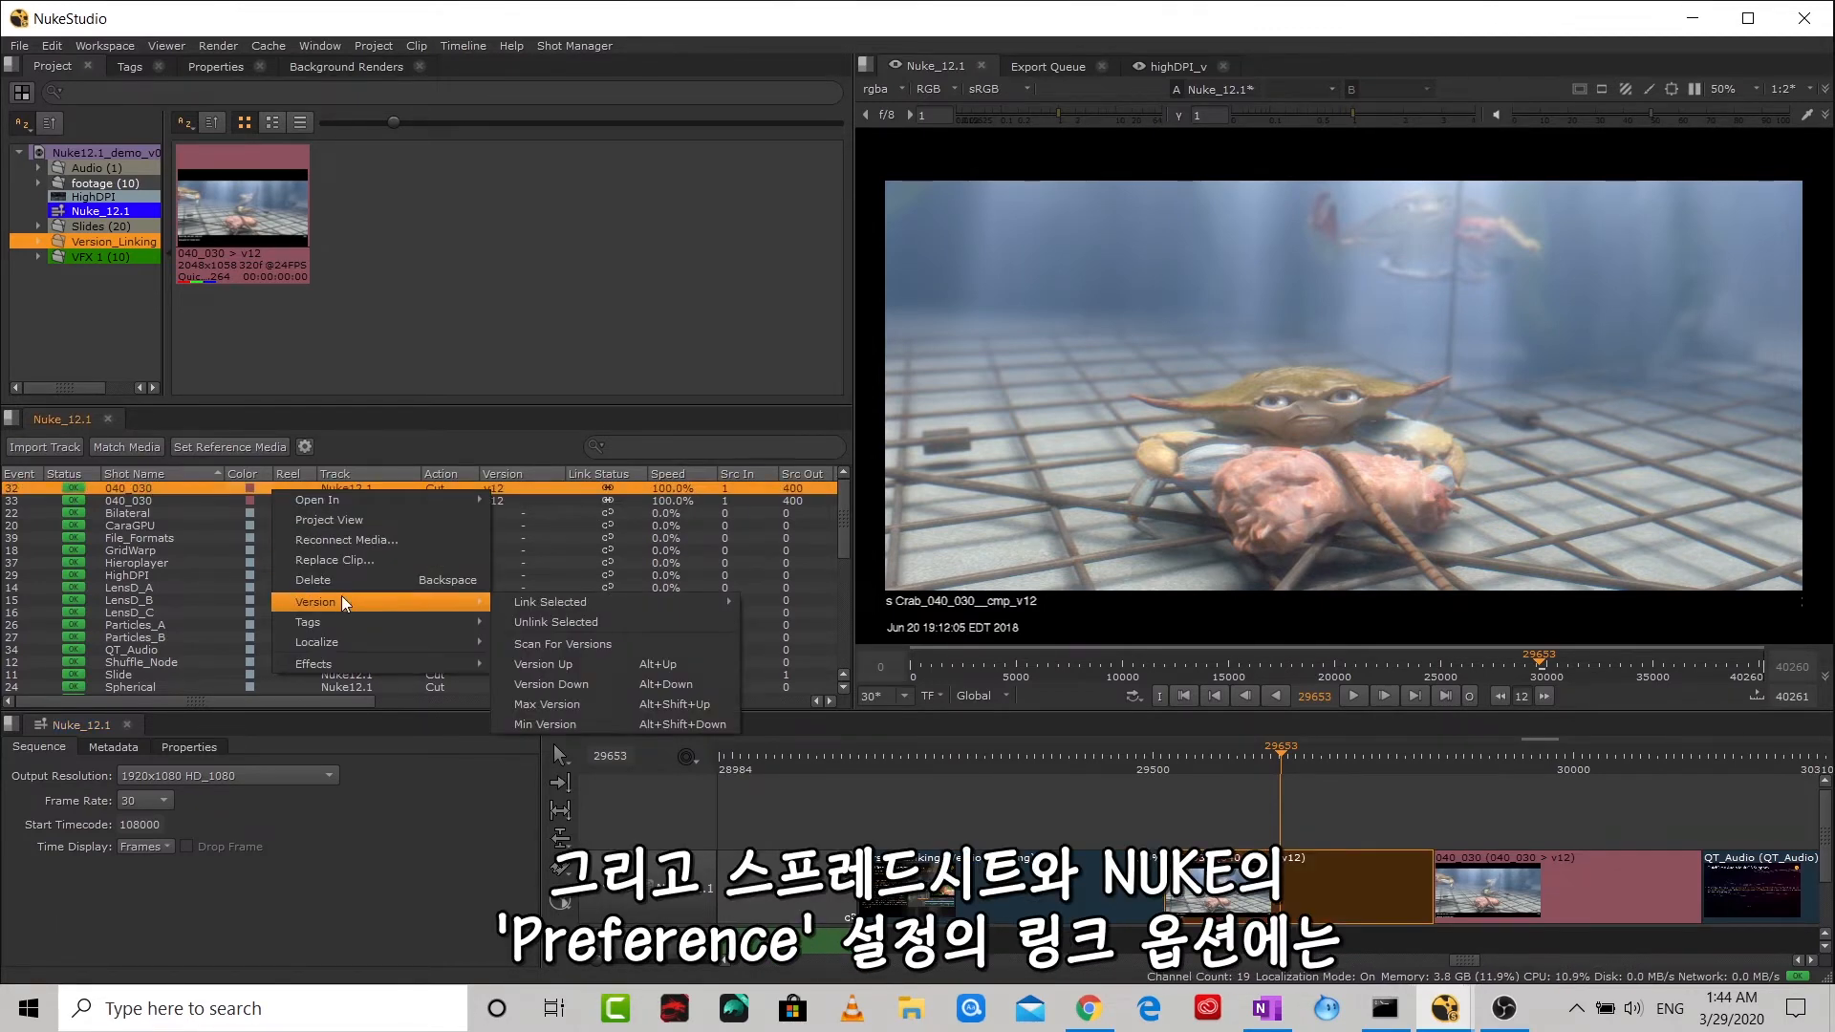
mouse_move(612, 600)
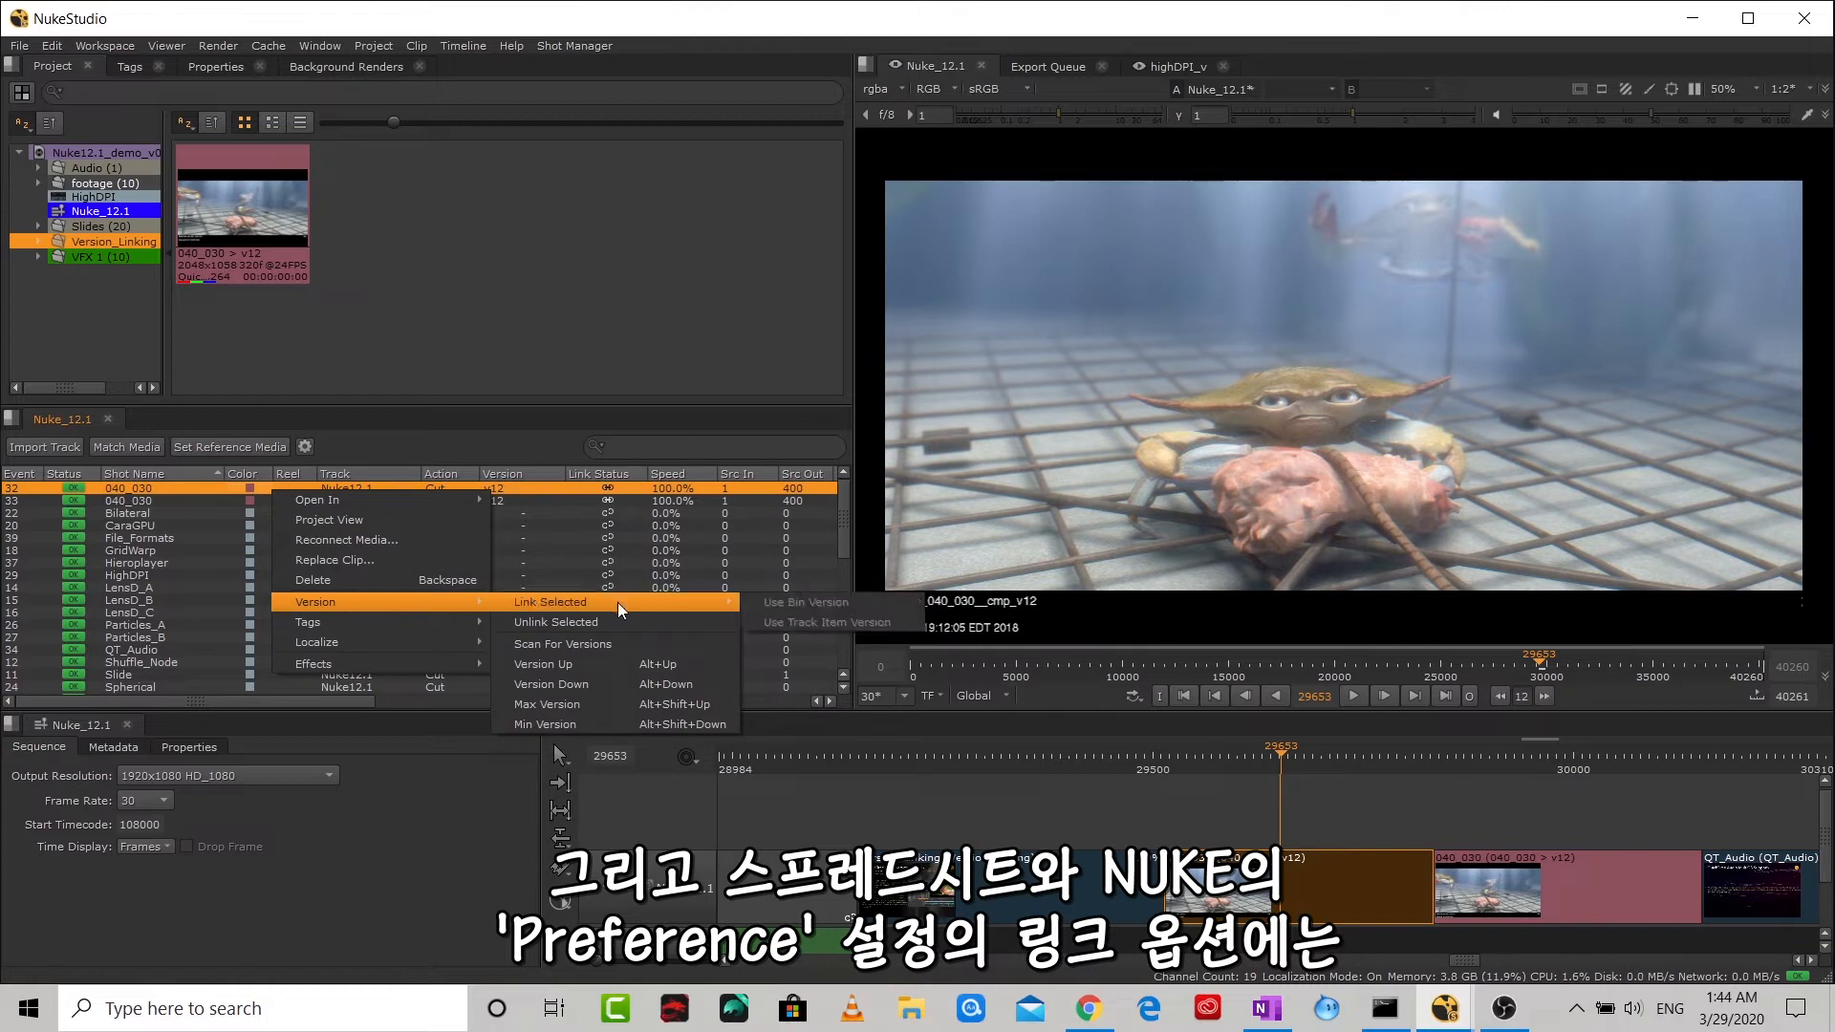
left_click(1028, 822)
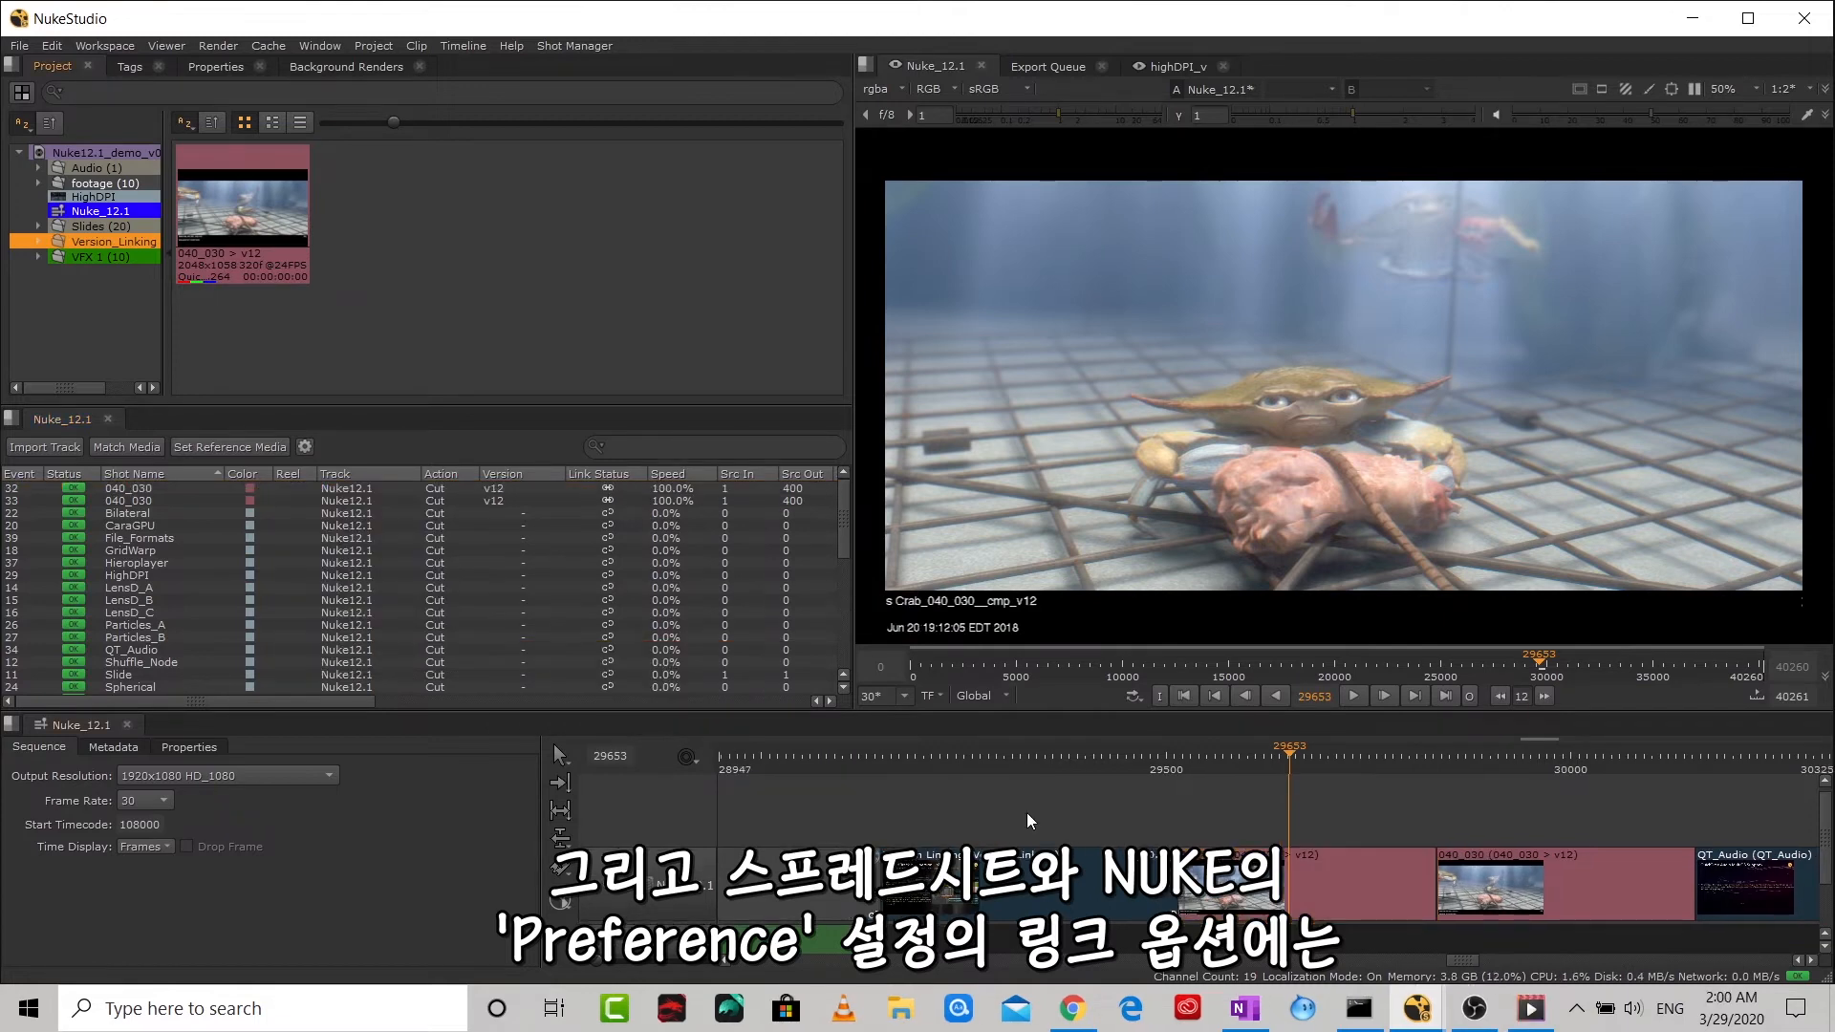
left_click(53, 46)
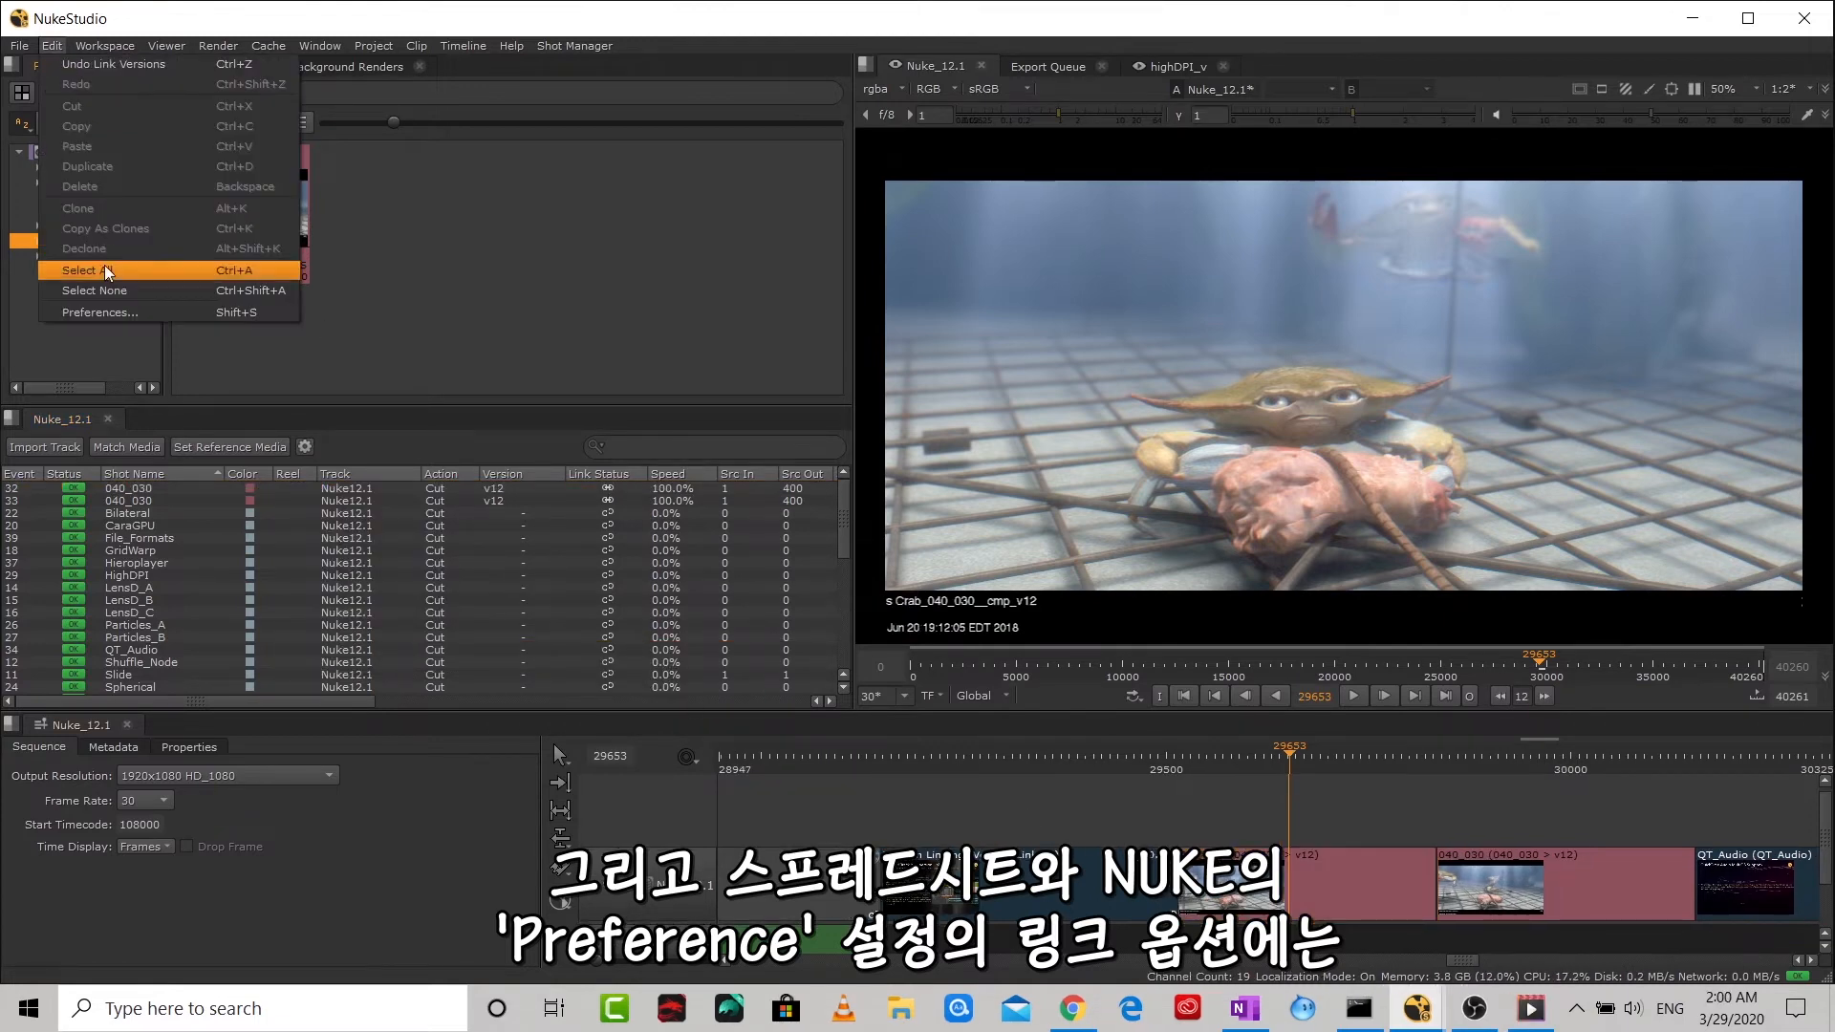
left_click(116, 313)
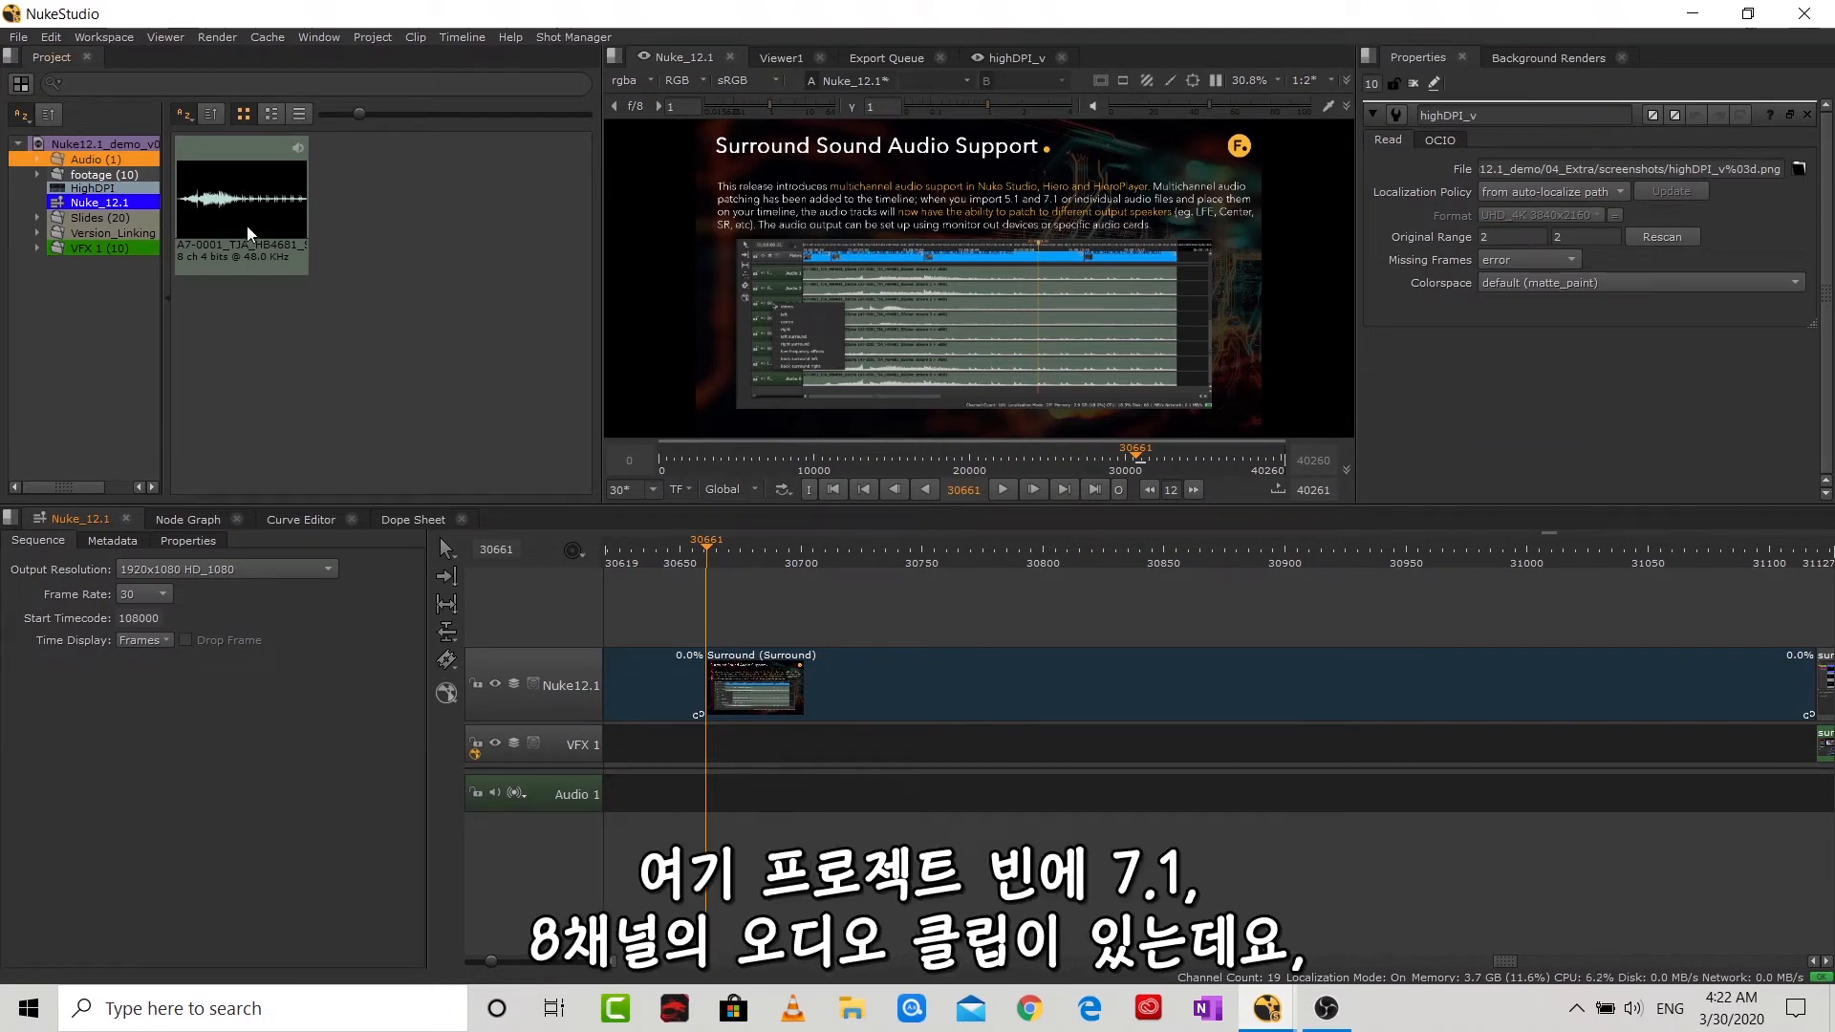
- Place the 8-channel audio clip from the bin on the timeline at frame 30661, and assign track Audio 4 to low-frequency effects
left_click_drag(261, 203, 715, 791)
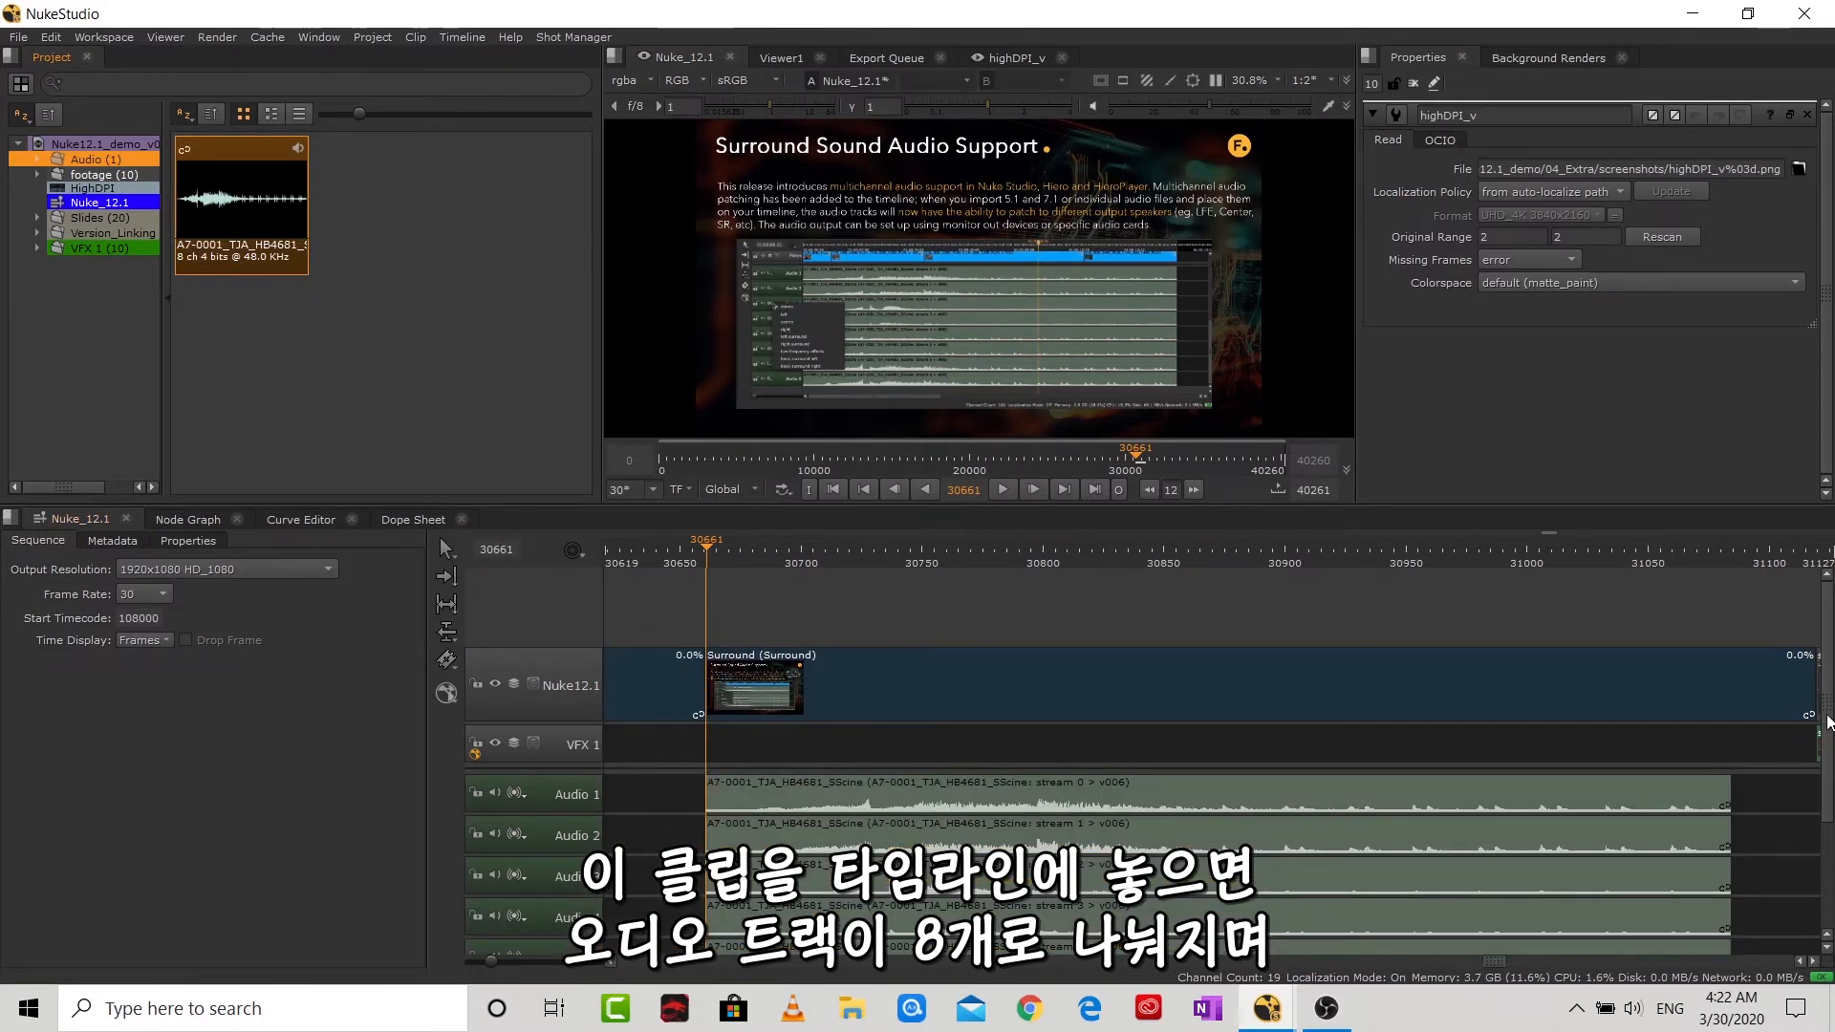
left_click_drag(1828, 724, 1826, 846)
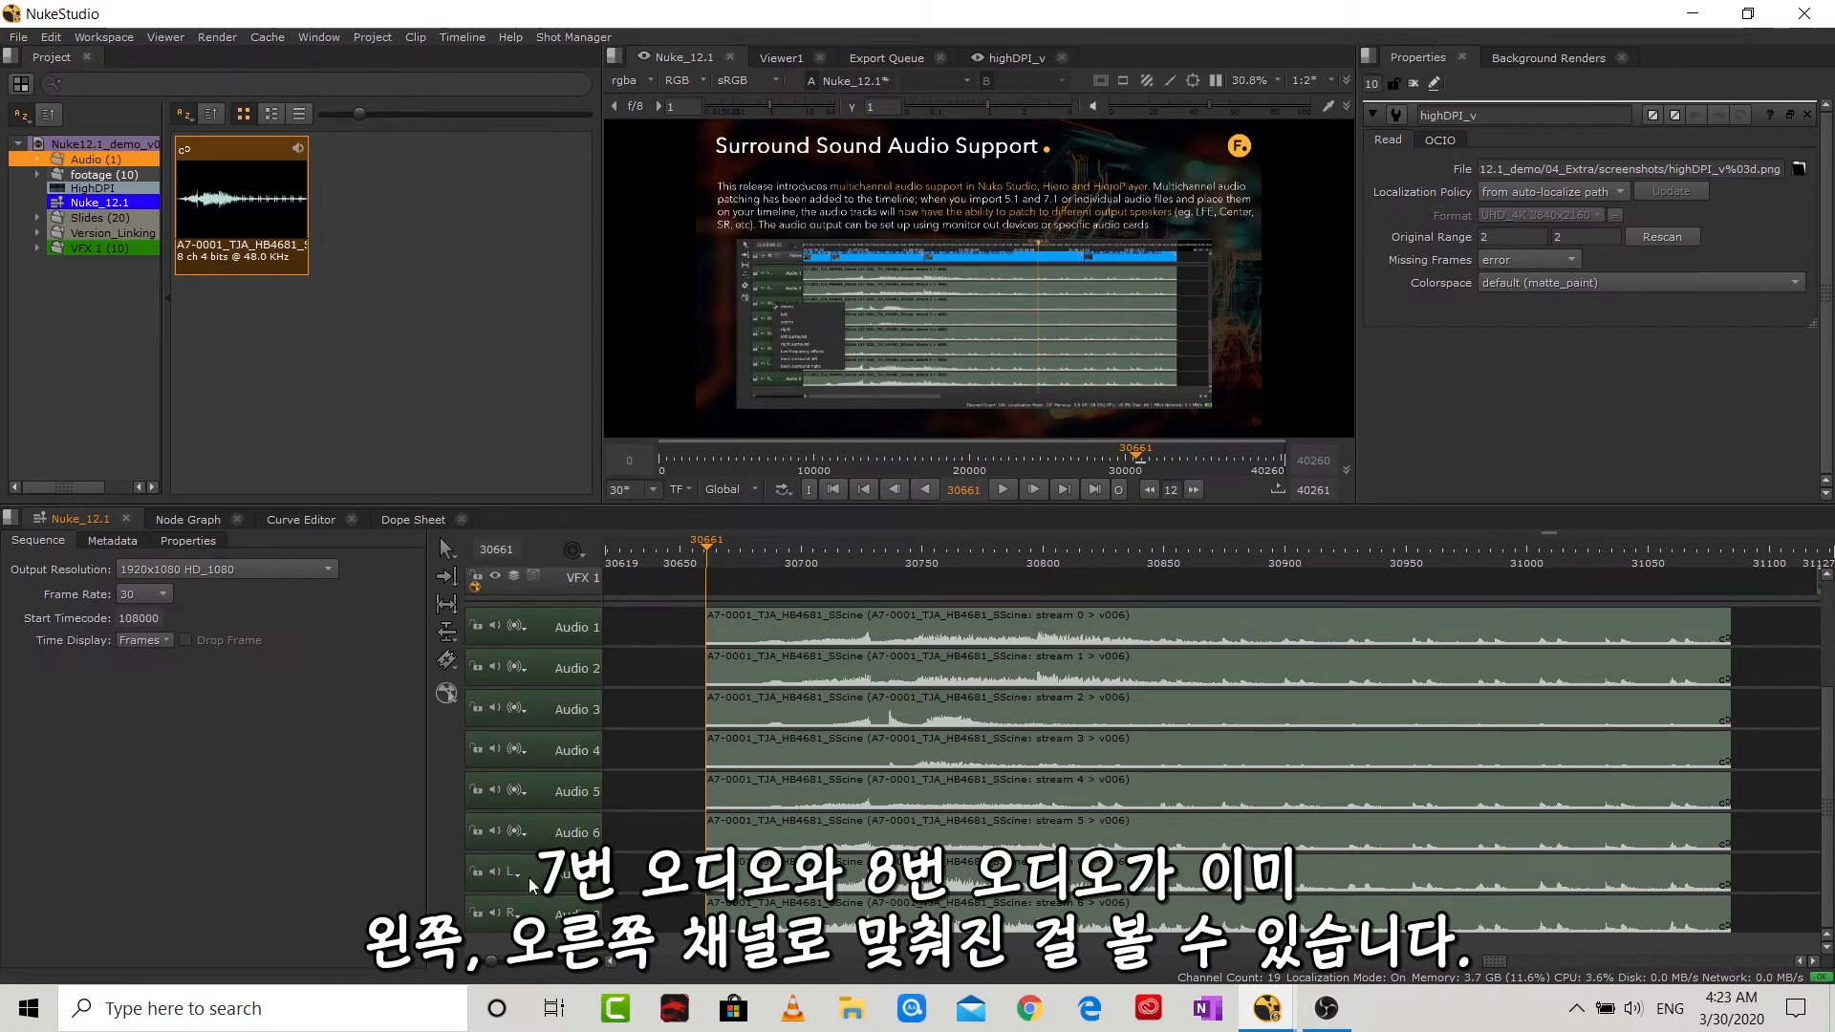
left_click(517, 748)
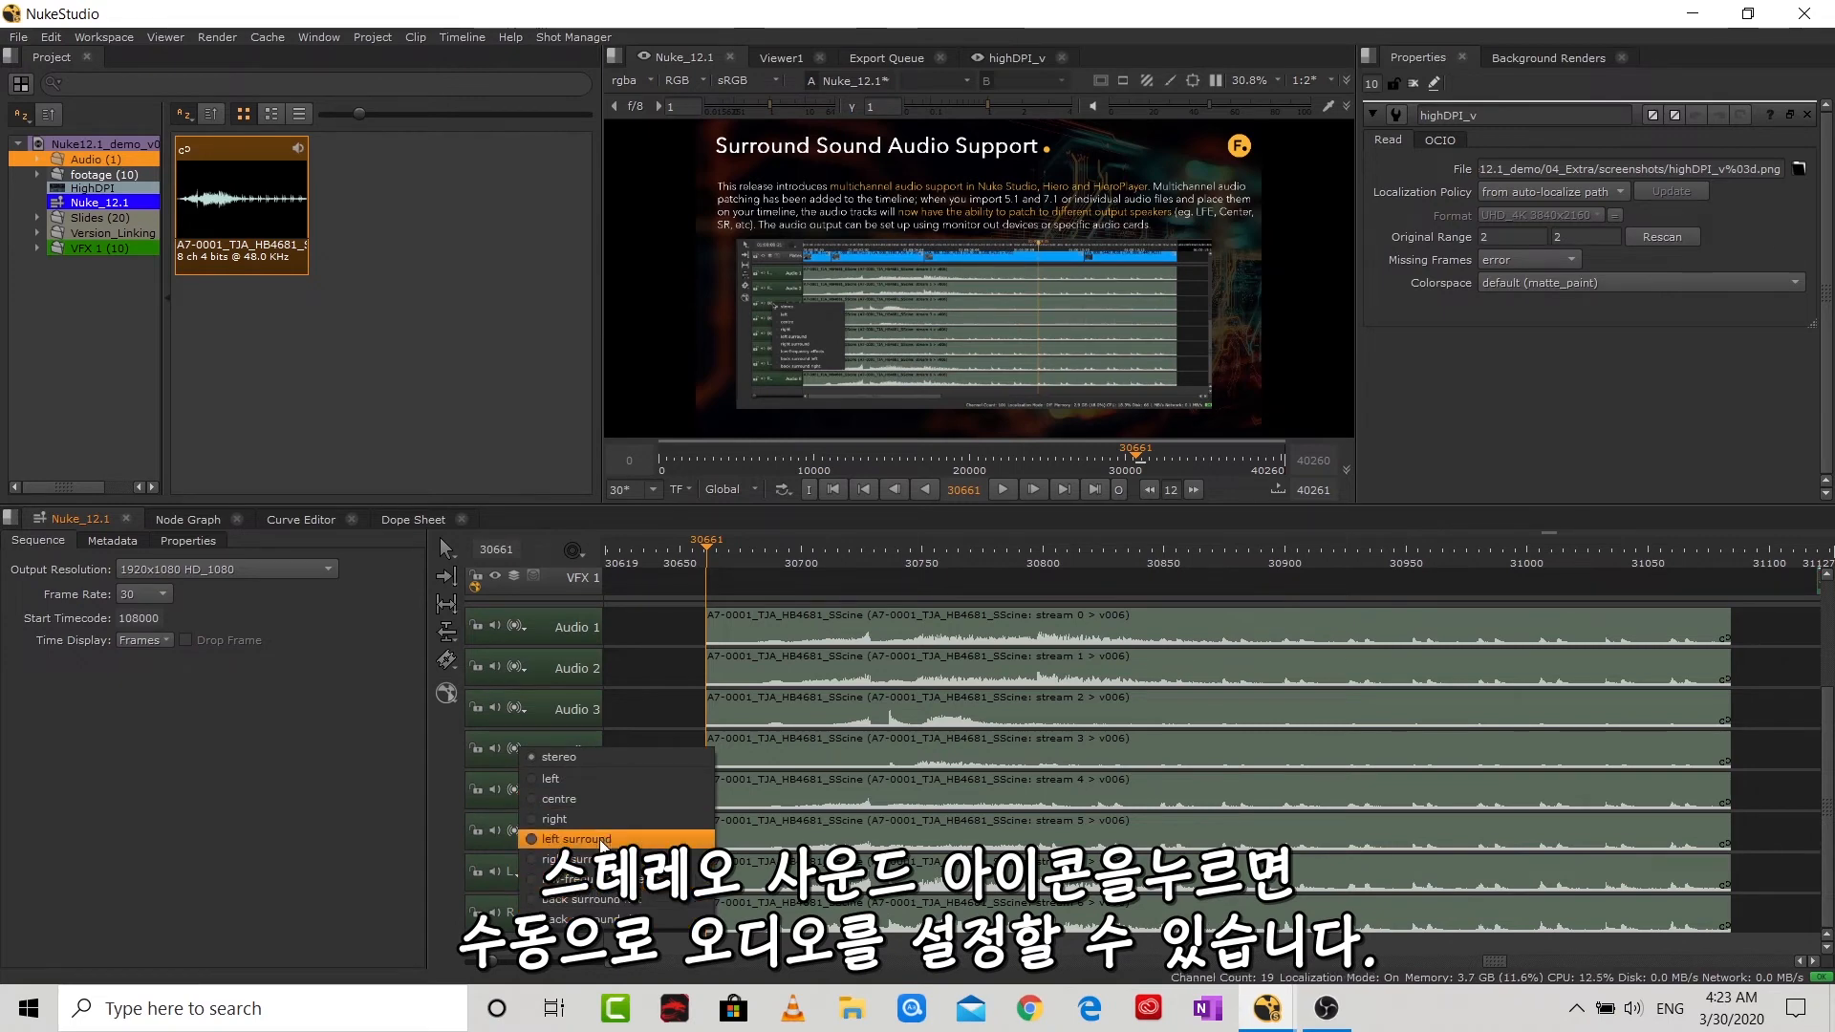
left_click(573, 879)
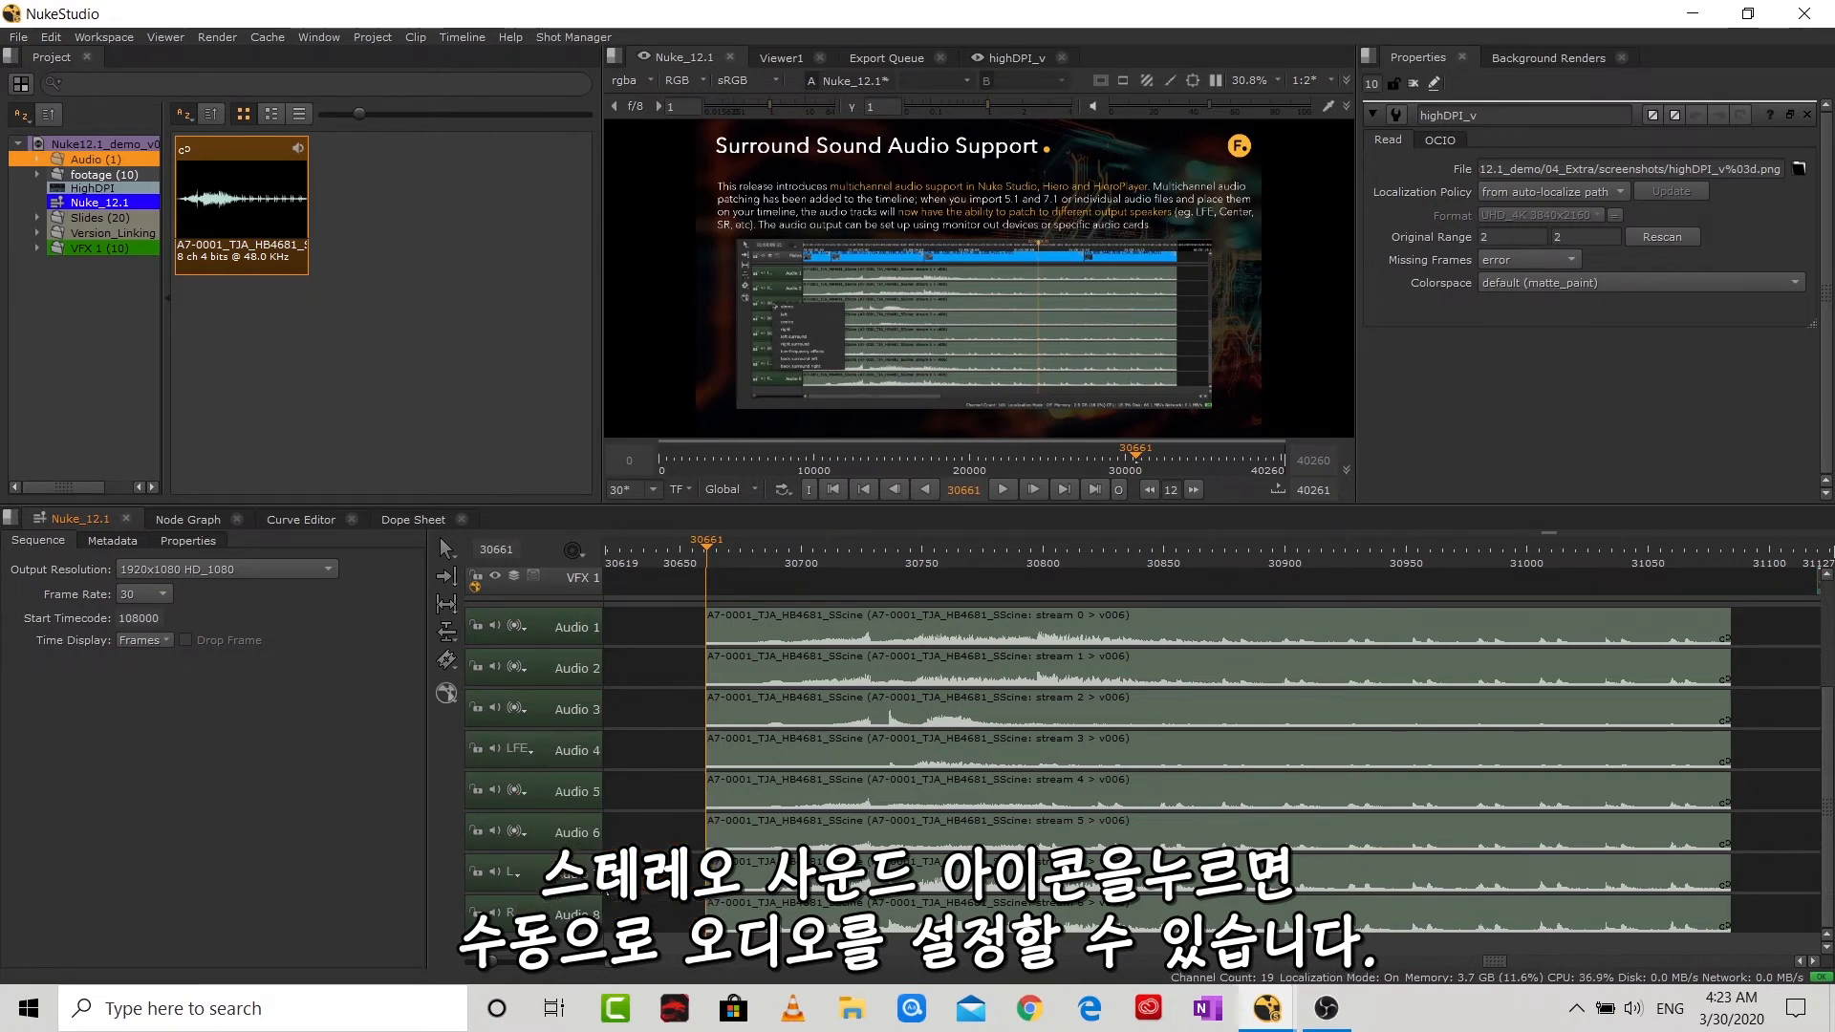
- Assign track Audio 1 to left surround, Audio 2 to right surround and Audio 3 to centre
left_click(519, 625)
left_click(537, 714)
left_click(518, 667)
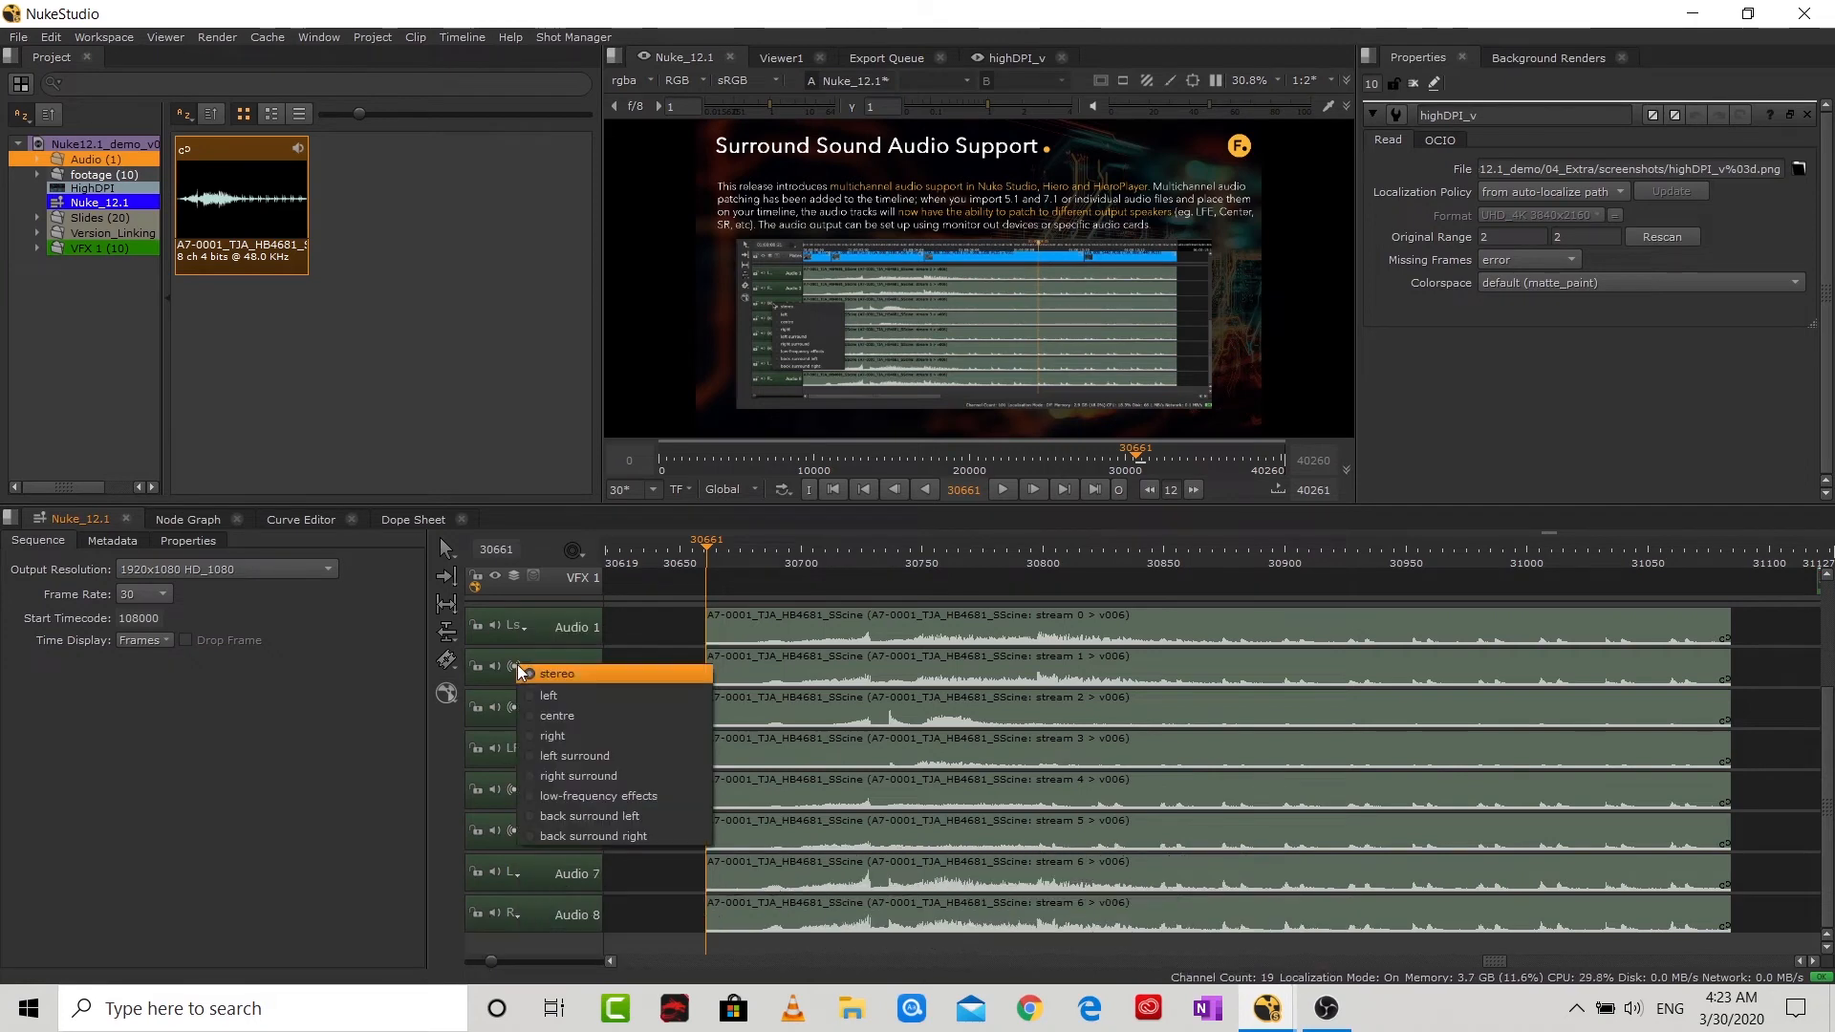
left_click(541, 776)
left_click(518, 708)
left_click(537, 759)
- Assign track Audio 5 to back surround left and Audio 6 to back surround right
left_click(517, 789)
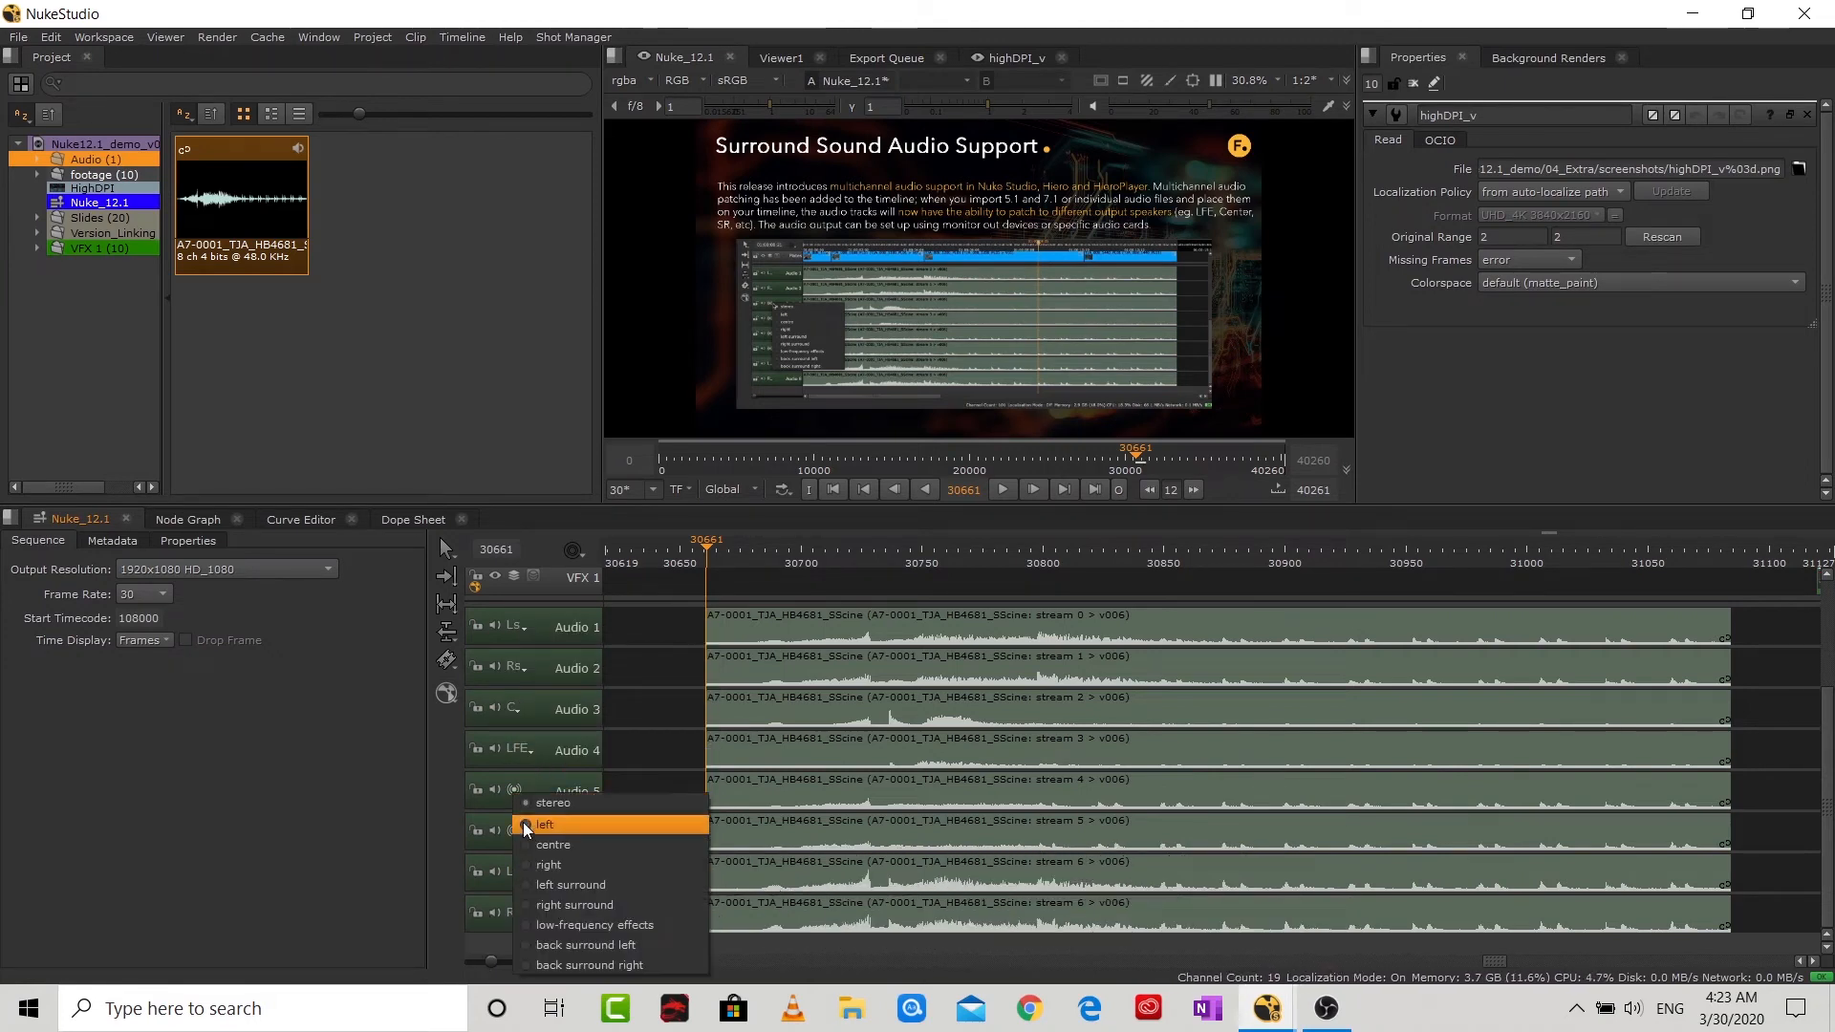
left_click(554, 947)
left_click(516, 832)
left_click(564, 971)
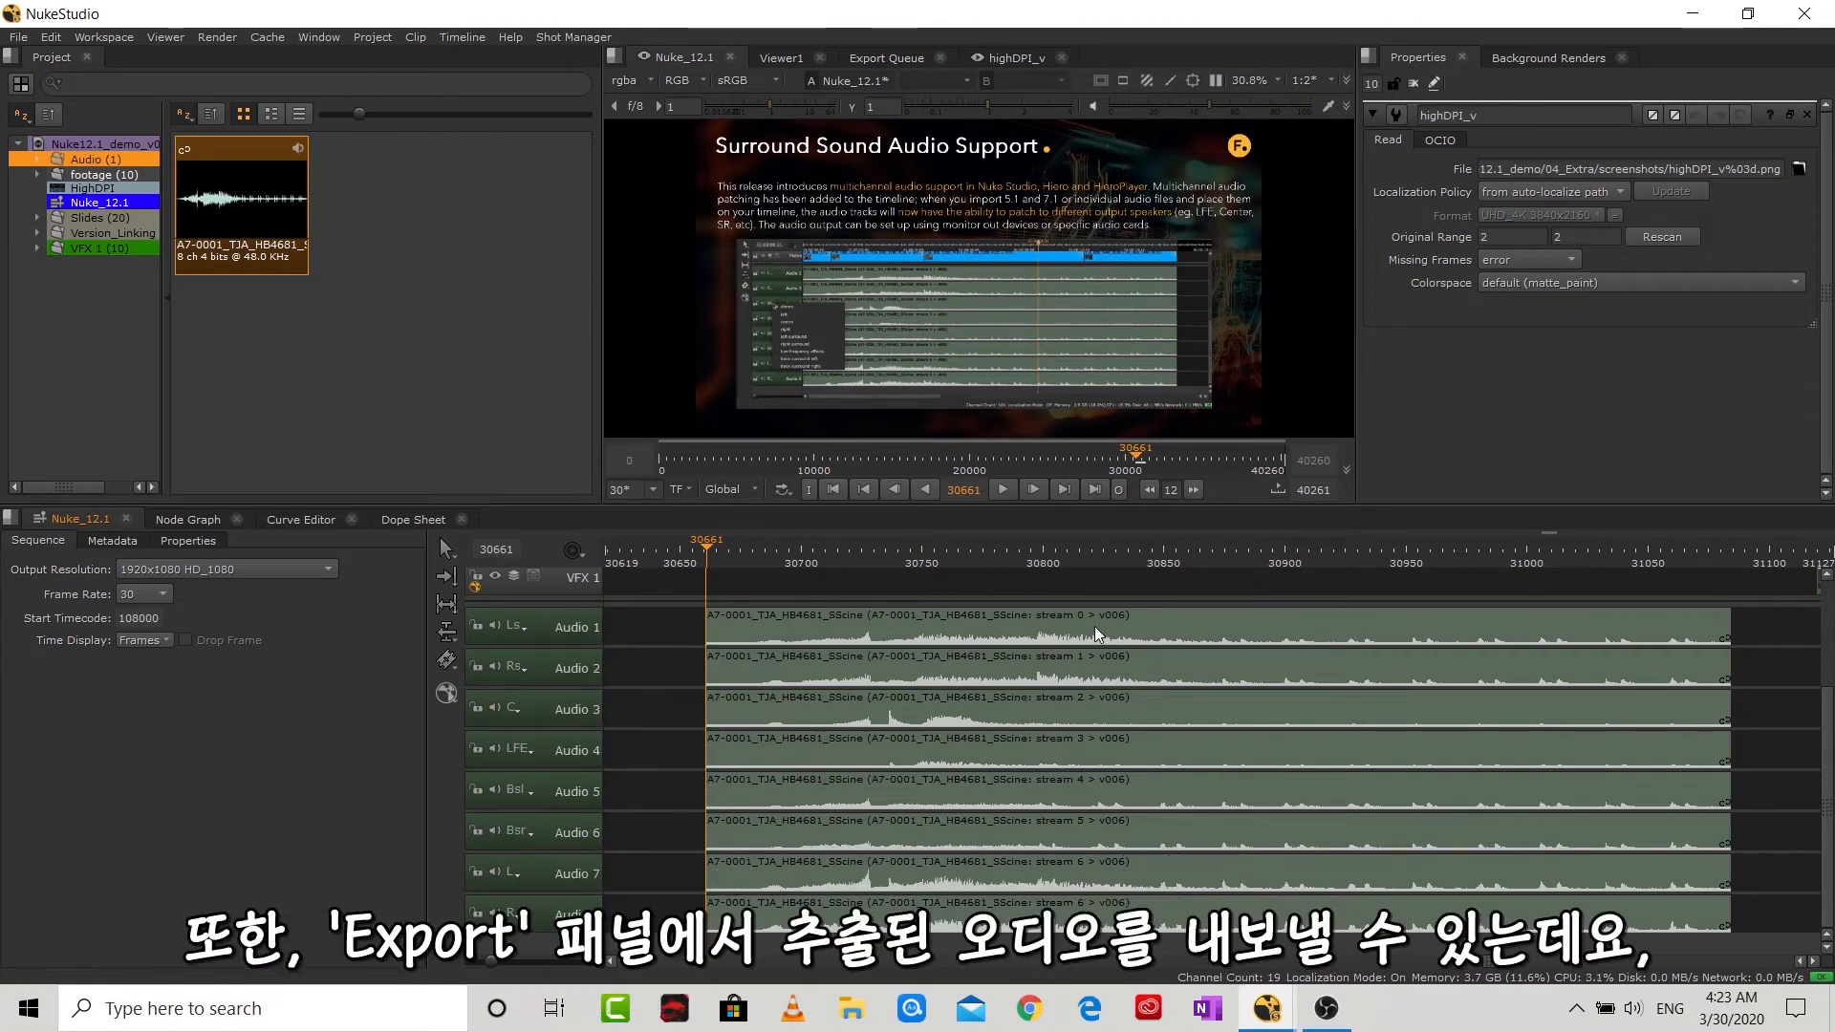
- Select the linked audio items on all eight tracks and open their export settings
left_click(1093, 627)
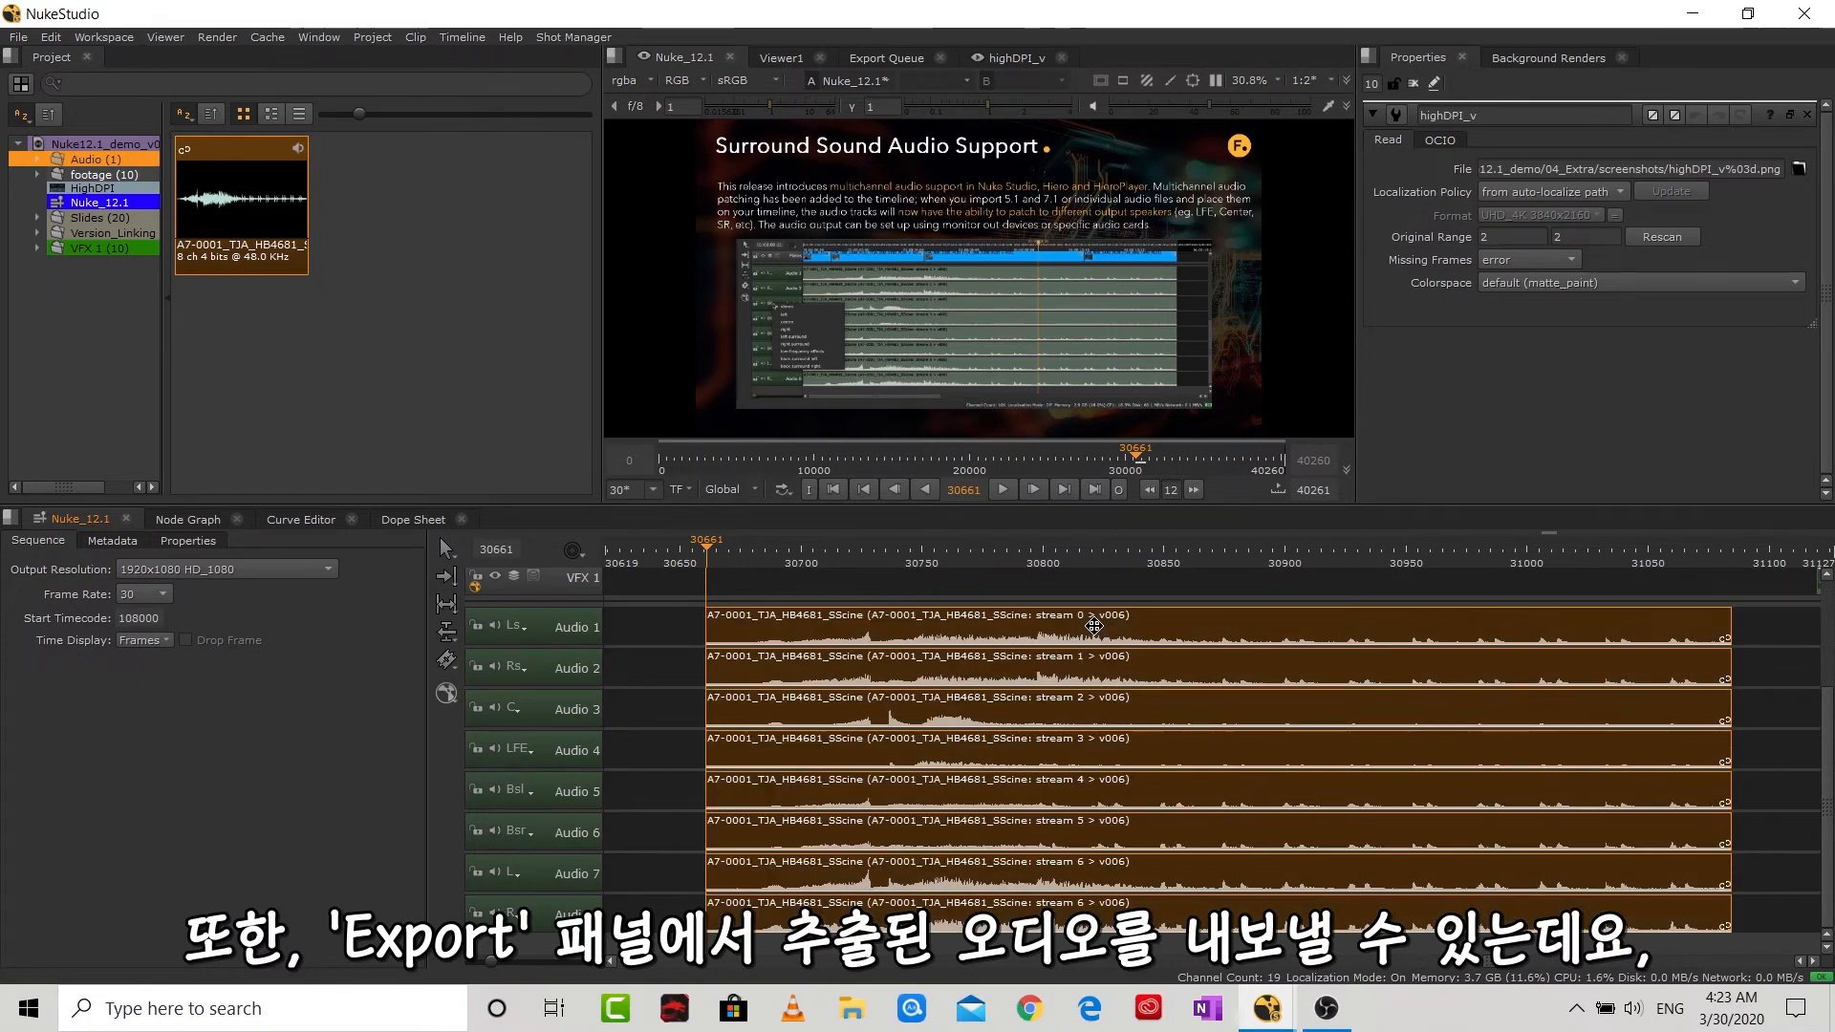
right_click(1094, 631)
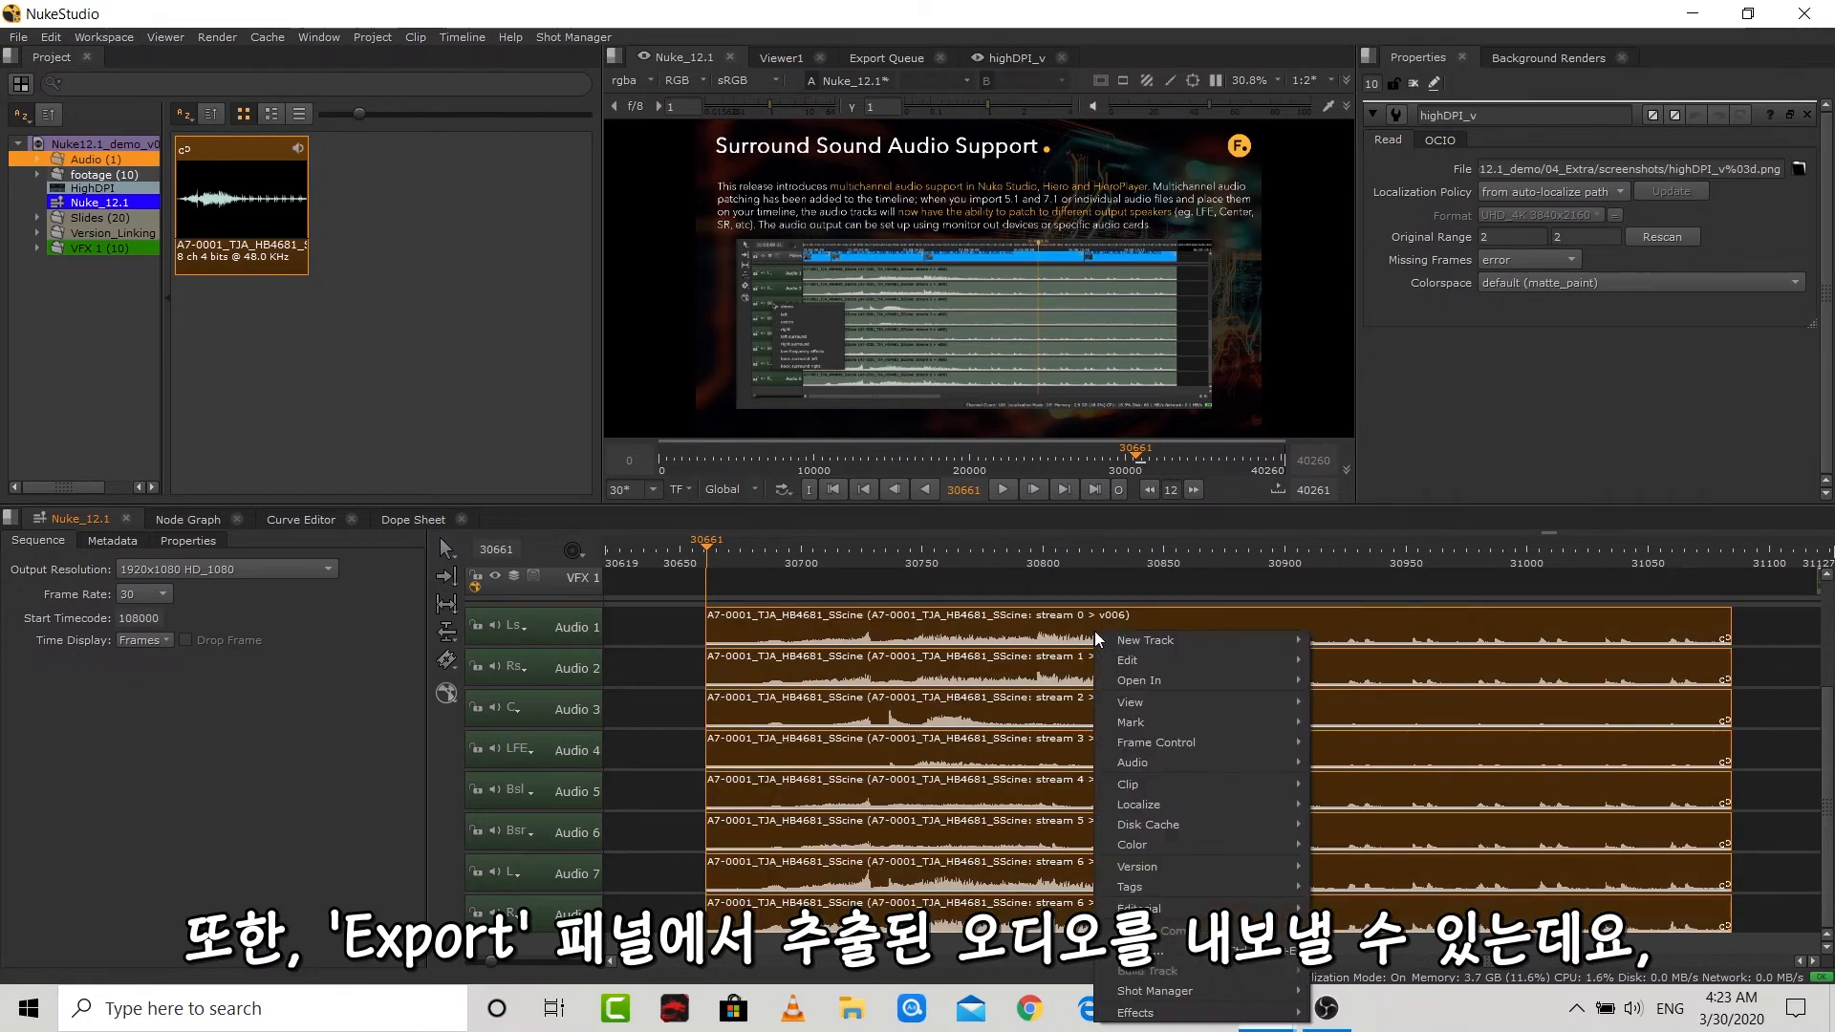
left_click(1191, 950)
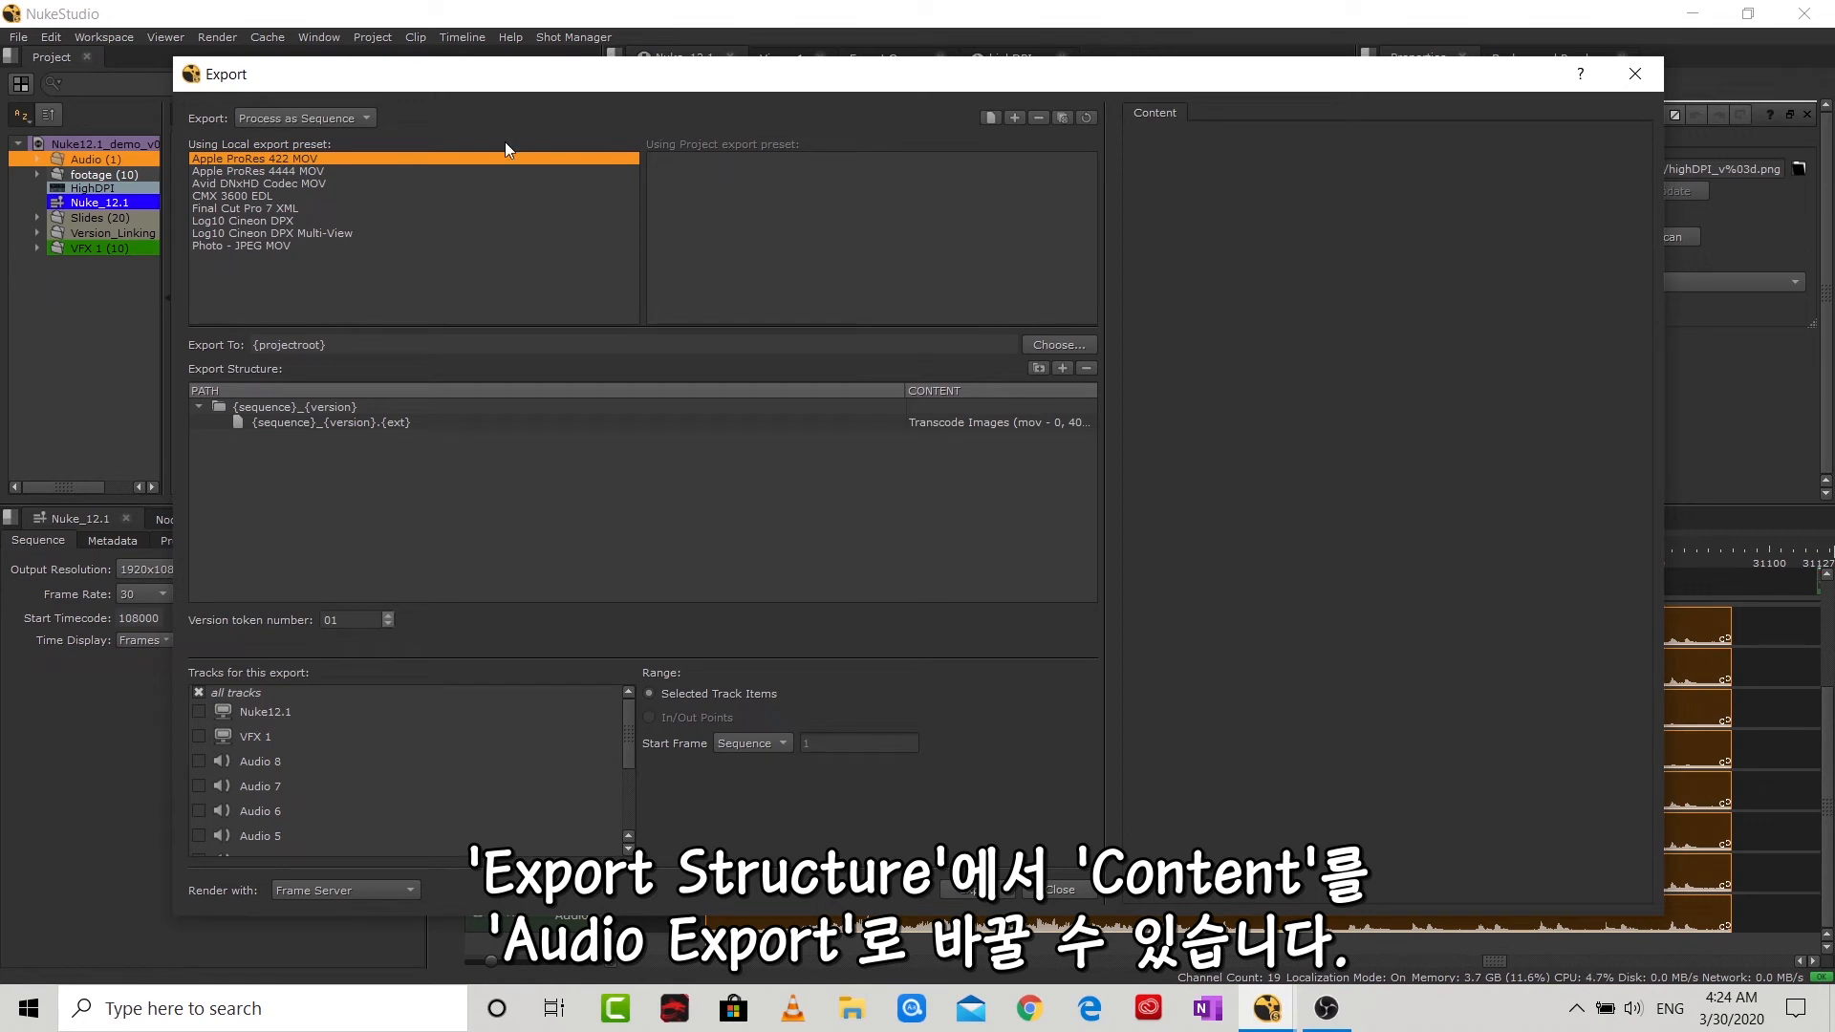
- Change the export structure's content to Audio Export, and look through the available output channel options
left_click(995, 421)
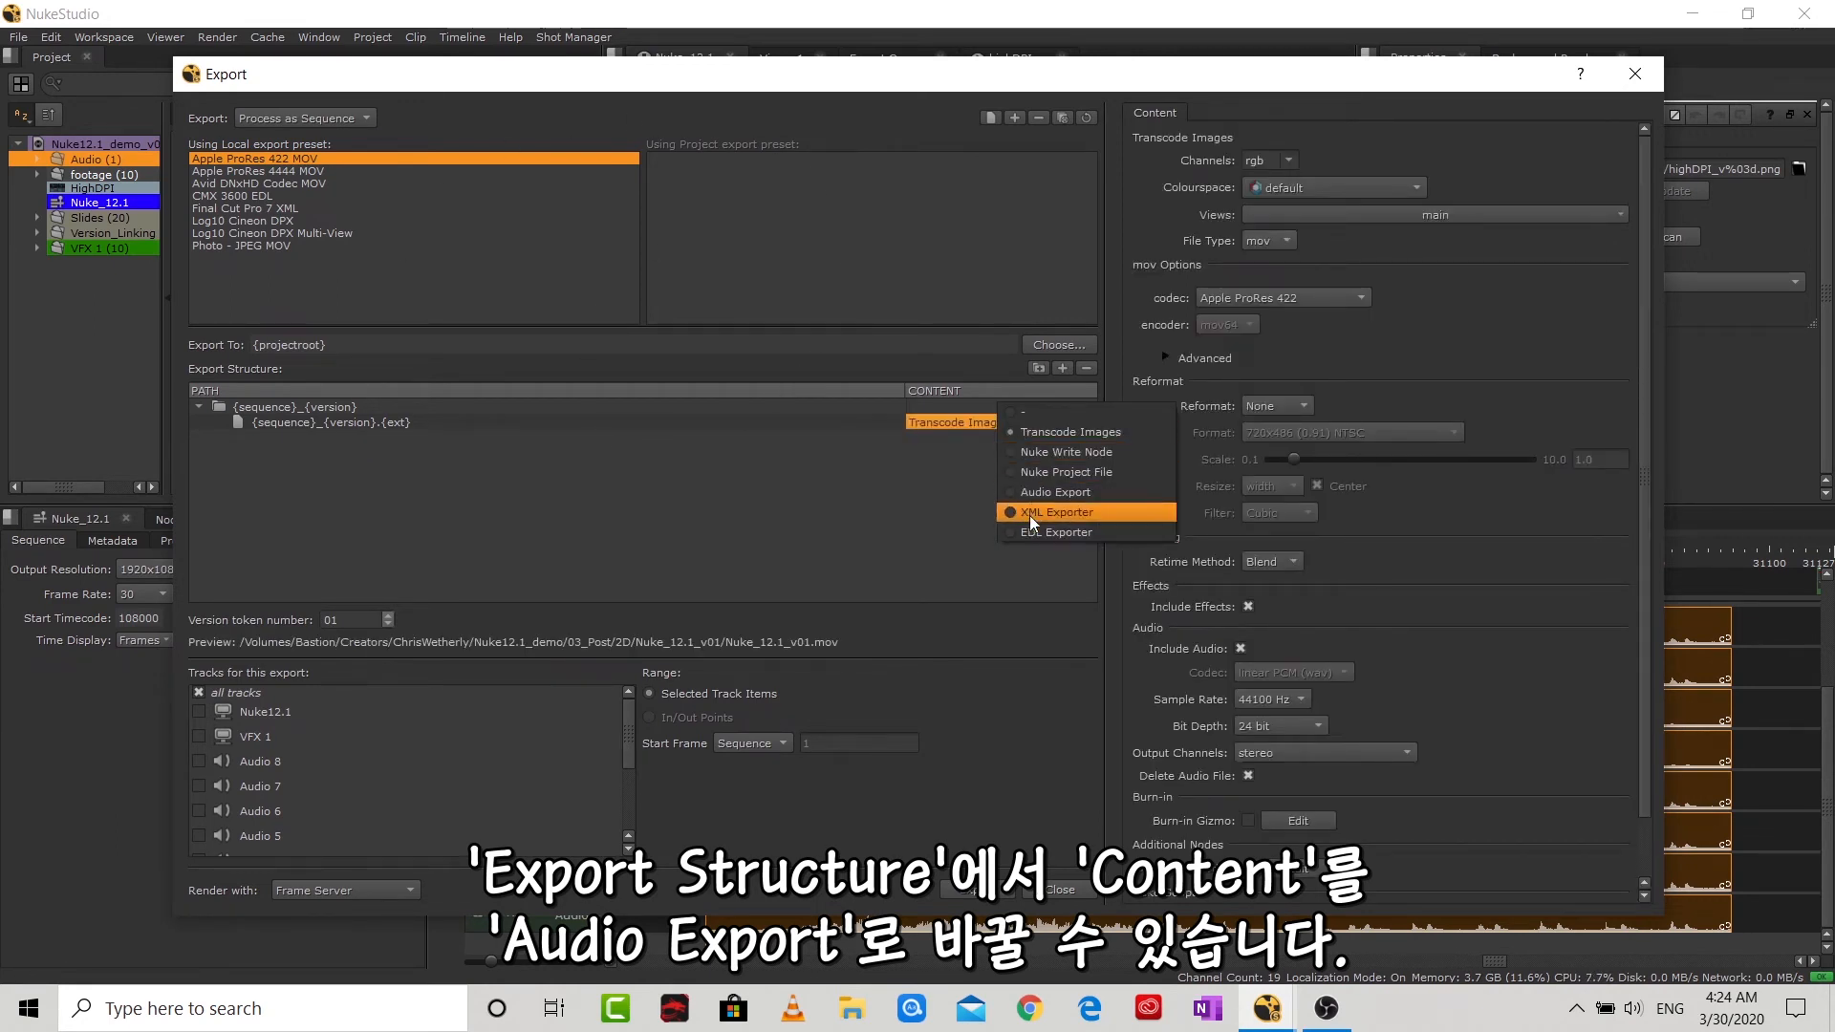
left_click(1033, 491)
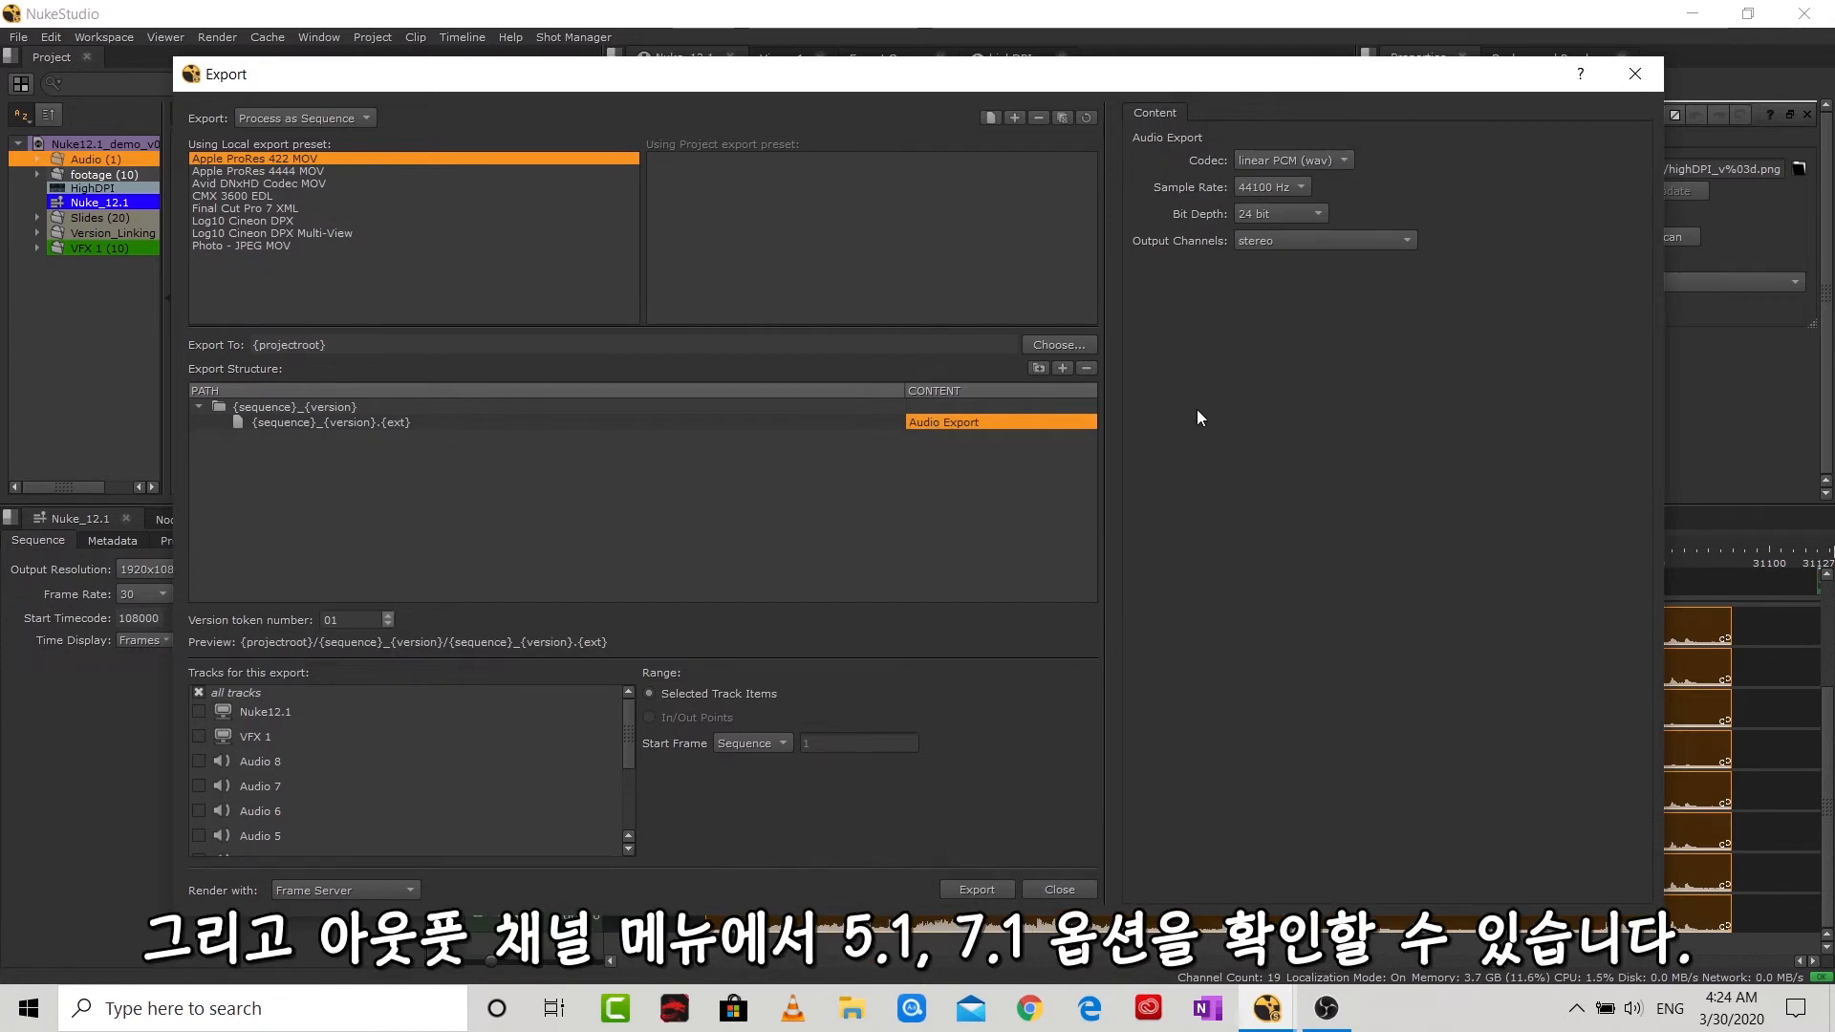
left_click(1333, 241)
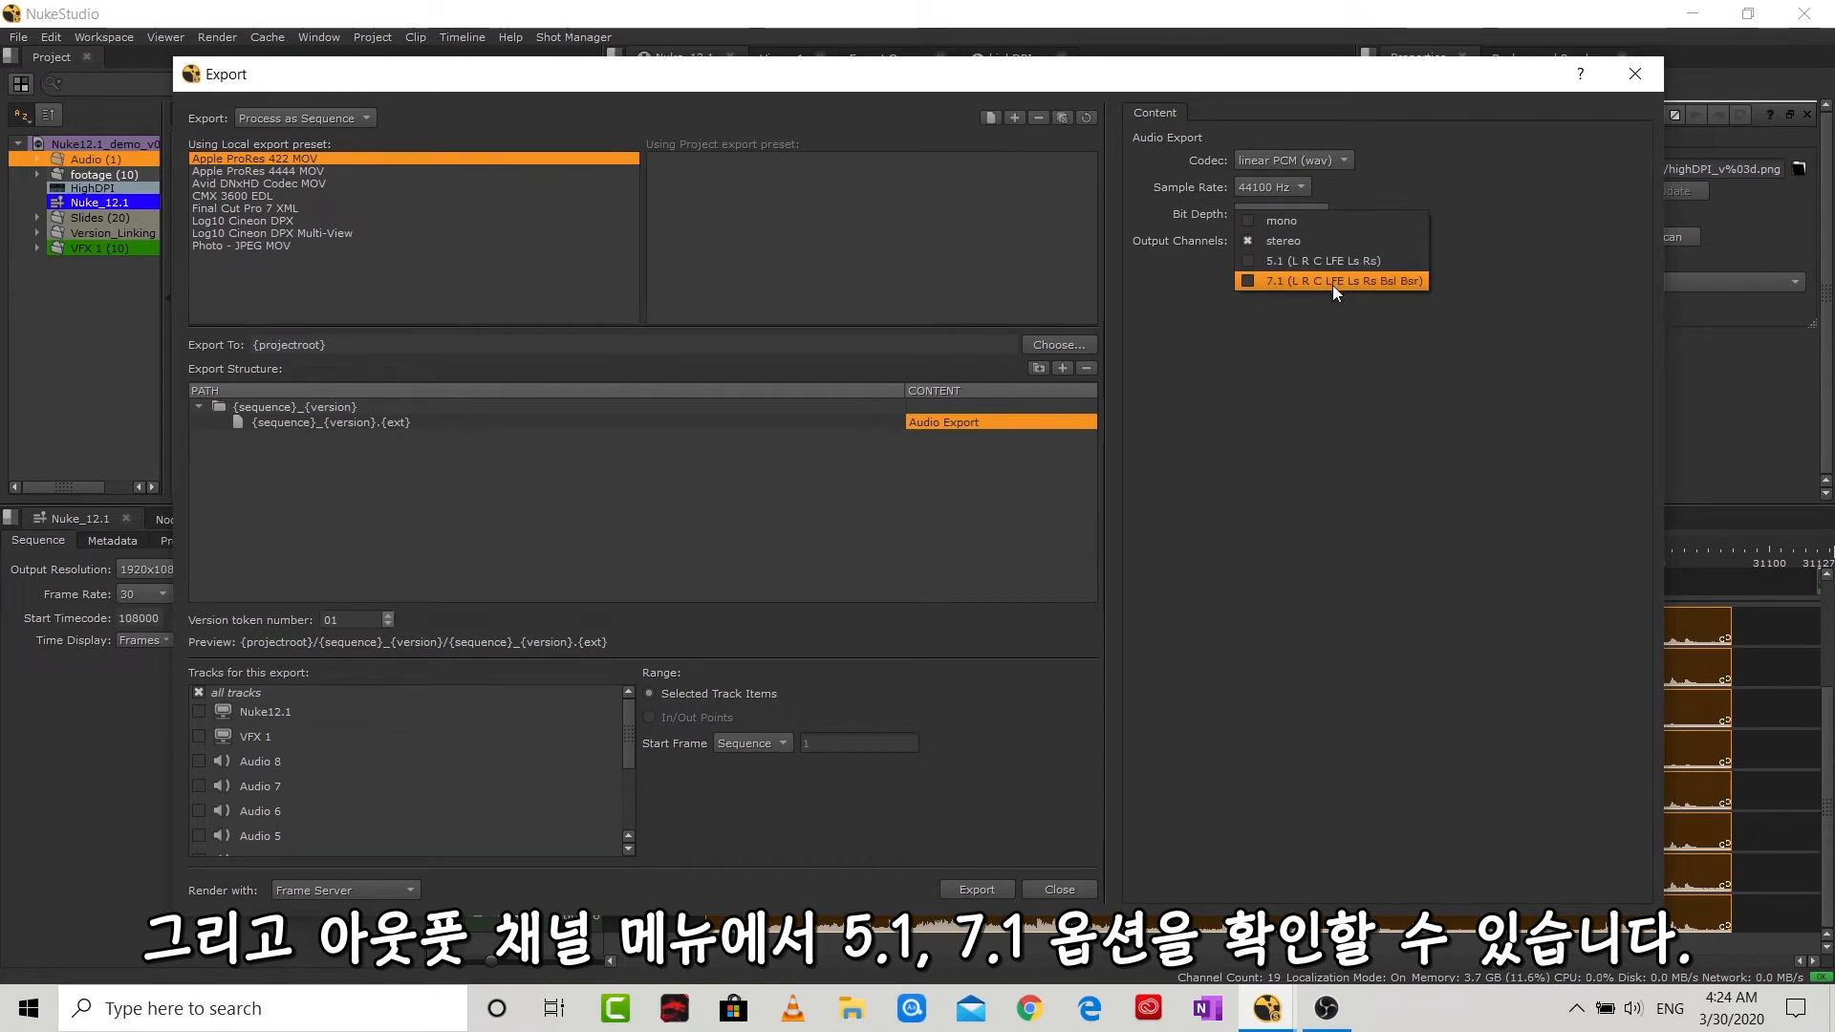
left_click(1296, 388)
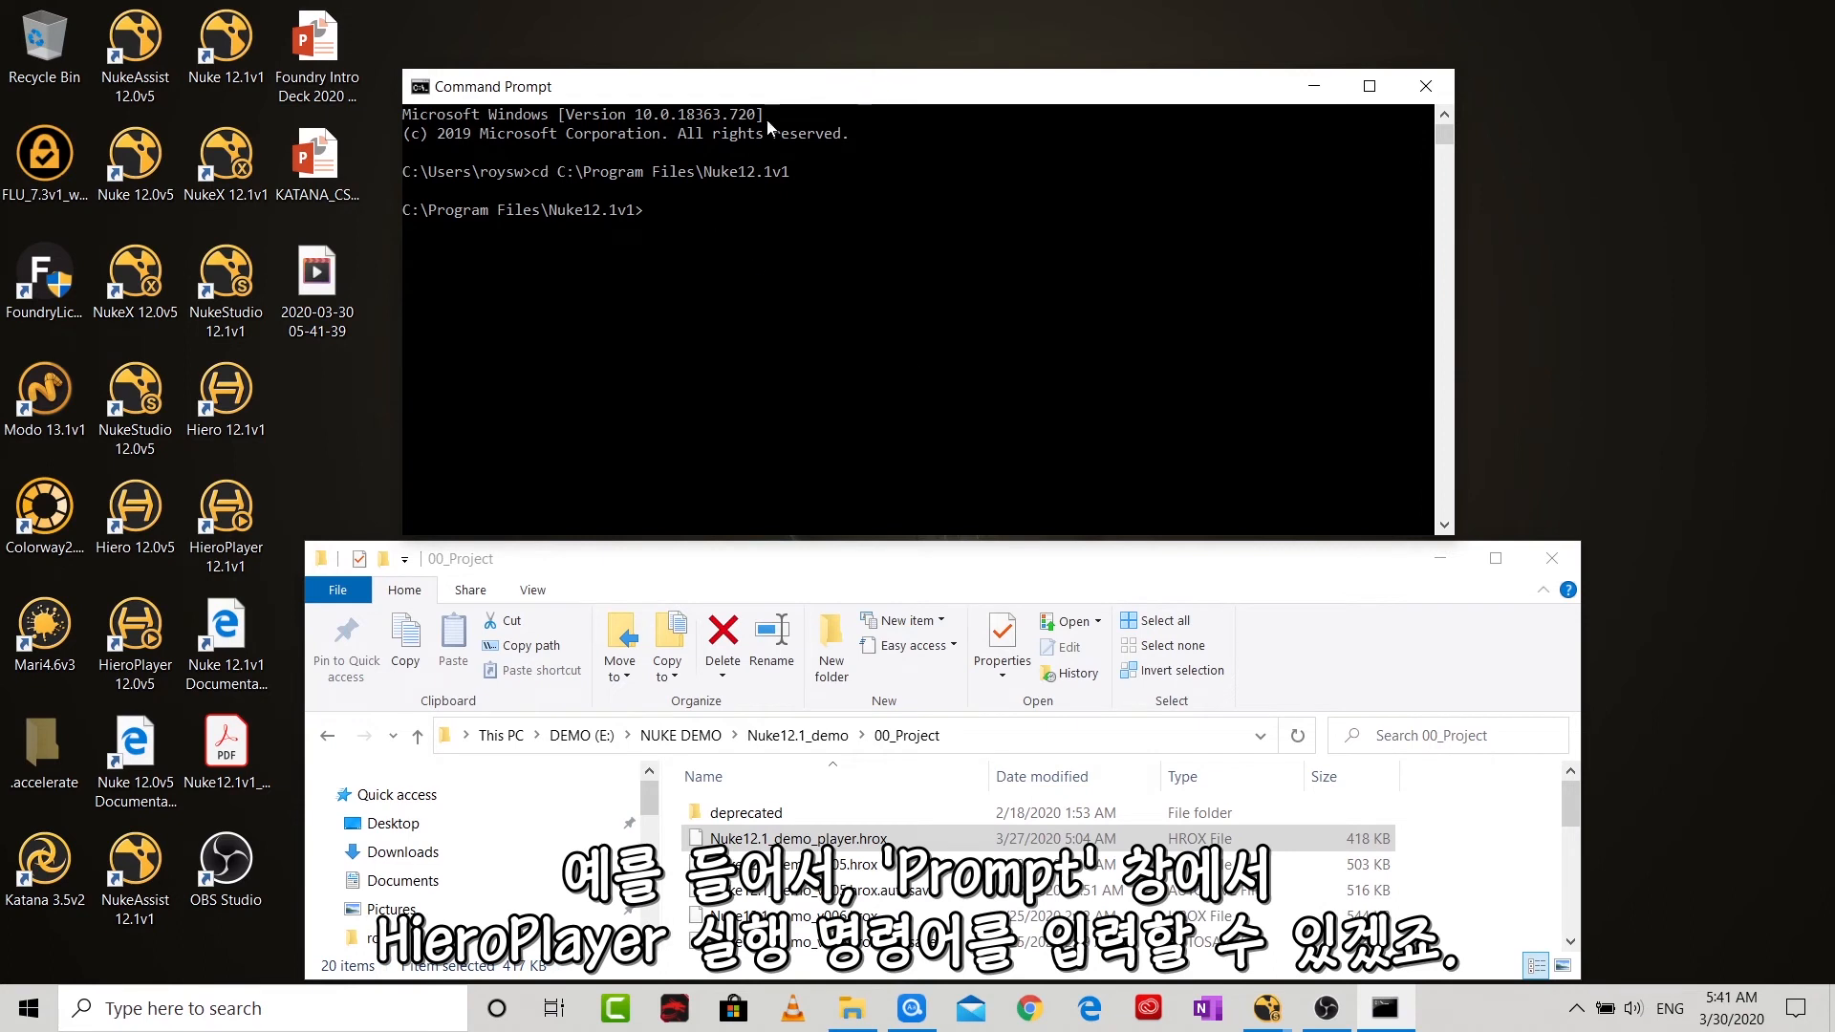
- In the Command Prompt, run nuke12.1 --player with the path of Nuke12.1_demo_player.hrox from 00_Project, and dismiss HieroPlayer's locked-project notice
left_click(733, 210)
type("nuke1")
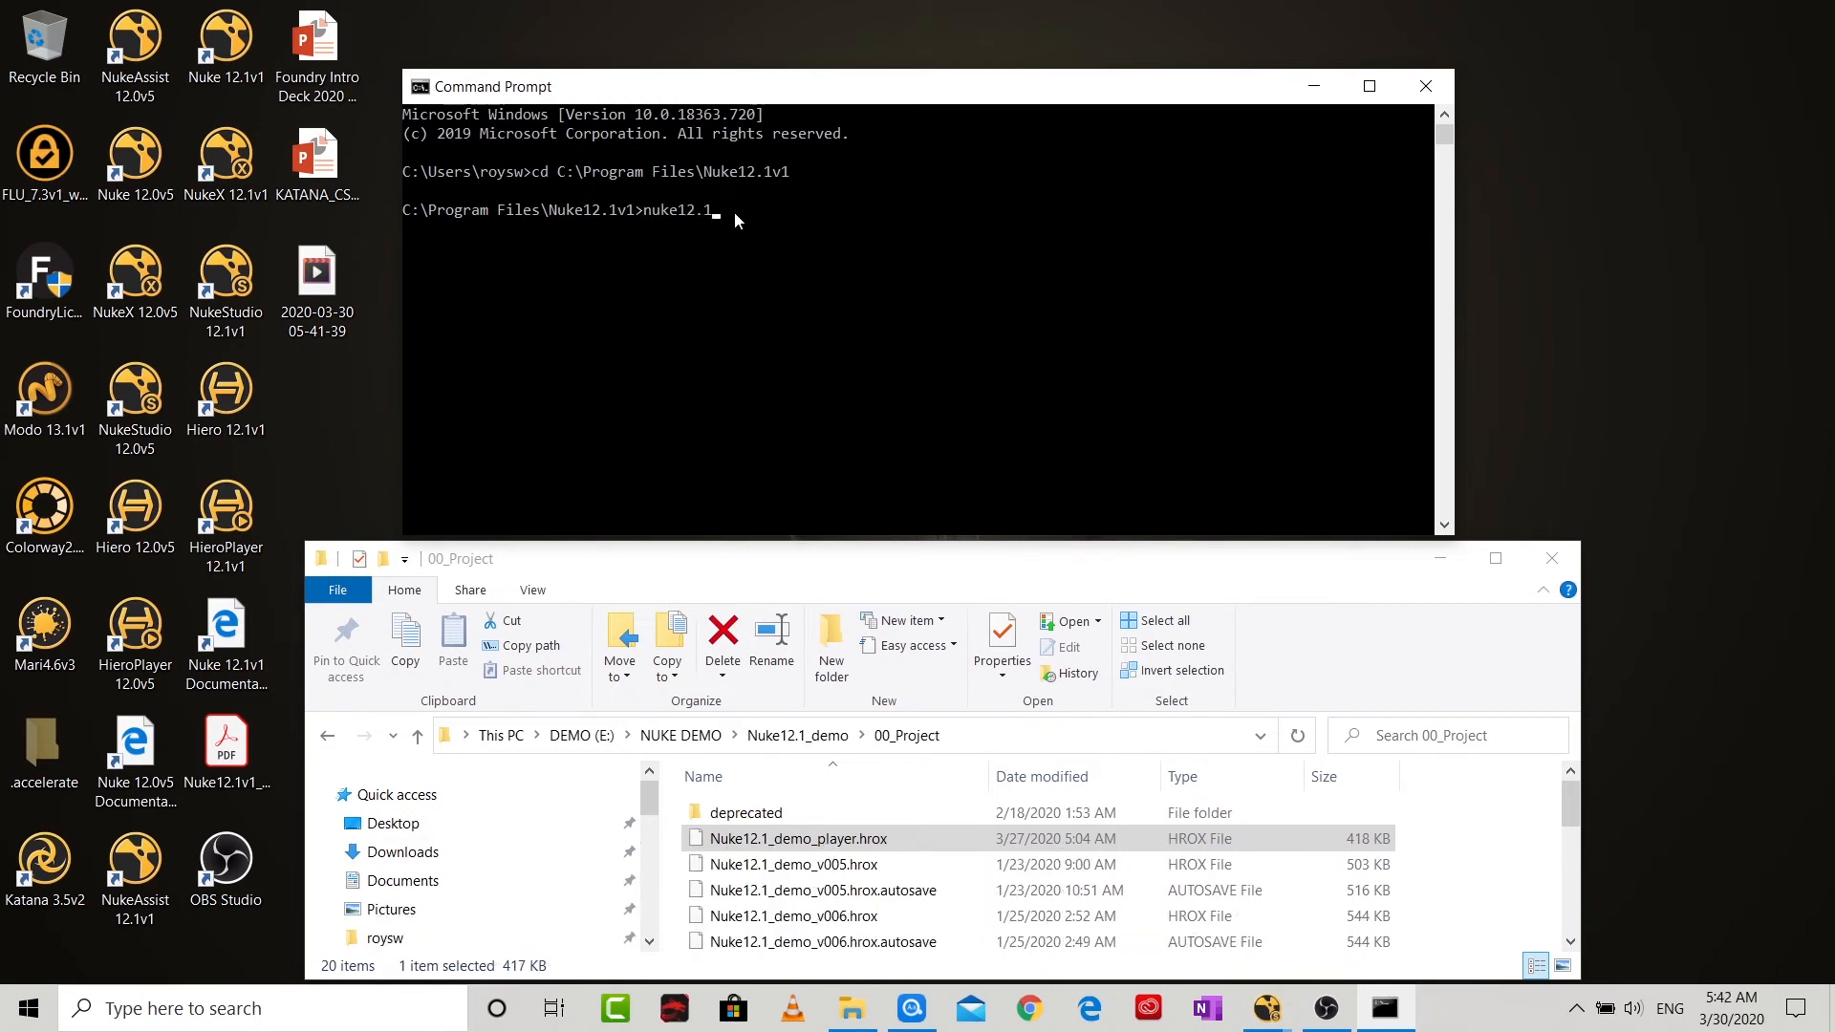
type("2.1 --player")
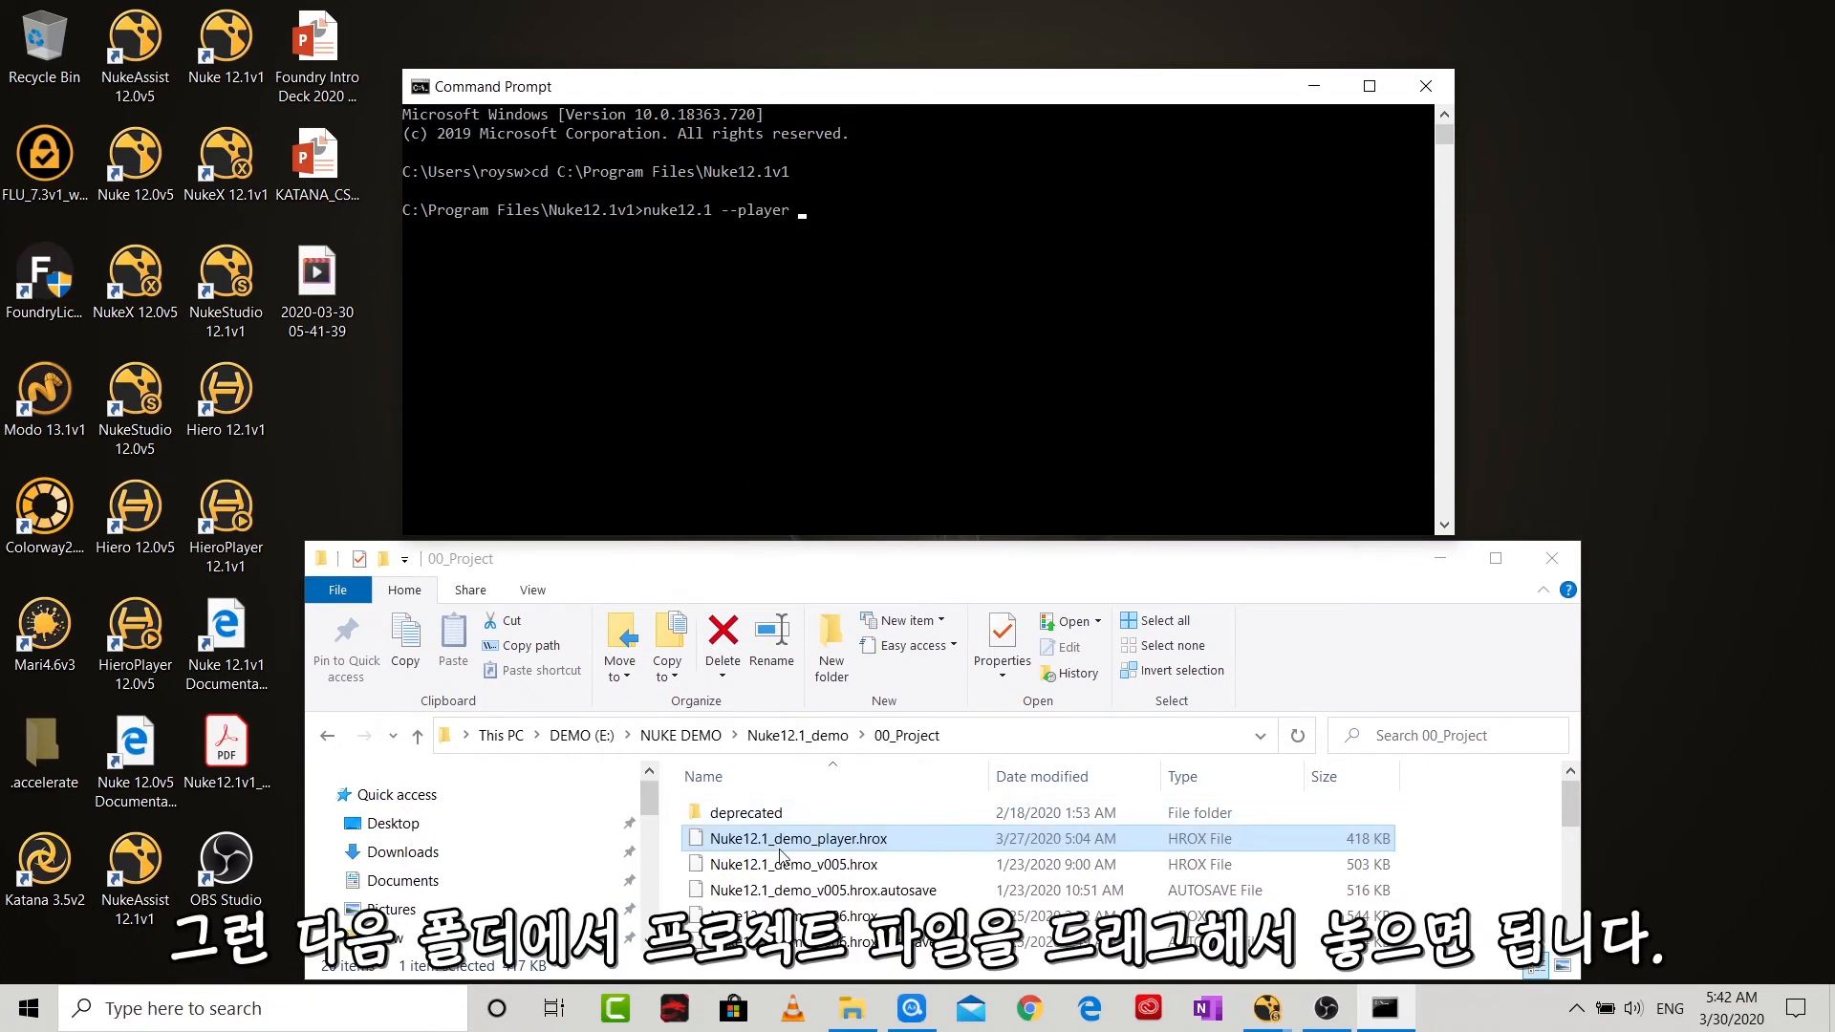
left_click_drag(780, 840, 857, 214)
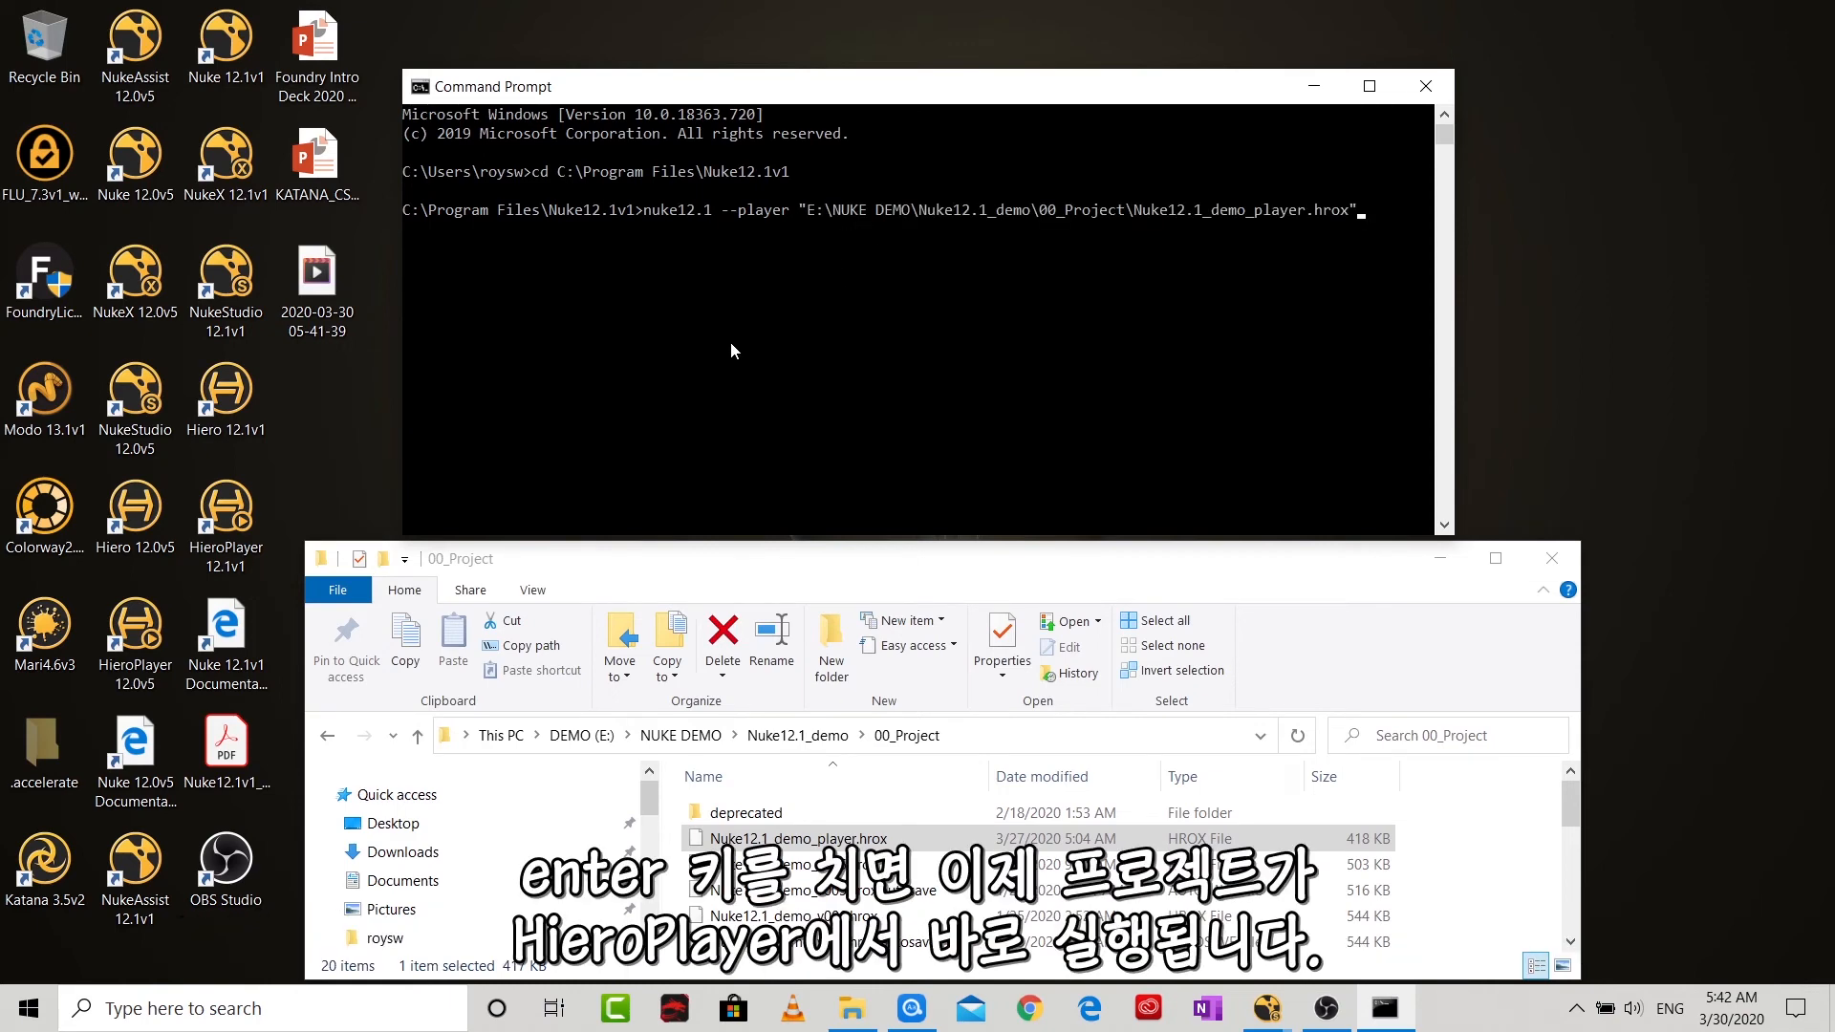
key("Return")
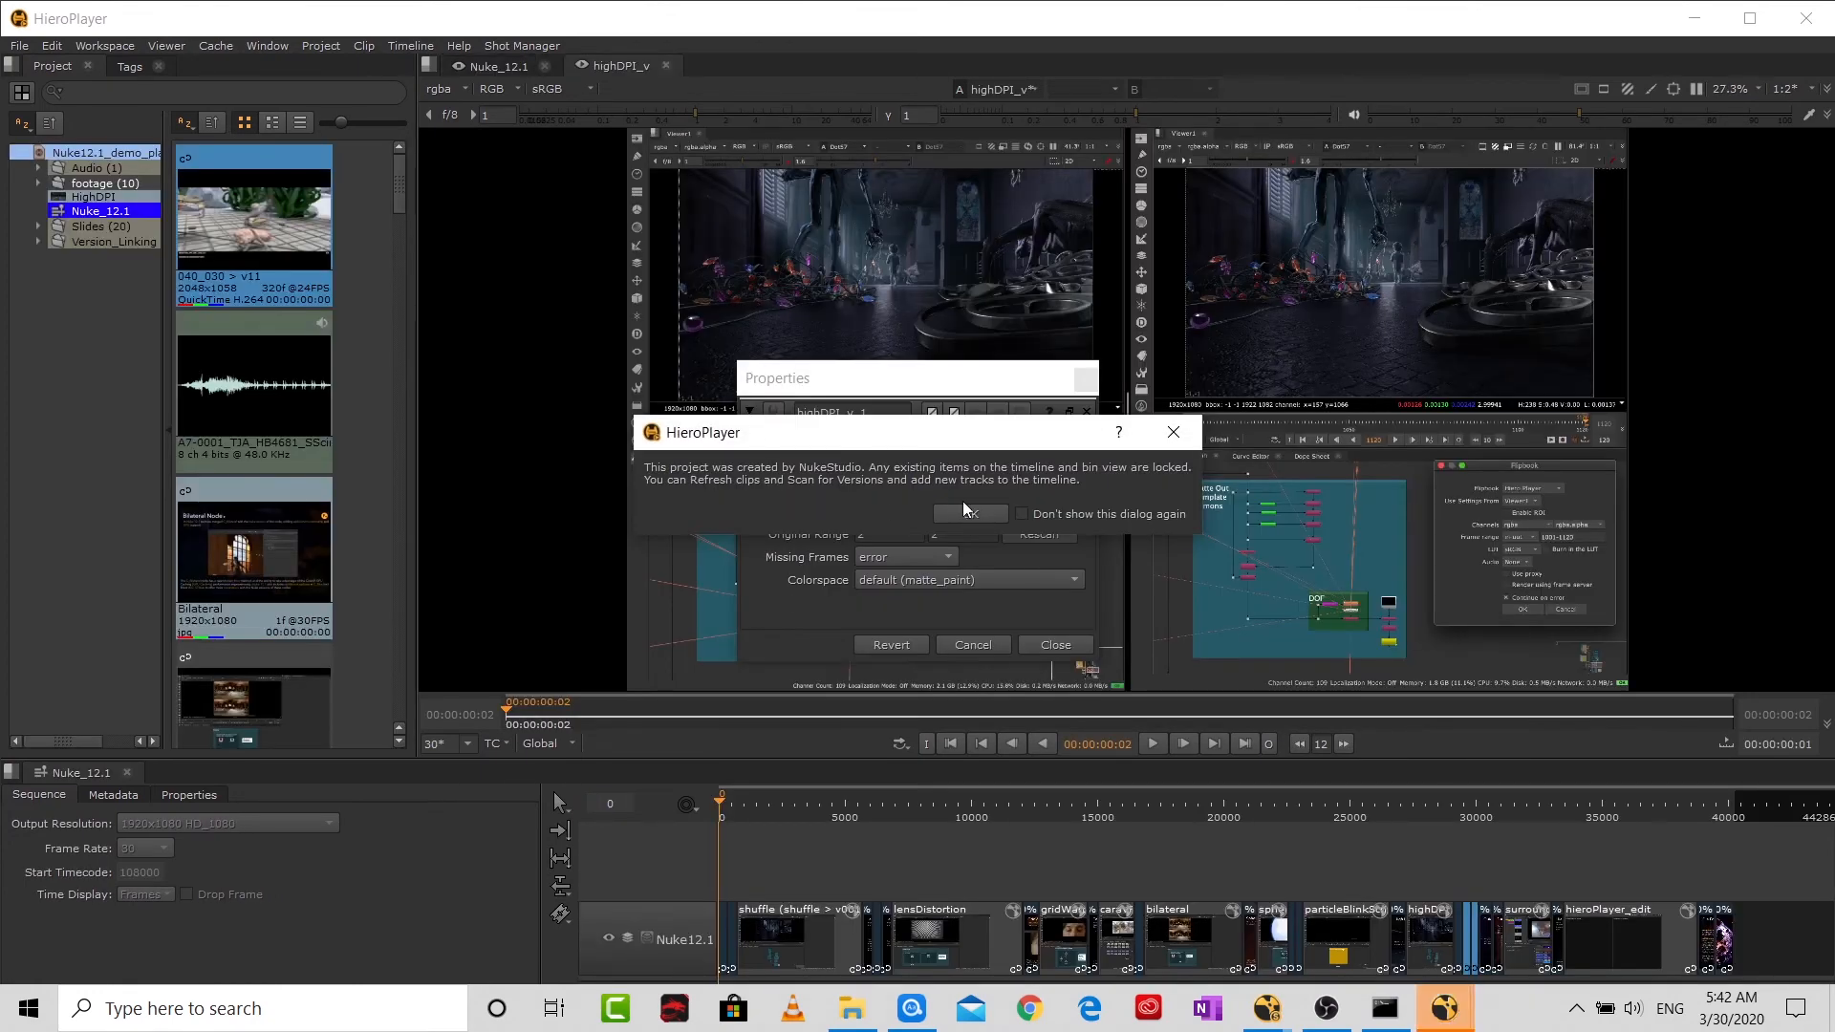
left_click(969, 513)
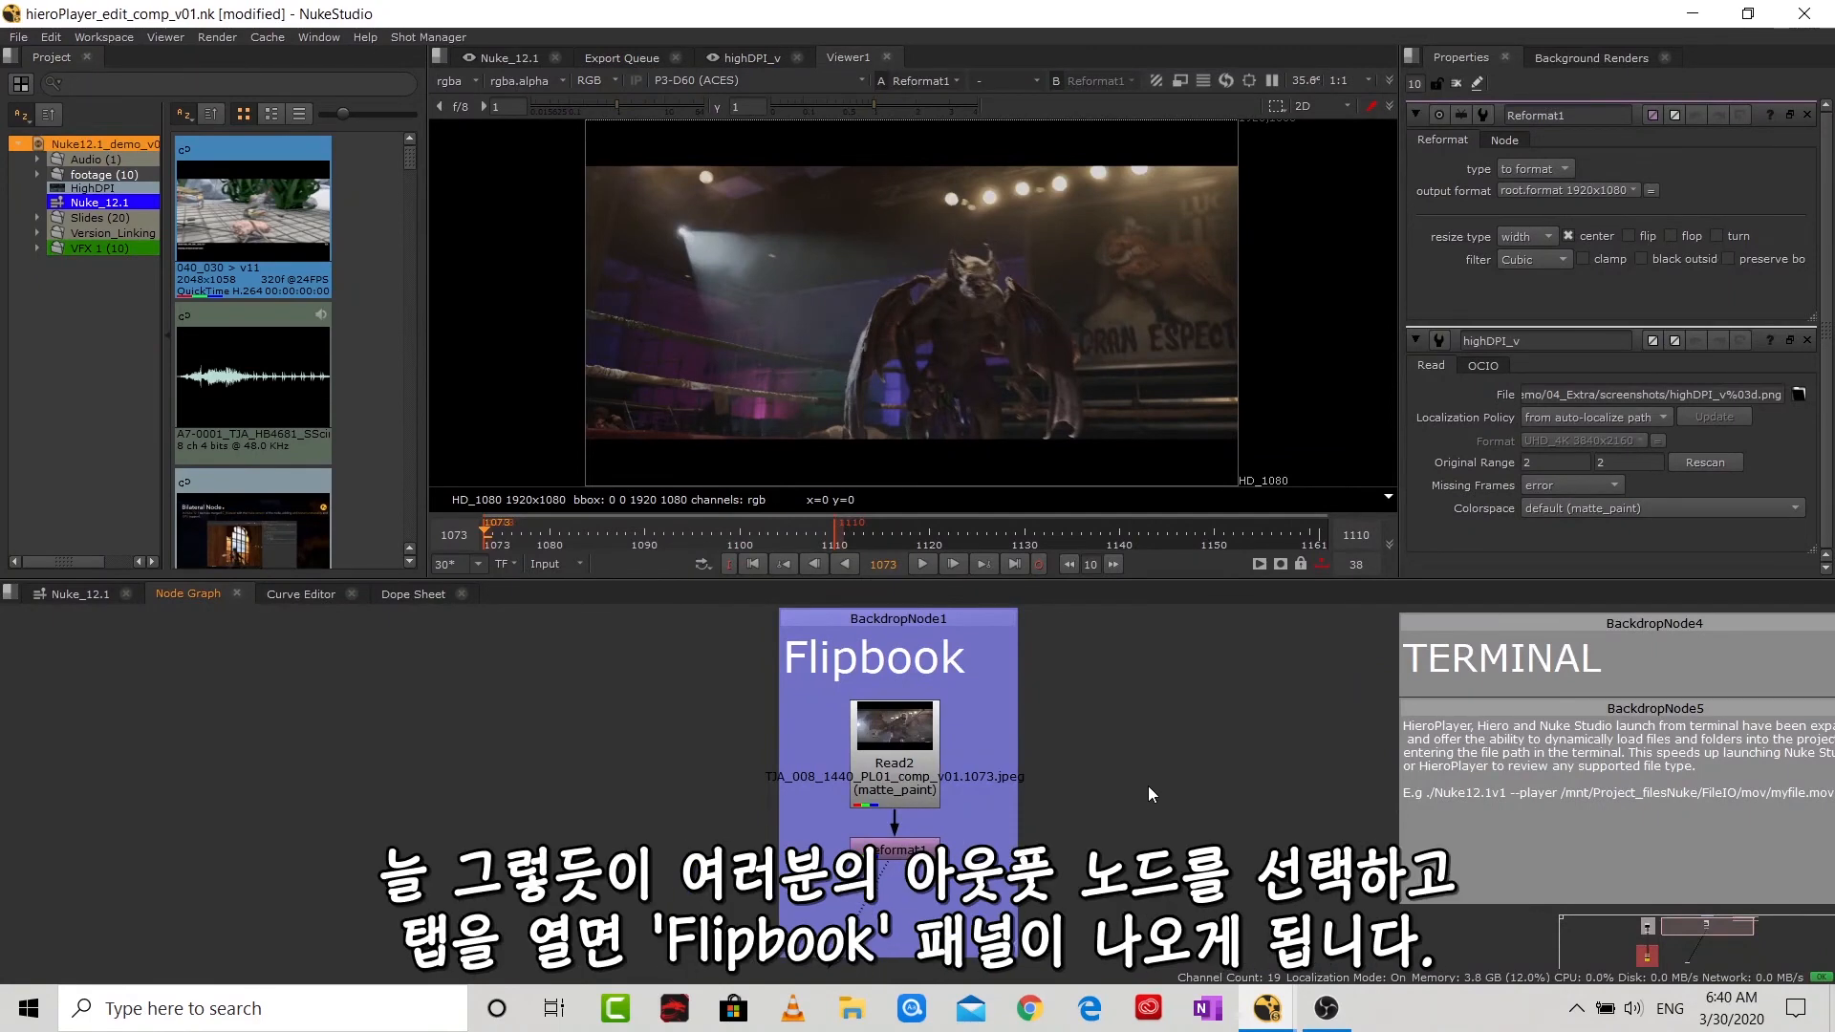
- Flipbook the Reformat1 node to Hiero Player for frames 1073-1110 with the sRGB (ACES) LUT
left_click(895, 849)
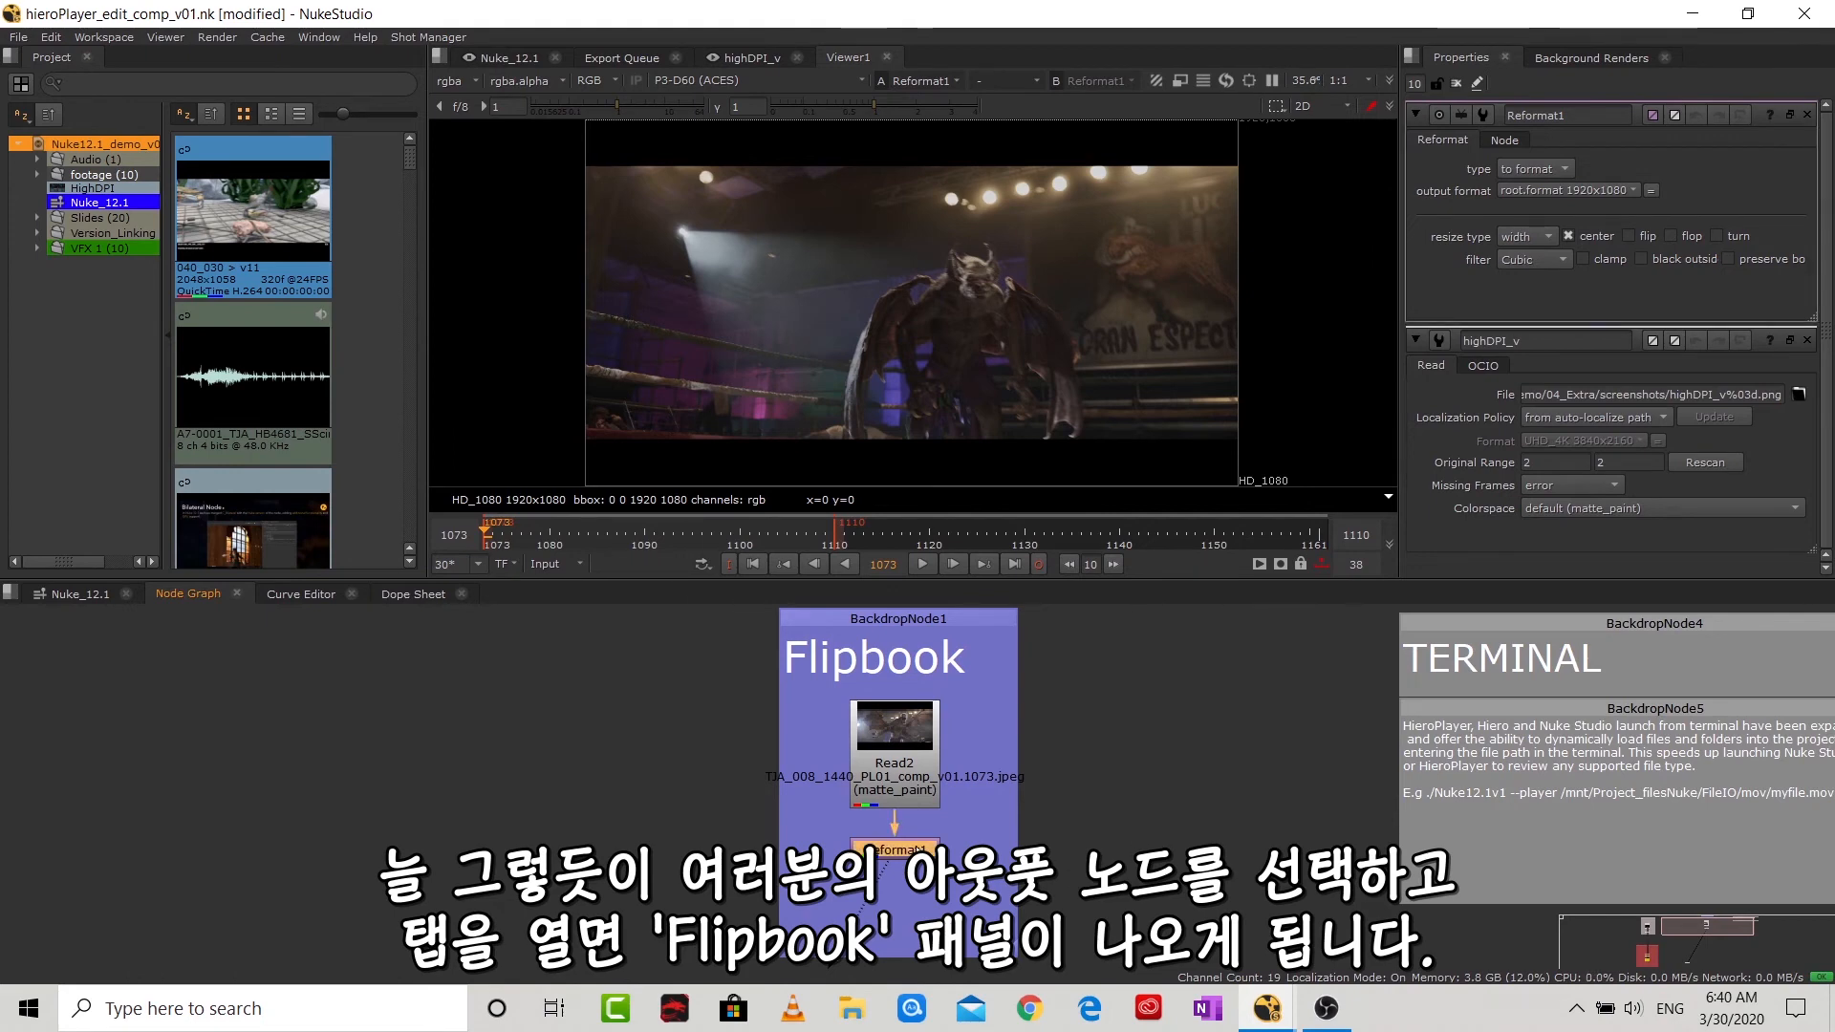
key("alt+f")
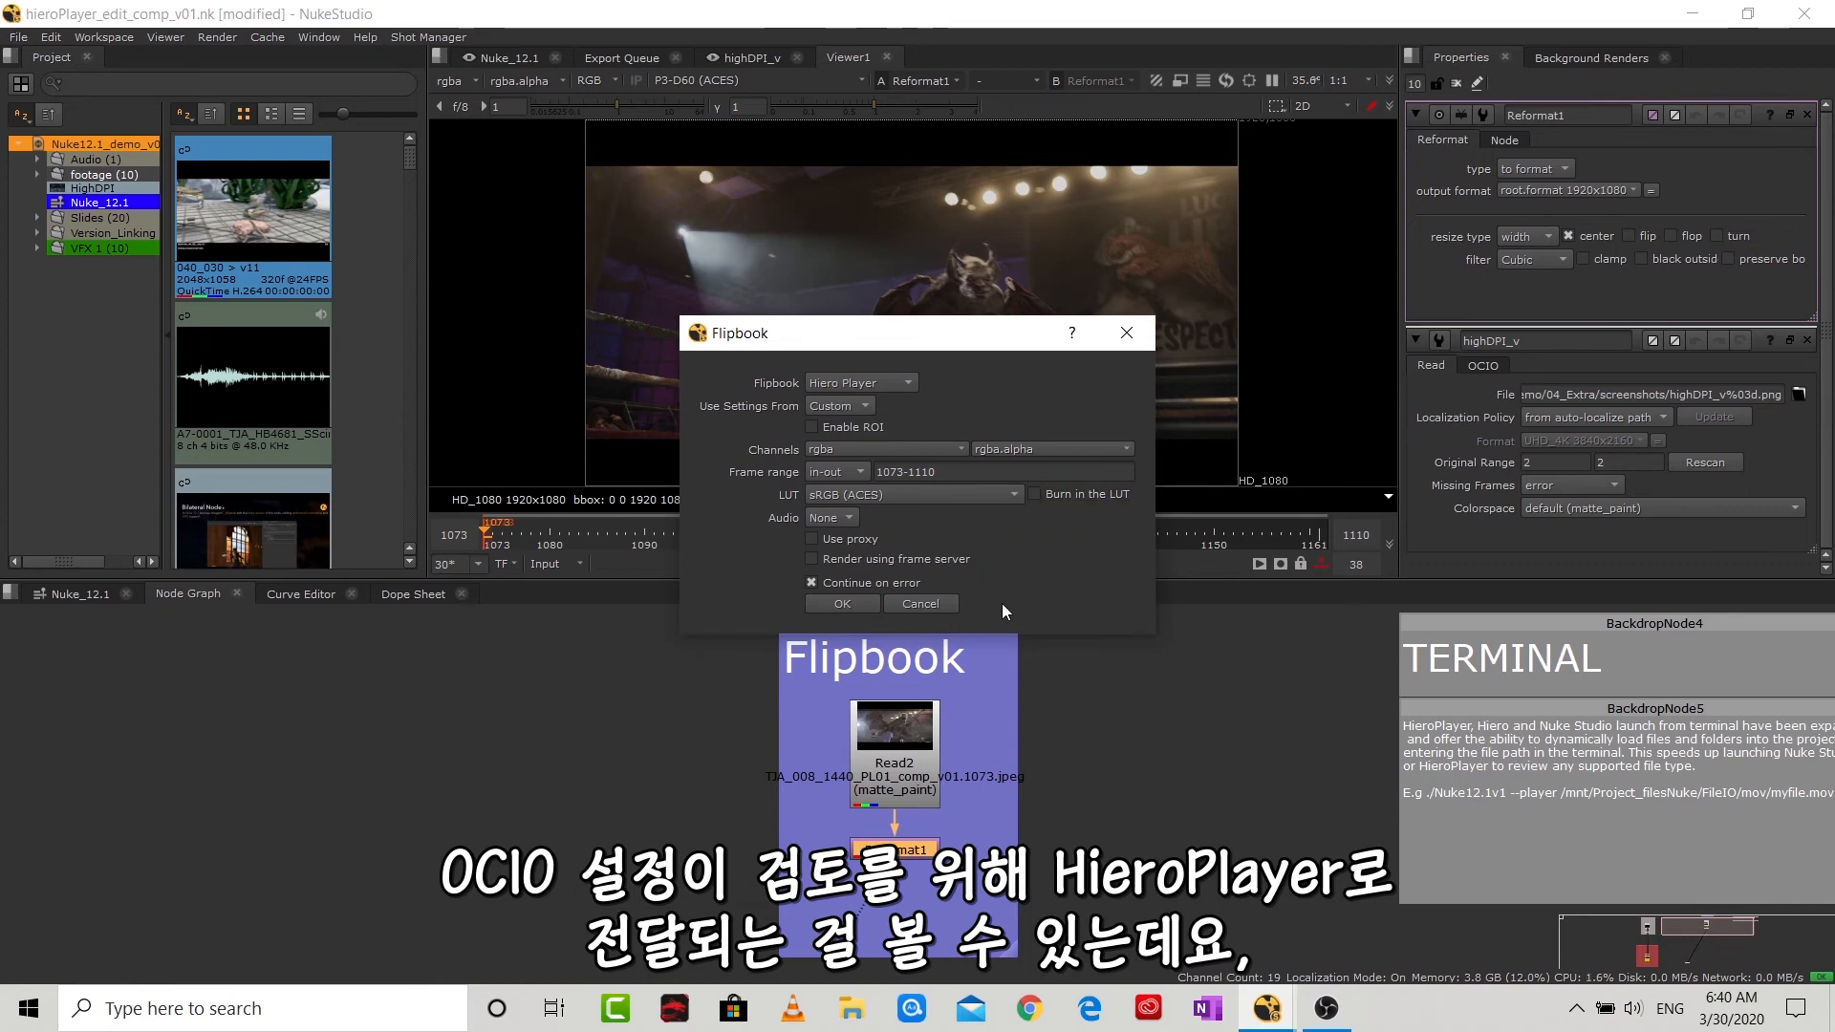
left_click(847, 606)
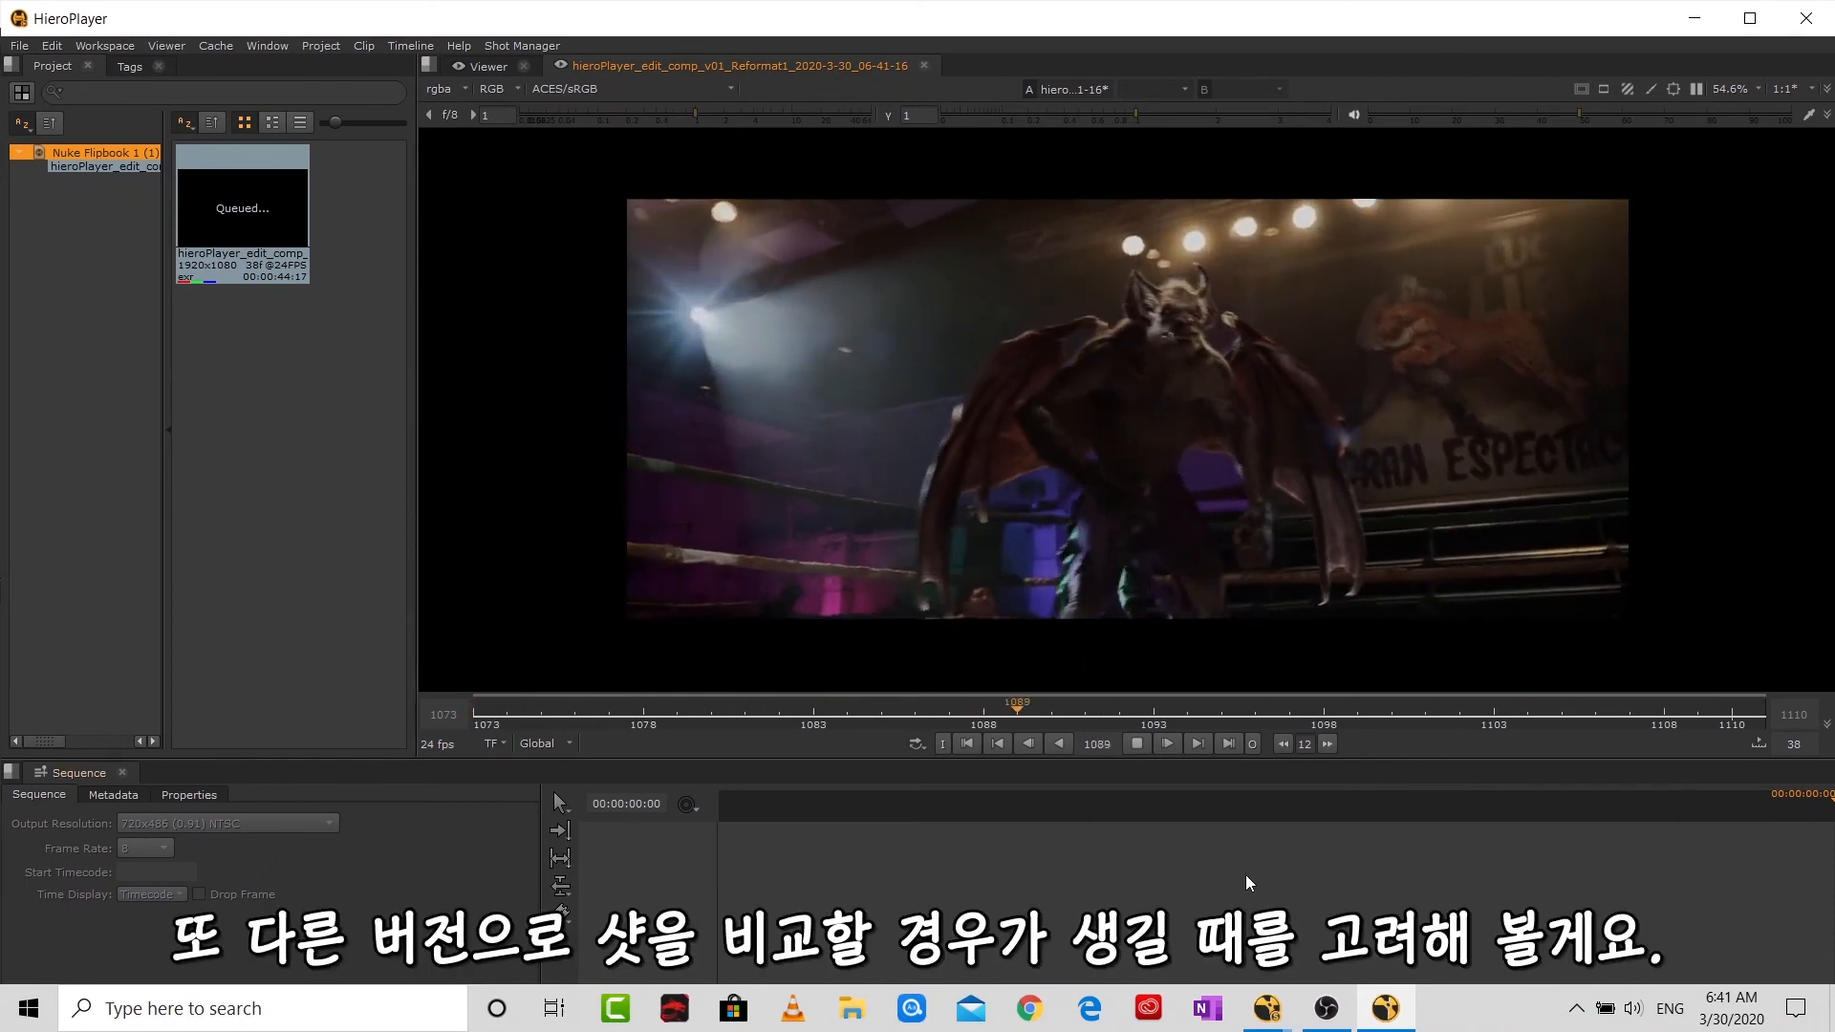
- Switch to NukeStudio and add a Grade node beneath Reformat1 in the Flipbook backdrop
mouse_move(1274, 1011)
left_click(1075, 748)
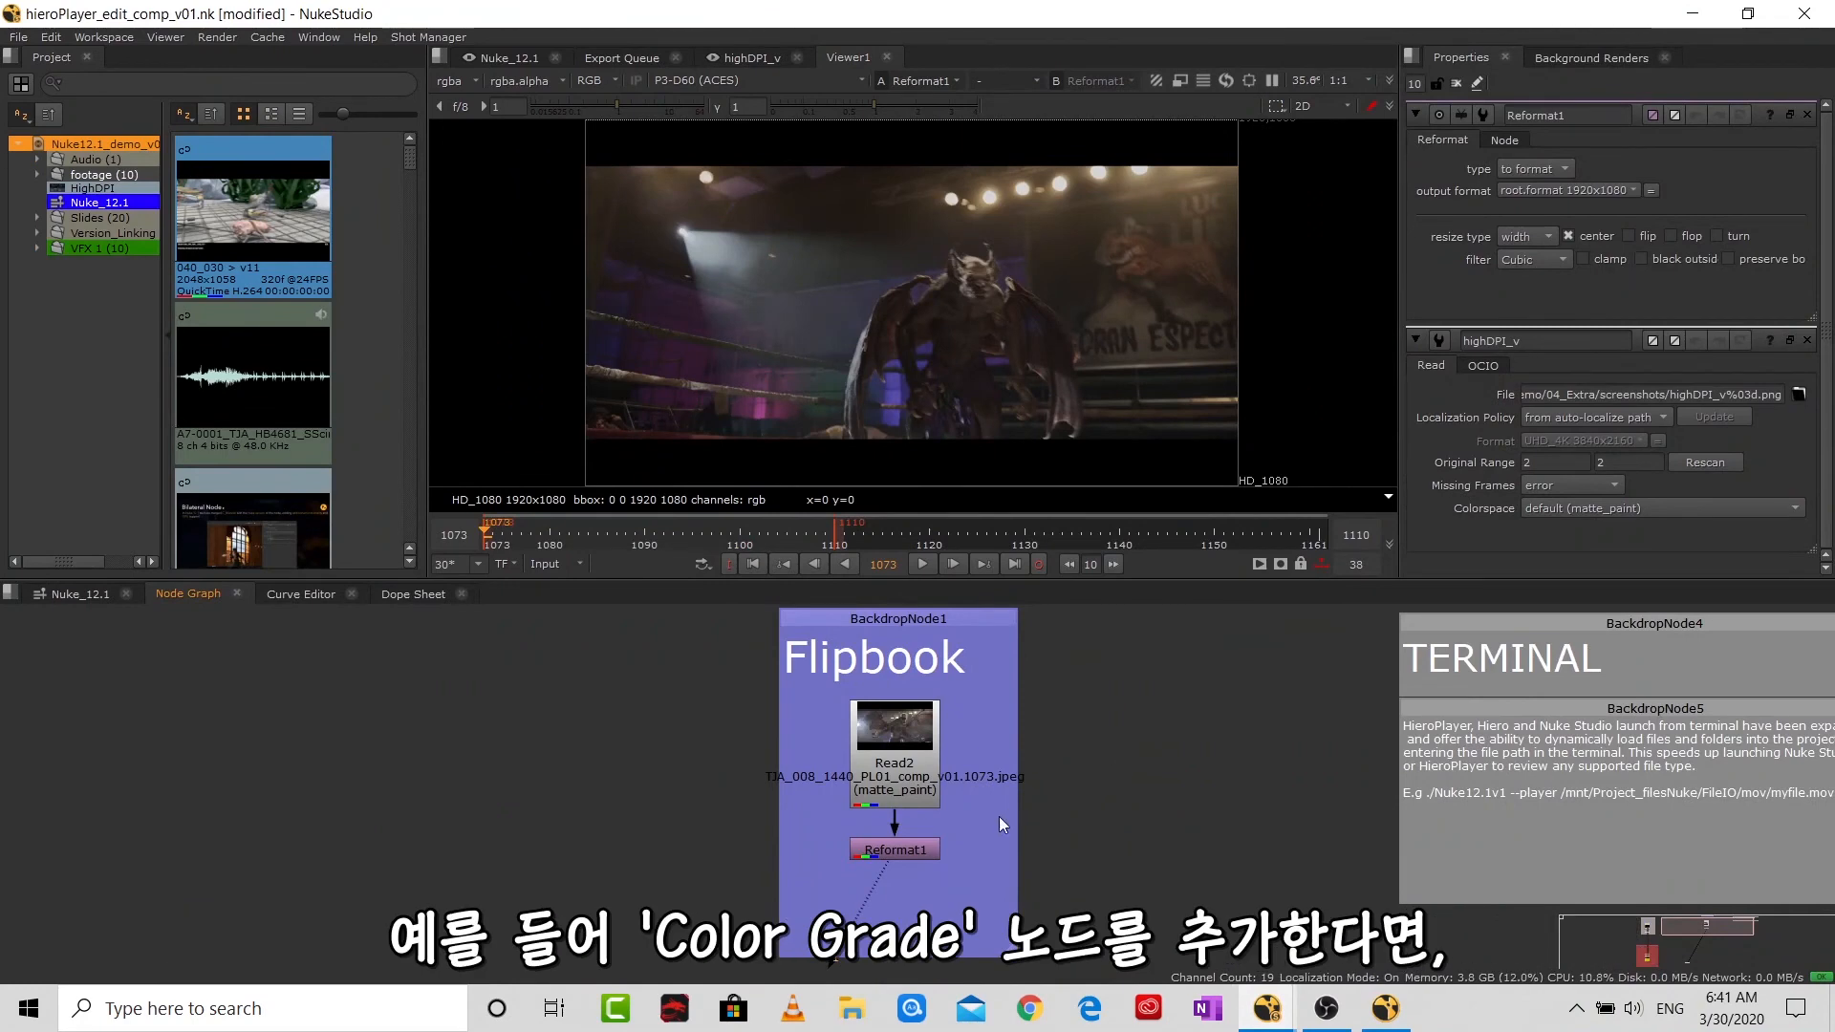
left_click(908, 851)
key("g")
left_click_drag(915, 877, 912, 899)
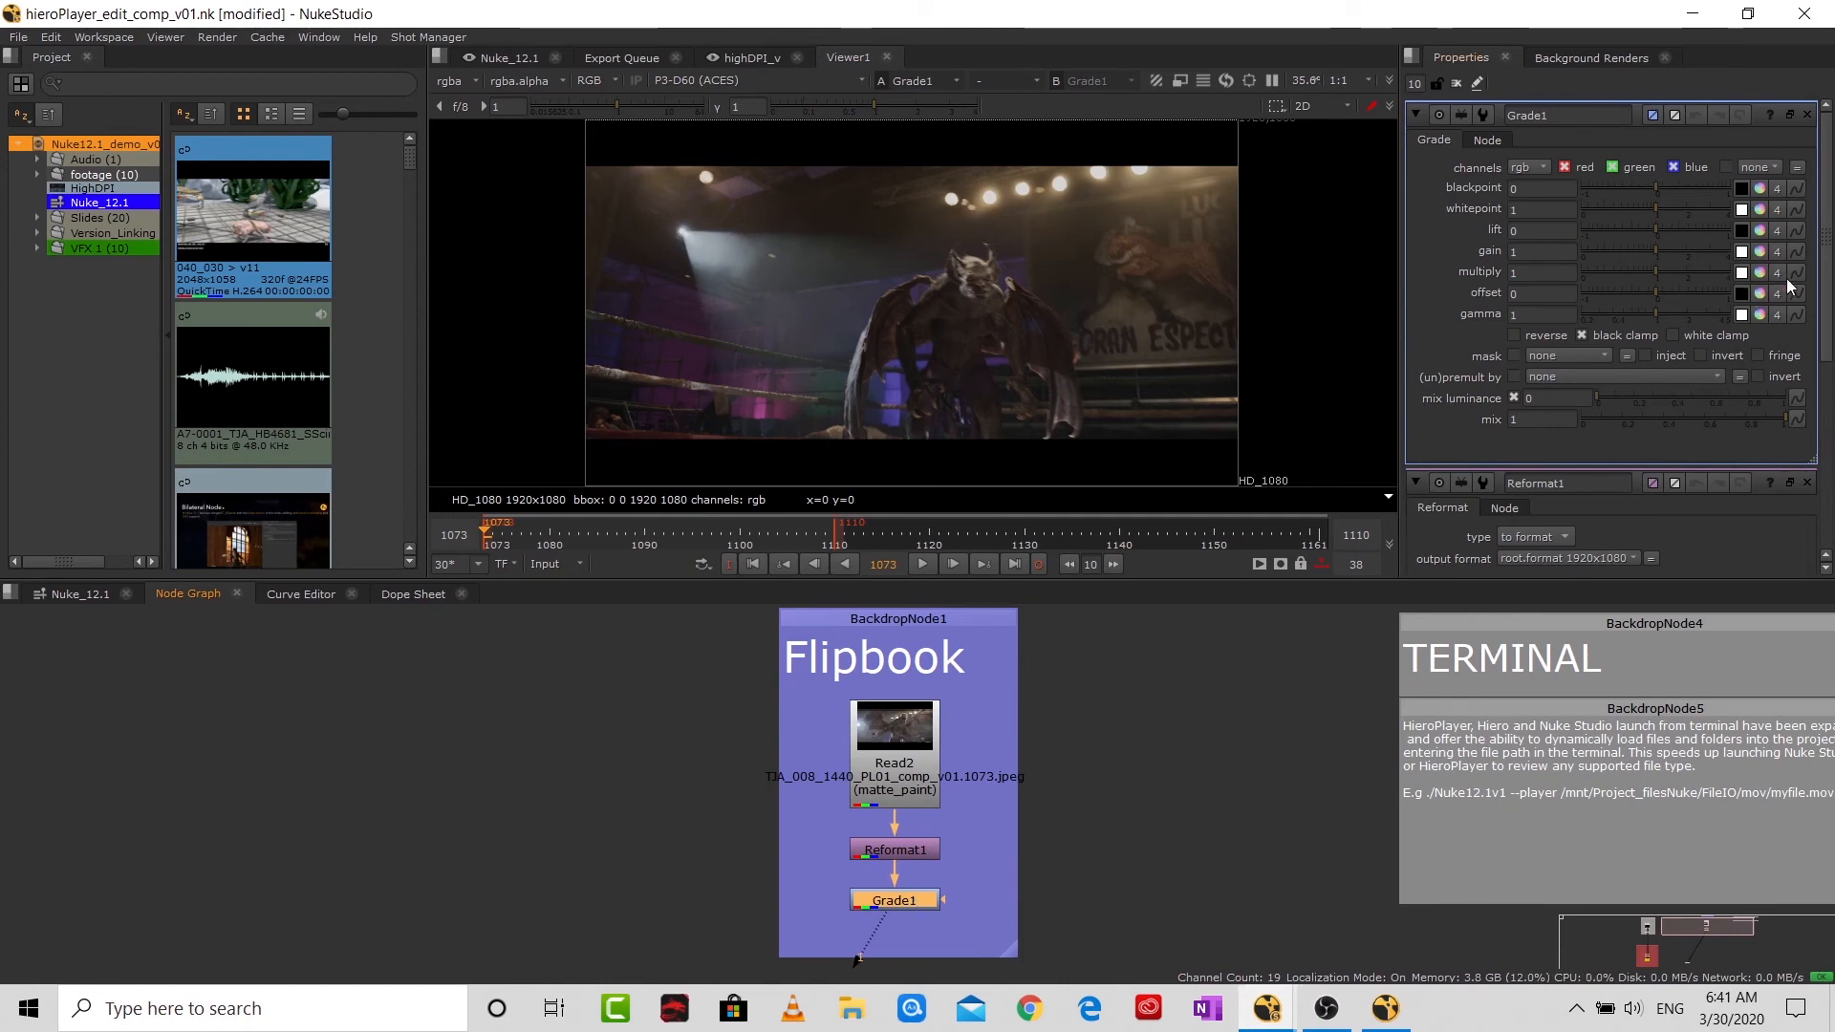
- Tint the Grade node's gain a warm orange, with red 1, green about 0.756 and blue about 0.593
left_click(1759, 251)
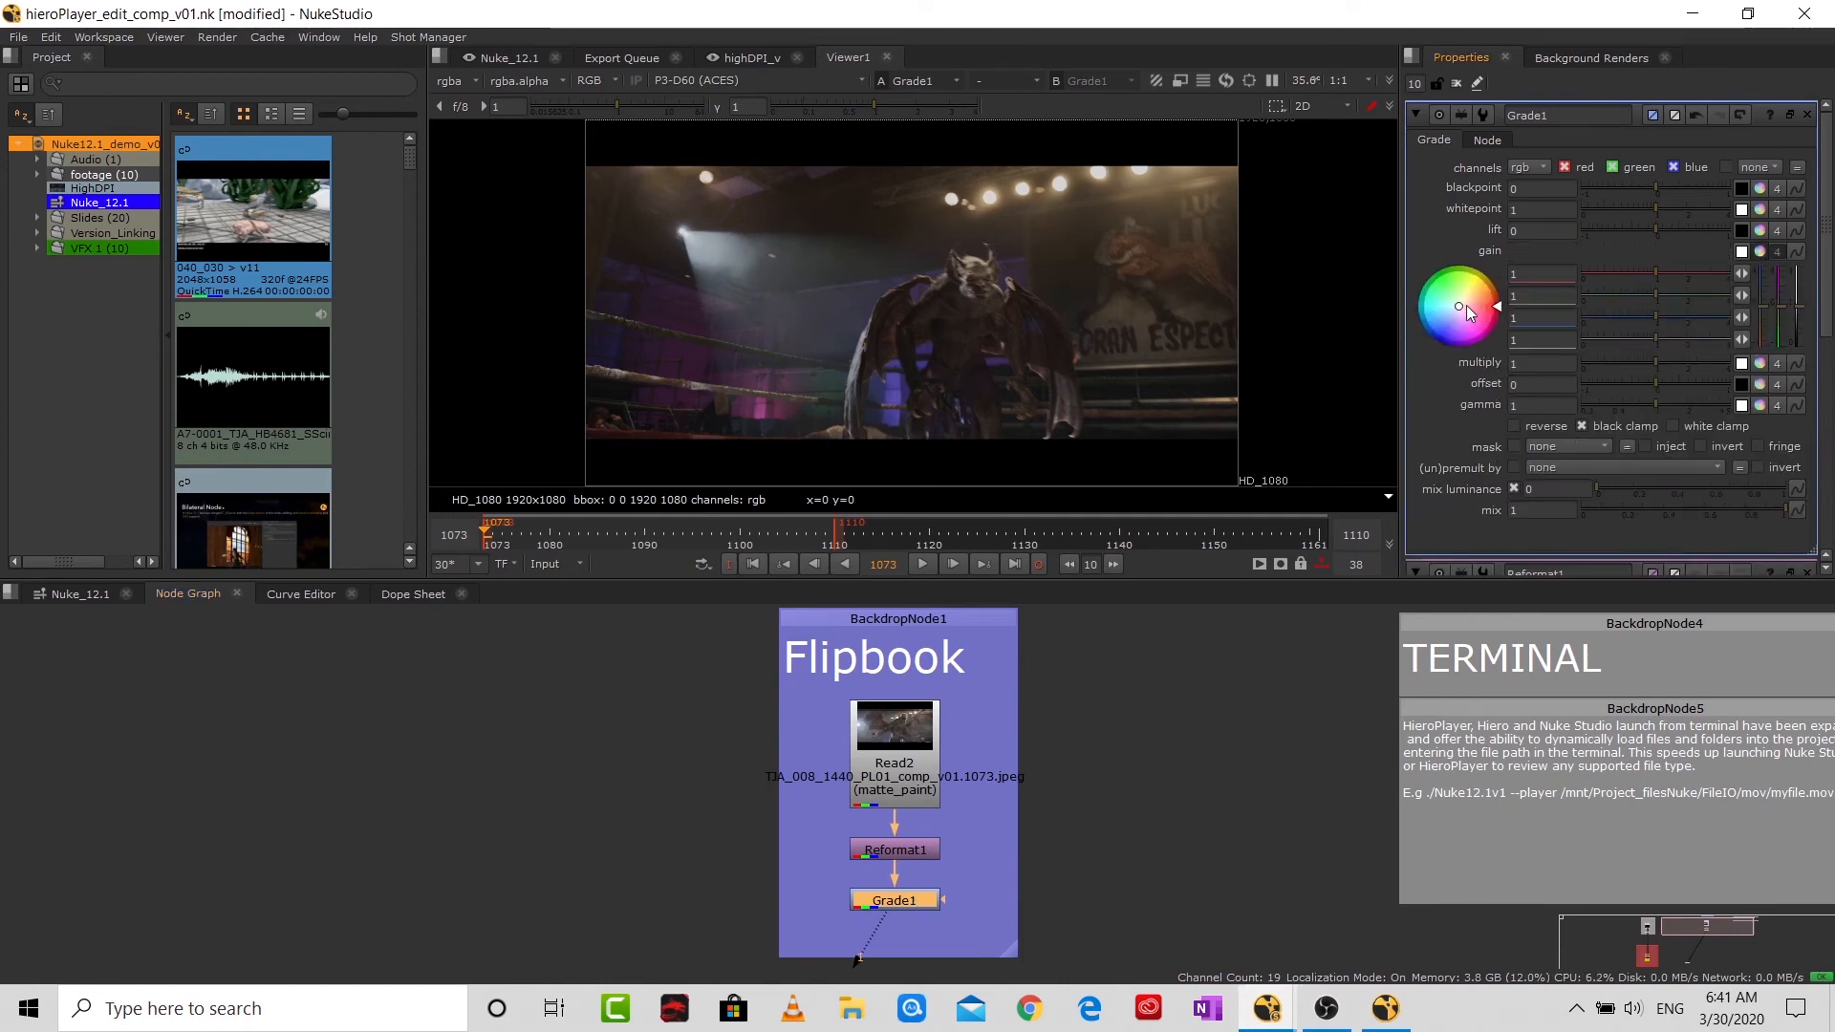
left_click_drag(1477, 323, 1589, 250)
left_click(1139, 731)
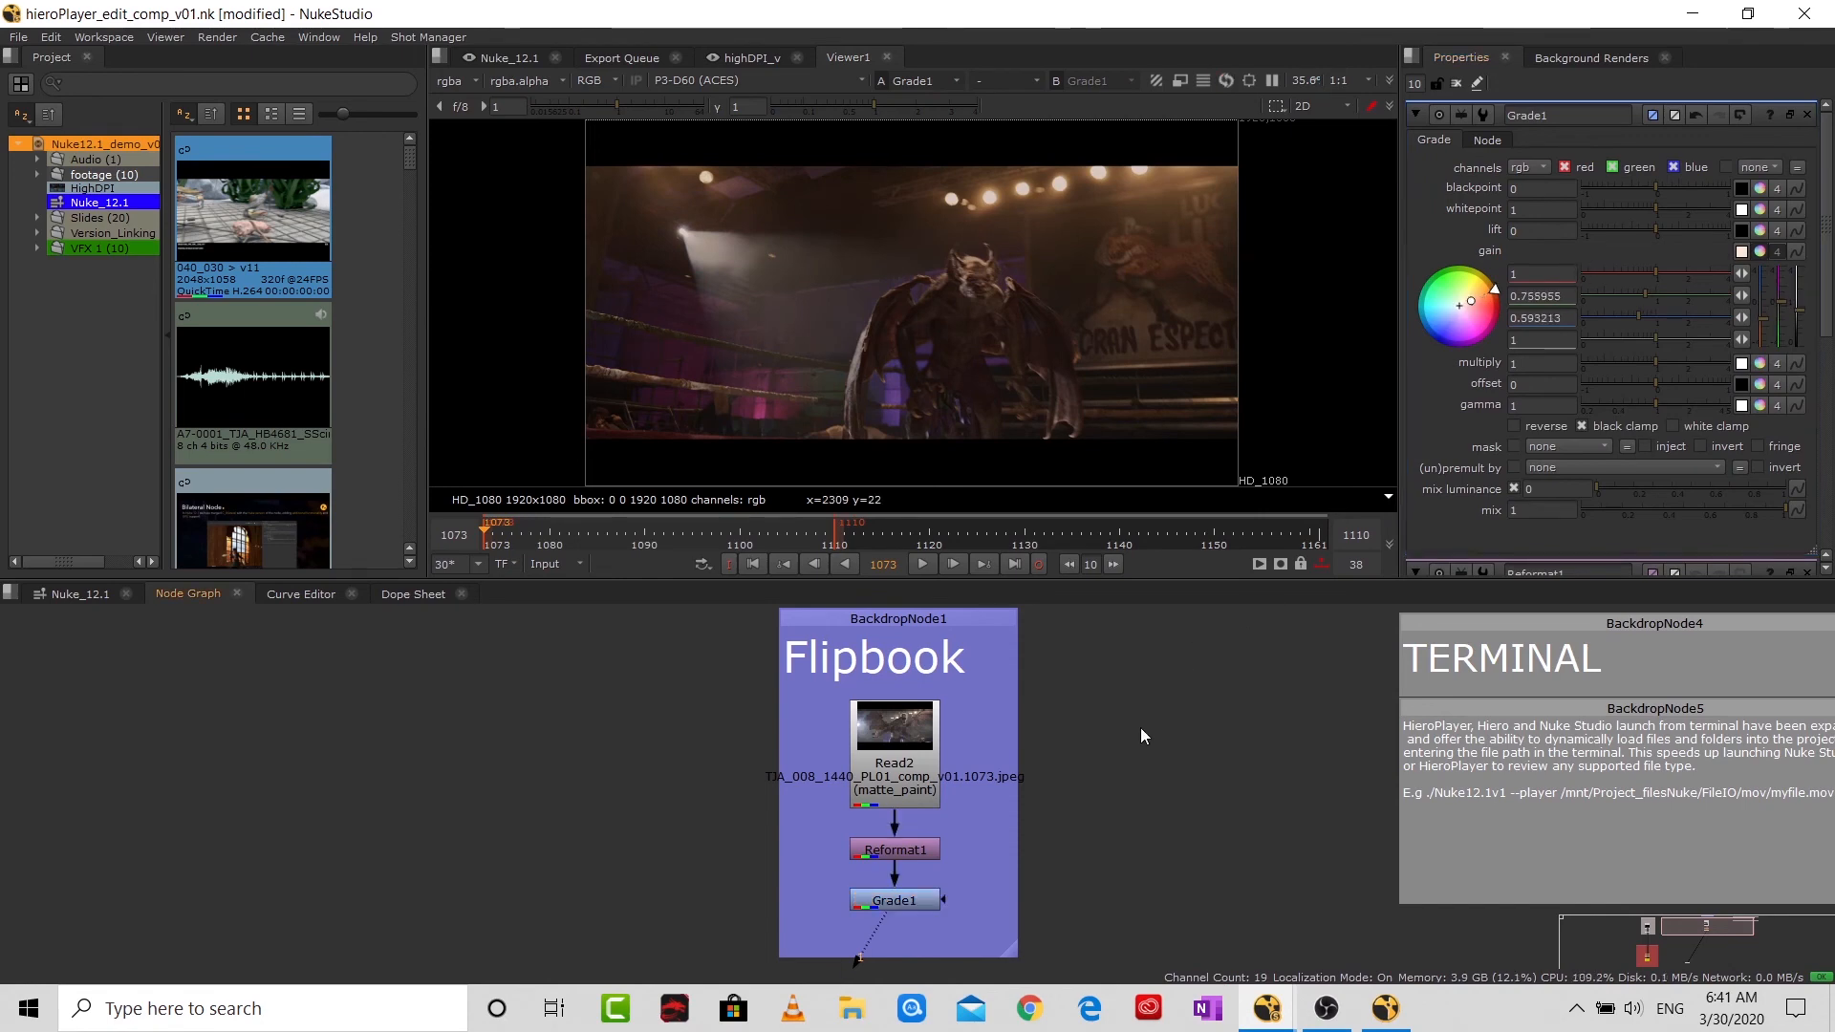
- Flipbook the Grade1 node to Hiero Player for frames 1073-1110 with the sRGB (ACES) LUT, and switch to HieroPlayer
left_click(927, 903)
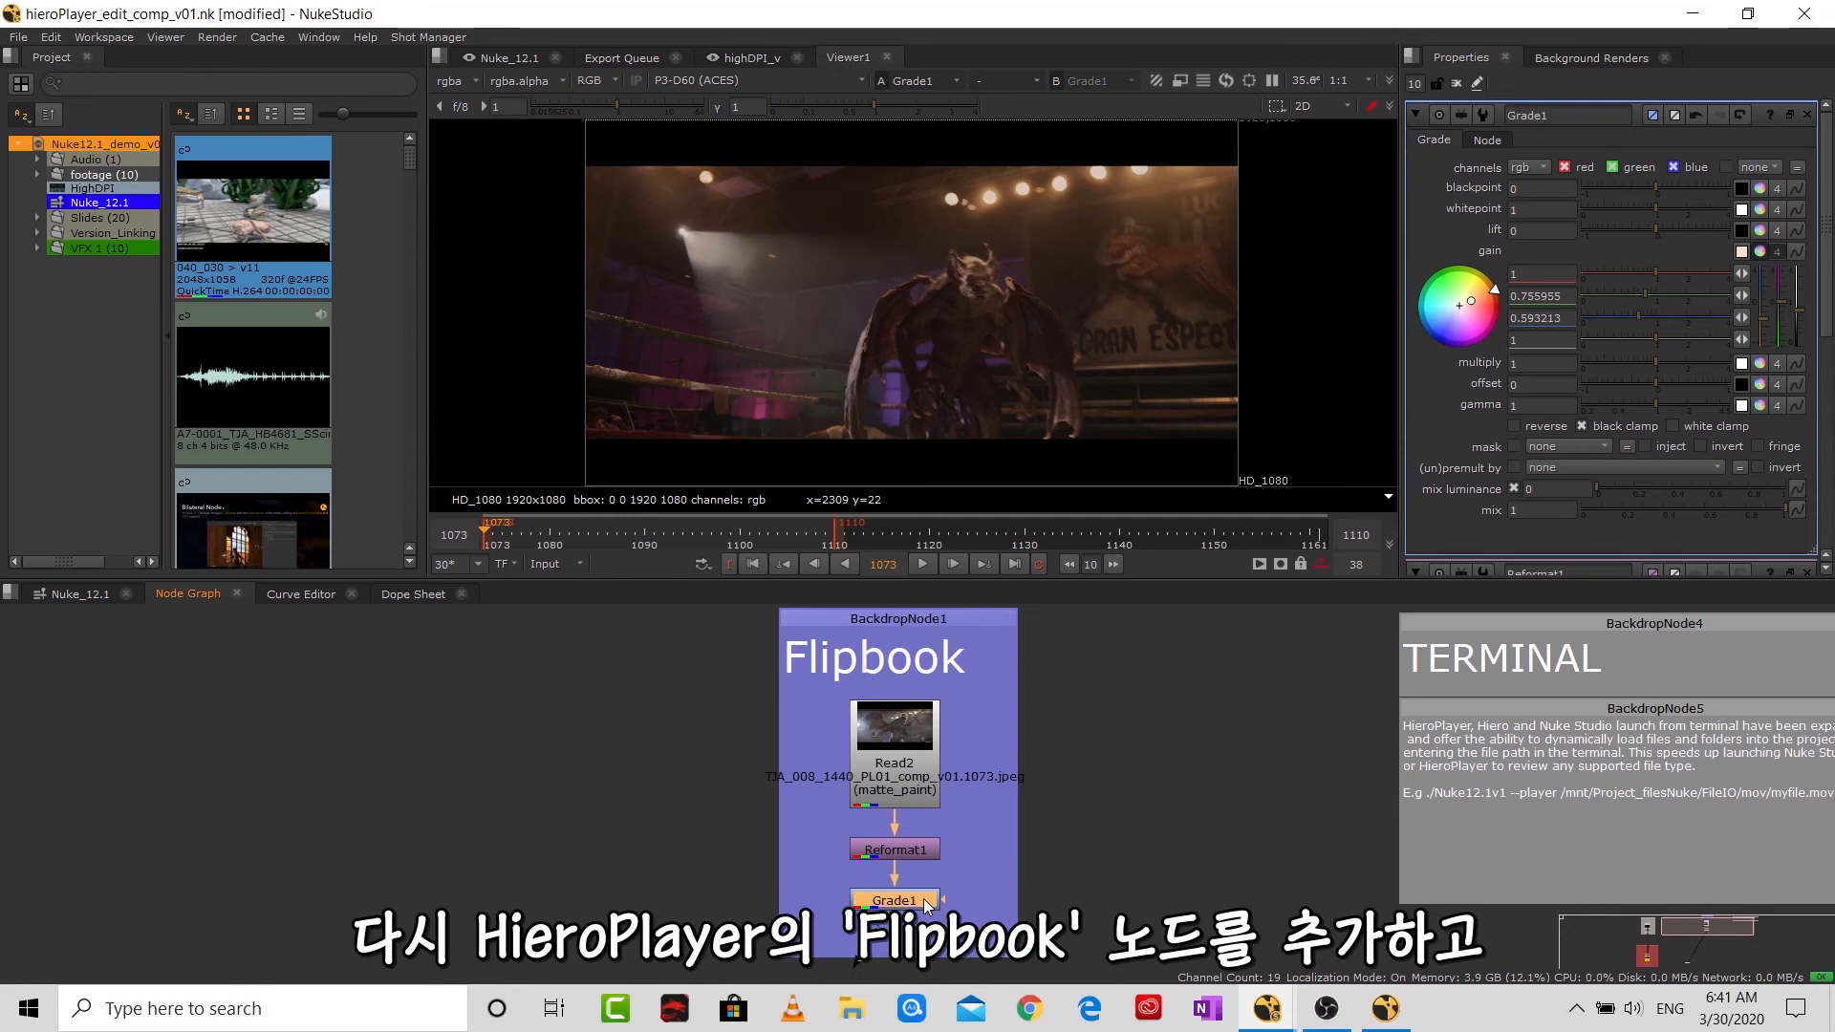
key("alt+f")
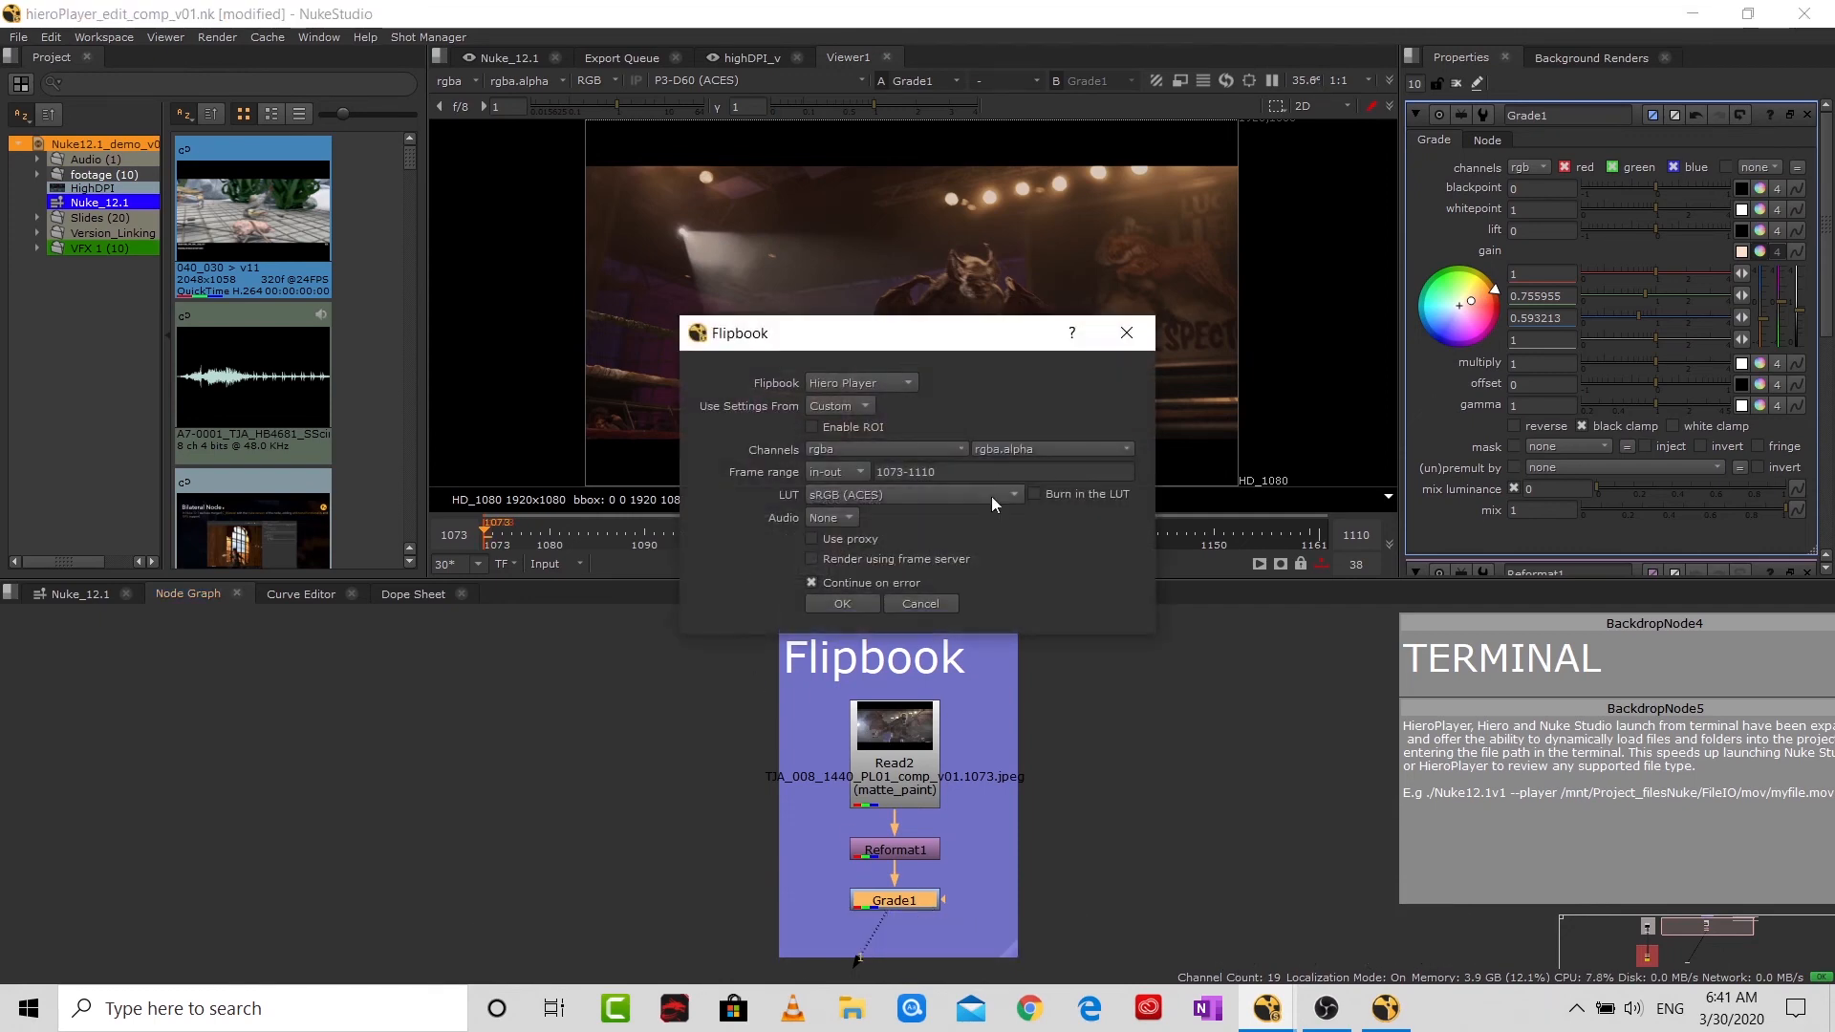
left_click(845, 605)
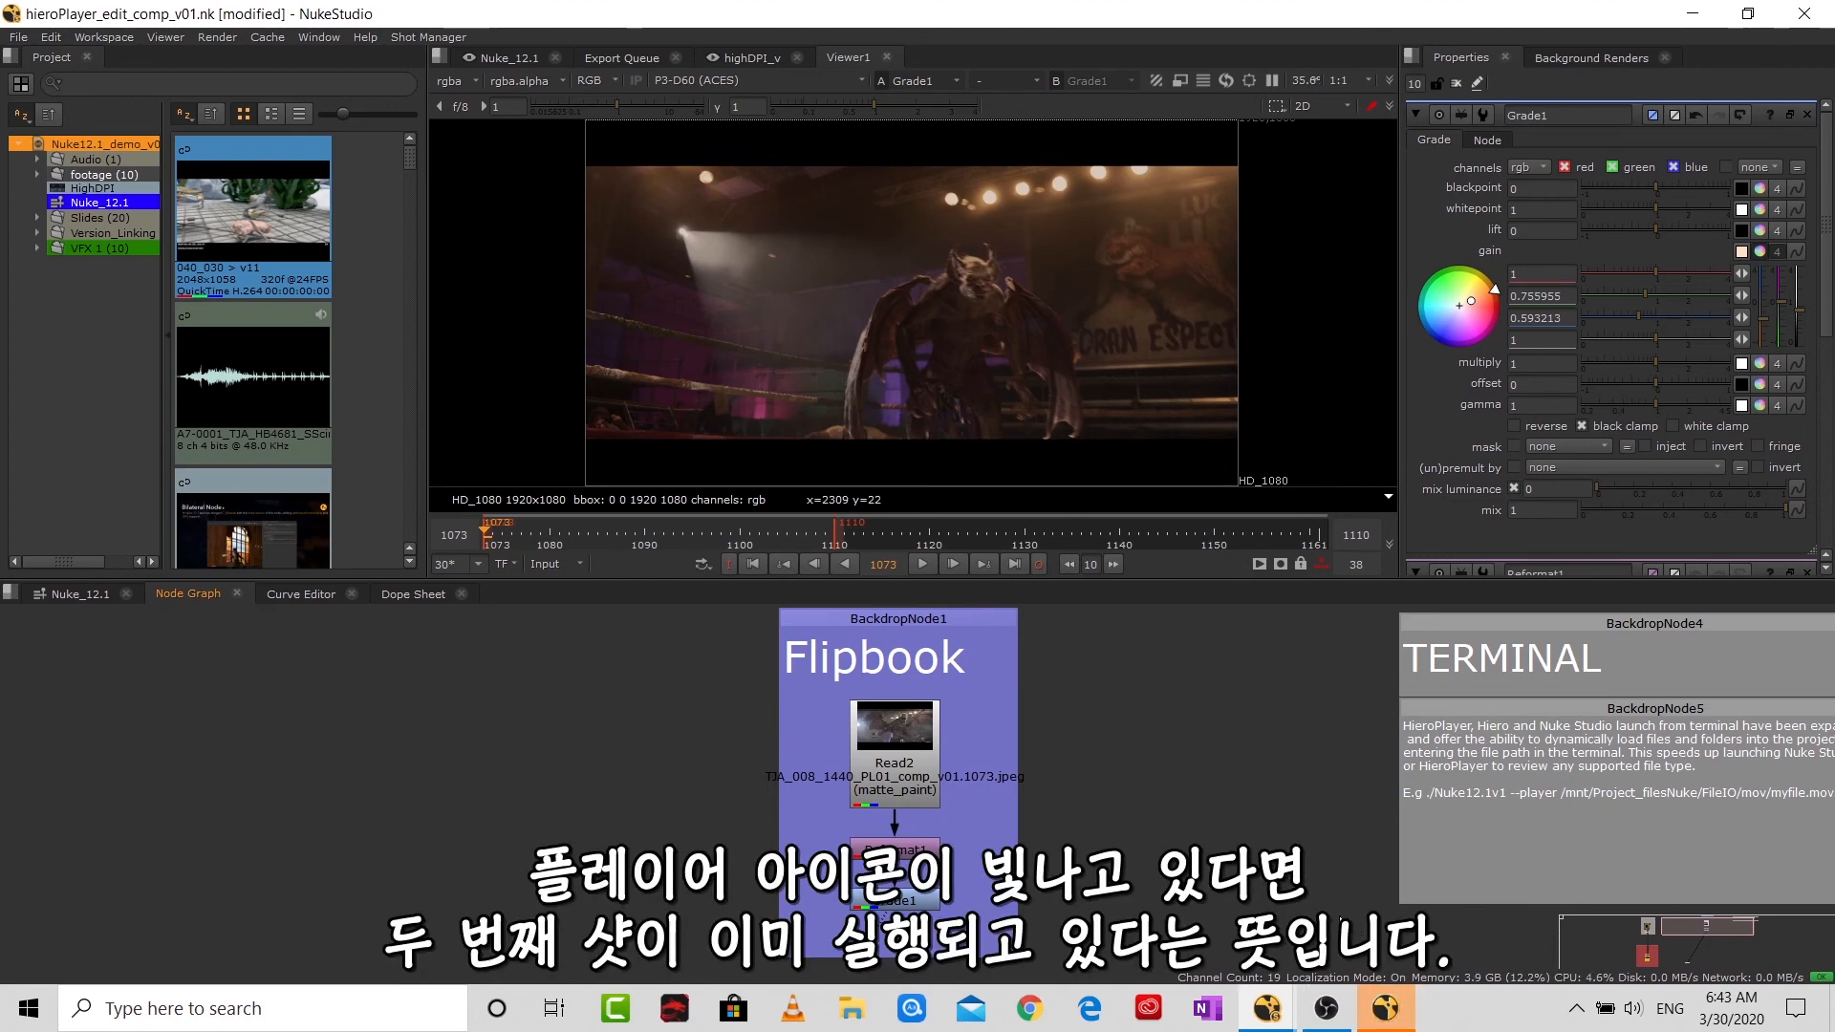
mouse_move(1389, 1020)
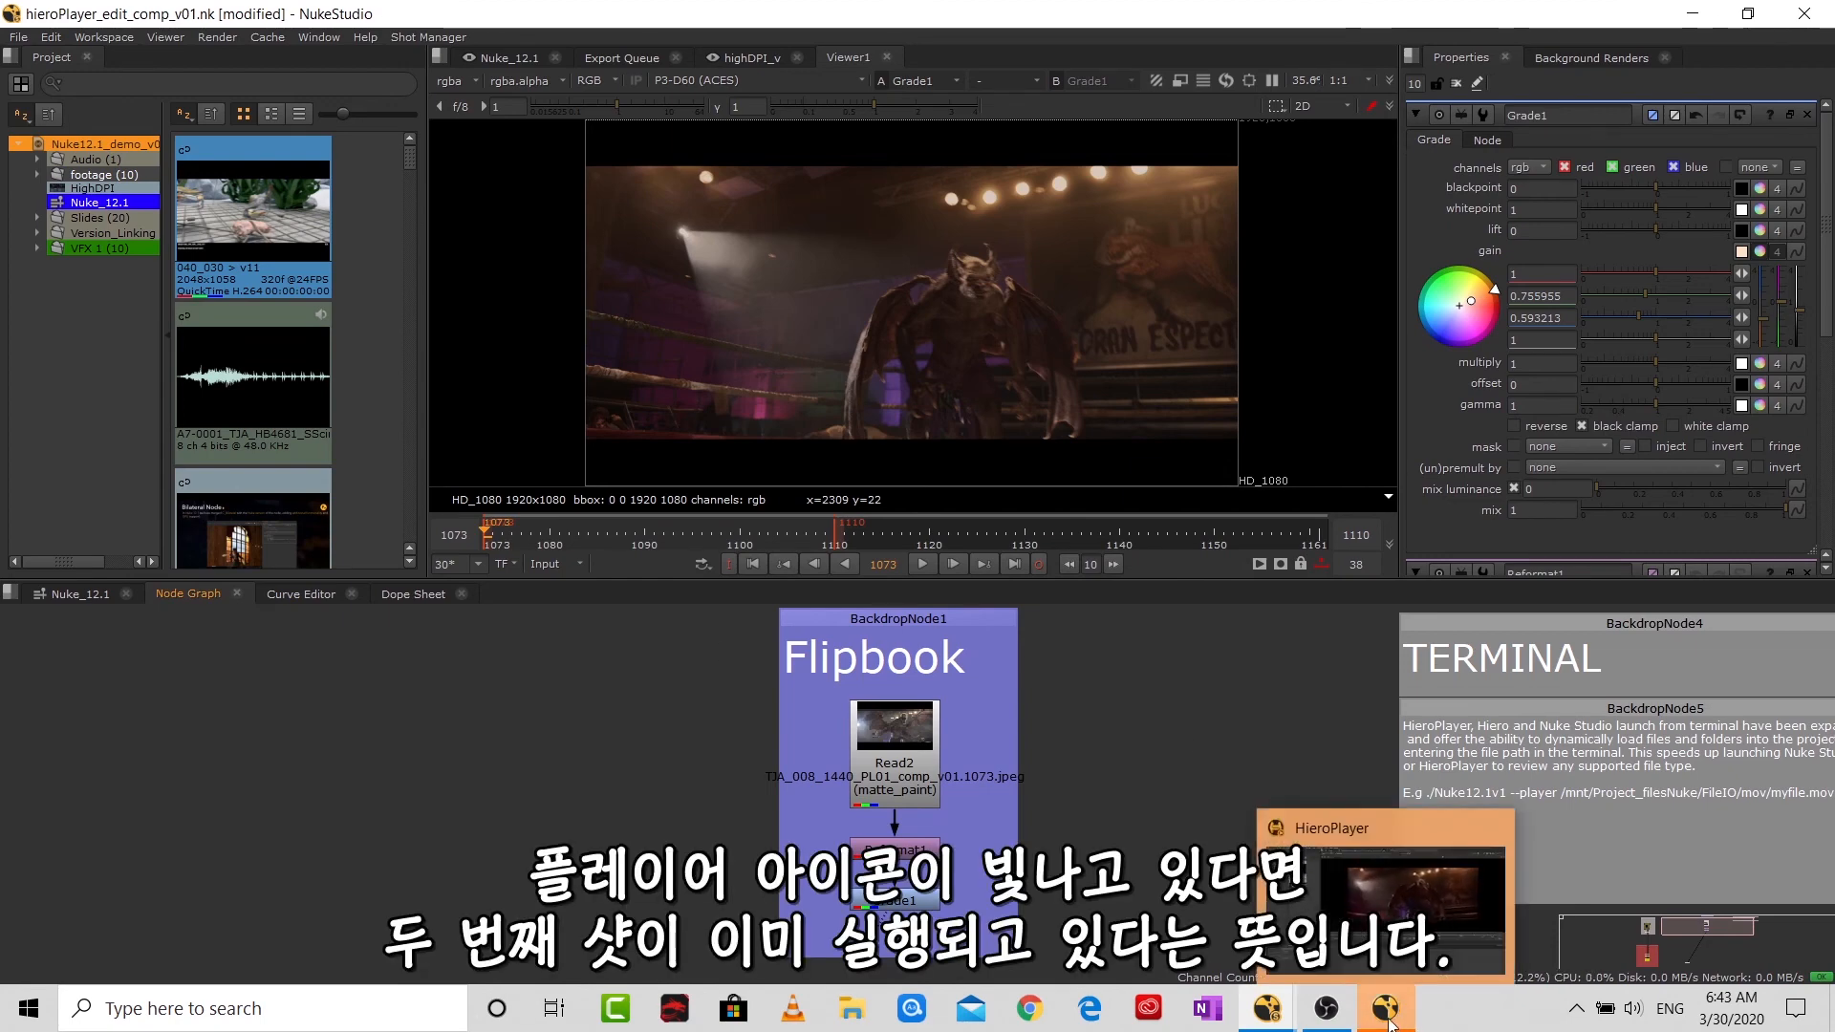
left_click(1387, 1015)
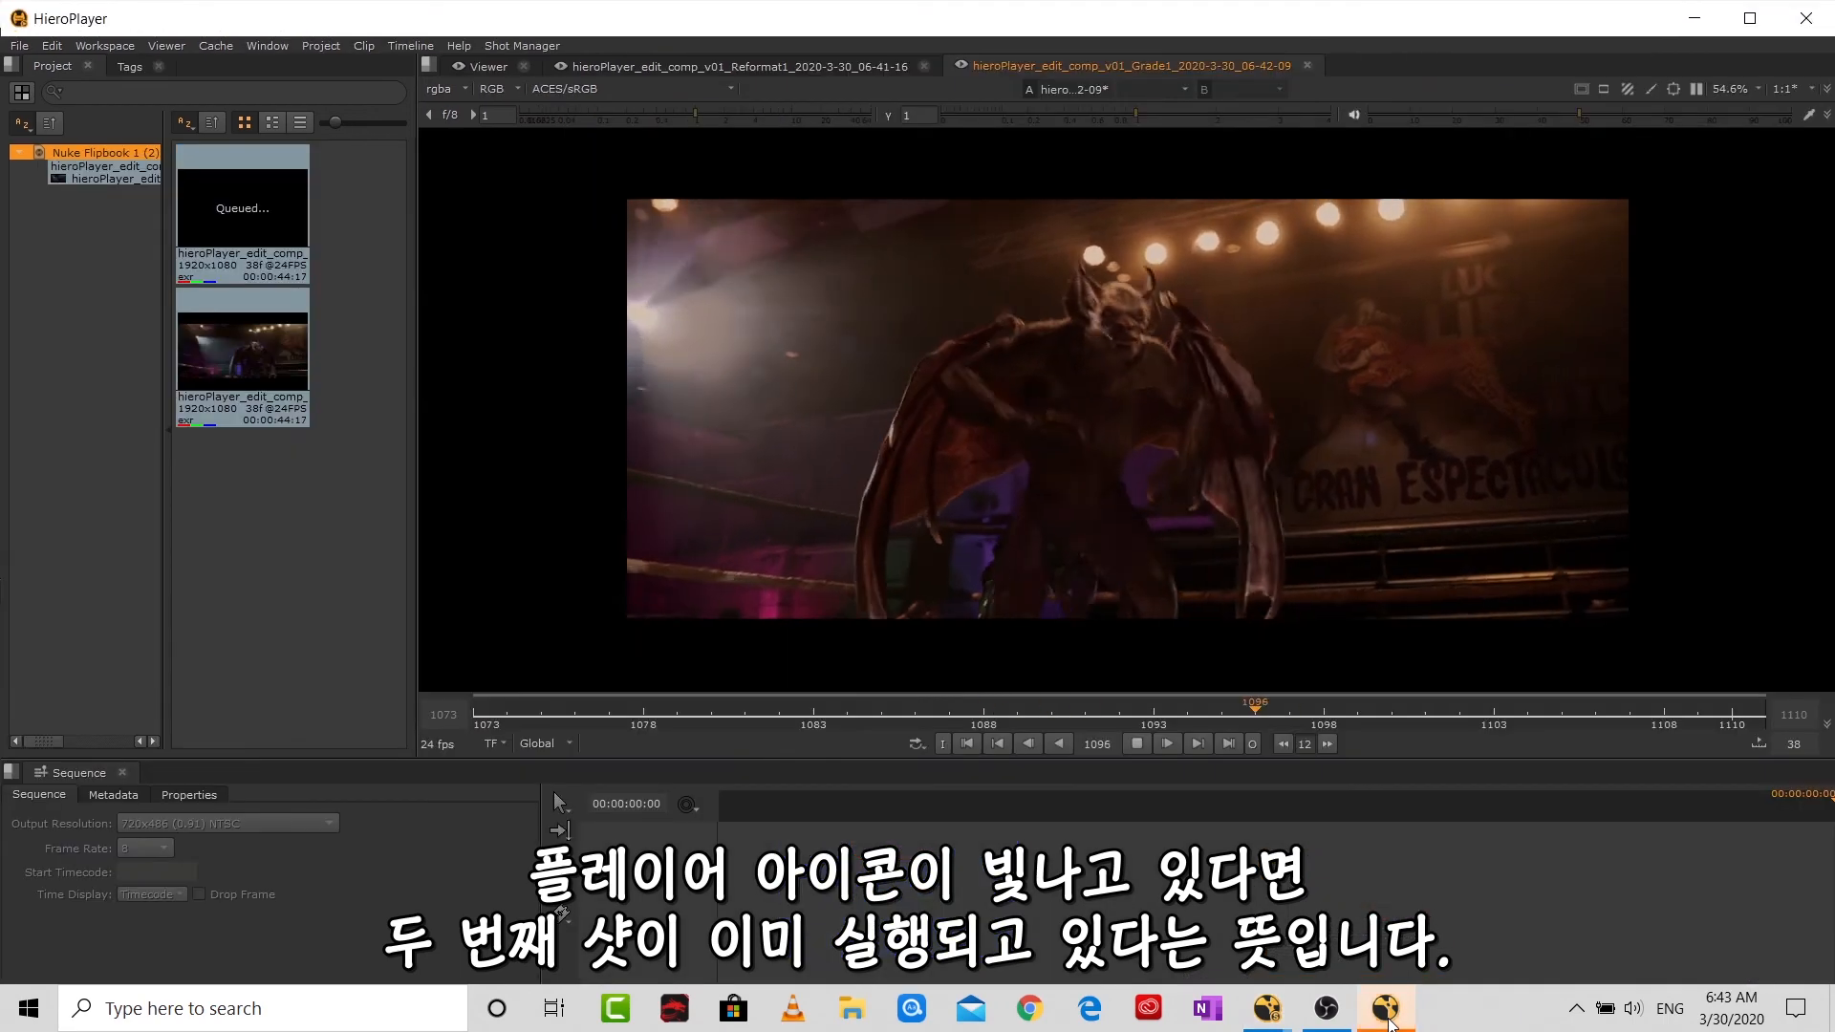
- Load the ungraded Reformat1 flipbook as the viewer's B input, and shift and rotate the wipe to compare it with the graded version
left_click(243, 368)
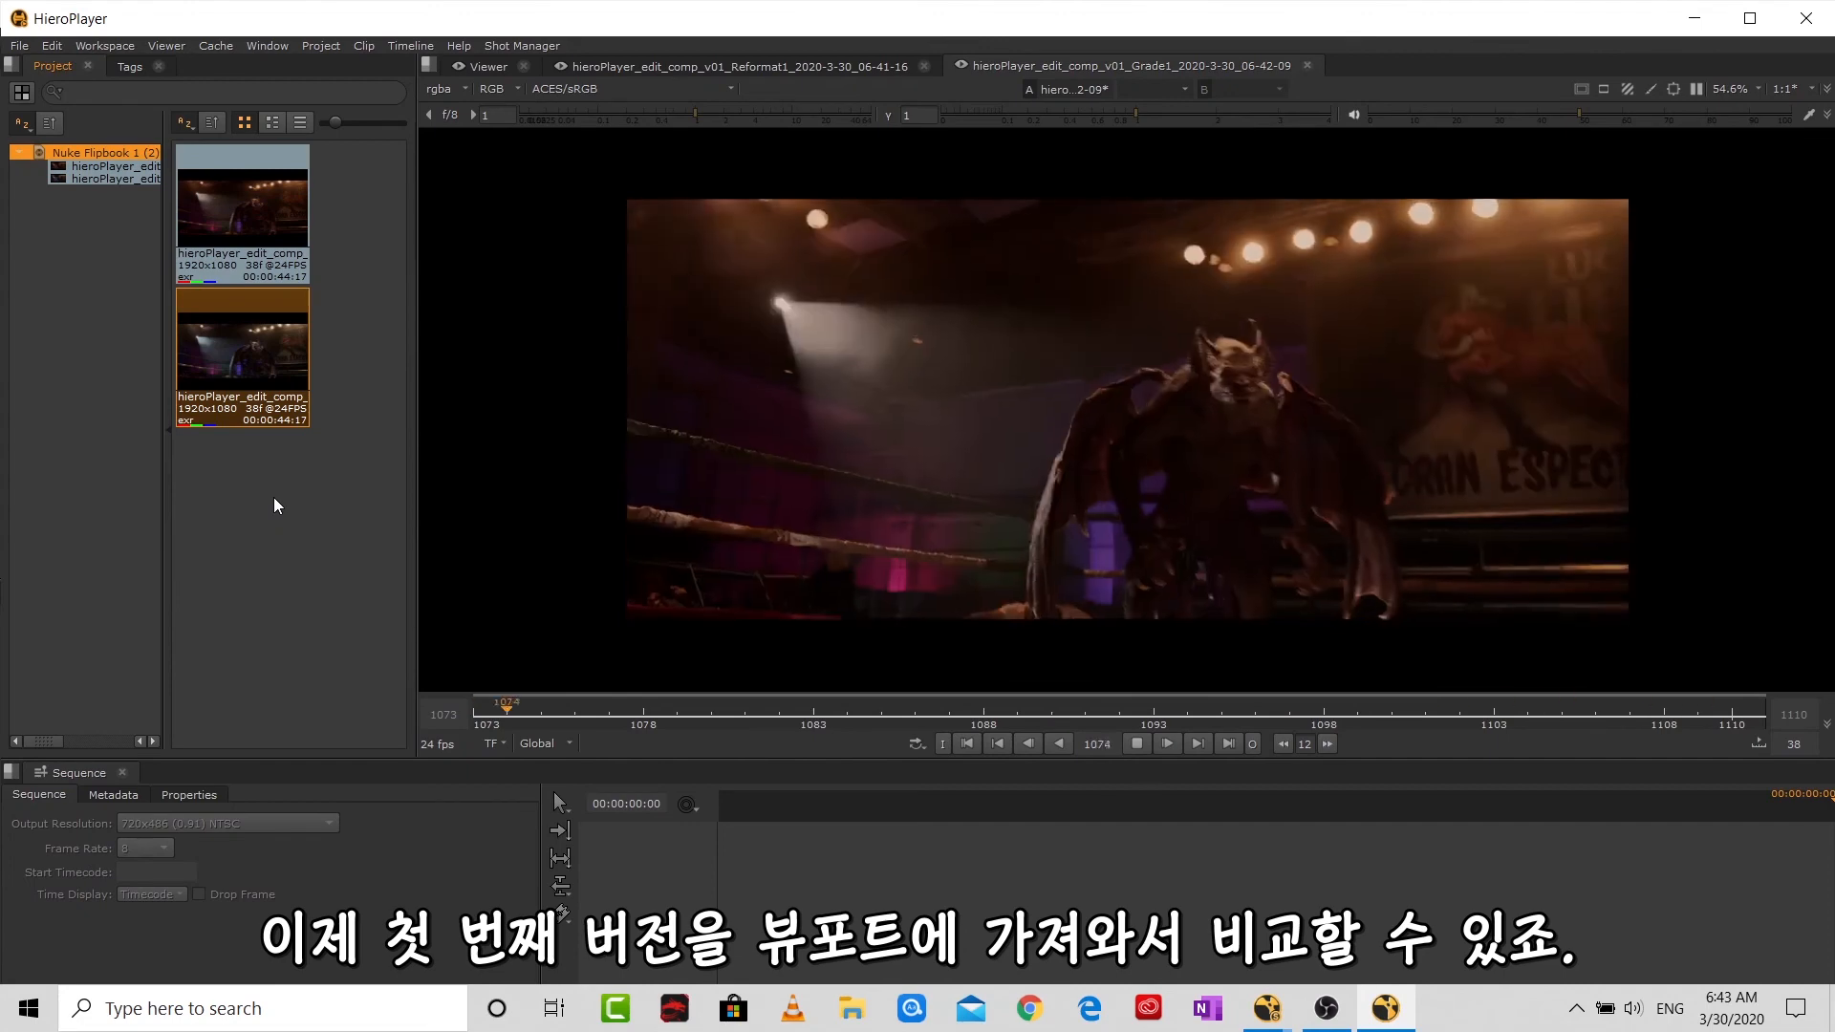
left_click_drag(260, 413, 1334, 424)
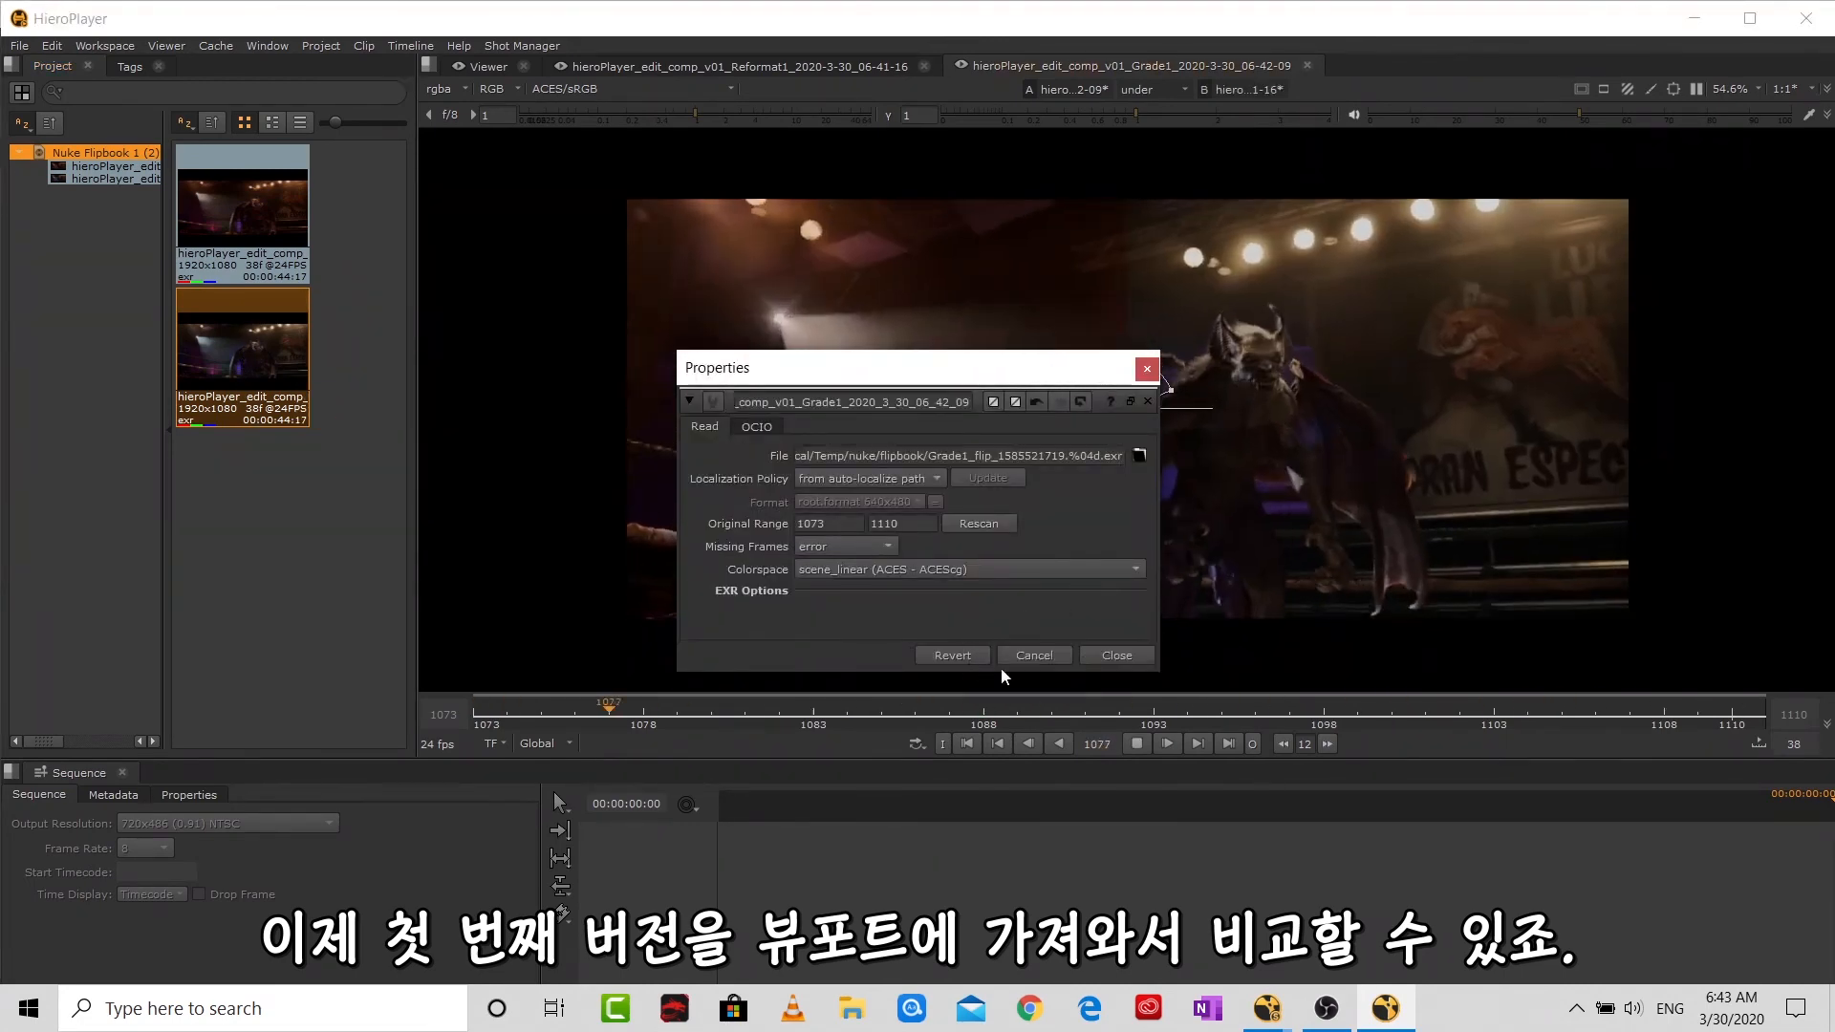
left_click(1117, 656)
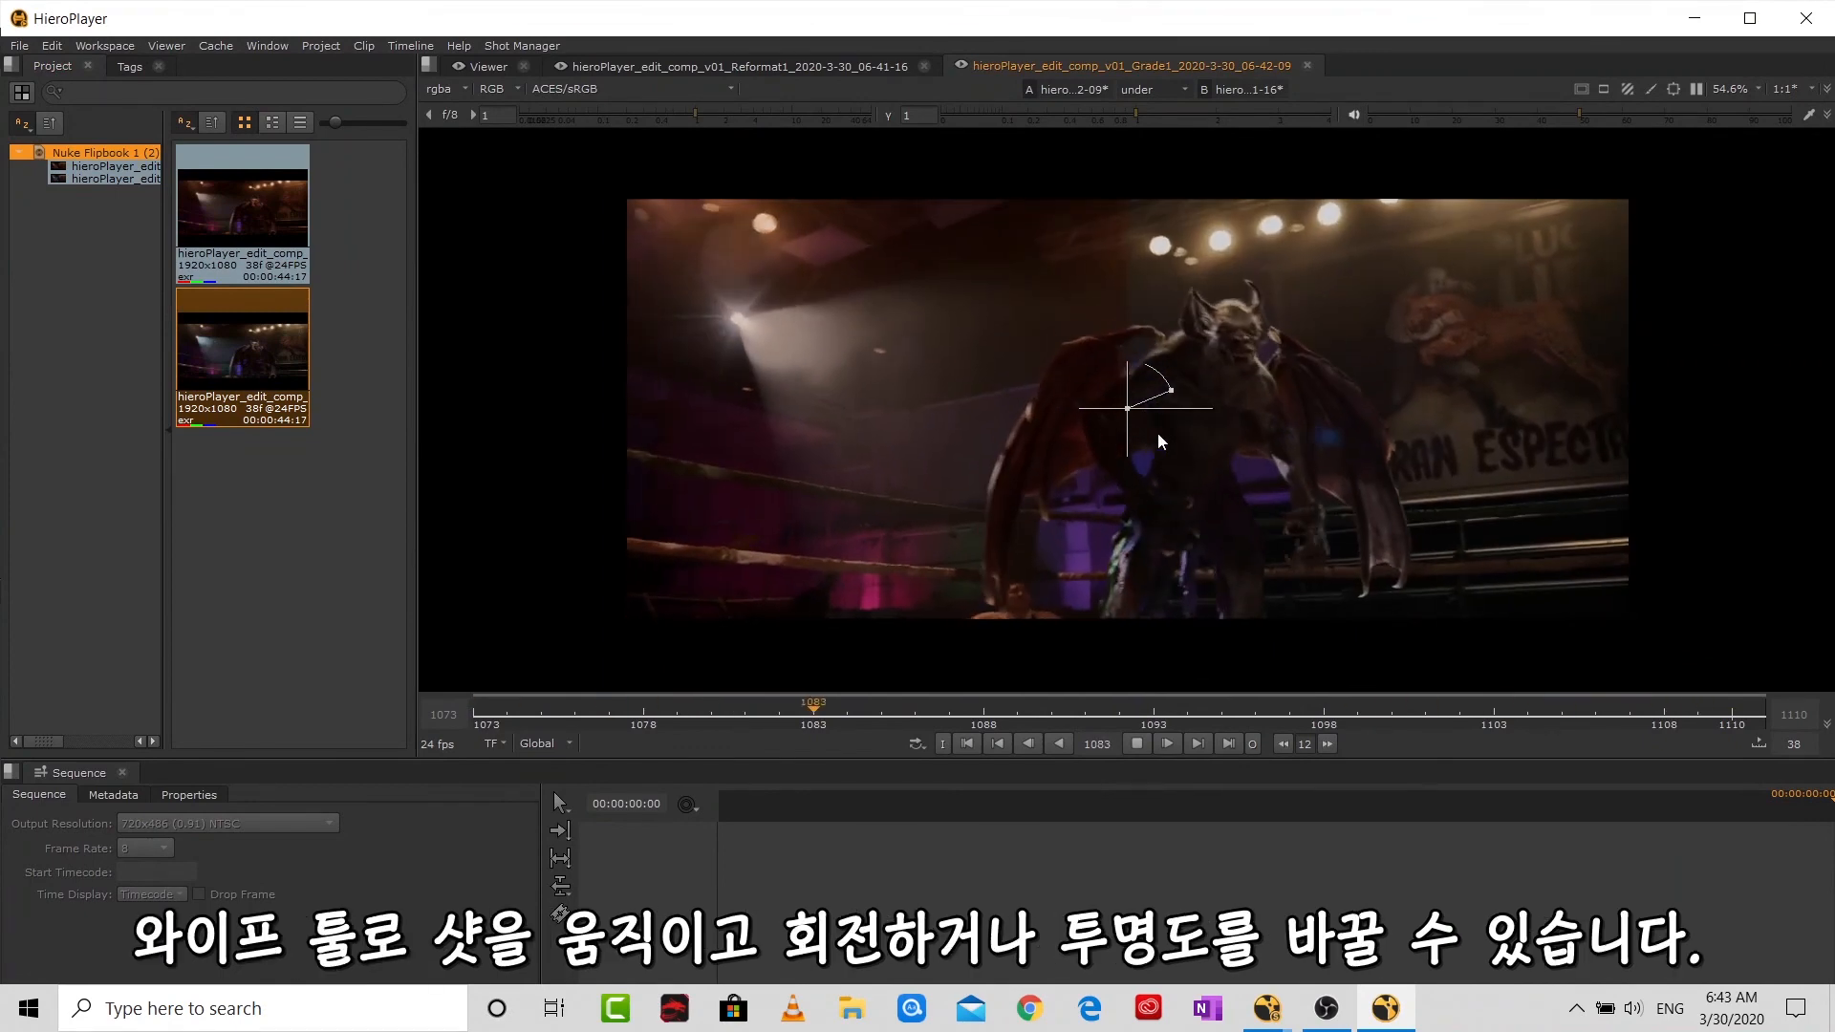
left_click_drag(1119, 411, 1181, 384)
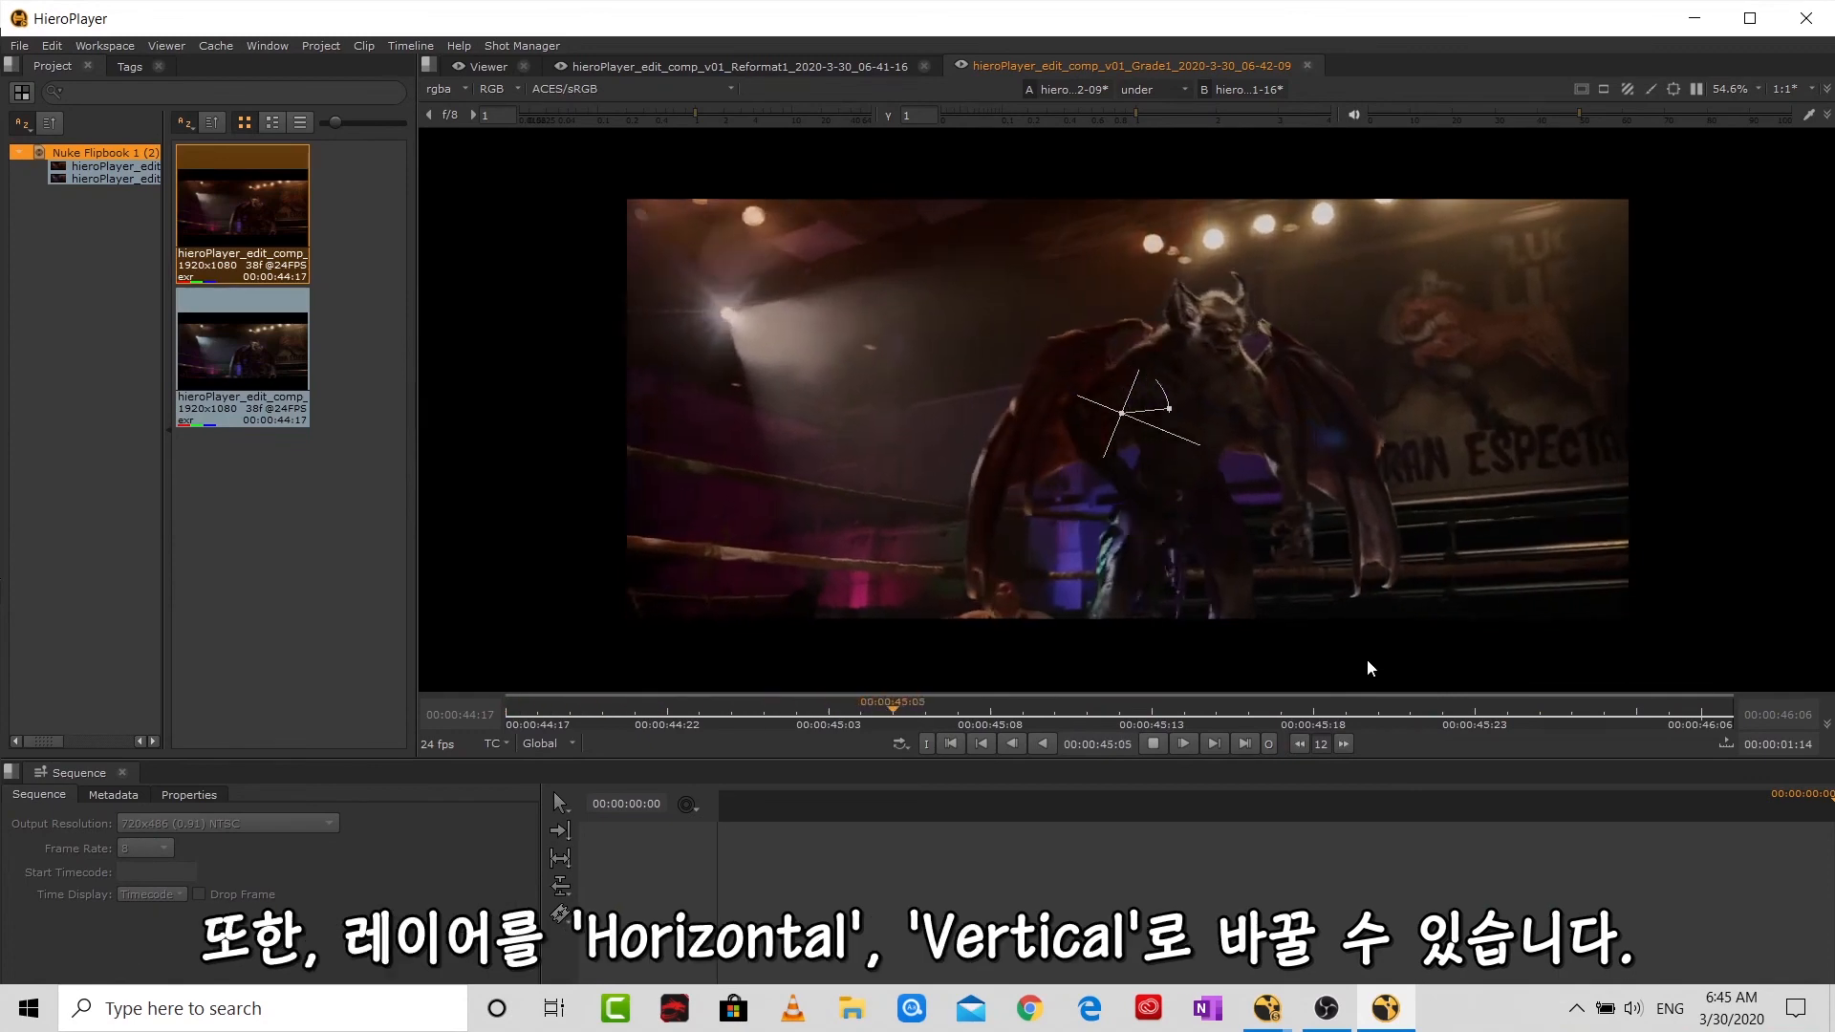
- Set the viewer's A/B comparison mode to horizontal and finally to vertical
left_click(1183, 90)
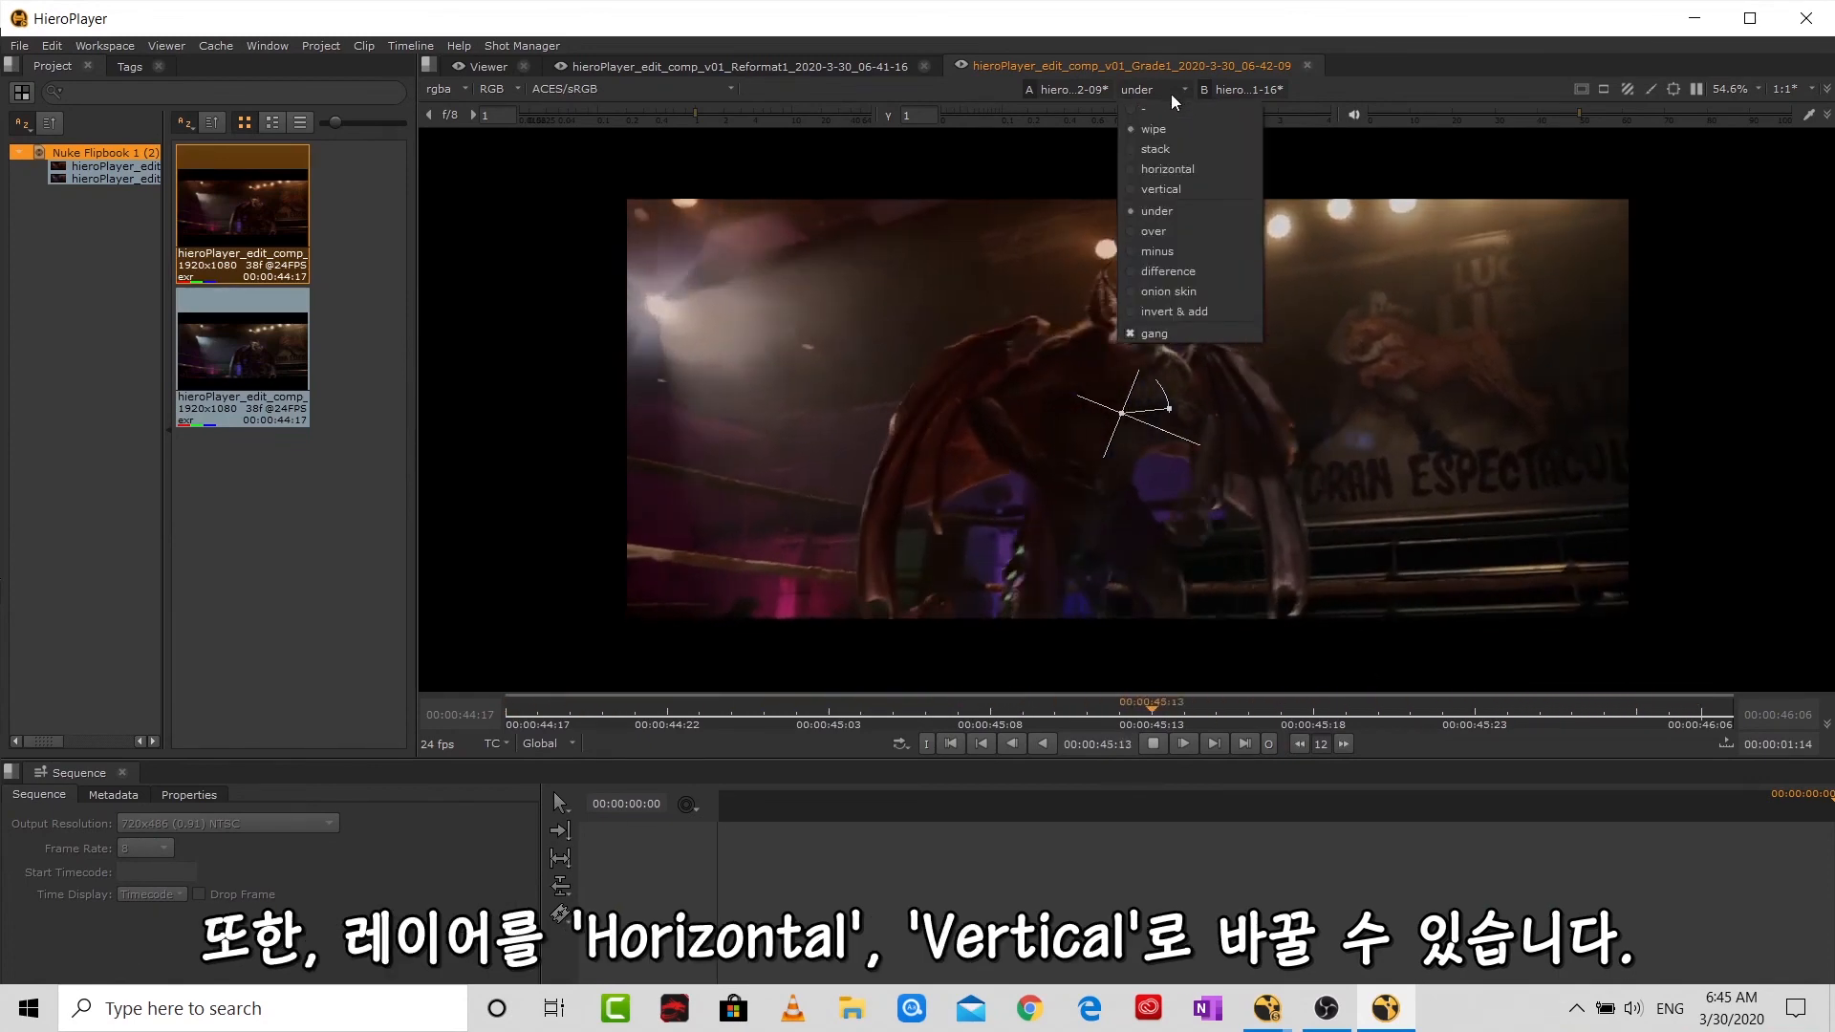
left_click(1182, 175)
left_click(1155, 90)
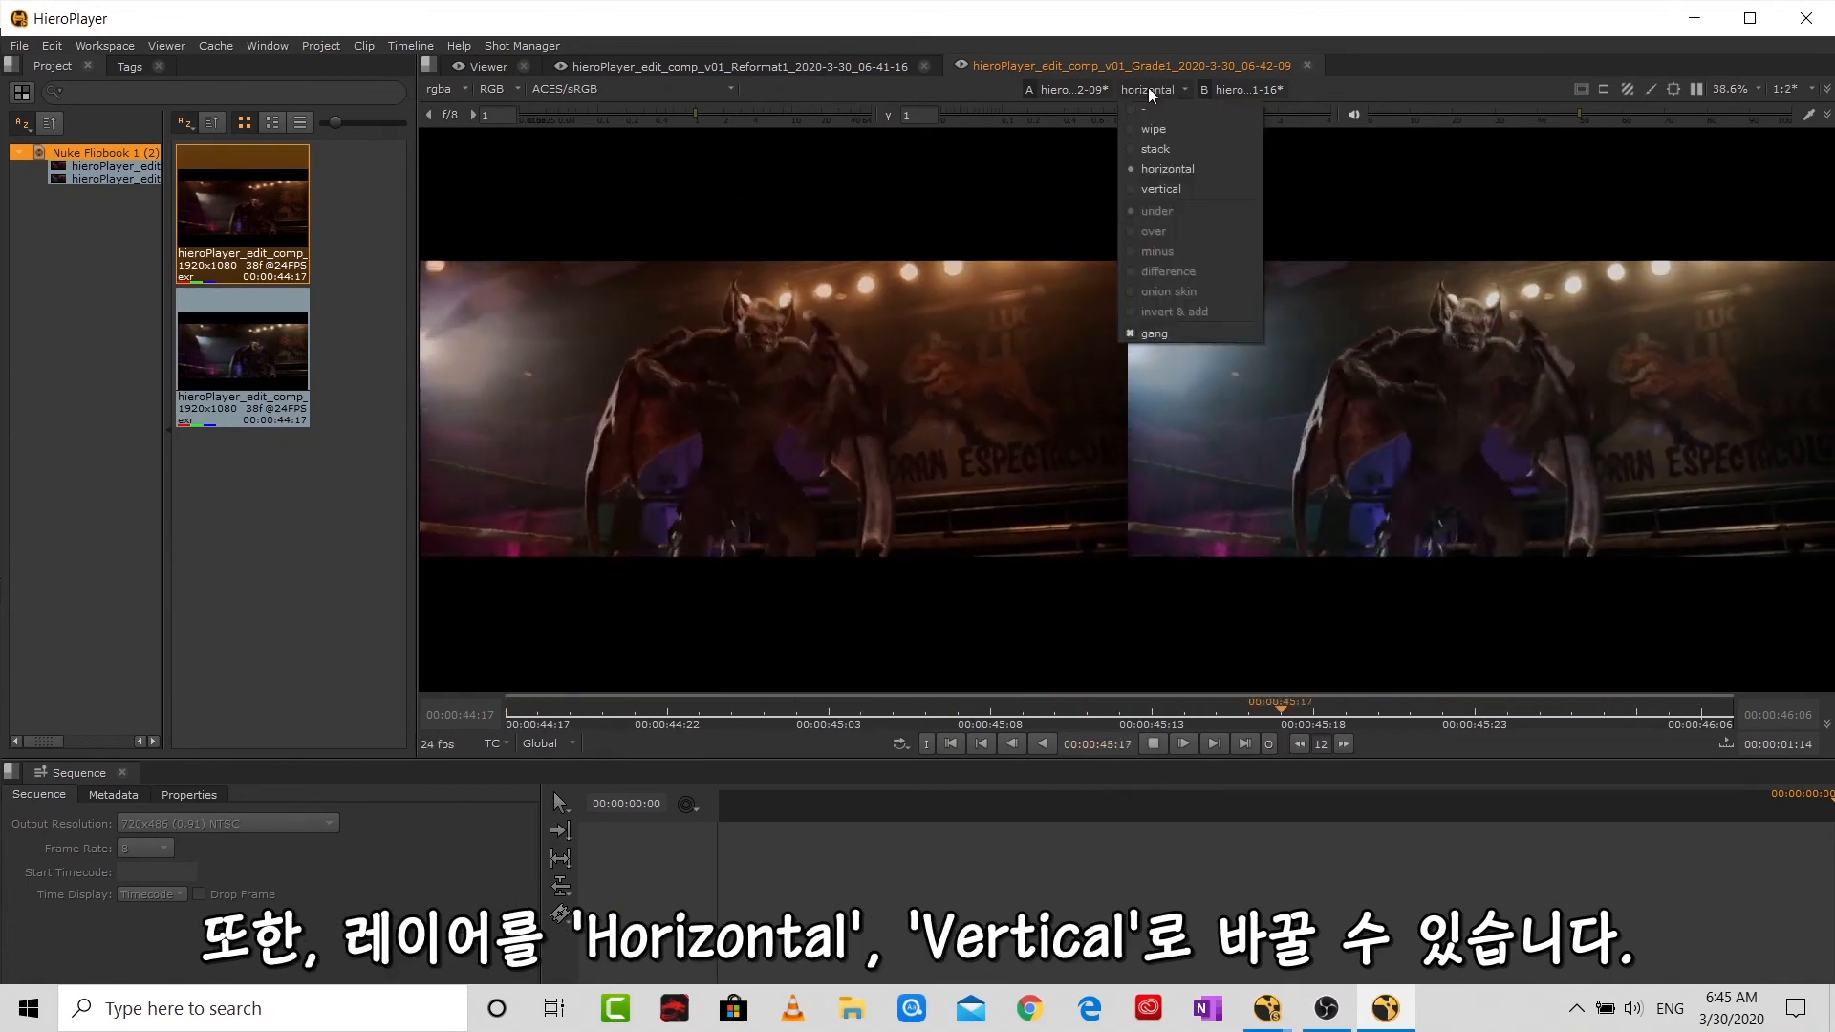
left_click(1170, 190)
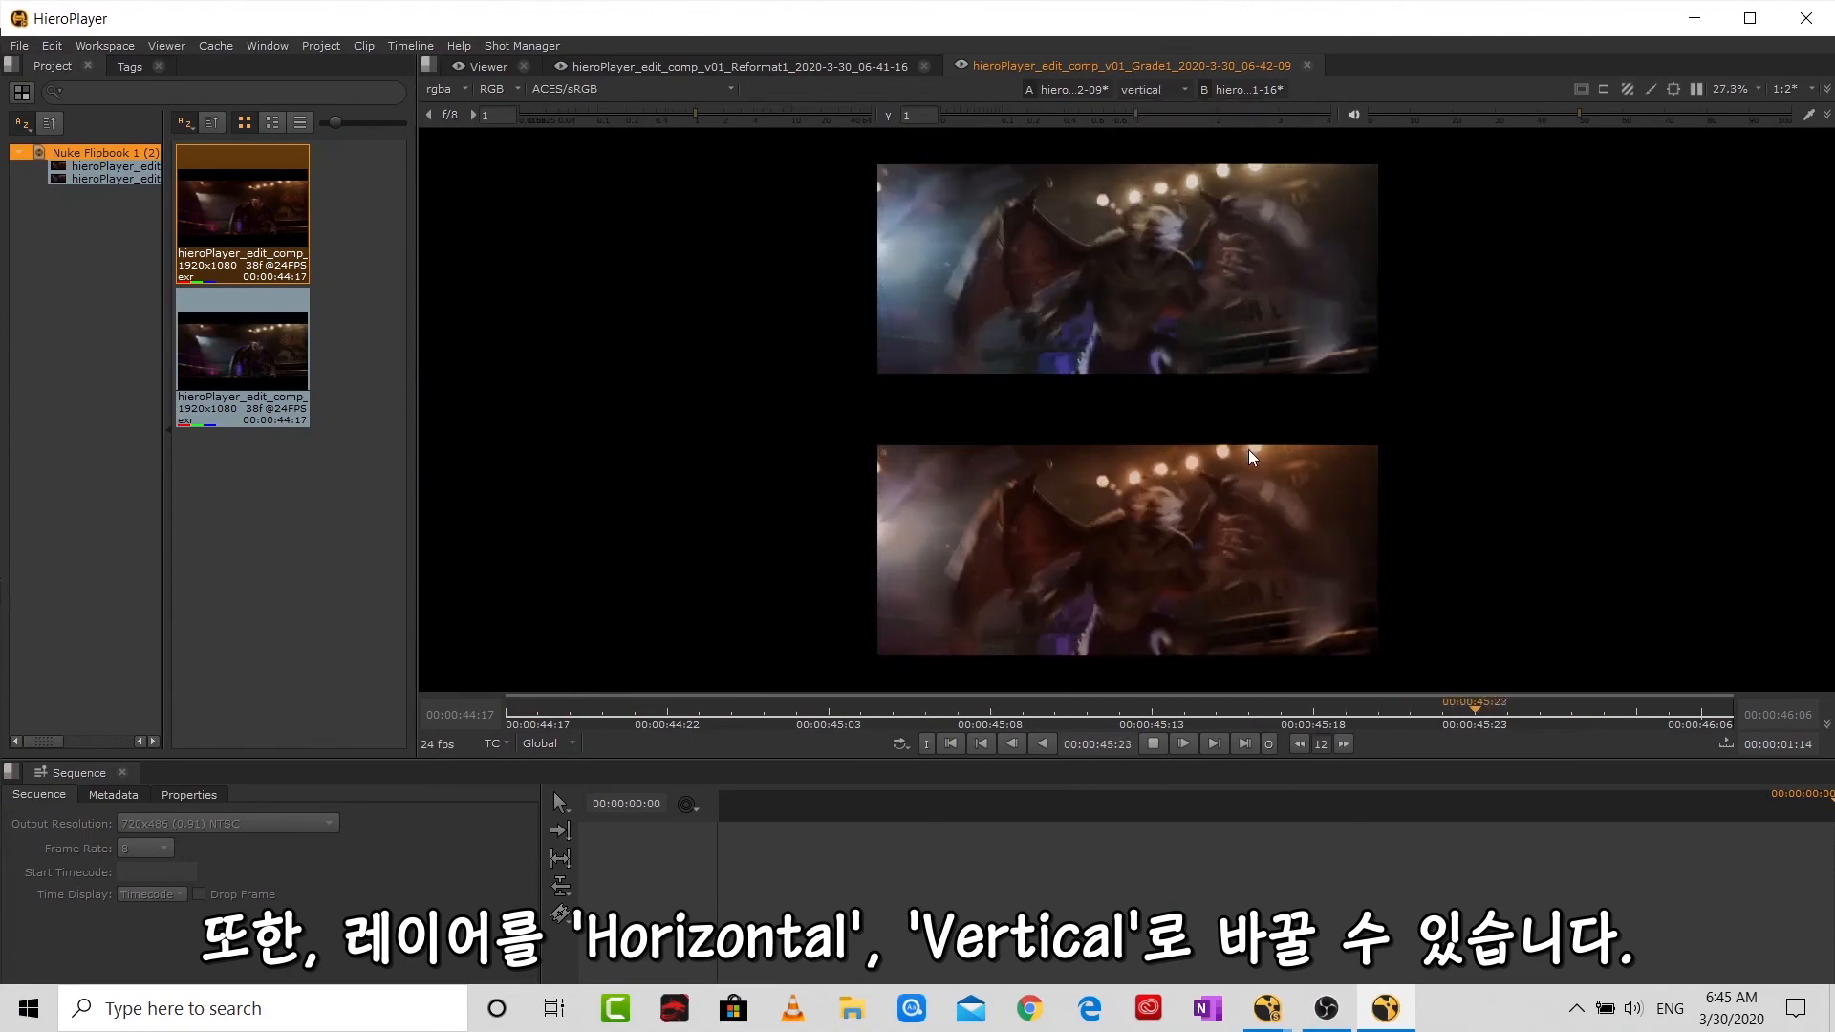